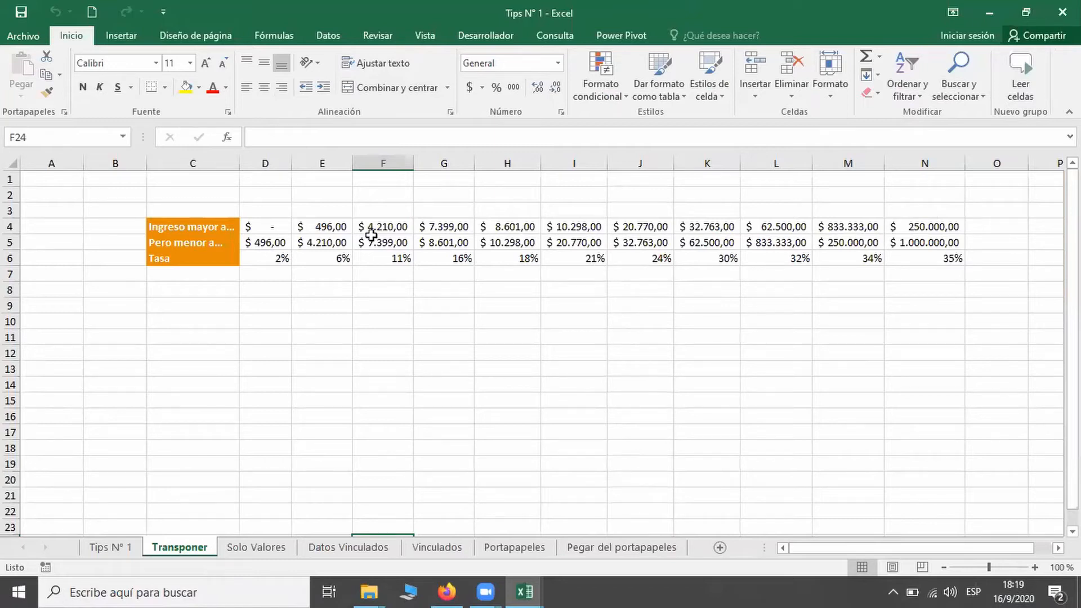
Copy the income and rate table in C4:N6 and paste it transposed starting at cell D10.
left_click(175, 225)
left_click_drag(175, 224, 921, 262)
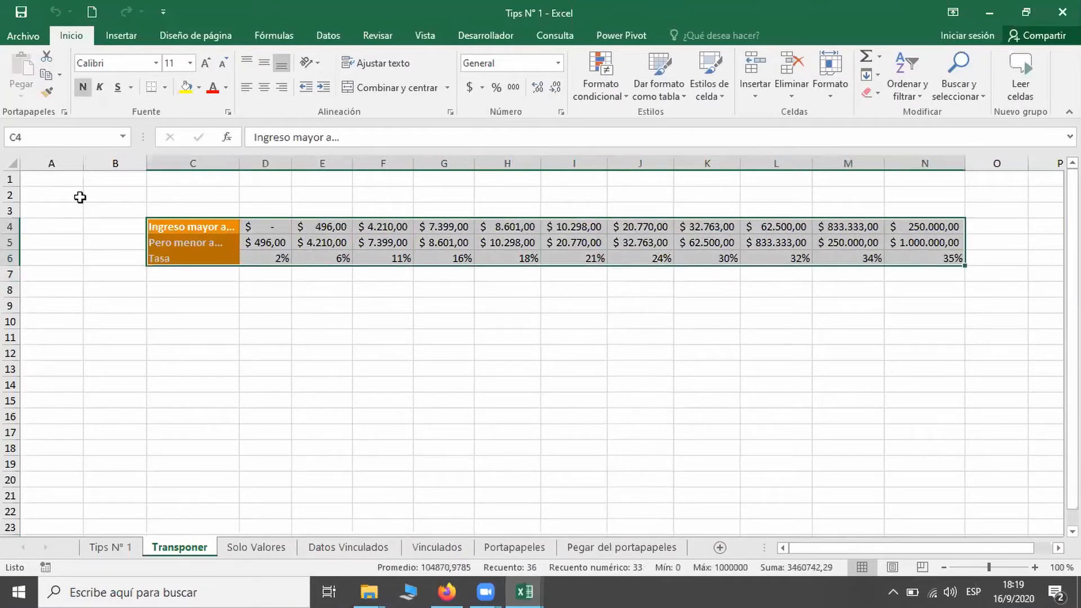
left_click(48, 76)
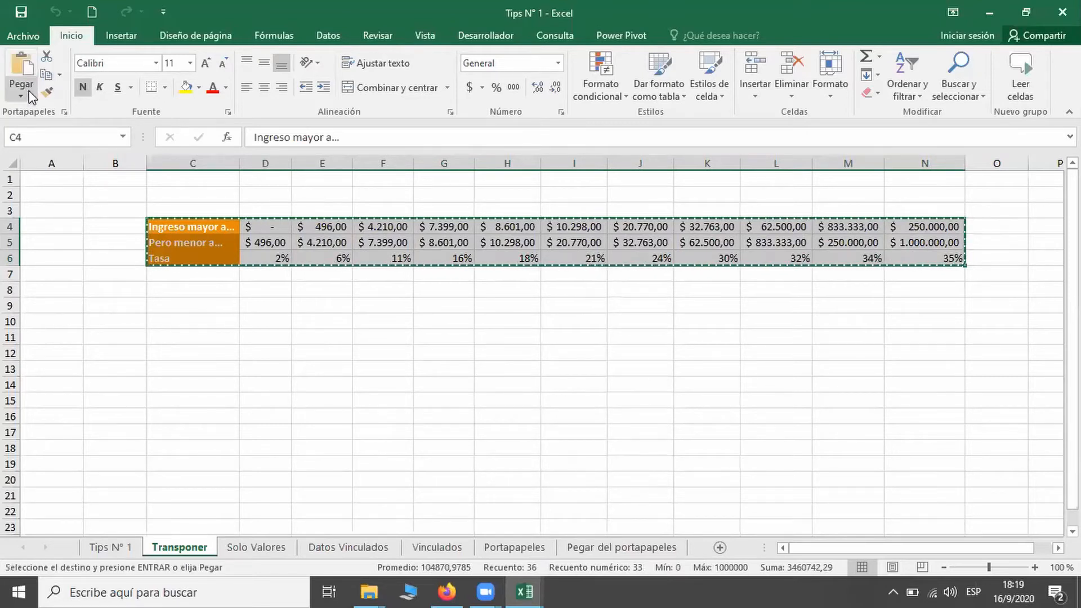
left_click(21, 99)
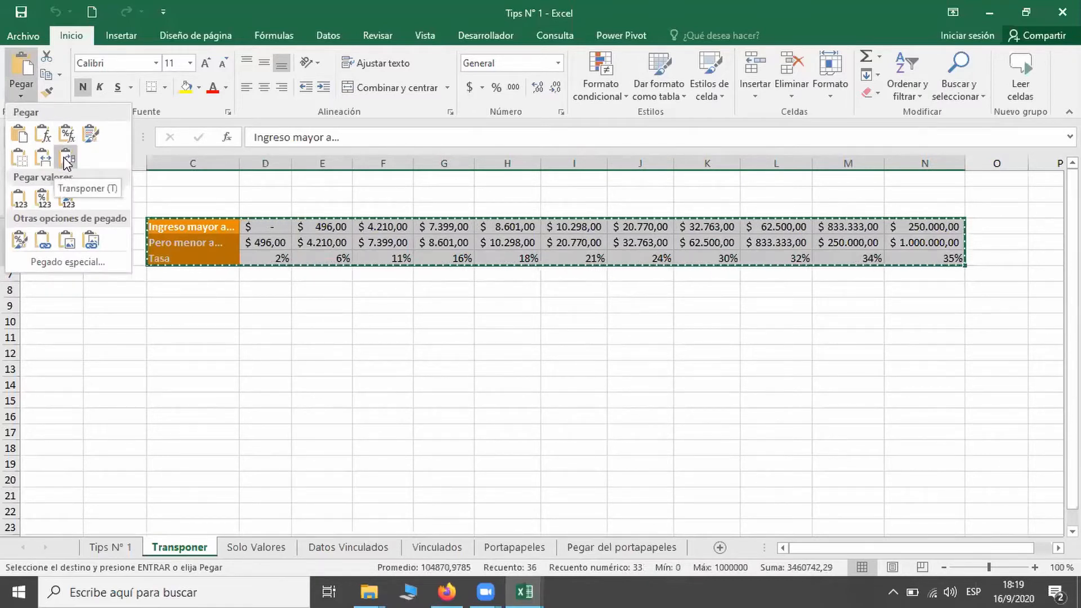
left_click(151, 331)
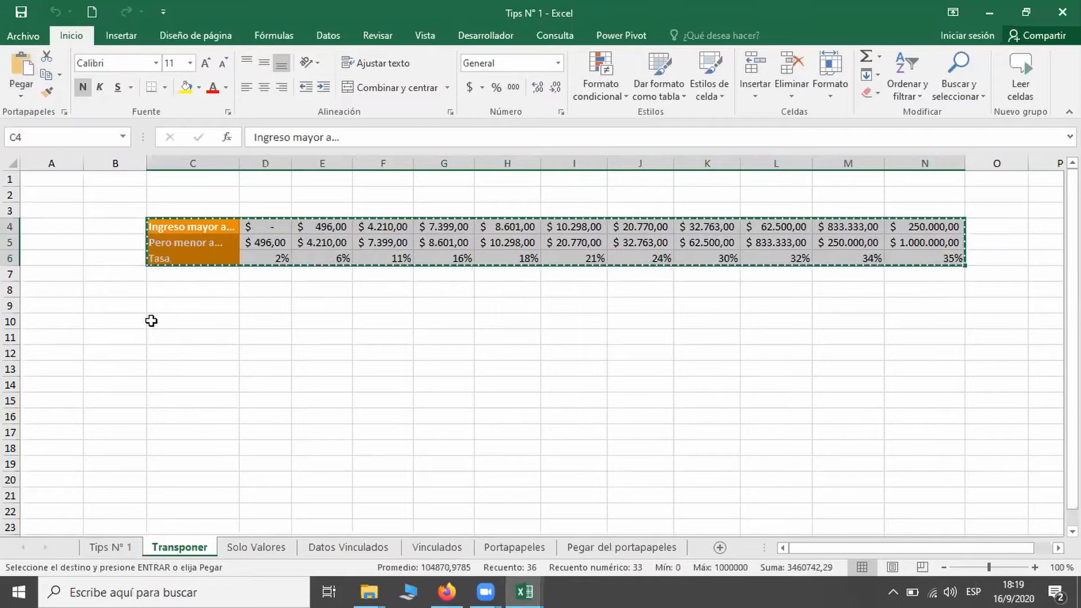
left_click(151, 321)
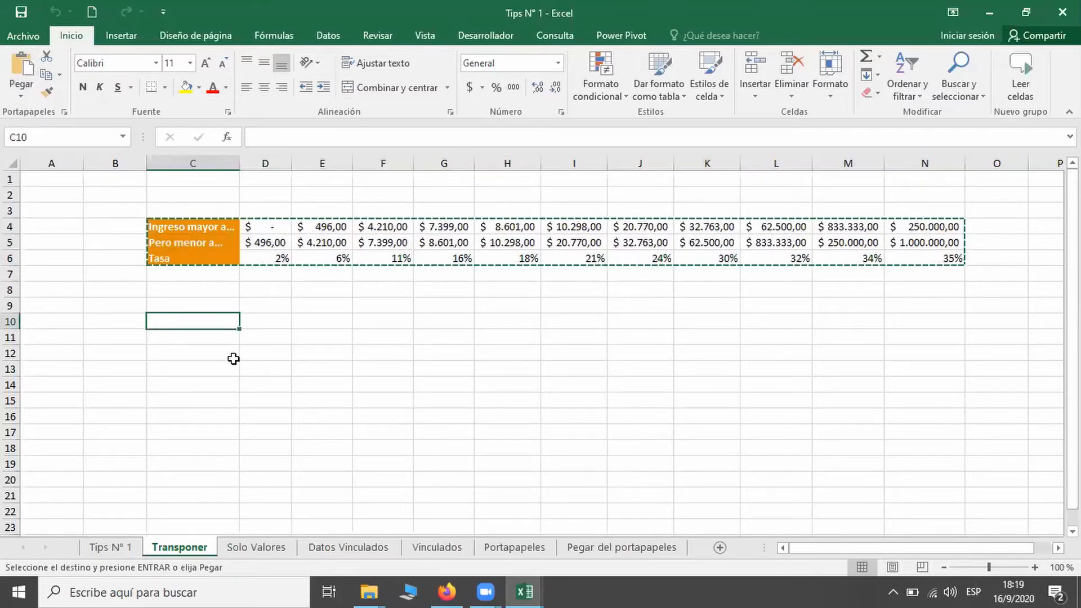
left_click(258, 325)
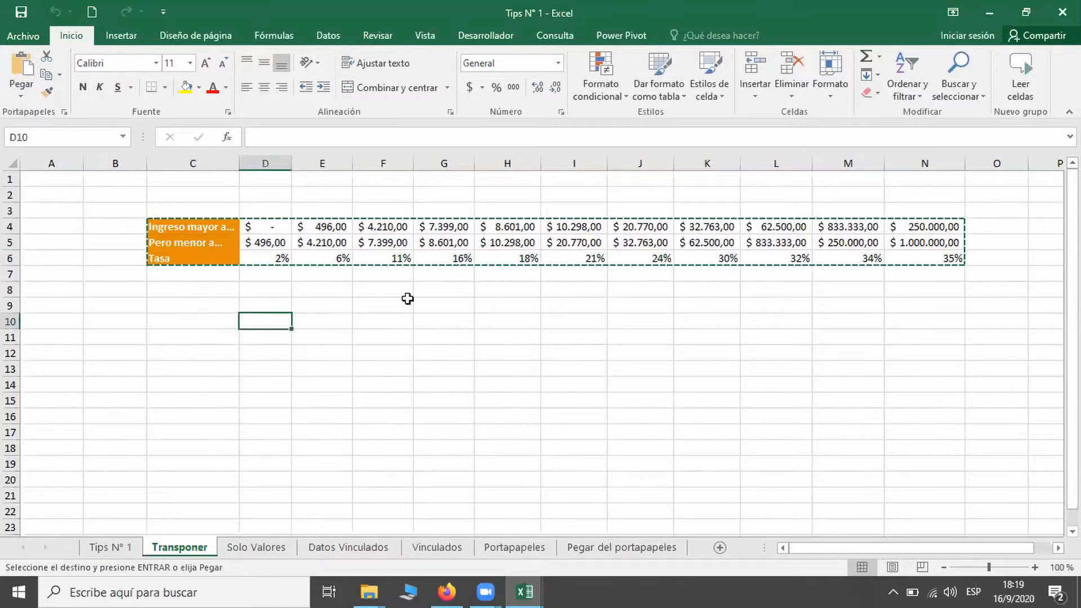
left_click(21, 96)
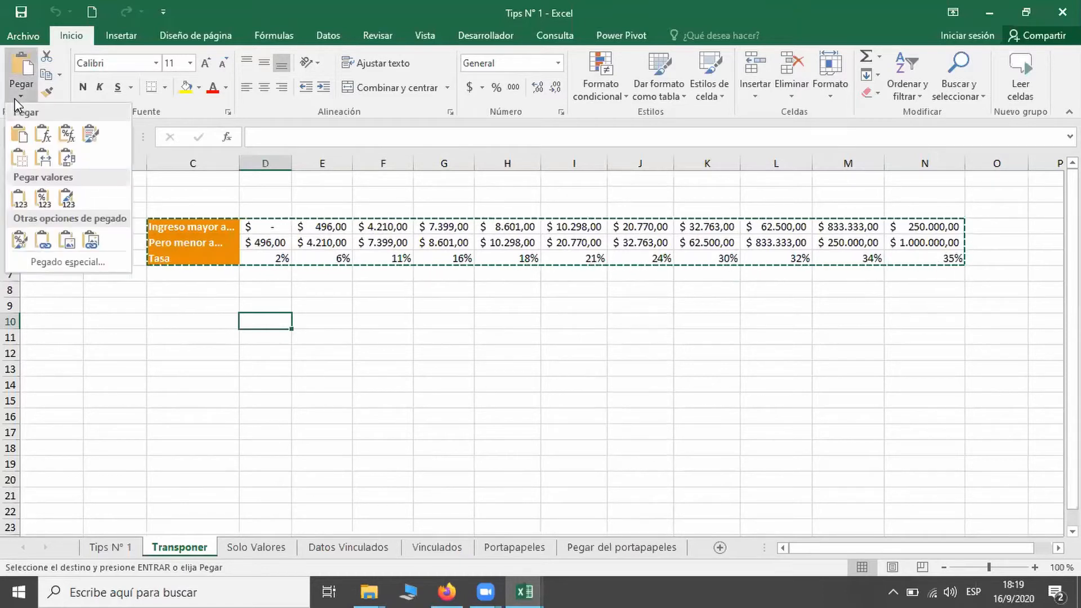
left_click(67, 160)
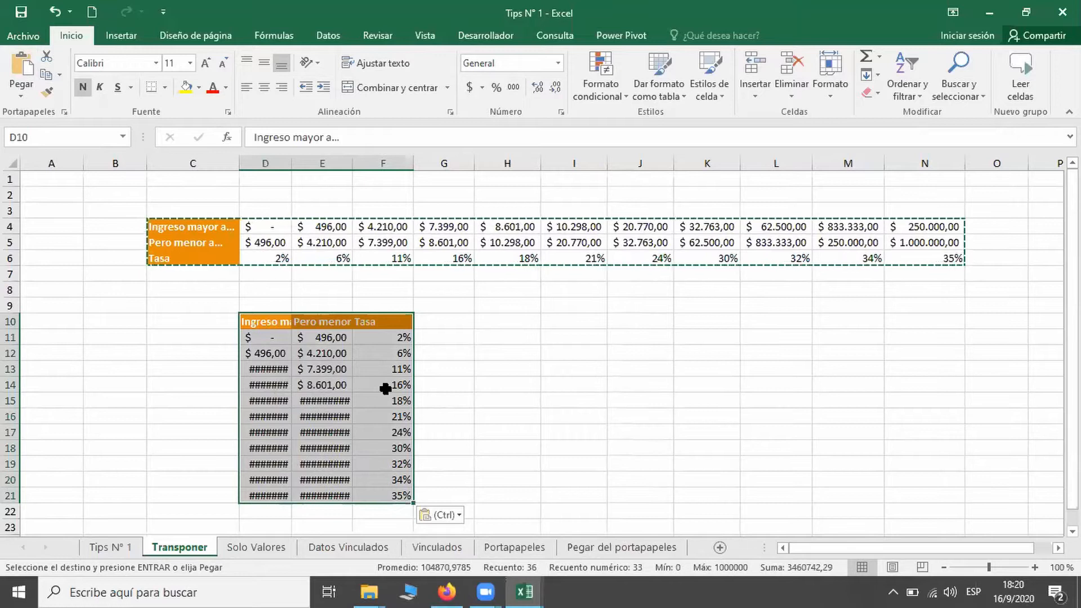
Widen columns D and E so the transposed table's headers and amounts fit in full.
scroll(383, 388, "down", 2)
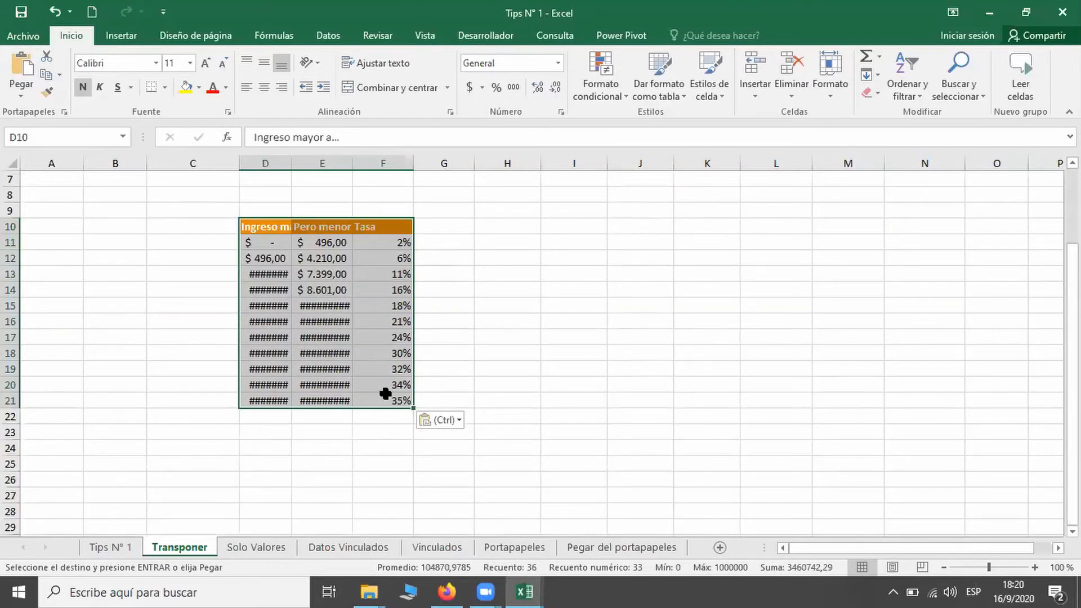
left_click(269, 337)
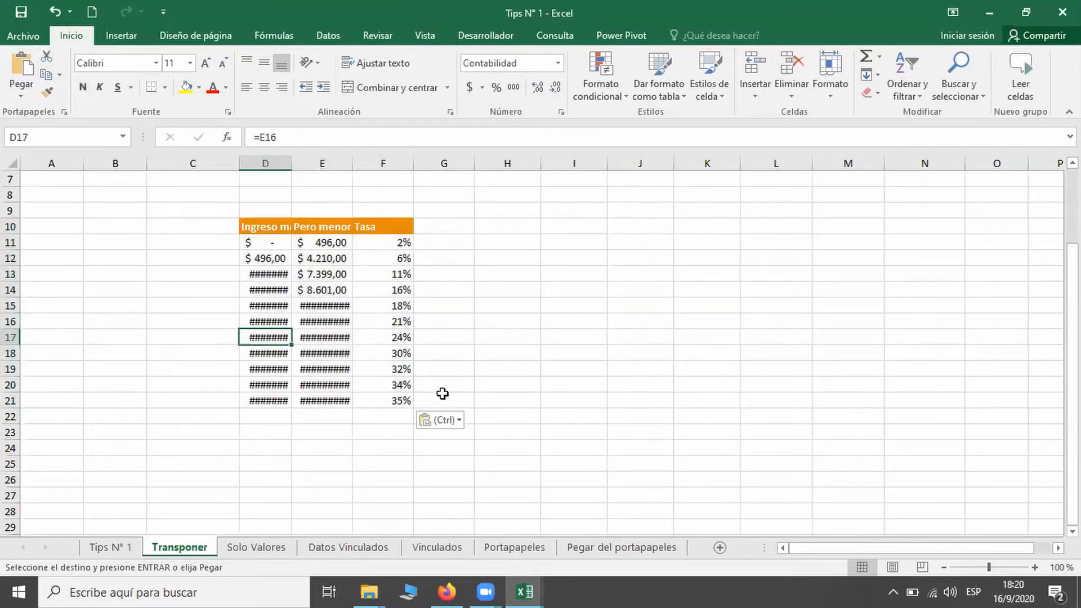
left_click(308, 334)
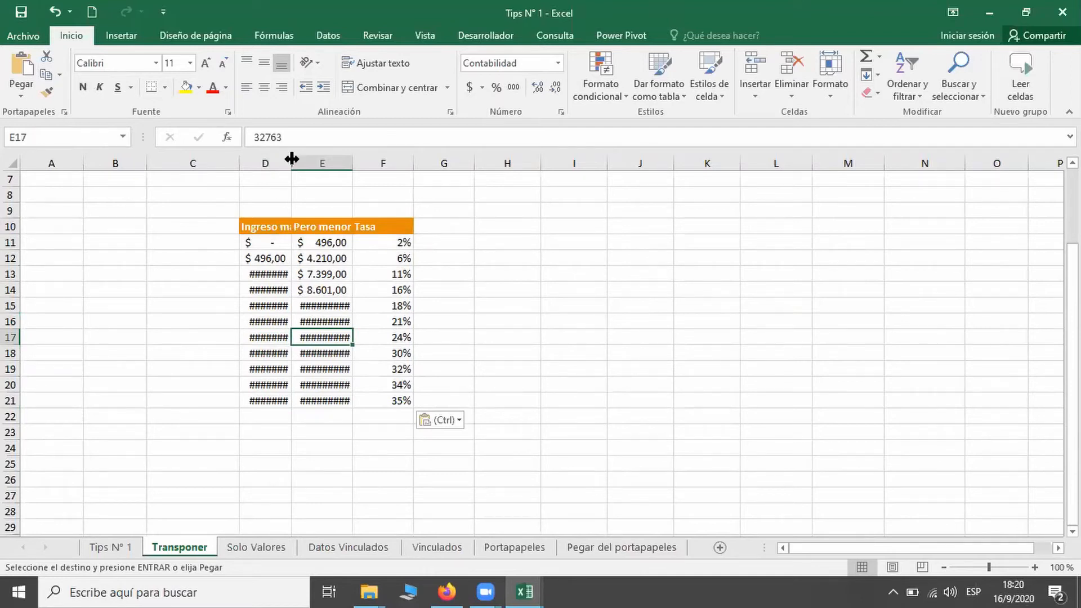
left_click_drag(291, 159, 412, 163)
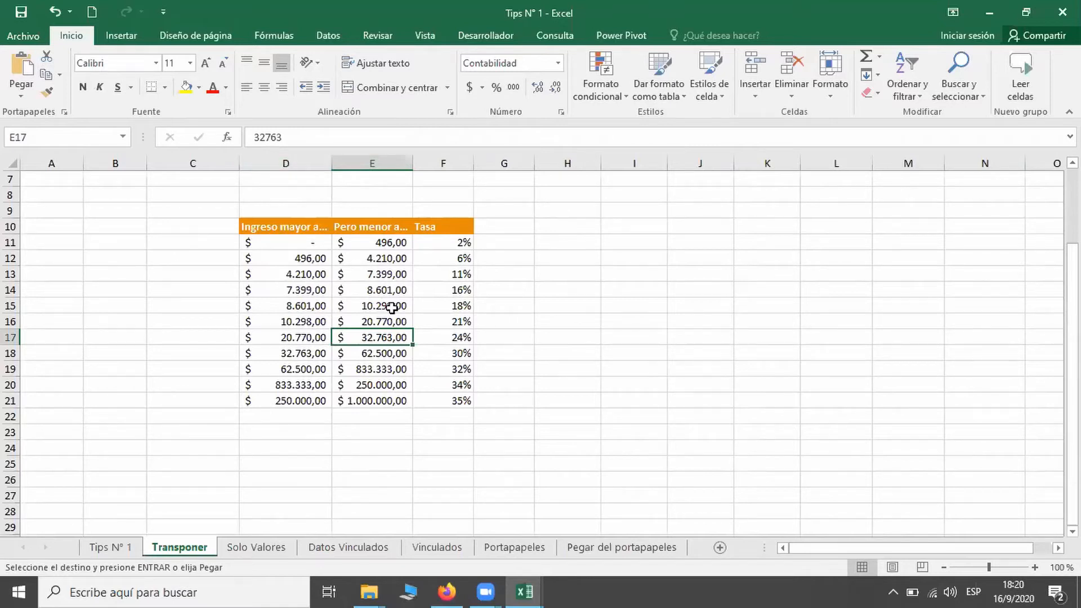
Copy the vertical table in D10:F21 and paste it transposed starting at cell C27.
scroll(264, 233, "up", 2)
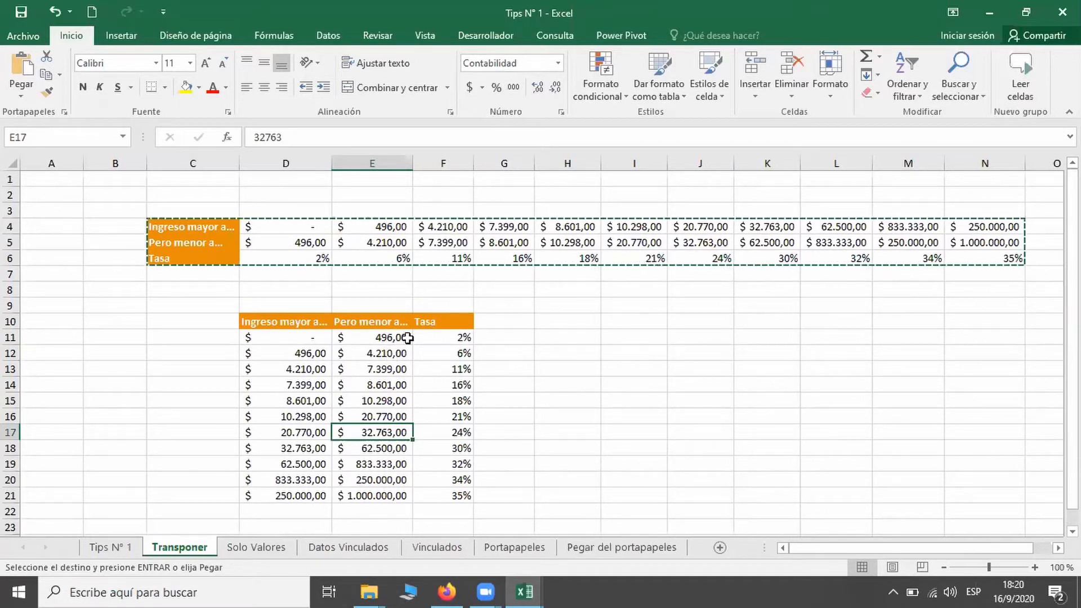
left_click(295, 327)
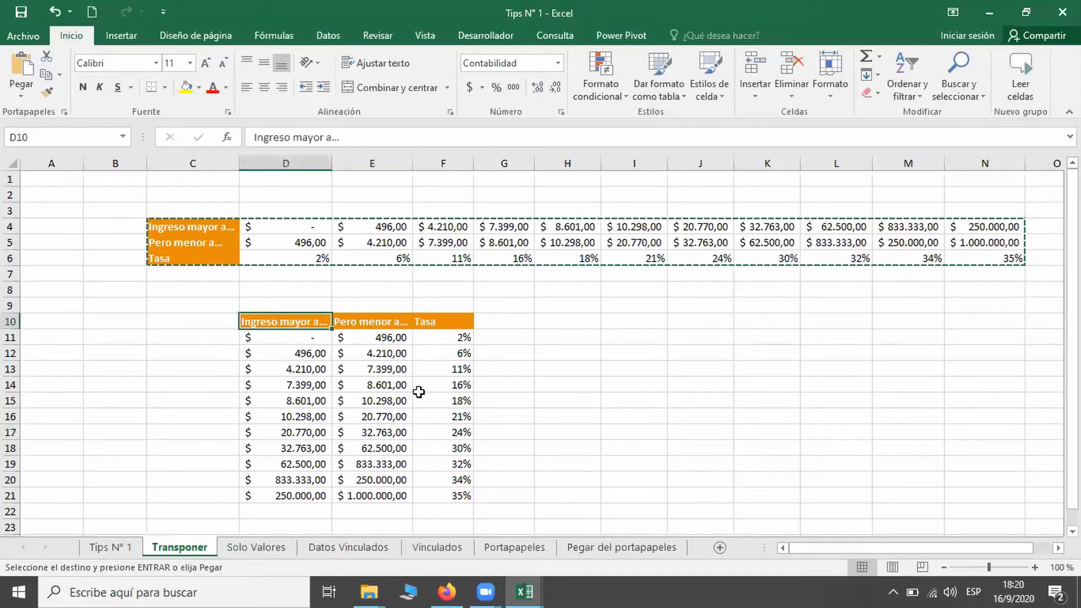
left_click_drag(410, 512, 451, 495)
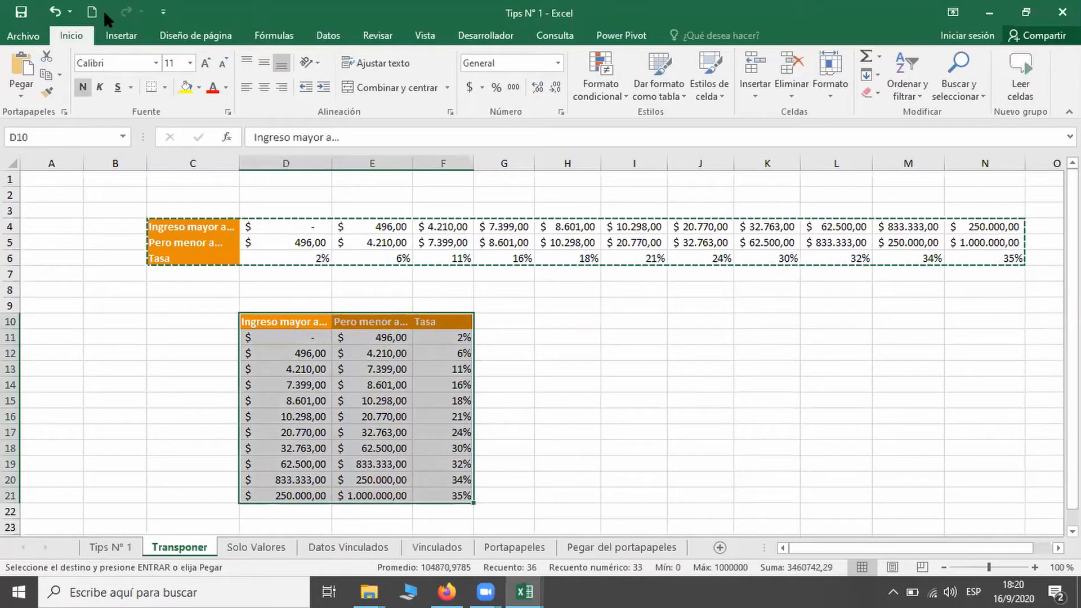
left_click(50, 76)
scroll(245, 233, "down", 2)
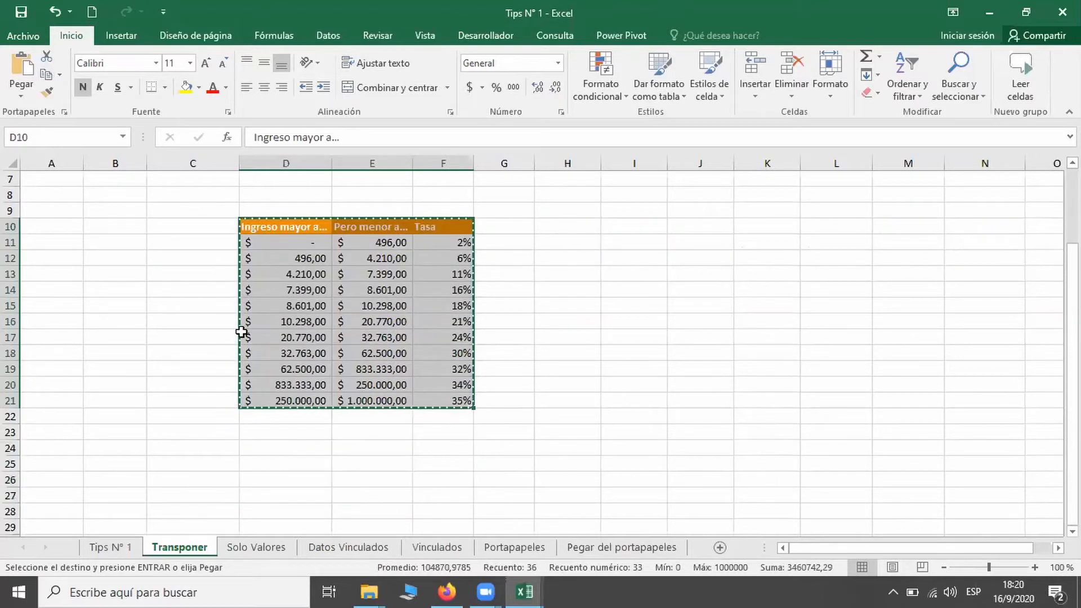
scroll(175, 423, "down", 2)
left_click(174, 402)
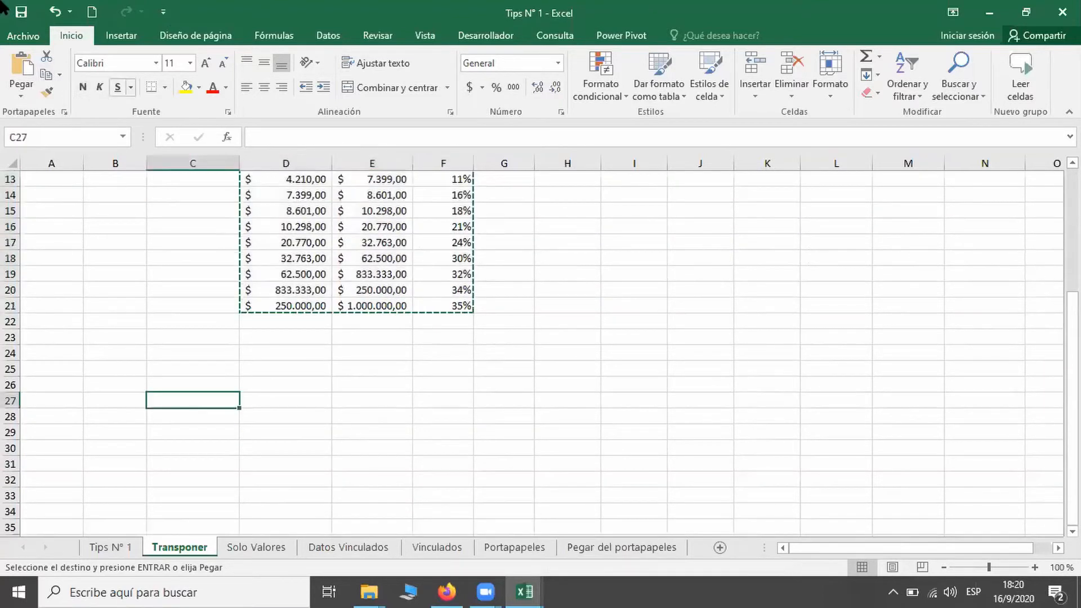
left_click(12, 98)
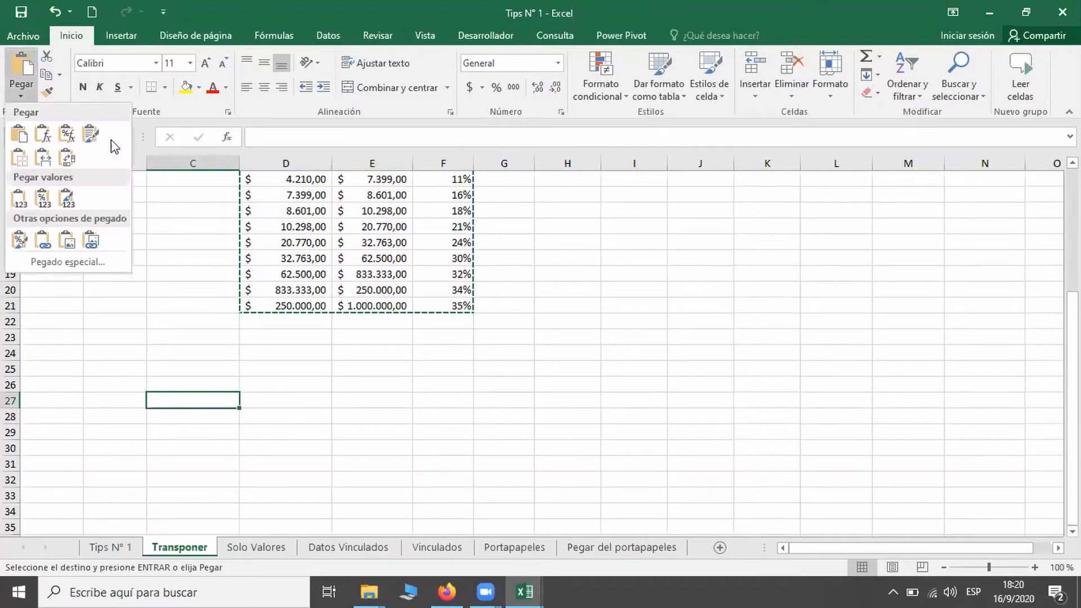
left_click(72, 164)
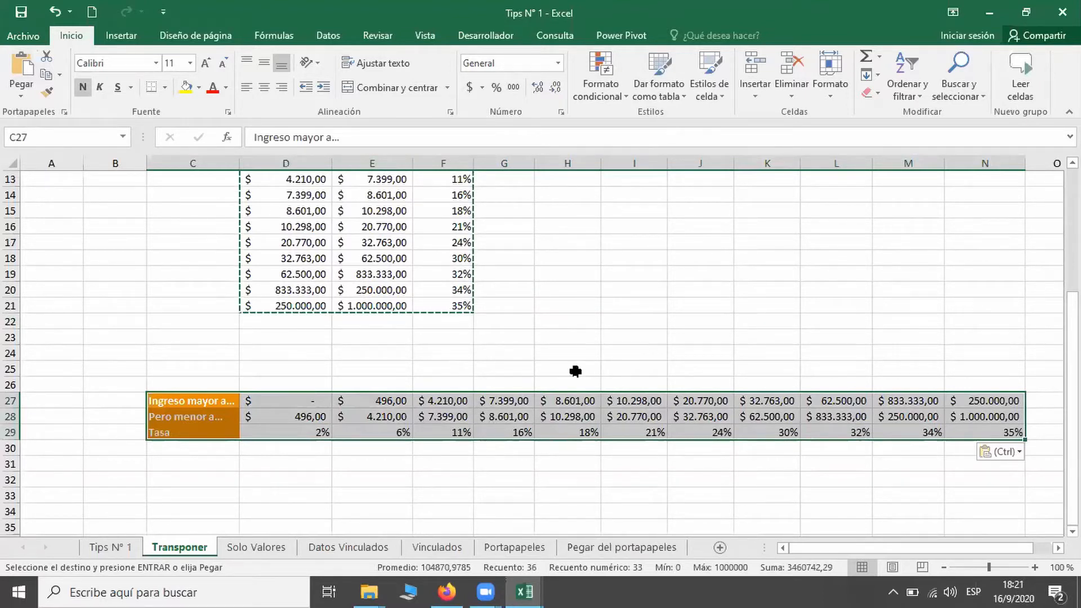
Switch to the Solo Valores sheet and inspect the formula behind the Gastos total in B11.
left_click(235, 549)
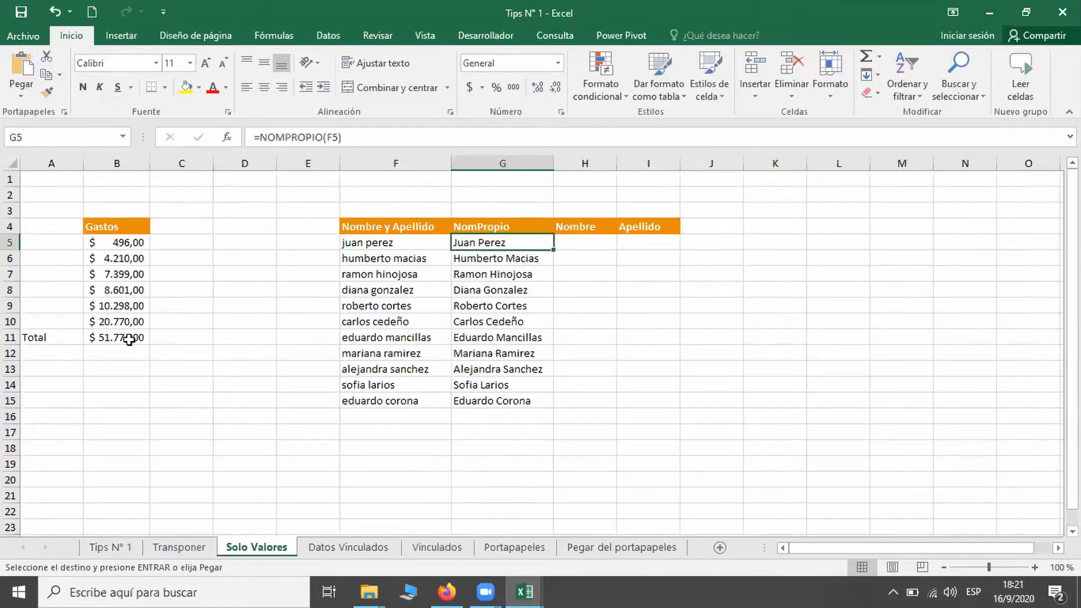
left_click(130, 339)
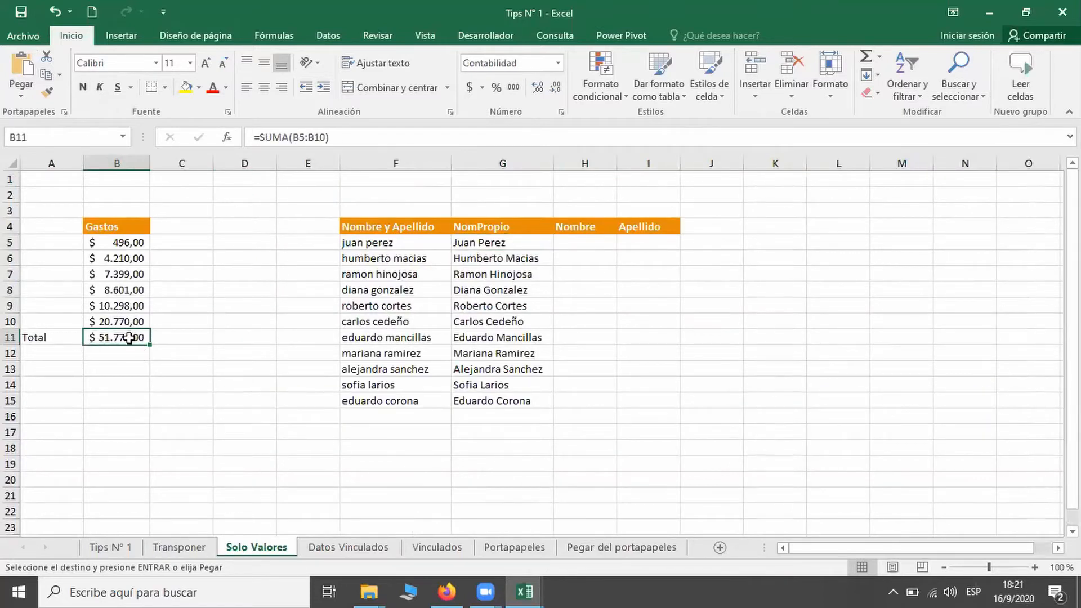
key("F2")
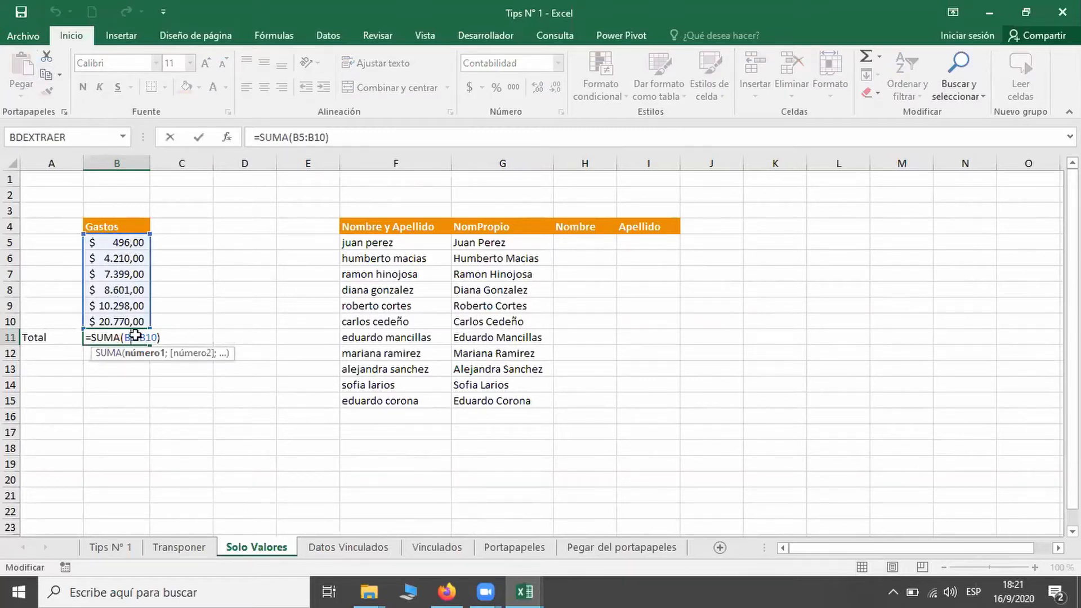
key("Escape")
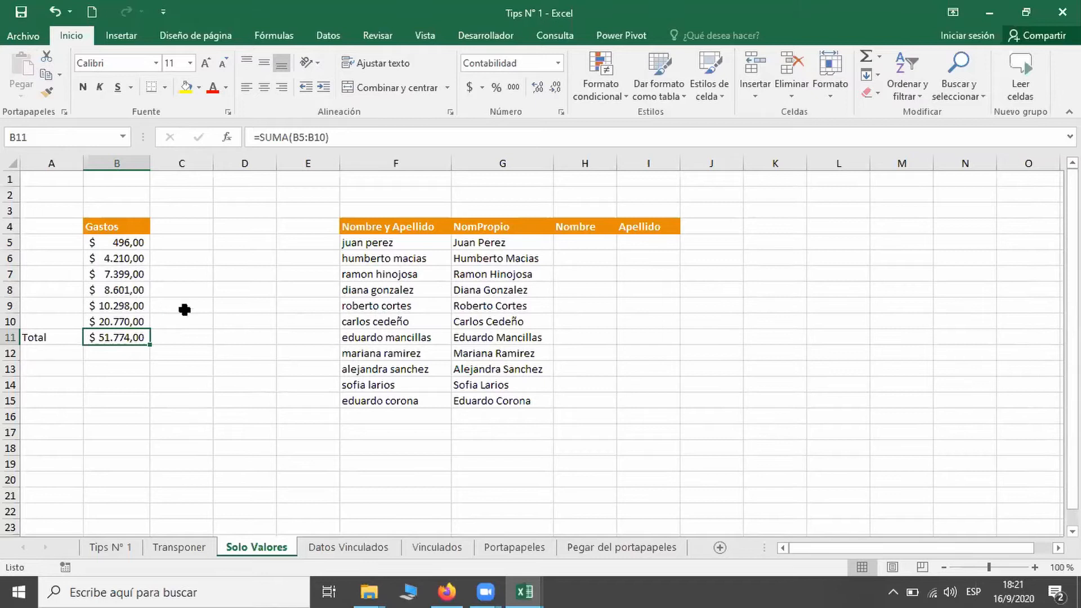
Enter the formula =5+5 in cell D7.
left_click(225, 275)
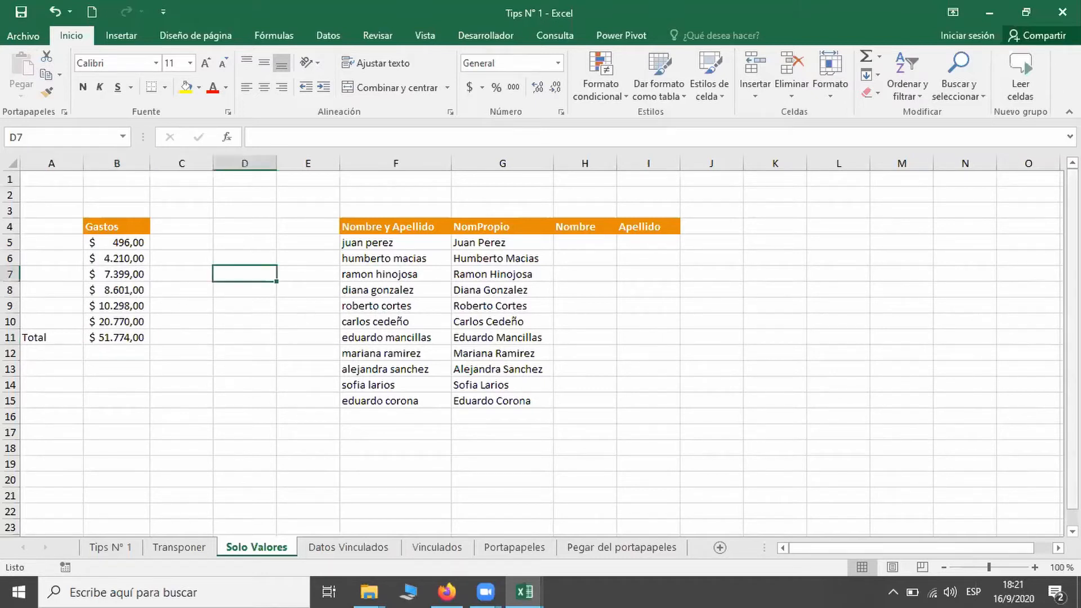
type("=5")
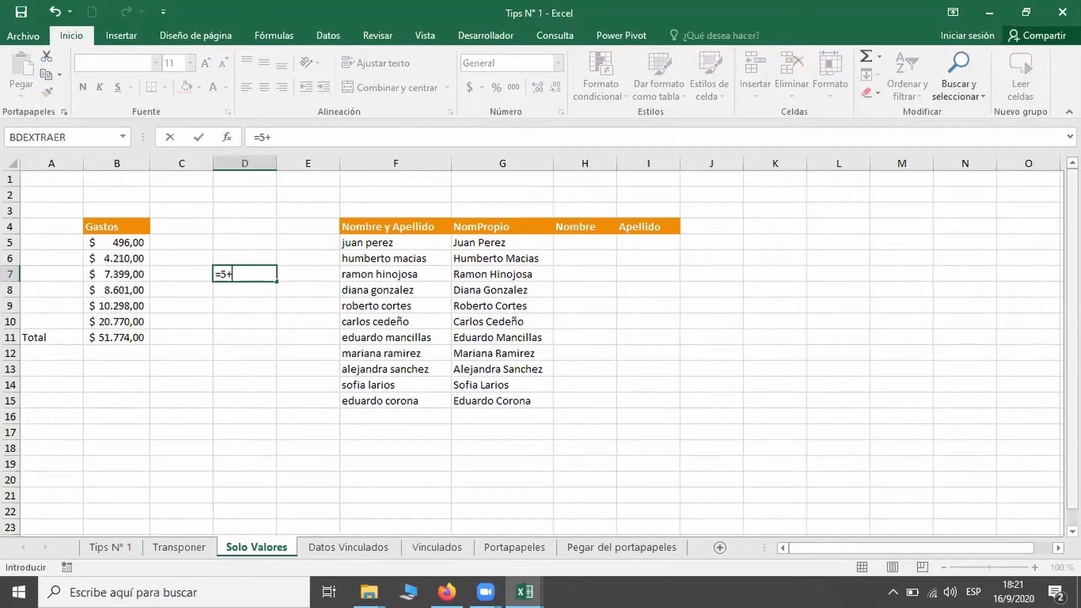
type("+5")
key("Return")
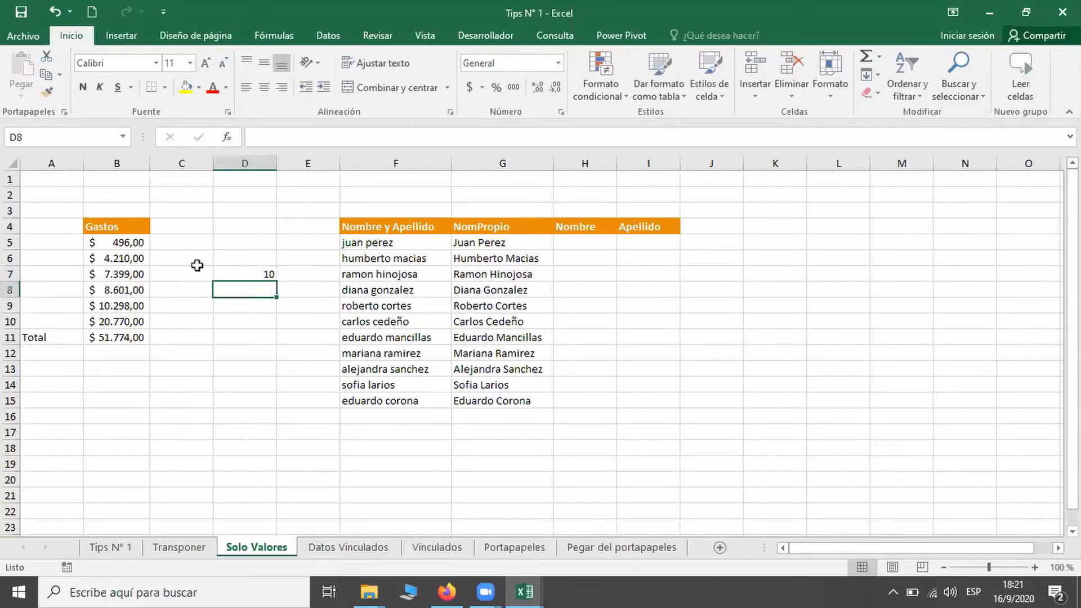
Copy the Gastos total in B11 and paste it normally, with its formula, into cell C18.
left_click(107, 338)
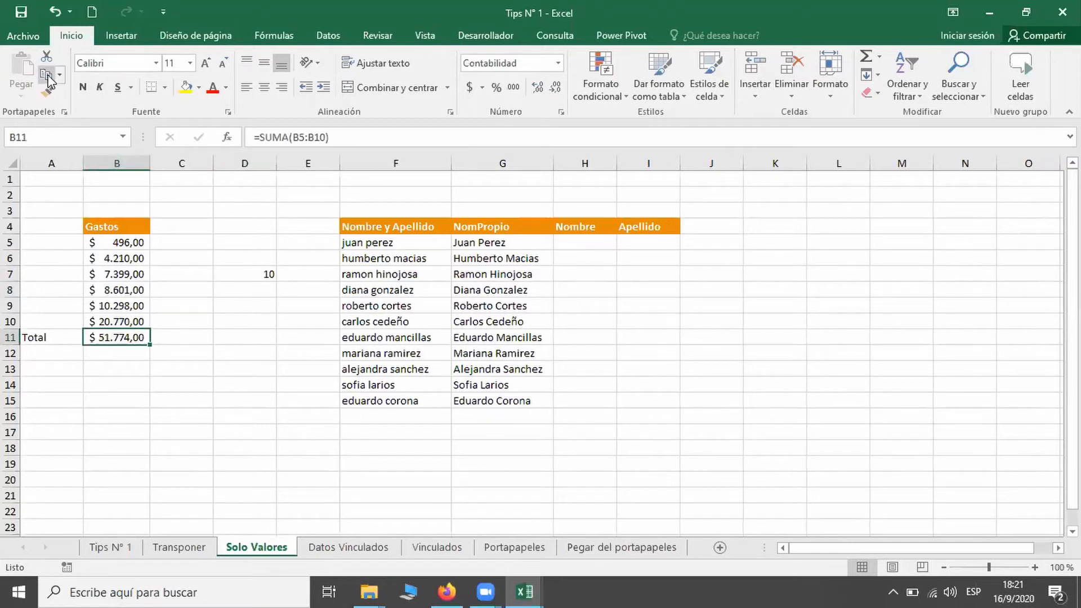
key("ctrl+c")
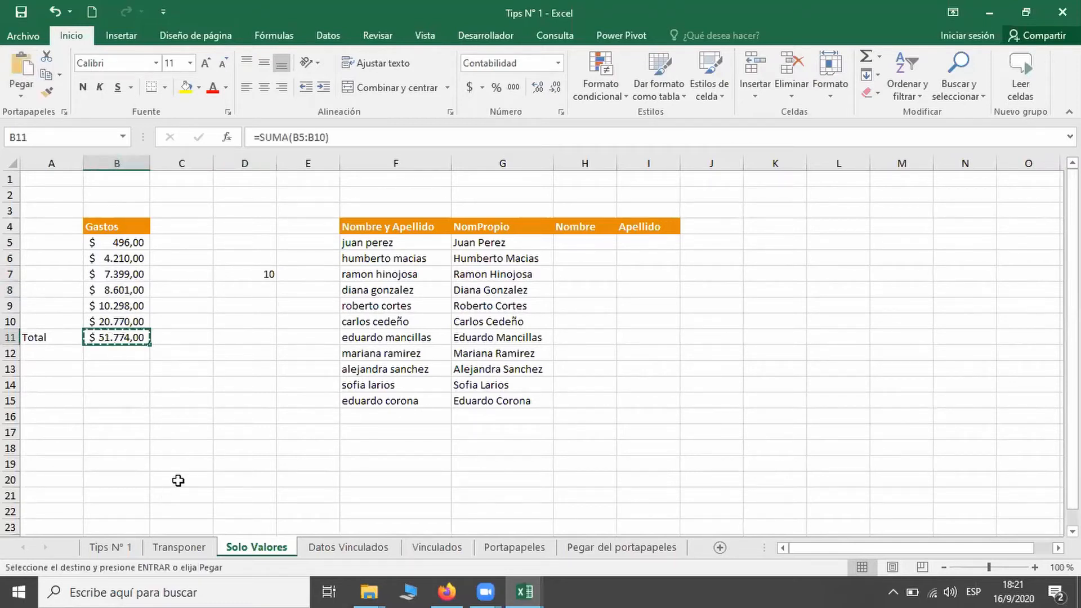
left_click(186, 448)
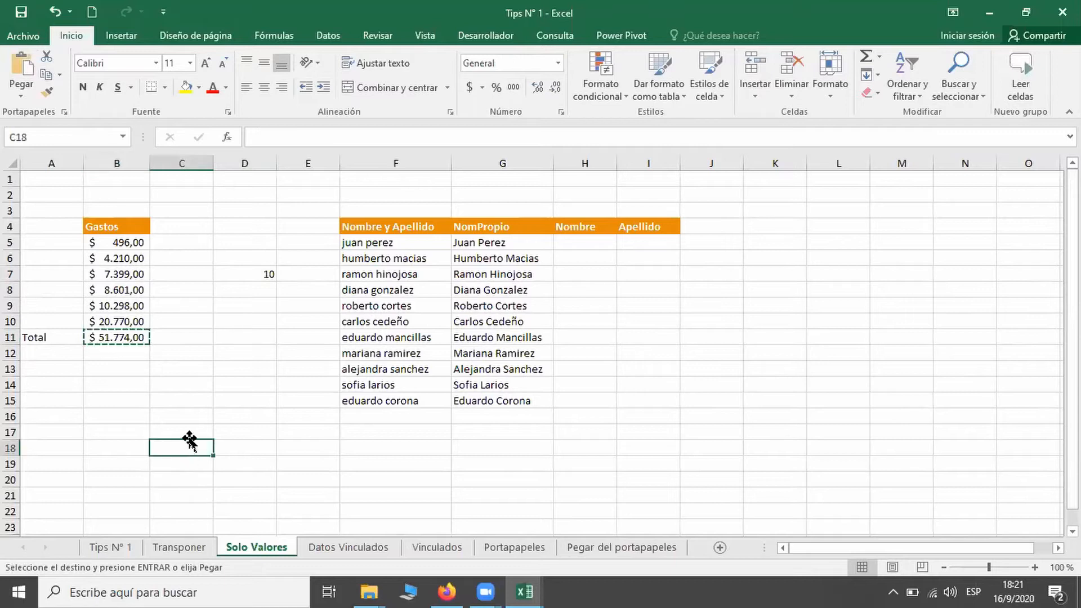
left_click(24, 69)
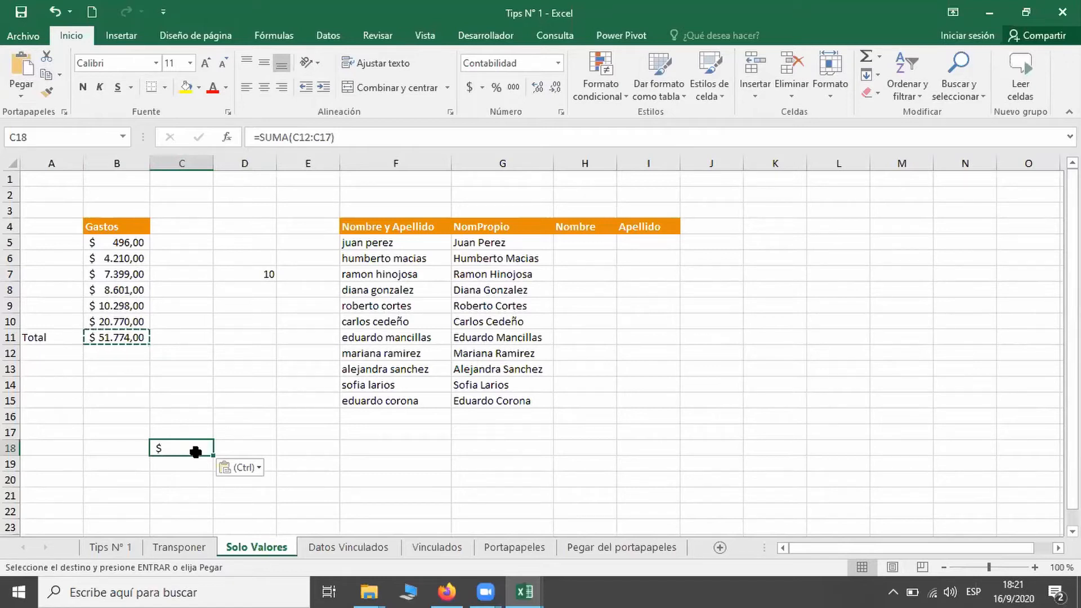
Copy cell D7, paste it normally into D18, and open the pasted cell to inspect its formula.
left_click(263, 275)
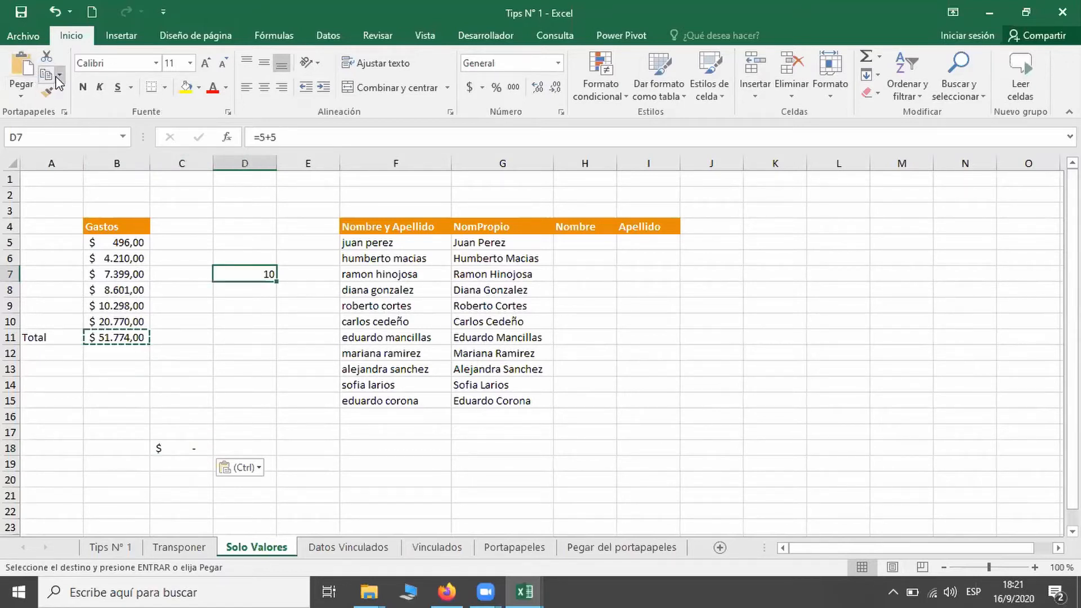
key("ctrl+c")
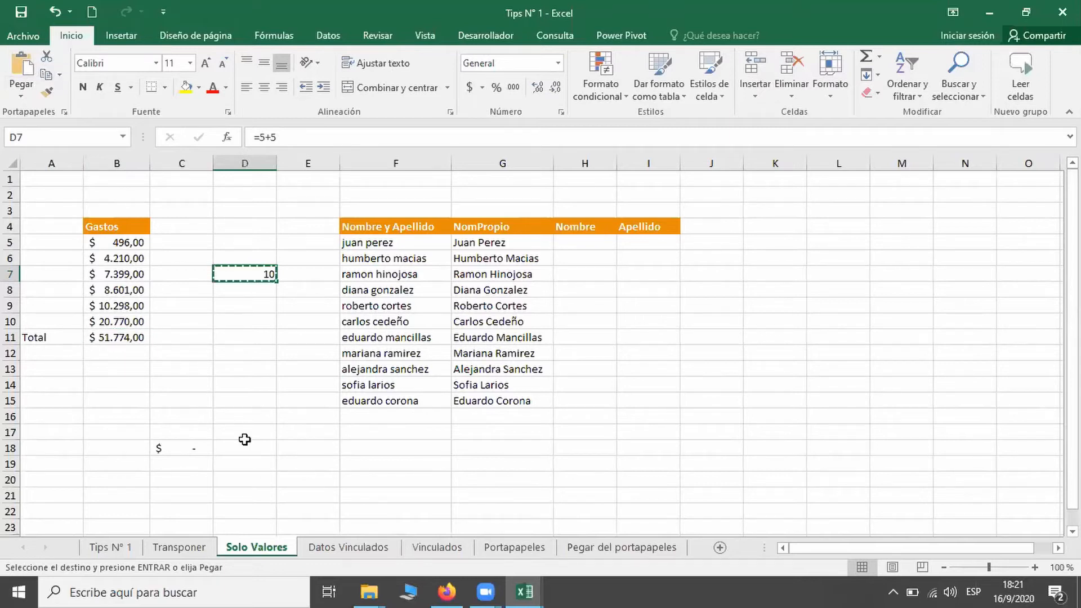
left_click(242, 450)
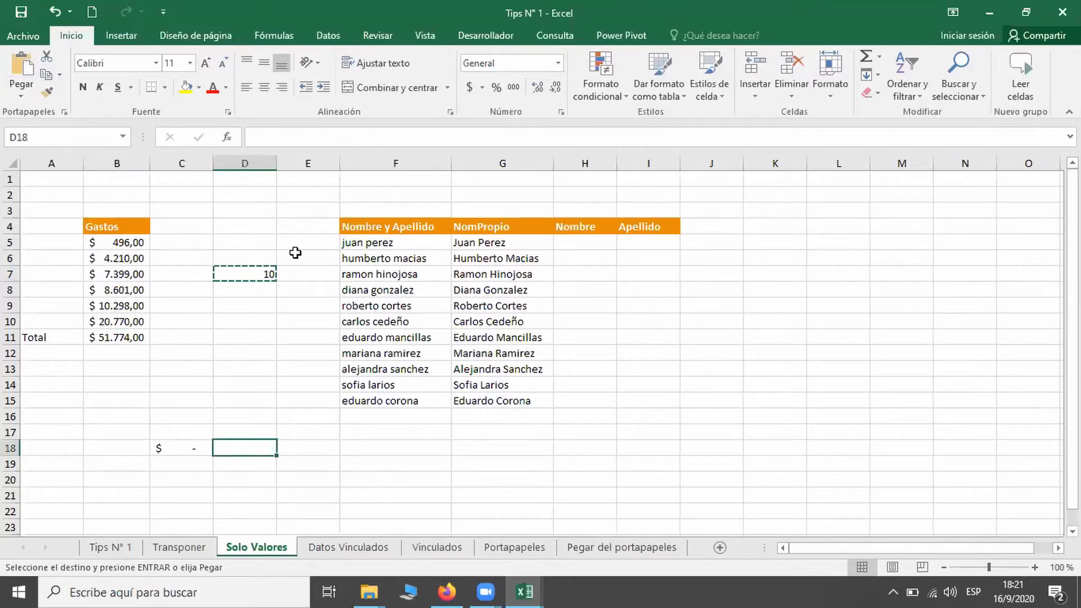
left_click(23, 68)
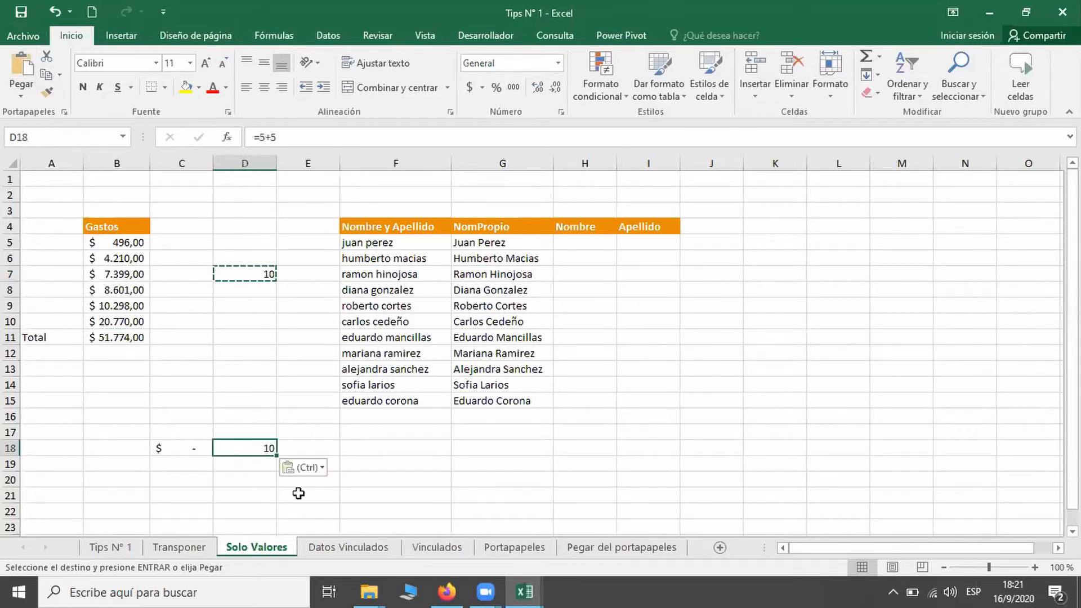
double_click(263, 448)
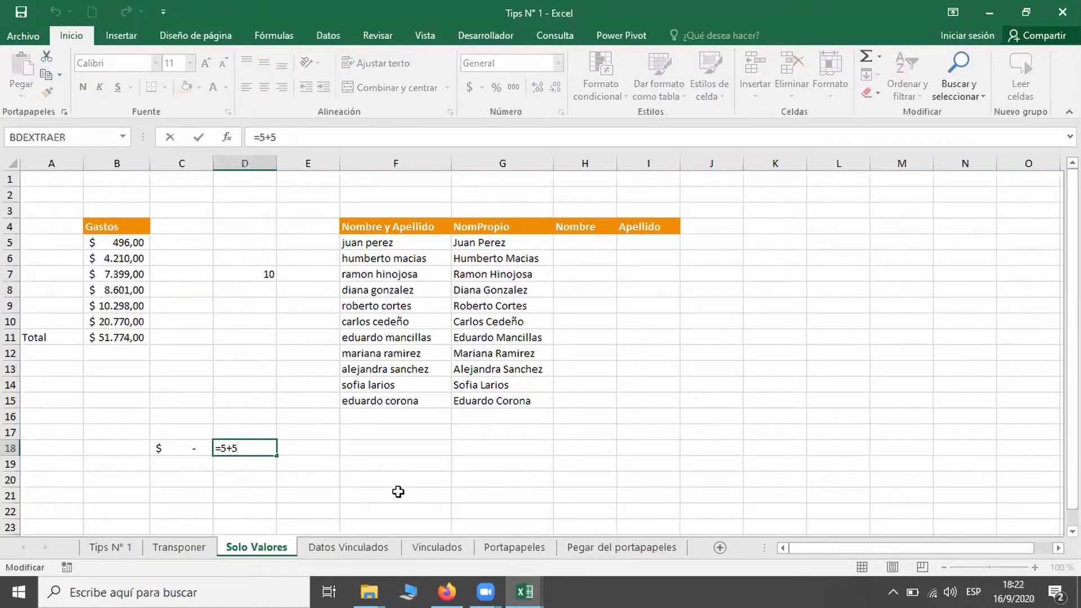
Inspect the formula pasted in C18 and the source formula in D7.
left_click(181, 446)
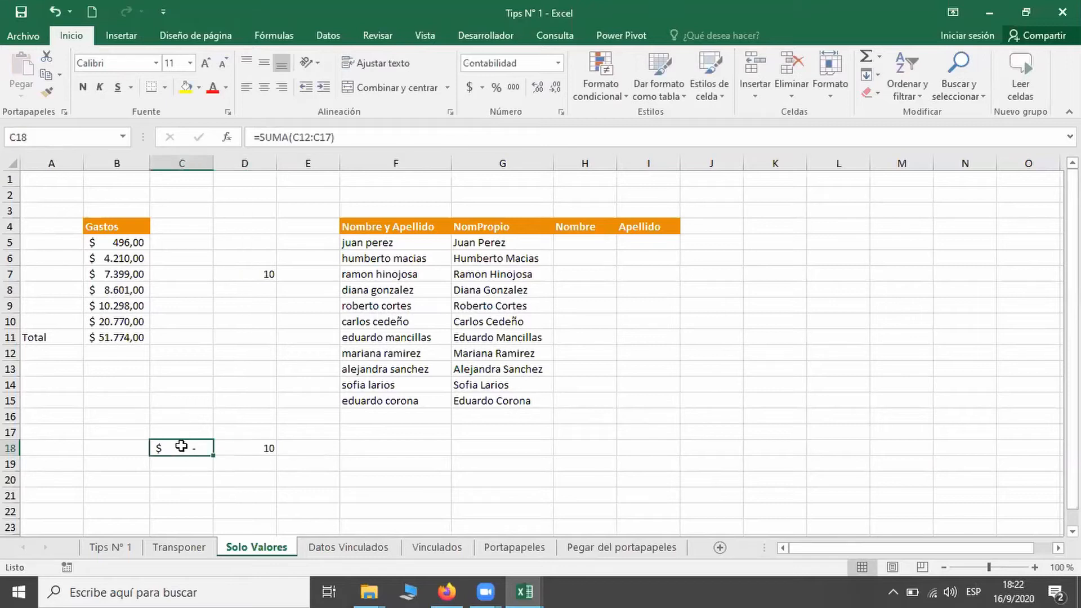
double_click(181, 447)
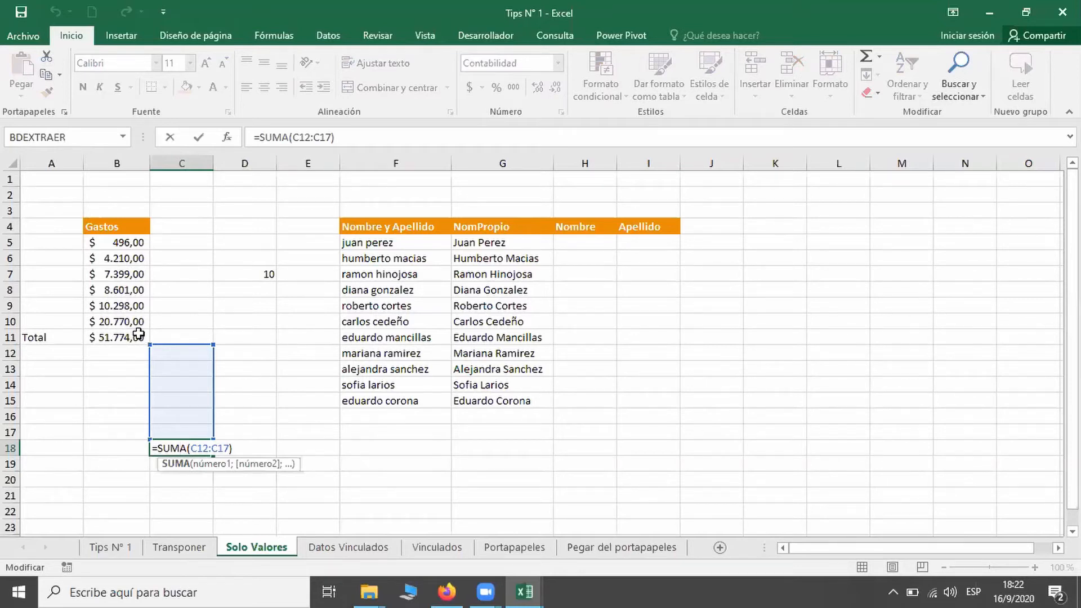
key("ctrl+Return")
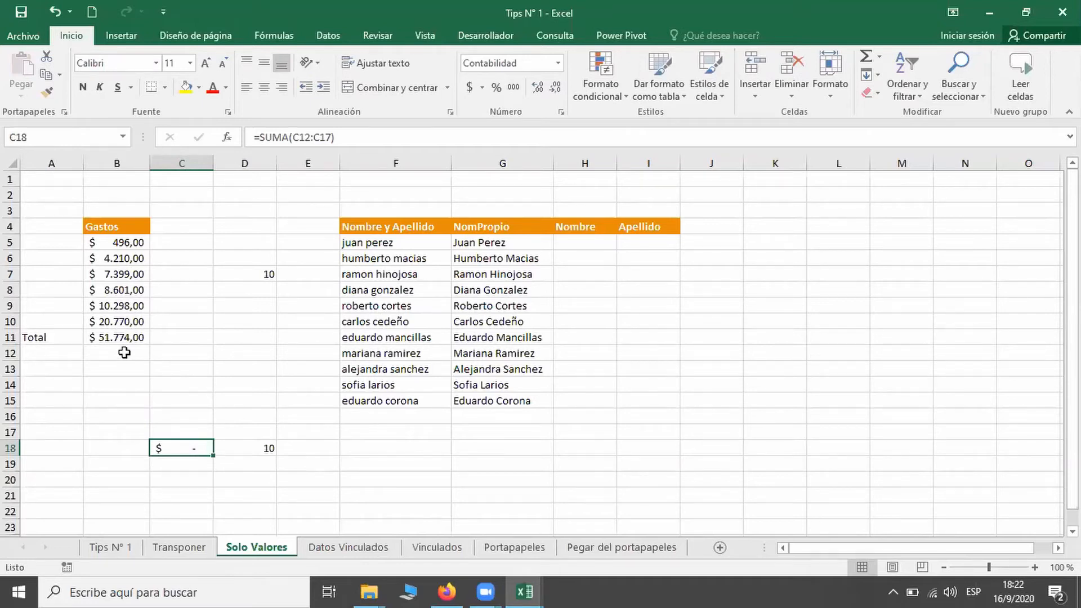
left_click(271, 272)
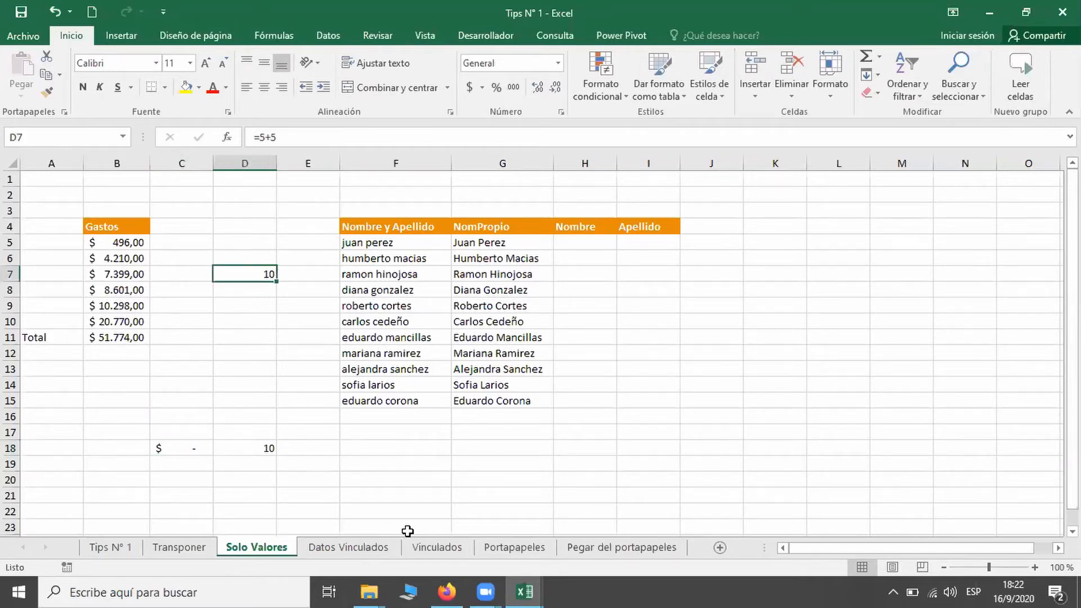
Copy the Gastos total in B11 and paste only its value into C20.
left_click(125, 341)
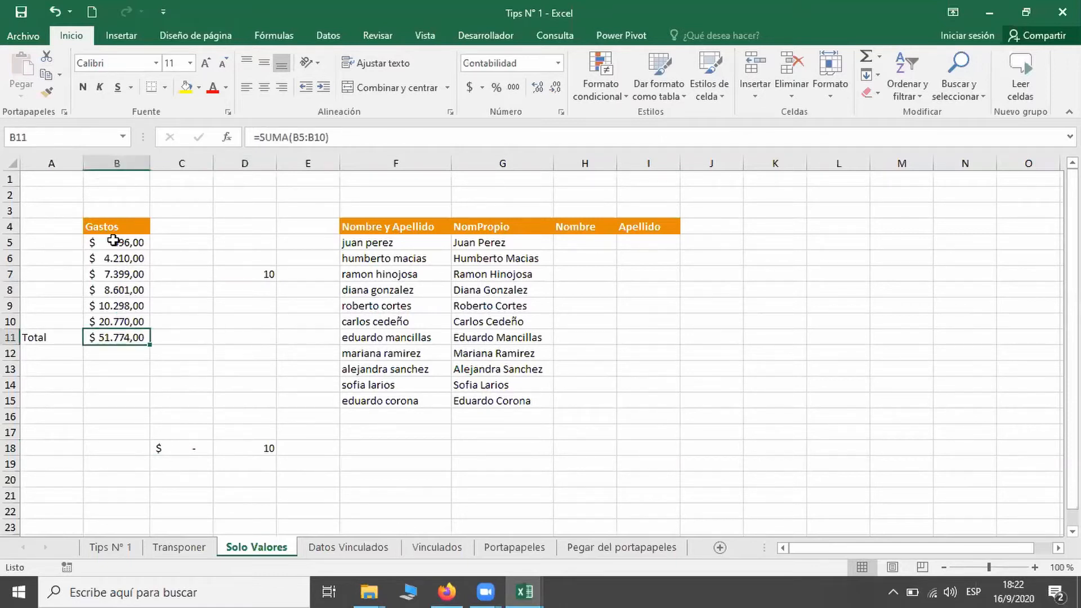
left_click(45, 80)
left_click(191, 487)
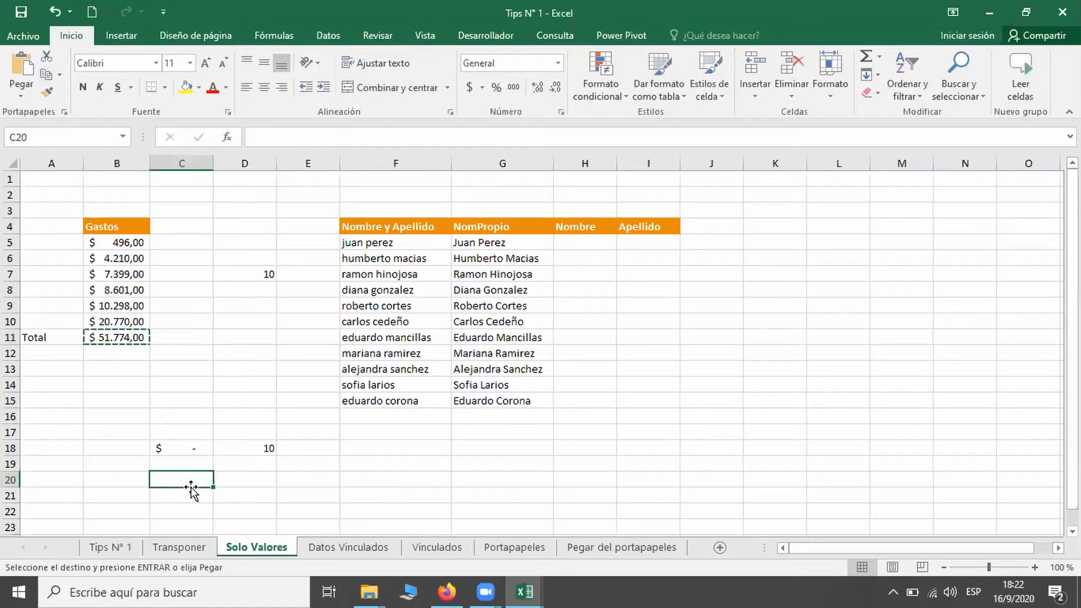
left_click(27, 98)
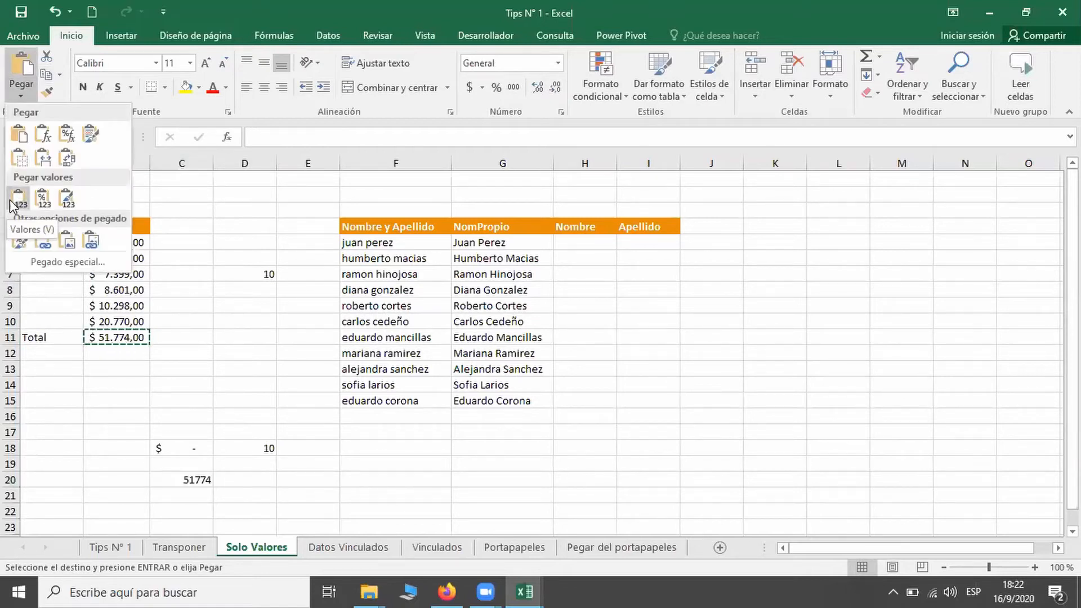
left_click(11, 201)
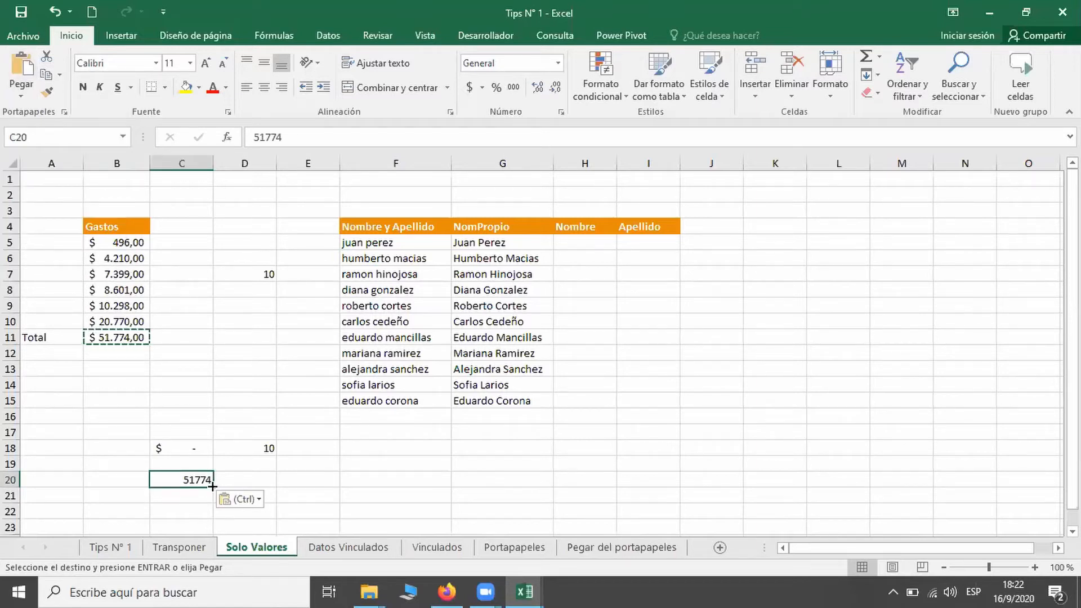
Copy cell D18 and paste only its value into D20.
left_click(267, 447)
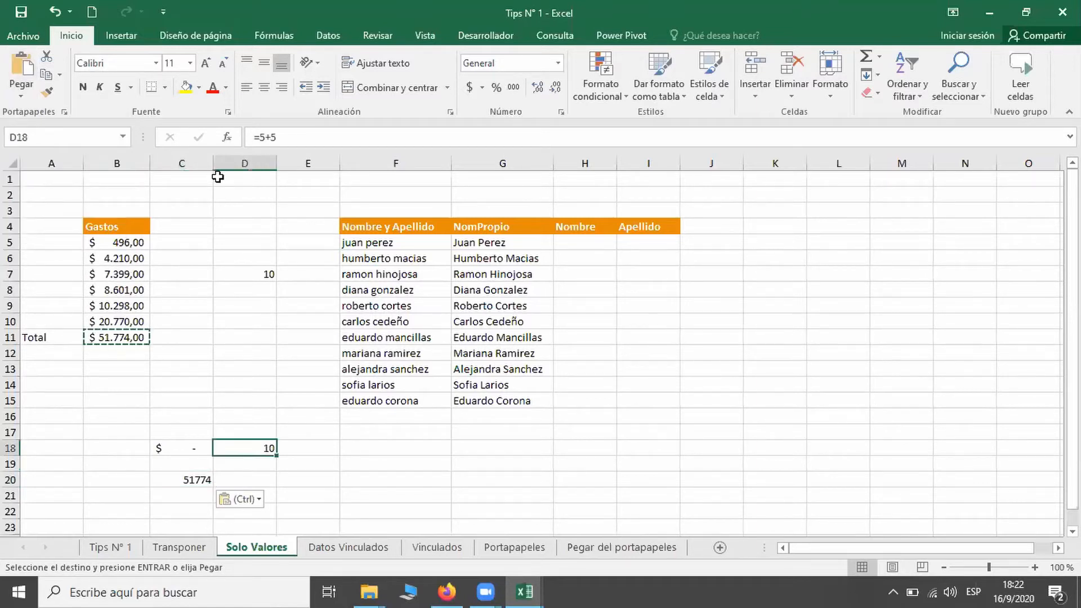
left_click(48, 75)
left_click(240, 477)
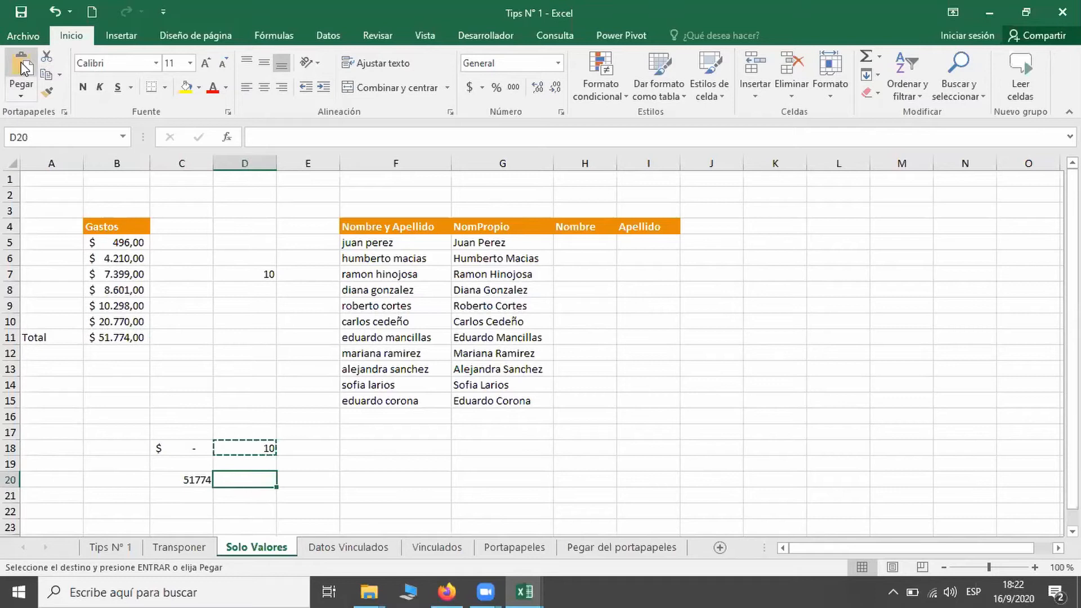
left_click(21, 89)
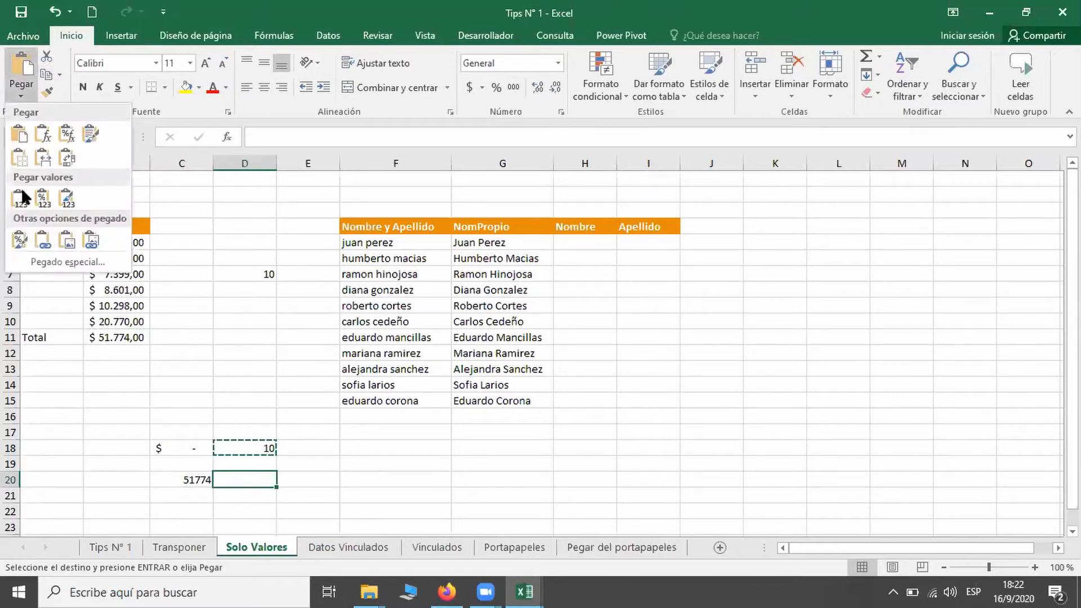
left_click(23, 196)
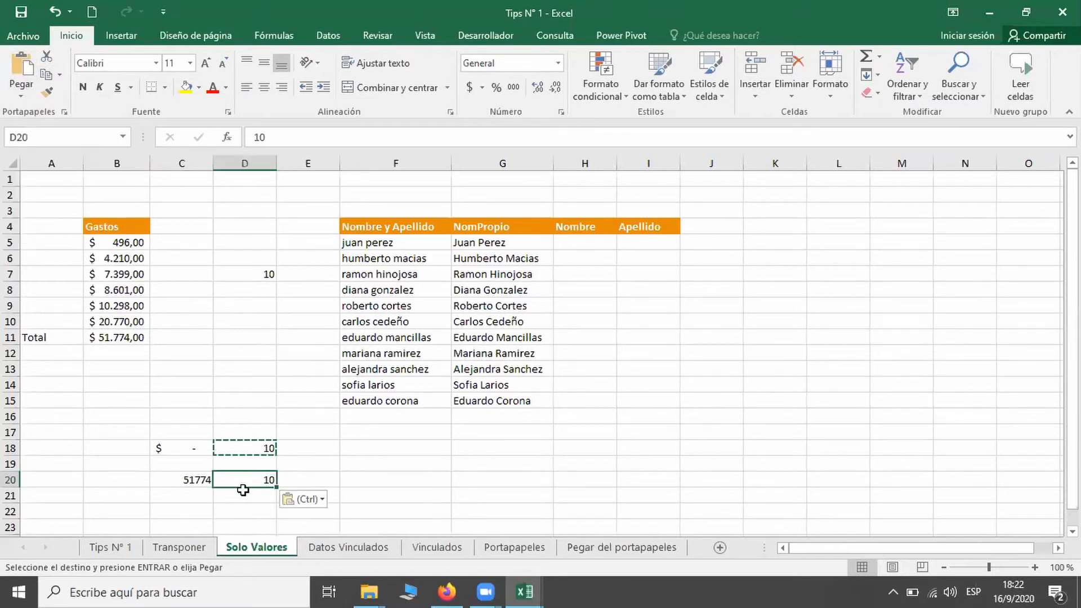
Compare the content of the values-only cell D20 with the formula in D18.
double_click(254, 477)
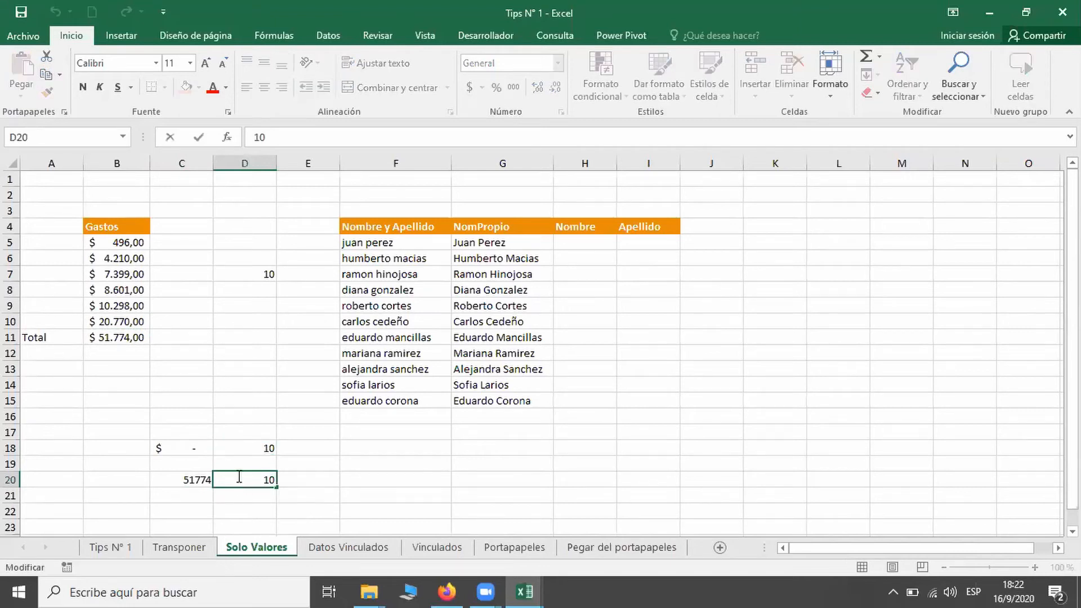
double_click(267, 445)
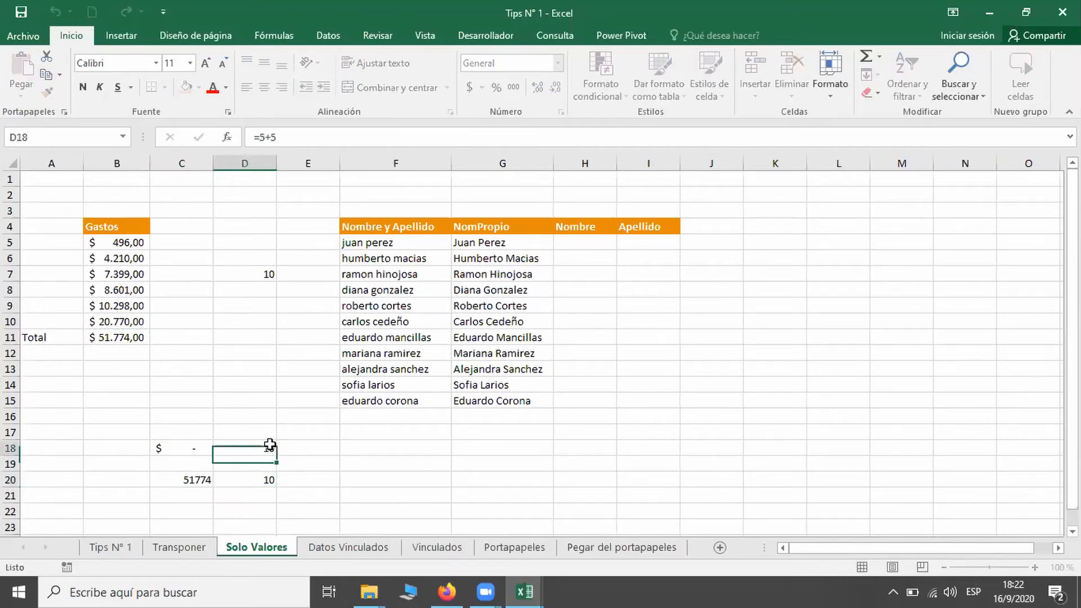
left_click(268, 478)
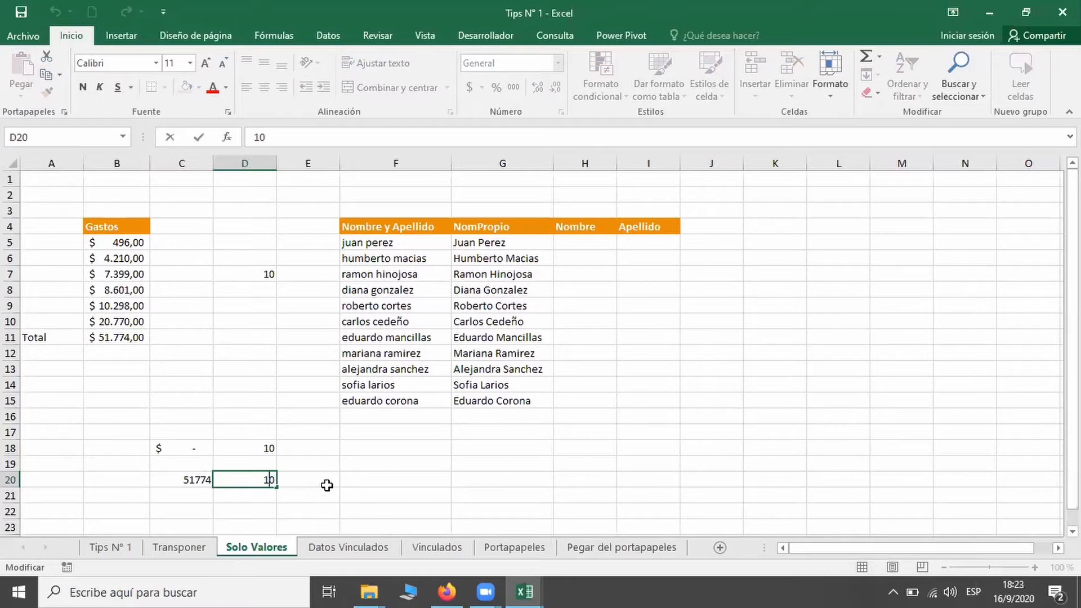
key("Escape")
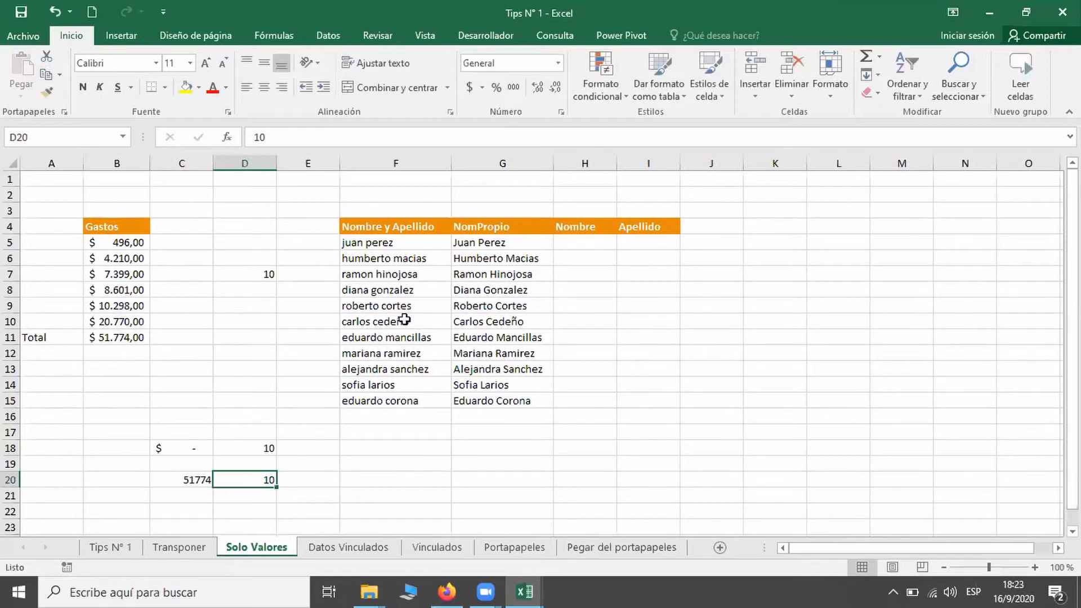
Review the Nombre y Apellido entries and inspect the NOMPROPIO formula in G5 of the NomPropio column.
left_click(380, 256)
left_click(376, 289)
left_click(374, 338)
left_click(377, 245)
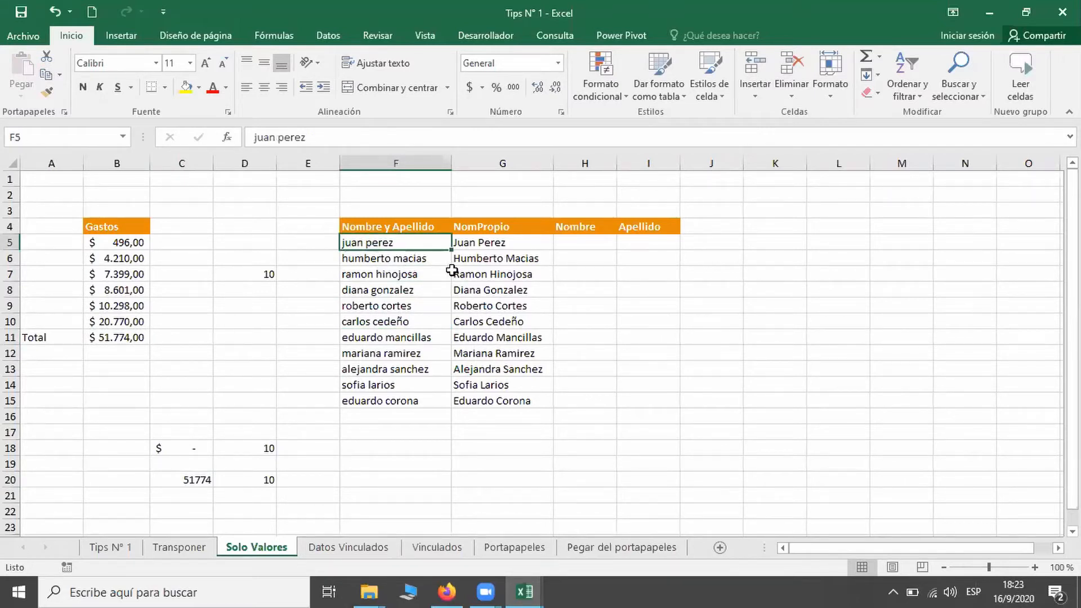
left_click(488, 260)
left_click(483, 287)
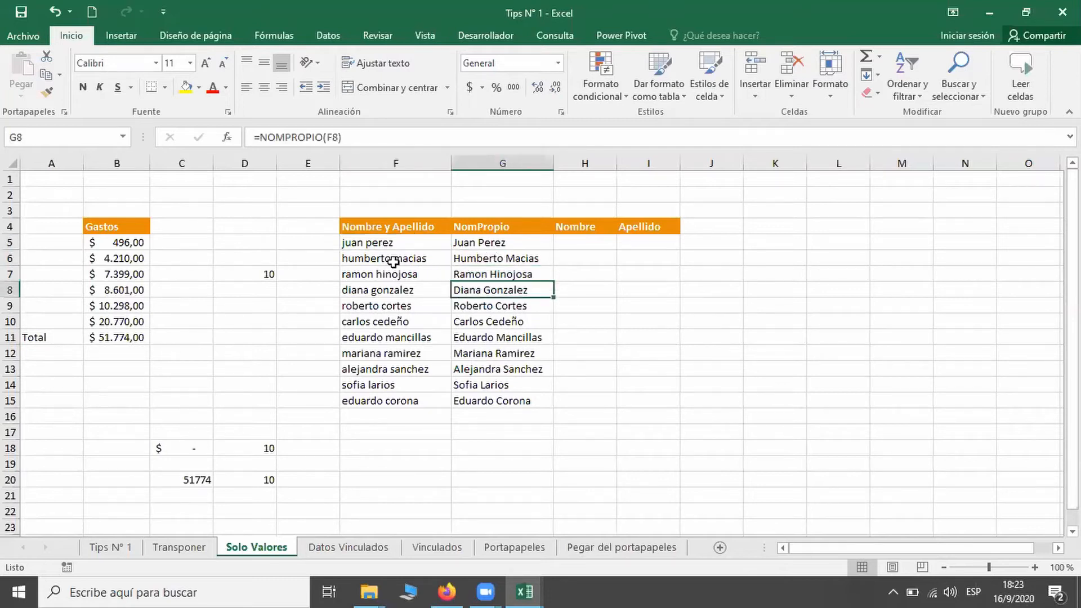
double_click(513, 243)
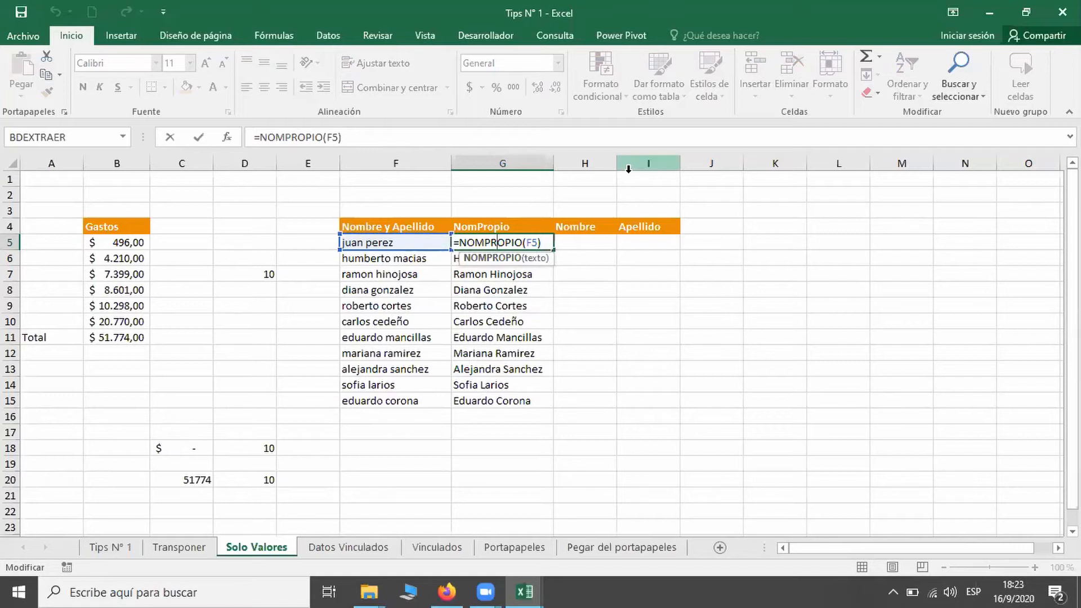
key("Return")
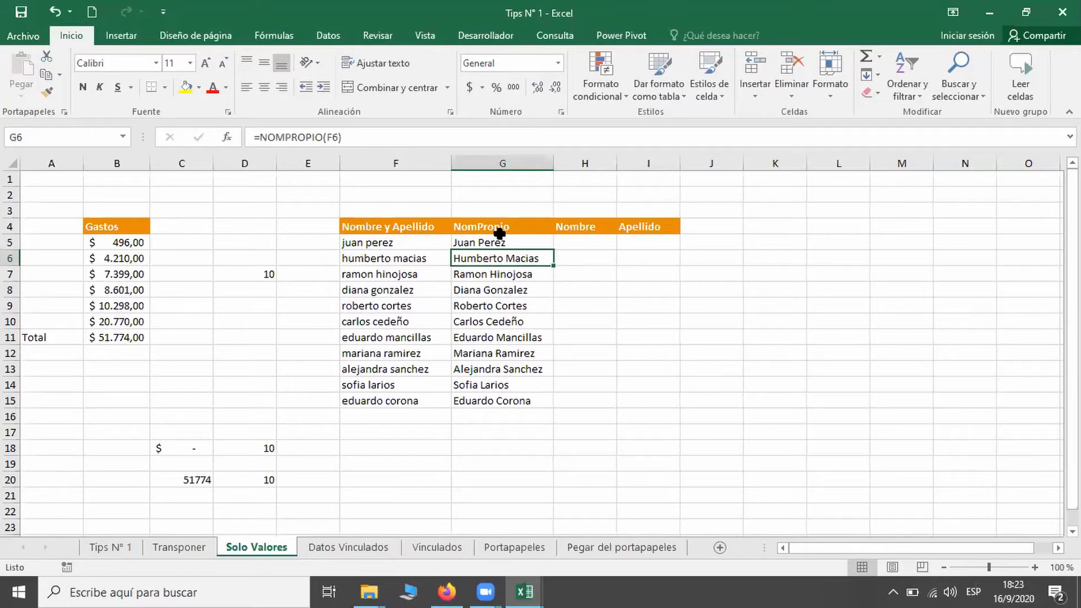
Preview the NomPropio range G5:G15 in the Text to Columns wizard and cancel without converting it.
left_click_drag(496, 235, 504, 401)
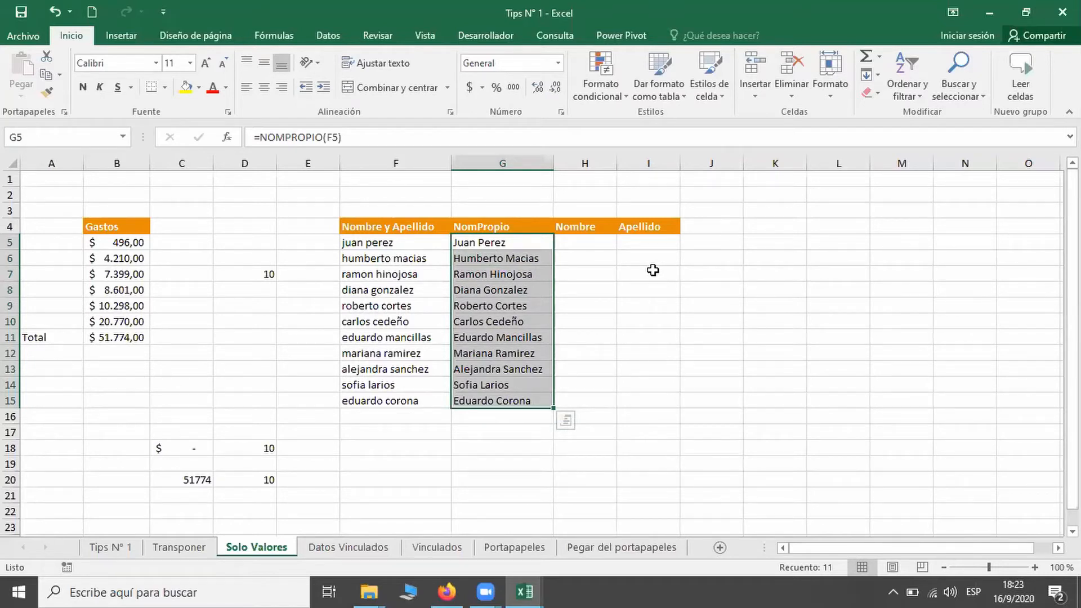
left_click(329, 37)
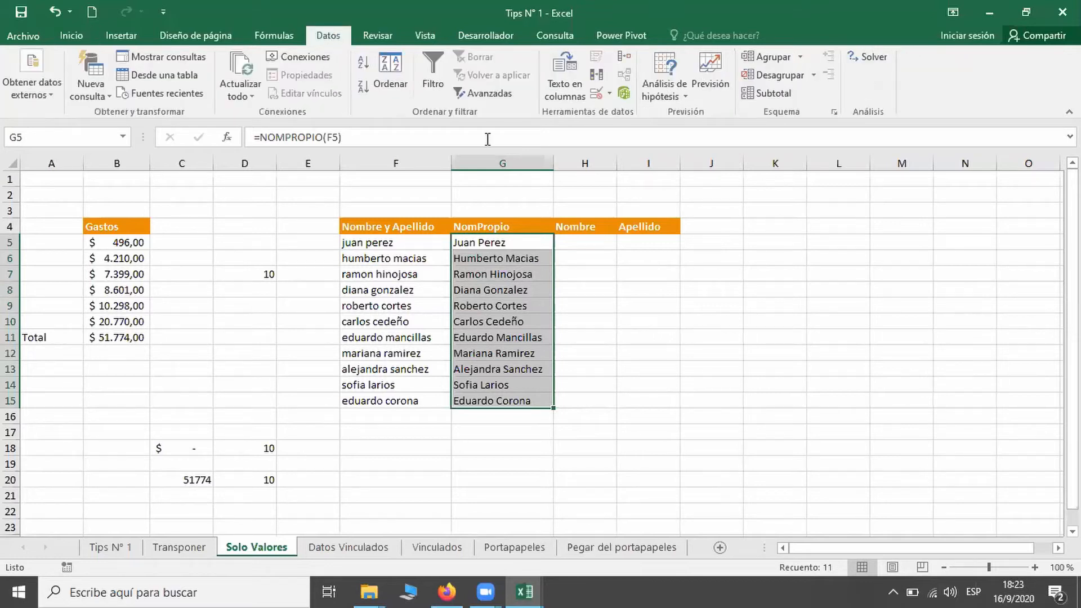
left_click(572, 90)
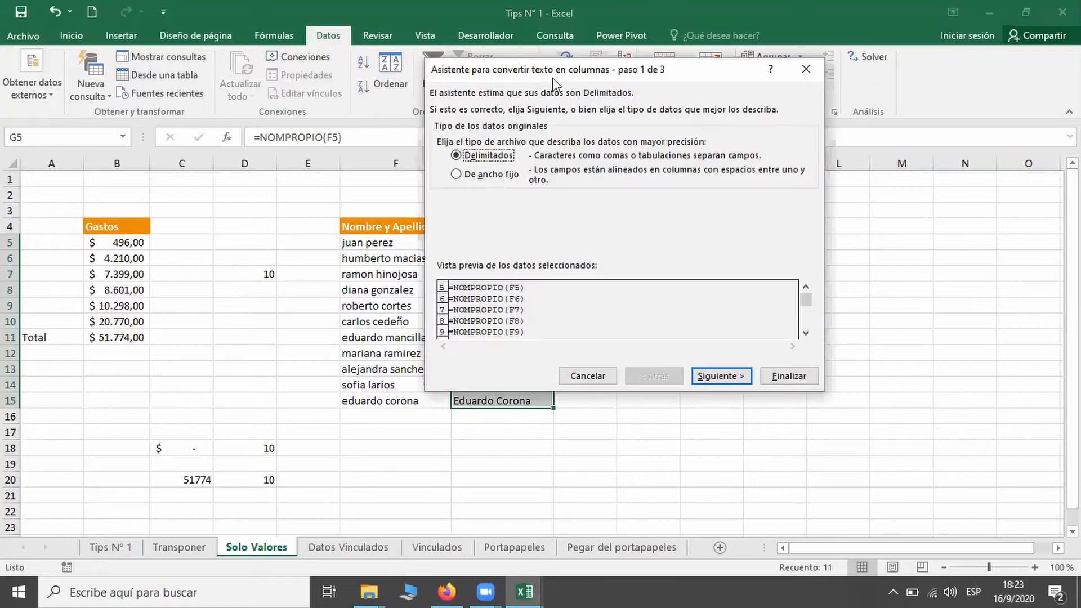
left_click_drag(552, 78, 736, 152)
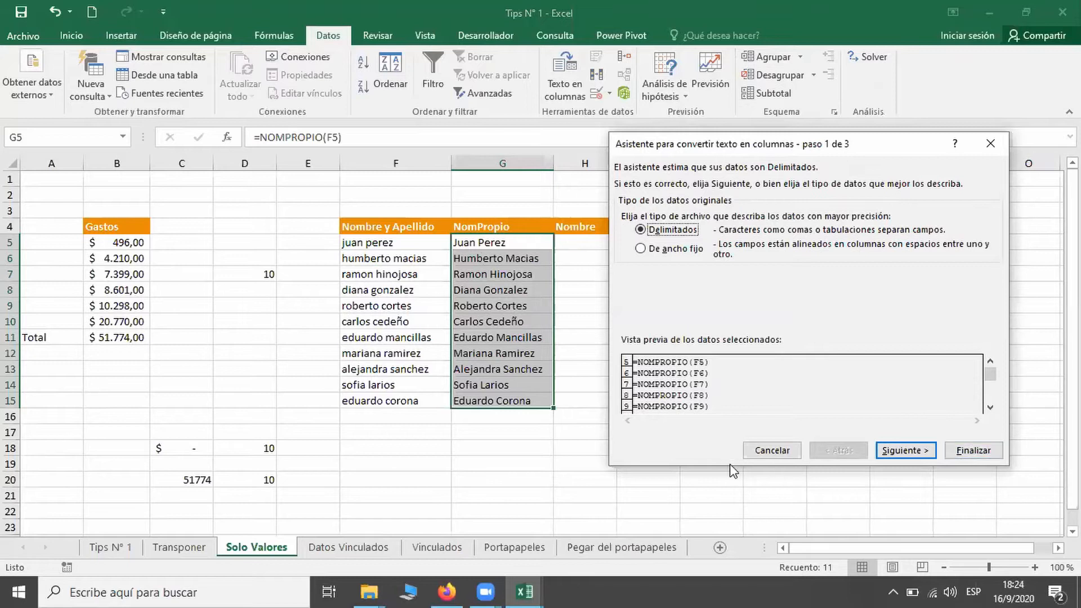
left_click(771, 451)
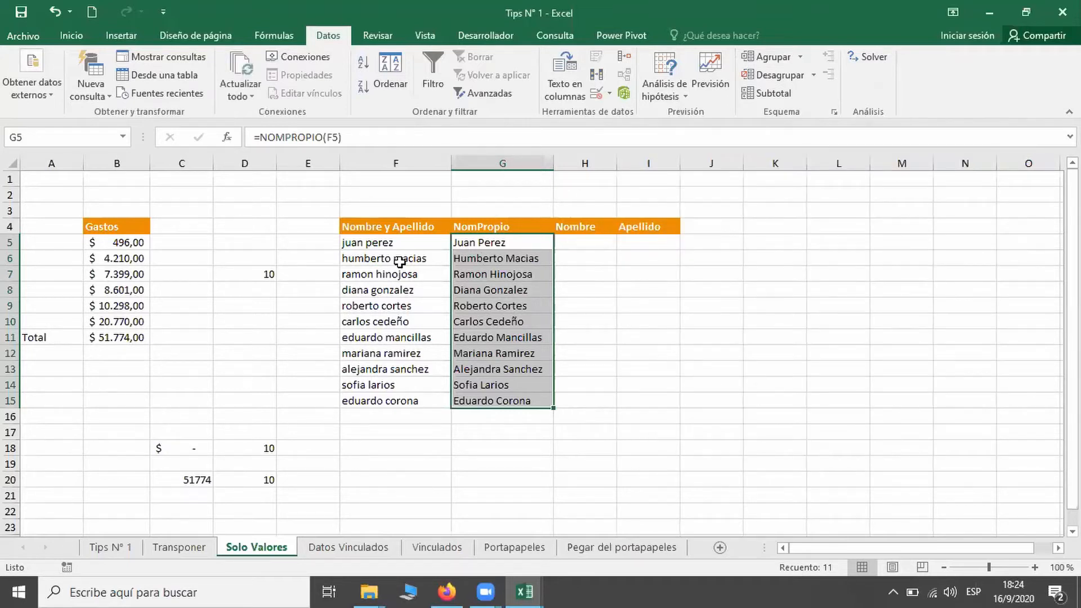
Preview the Nombre y Apellido range F5:F15 in the Text to Columns wizard and cancel without converting it.
left_click_drag(394, 243, 409, 398)
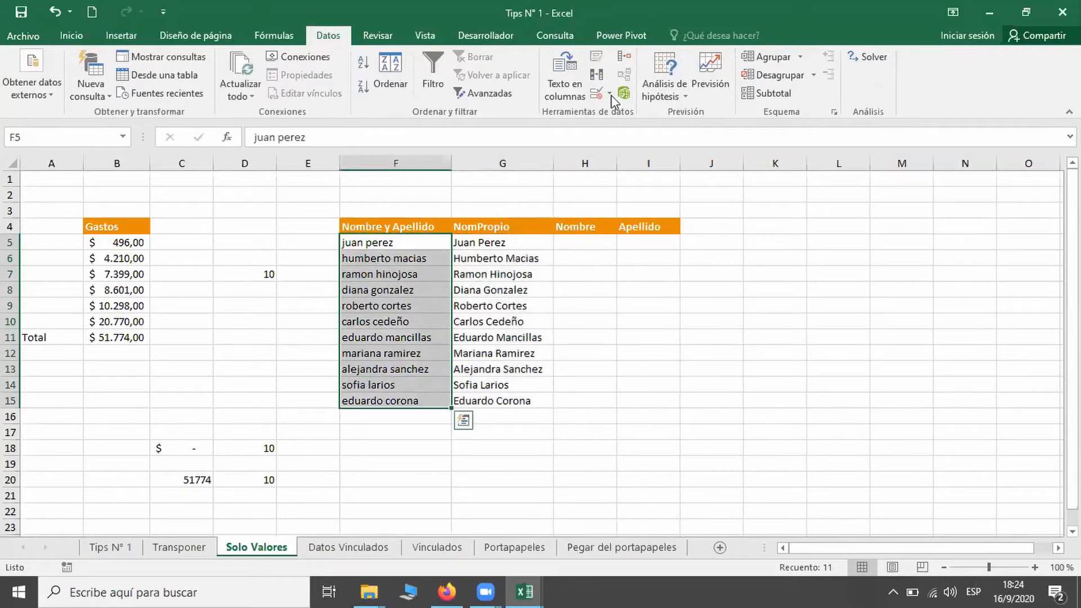
left_click(558, 77)
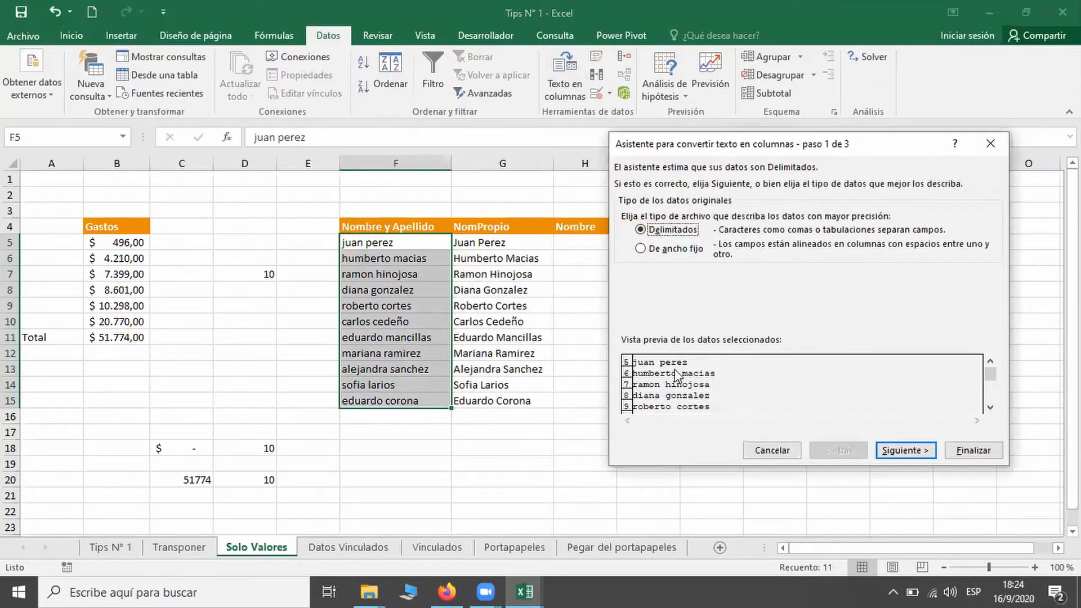
left_click(768, 450)
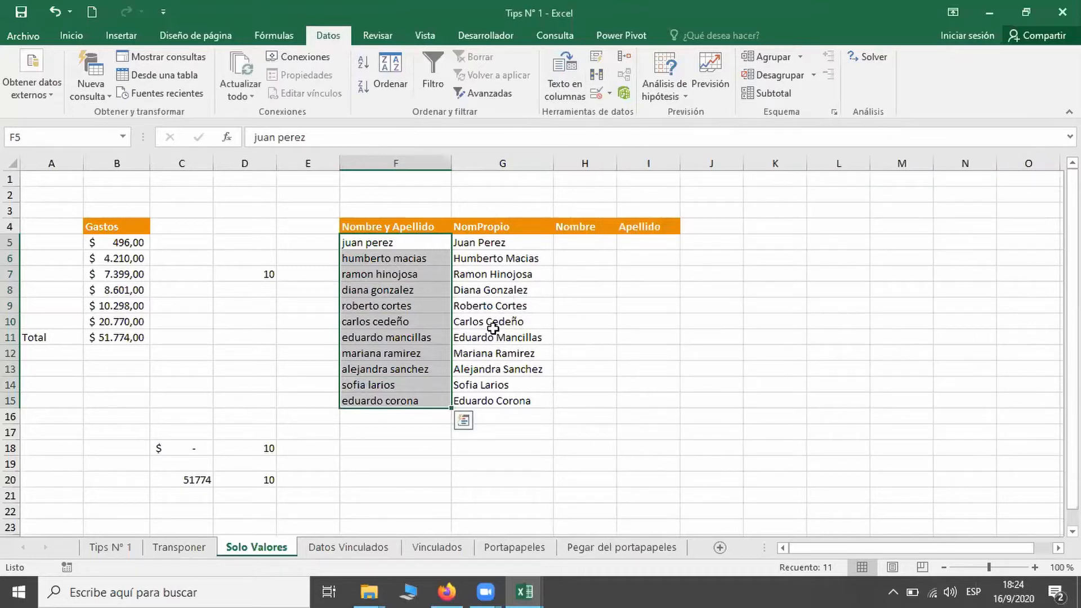
Replace the NomPropio formulas in G5:G15 with plain values by copying and pasting values only in place, and check the content of G5.
left_click(484, 258)
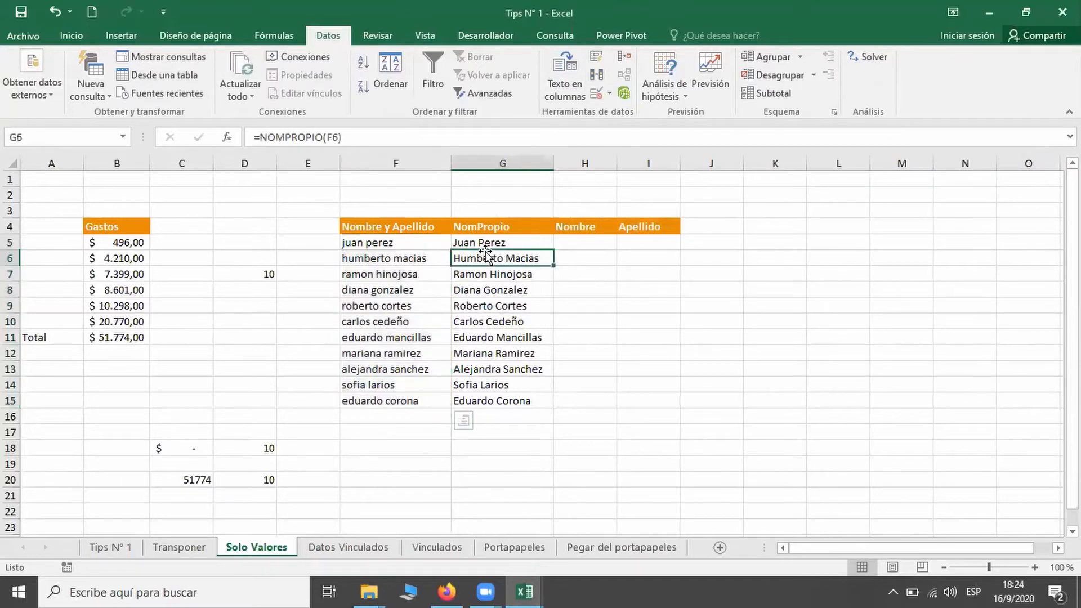
left_click(485, 242)
left_click(487, 402, "shift")
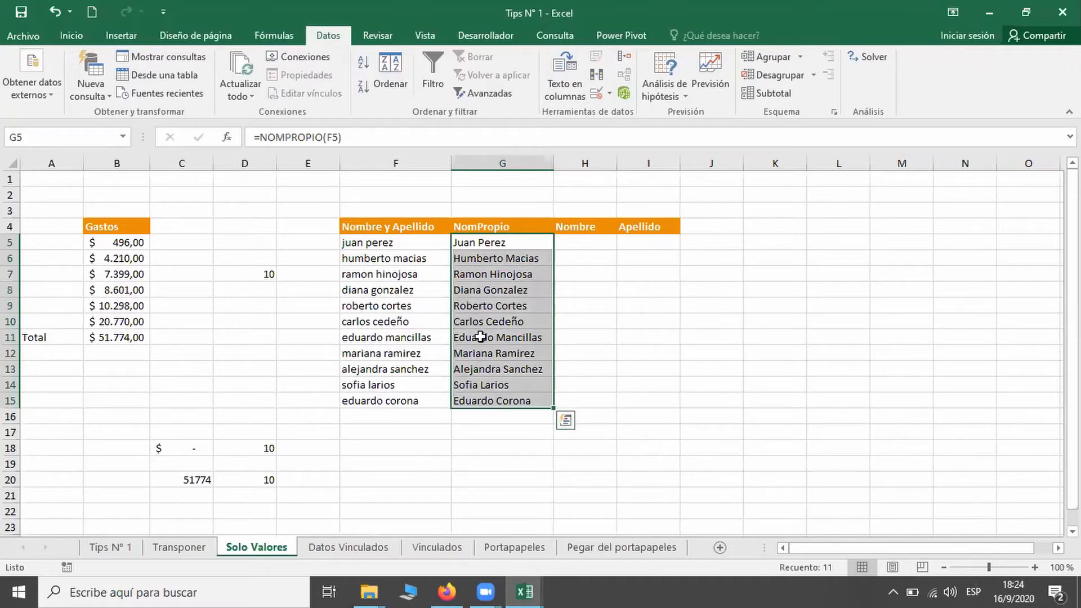
left_click(84, 32)
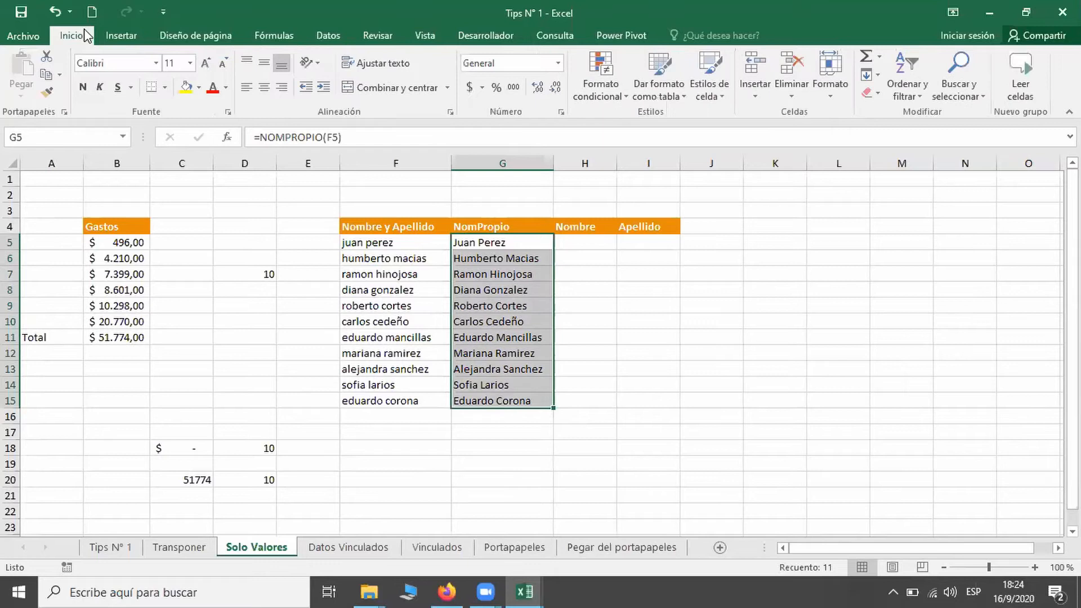
left_click(46, 76)
left_click(19, 96)
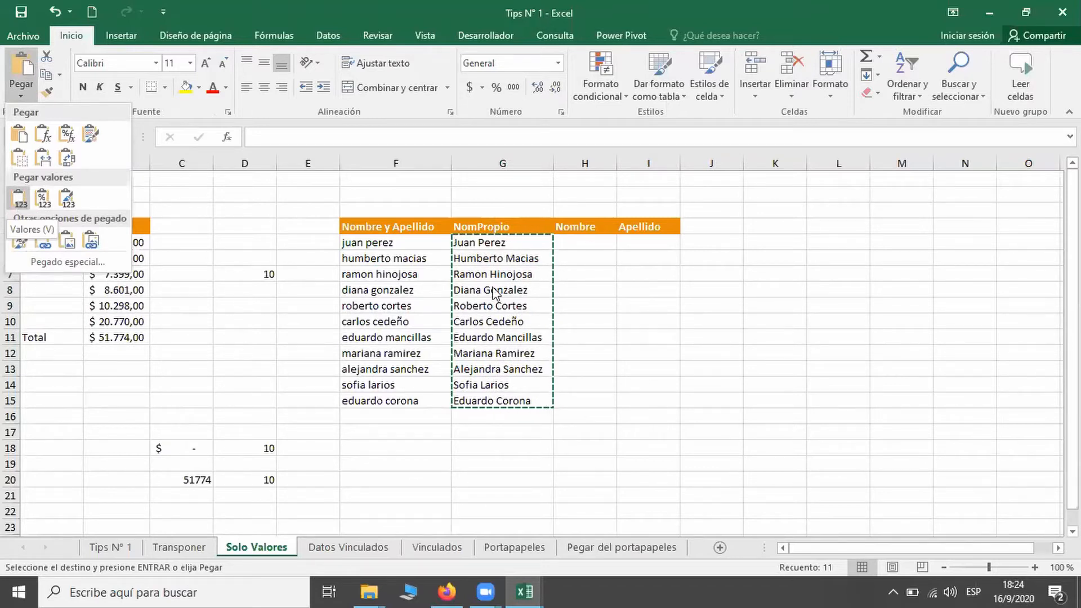
left_click(24, 210)
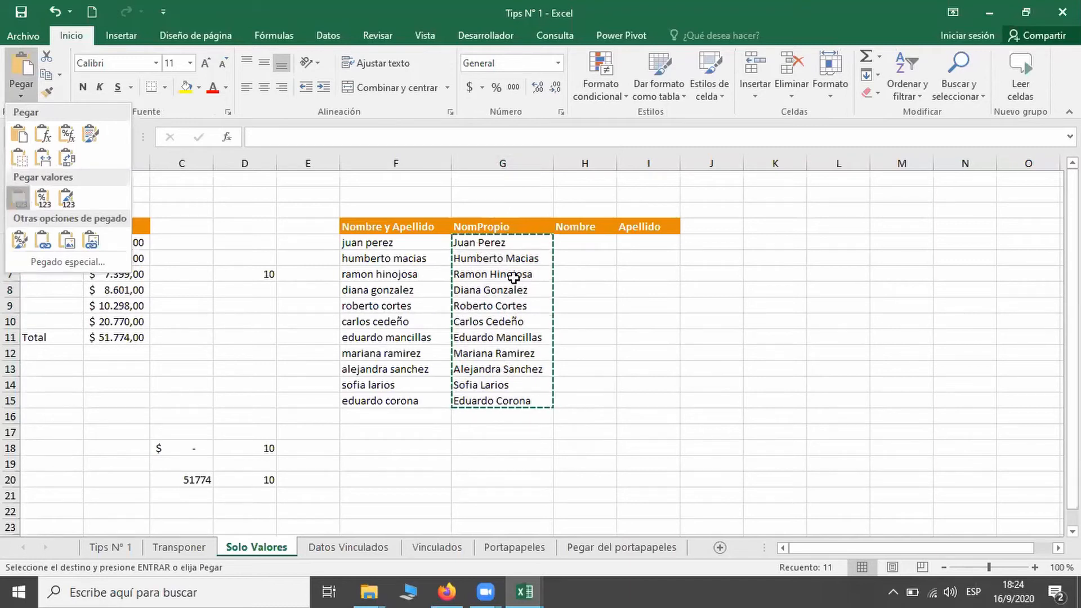
double_click(503, 247)
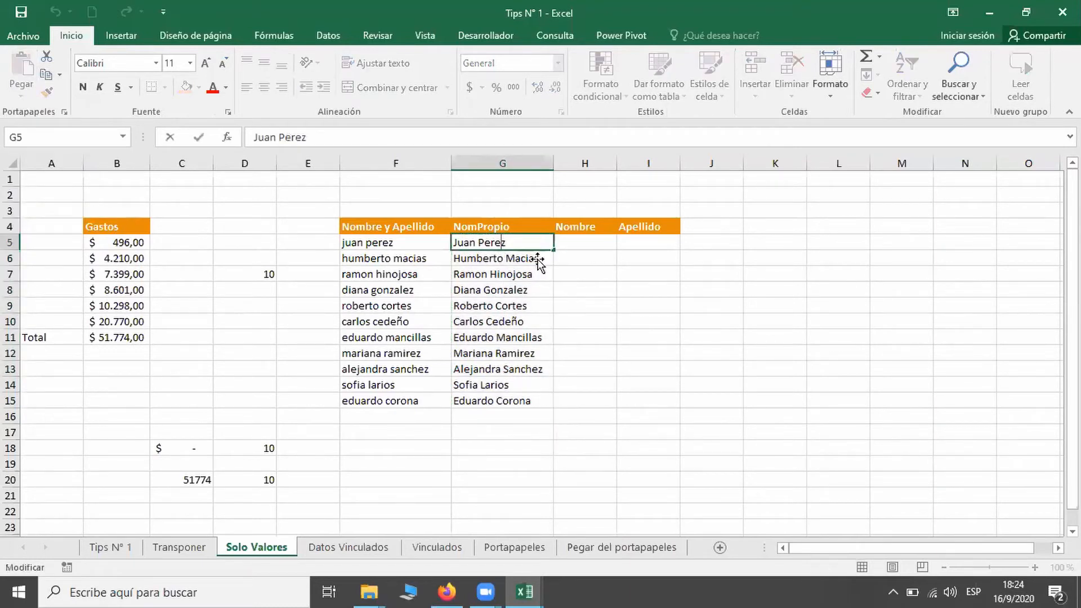
left_click(754, 287)
Start Text to Columns on the NomPropio range G5:G15, treating the data as delimited with space added as a separator.
left_click_drag(493, 243, 493, 401)
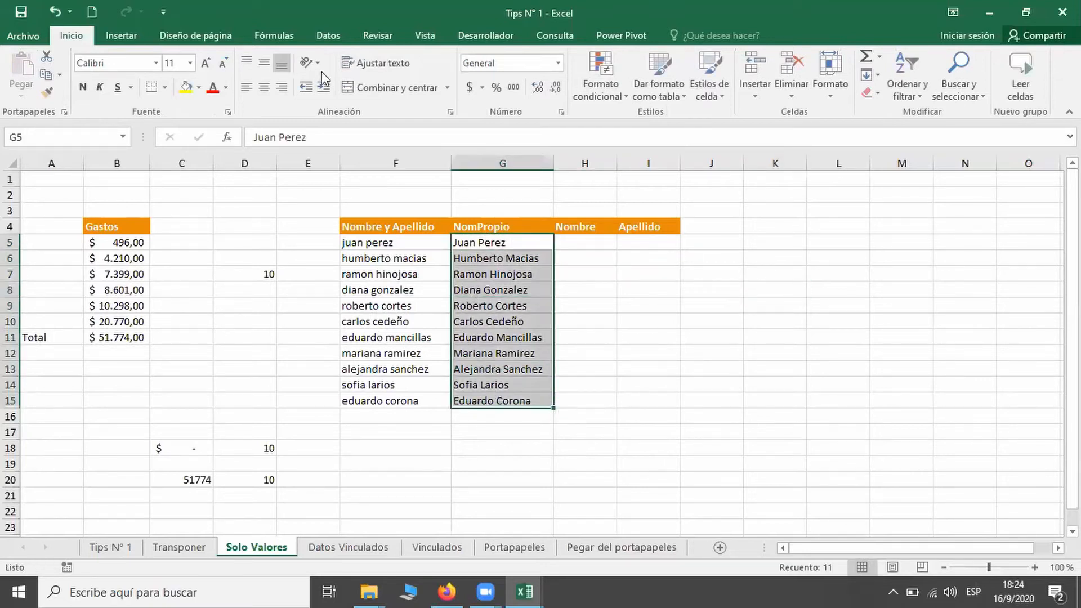
left_click(328, 35)
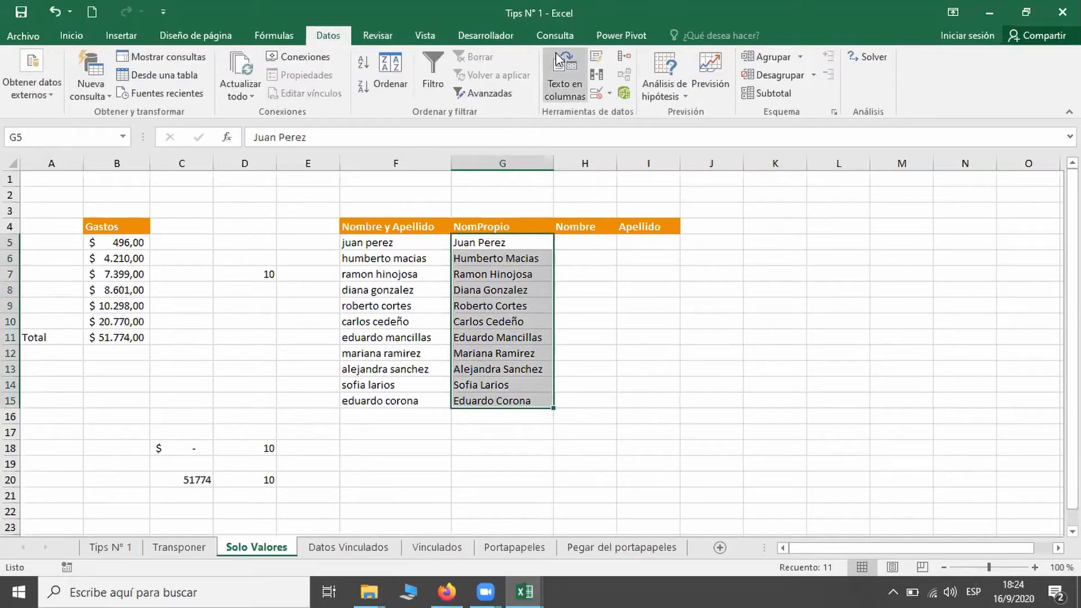
left_click(562, 78)
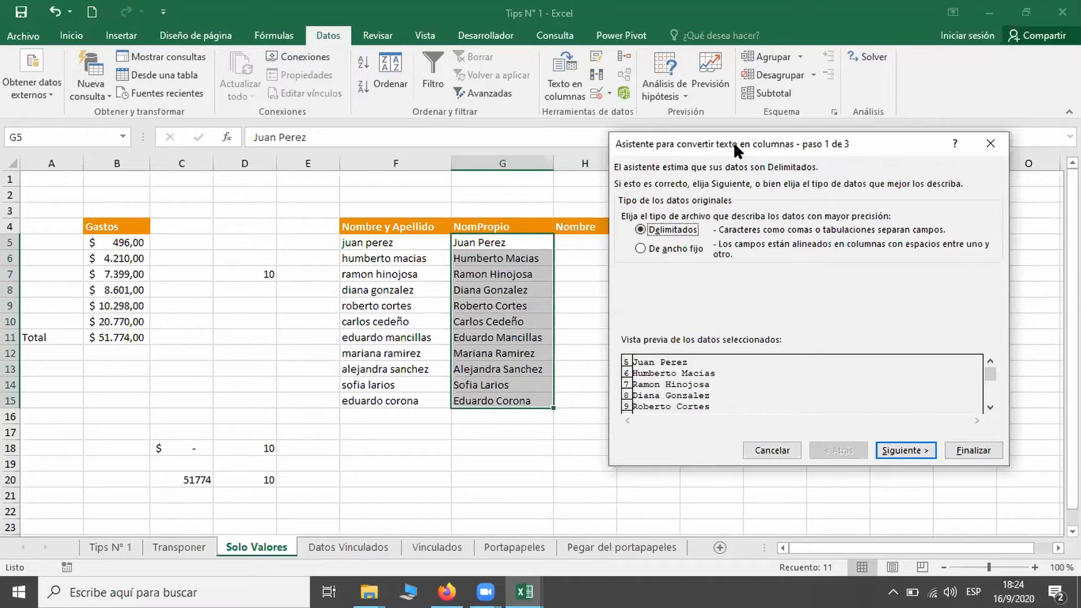
left_click_drag(733, 141, 788, 112)
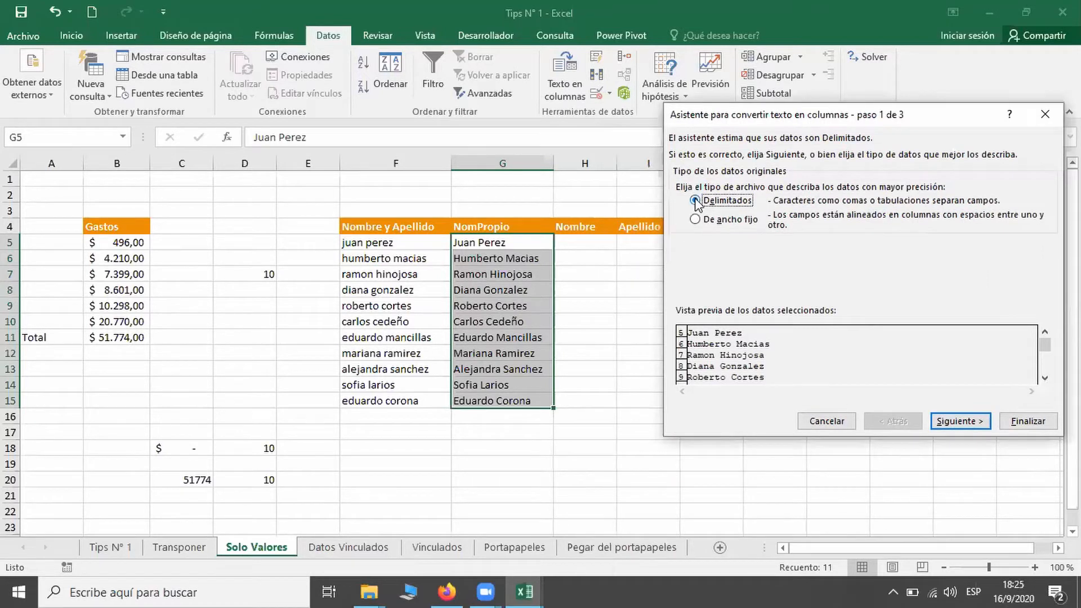
left_click(949, 428)
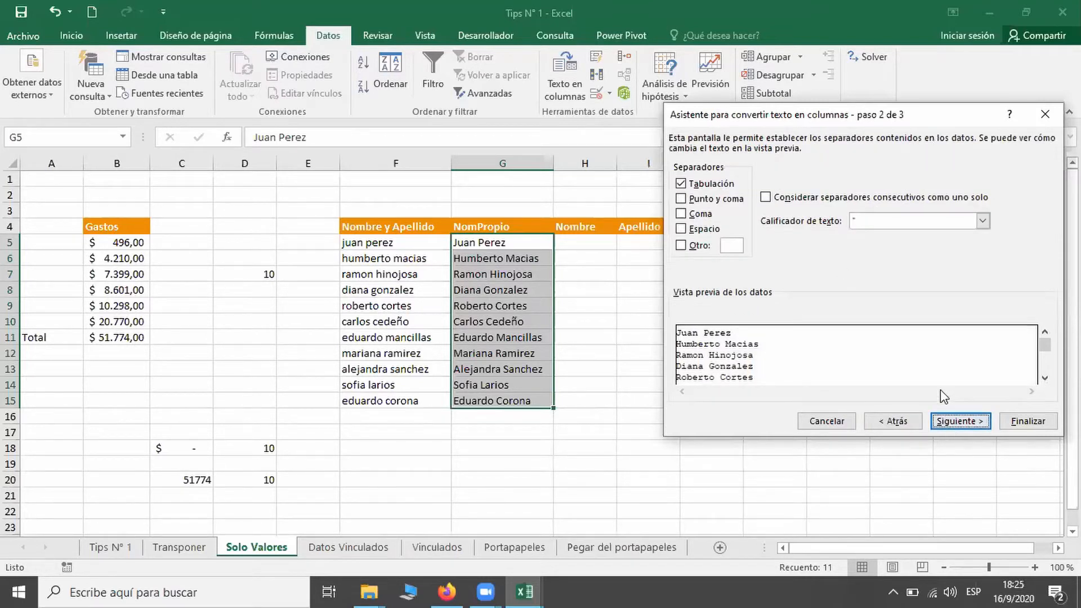
left_click(696, 228)
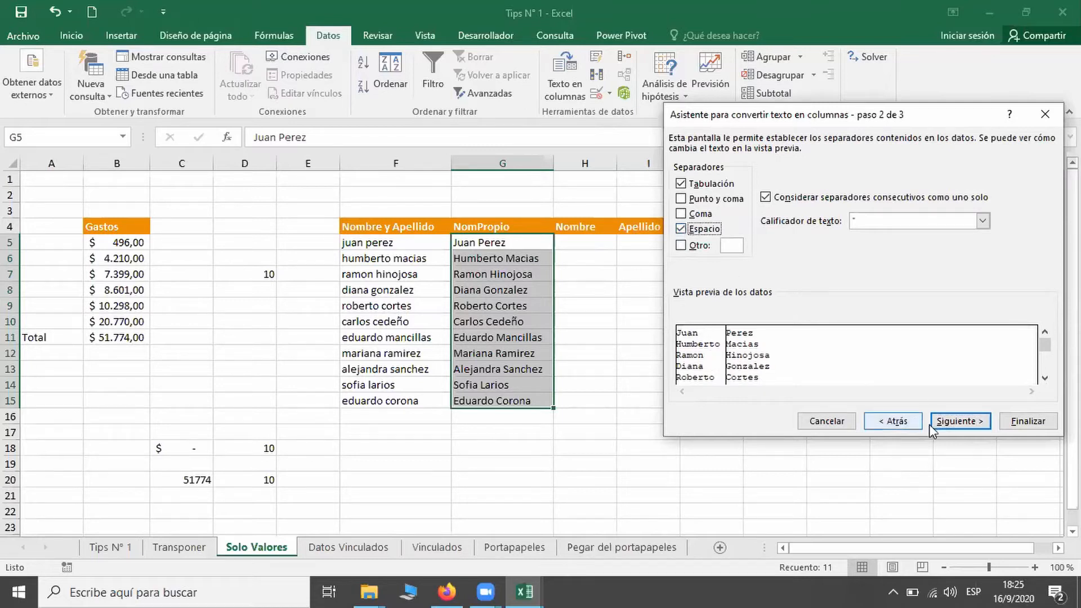
left_click(956, 421)
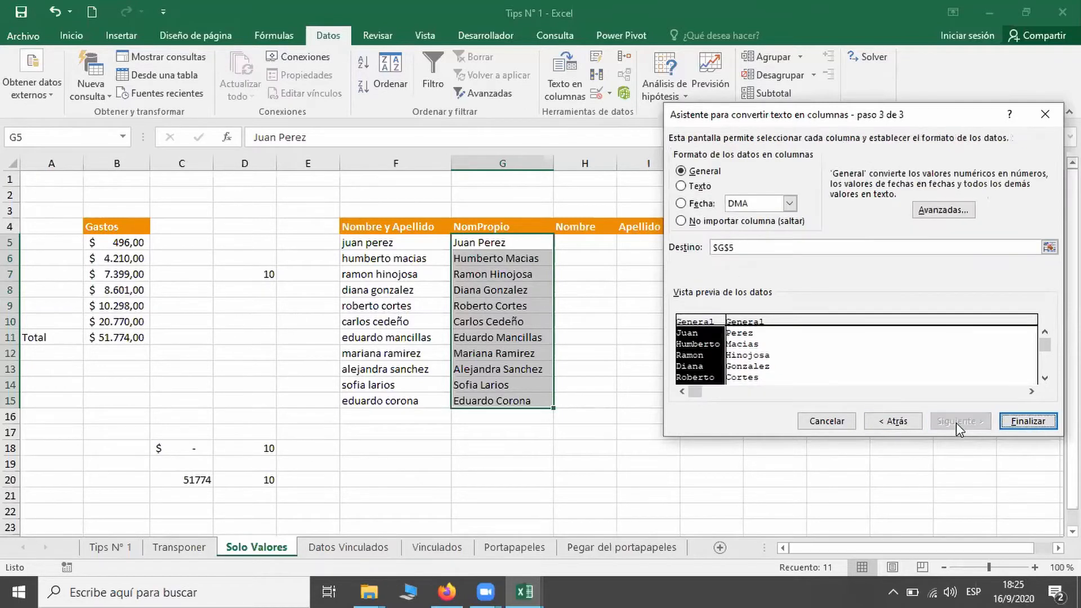
Set the split's destination to H5, review the column format options keeping General, and finish the conversion.
left_click_drag(748, 246, 708, 247)
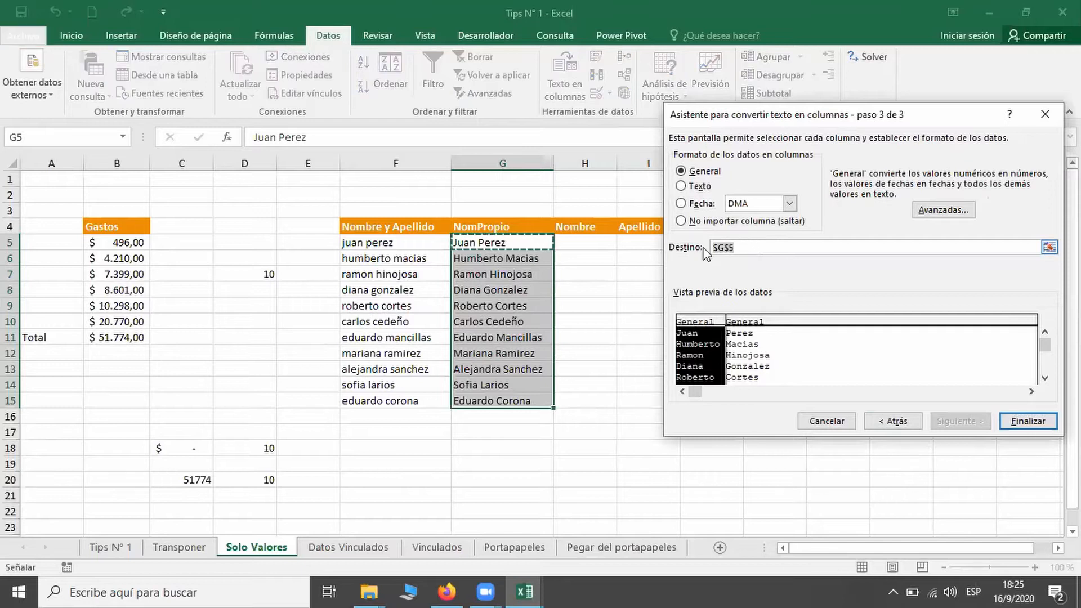
left_click(596, 248)
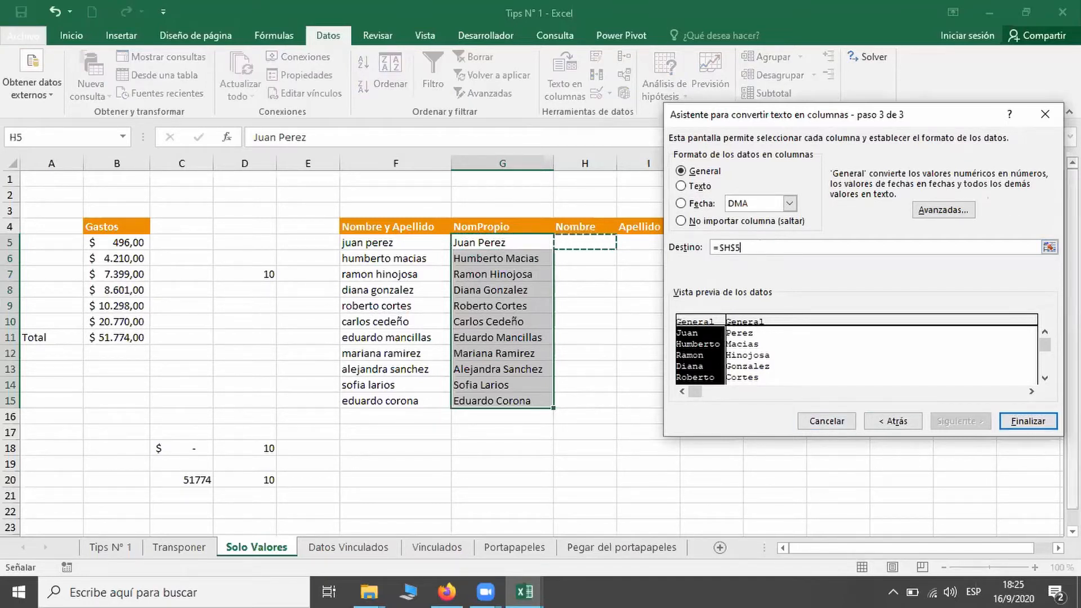
left_click(1039, 427)
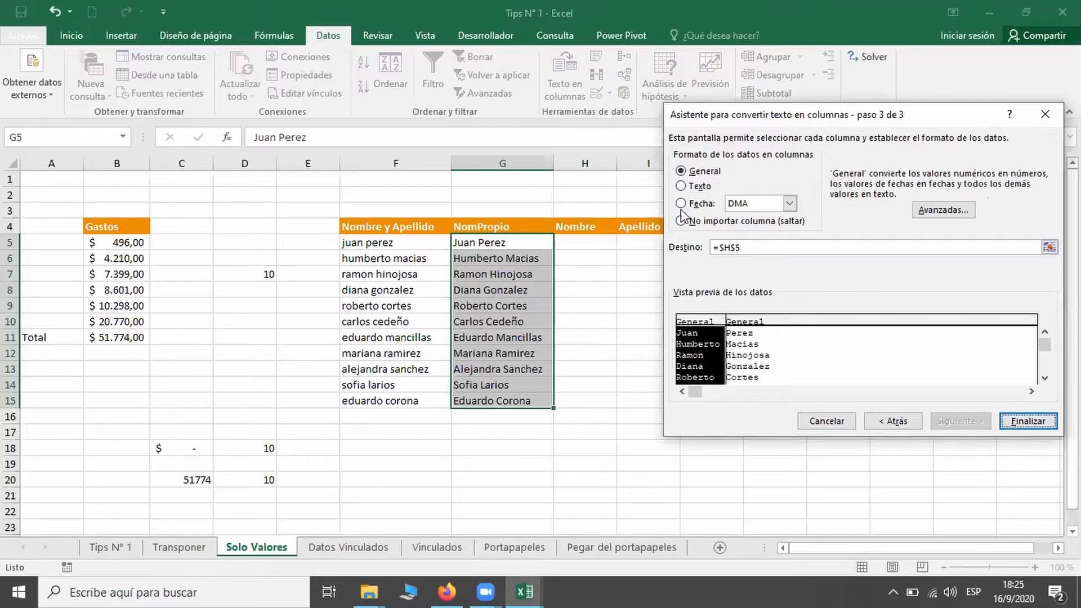
left_click(747, 325)
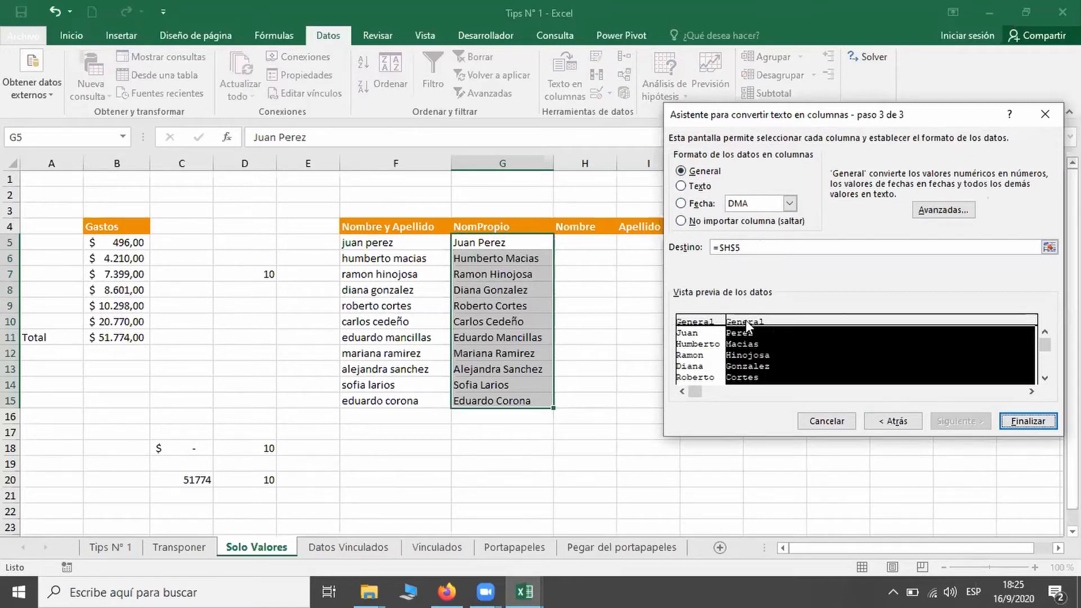
left_click(701, 322)
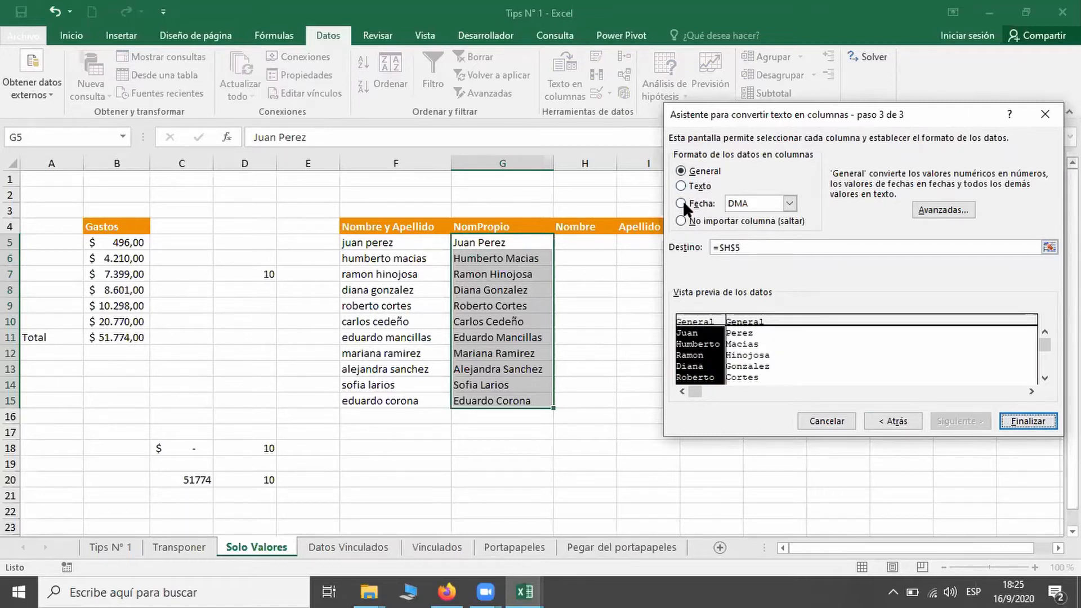
left_click(789, 203)
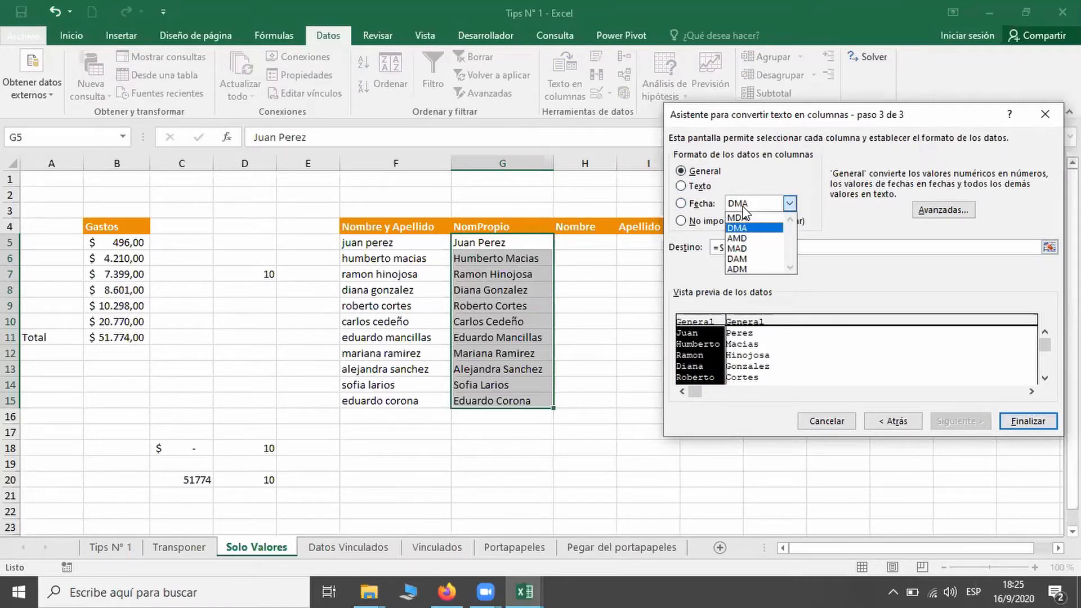
left_click(743, 206)
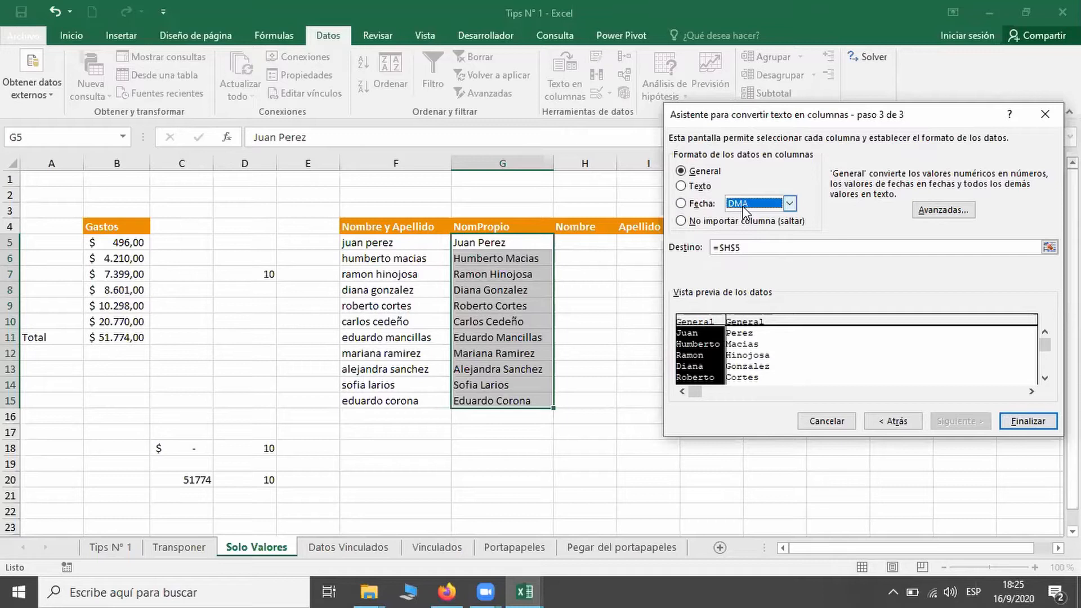
left_click(746, 249)
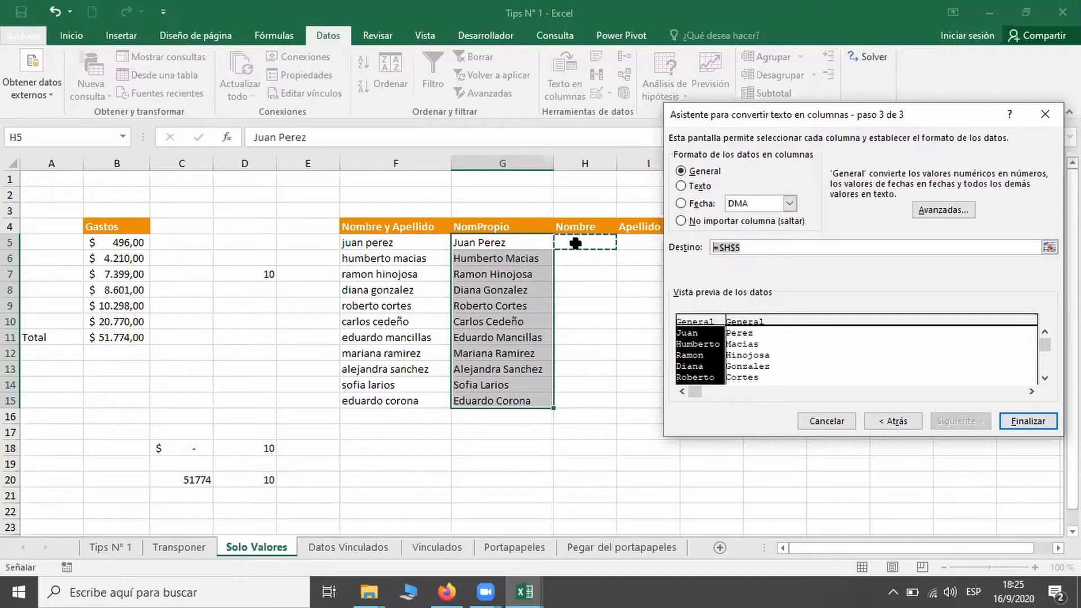
left_click(1050, 424)
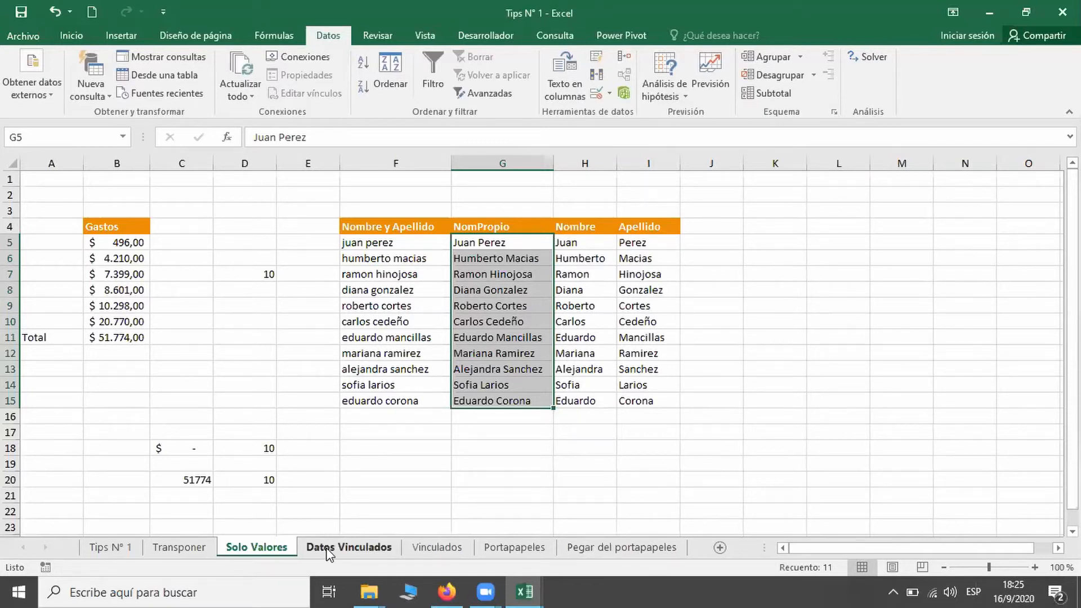
left_click(514, 459)
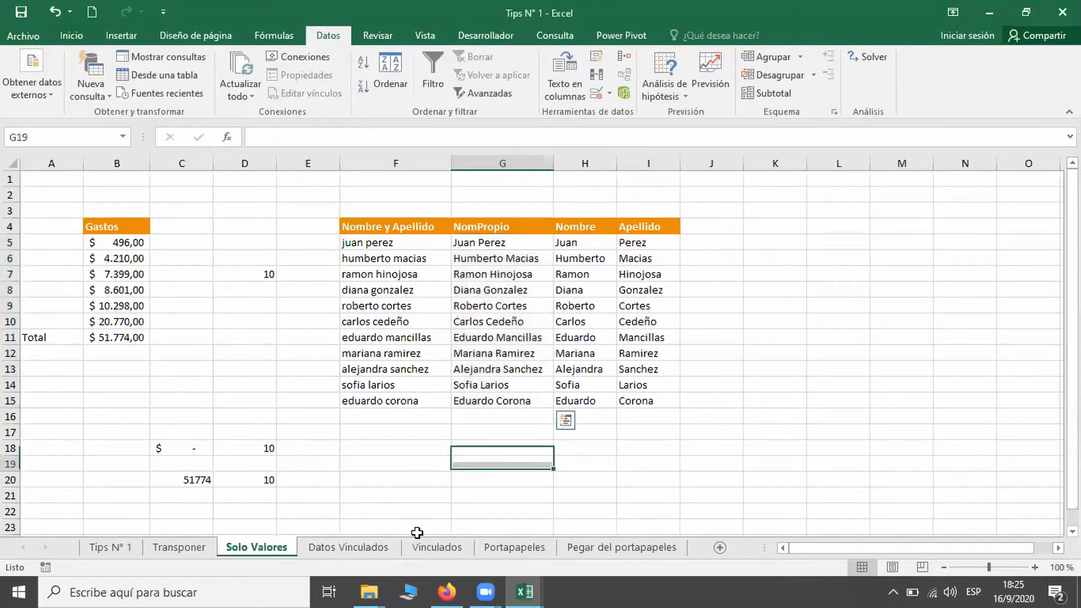
Copy the Gastos range B4:B10 from the Datos Vinculados sheet and paste it as links at D4 of the Vinculados sheet.
left_click(360, 545)
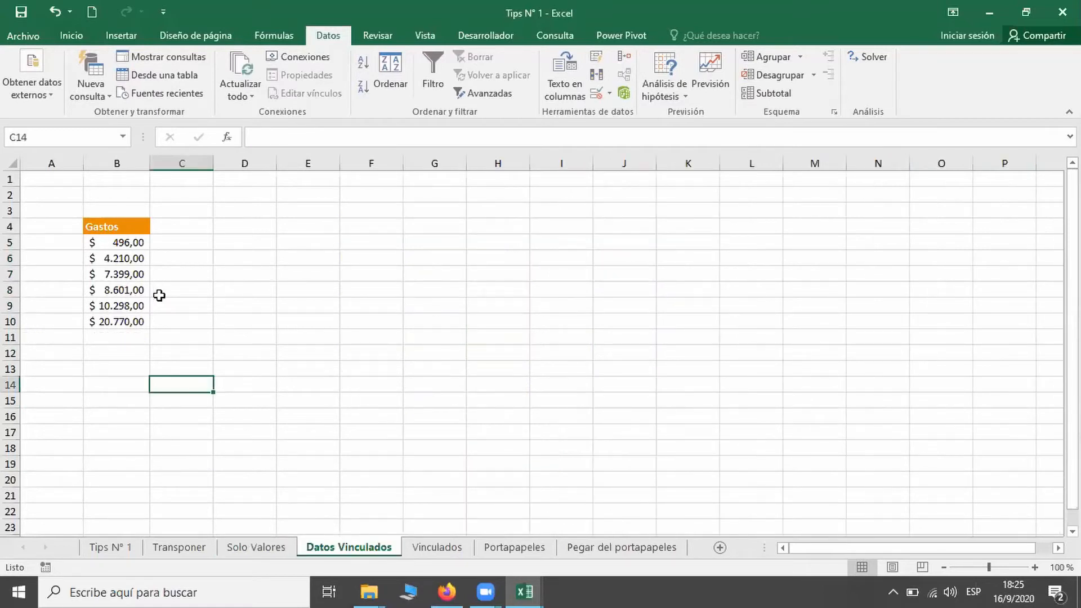
left_click_drag(127, 226, 128, 322)
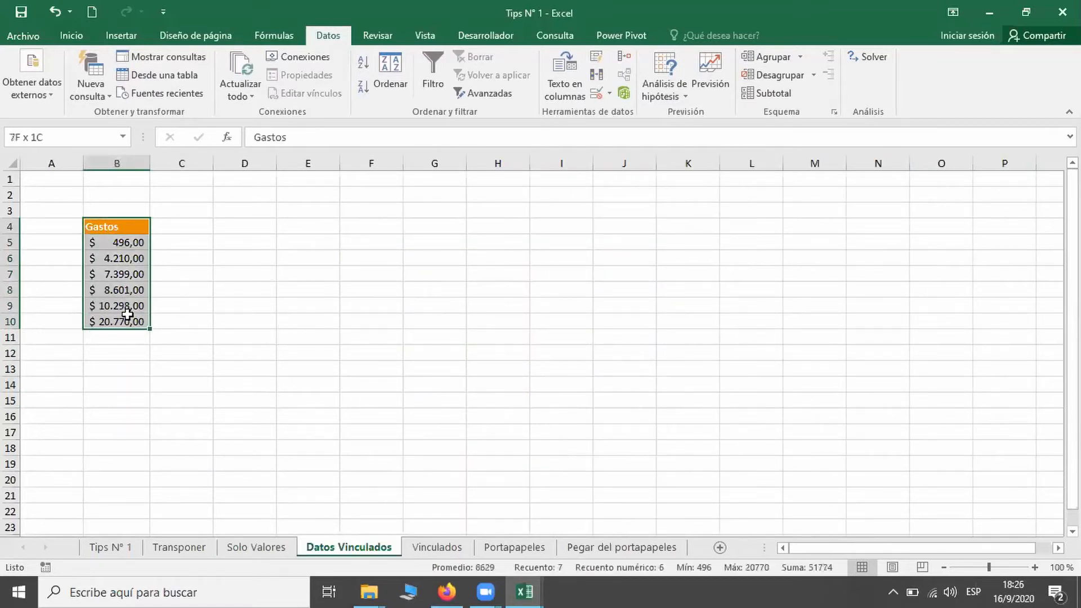
left_click(73, 31)
left_click(46, 74)
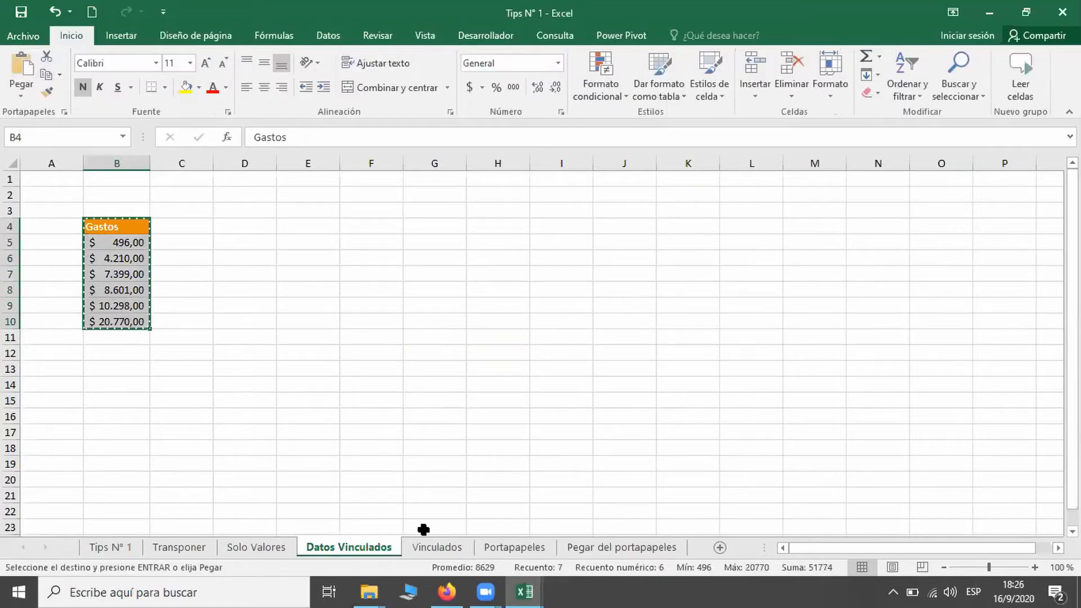
left_click(442, 547)
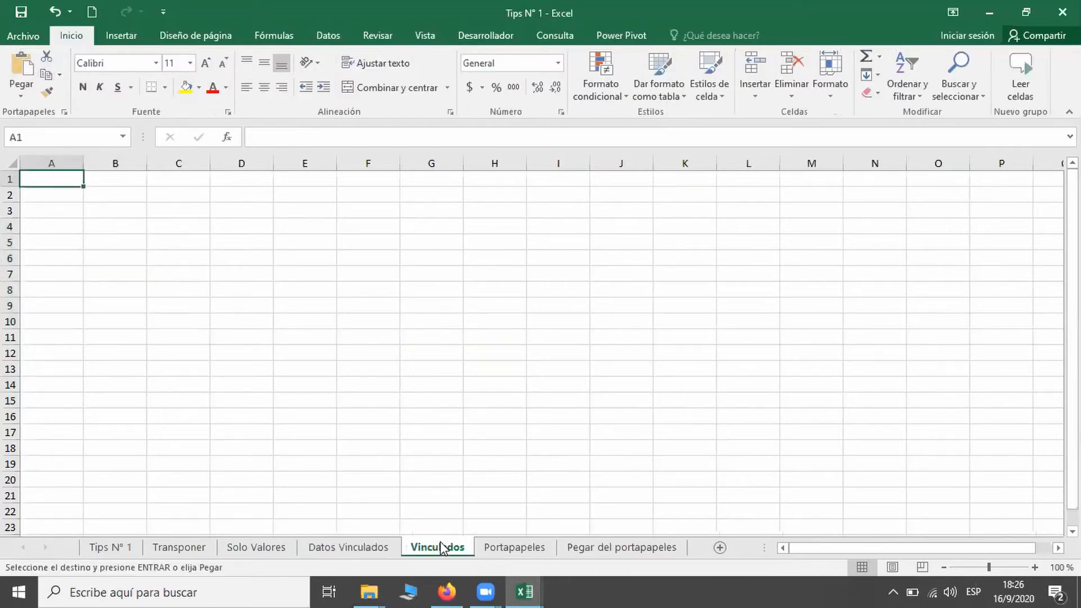
left_click(226, 227)
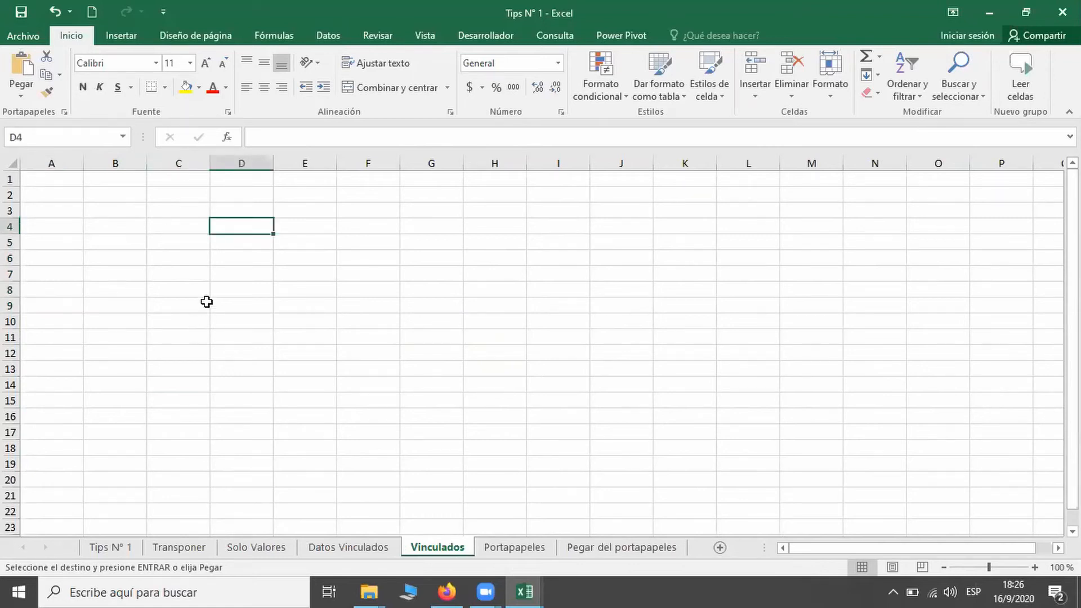
left_click(21, 97)
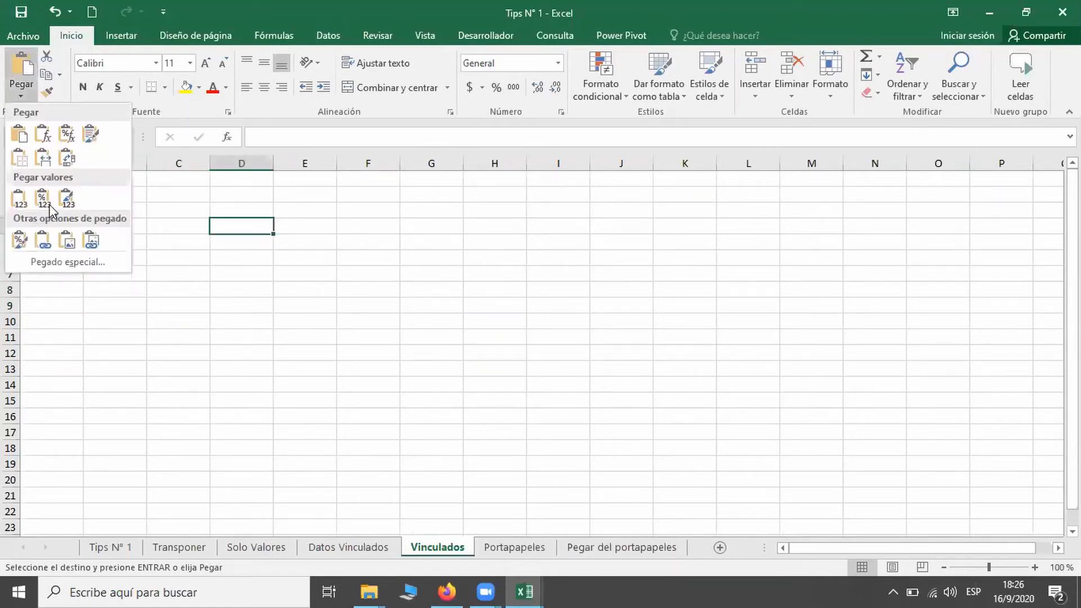
left_click(45, 238)
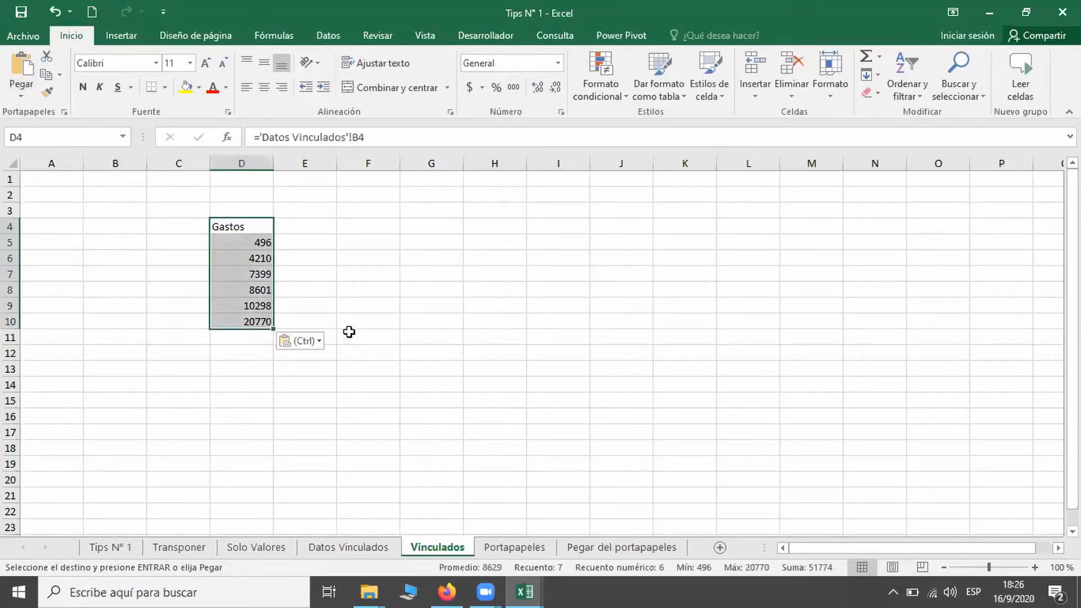
left_click(416, 336)
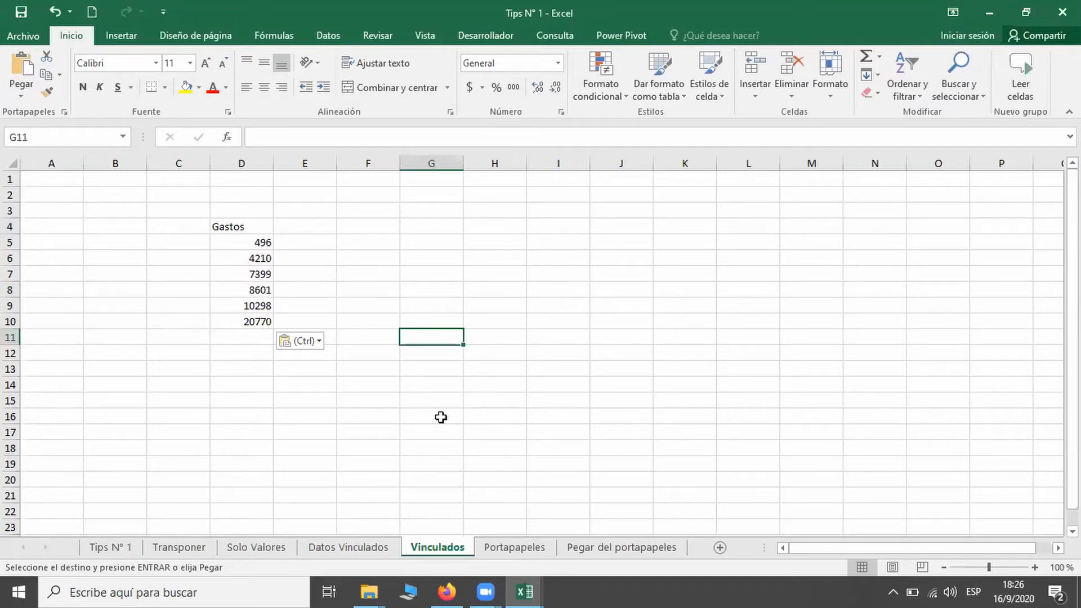
Change the first Gastos amount, B5 on Datos Vinculados, to 569 and check the linked copy on the Vinculados sheet.
left_click(366, 547)
left_click(138, 243)
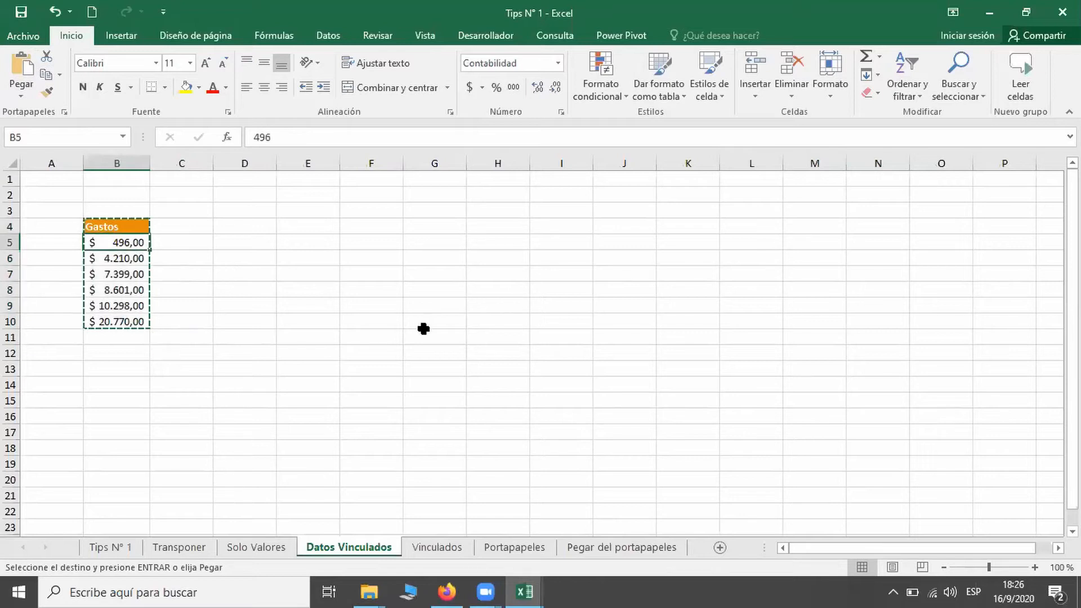
key("Escape")
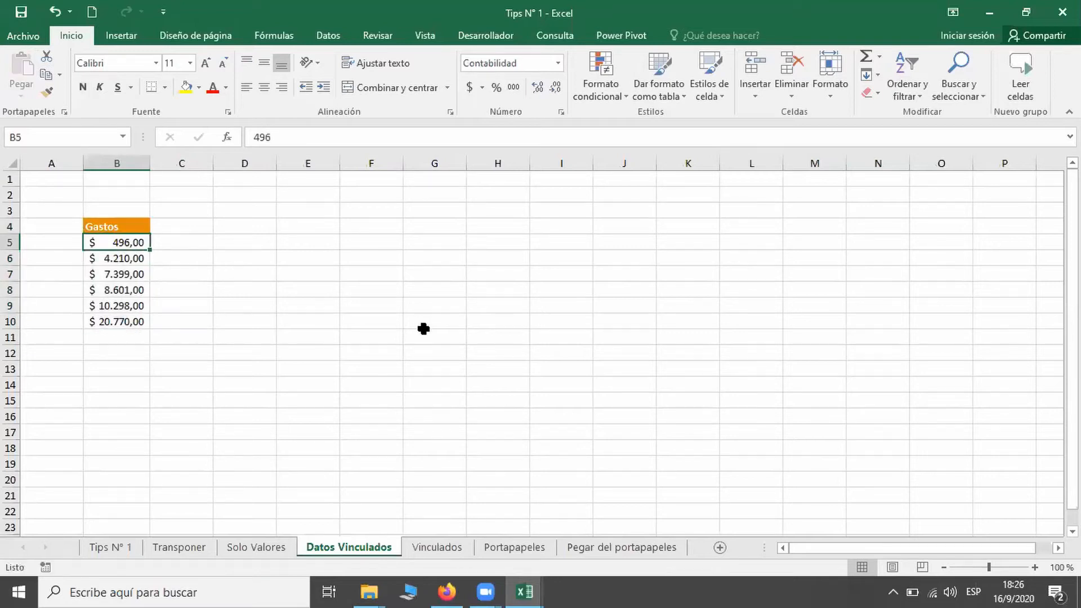
type("569")
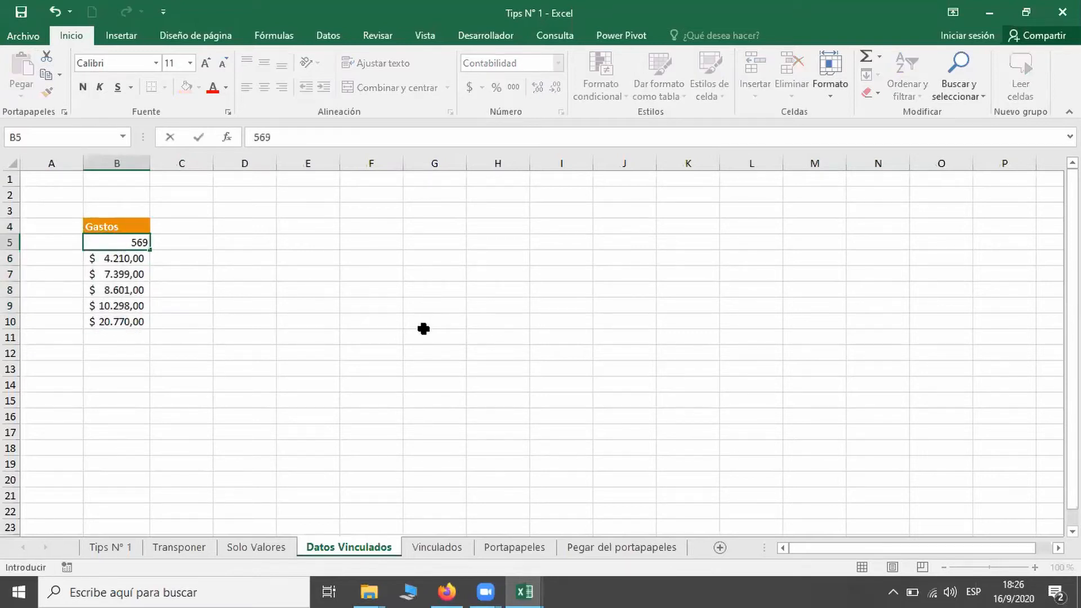
key("Return")
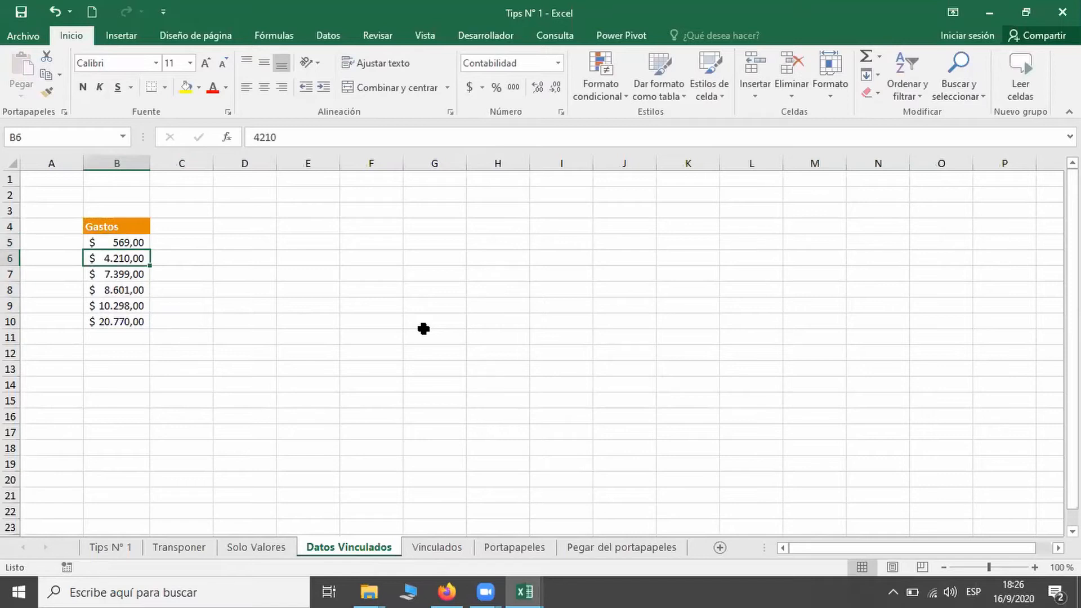
left_click(448, 549)
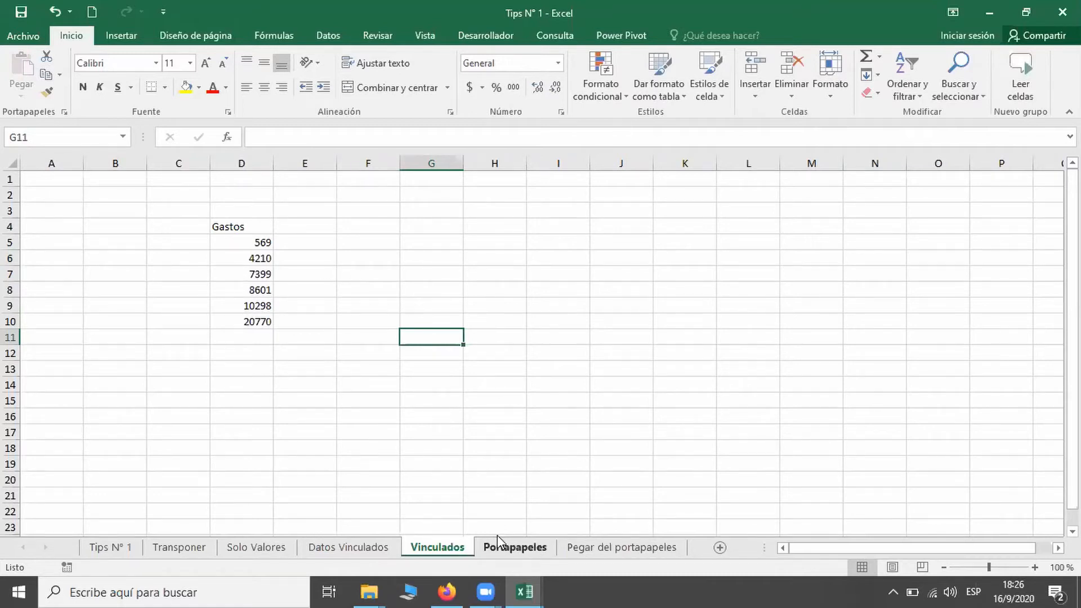
On the Portapapeles sheet, display the Office Clipboard and copy the income and Tasa table B4:D15 into it.
left_click(503, 551)
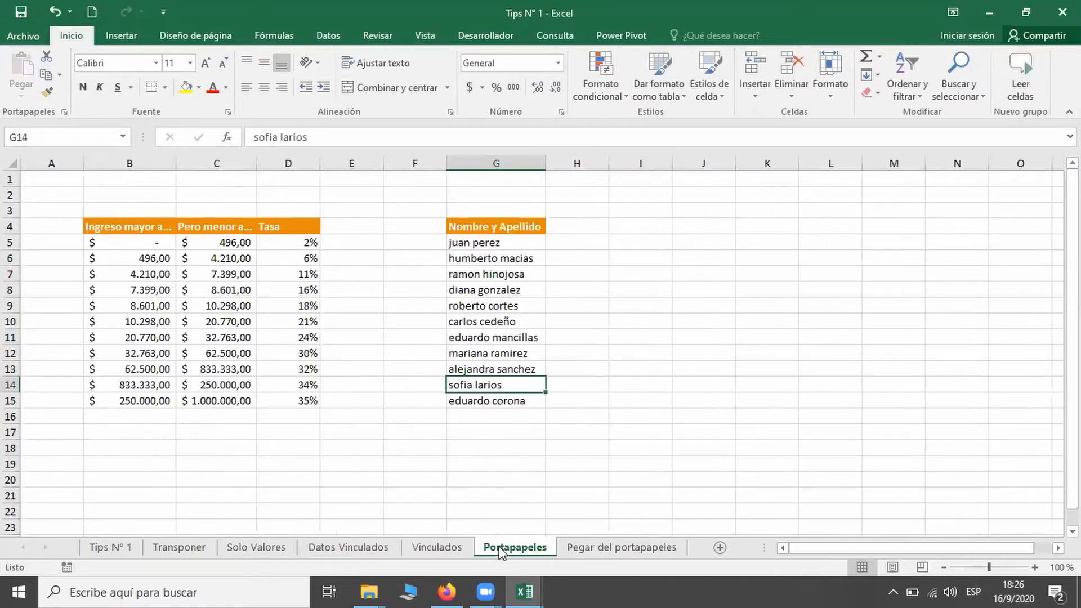
left_click(65, 113)
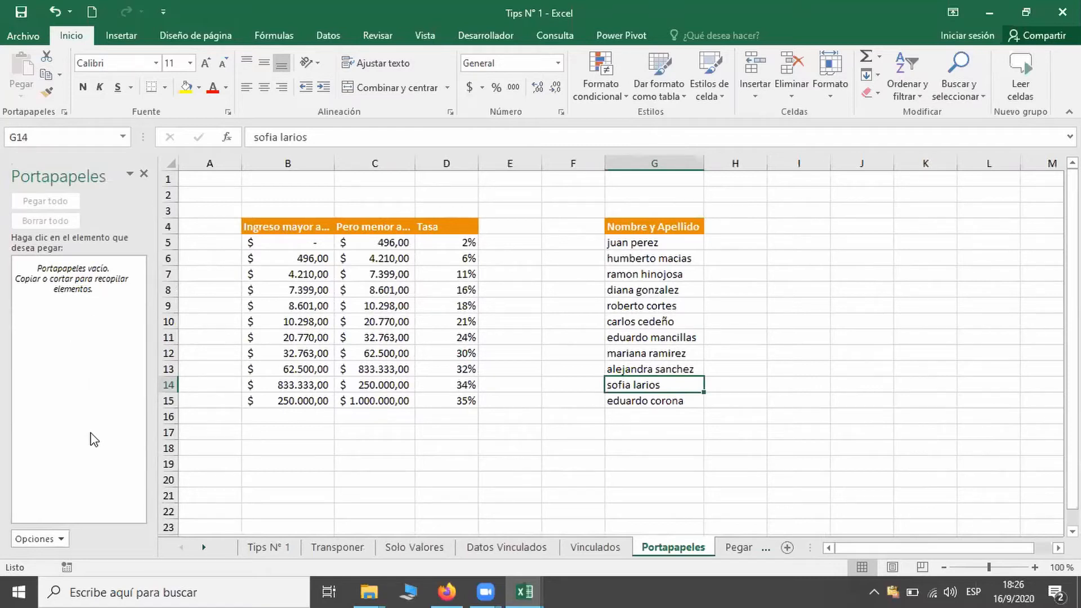
left_click_drag(286, 226, 477, 402)
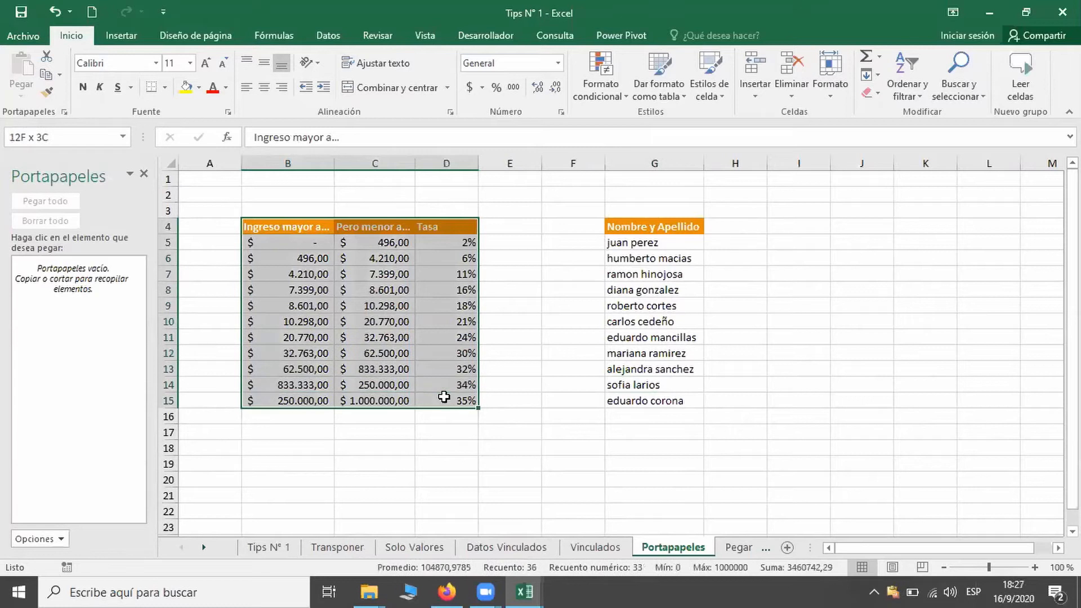
left_click(46, 75)
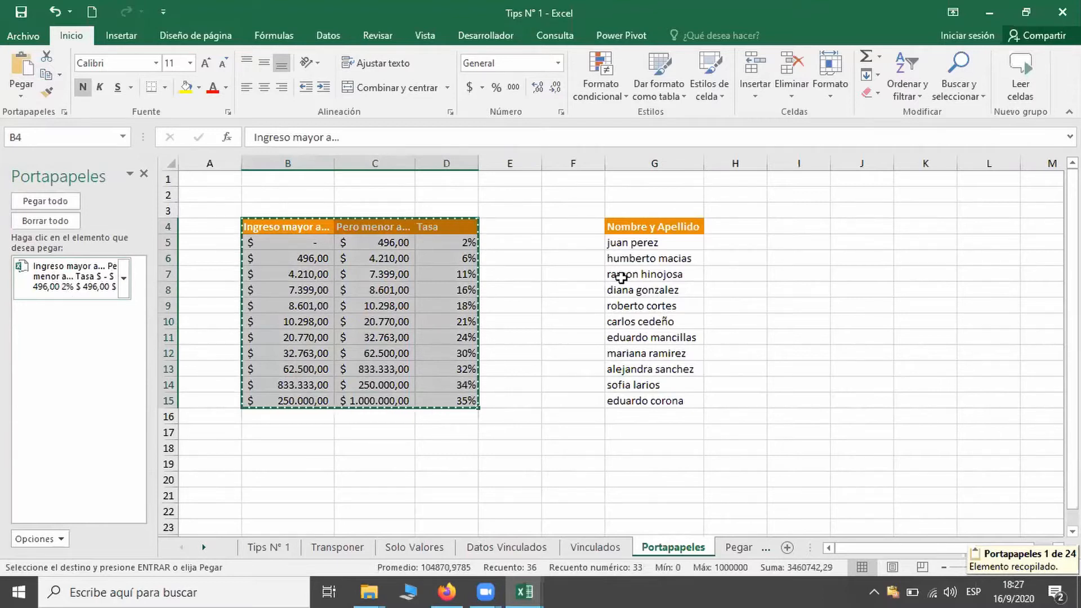
Copy the Nombre y Apellido list G4:G15 to the Office Clipboard as an additional item.
left_click(658, 228)
left_click_drag(658, 229, 645, 401)
left_click(46, 73)
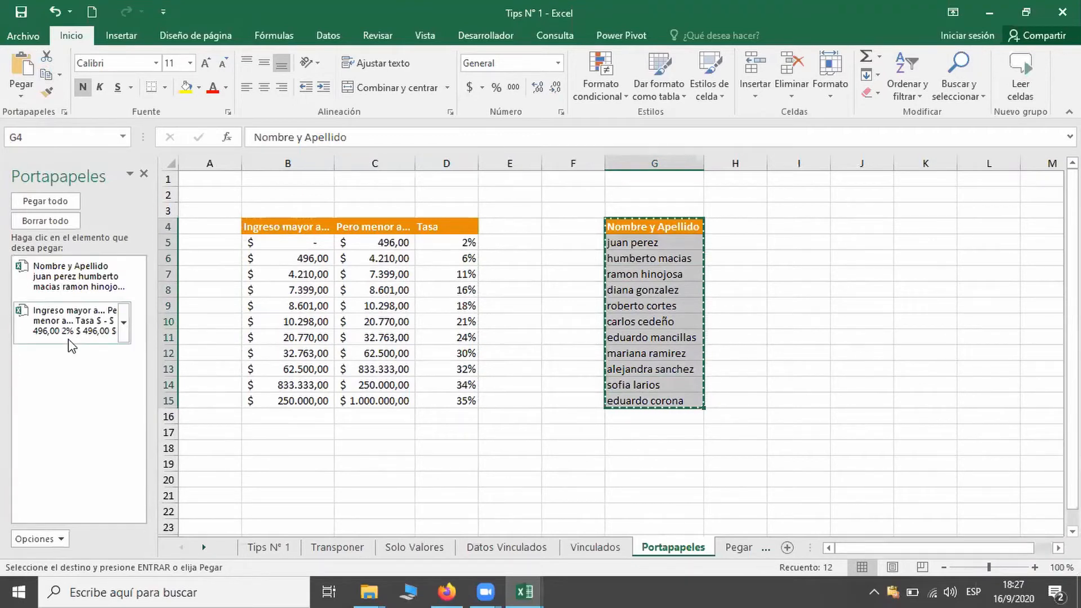
Clear the copy selection and paste the Nombre y Apellido list from the Office Clipboard at C4 of the Pegar del portapapeles sheet.
left_click(628, 481)
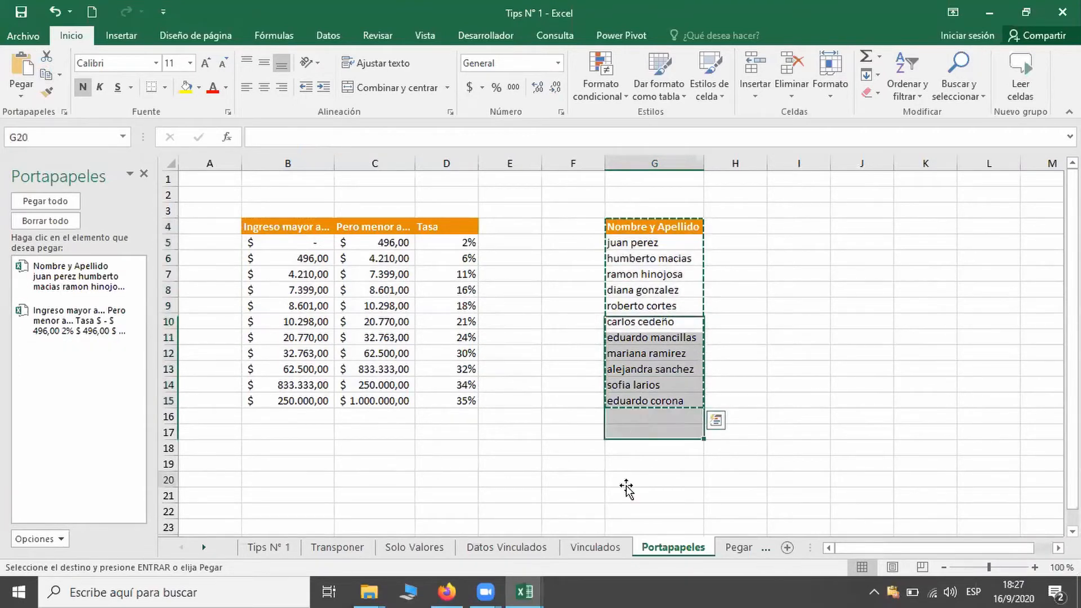
key("Escape")
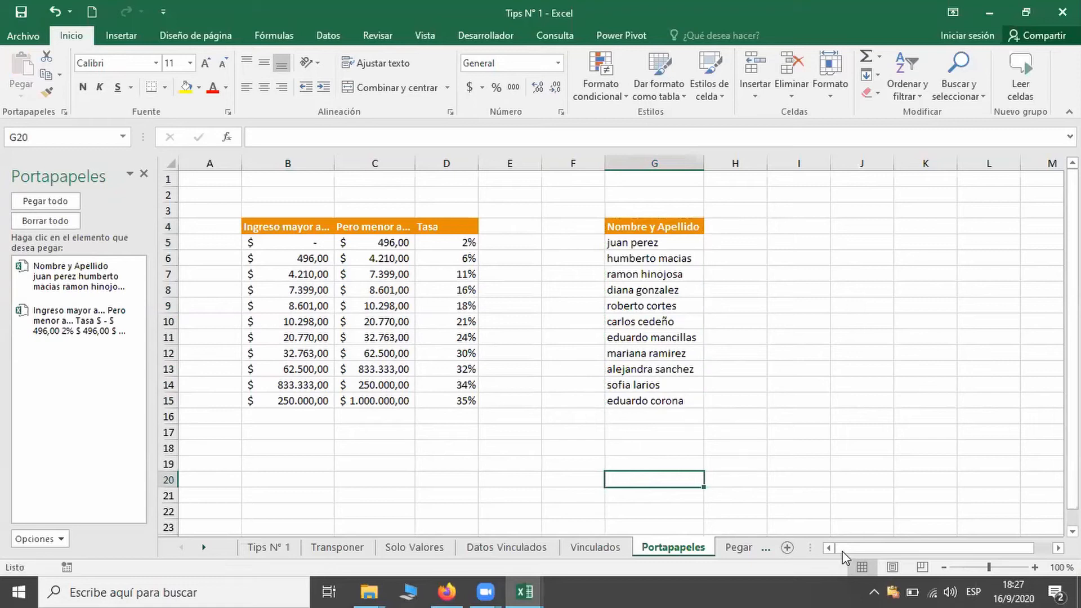
left_click(738, 548)
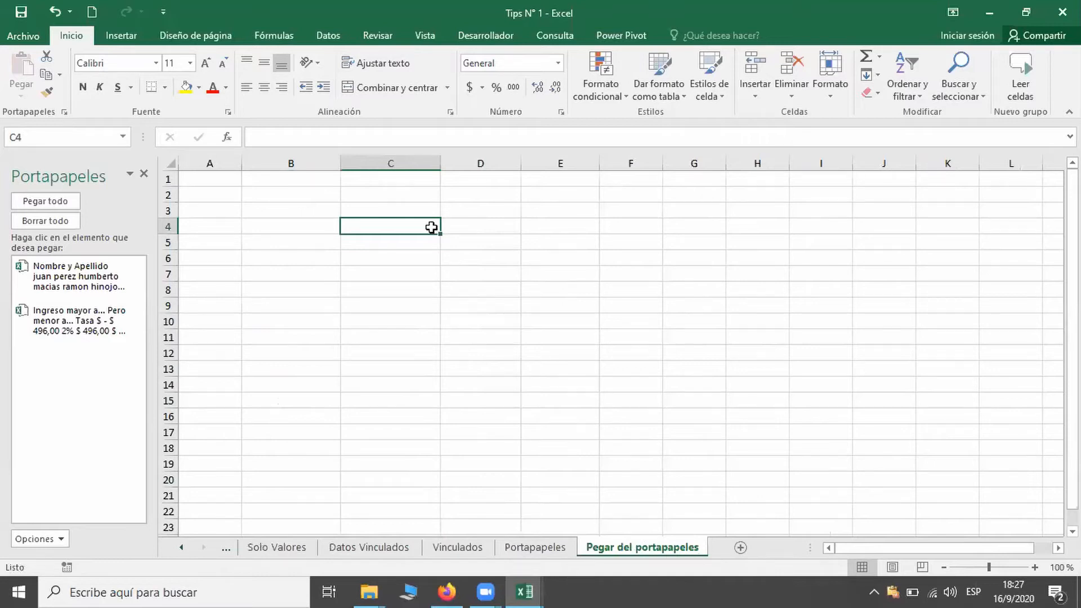
left_click(68, 284)
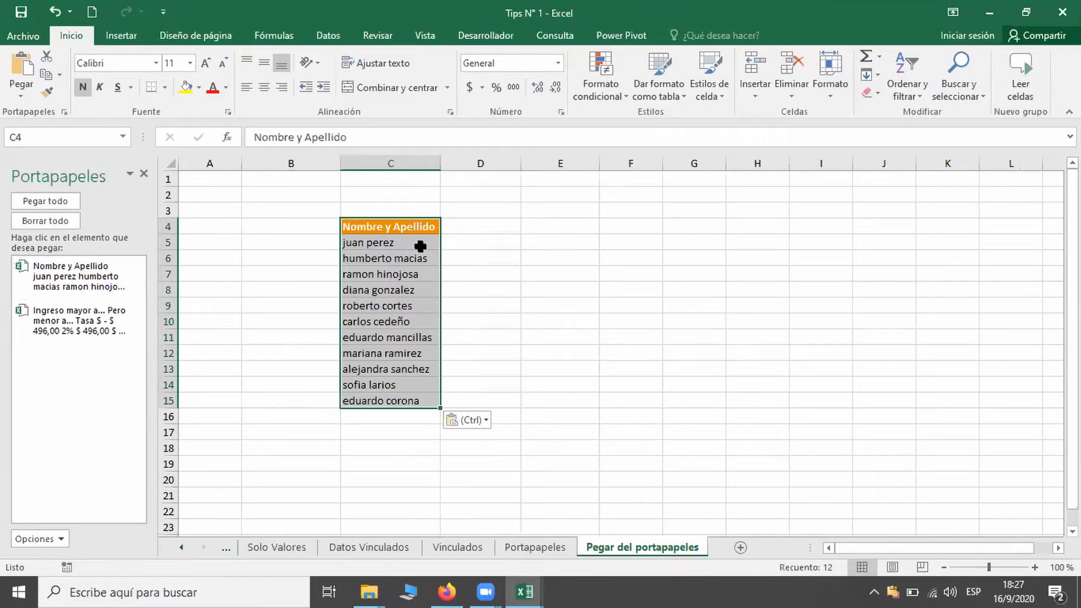
Paste the income and Tasa table from the Office Clipboard at D4, autofit column E, and close the clipboard pane.
left_click(468, 224)
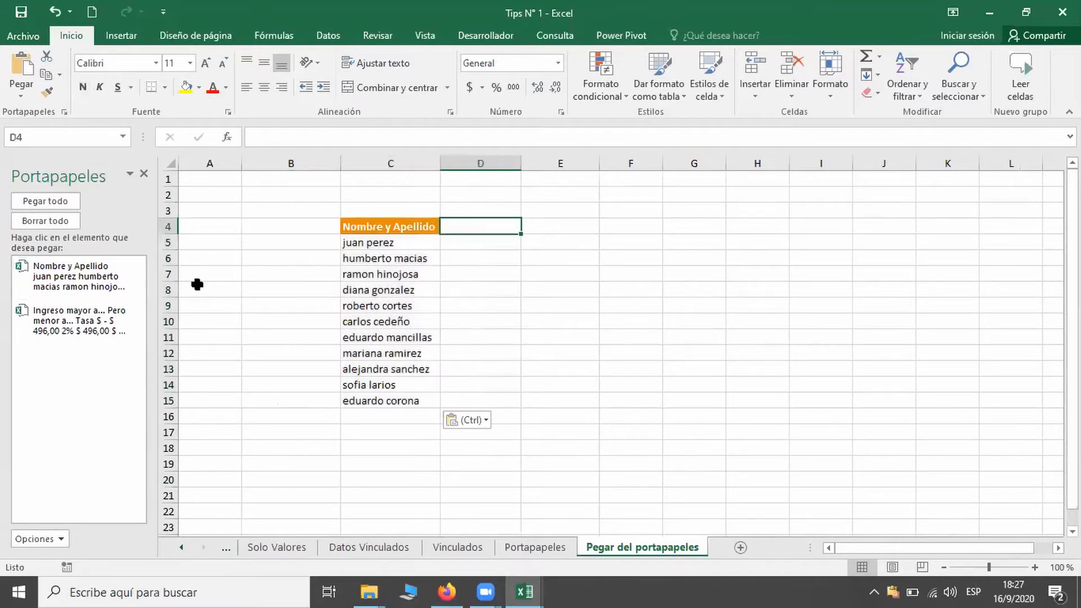
left_click(77, 321)
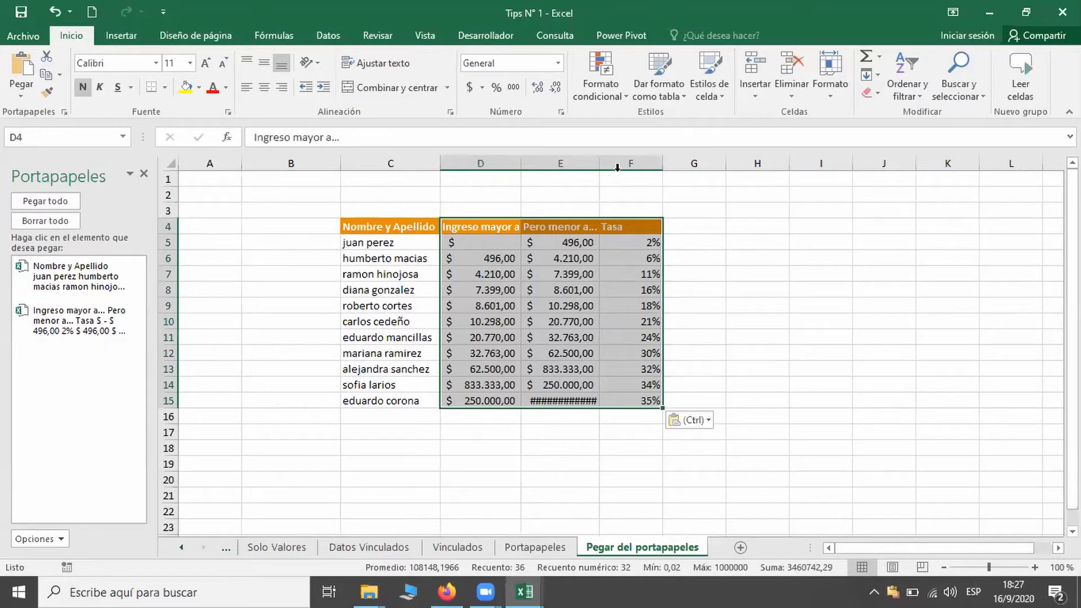
double_click(597, 164)
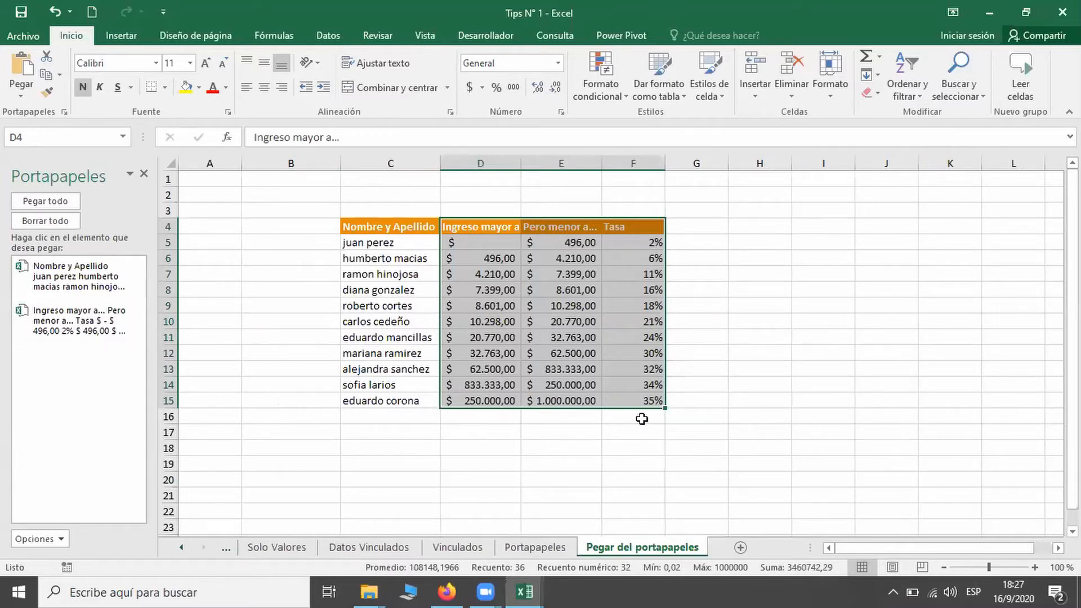
left_click(645, 467)
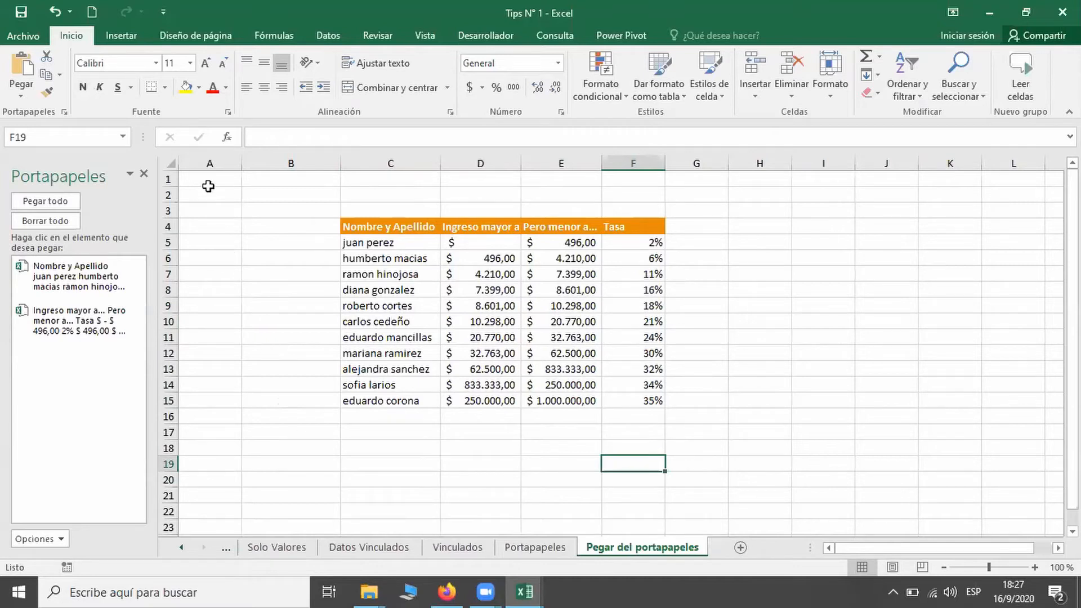
left_click(144, 174)
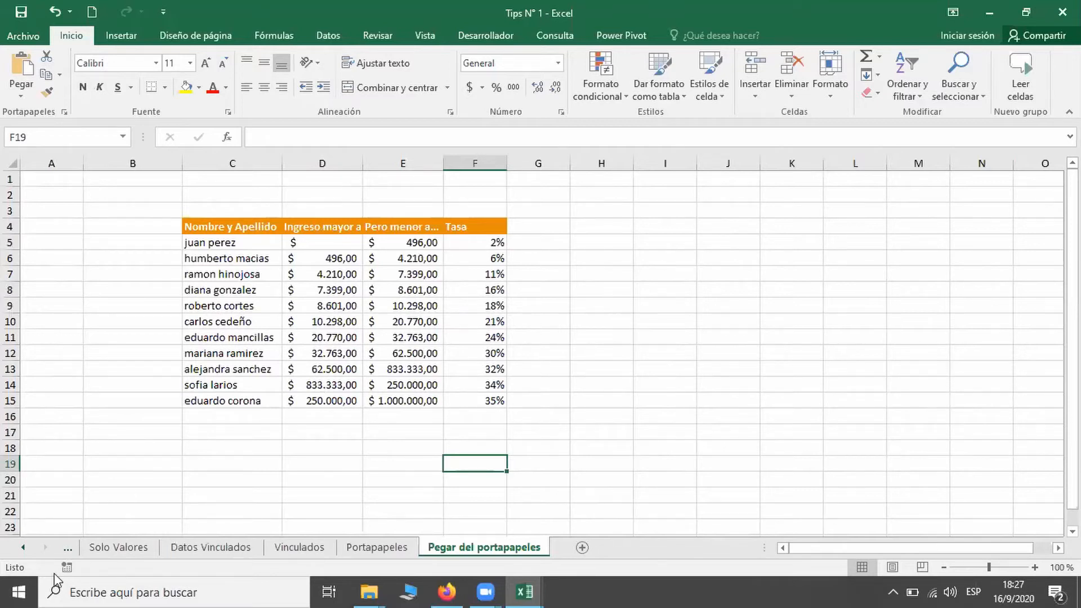
Switch to Word, create a blank document, and paste the income and Tasa table from the Office Clipboard into it.
left_click(23, 590)
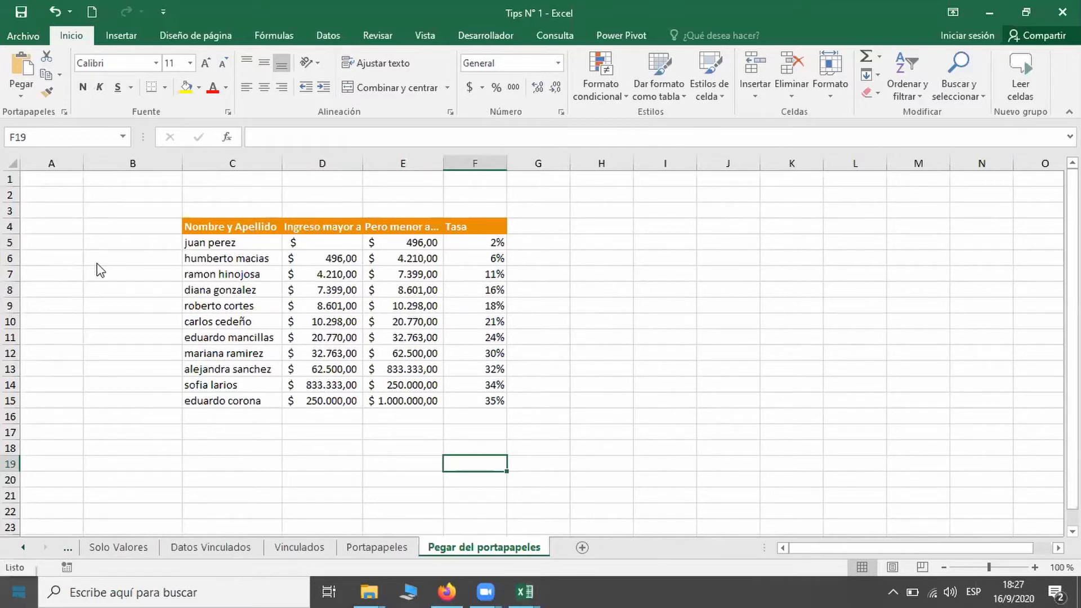
left_click(110, 231)
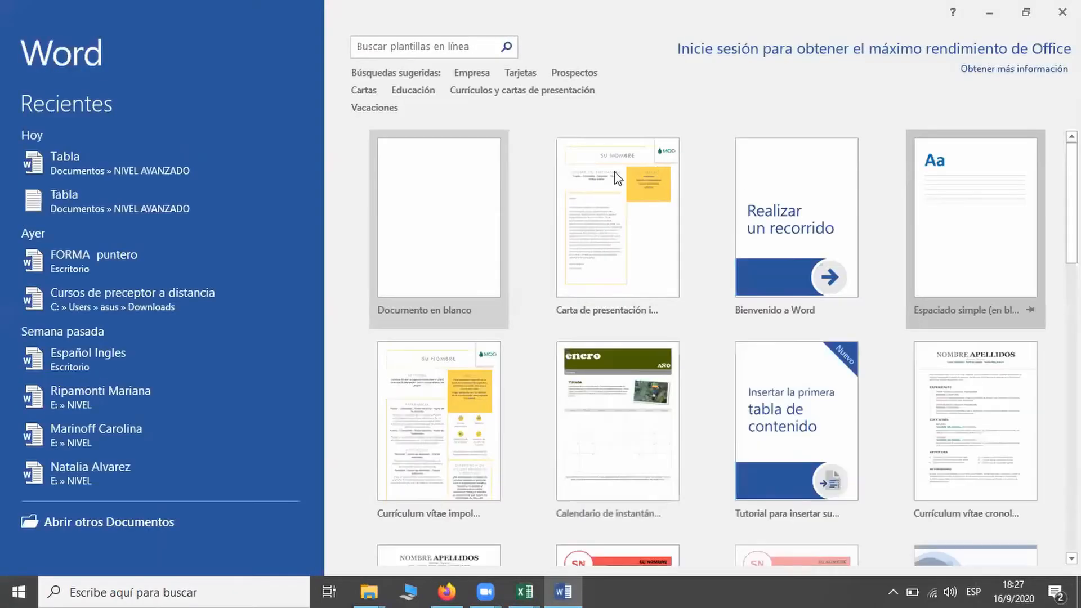
left_click(466, 210)
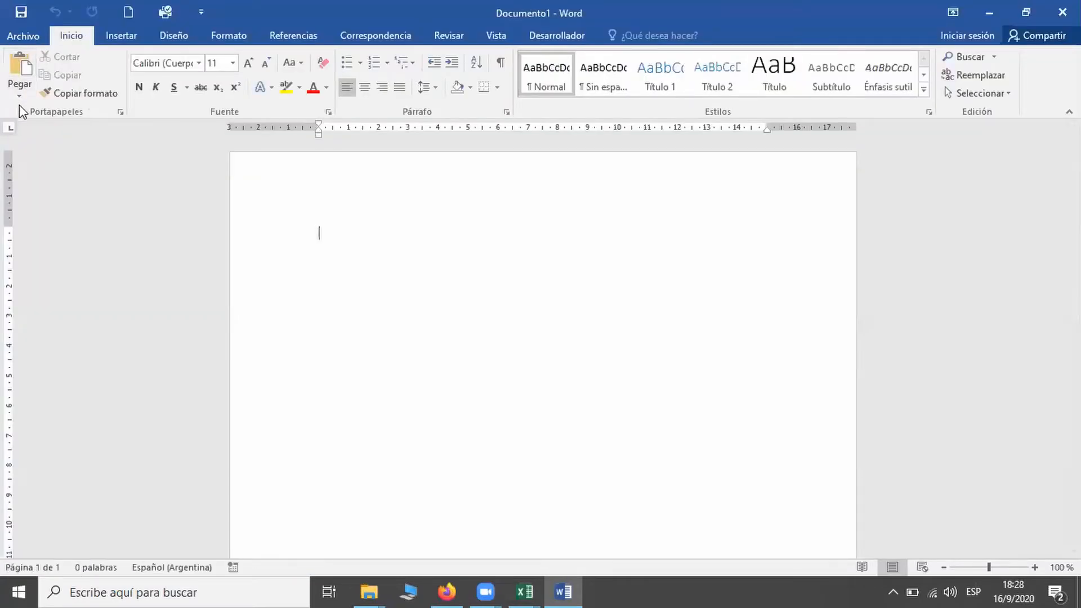
left_click(120, 113)
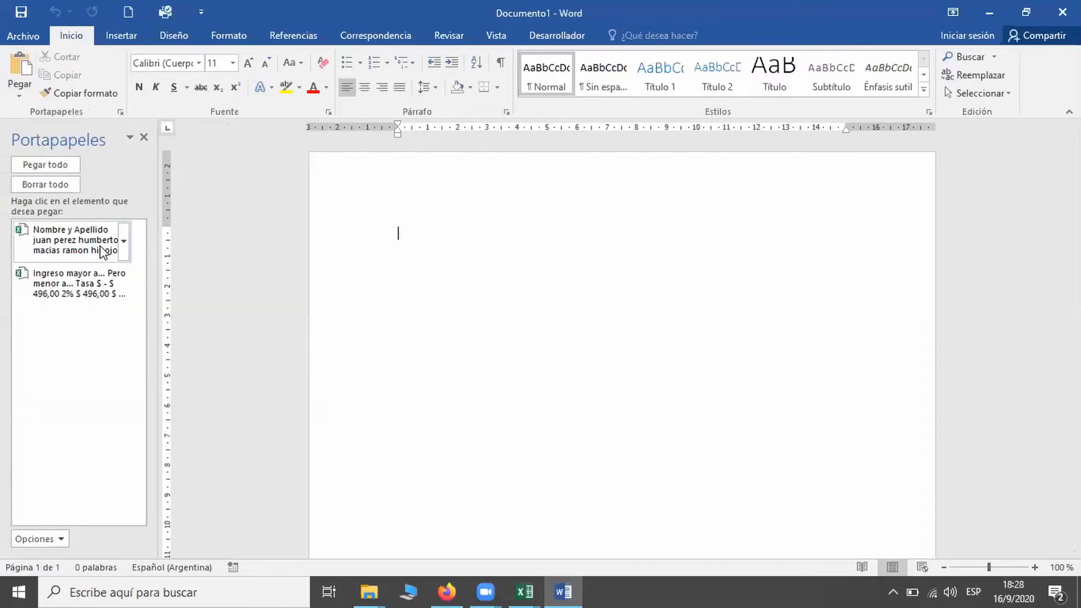
left_click(107, 303)
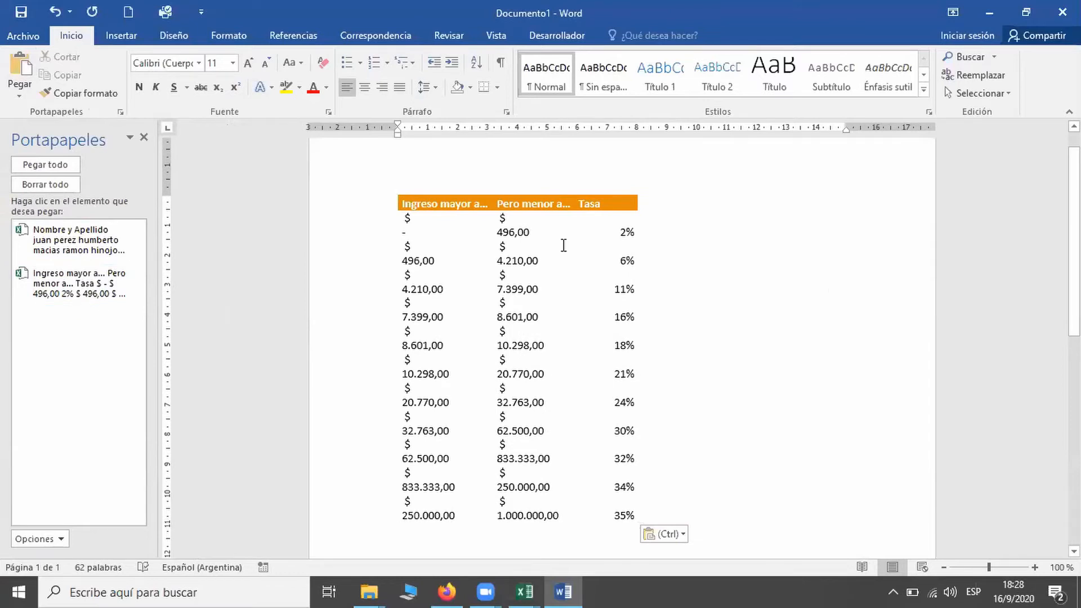
Widen the columns of the pasted table so each amount fits on one line with its currency symbol.
left_click(538, 246)
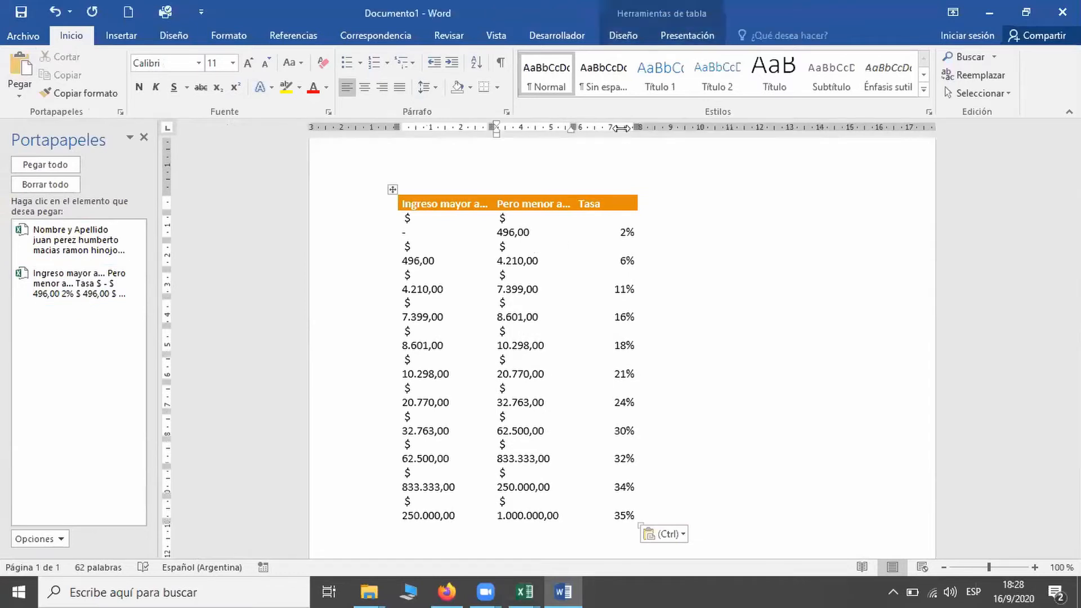
left_click_drag(637, 128, 673, 127)
left_click_drag(580, 128, 613, 128)
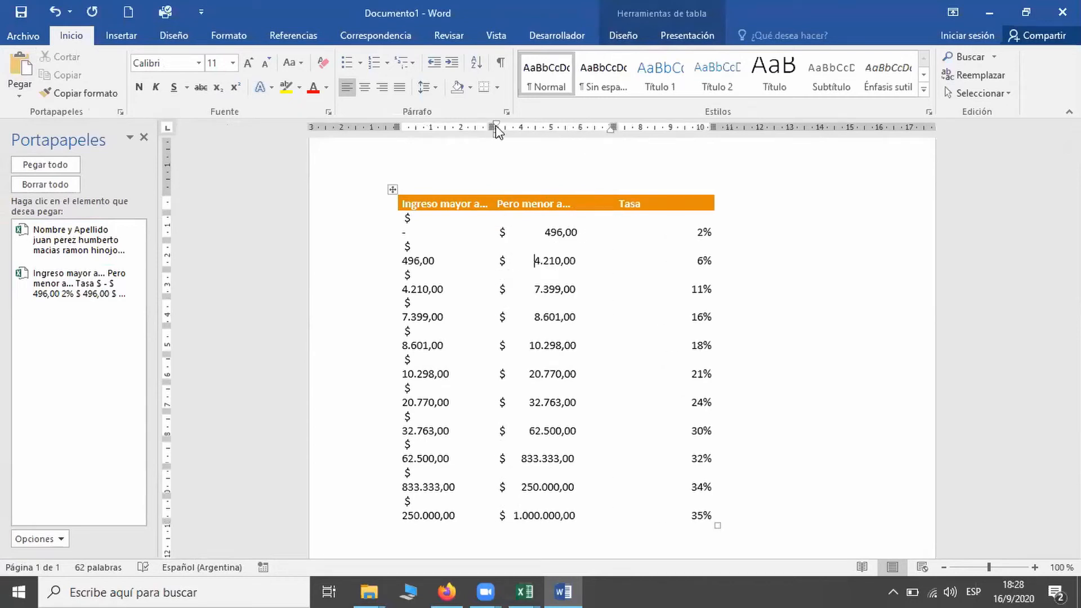
left_click_drag(498, 128, 520, 128)
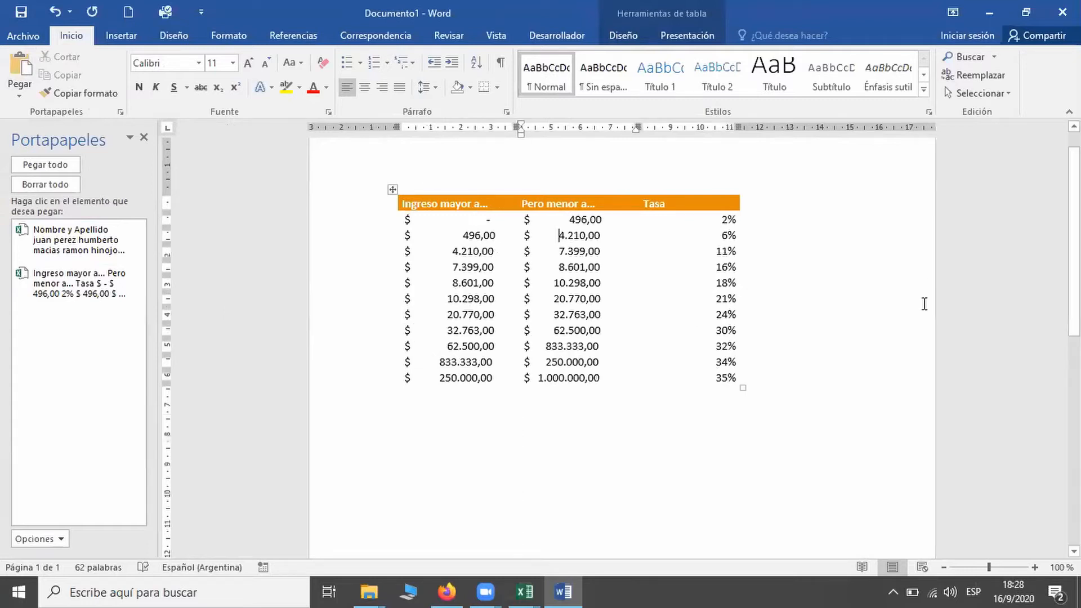
Below the table, write the words Hola, Como and estan on three separate lines.
left_click(796, 393)
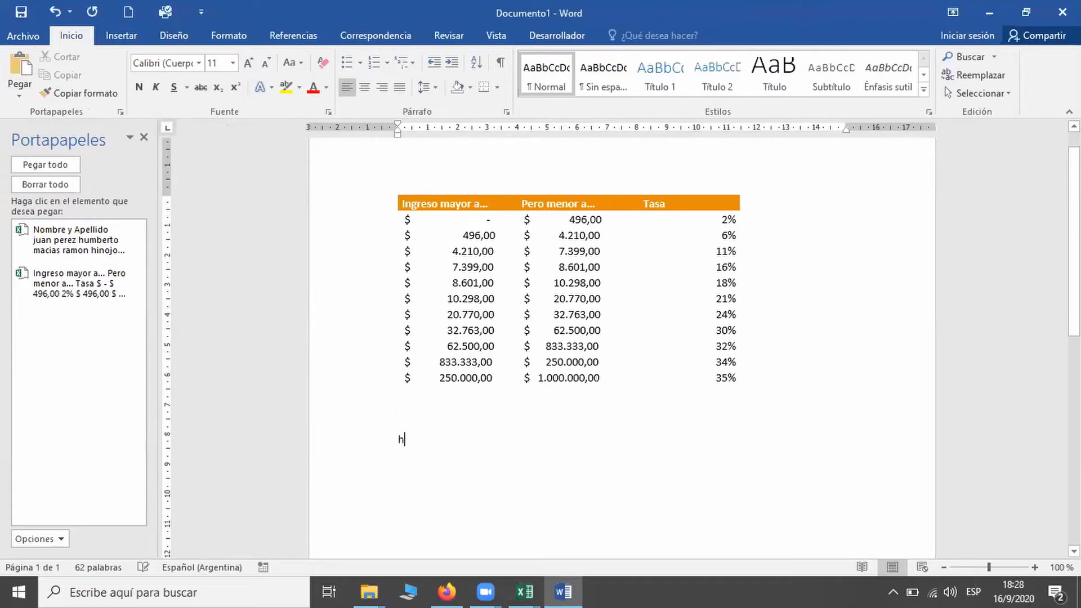
key("Return")
type("como")
key("Return")
type("e")
Copy the three lines Hola, Como, estan to the Office Clipboard and close the clipboard pane.
left_click_drag(394, 441, 416, 489)
key("ctrl+c")
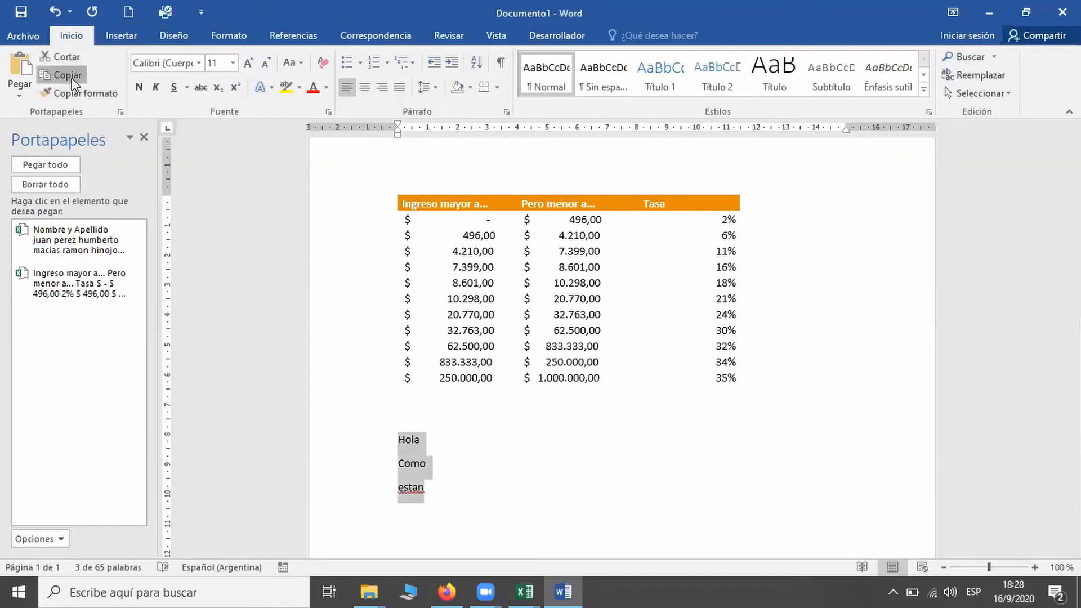
left_click(72, 78)
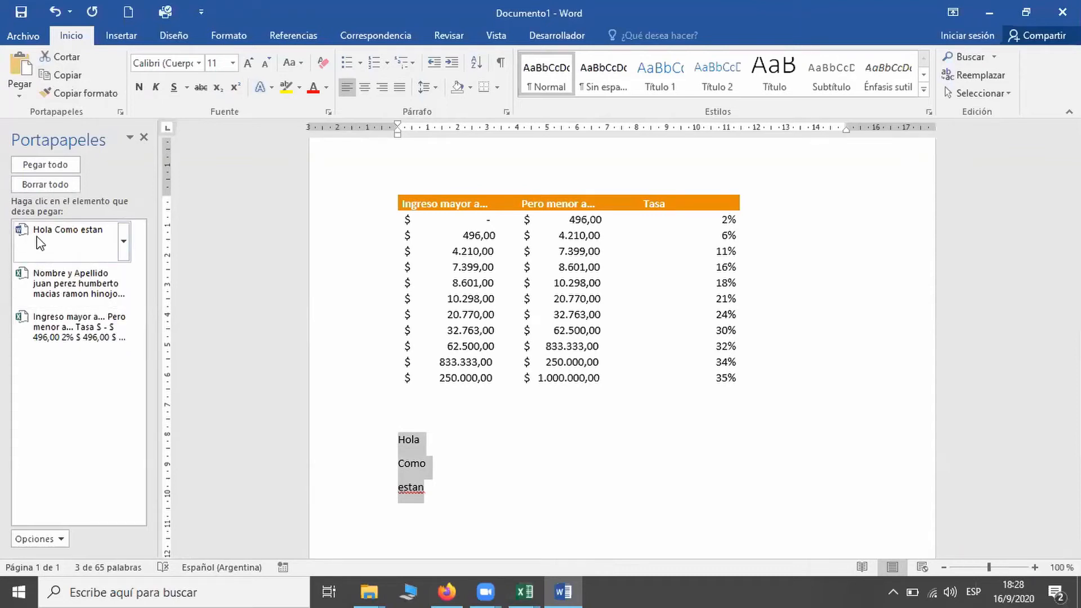
left_click(145, 137)
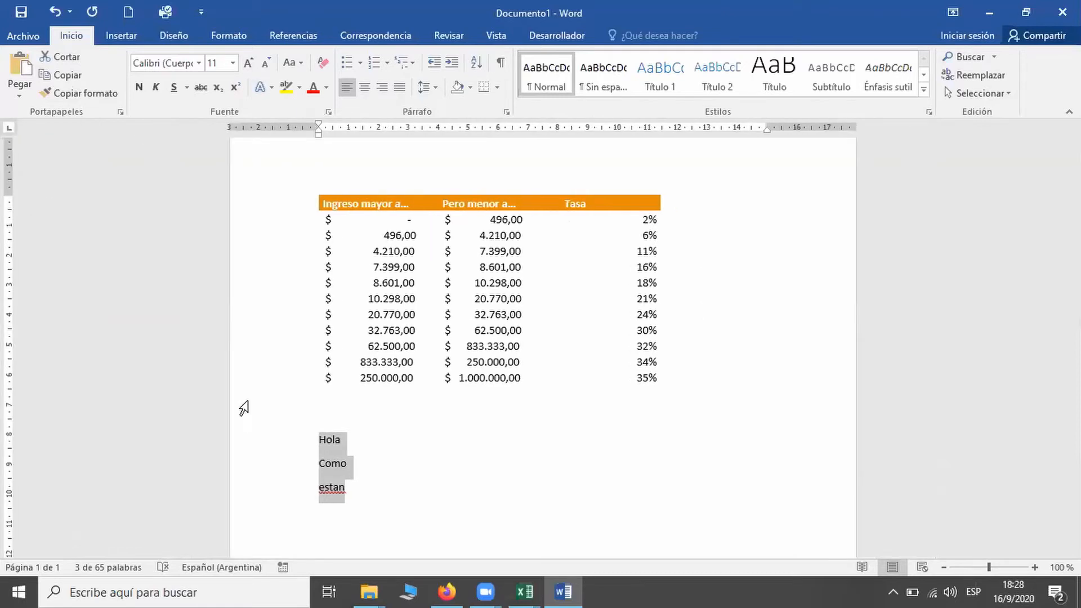
Switch back to the Tips N° 1 workbook in Excel and paste the Hola Como estan item from the Office Clipboard at I6.
left_click(525, 591)
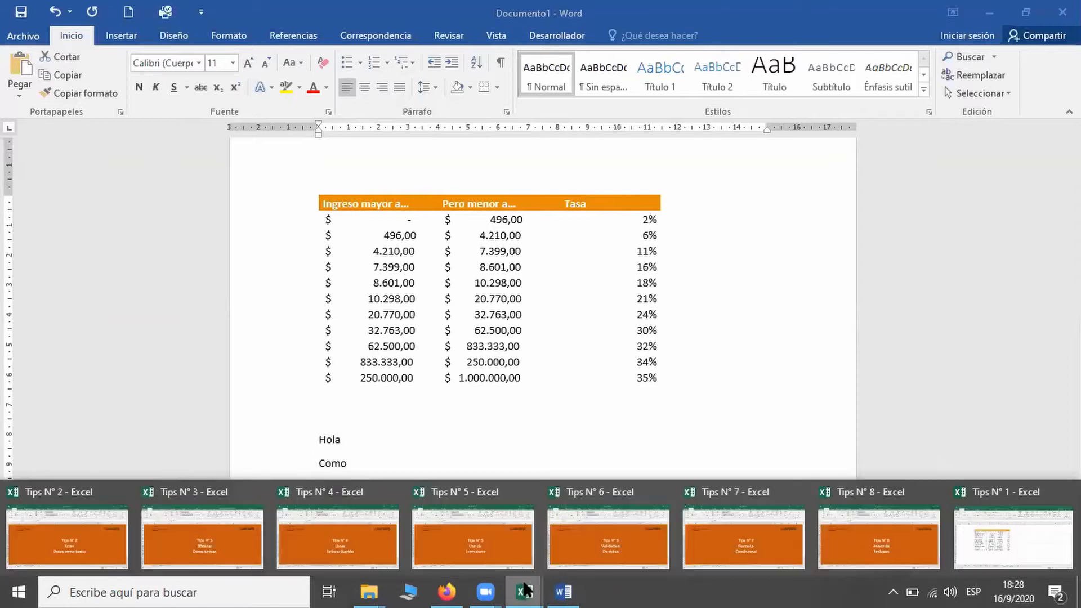
left_click(525, 591)
left_click(524, 590)
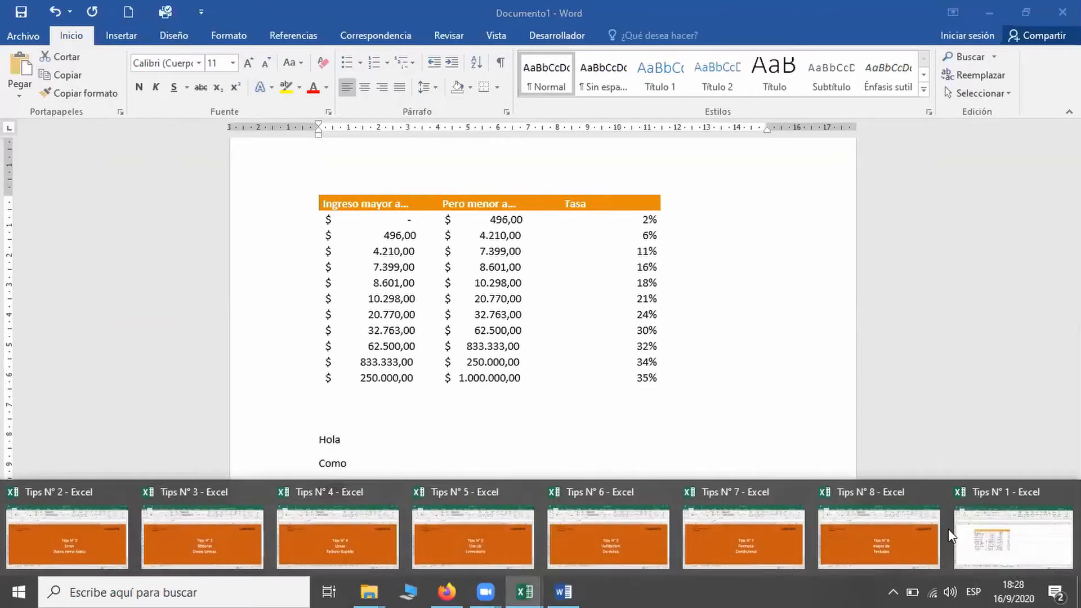
left_click(1014, 555)
left_click(628, 272)
left_click(653, 258)
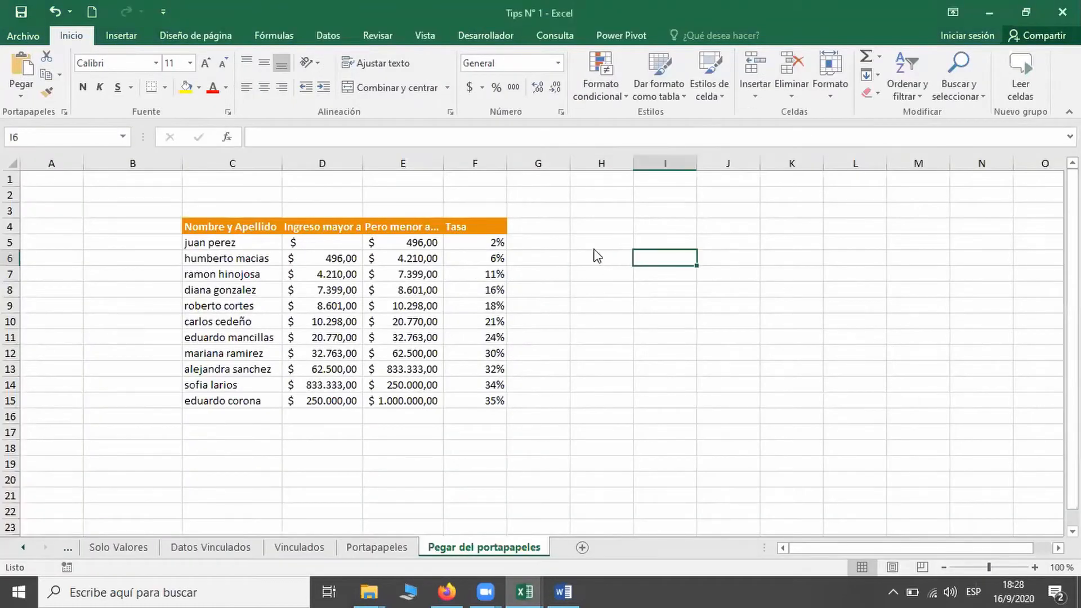
left_click(64, 112)
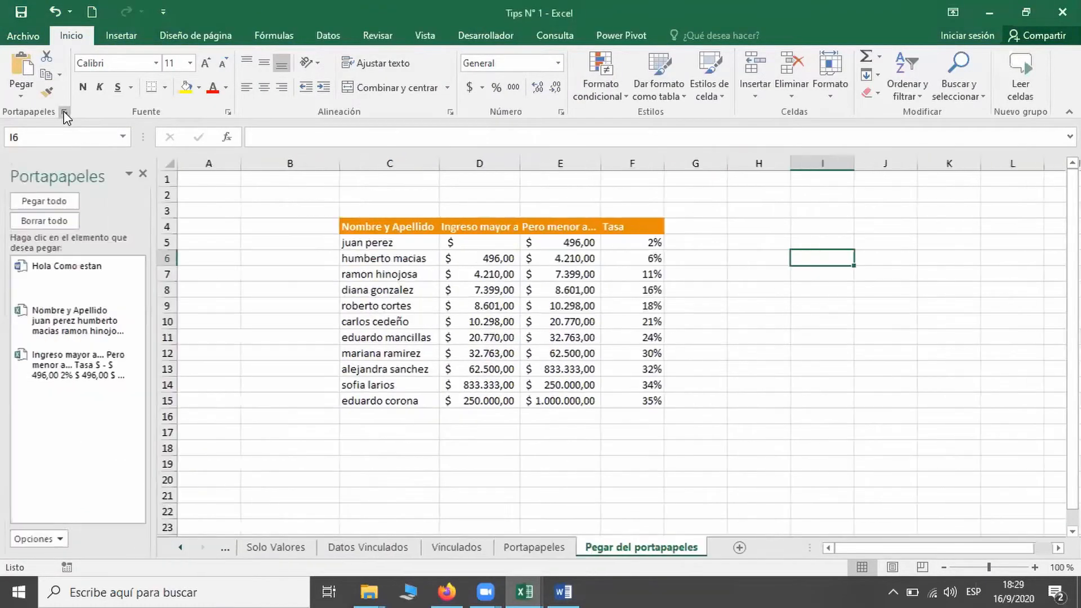
left_click(31, 280)
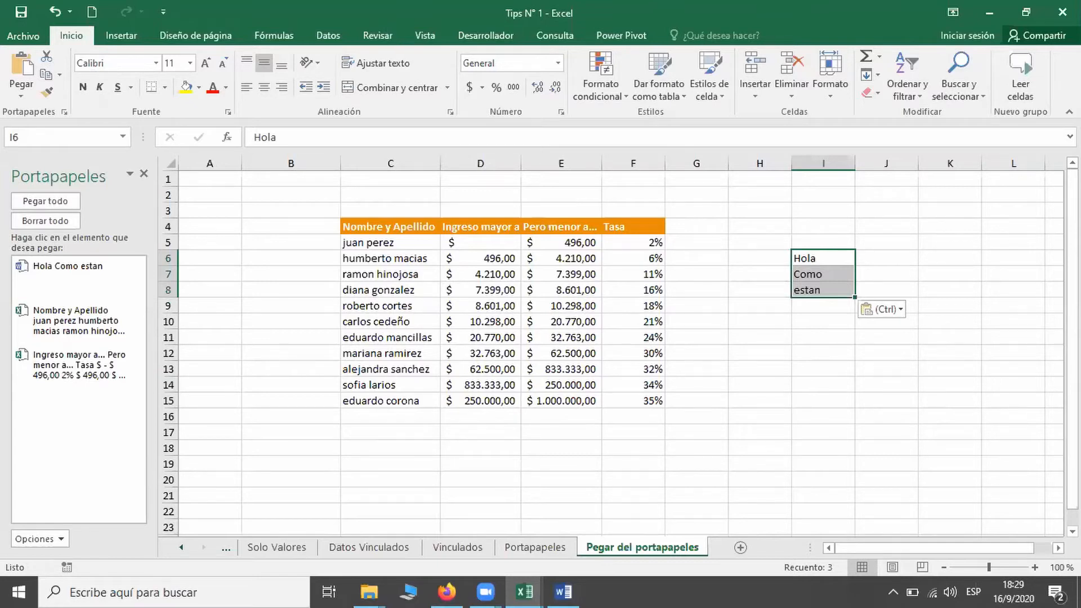
Close the Tips N° 1 and Tips N° 3 workbooks and the Word document, discarding unsaved changes.
left_click(1062, 12)
left_click(521, 326)
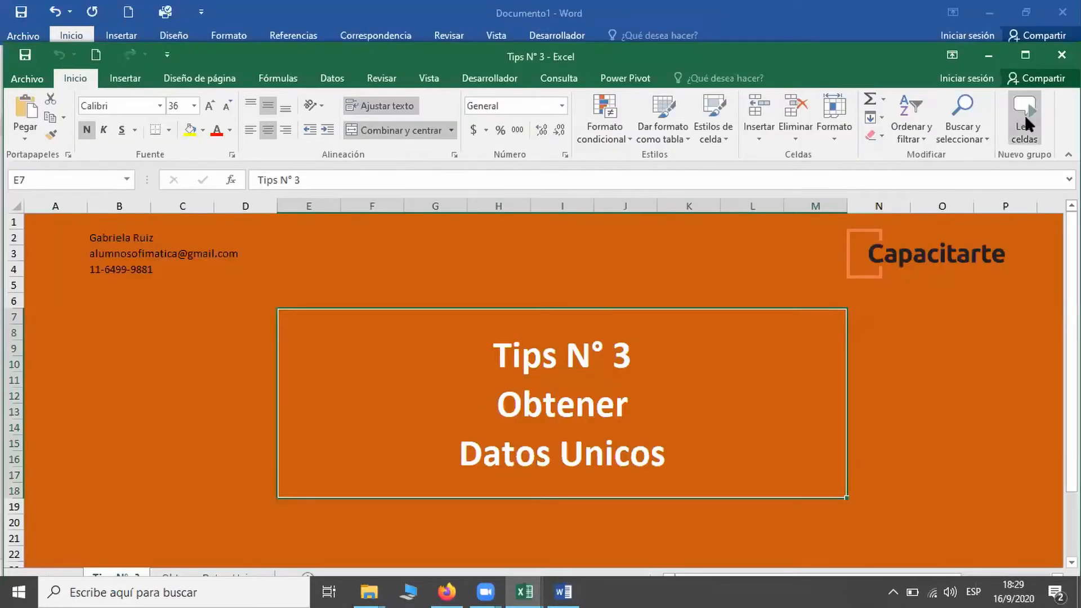
left_click(1061, 55)
left_click(1063, 12)
left_click(561, 330)
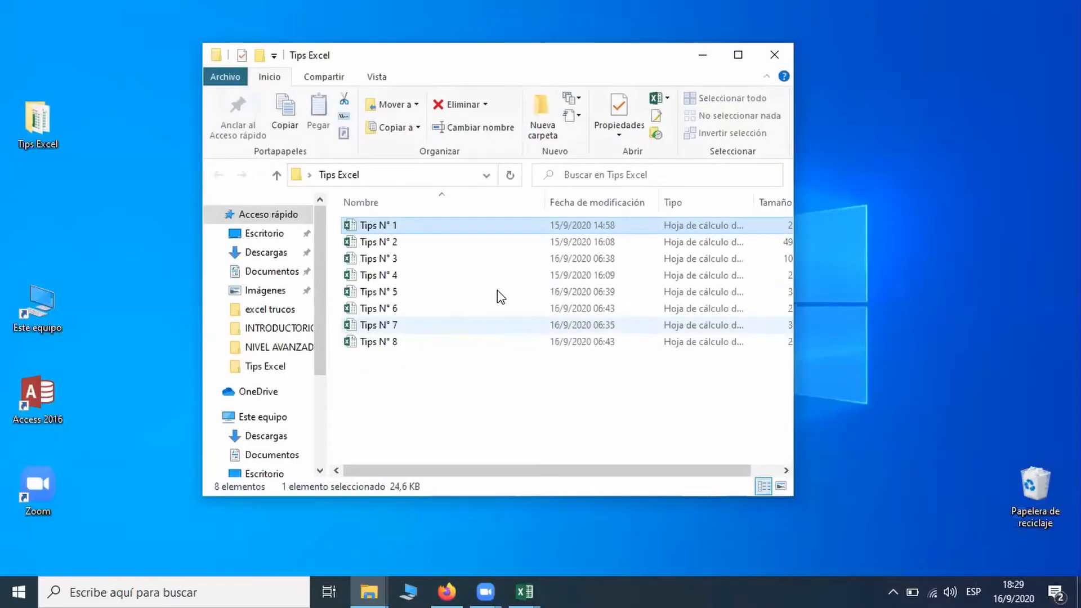
Open the Tips N° 2 workbook from the Tips Excel folder and maximize its window.
left_click(396, 242)
double_click(627, 240)
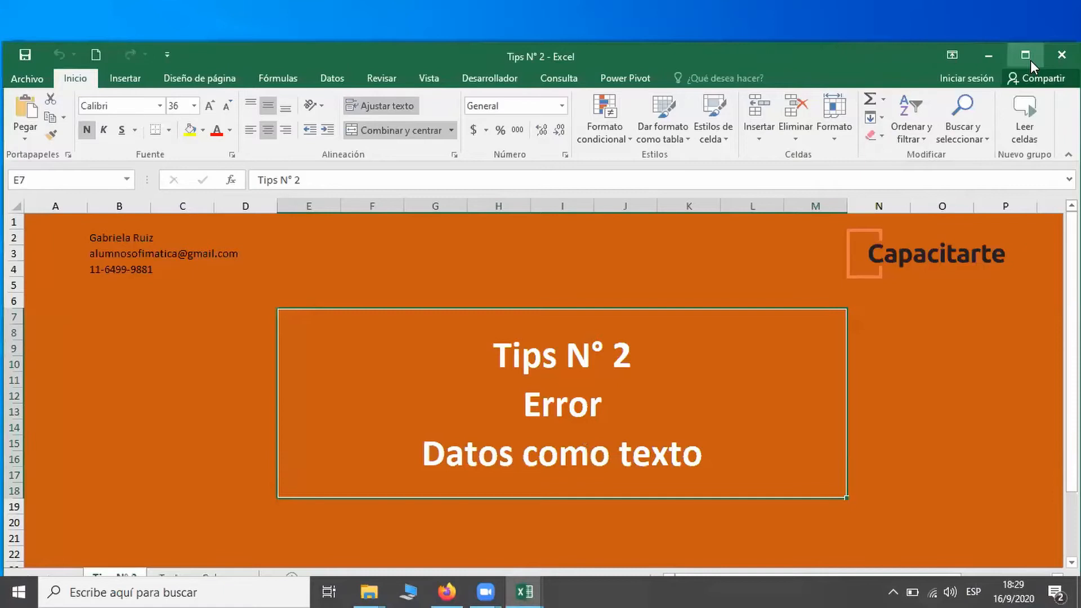
left_click(1030, 59)
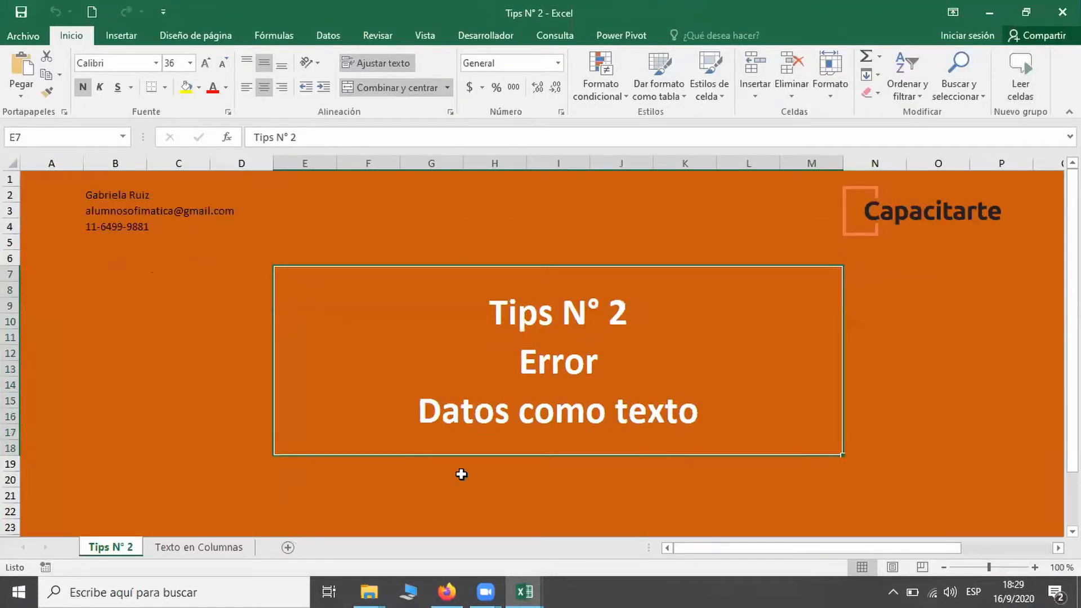
On the Texto en Columnas sheet, inspect Precio cell F2 and Ingreso cell G3, including the error warning on G3.
left_click(193, 551)
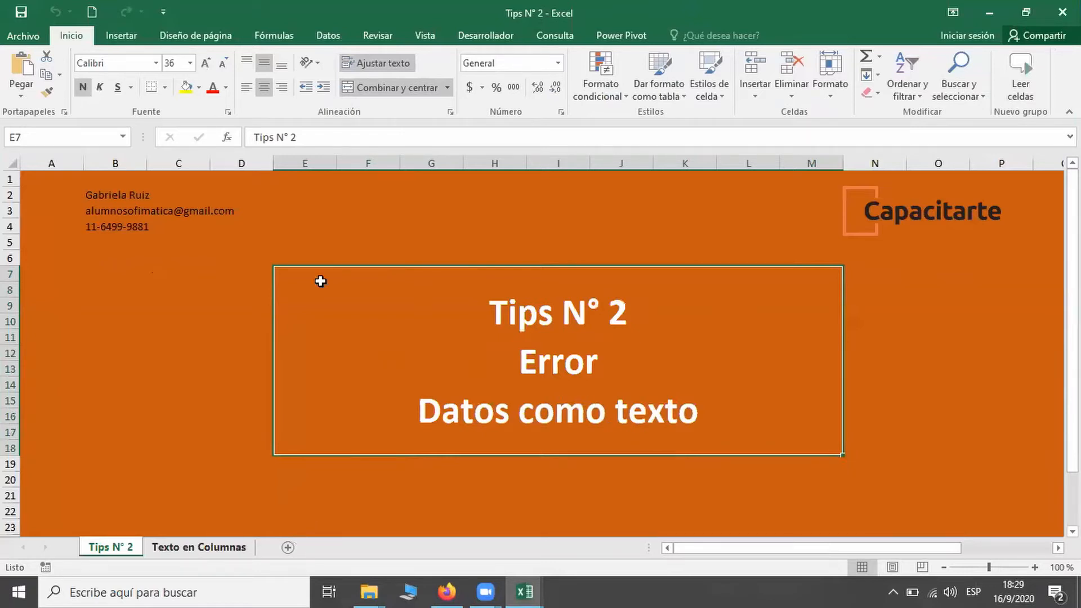
scroll(323, 288, "up", 17)
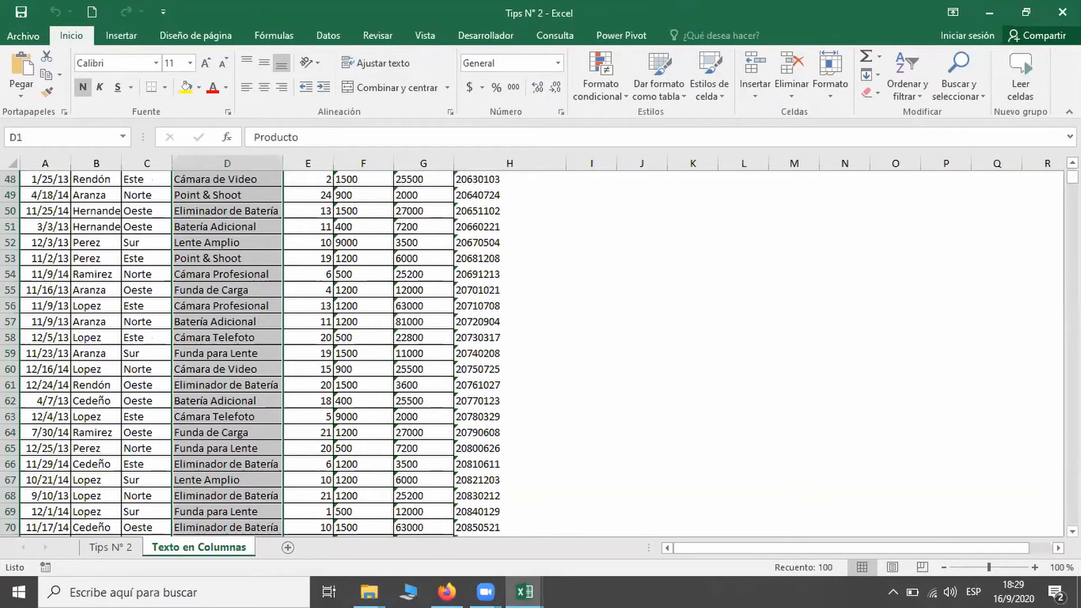
left_click_drag(1072, 178, 1073, 173)
left_click(237, 199)
left_click(380, 200)
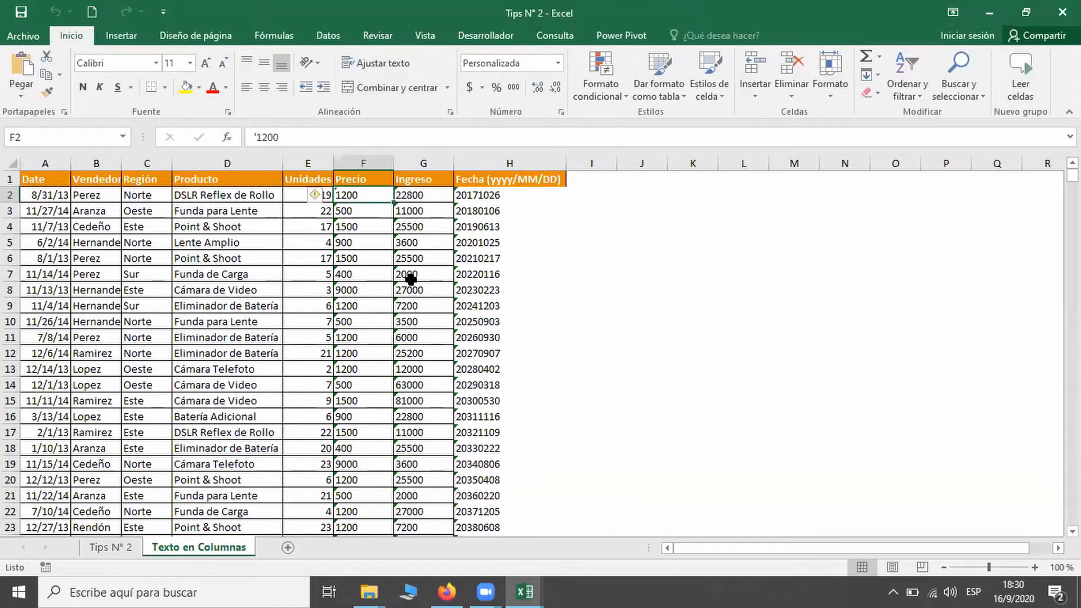
left_click(411, 209)
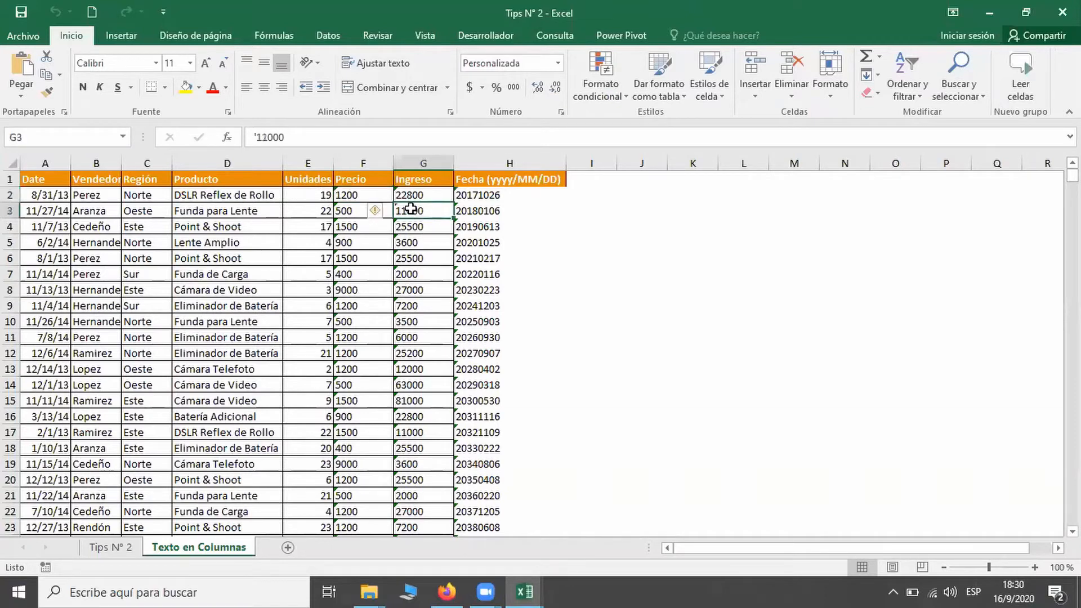
mouse_move(377, 214)
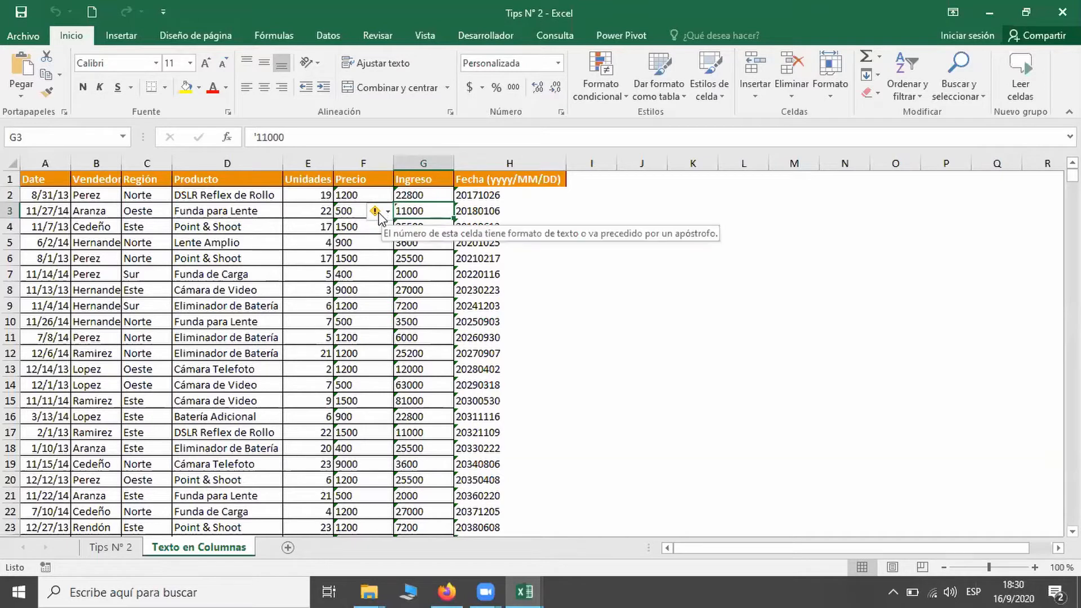
Convert the Precio values in F2 and F3 from text to numbers with the error-checking option Convertir en número.
left_click(386, 213)
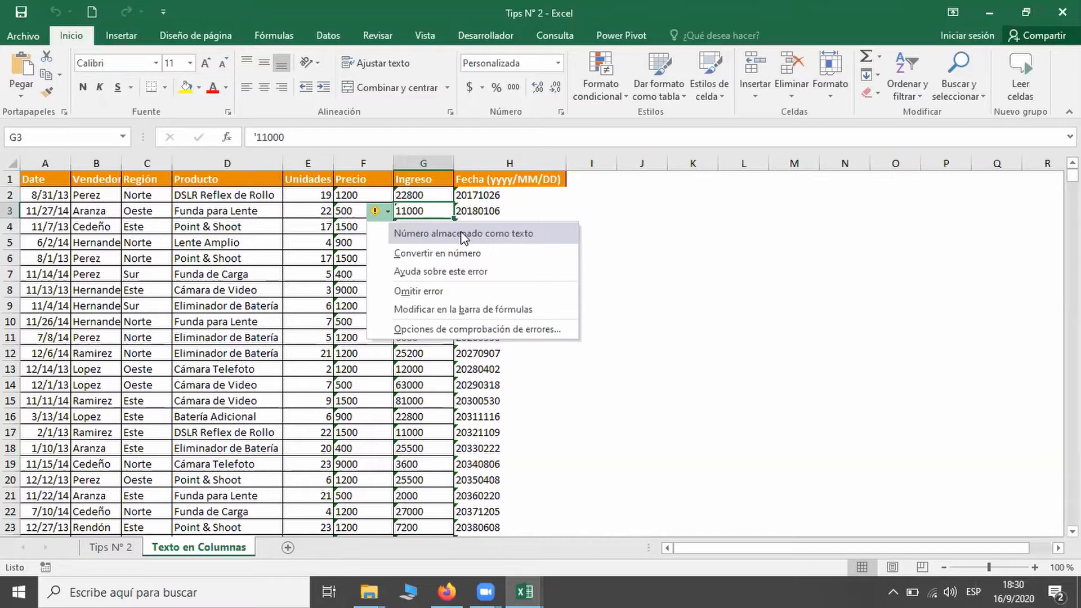
left_click(379, 197)
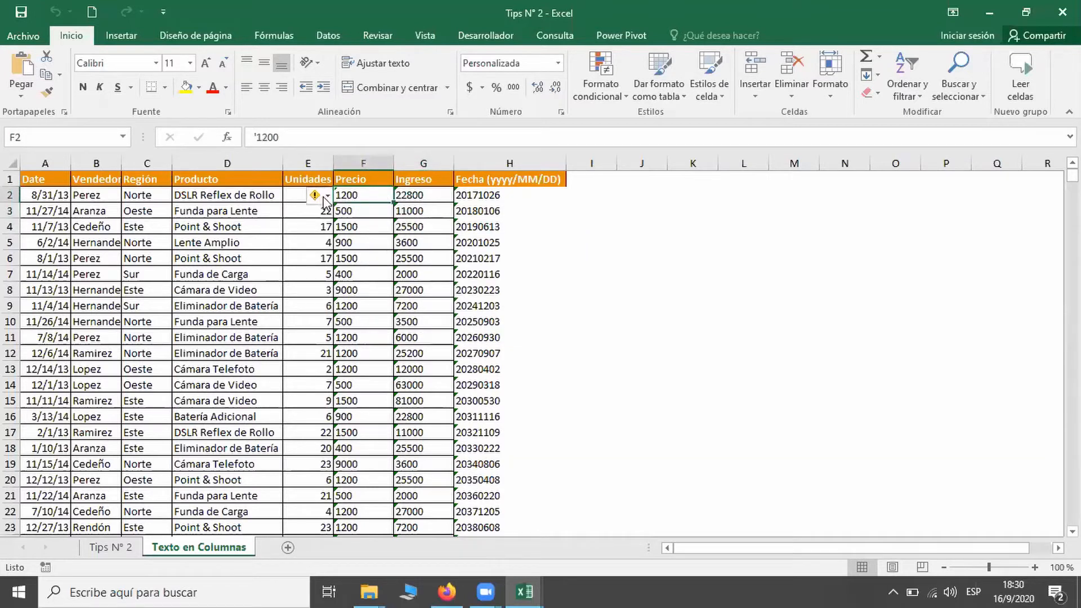
left_click(329, 197)
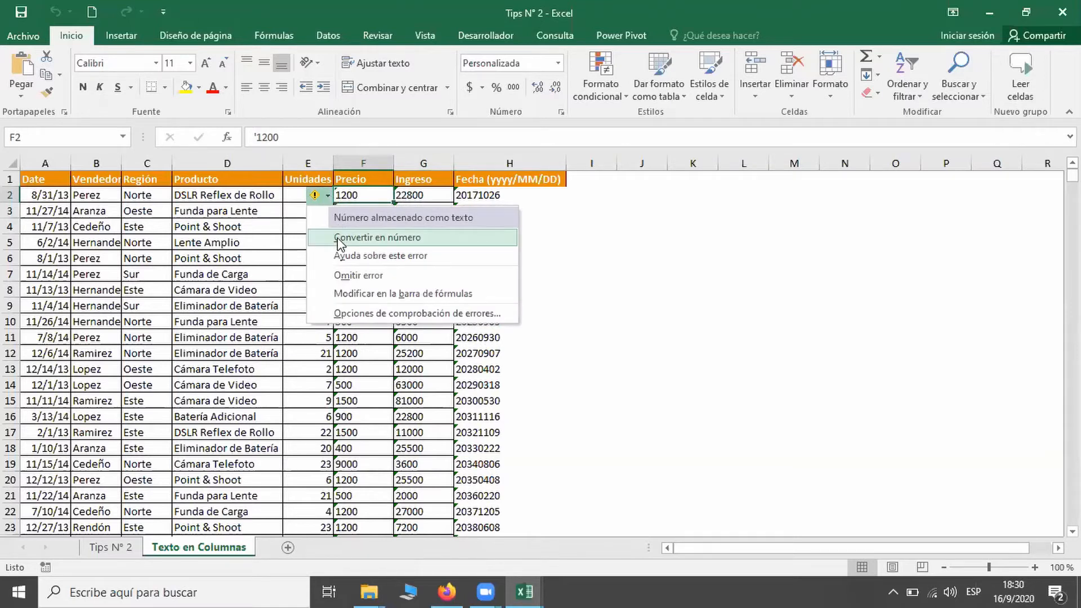
left_click(359, 237)
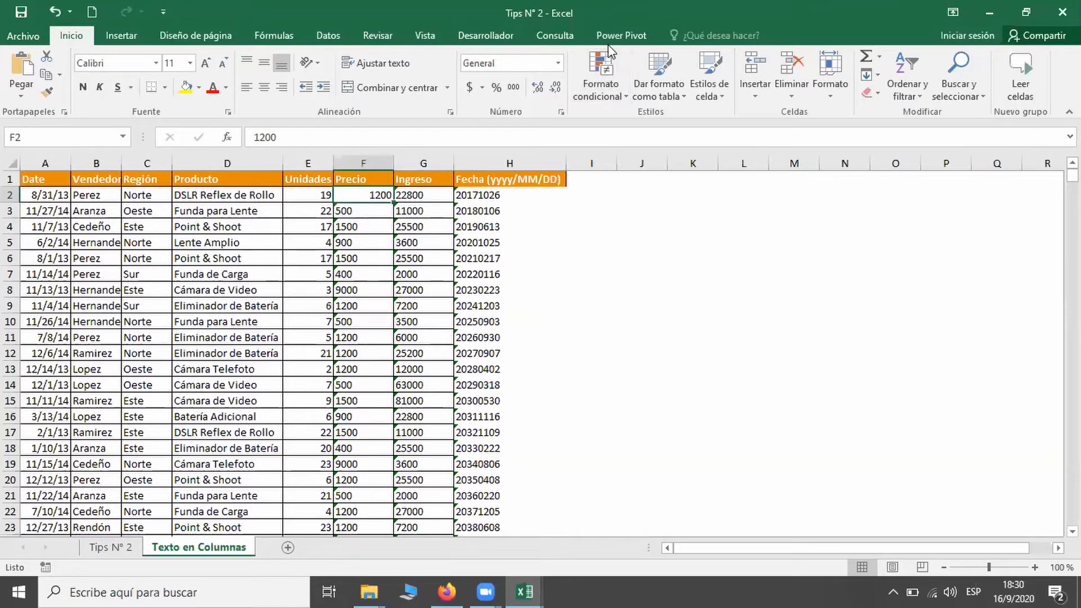
left_click(387, 212)
left_click(320, 214)
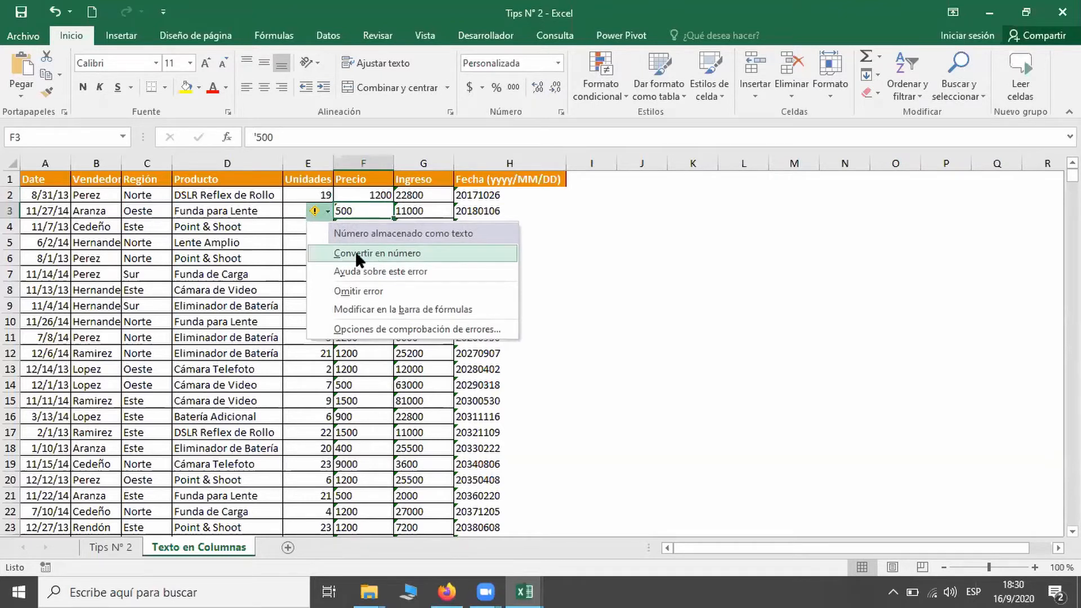
left_click(355, 253)
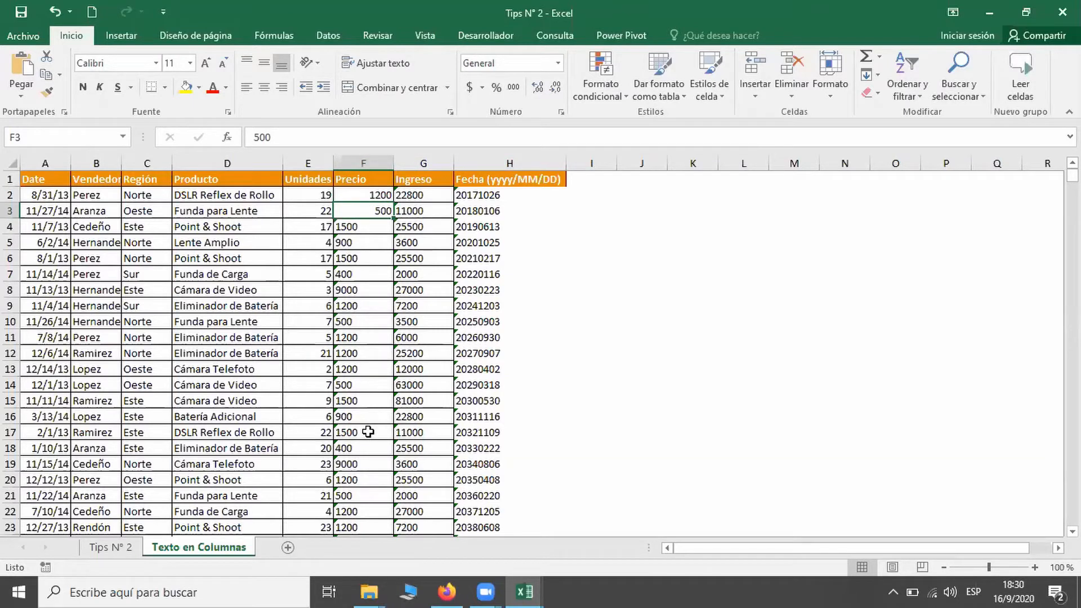
Examine the extent of the Precio data from F2 down to its last row and back up to the header.
left_click(358, 196)
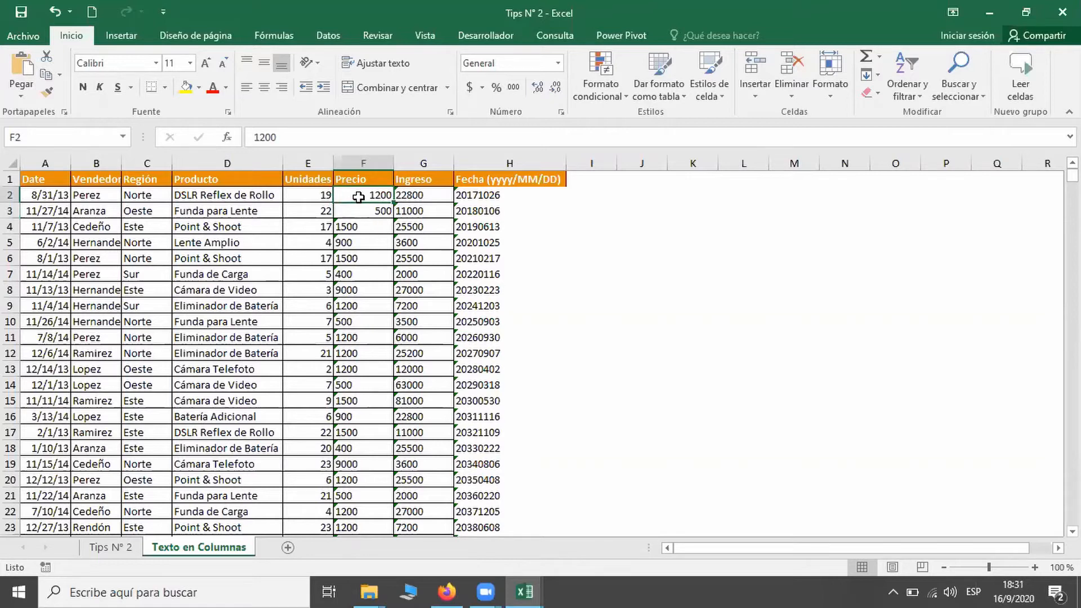
key("ctrl+Down")
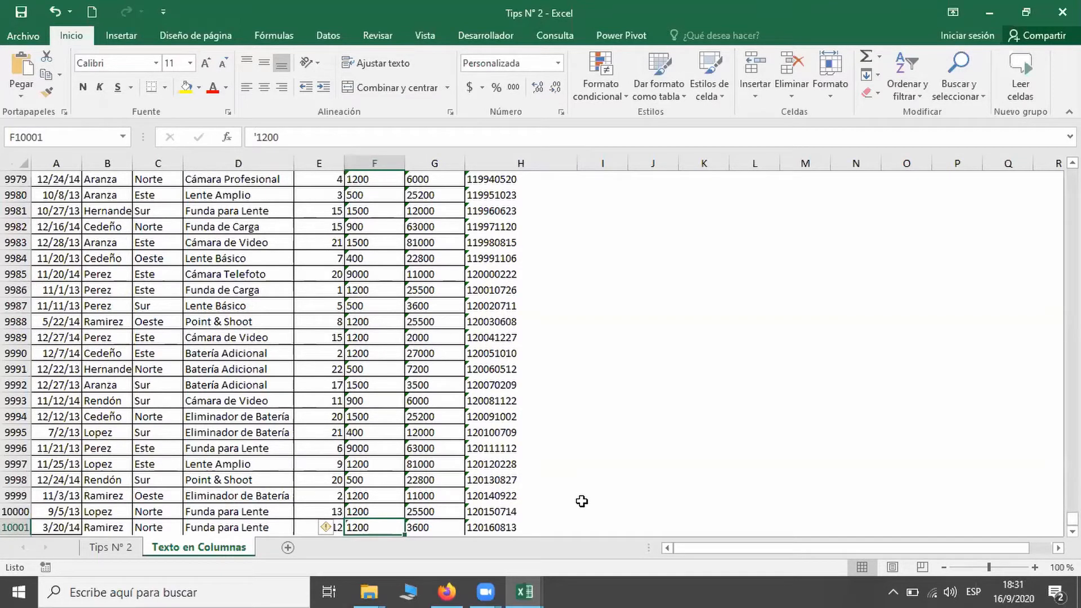
key("ctrl+Up")
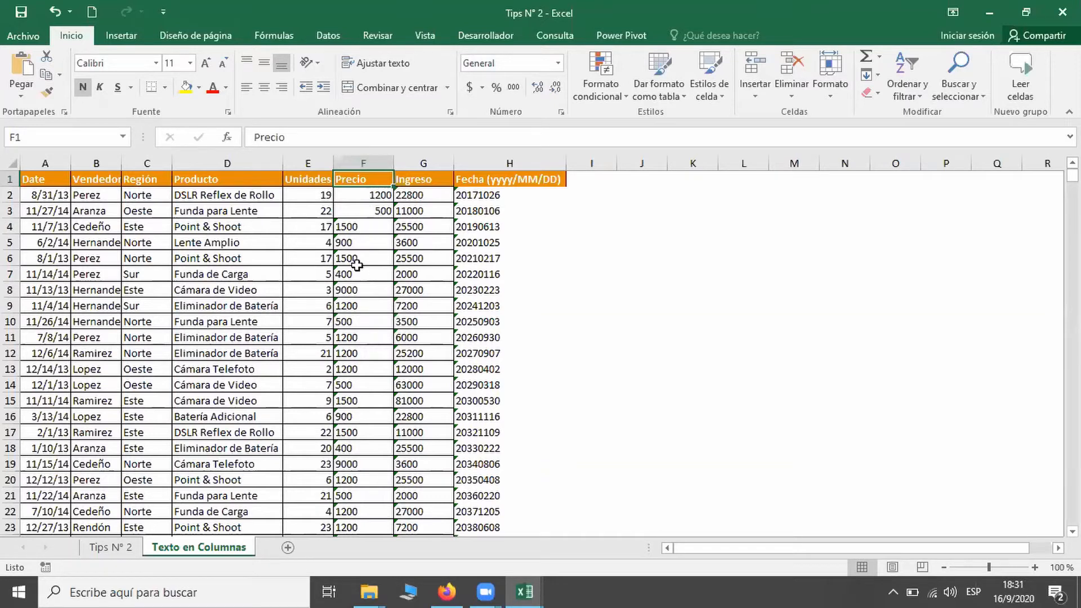
left_click(366, 193)
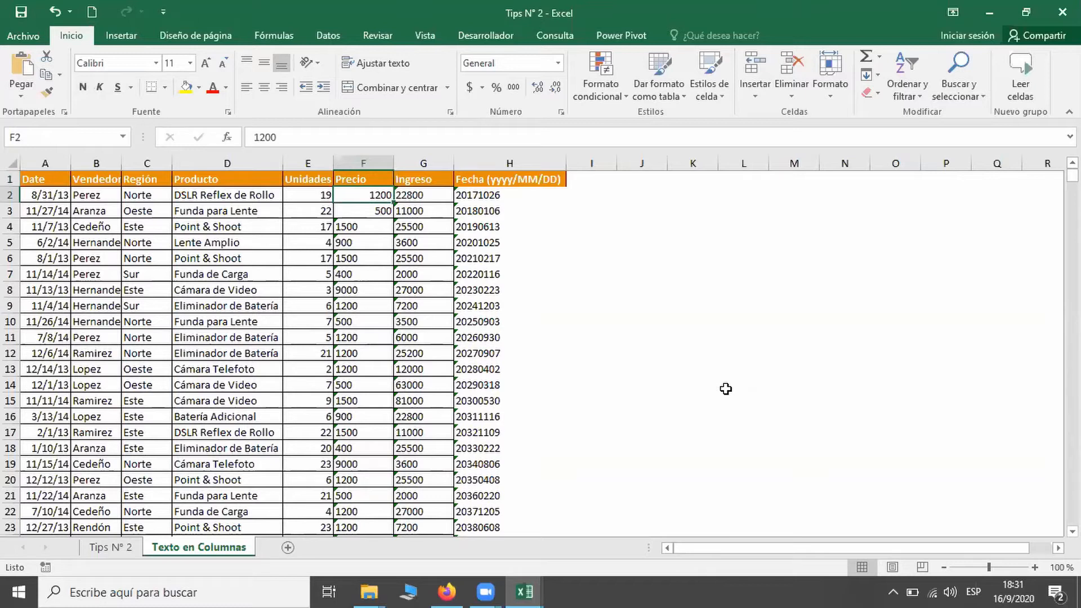
key("ctrl+shift+Down")
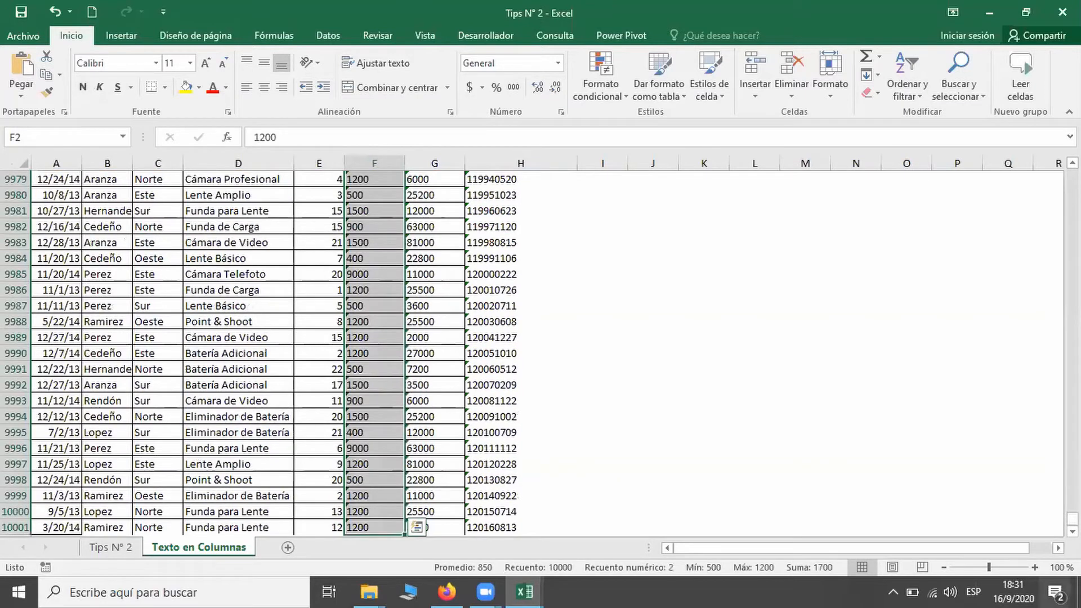
left_click_drag(1072, 518, 1072, 175)
View the error-checking options for the entire Precio column without applying any.
left_click(346, 229)
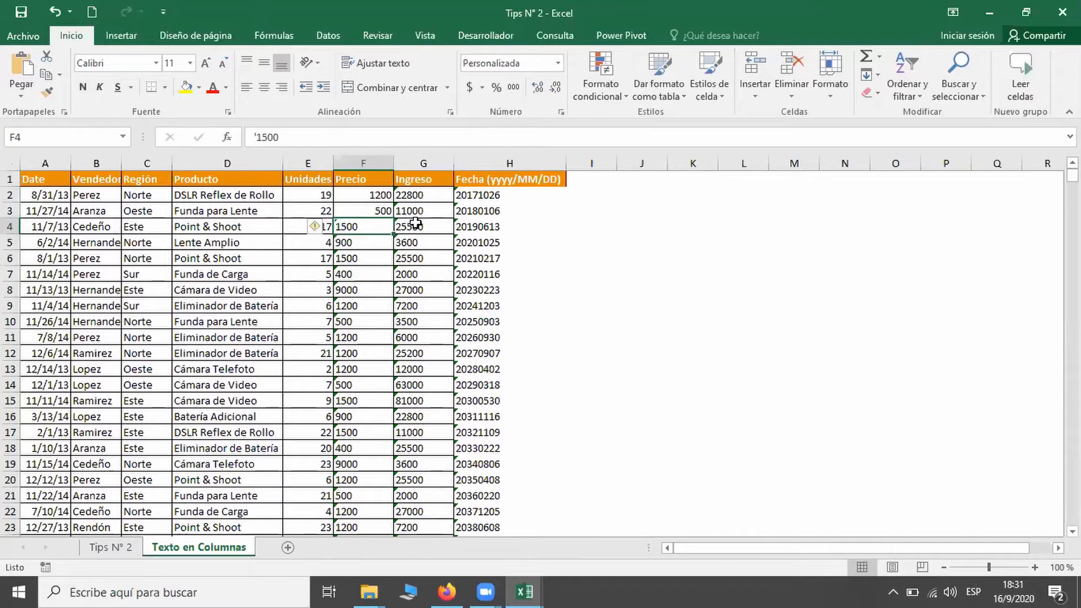
key("ctrl+space")
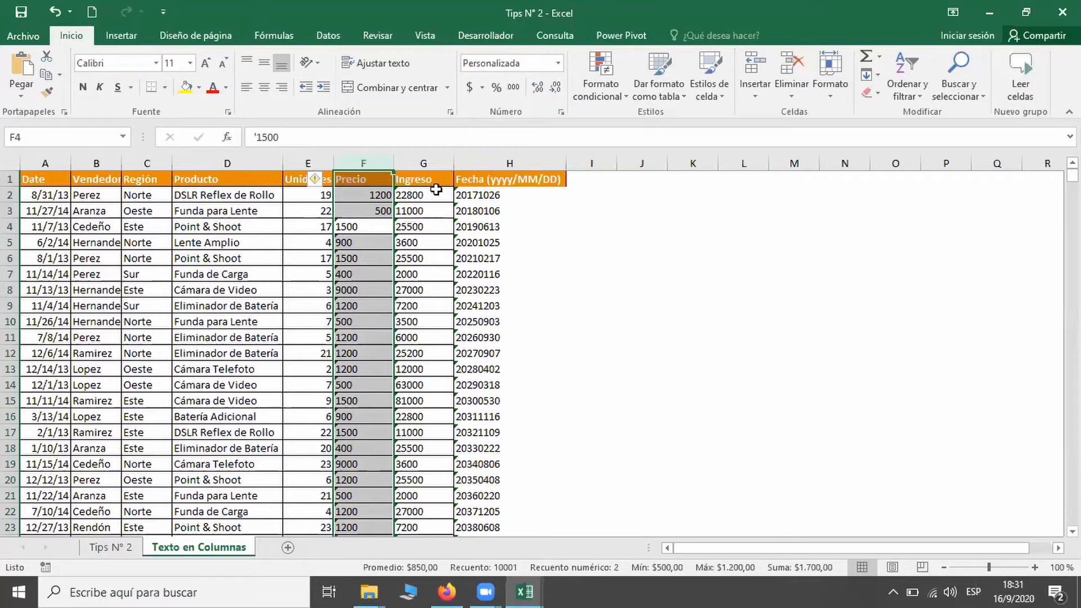
left_click(319, 180)
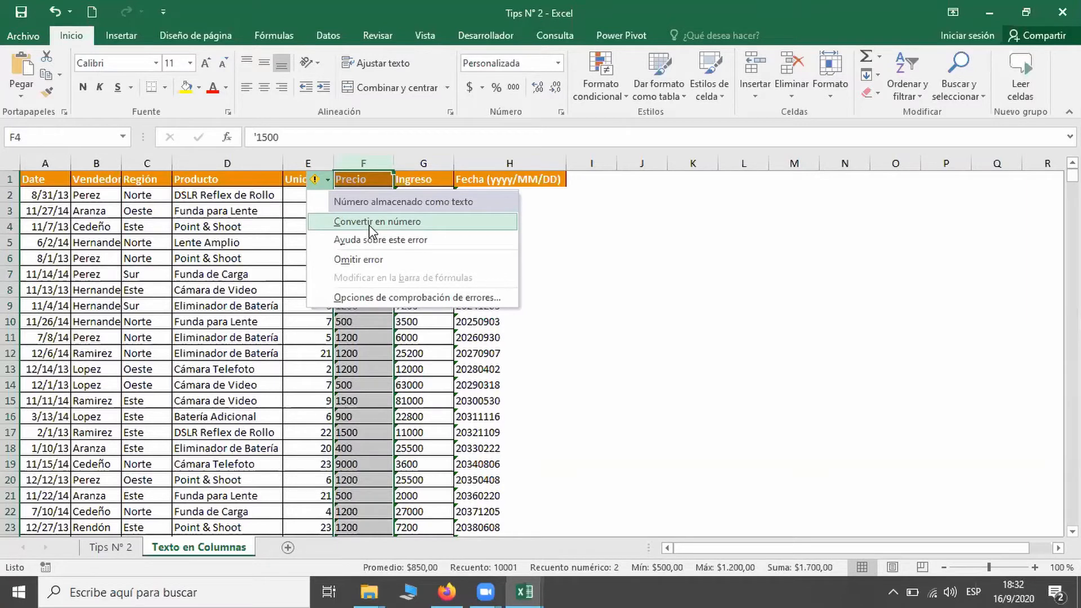
left_click(379, 335)
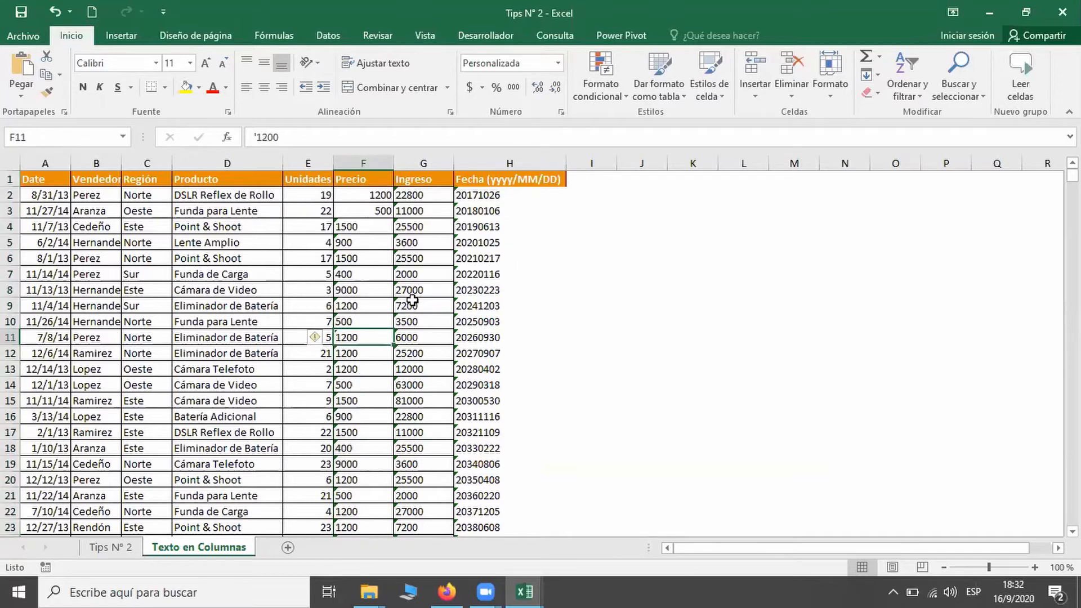
Convert the entire Precio column to numbers with Texto en columnas, keeping the default Delimitados settings.
key("ctrl+space")
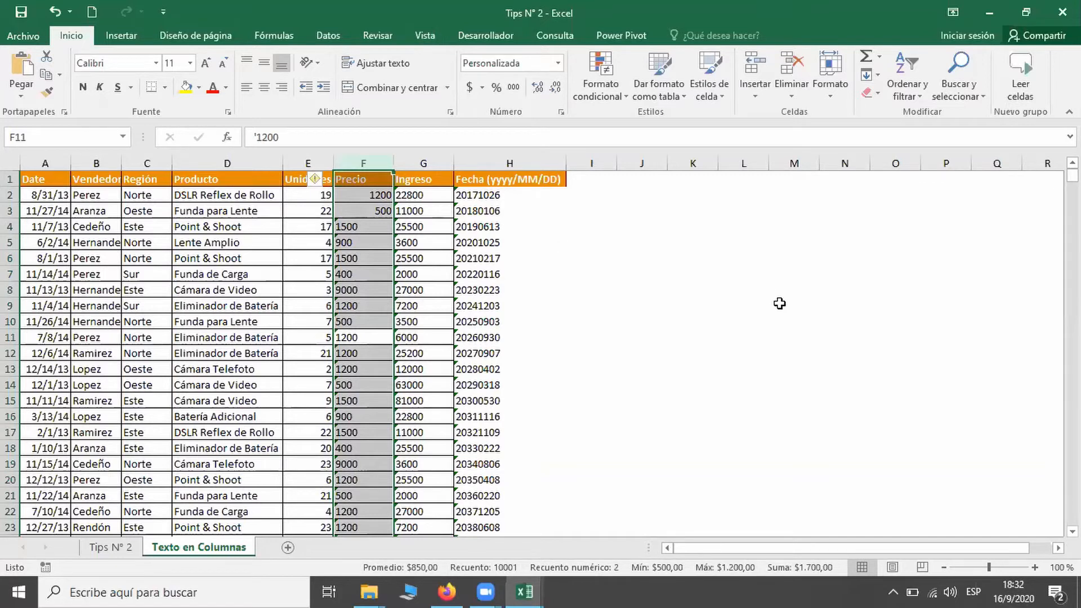
left_click(329, 35)
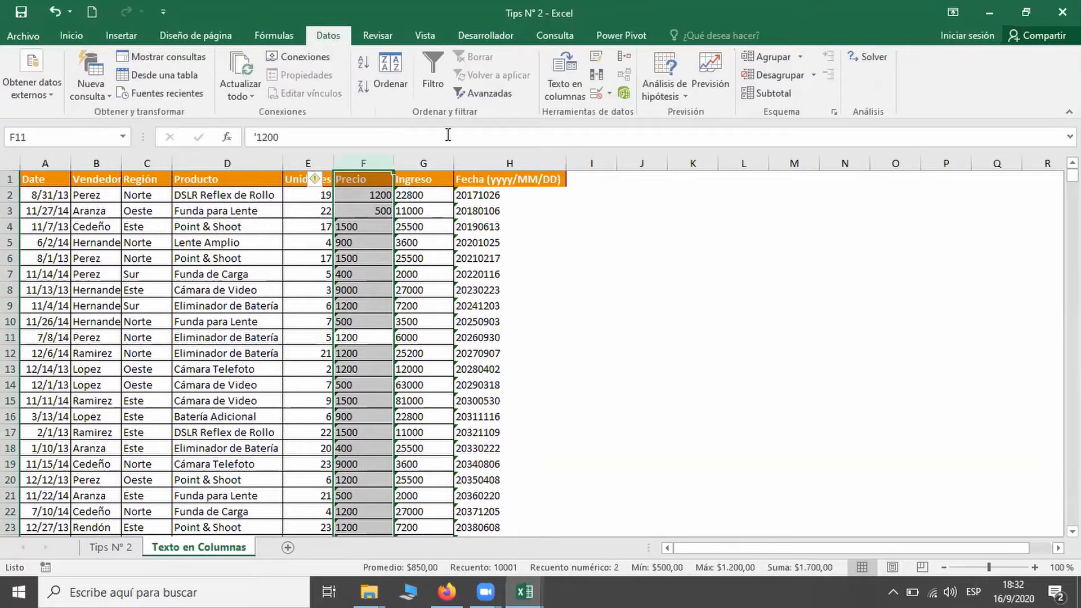
left_click(554, 87)
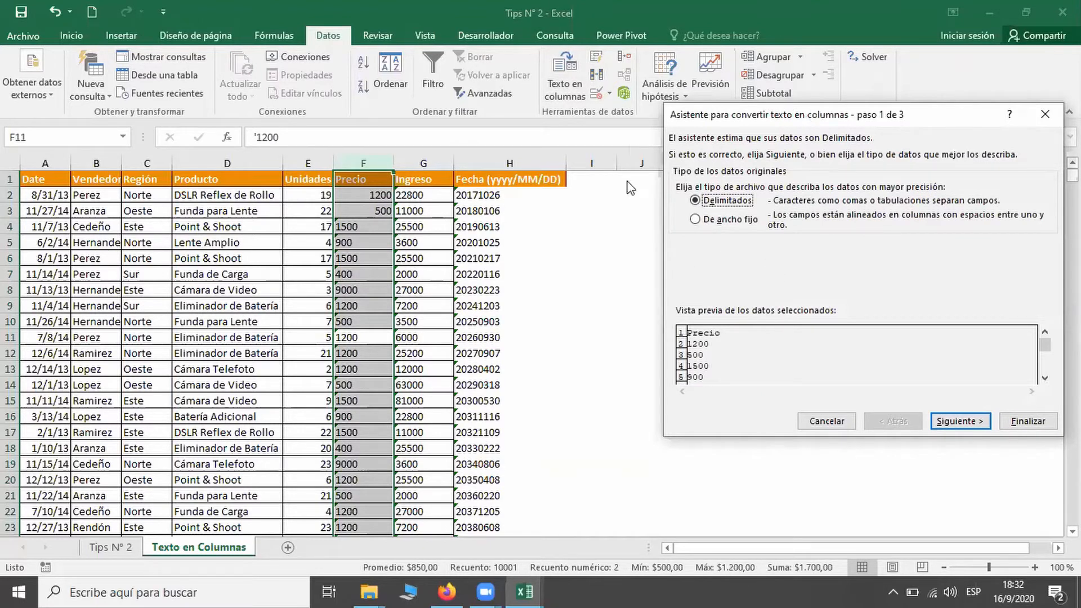
left_click_drag(811, 116, 631, 150)
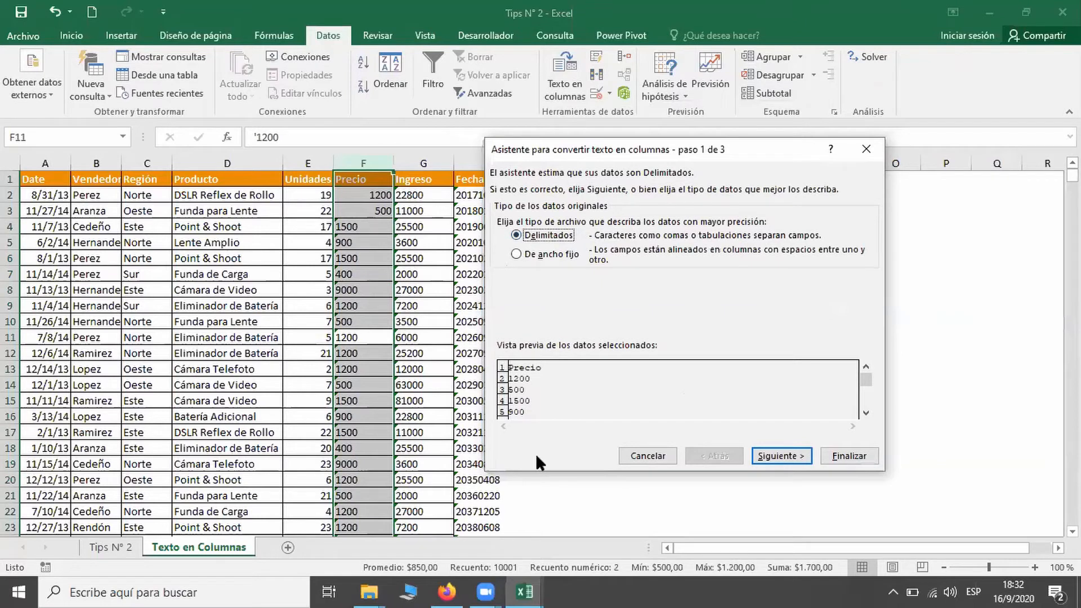
left_click(854, 462)
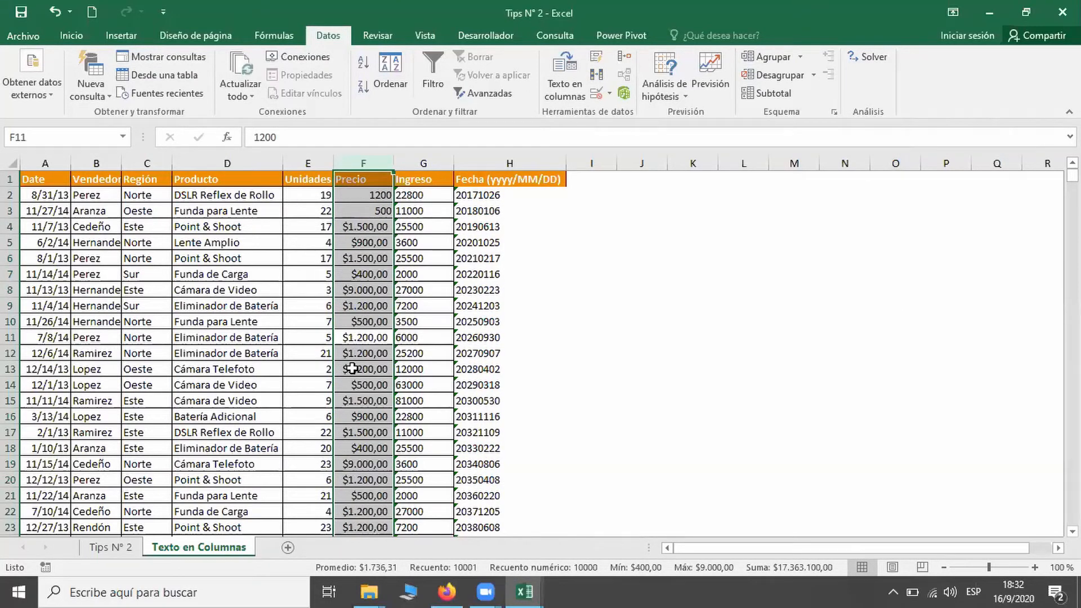
Convert the entire Ingreso column to numbers with Texto en columnas, keeping the default Delimitados settings.
left_click(401, 244)
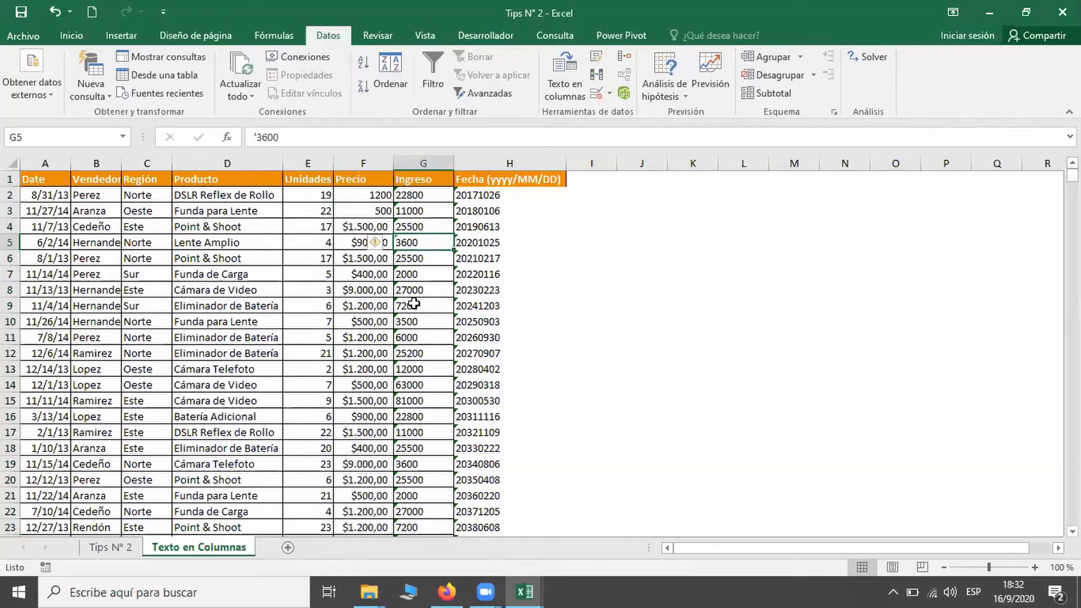
key("ctrl+space")
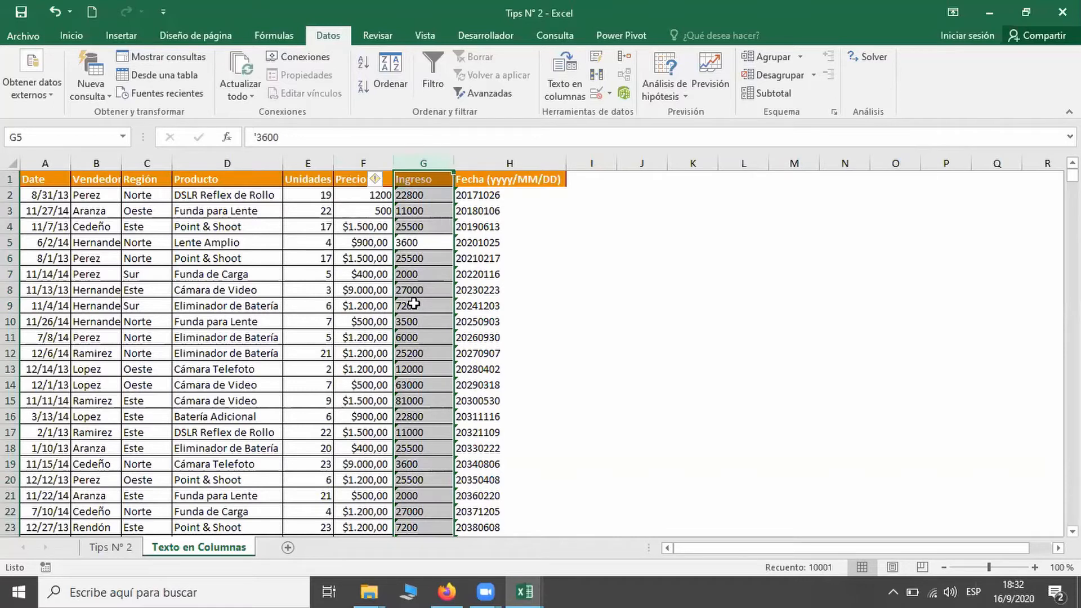
left_click(555, 100)
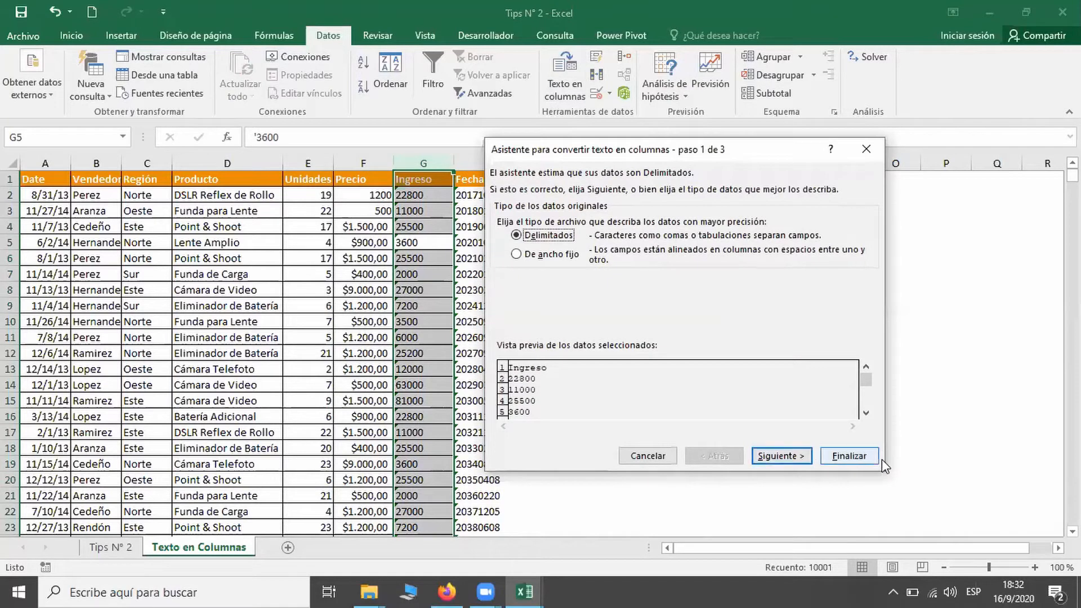
left_click(867, 456)
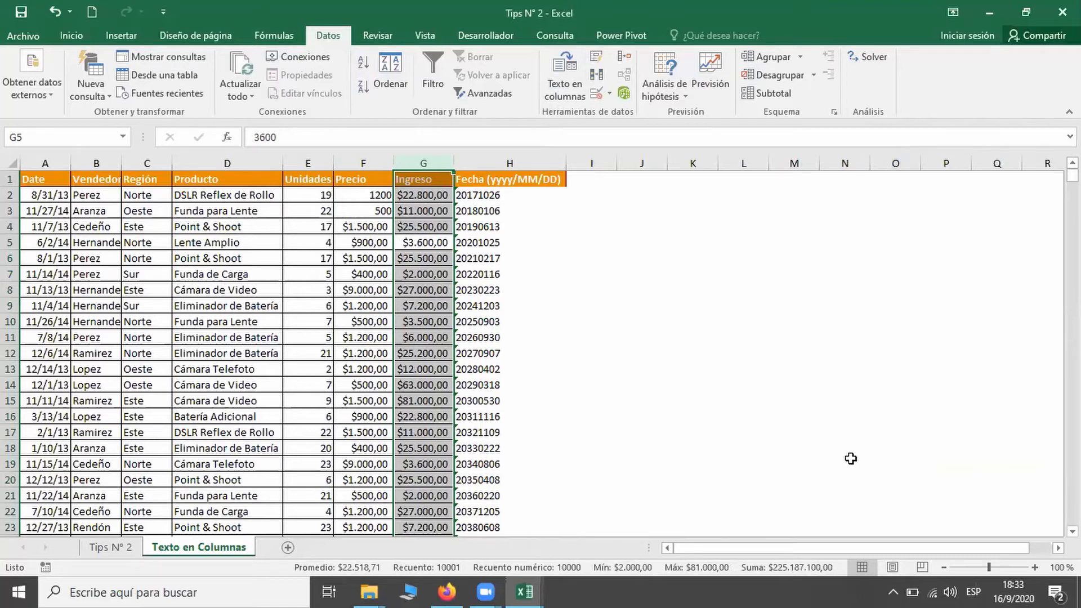
Convert the Fecha (yyyy/MM/DD) column to dates with Texto en columnas, using Delimitados and the Fecha column format AMD.
left_click(478, 241)
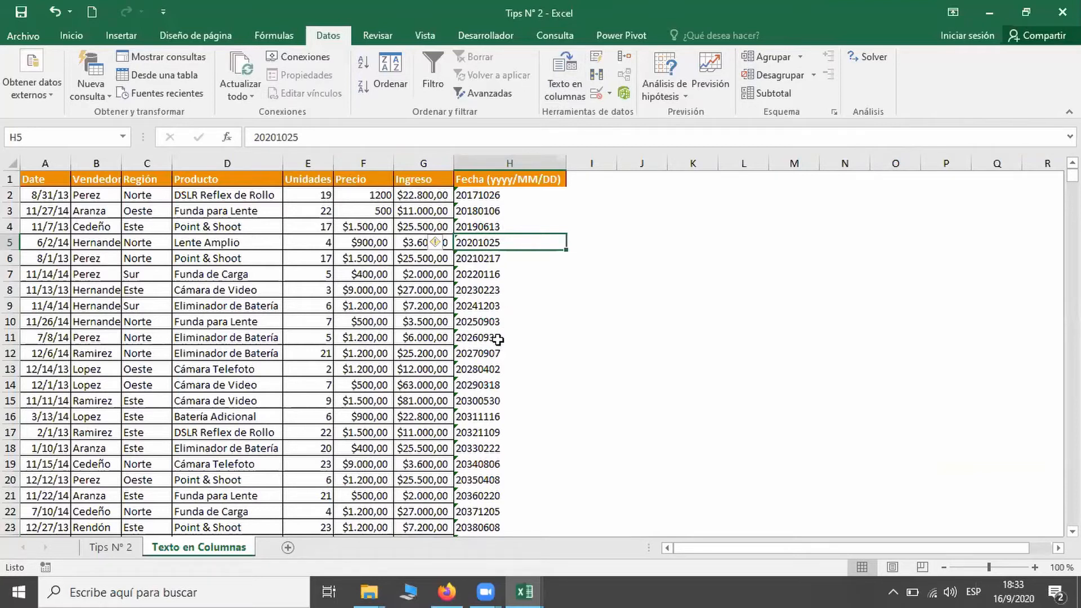
key("ctrl+space")
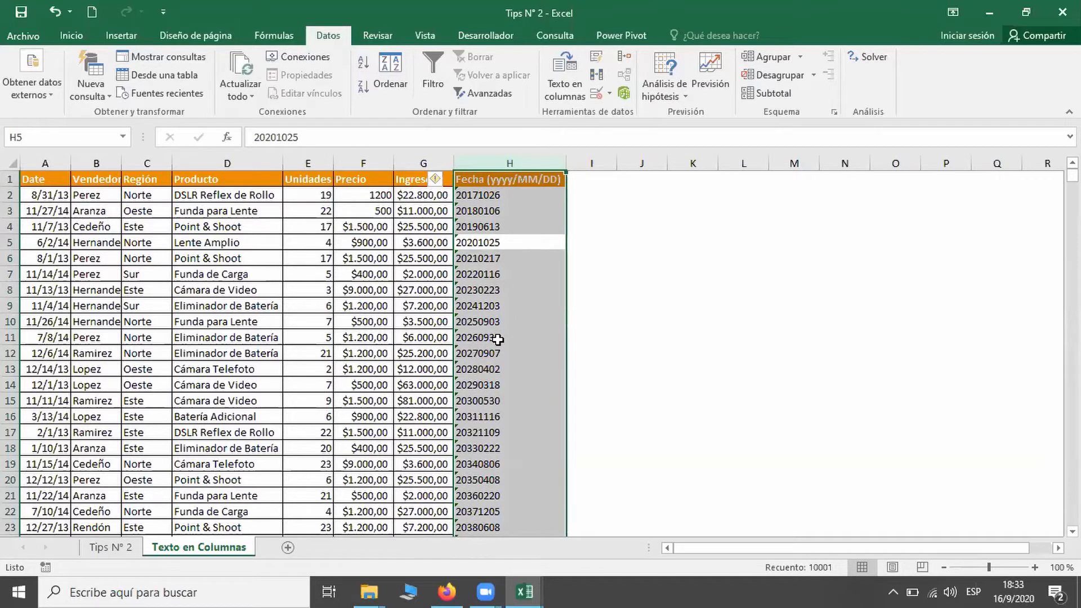
left_click(566, 90)
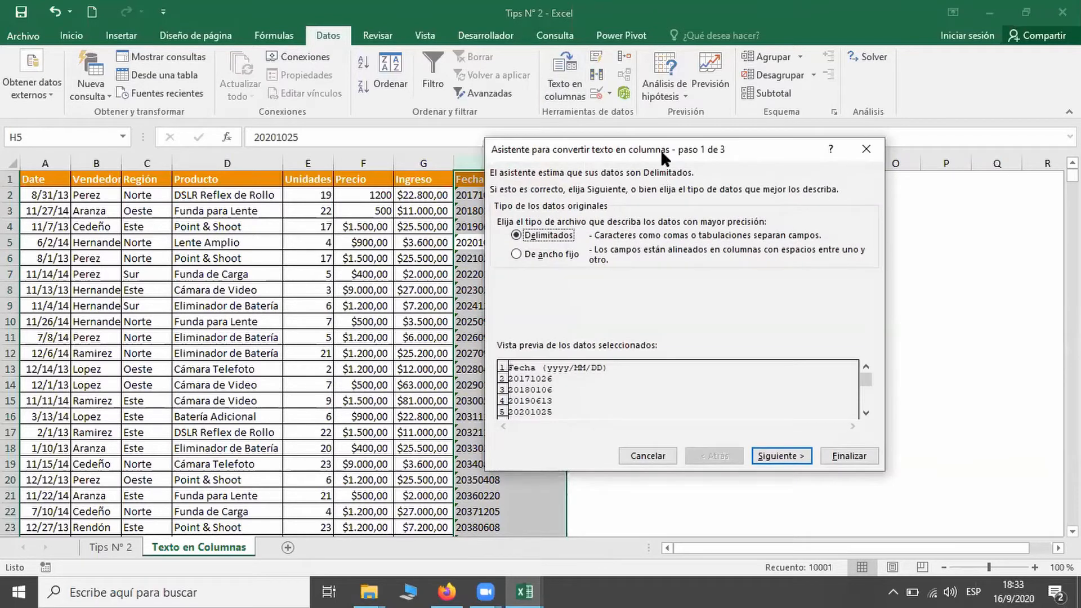
left_click_drag(636, 158, 755, 201)
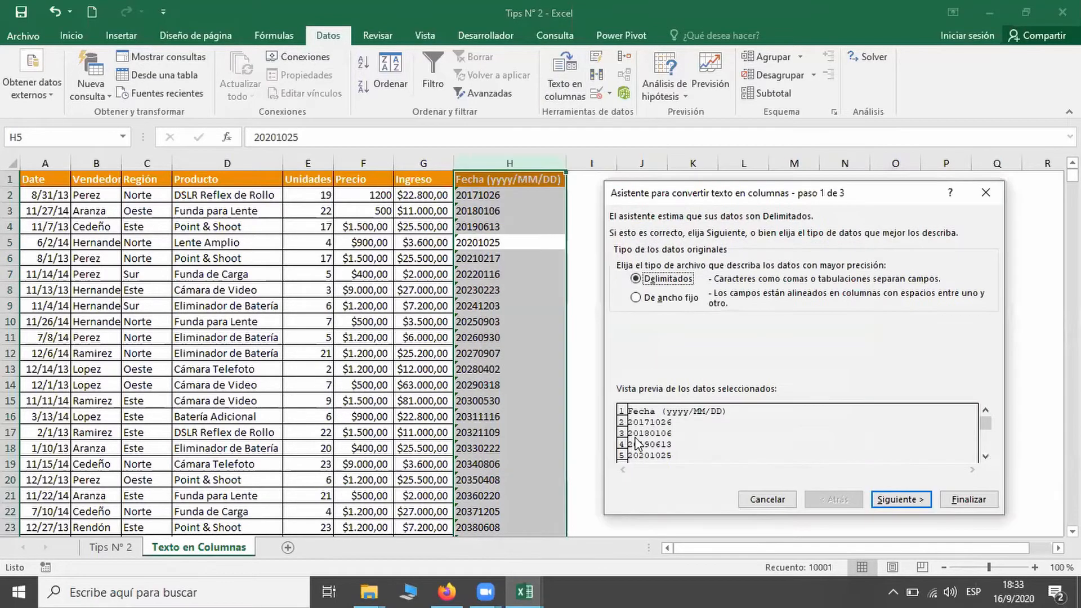
left_click(904, 506)
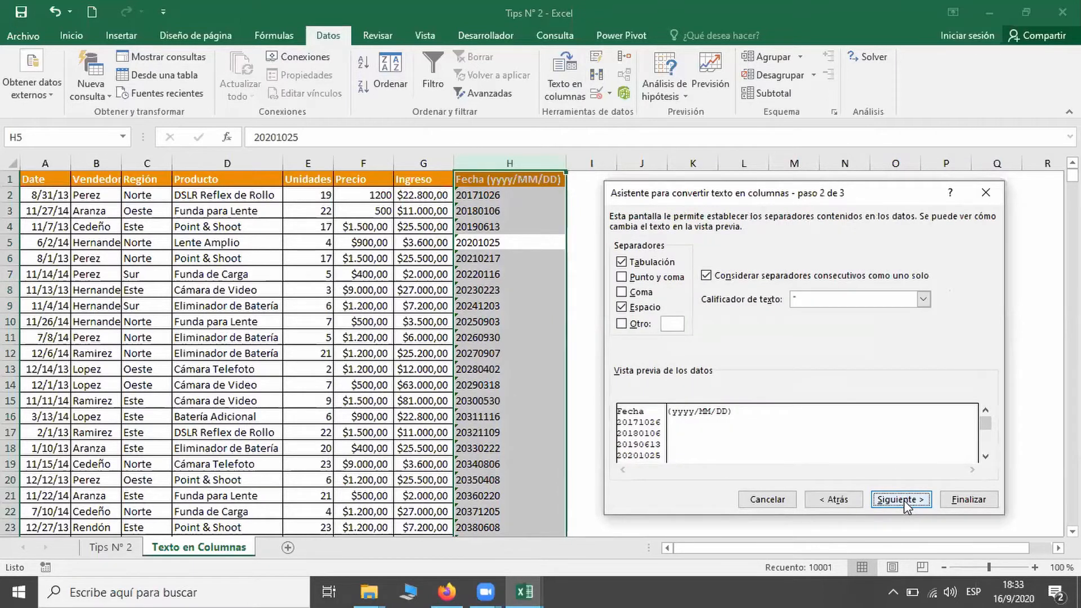
left_click(904, 501)
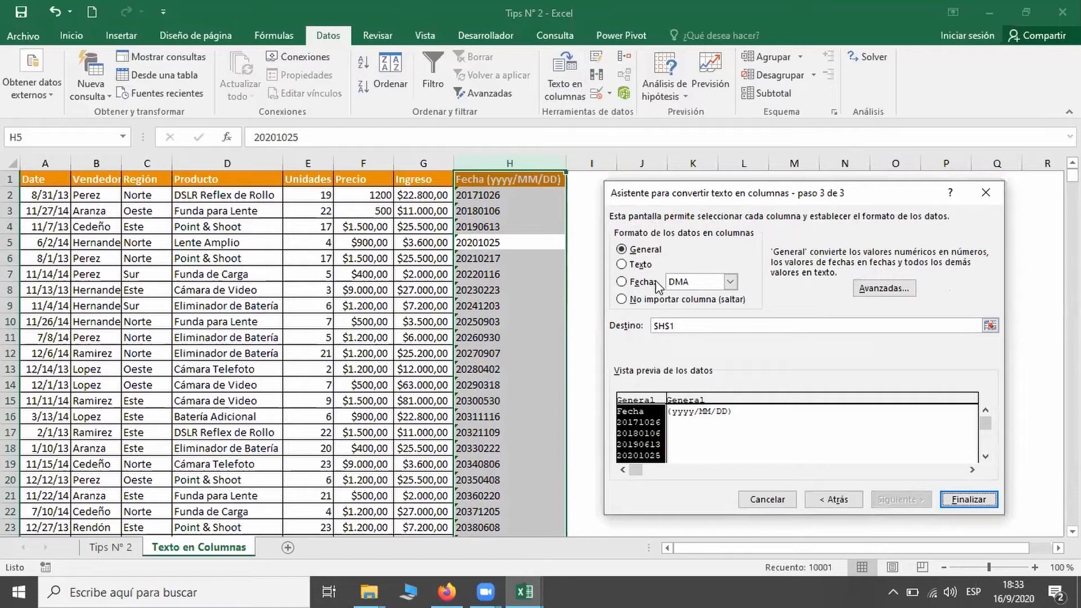
left_click(622, 280)
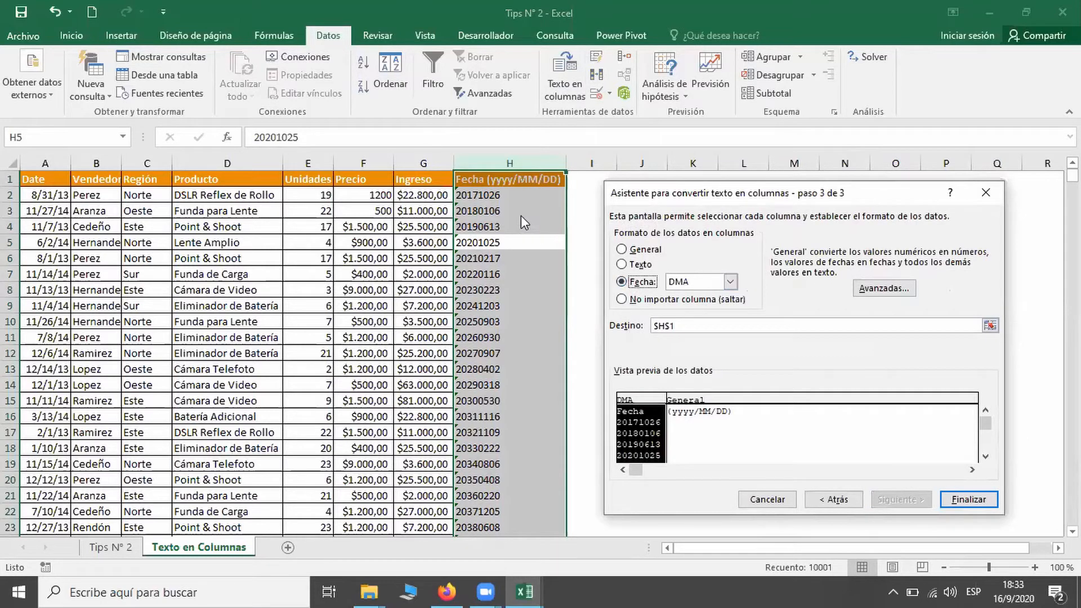
left_click(730, 282)
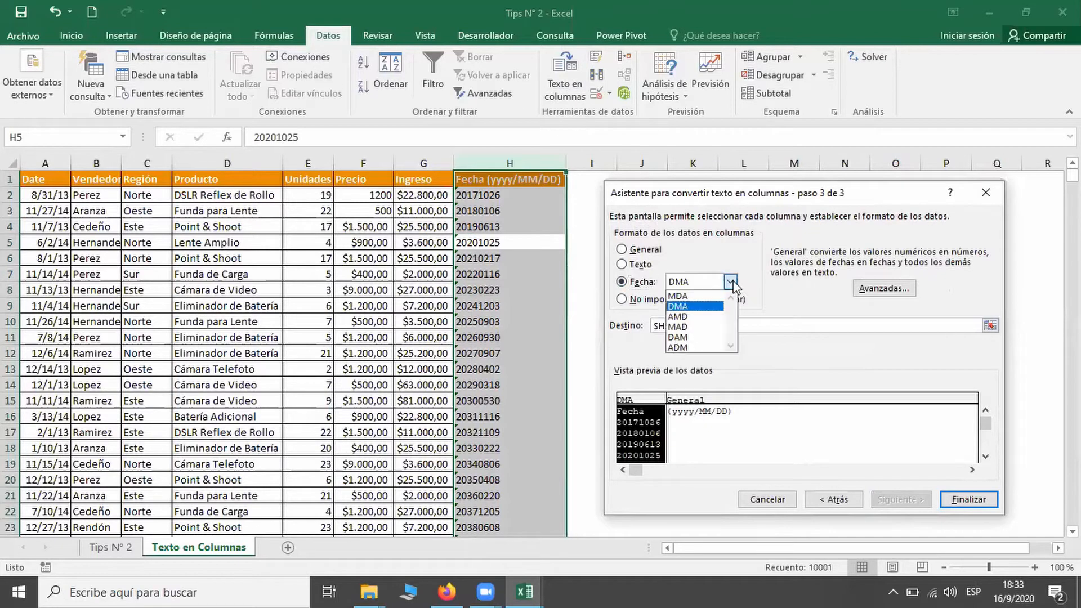
left_click(680, 318)
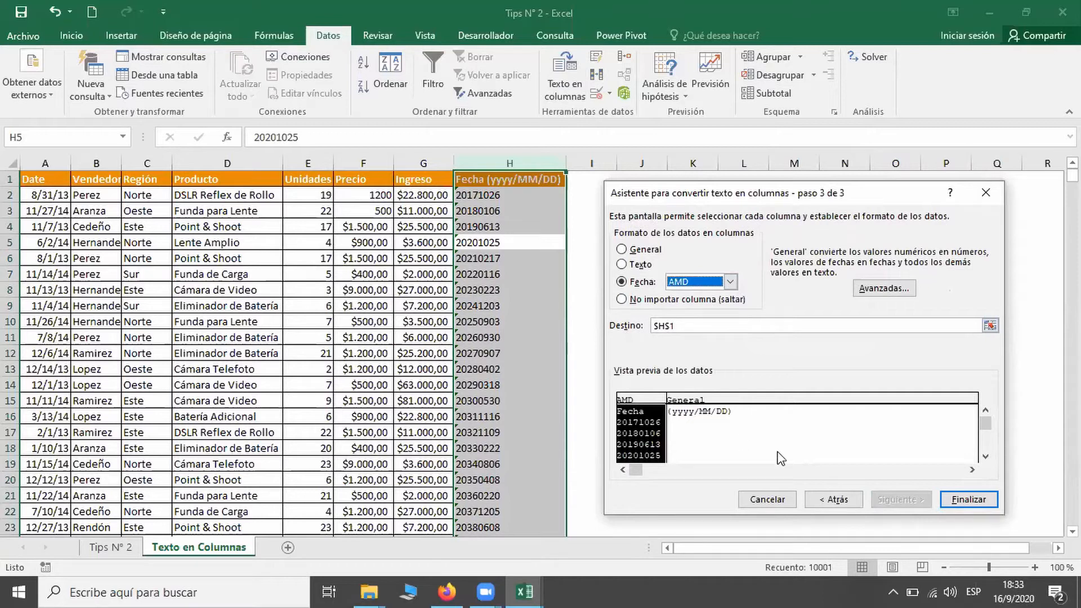
left_click(965, 500)
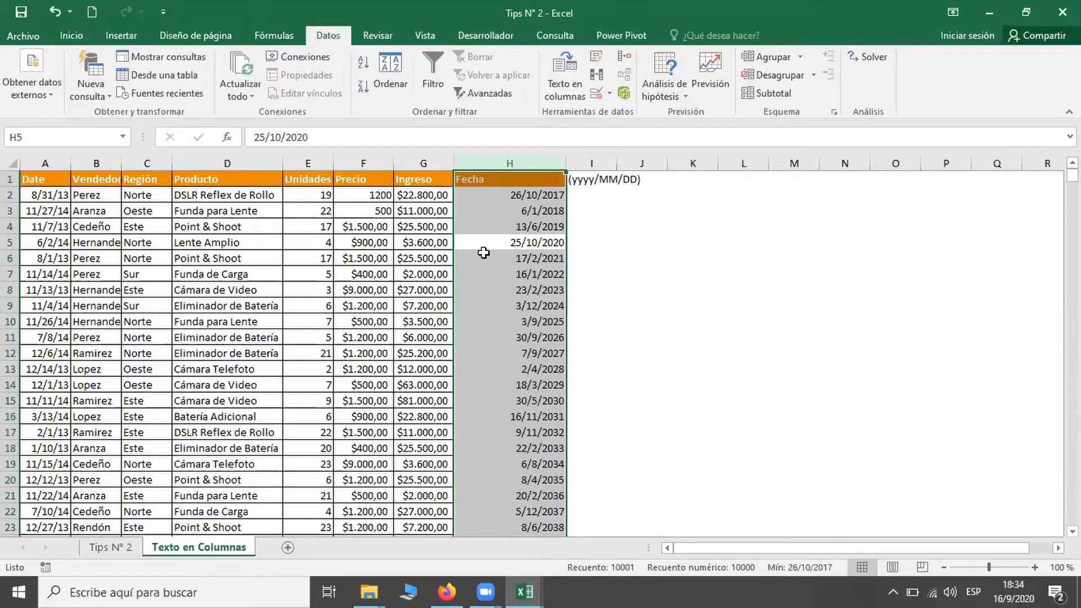
left_click(549, 338)
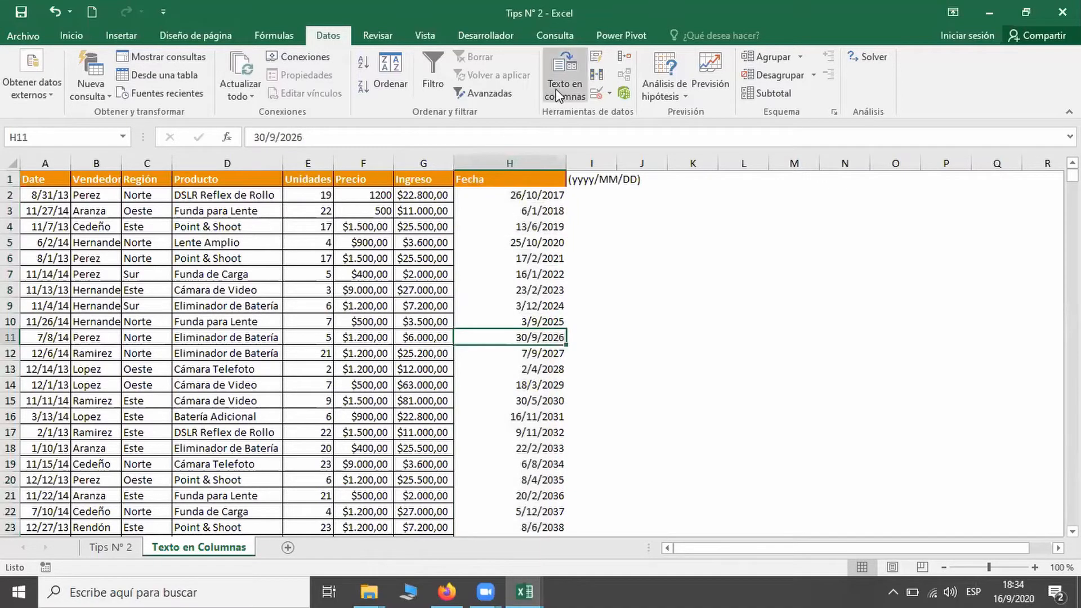
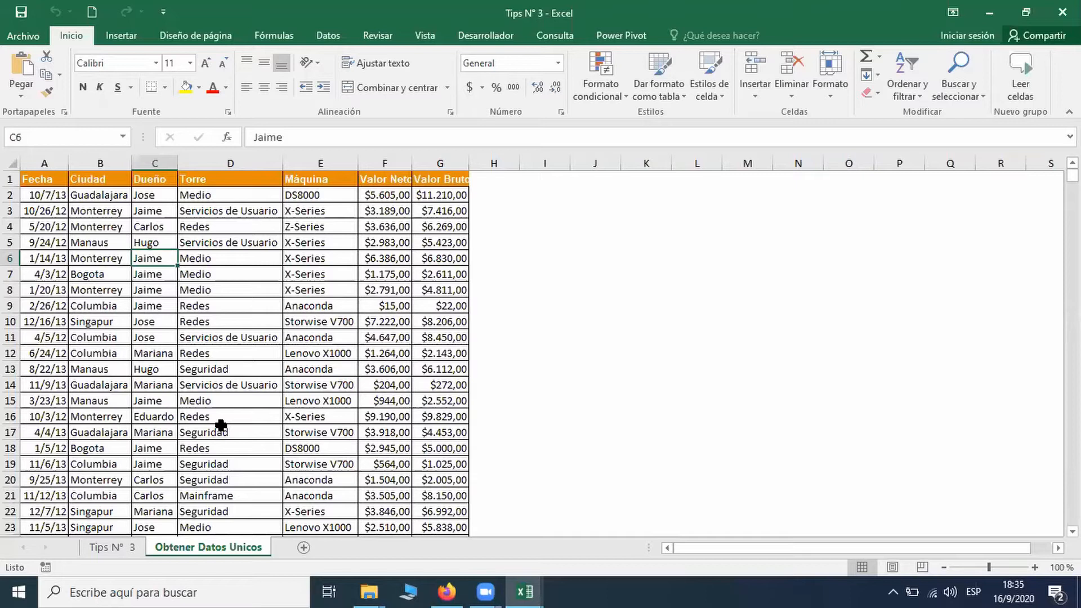
Copy the entire Dueño column of the data table and paste it into column M.
key("ctrl+space")
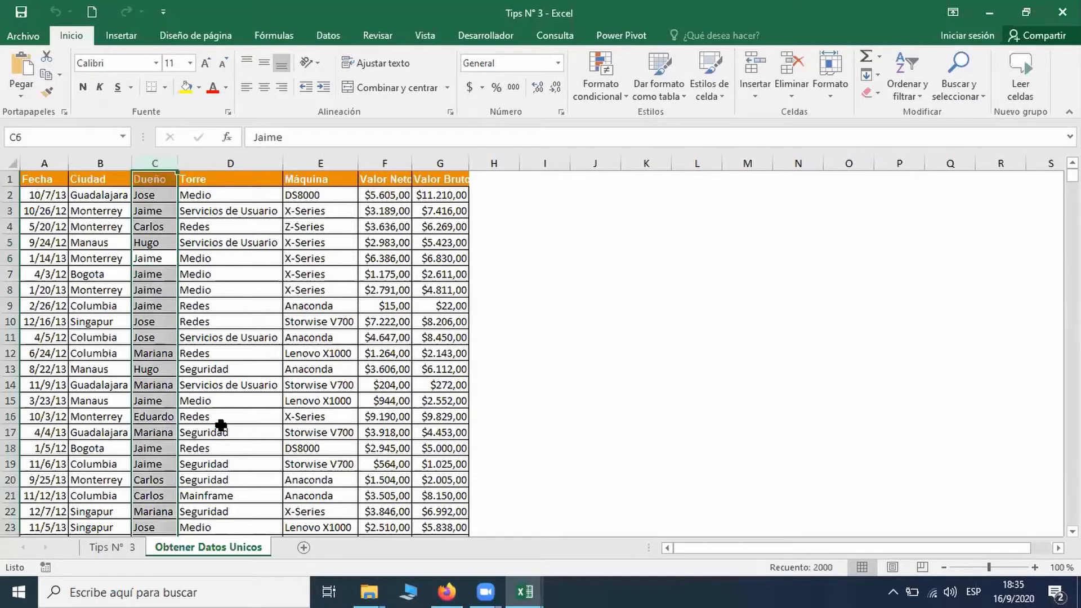
key("ctrl+c")
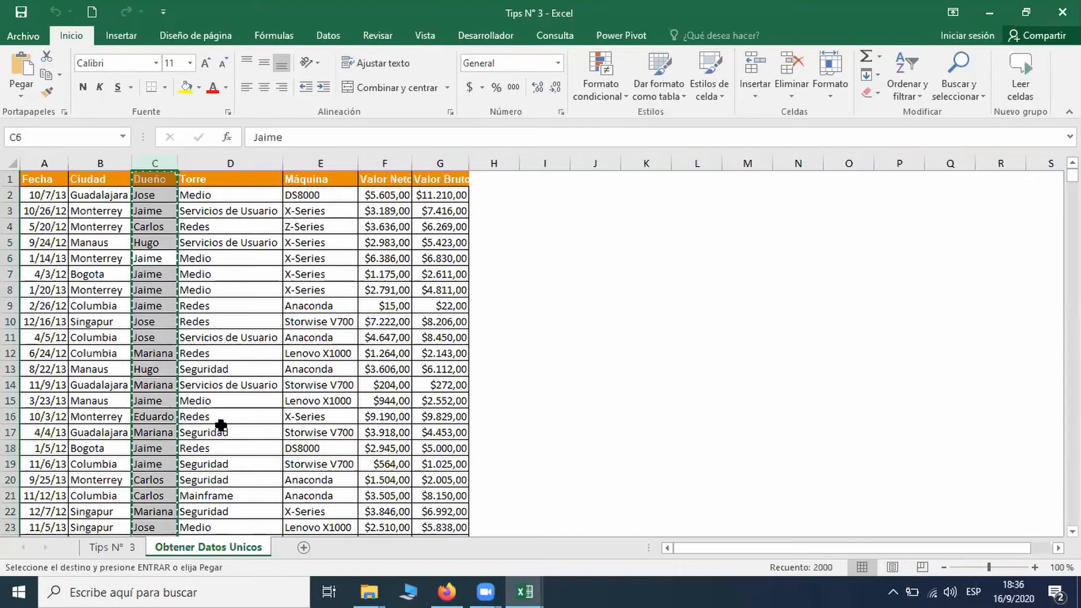
key("Right")
key("Right")
key("Right")
key("Right")
key("Right")
key("Right")
key("Right")
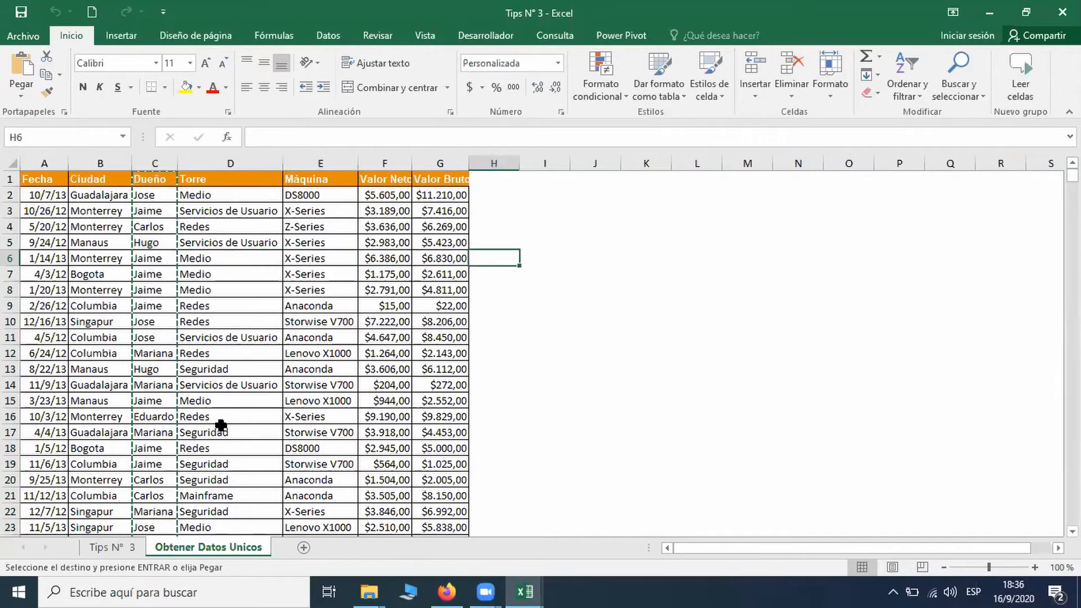
key("Right")
key("Right")
key("Right")
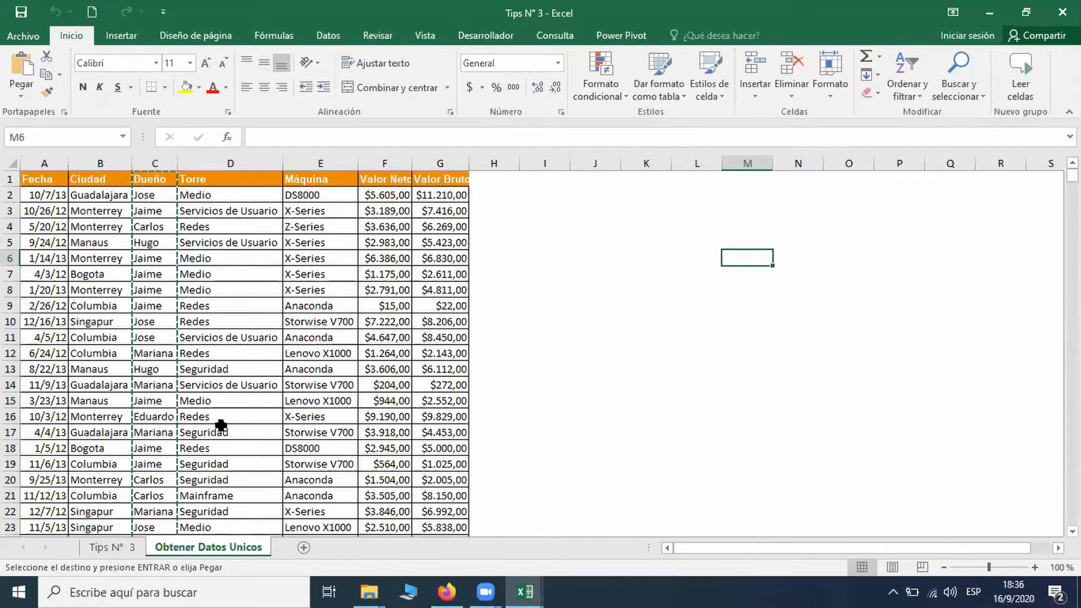
key("ctrl+space")
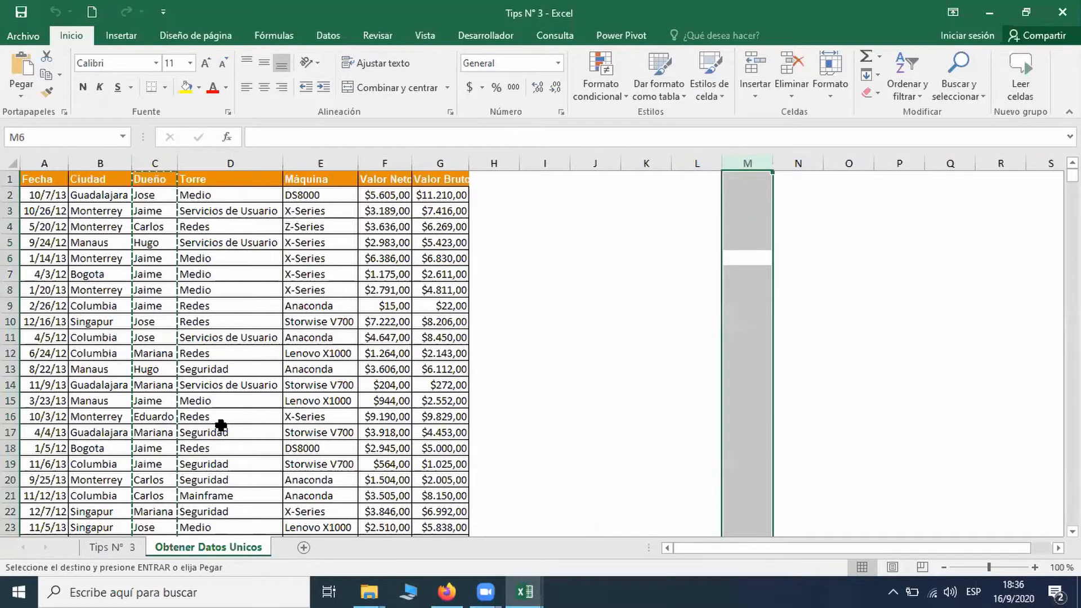
key("ctrl+v")
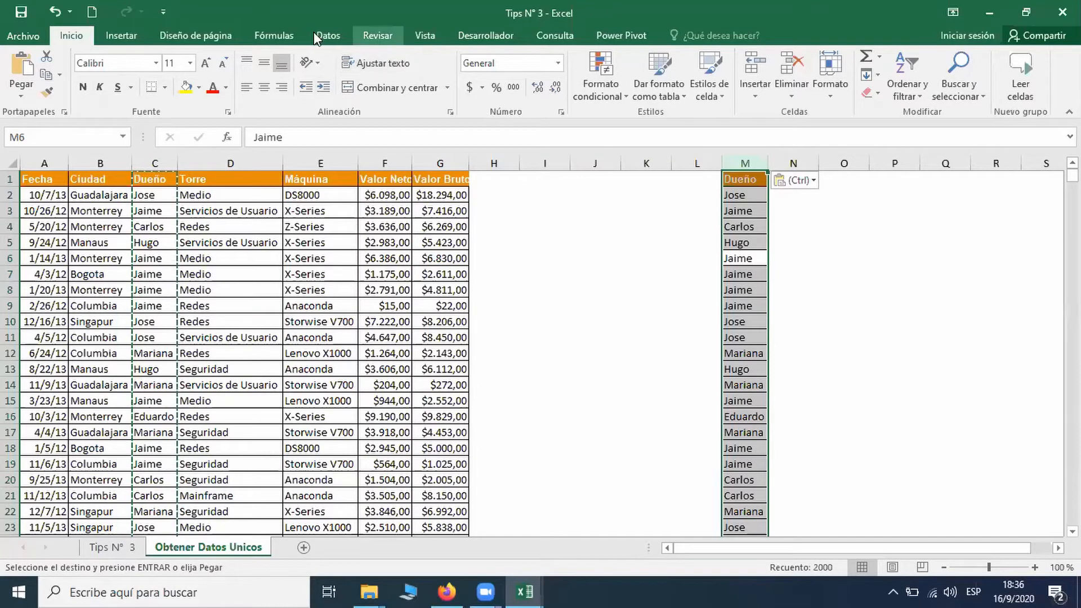
Extract the unique Dueño values from column M to cell O1 with an advanced filter, copying to another location with only unique records.
left_click(328, 35)
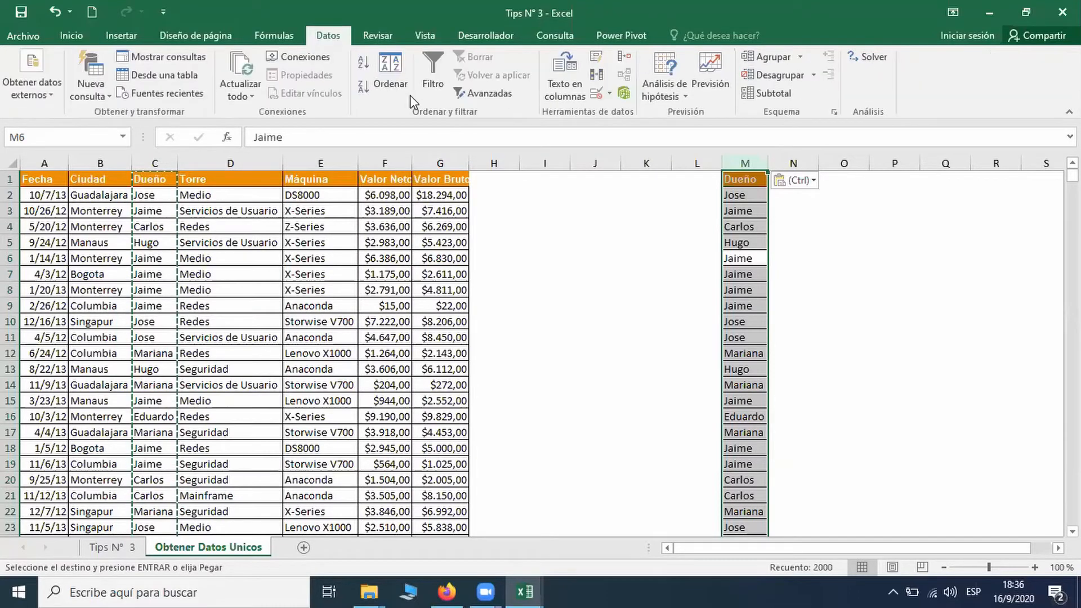
left_click(487, 97)
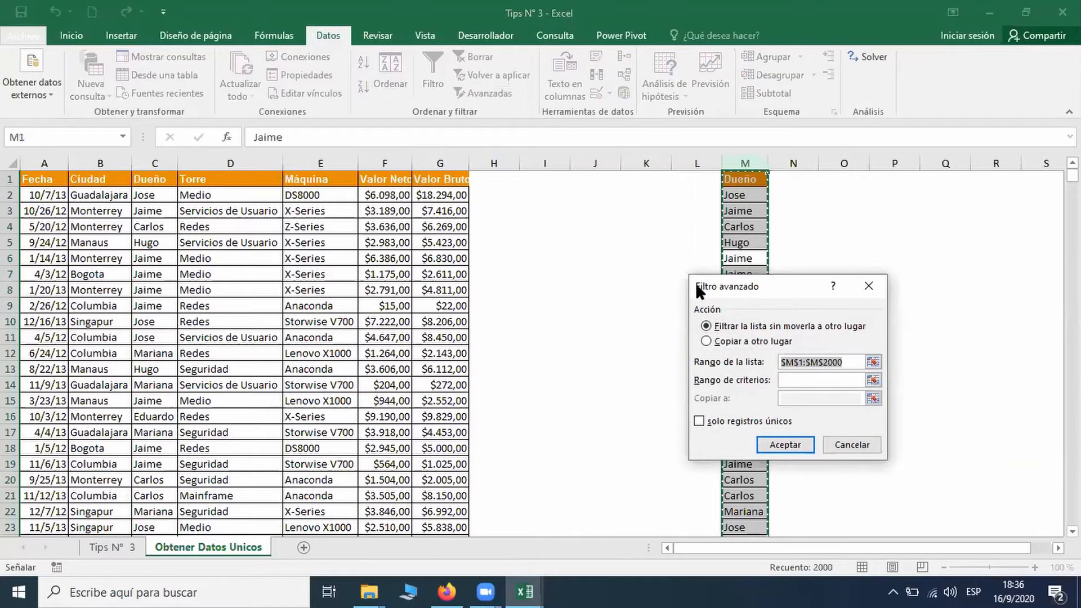
left_click_drag(696, 284, 514, 242)
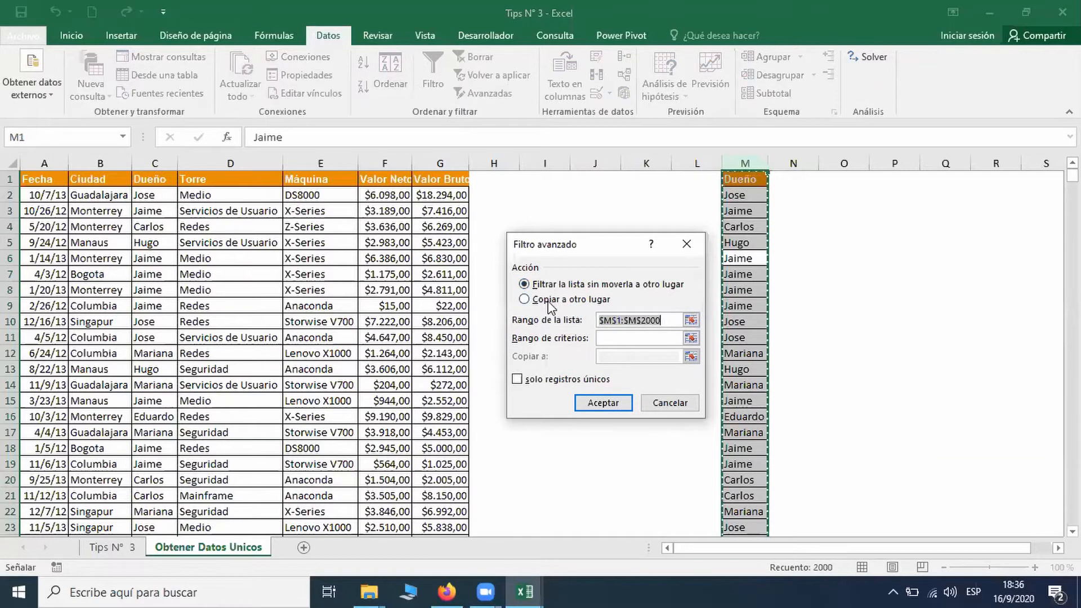
left_click(549, 303)
left_click(611, 357)
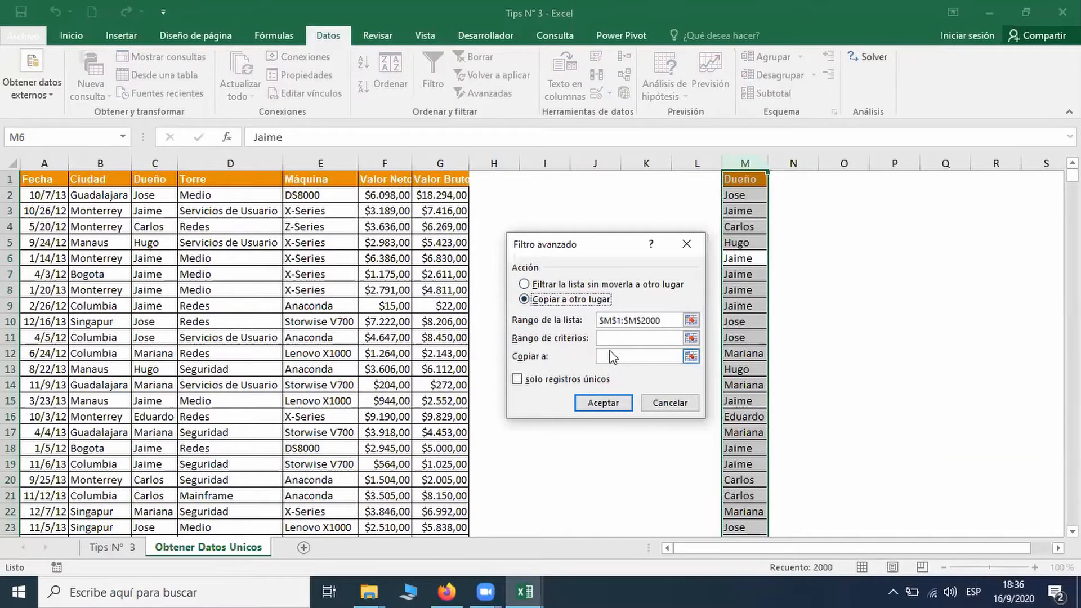
left_click(612, 356)
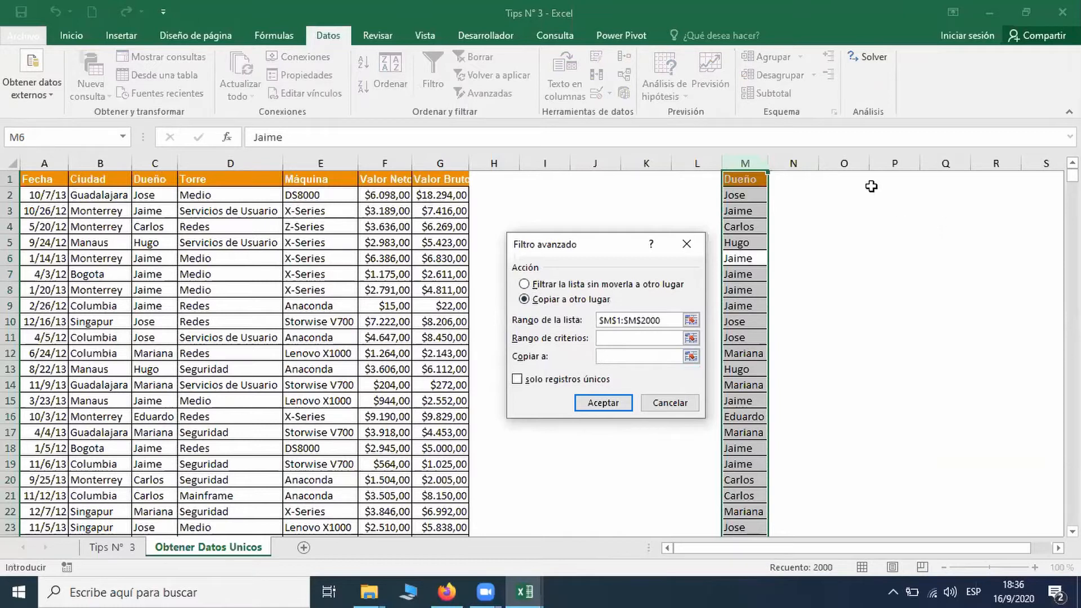
left_click(856, 176)
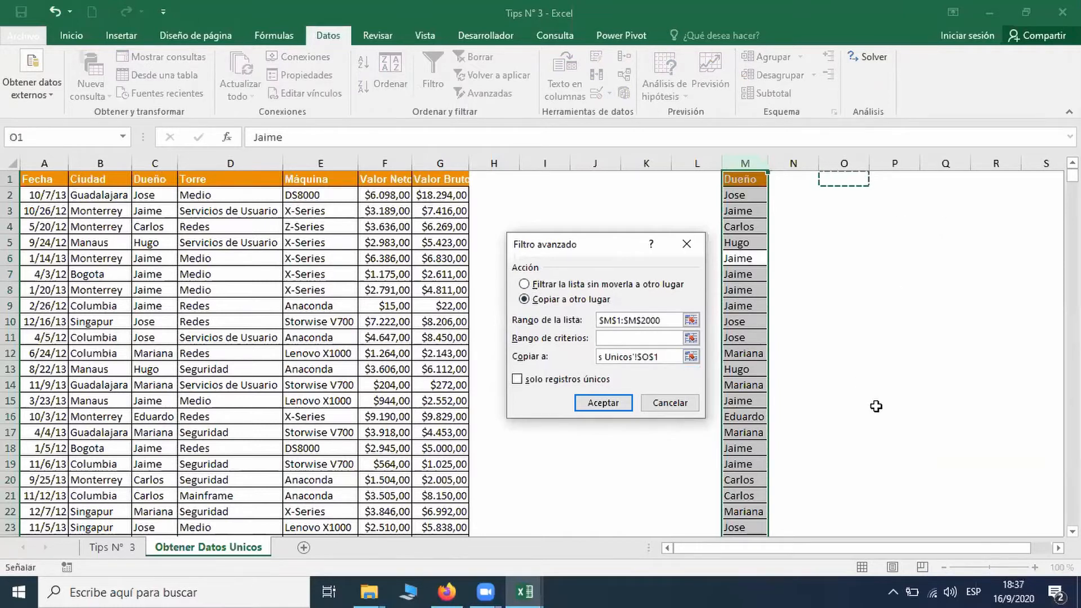
left_click(516, 380)
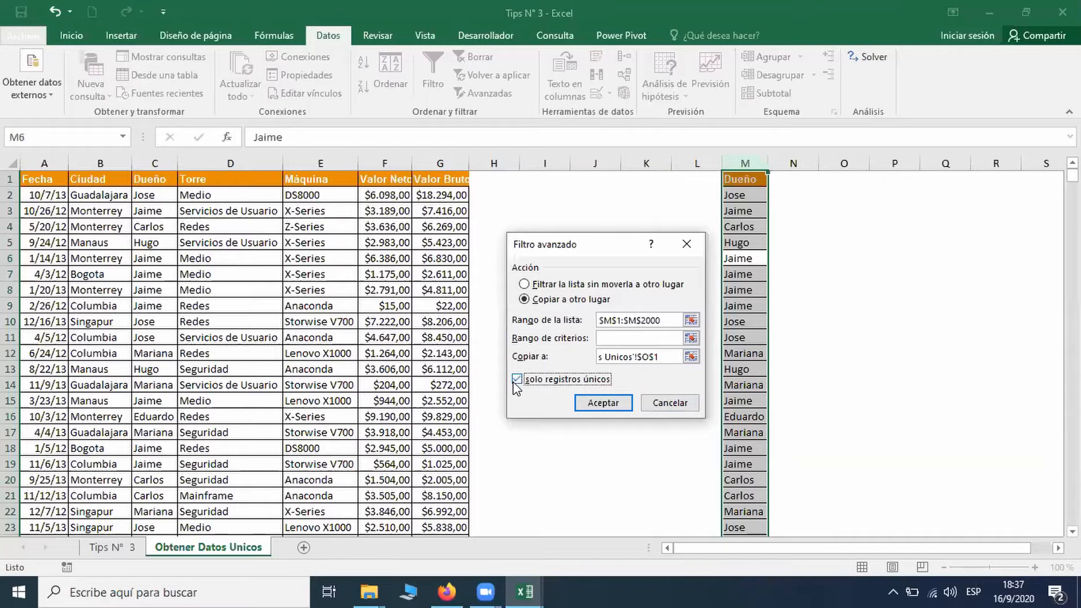
left_click(596, 410)
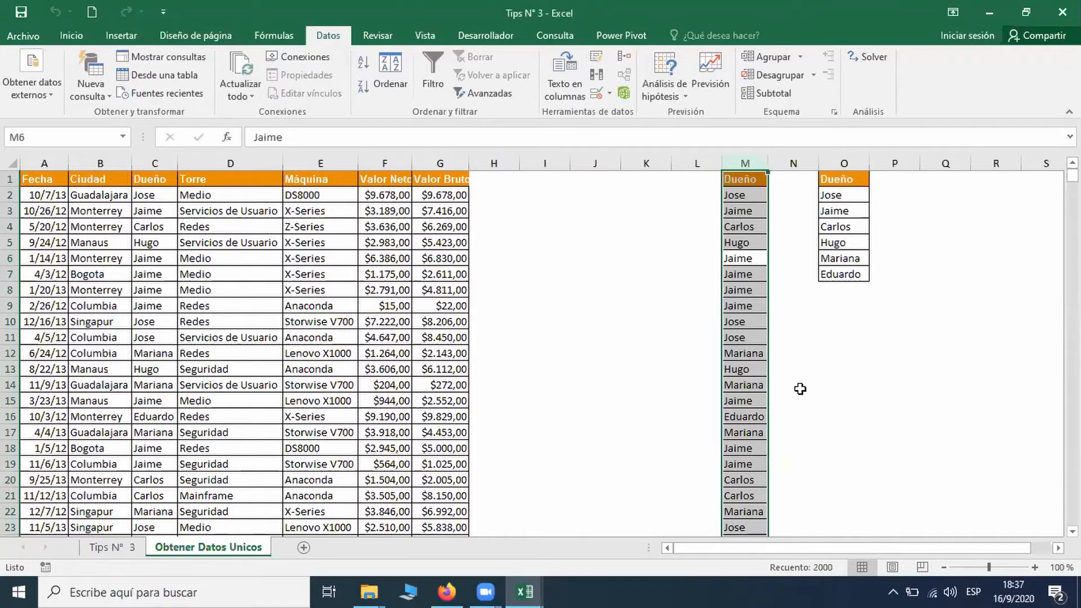
Remove the duplicates from the Dueño column in M, keeping the option that the data has headers.
scroll(800, 389, "down", 13)
scroll(800, 389, "down", 9)
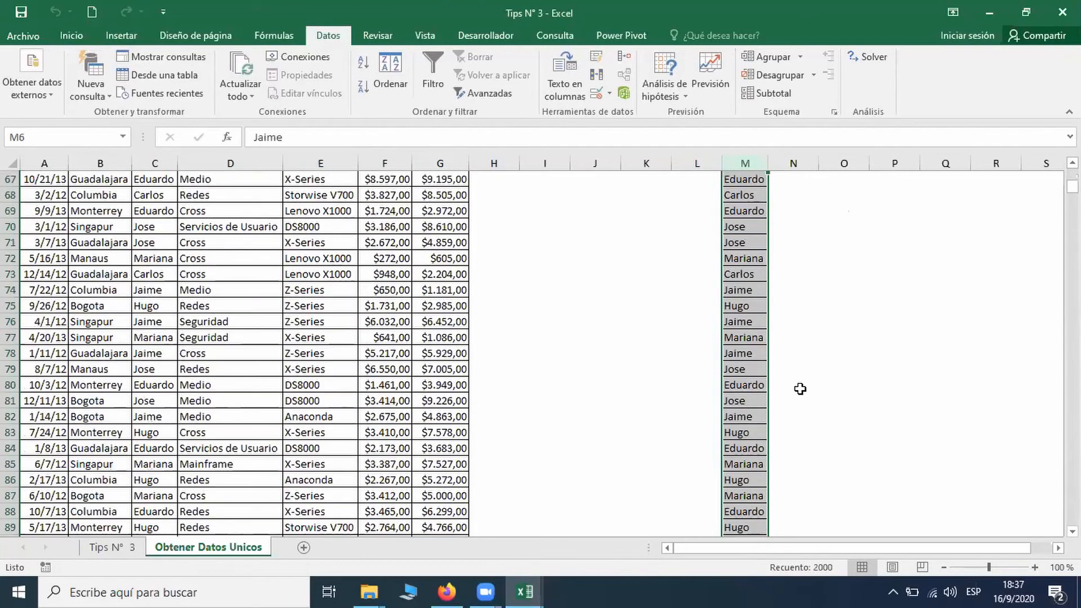
scroll(799, 388, "up", 20)
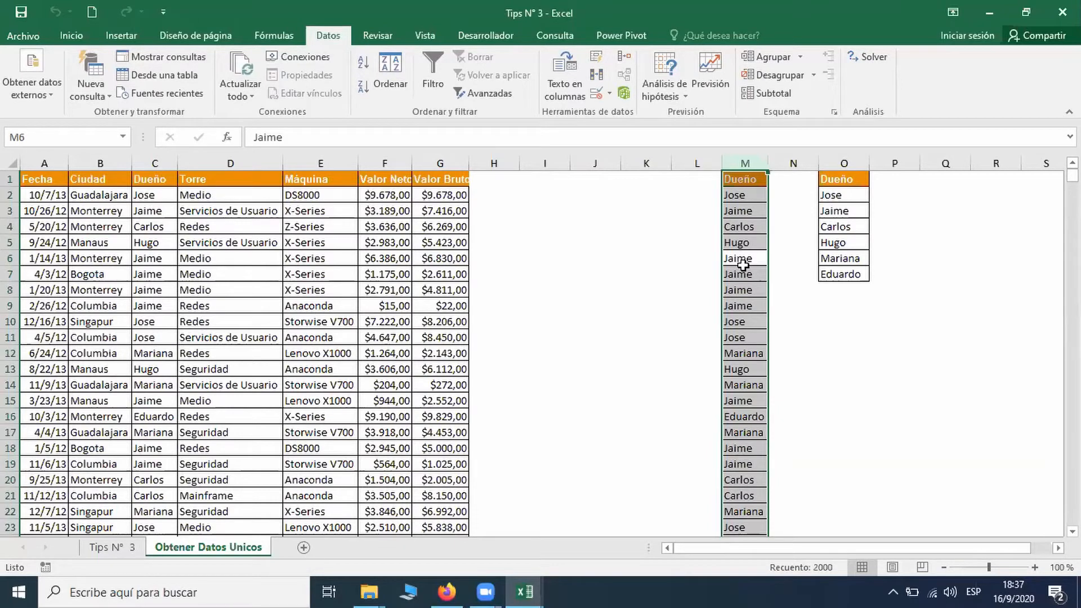
left_click(596, 77)
left_click_drag(585, 239, 788, 293)
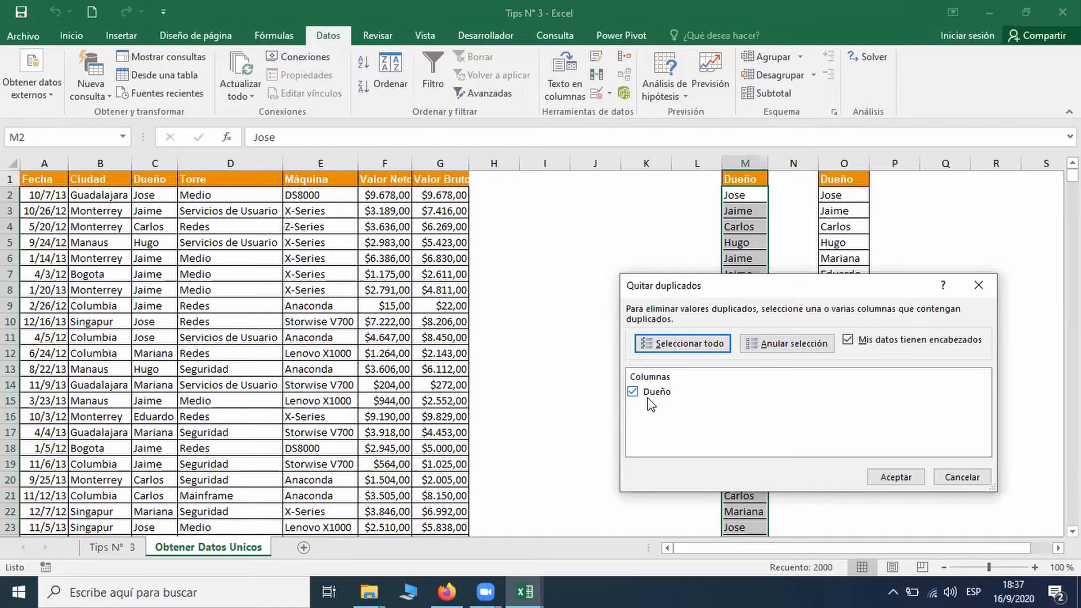
left_click(897, 478)
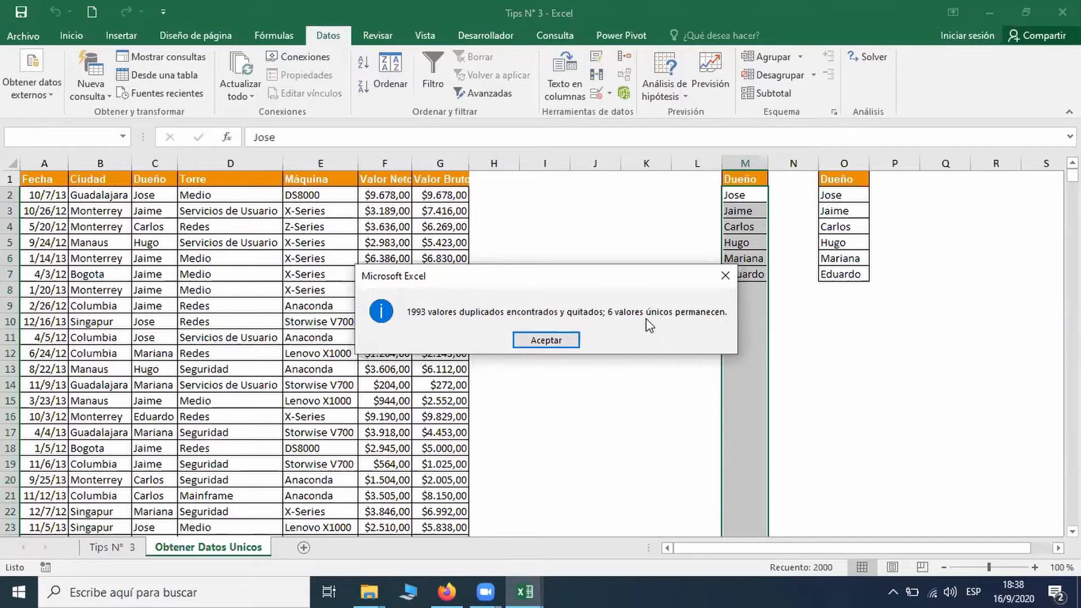
key("Return")
left_click(799, 336)
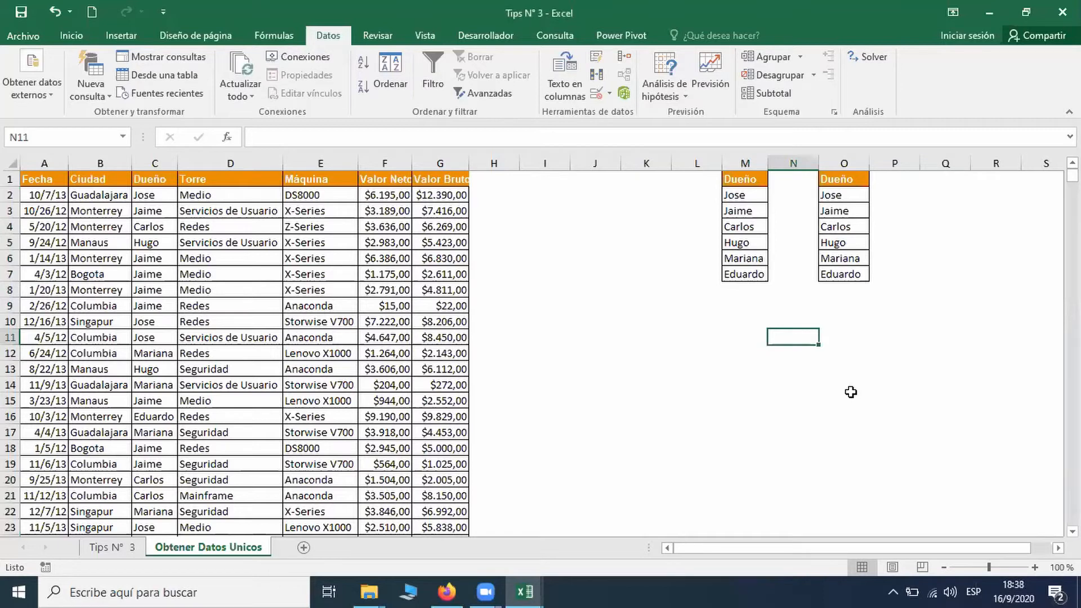
Close Tips N° 3 without saving and open the Listas sheet of the Tips N° 4 workbook from the Tips Excel folder.
left_click(1062, 12)
left_click(533, 326)
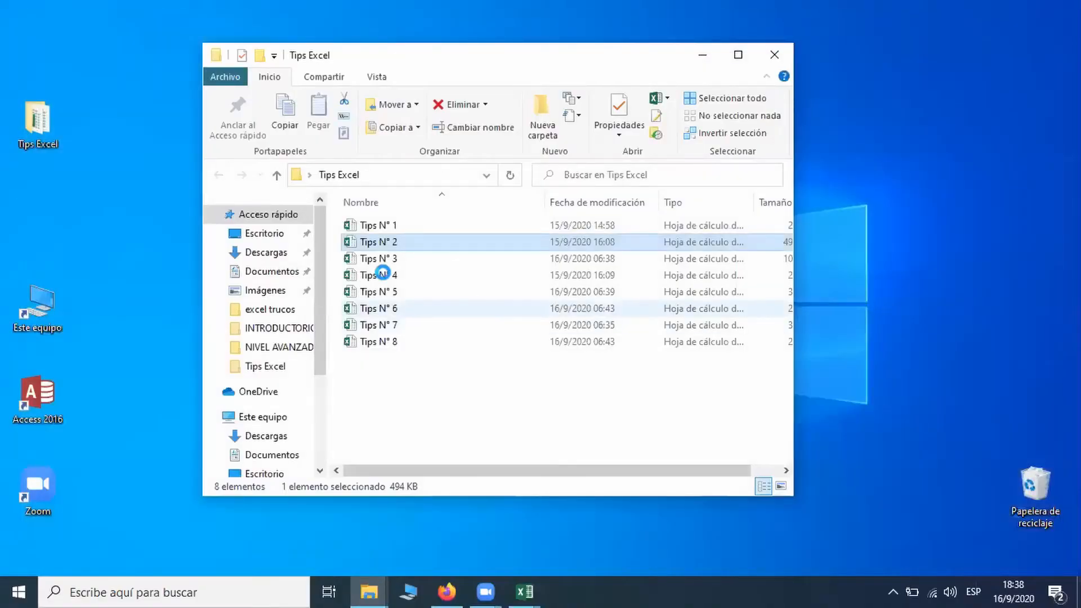
double_click(378, 275)
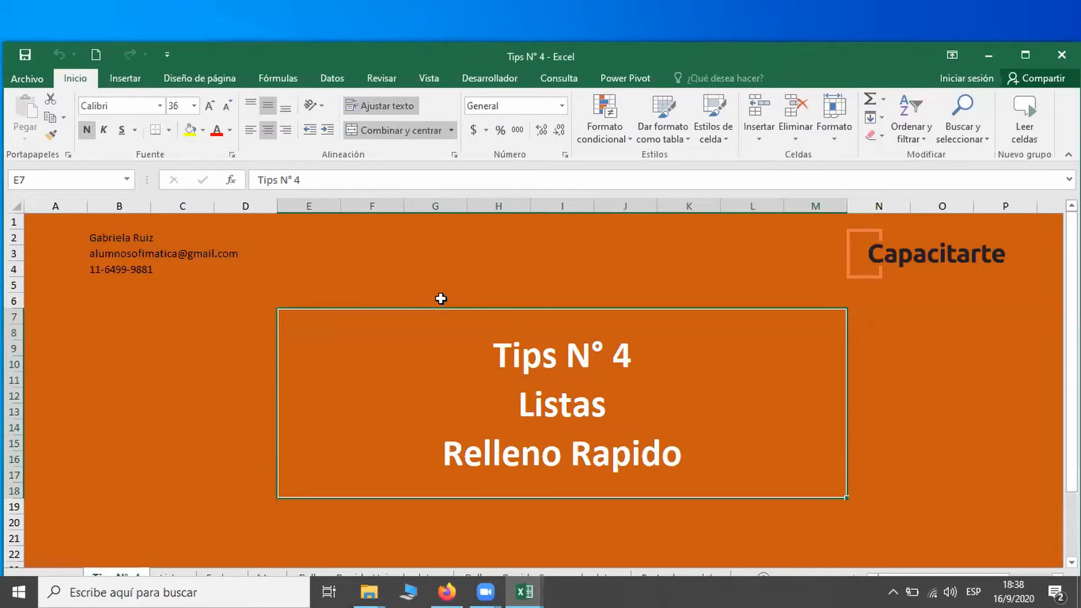
left_click(1033, 56)
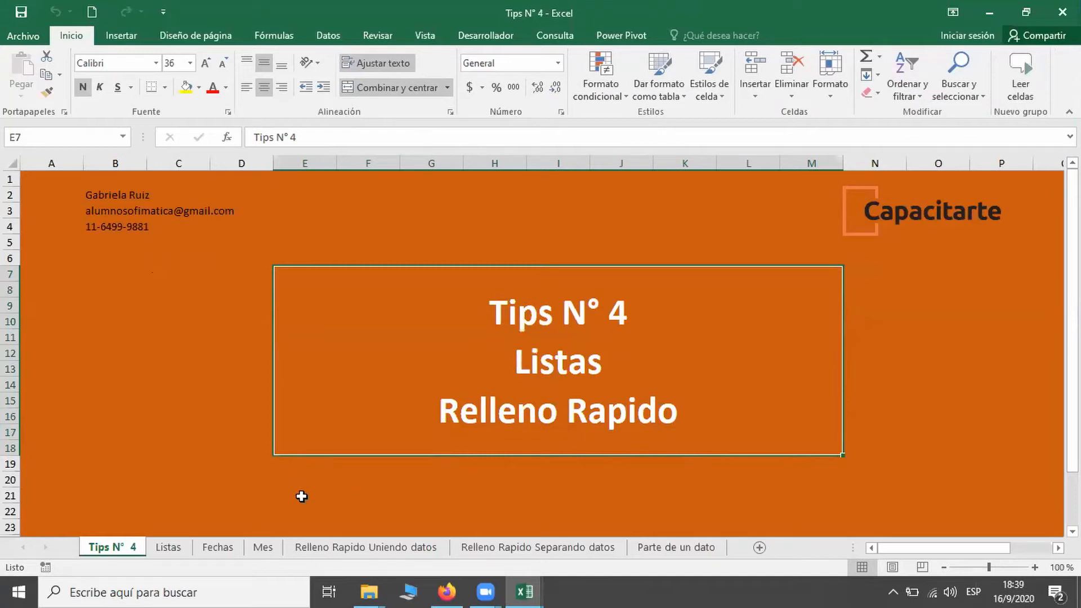
left_click(169, 548)
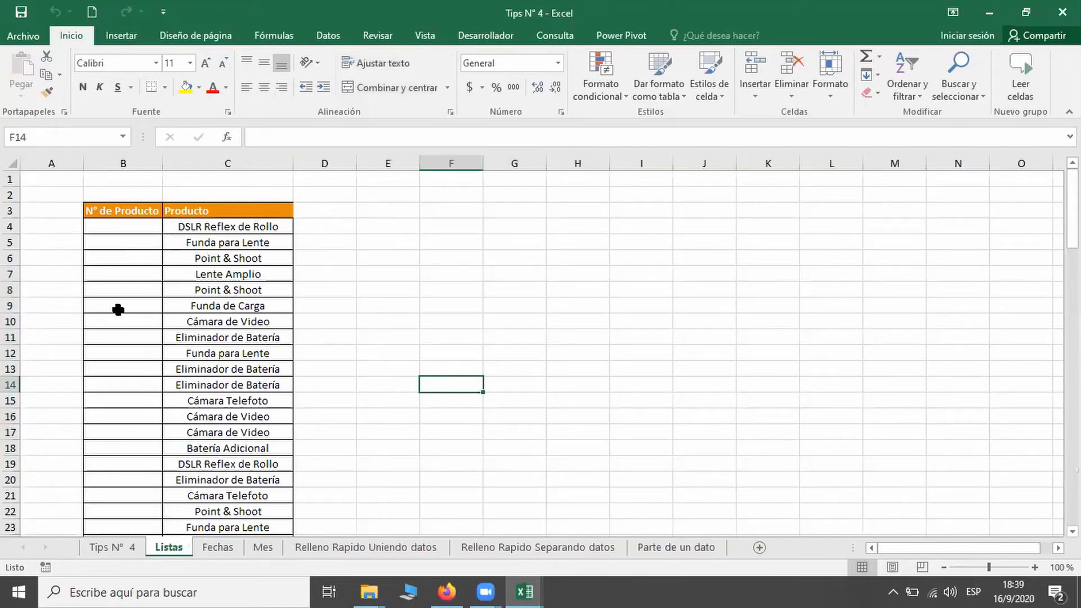
Enter 1 in B4 under N° de Producto, fill down to B12 with Serie de relleno, and clear the numbers.
left_click(125, 227)
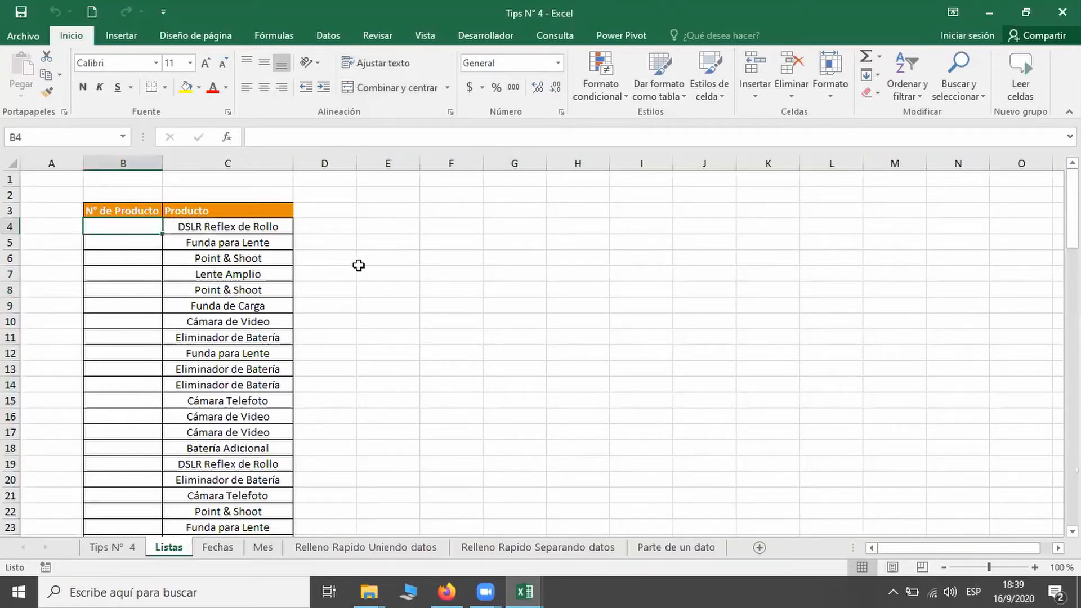
type("1")
key("Return")
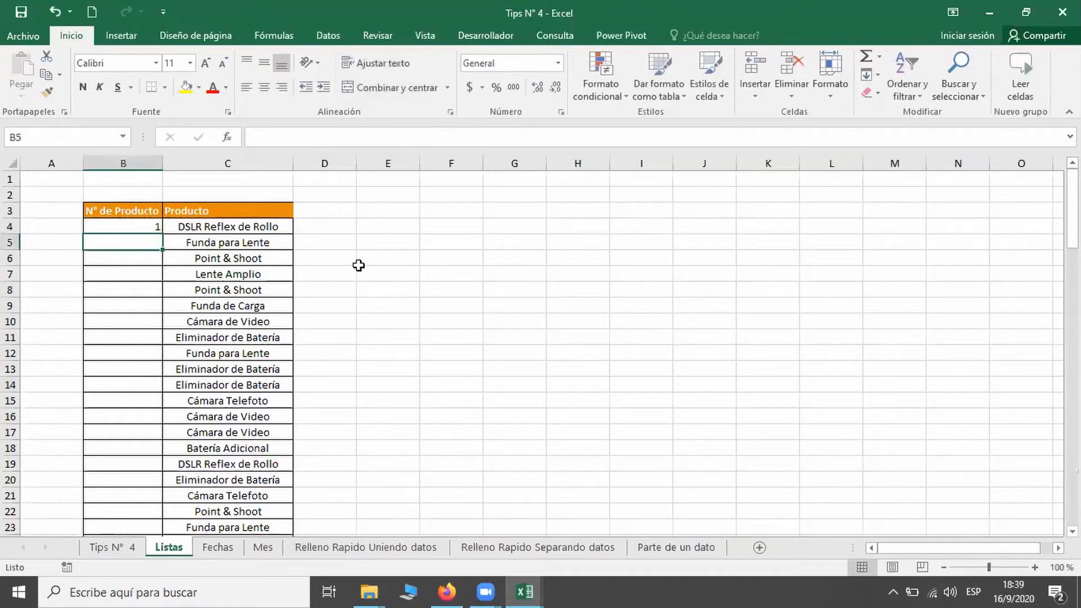
left_click(111, 226)
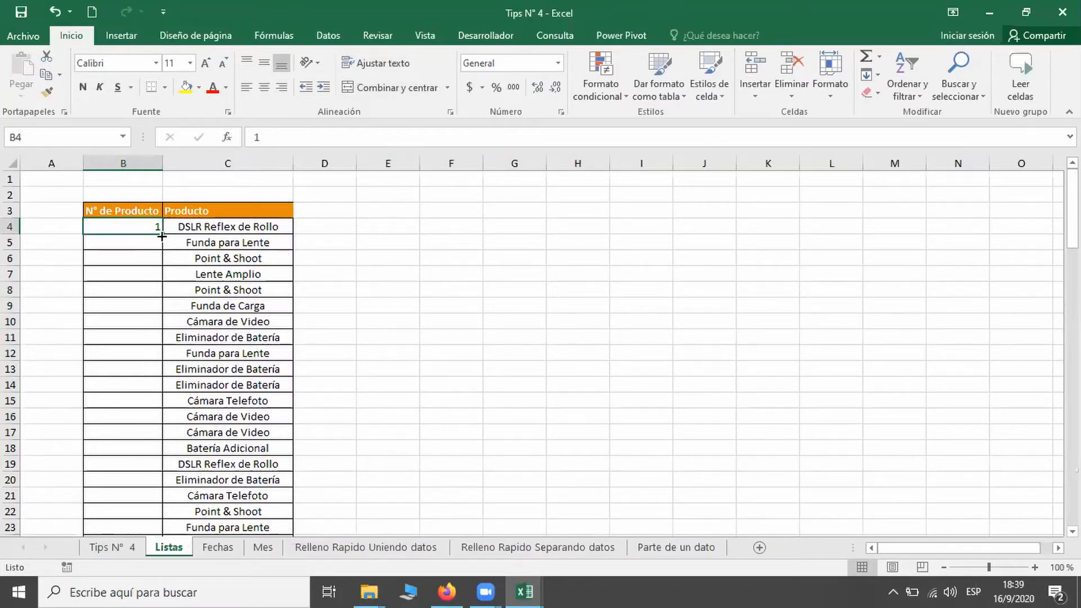
left_click_drag(162, 236, 145, 354)
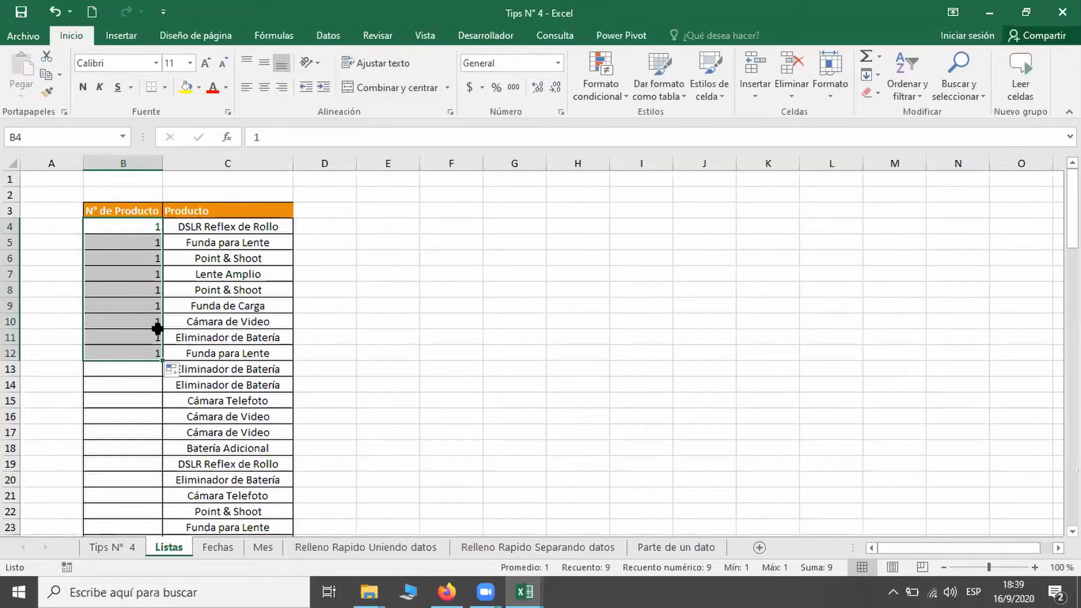
left_click(177, 369)
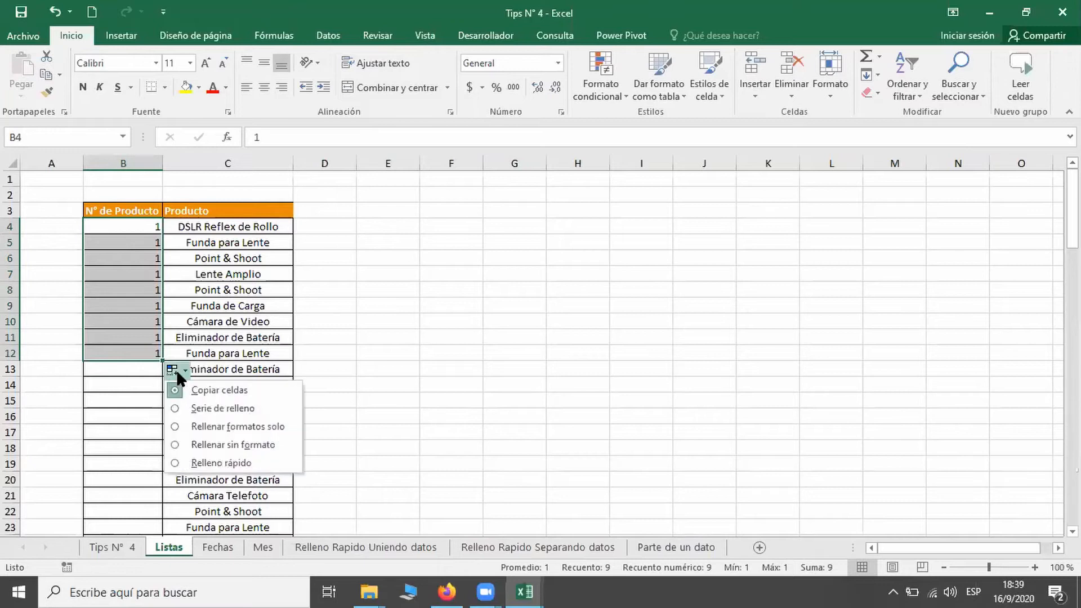
left_click(208, 409)
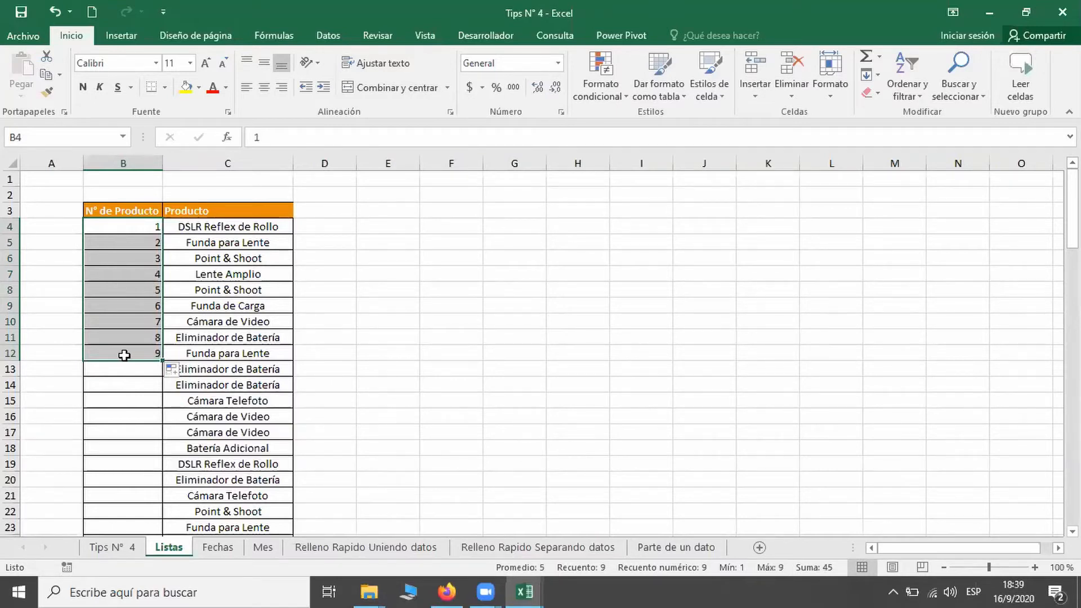
key("Delete")
Enter 1 and 2 in B4 and B5, extend the sequence down to B16, and clear B4:B17.
left_click(121, 225)
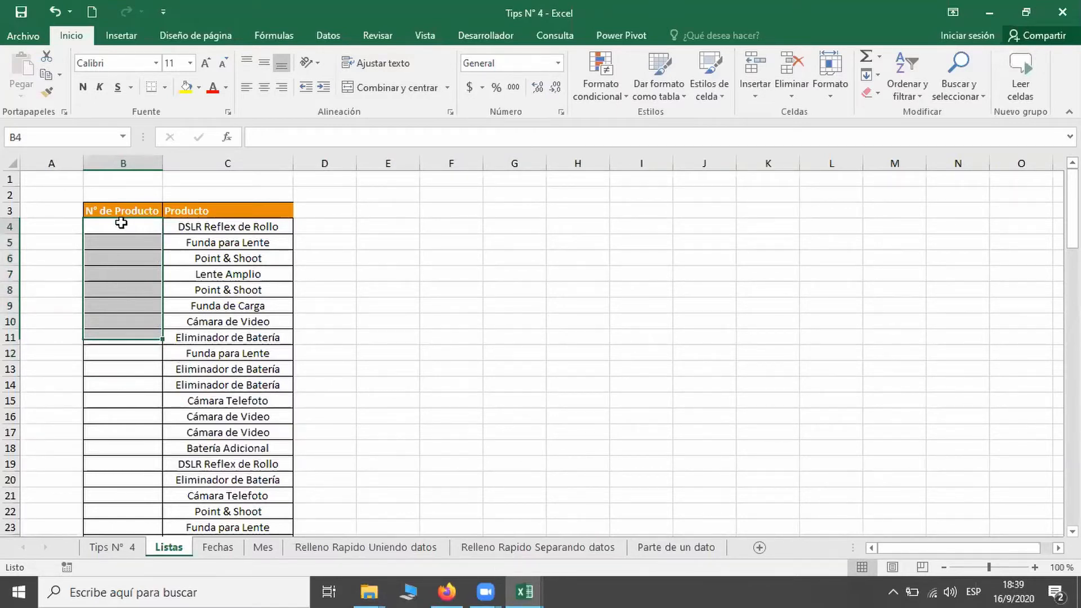
type("1")
key("Return")
type("2")
key("Return")
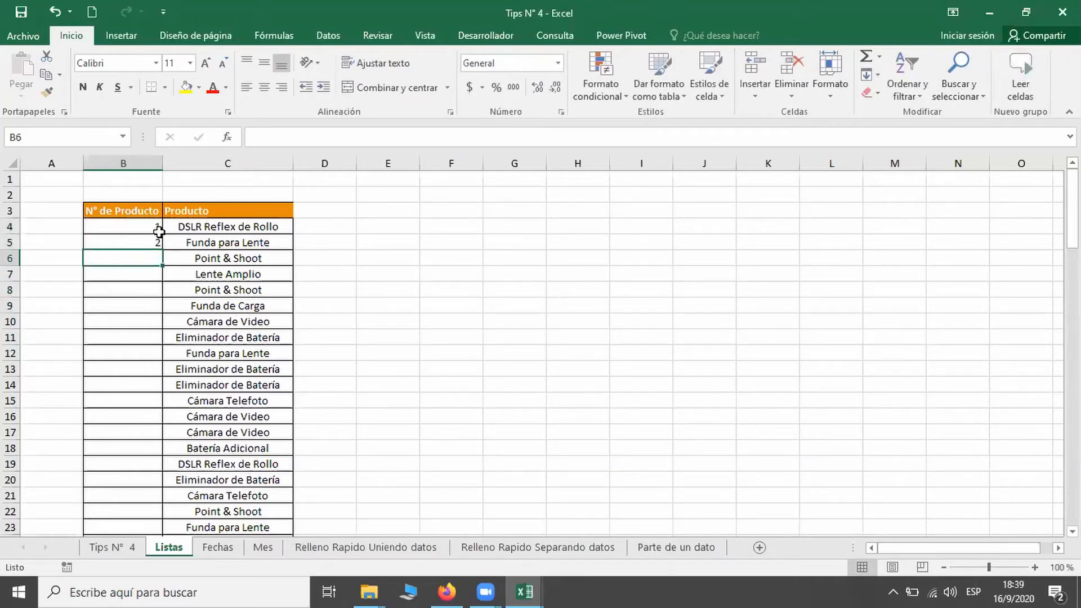
left_click_drag(122, 226, 152, 421)
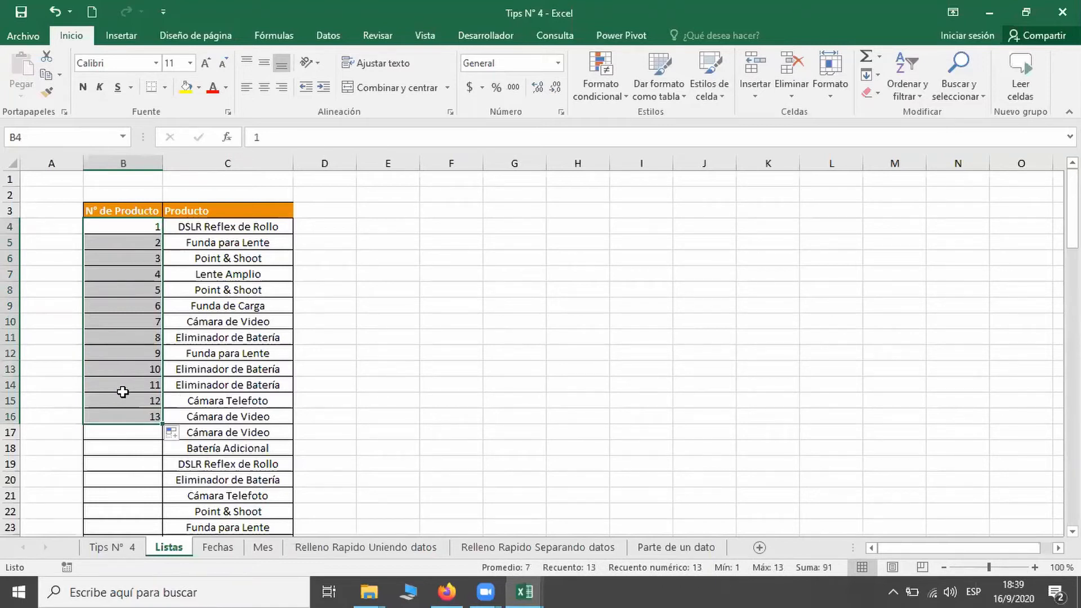
left_click_drag(130, 230, 124, 436)
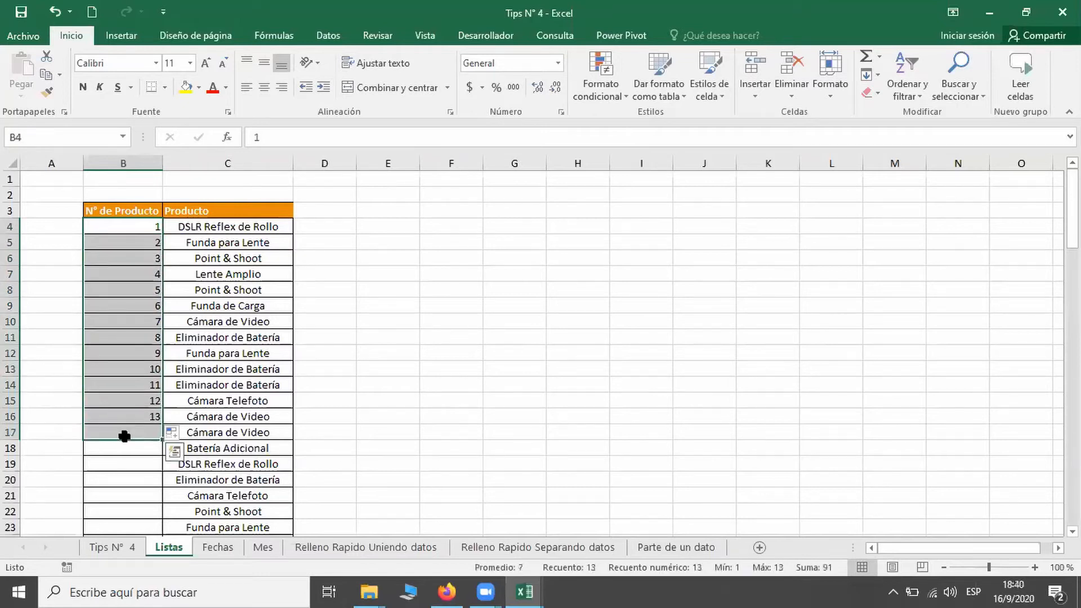
key("Delete")
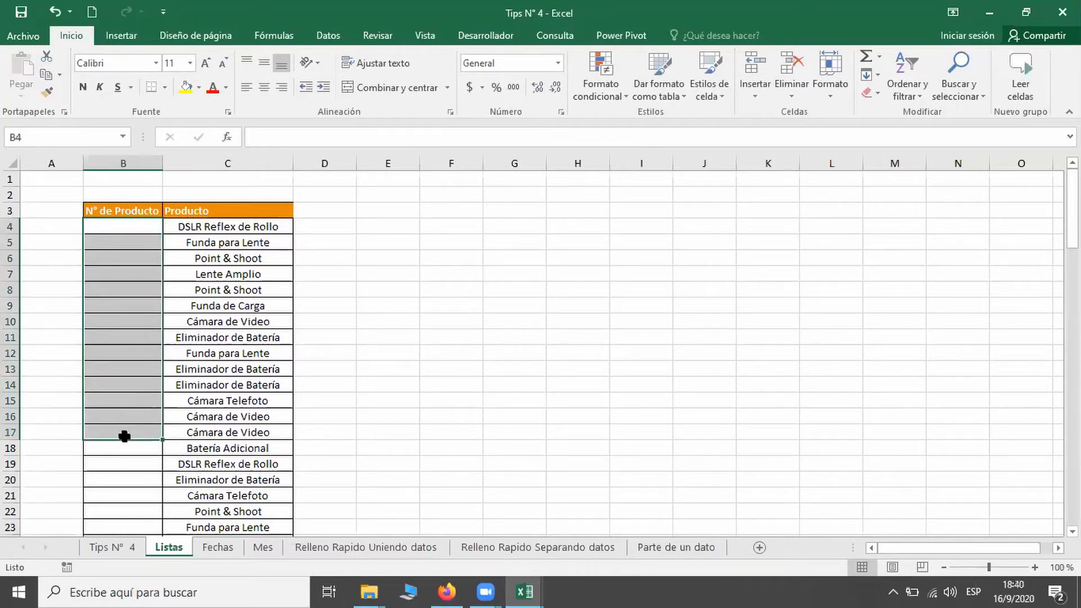
Enter 1 in B4, fill B4:B17 with a consecutive series from that single number, and clear the range.
left_click(126, 229)
type("1")
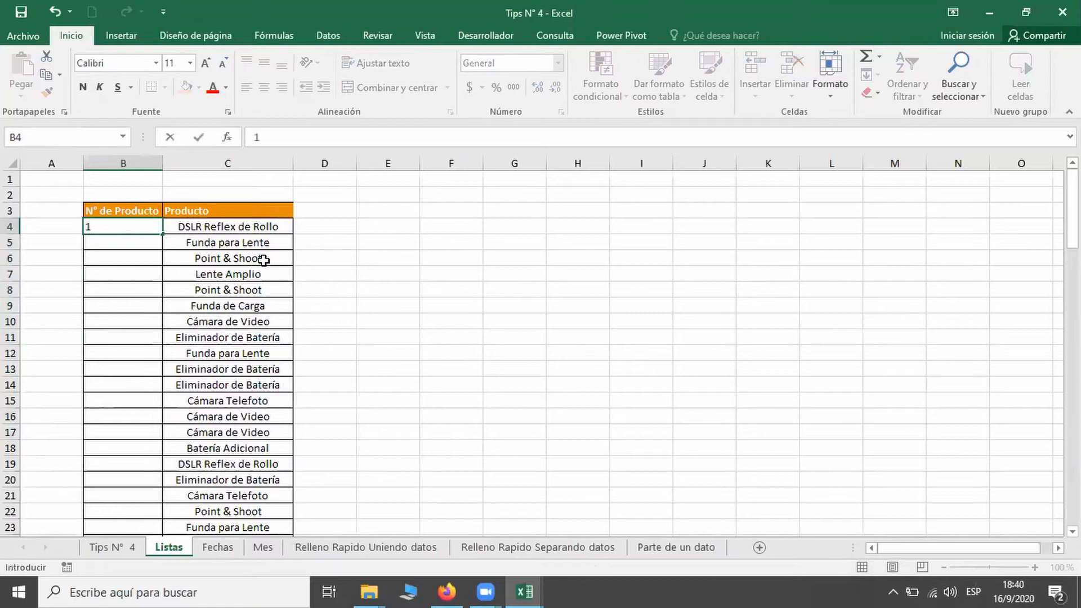
key("Return")
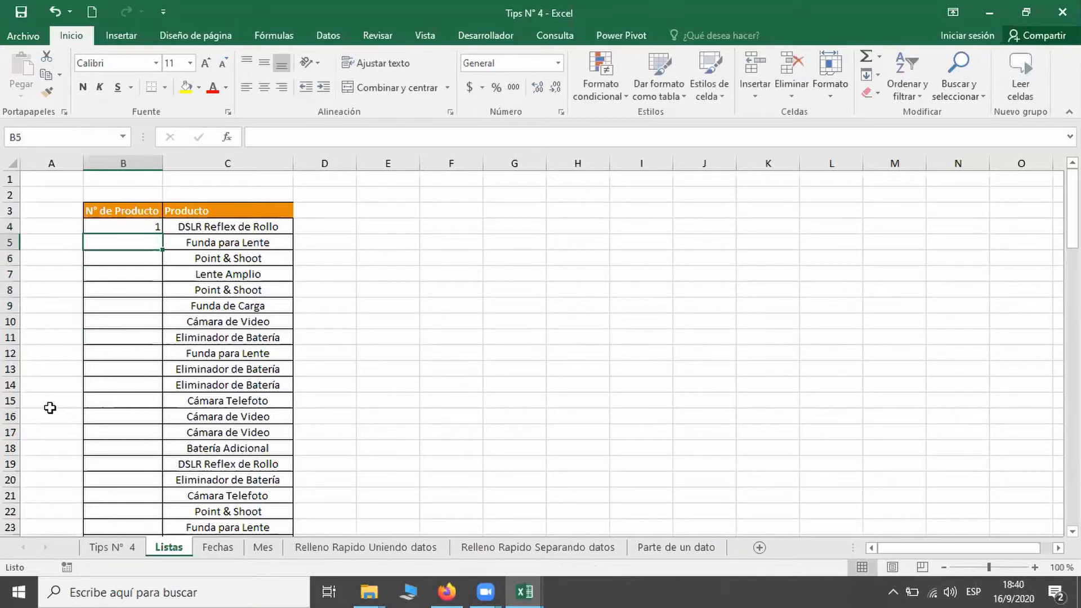
left_click(149, 225)
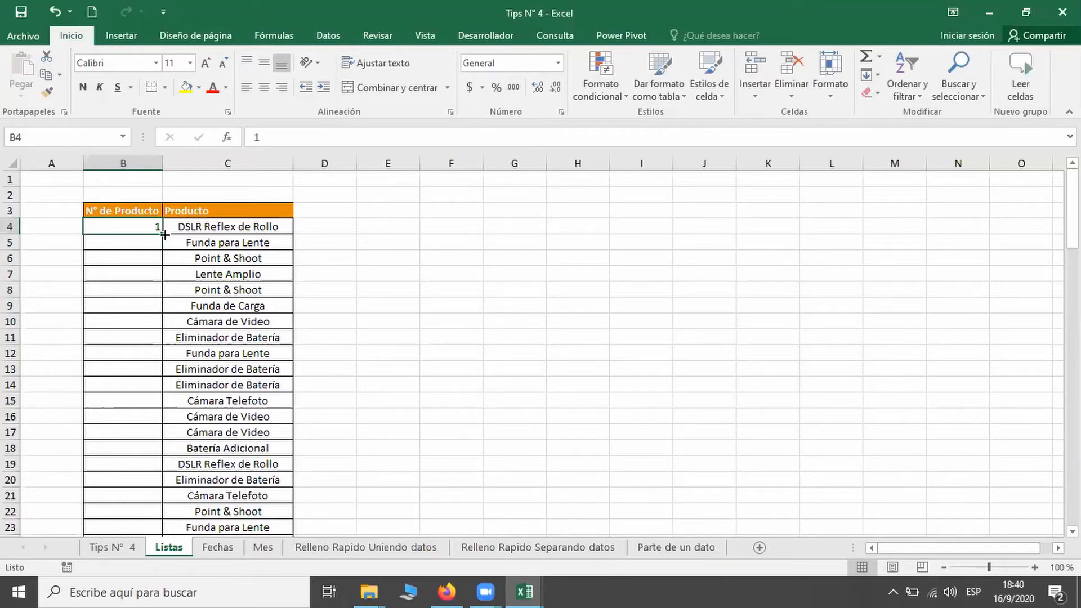
left_click_drag(165, 232, 125, 442)
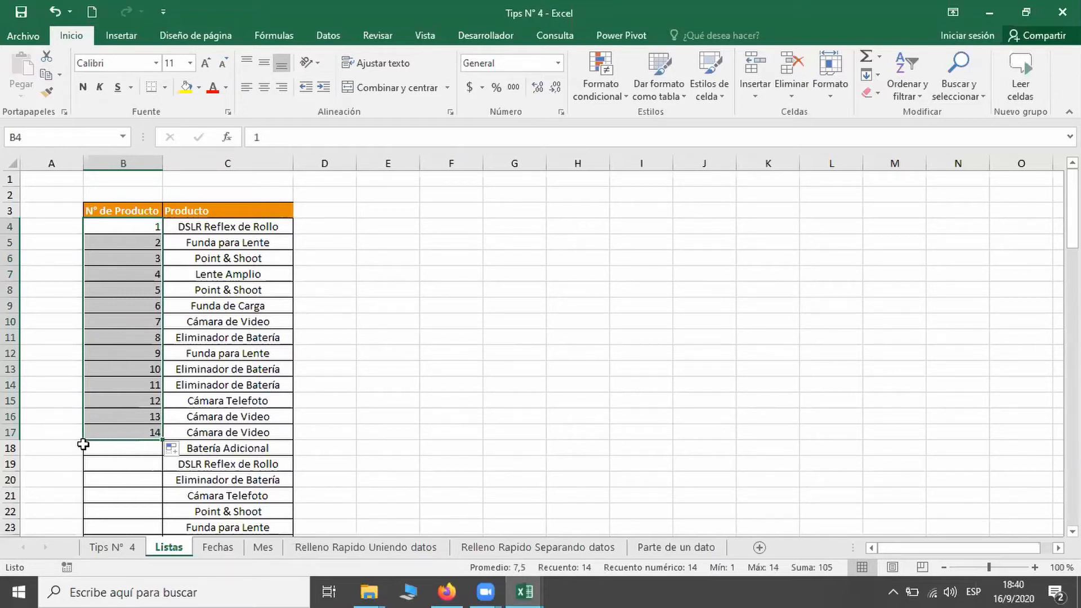
key("Delete")
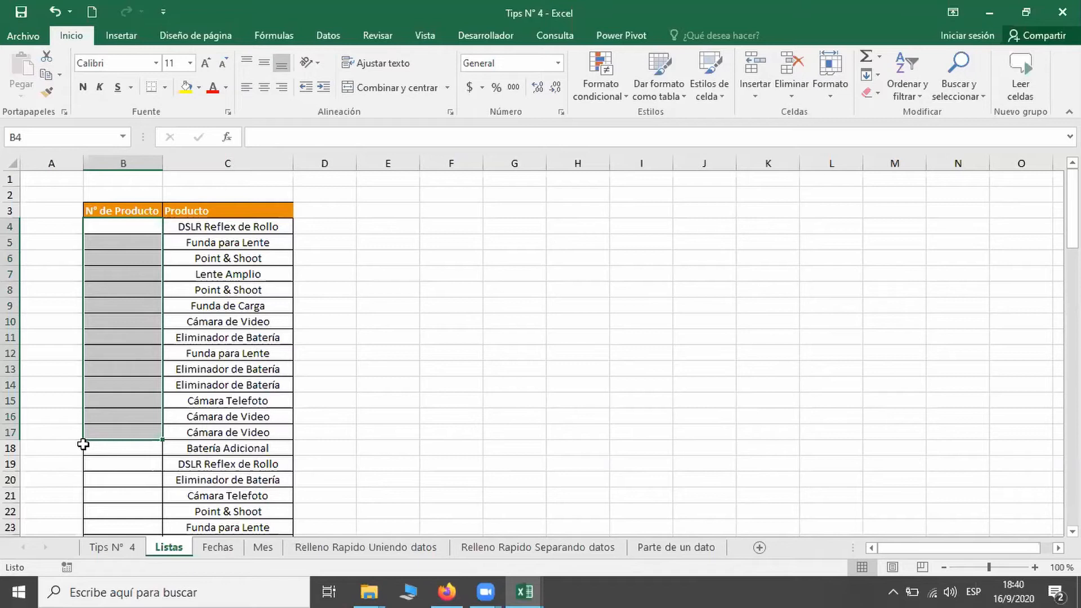
Enter 1 and 2 in B4 and B5 and auto-fill the numbering down to the last product row, B102.
left_click(137, 232)
type("1")
key("Return")
type("2")
key("Return")
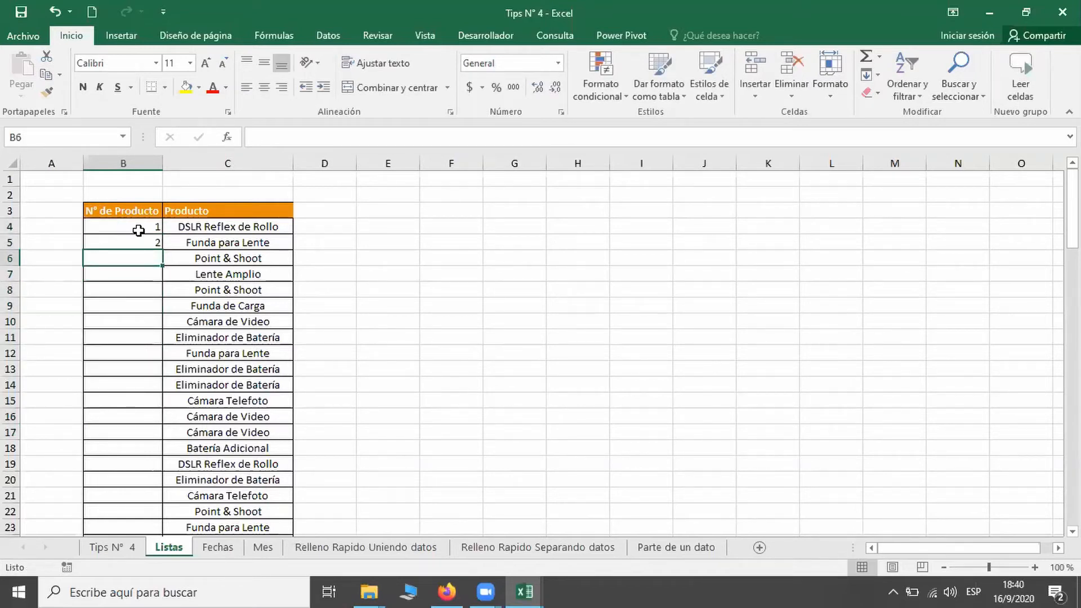
left_click_drag(138, 230, 140, 243)
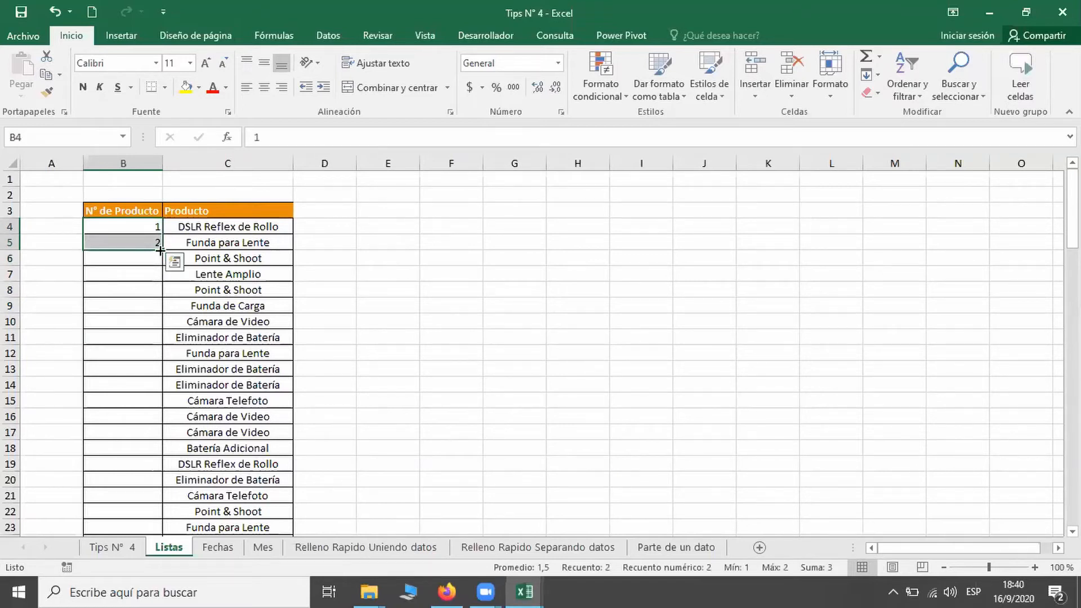
double_click(160, 250)
scroll(160, 252, "down", 13)
scroll(160, 354, "down", 16)
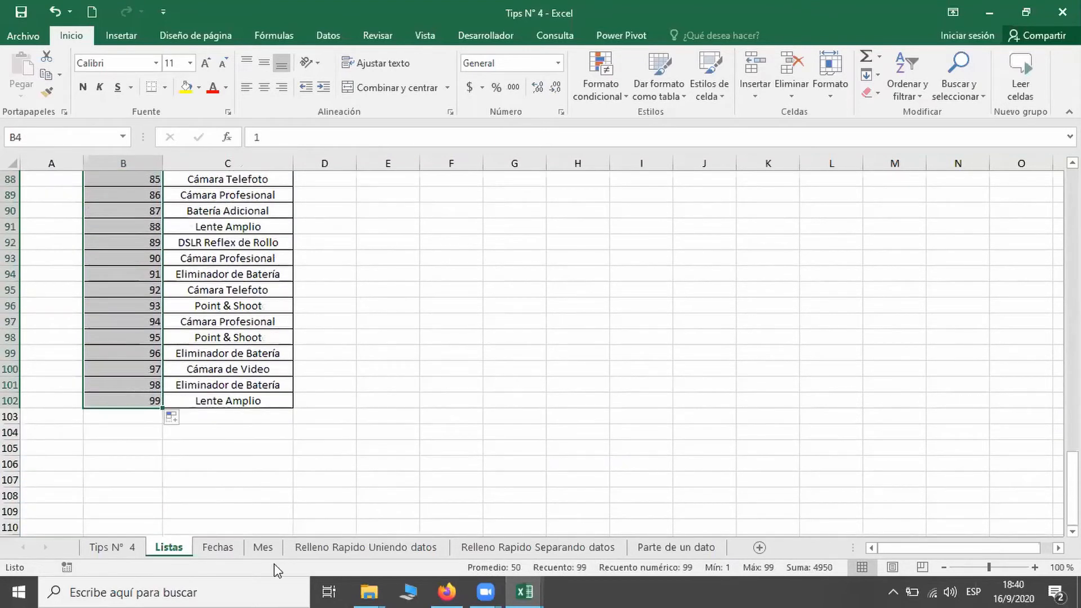
scroll(242, 336, "up", 13)
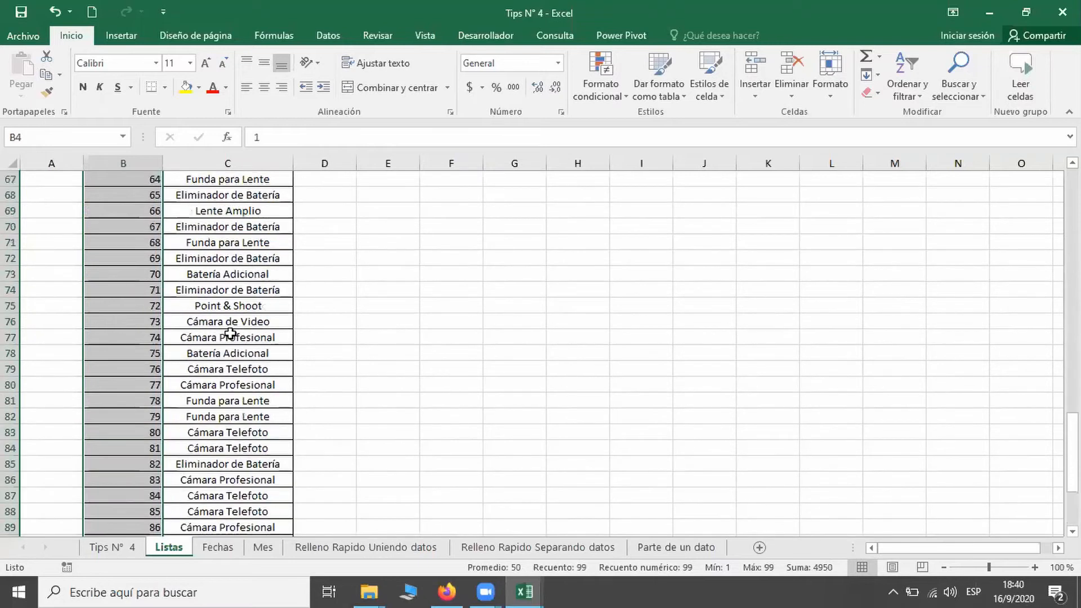
scroll(230, 334, "up", 14)
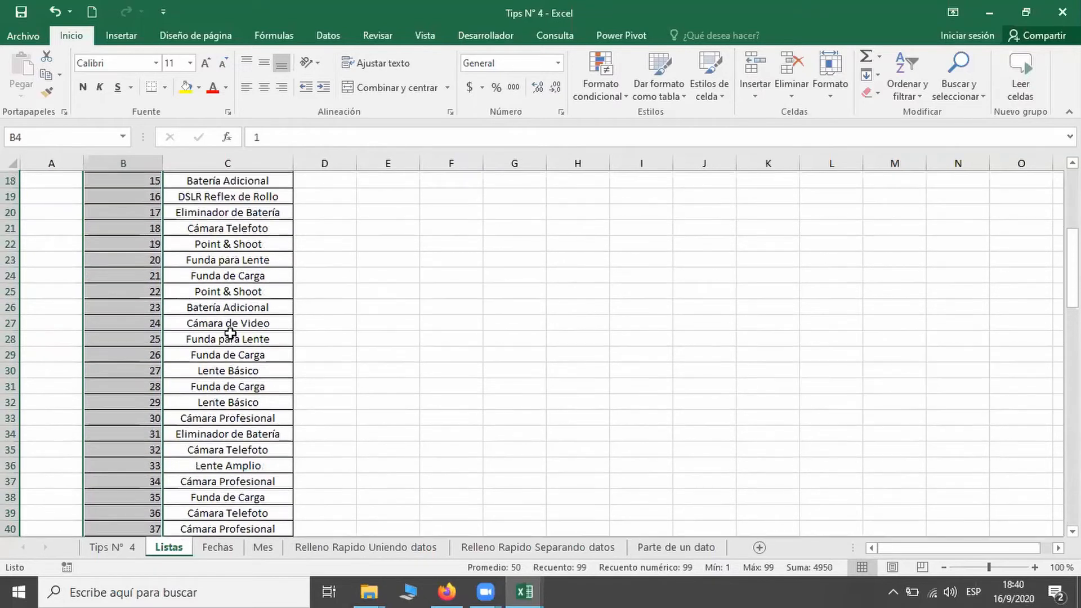
scroll(230, 334, "up", 2)
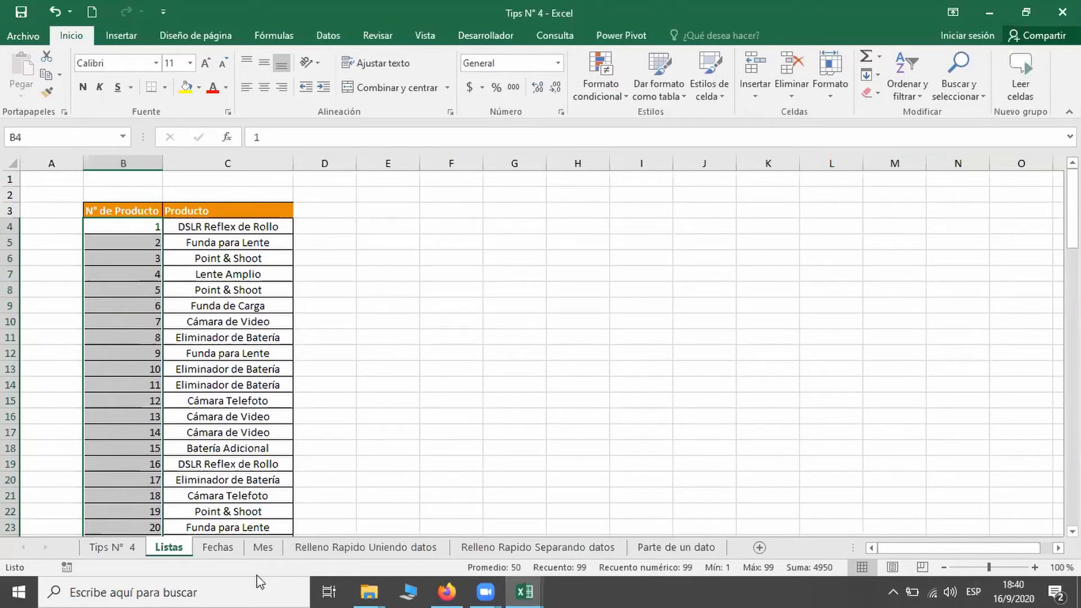
On the Fechas sheet, extend the date in B4 day by day down to B14, and clear the filled dates below B4.
left_click(215, 549)
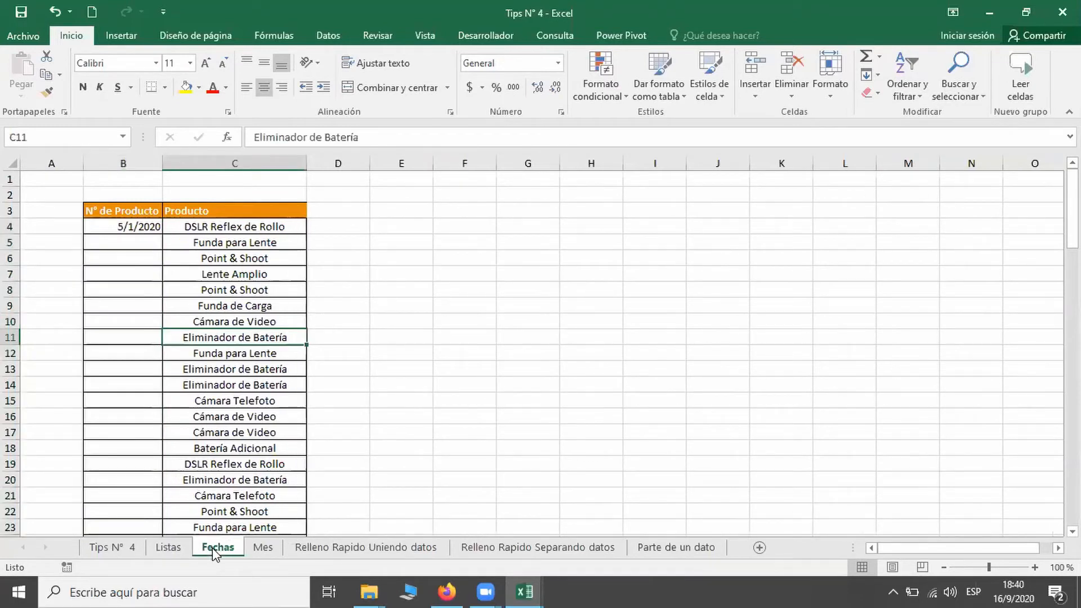
left_click(142, 225)
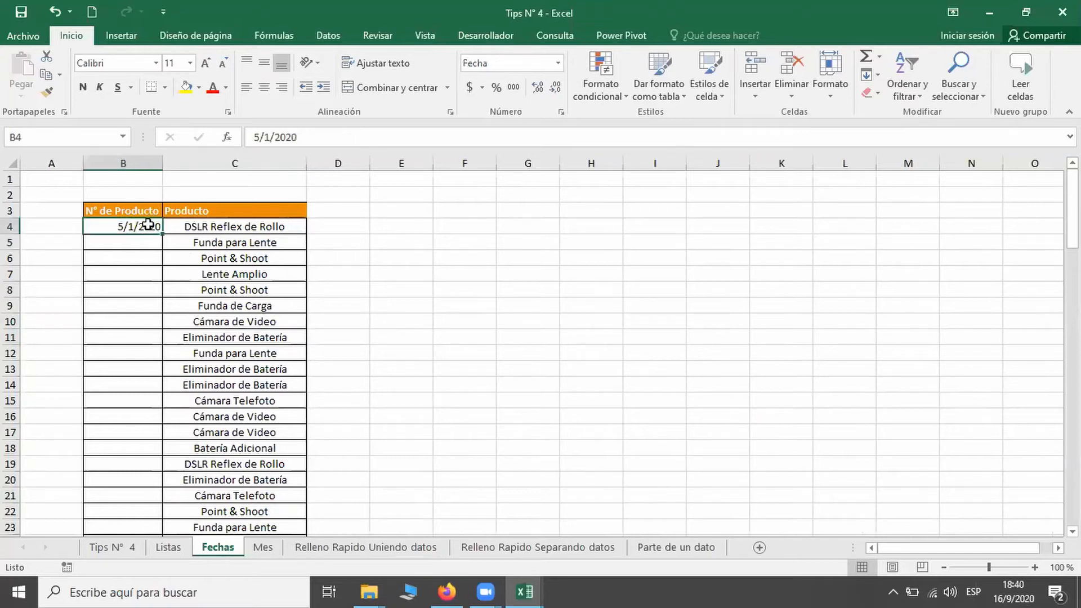
left_click_drag(163, 236, 151, 390)
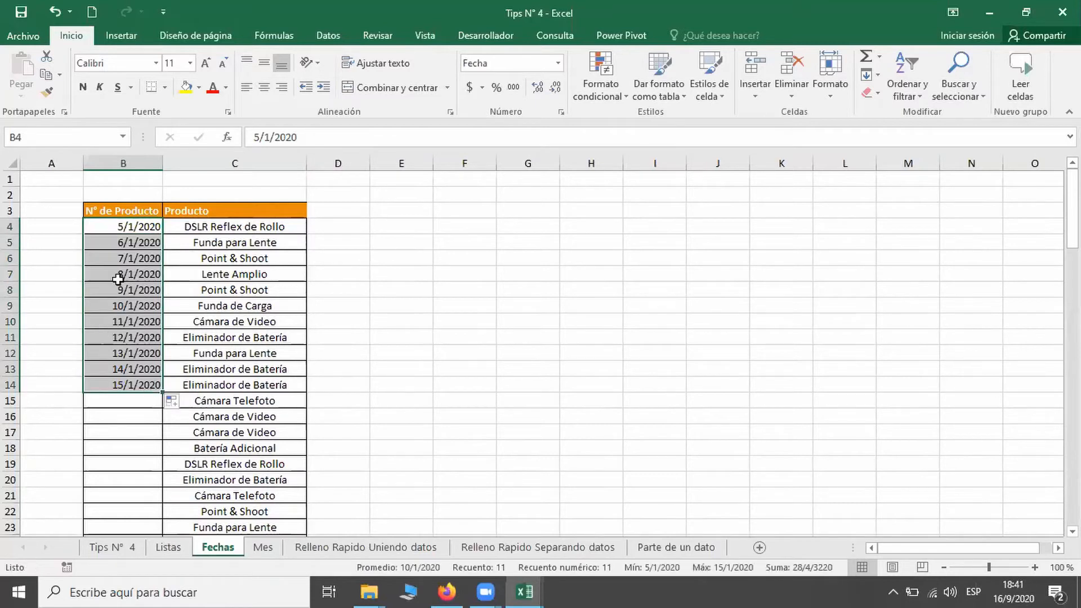
left_click_drag(124, 248, 121, 400)
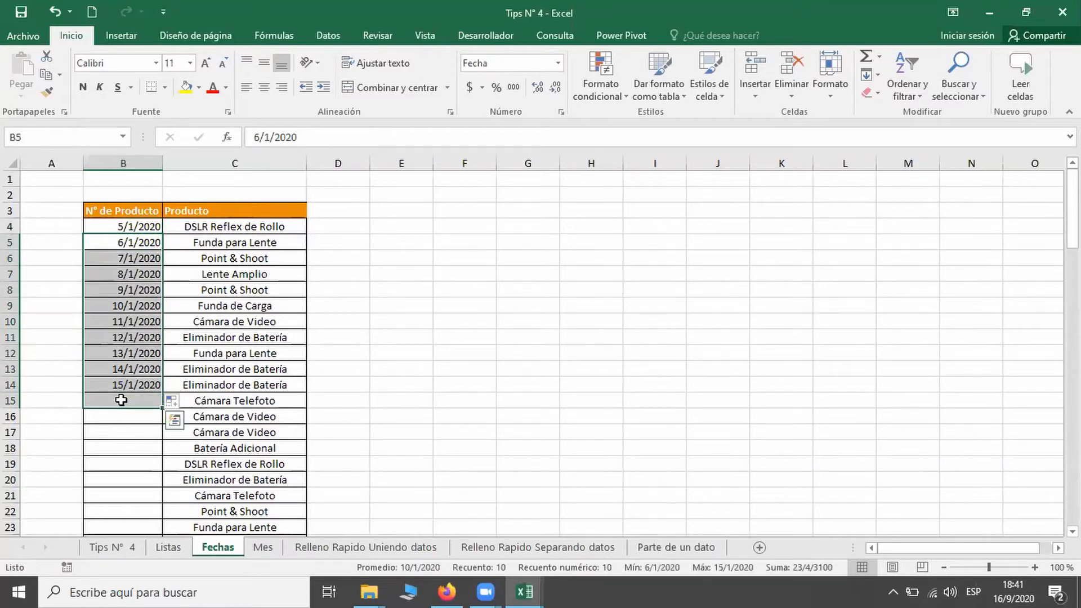
key("Delete")
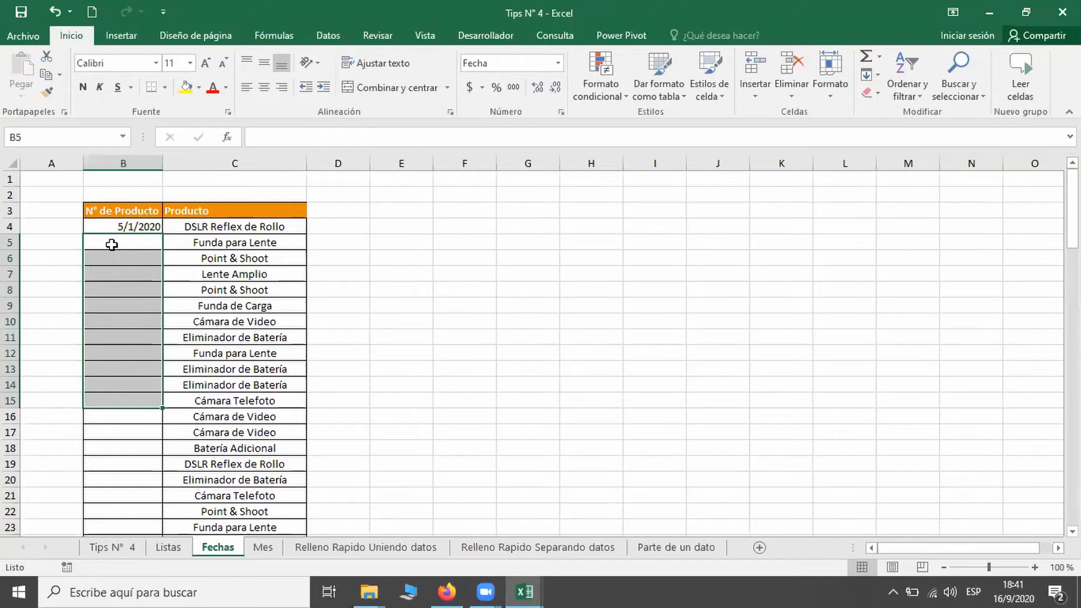
Enter 07/01/2020 in B5 and auto-fill the two-day date series from B4:B5 down to the end of the product list.
left_click(113, 244)
type("07")
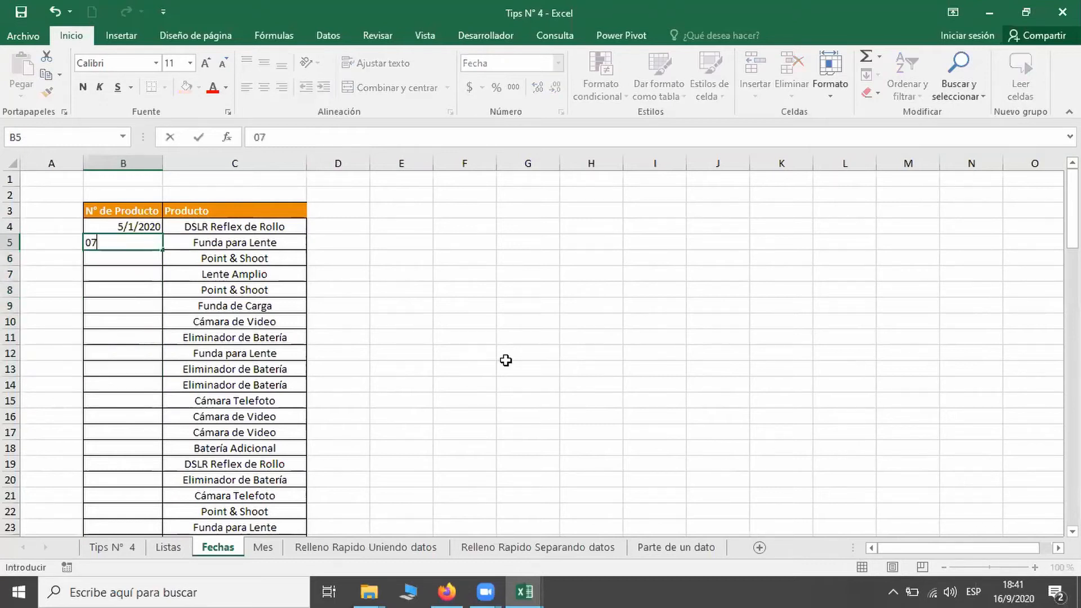
type("/01/2020")
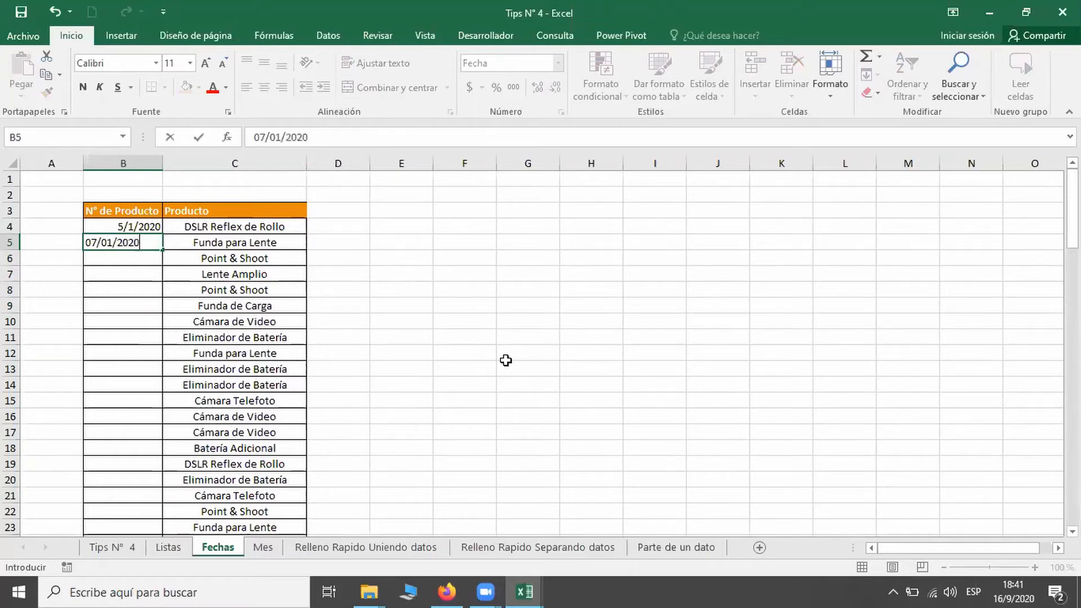
key("Return")
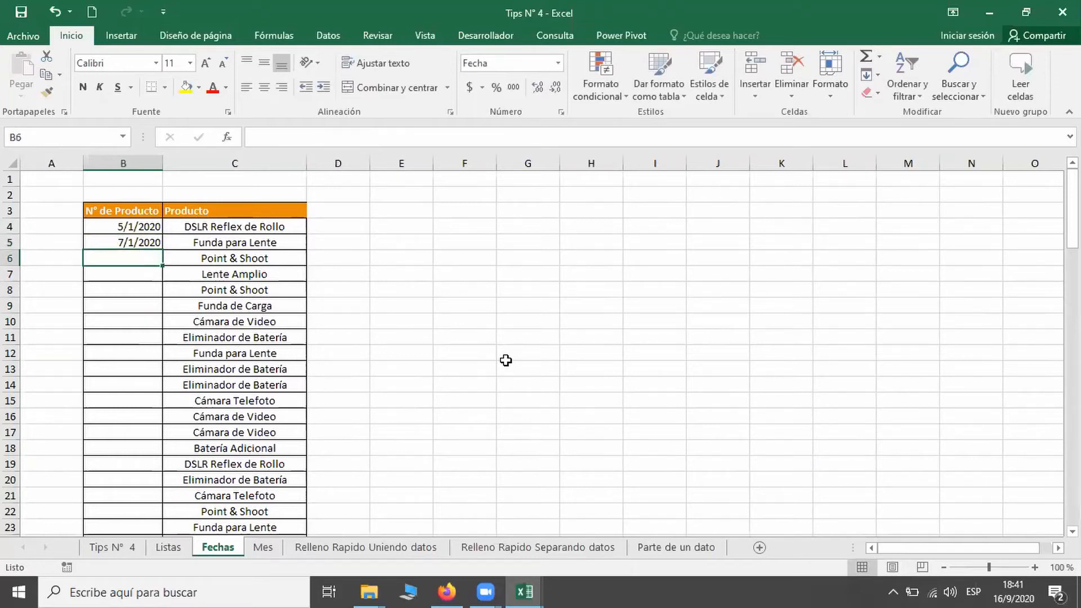
left_click(101, 232)
left_click_drag(100, 232, 99, 242)
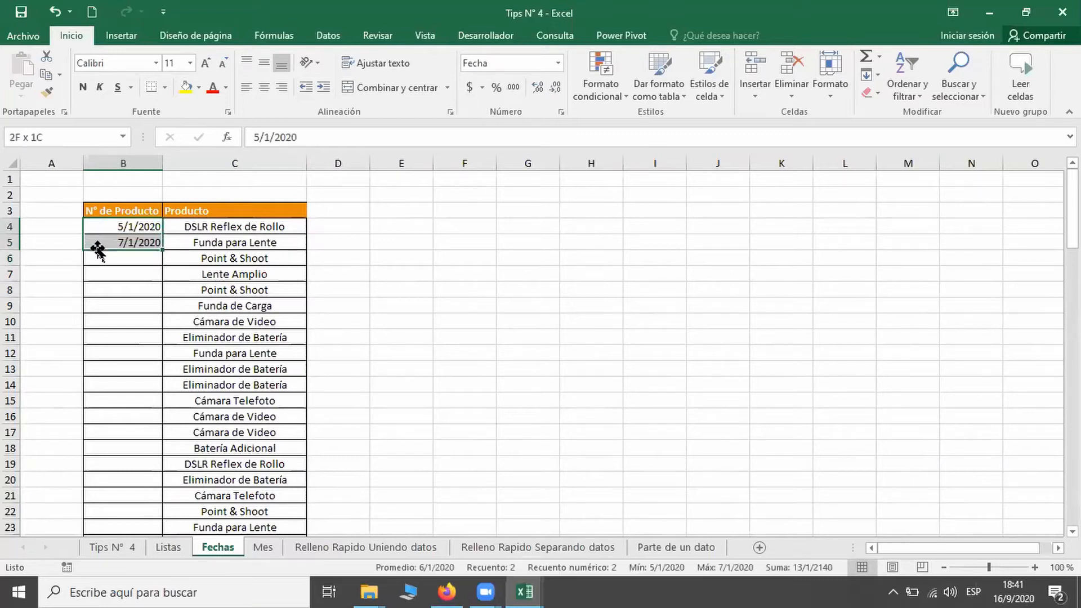
left_click_drag(162, 259, 145, 394)
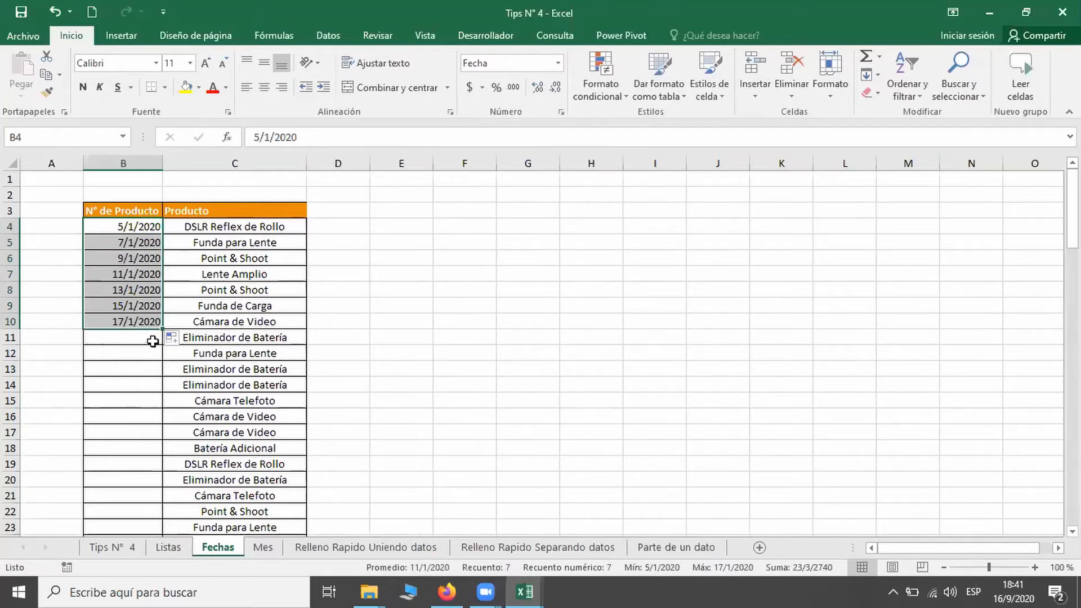
double_click(161, 327)
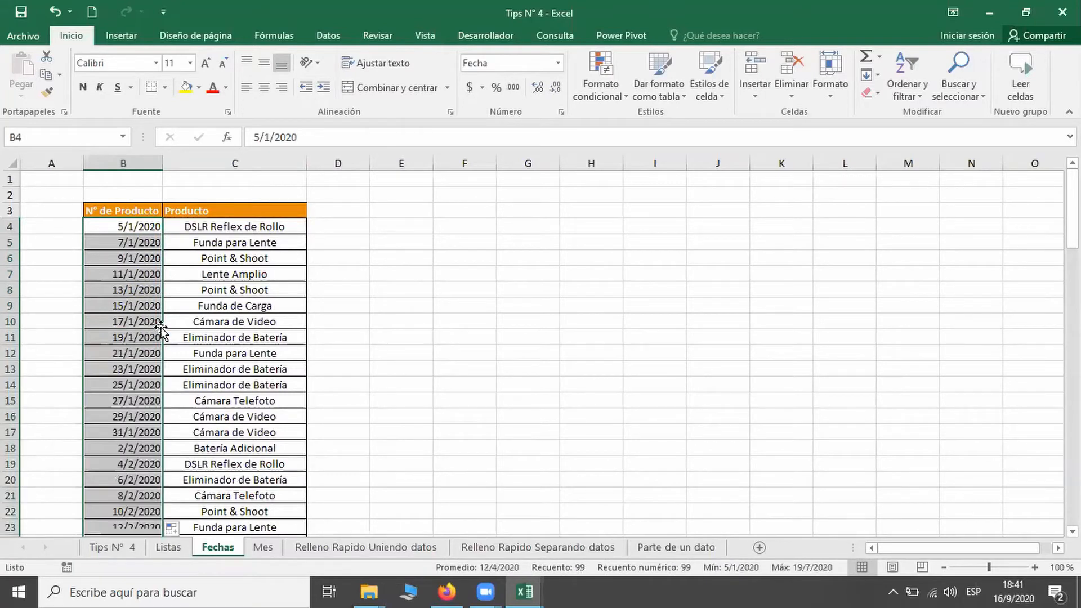
scroll(88, 295, "down", 10)
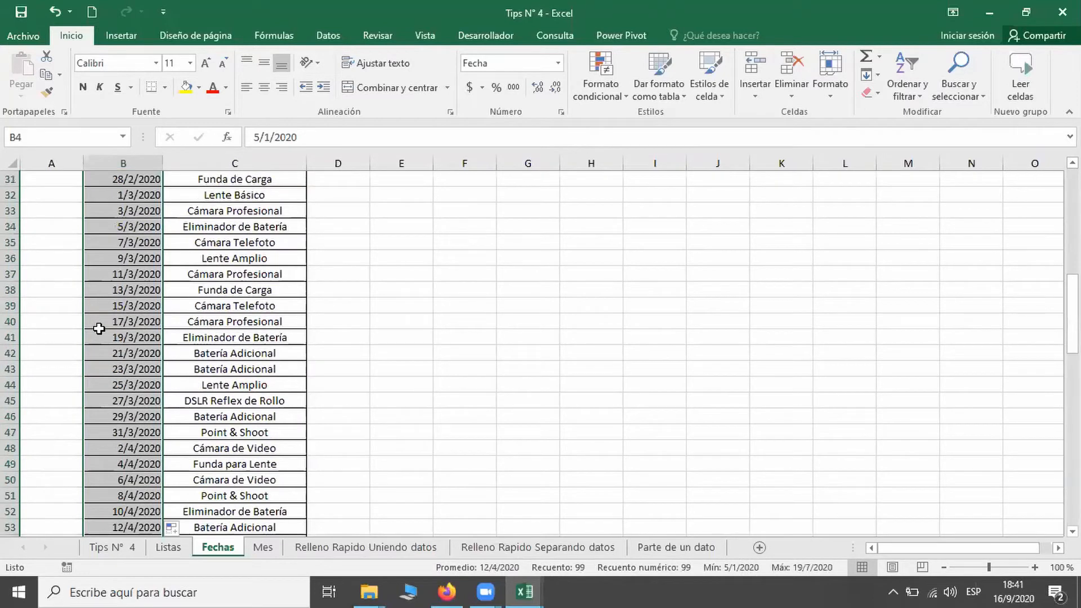
scroll(99, 329, "up", 10)
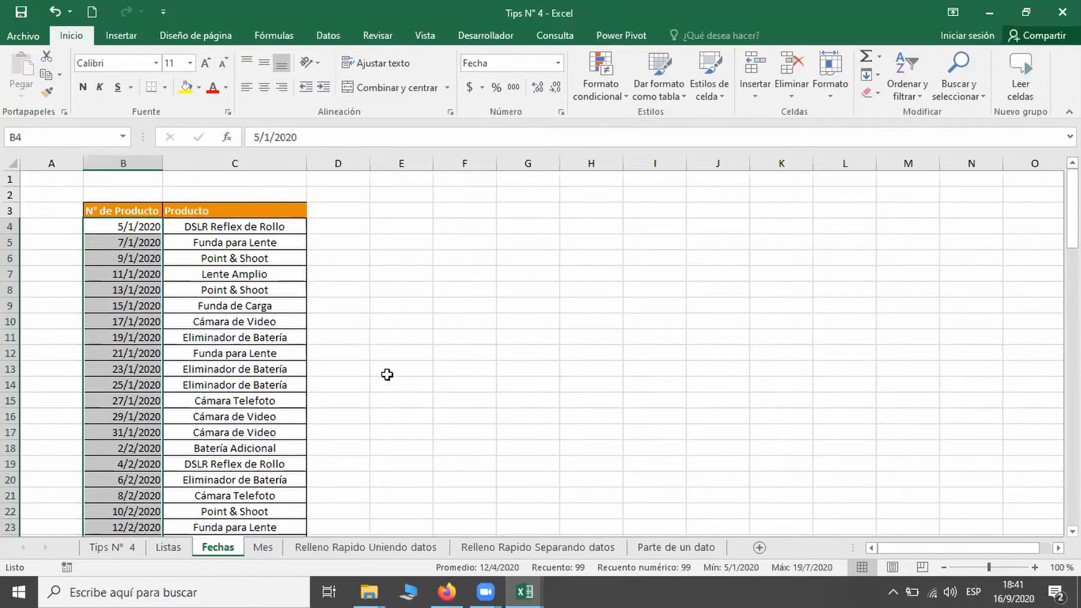
On the Mes sheet, fill the month names across row 3 from Enero in D3 to Diciembre in O3.
left_click(262, 547)
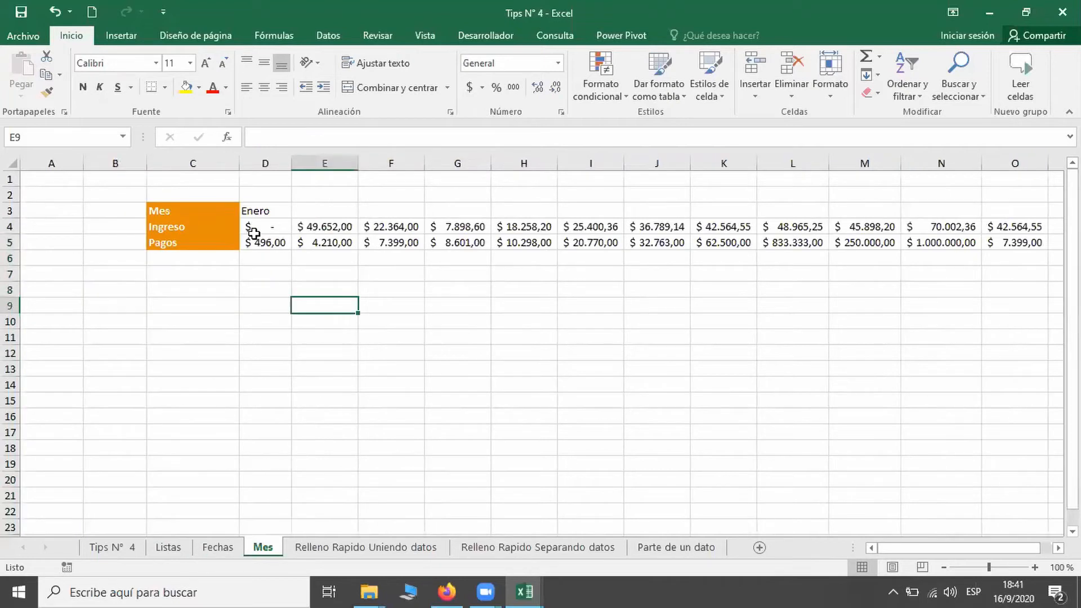
left_click(258, 210)
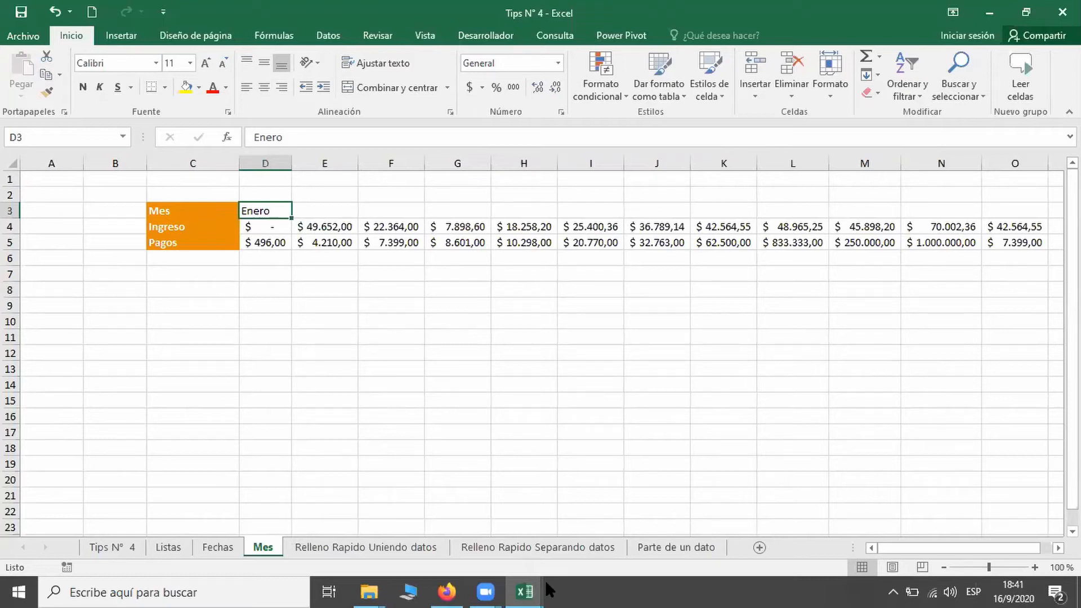
mouse_move(484, 589)
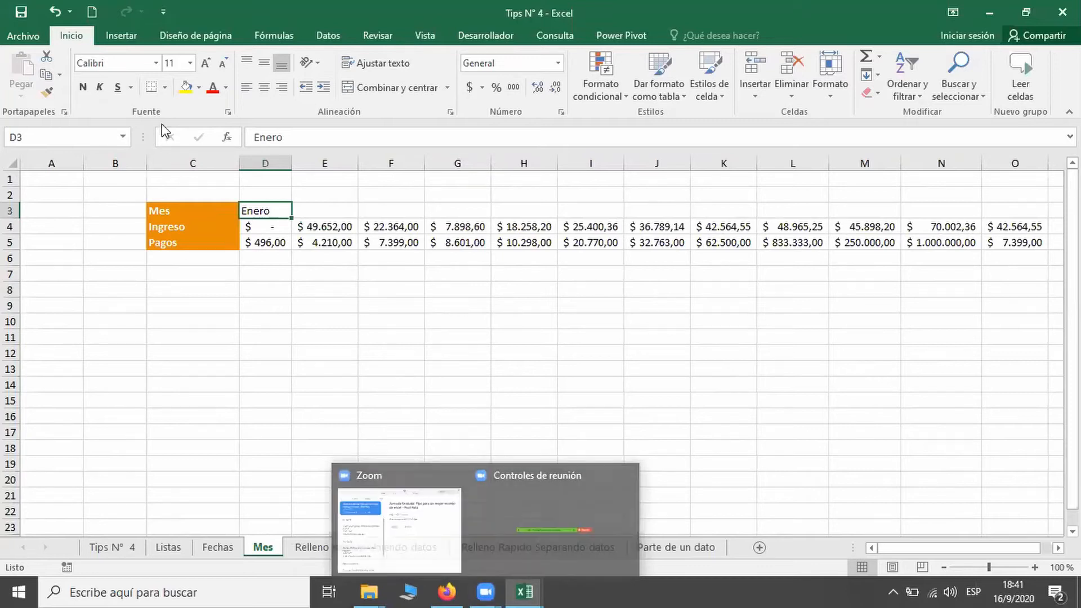
left_click_drag(290, 218, 1051, 214)
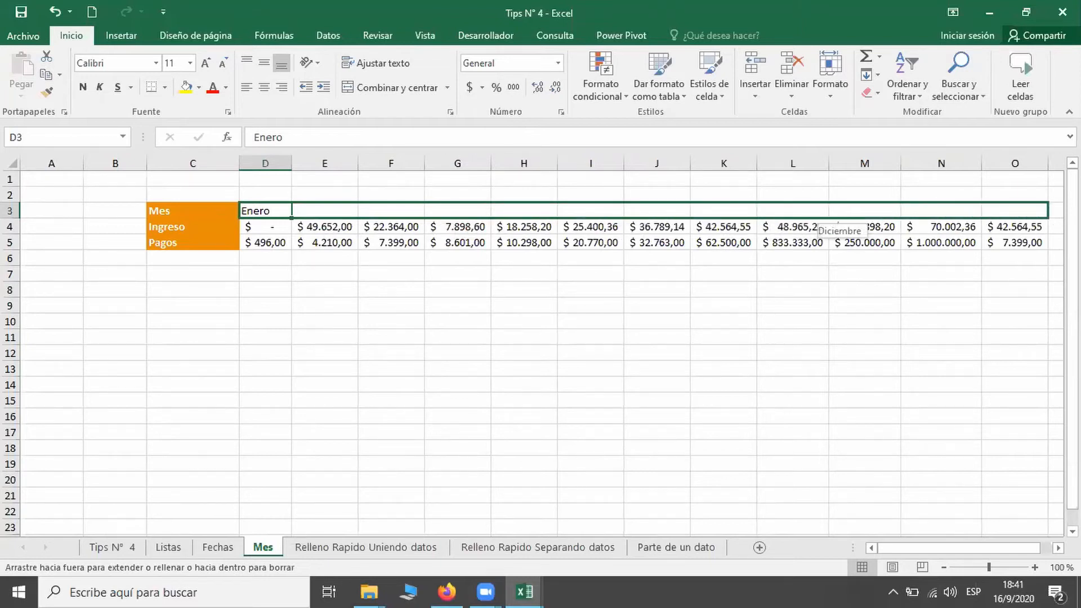
left_click_drag(785, 188, 785, 188)
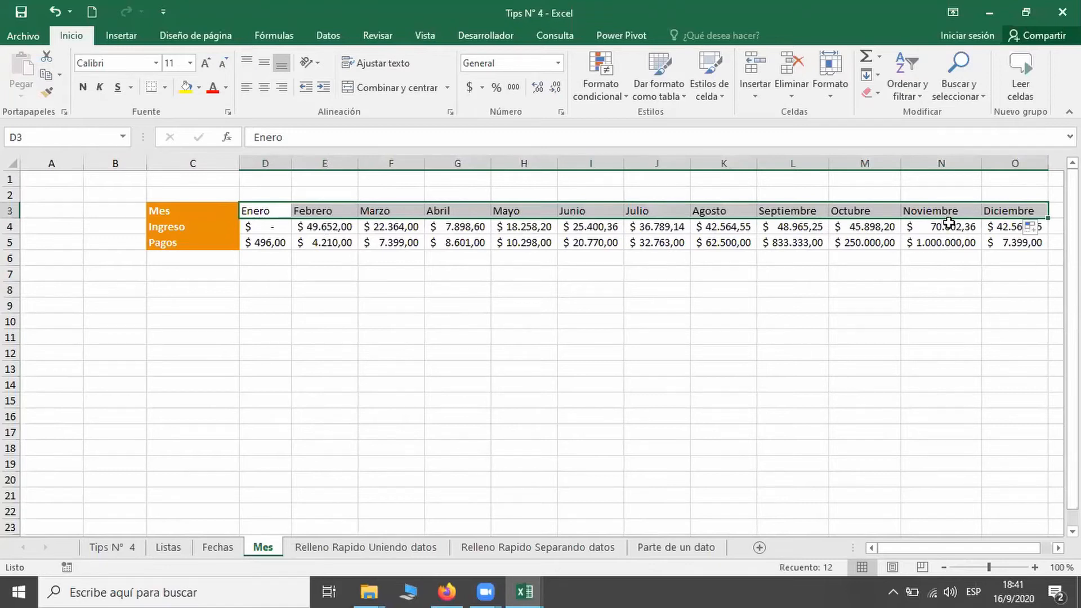
left_click(809, 339)
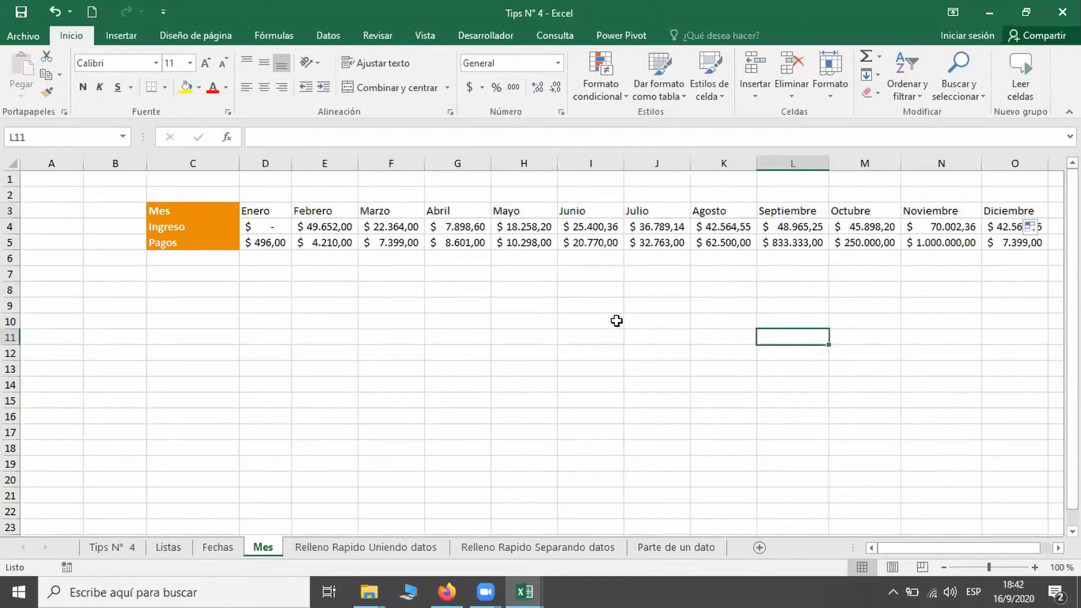
Enter Lunes in D8 and fill the weekday names down to D18.
left_click(268, 293)
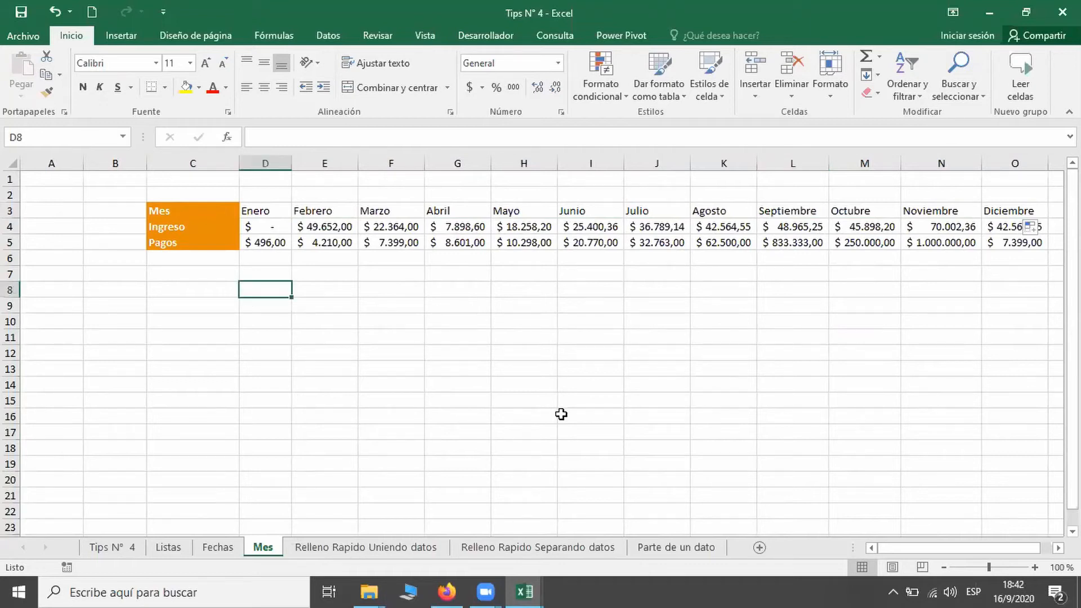
type("Lunes")
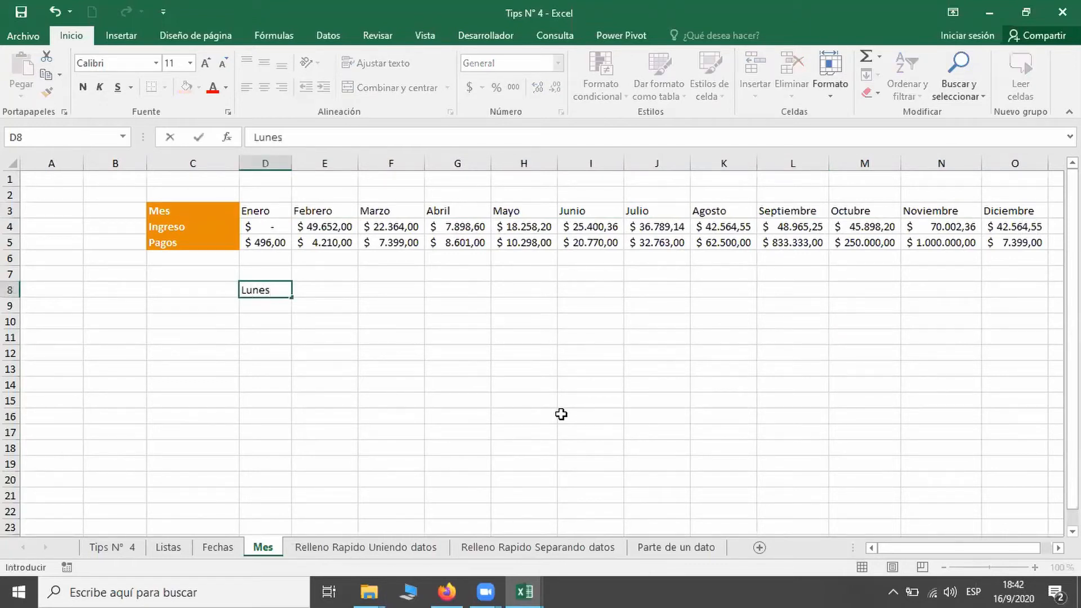
key("Return")
left_click(272, 295)
left_click_drag(291, 297, 275, 460)
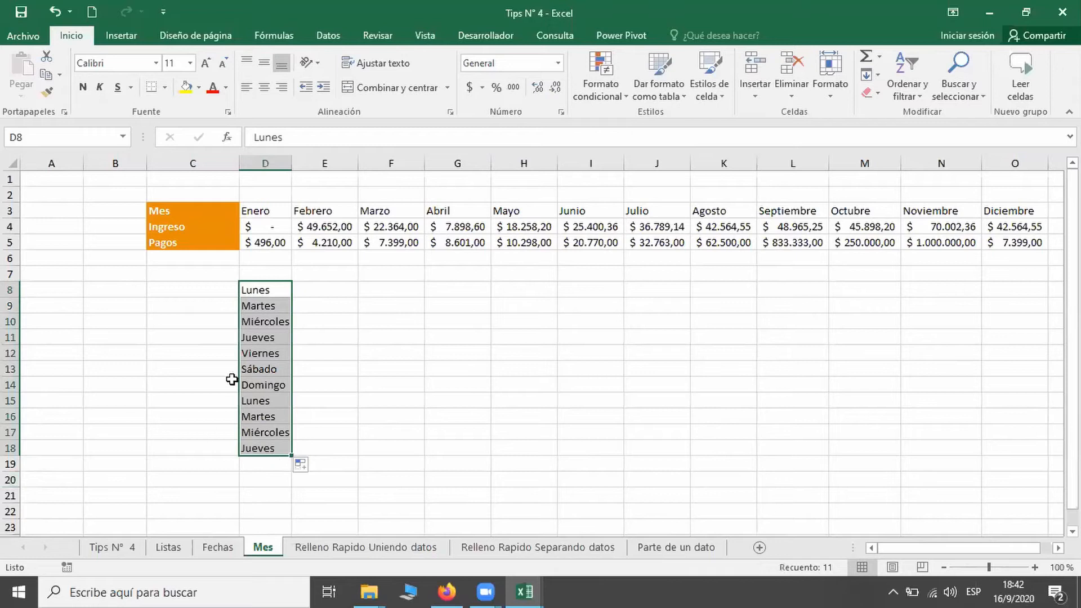
Enter ENE in F8 and fill the abbreviated month names down to F16.
left_click(377, 290)
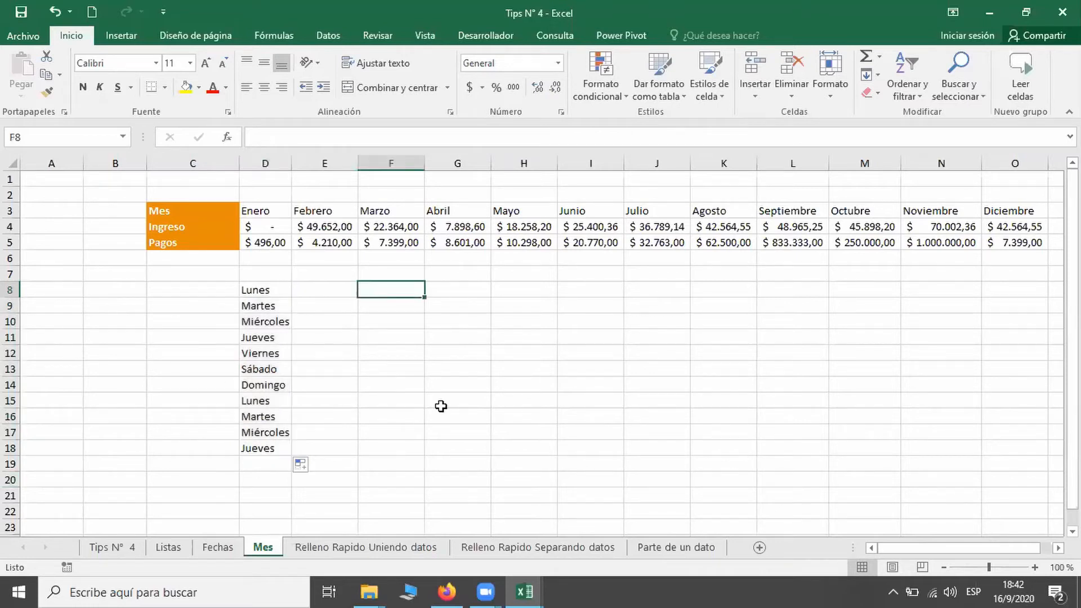
type("ENE")
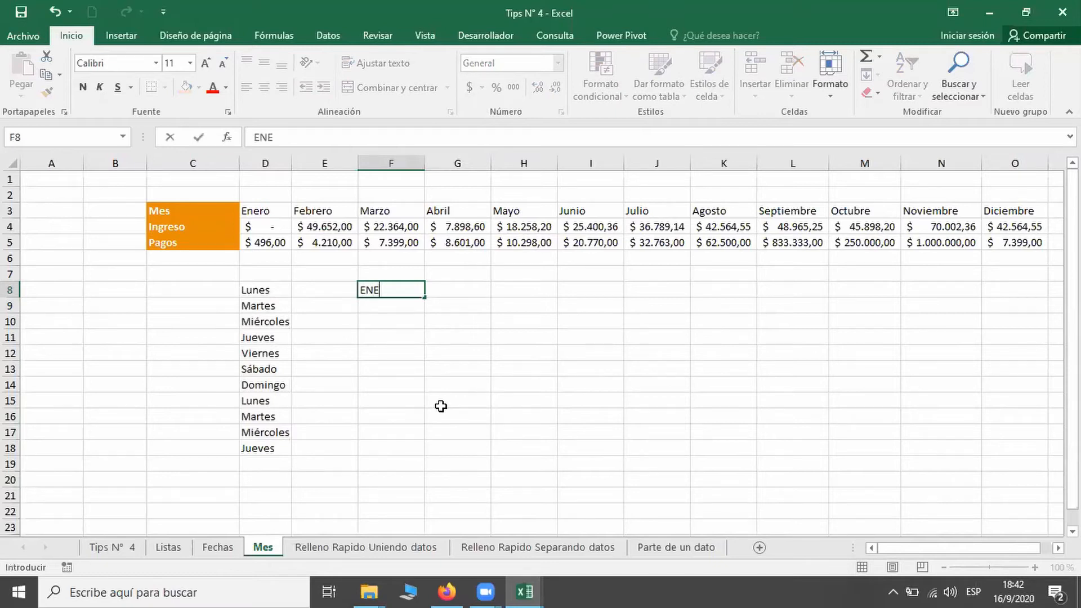
key("Return")
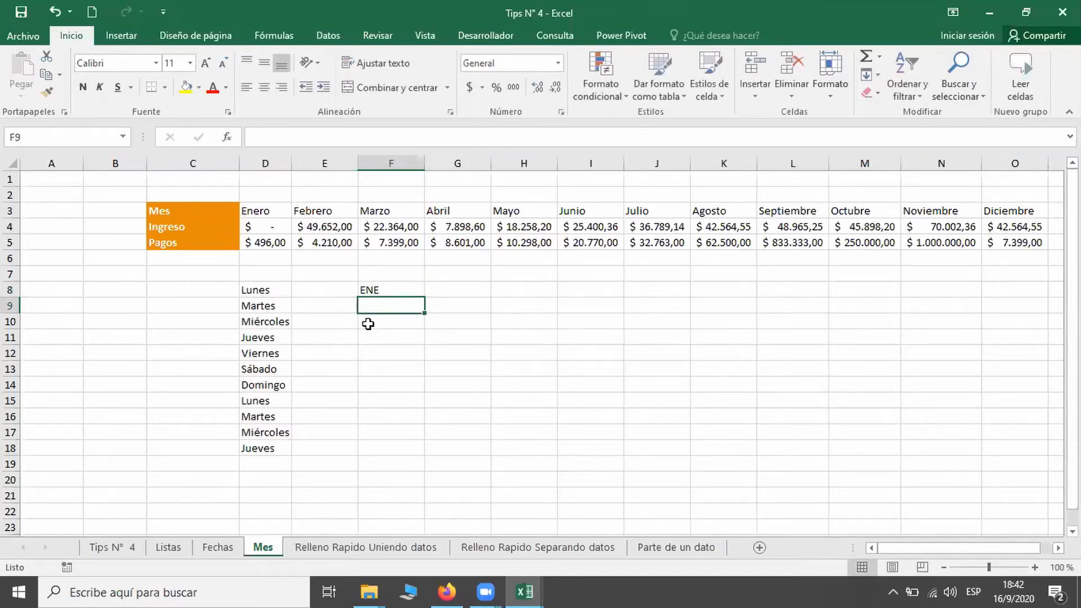
left_click(395, 287)
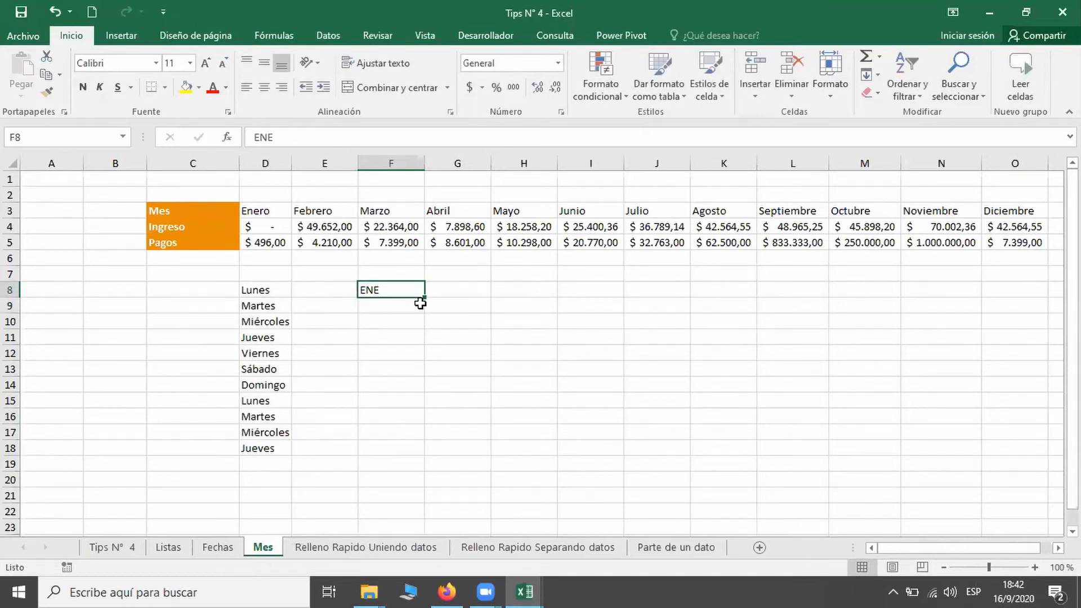
left_click_drag(424, 297, 429, 421)
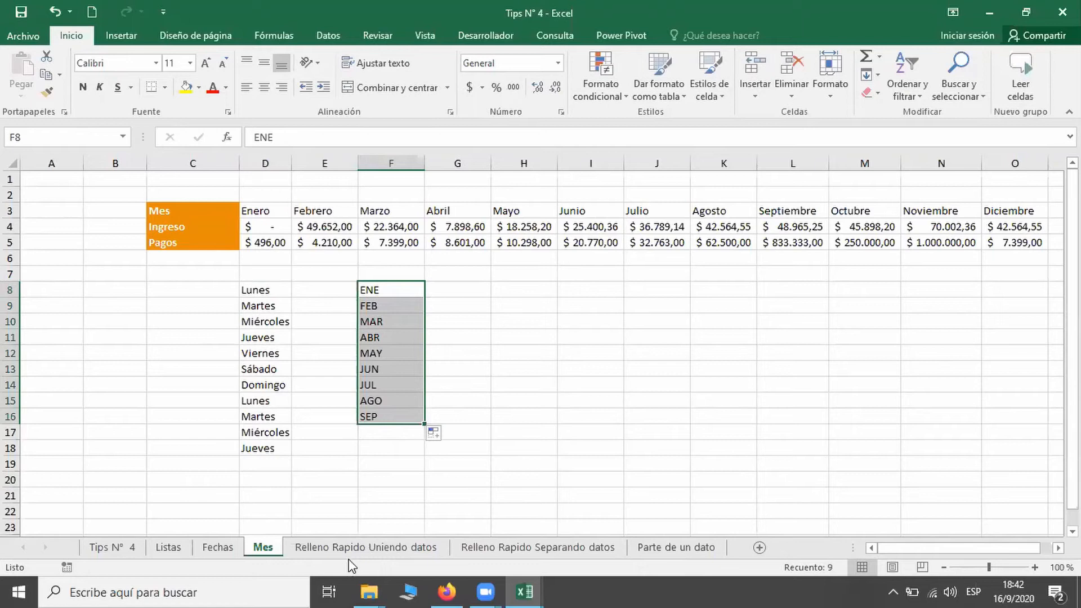
left_click(458, 495)
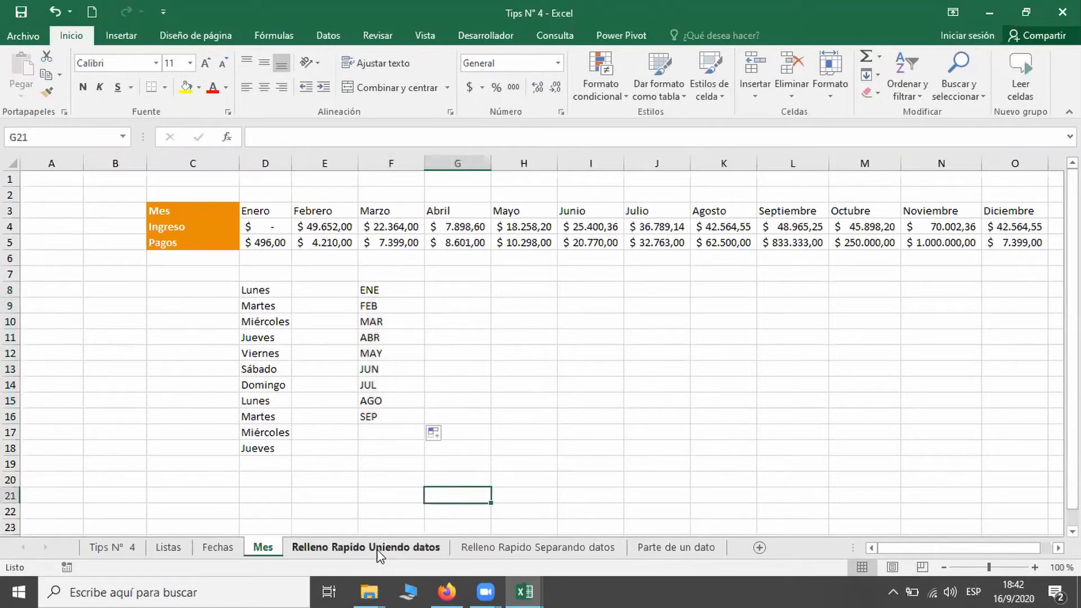
On the Relleno Rapido Uniendo datos sheet, fill E6:E14 using Flash Fill with each person's first name and surname separated by a comma.
left_click(380, 548)
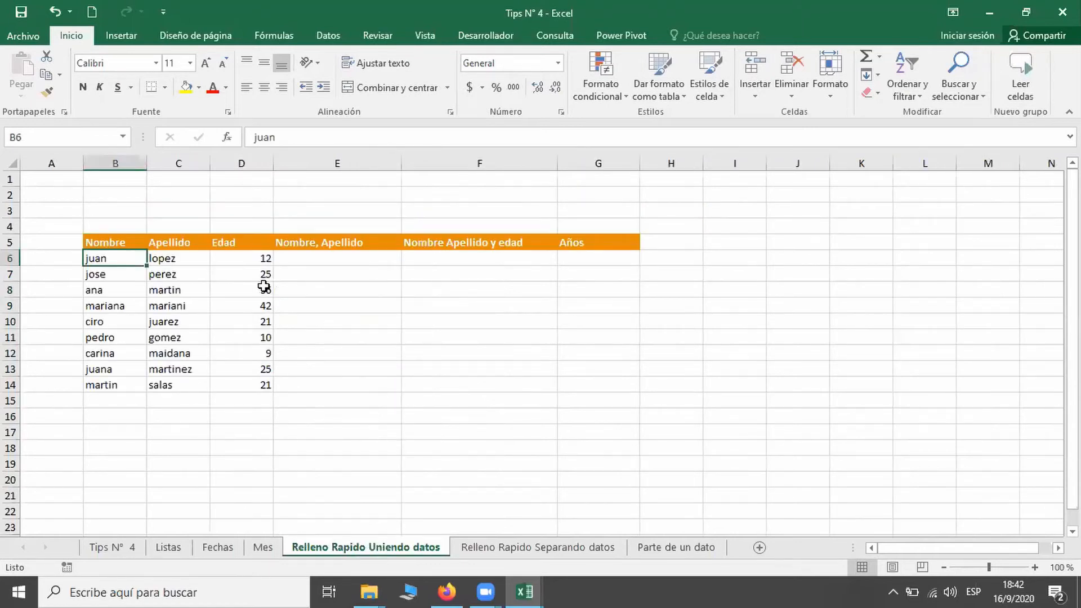
left_click(299, 263)
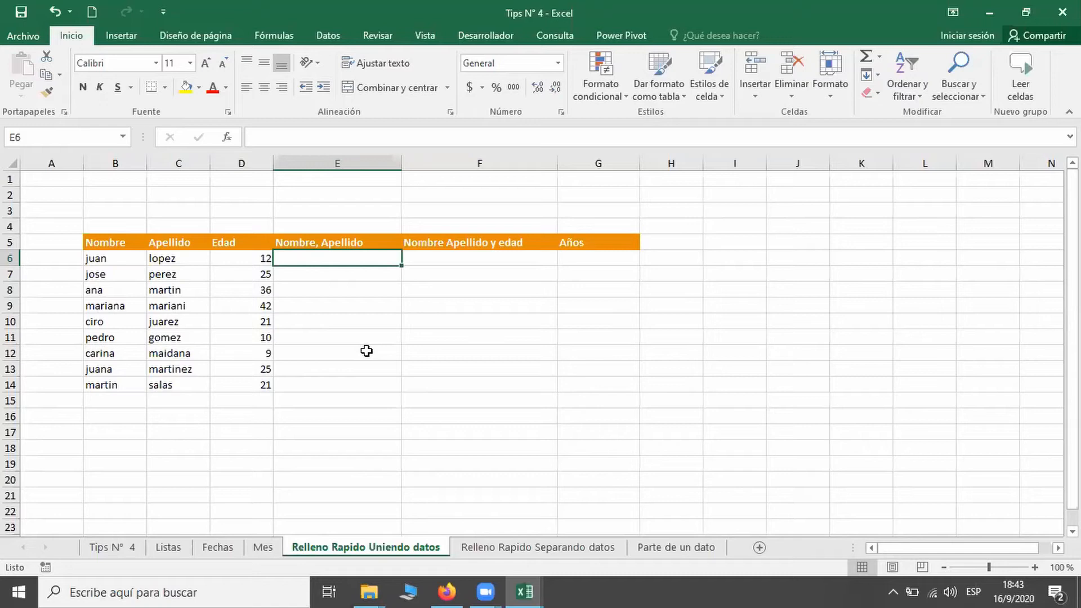
type("ju")
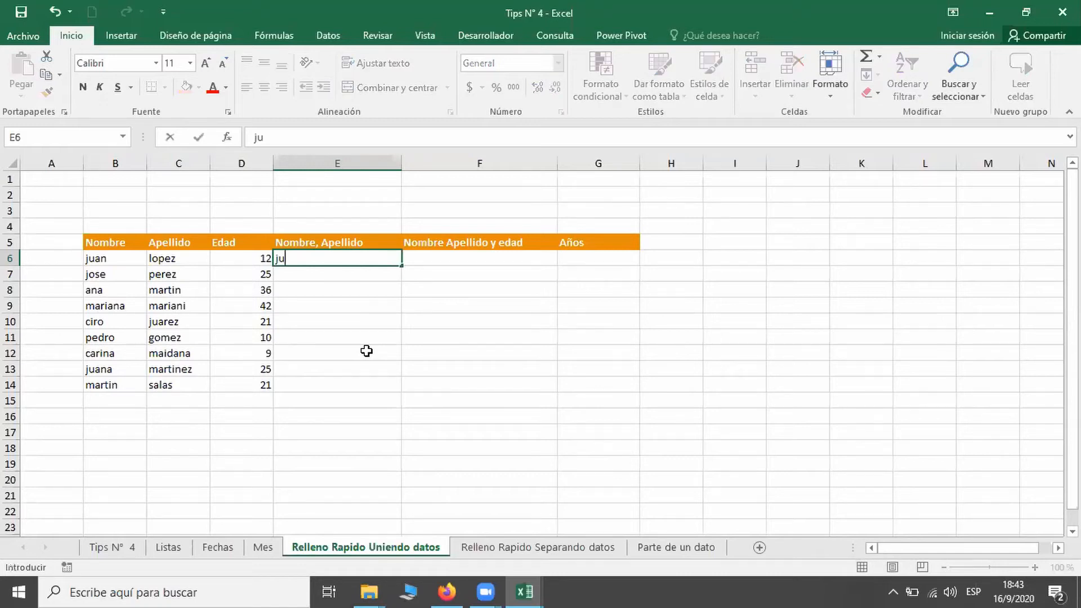
type("an, lopez")
key("Return")
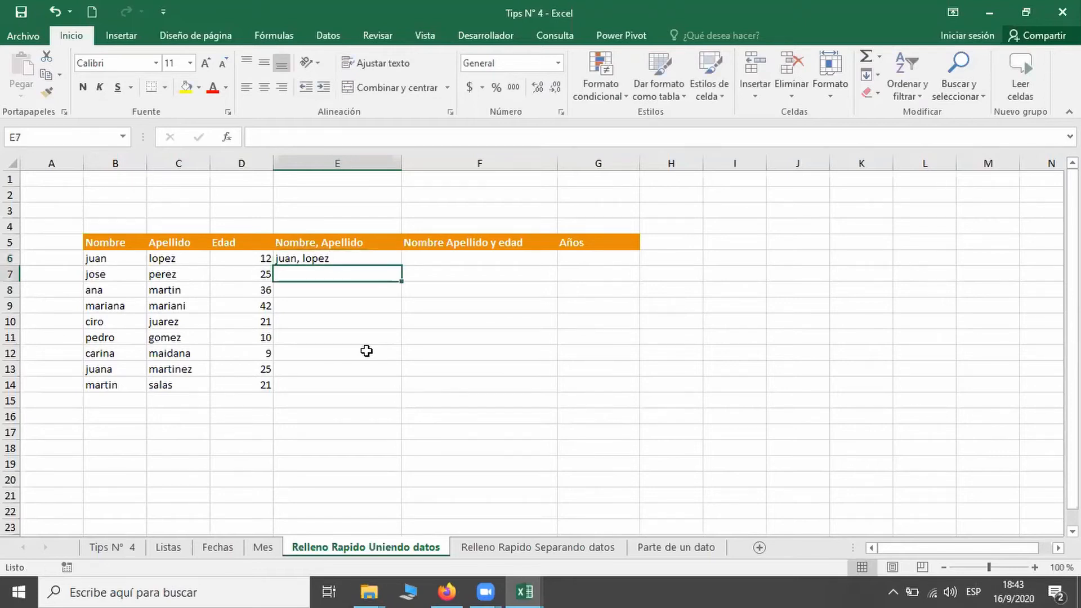
type("jose, perez")
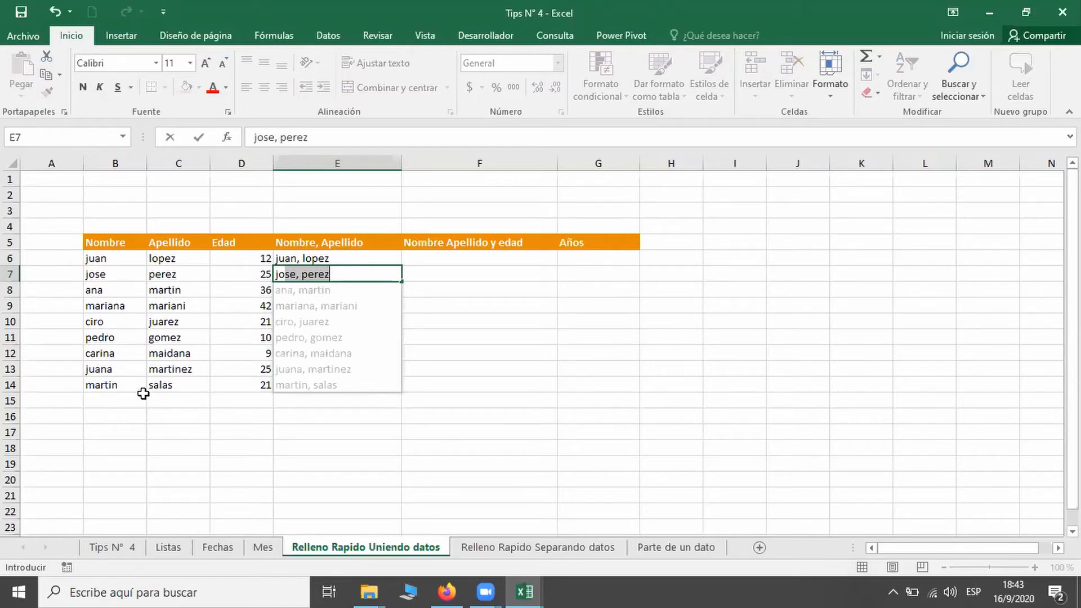
key("Return")
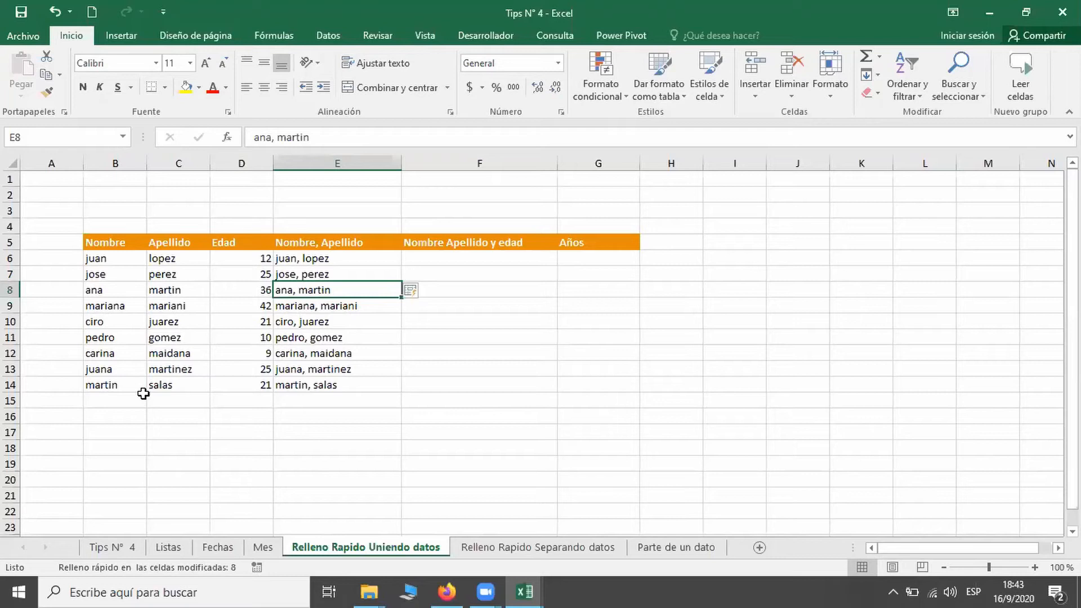
Flash-fill the Nombre Apellido y edad column from F6 down with each full name followed by "tiene", the age and "años.", such as "tiene 12 años.".
left_click(441, 267)
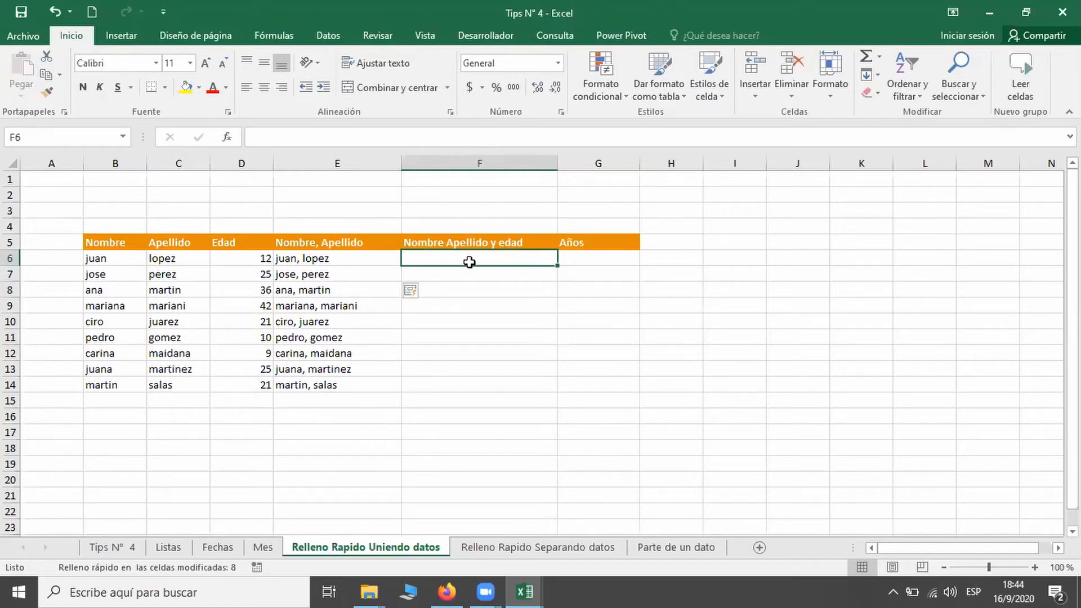
type("j")
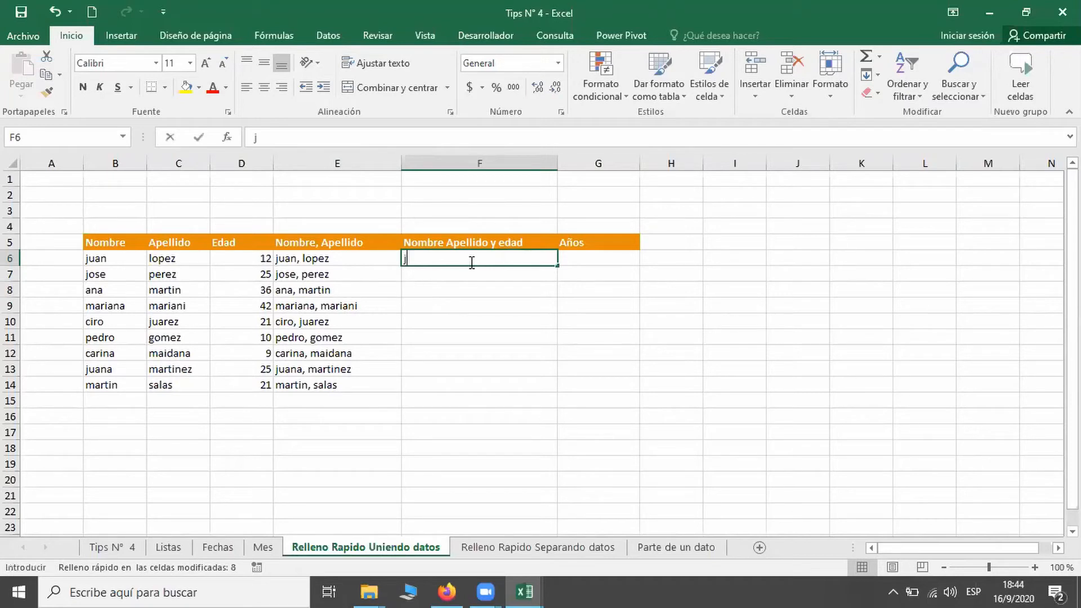
type("uan lo")
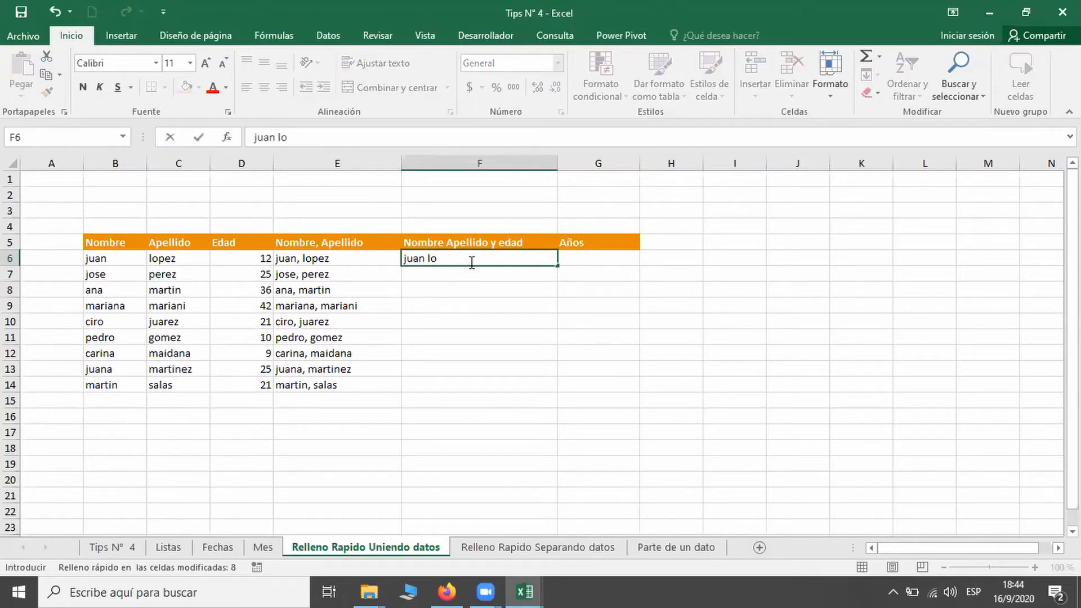
type("pez tiene 12 años")
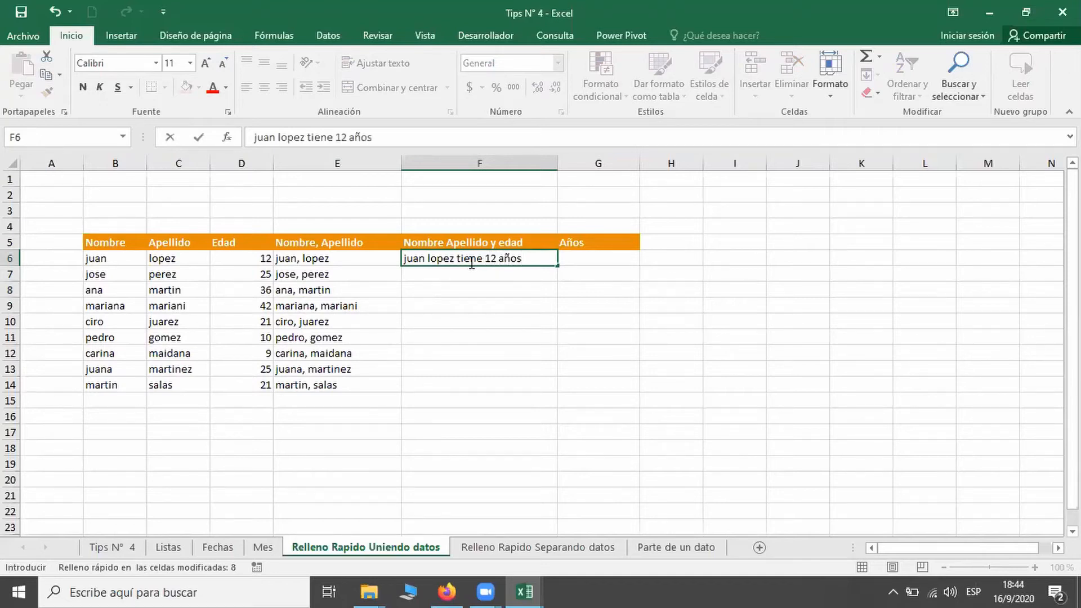
type(".")
key("Return")
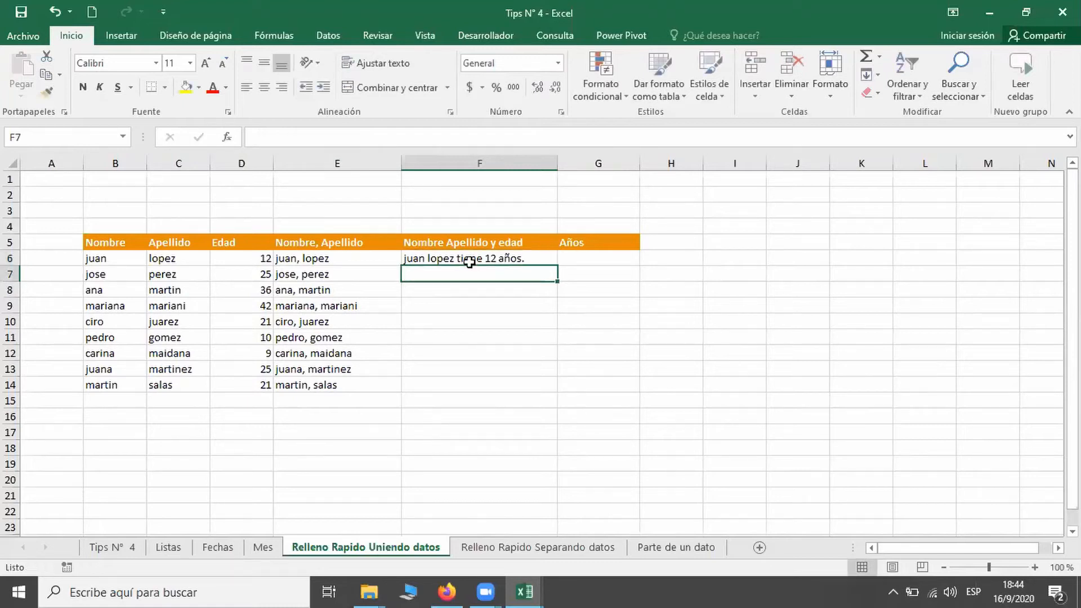
type("j")
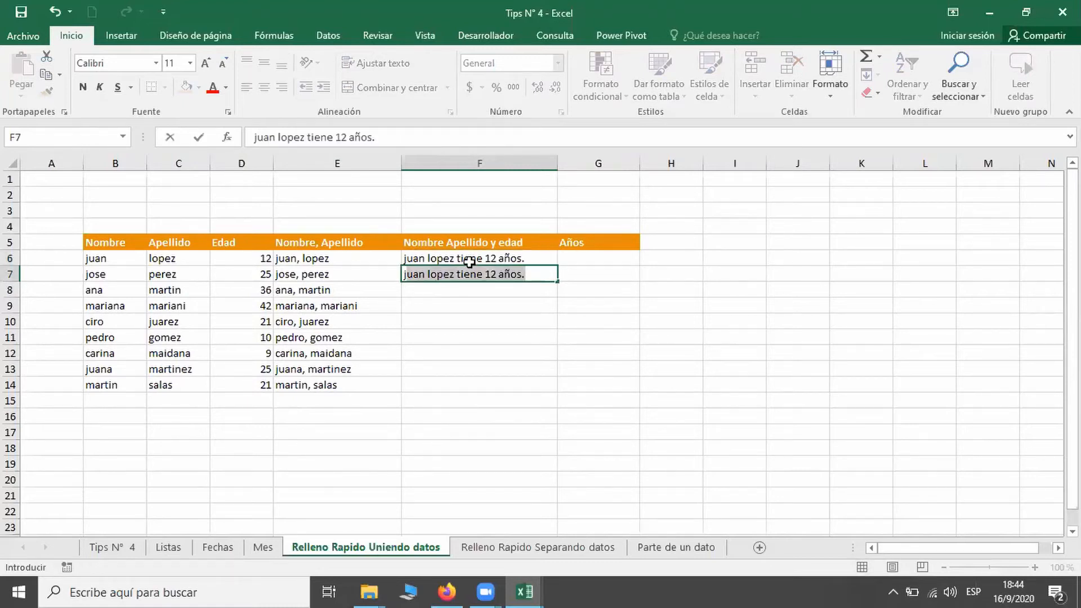
type("ose")
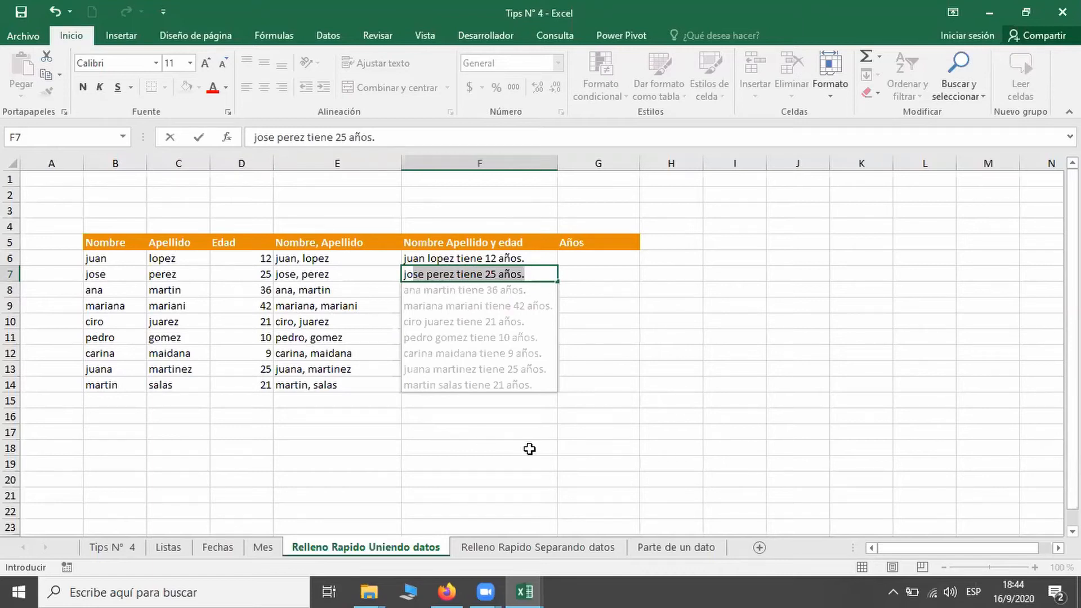
key("Return")
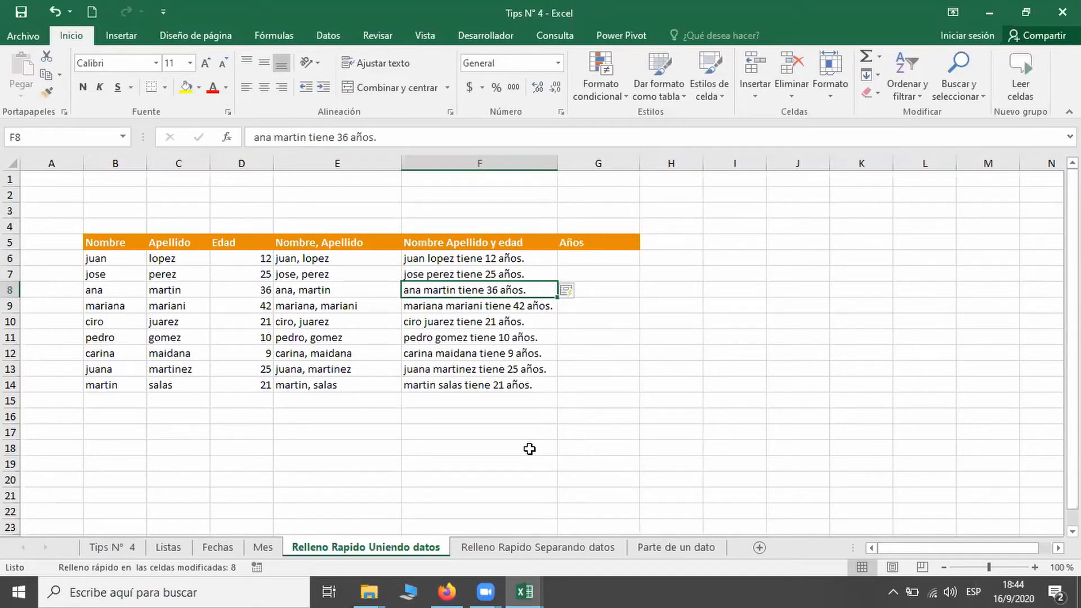
Enter 12 años in G6 and 25 años in G7, accepting the Flash Fill suggestion for the rest of the Años column.
left_click(627, 259)
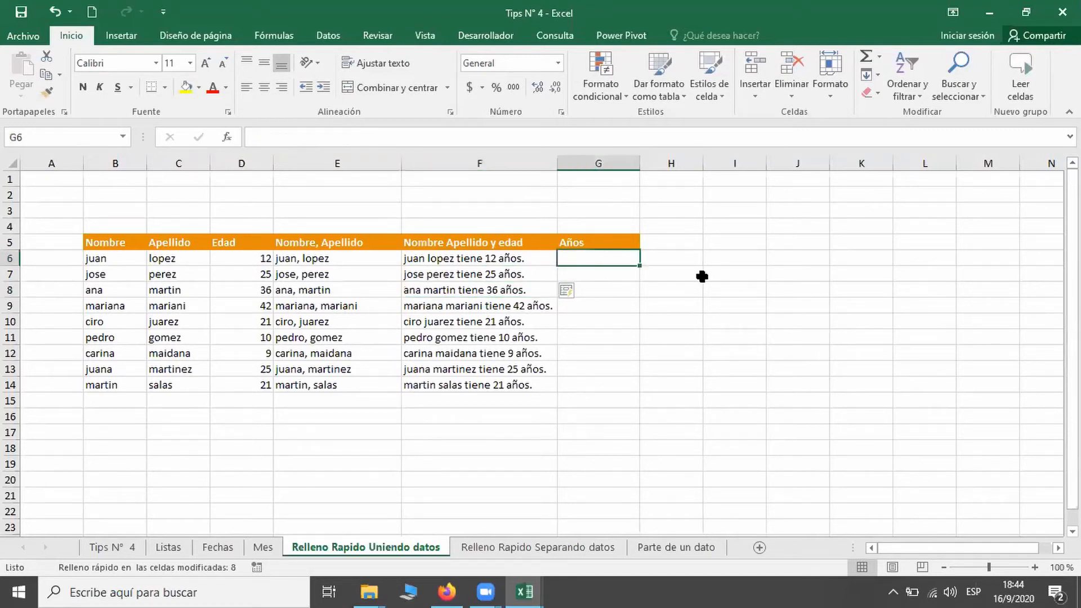
type("12 años")
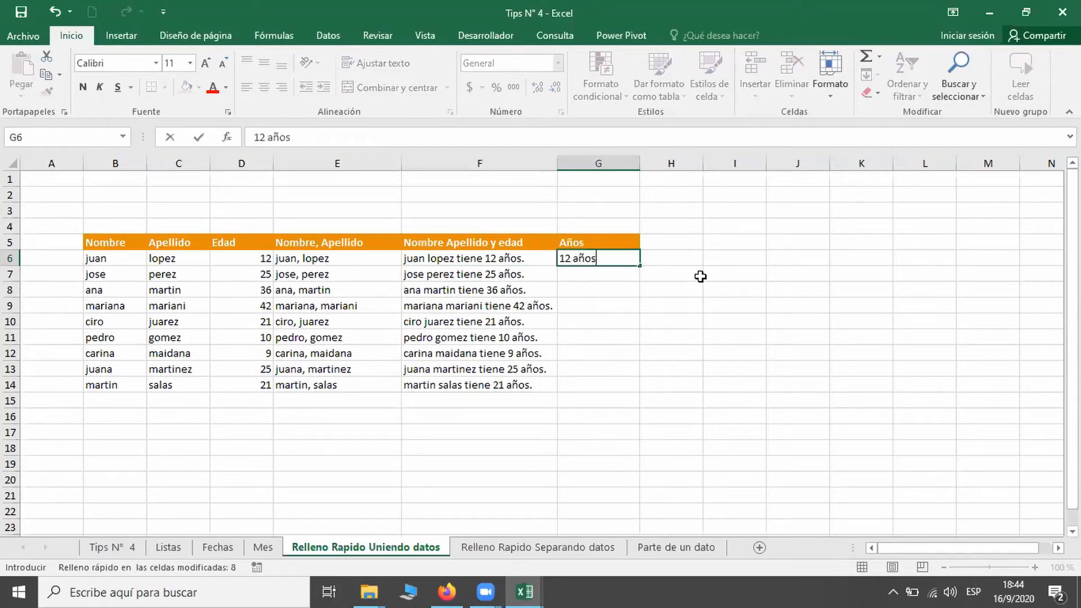
key("Return")
type("25 años")
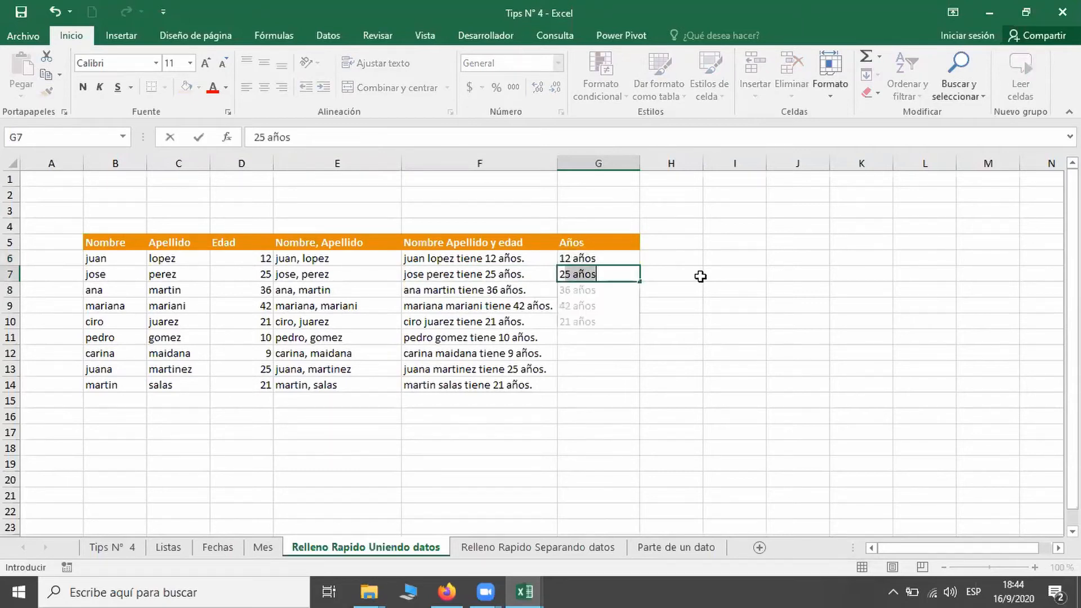
left_click(582, 319)
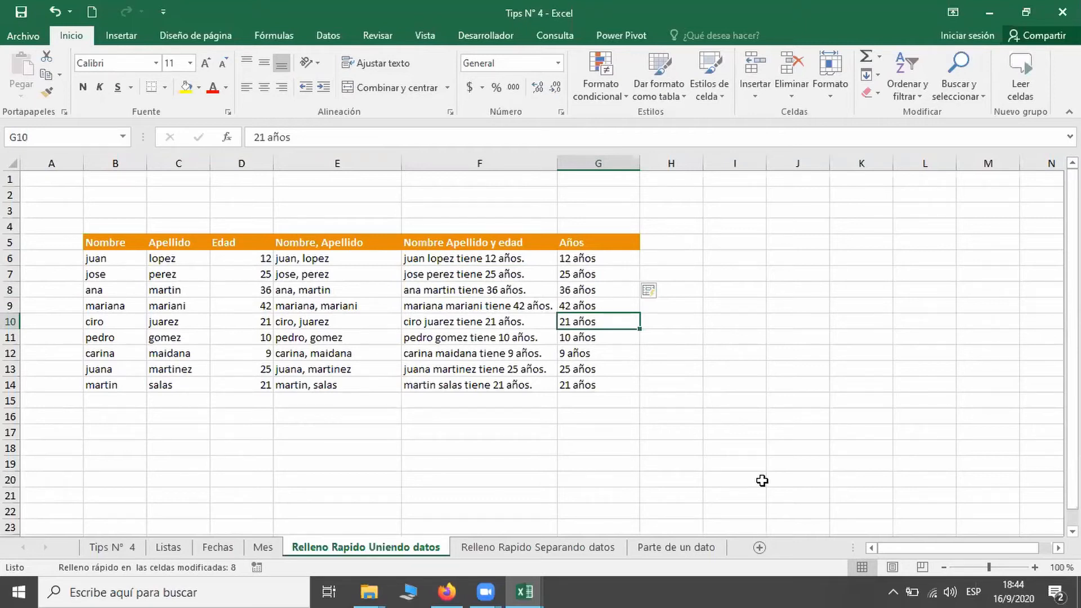
On the Relleno Rapido Separando datos sheet, flash-fill C6:C16 with the lowercase first names extracted from Nombre Completo.
left_click(507, 547)
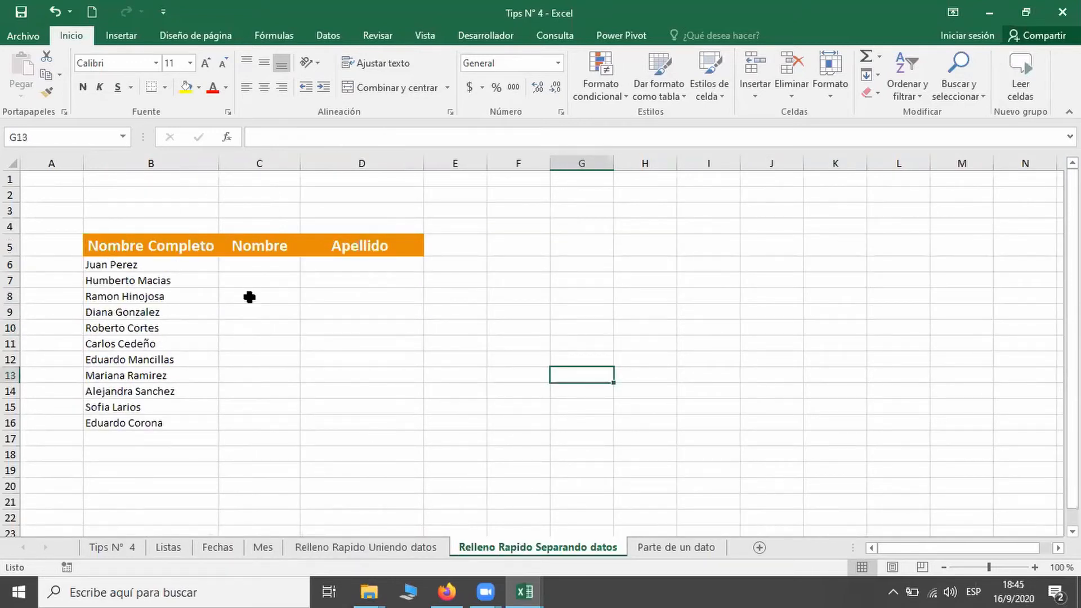
left_click(252, 267)
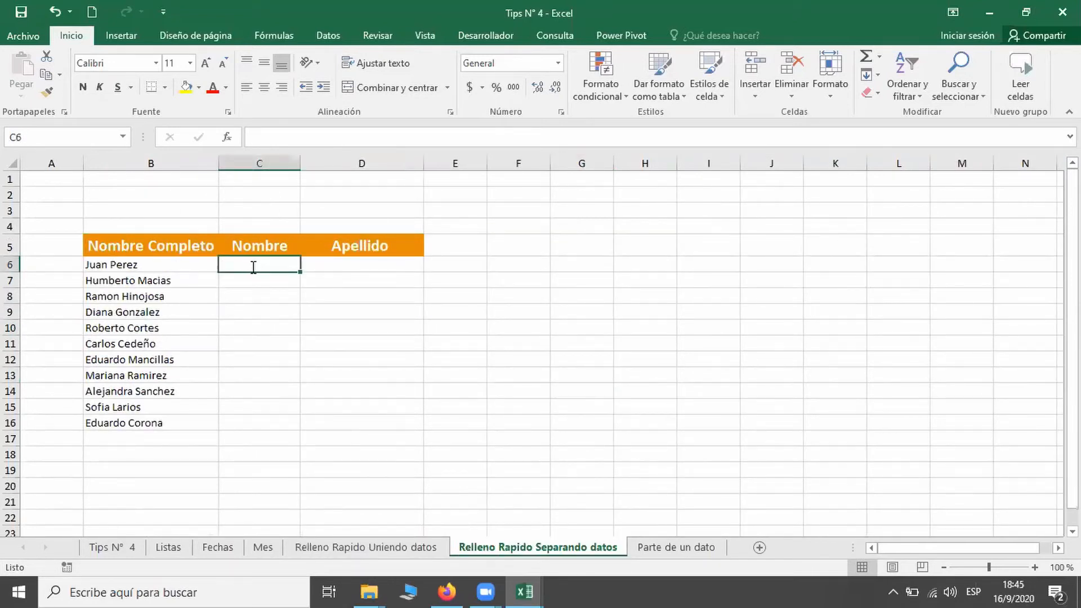
type("juan")
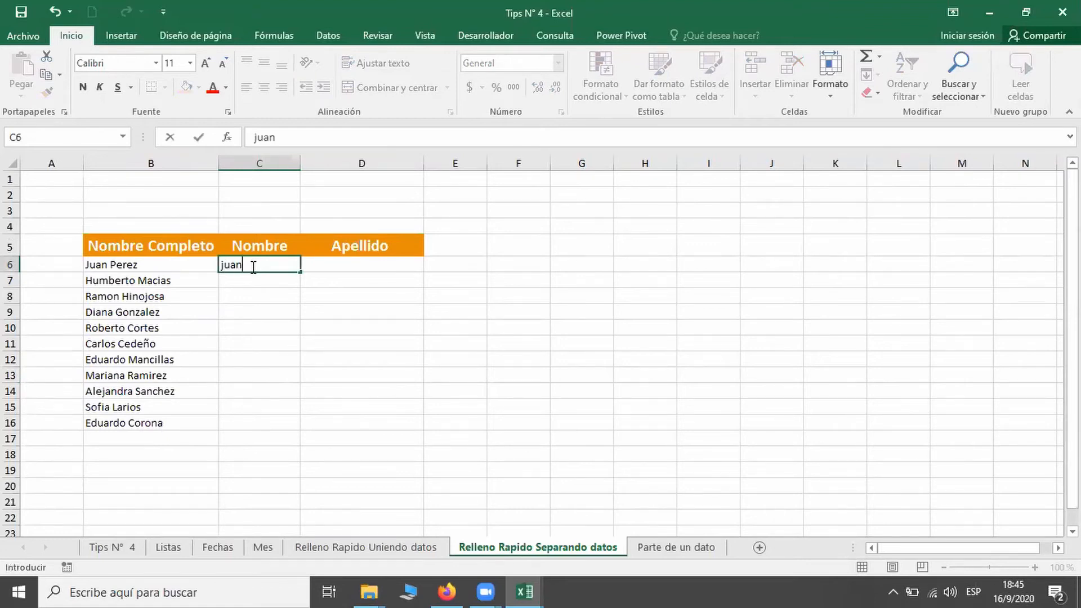
key("Return")
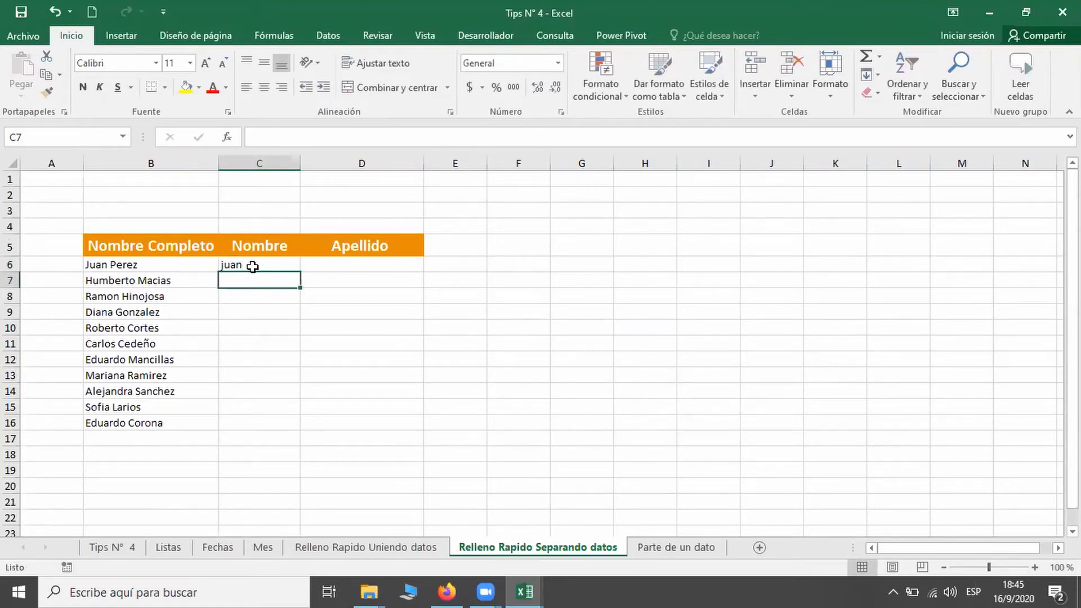
type("humberto")
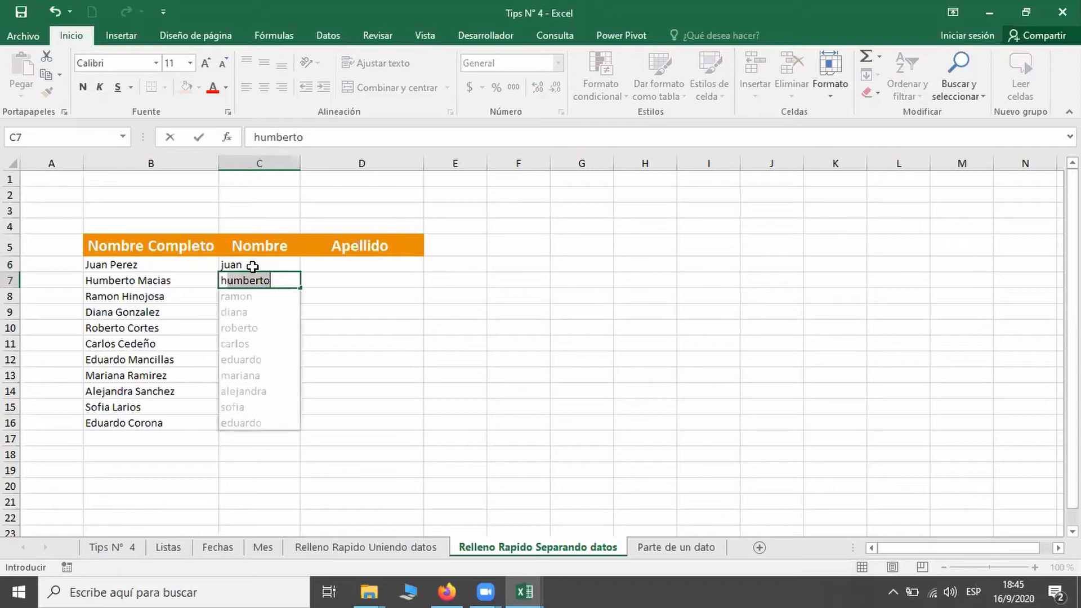
left_click(233, 322)
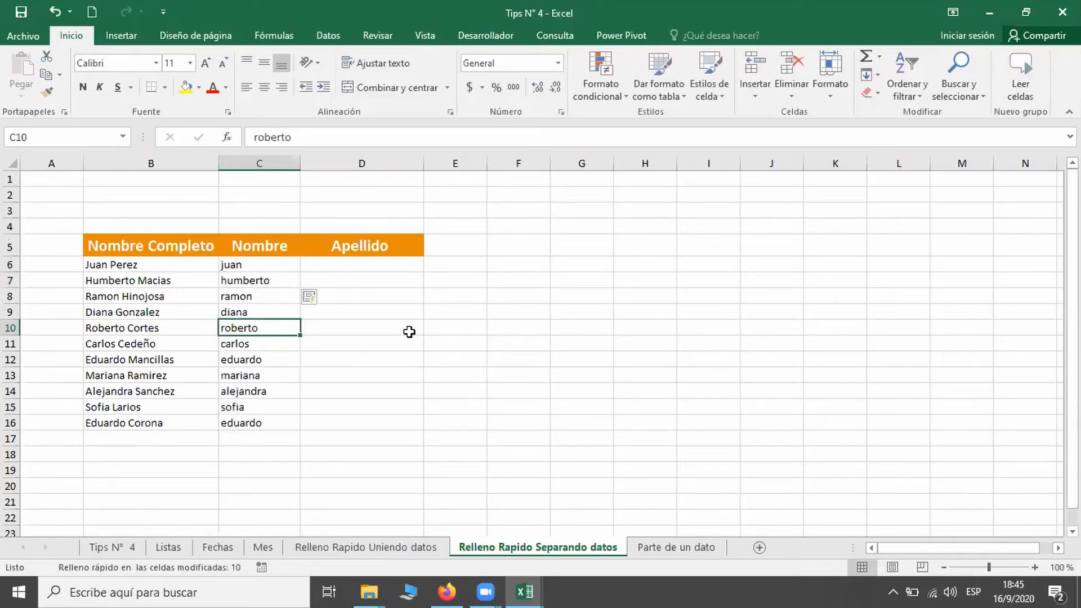
Flash-fill the Apellido column in D6:D16 with the lowercase surnames extracted from Nombre Completo.
left_click(387, 273)
left_click(387, 269)
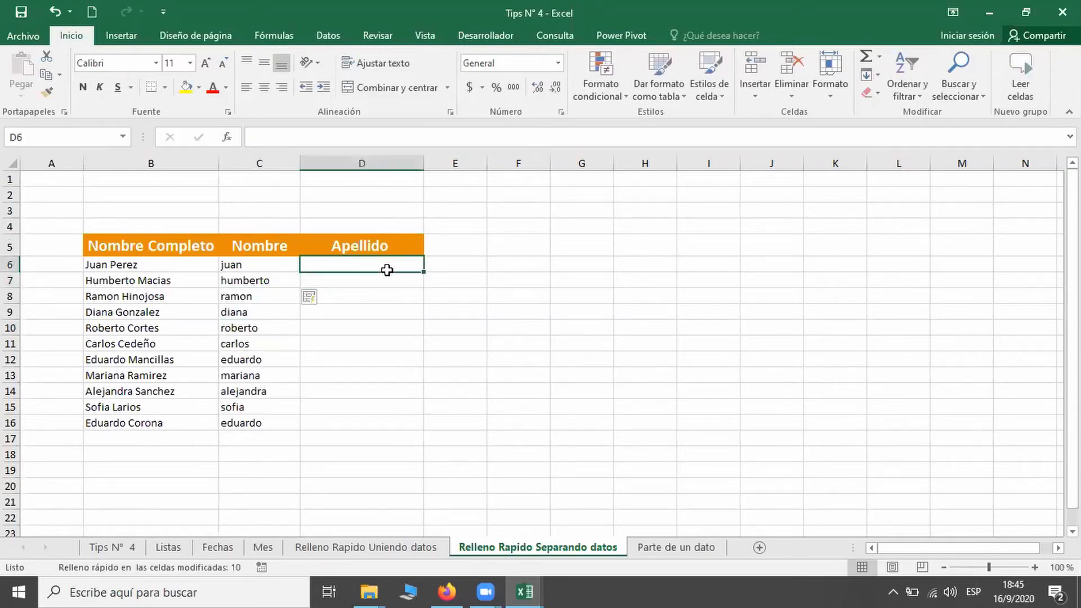
type("perez")
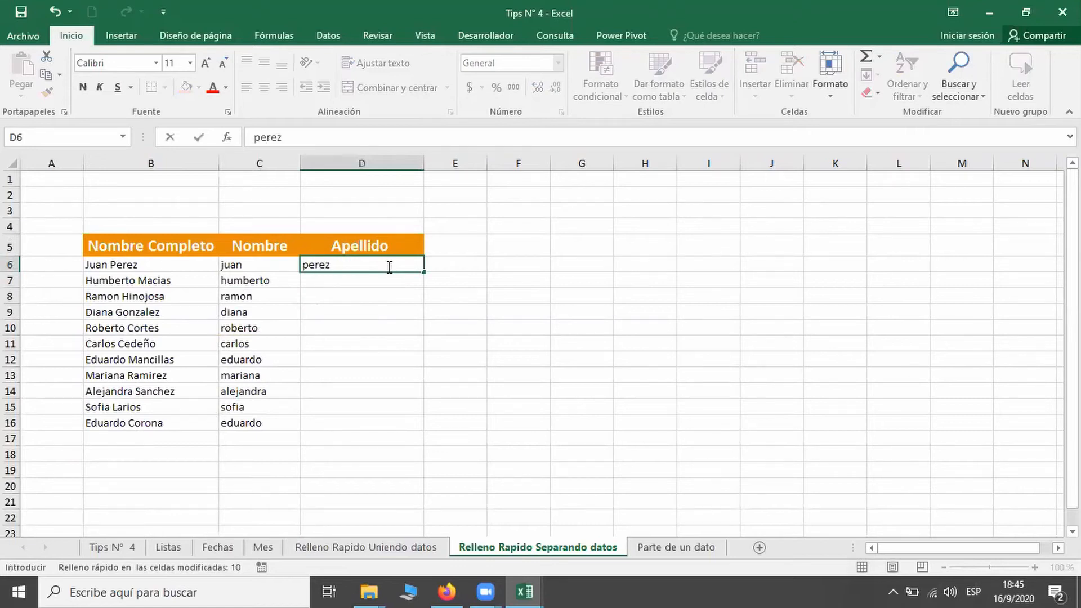
key("Return")
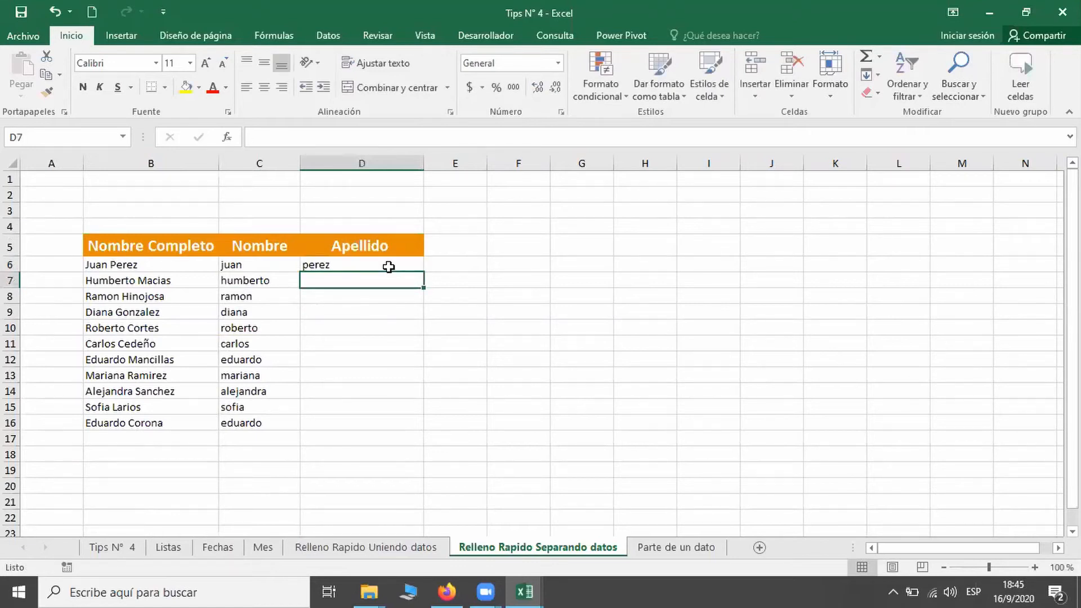
type("macias")
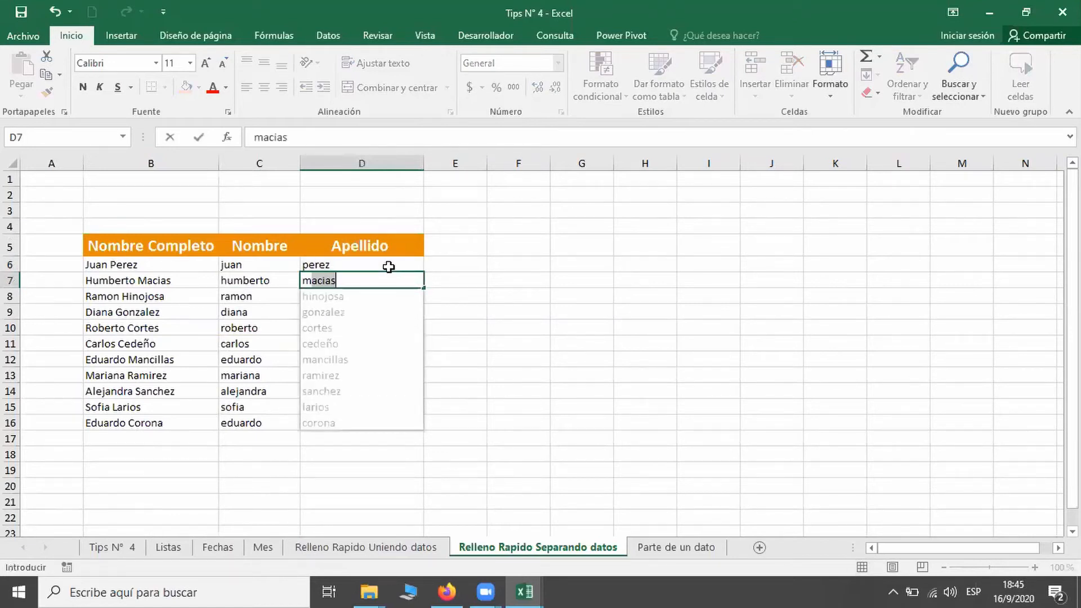
key("Return")
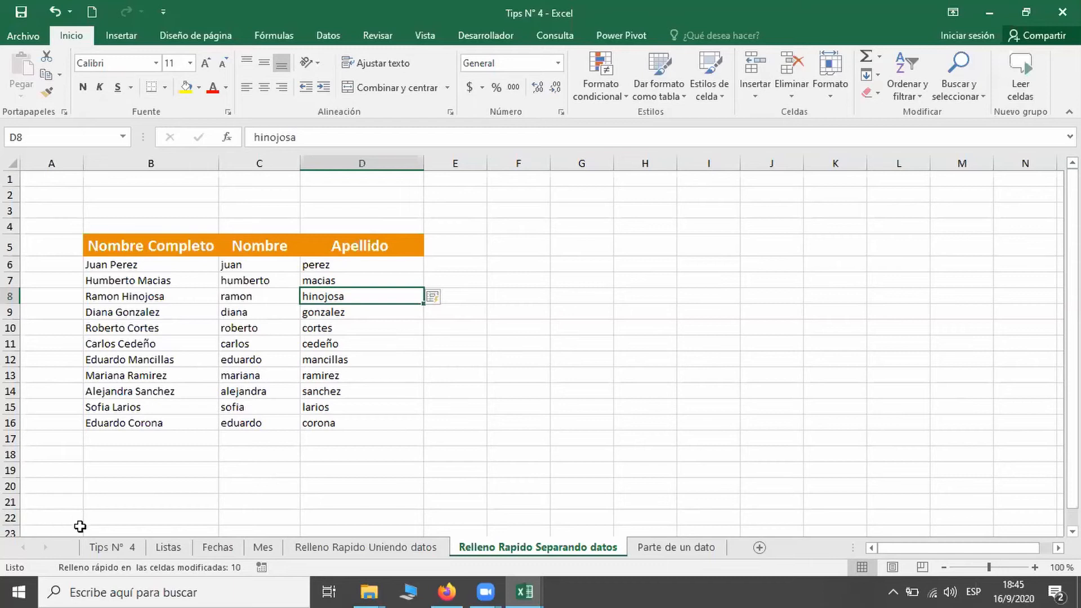
On the Parte de un dato sheet, enter the first product's weight, taken from its name, in C6 under Kg.
left_click(638, 555)
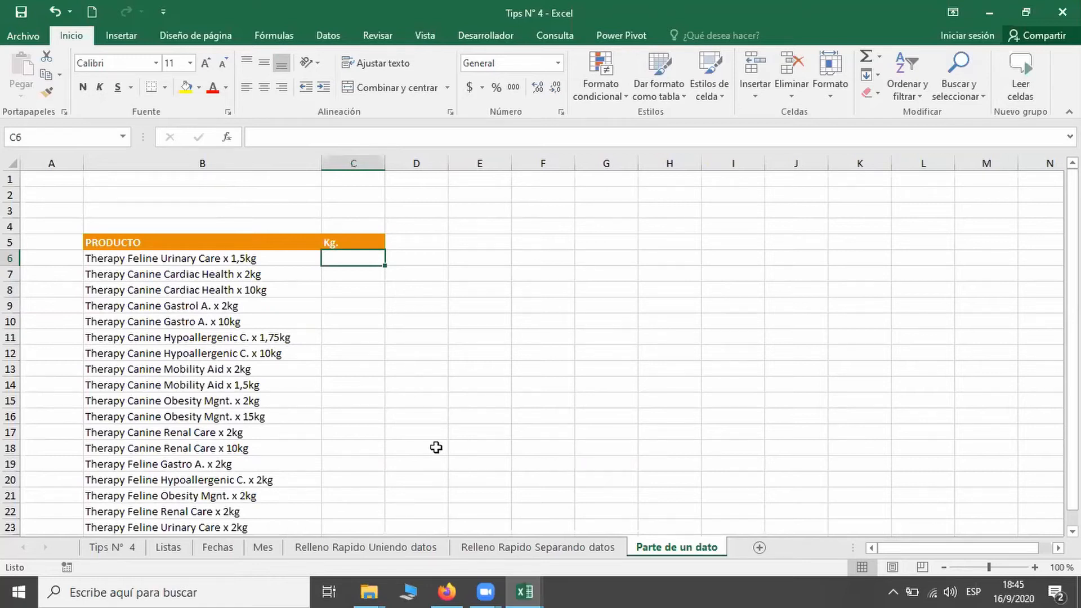
left_click(154, 268)
left_click(146, 461, "shift")
left_click(284, 350)
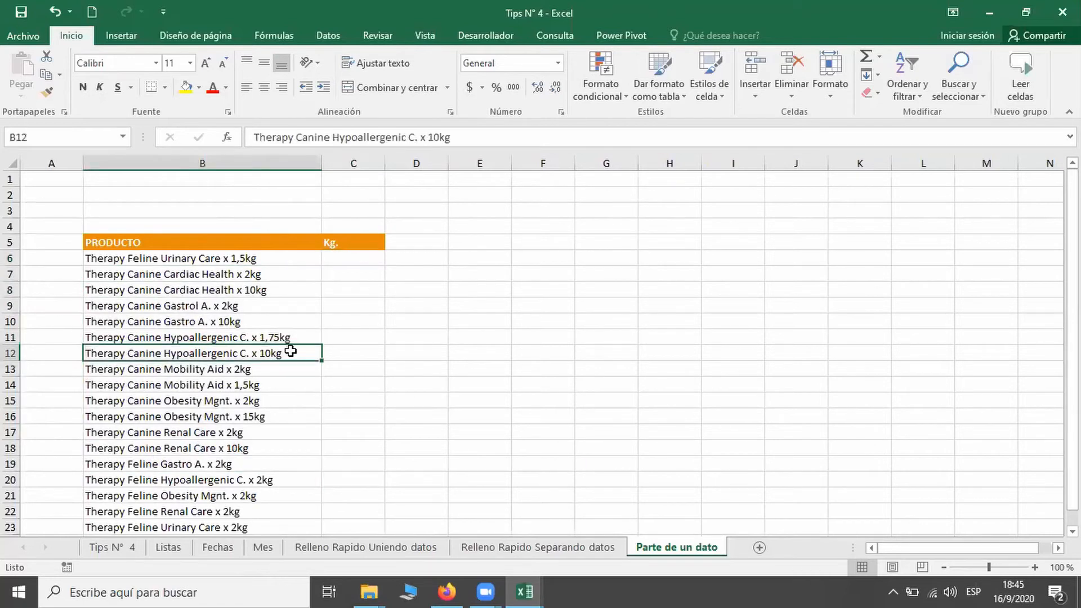
left_click(352, 260)
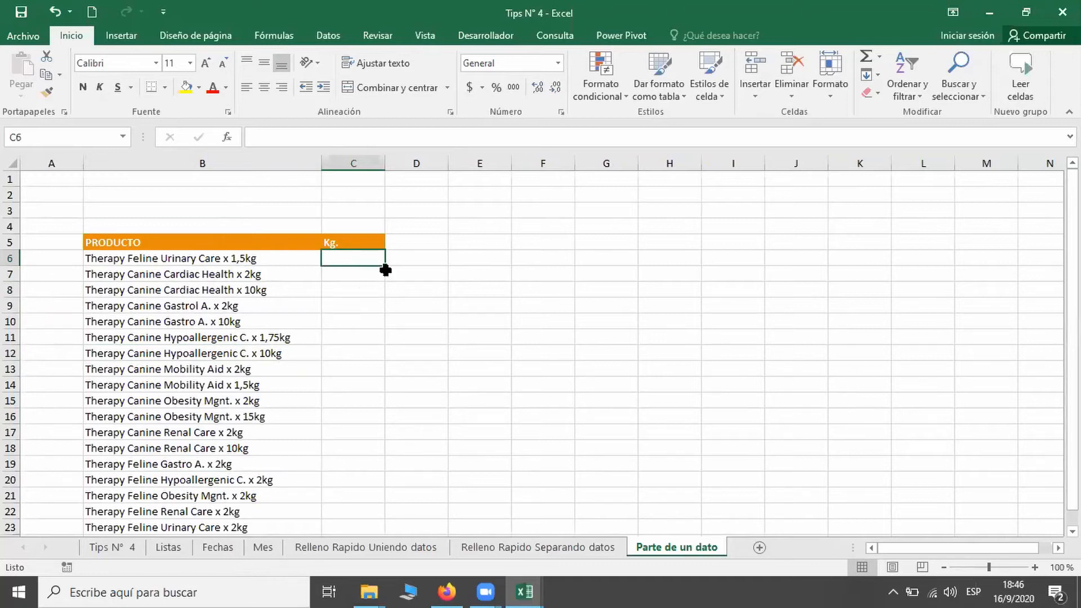
type("1,")
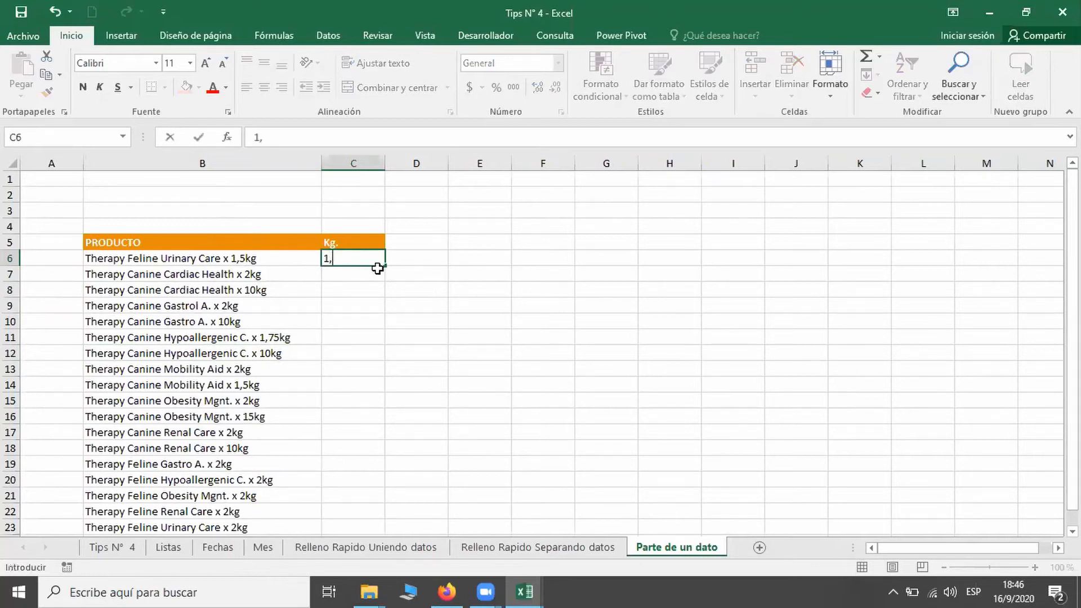
Enter 1,5 as the first weight in C6 and complete the rest of the Kg. column with Flash Fill.
type("5")
key("Return")
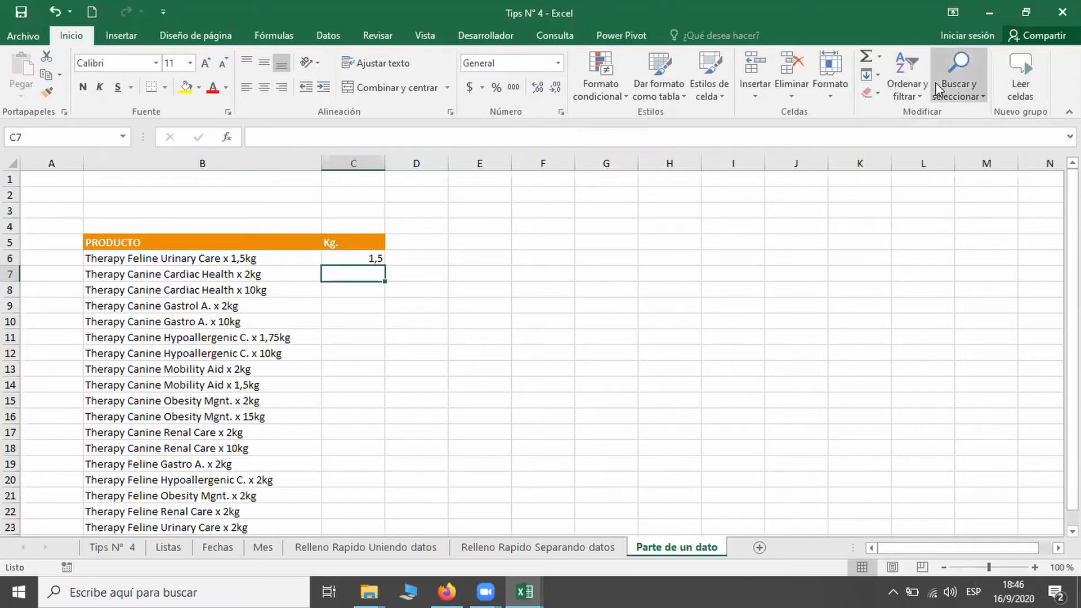
left_click(869, 67)
key("Escape")
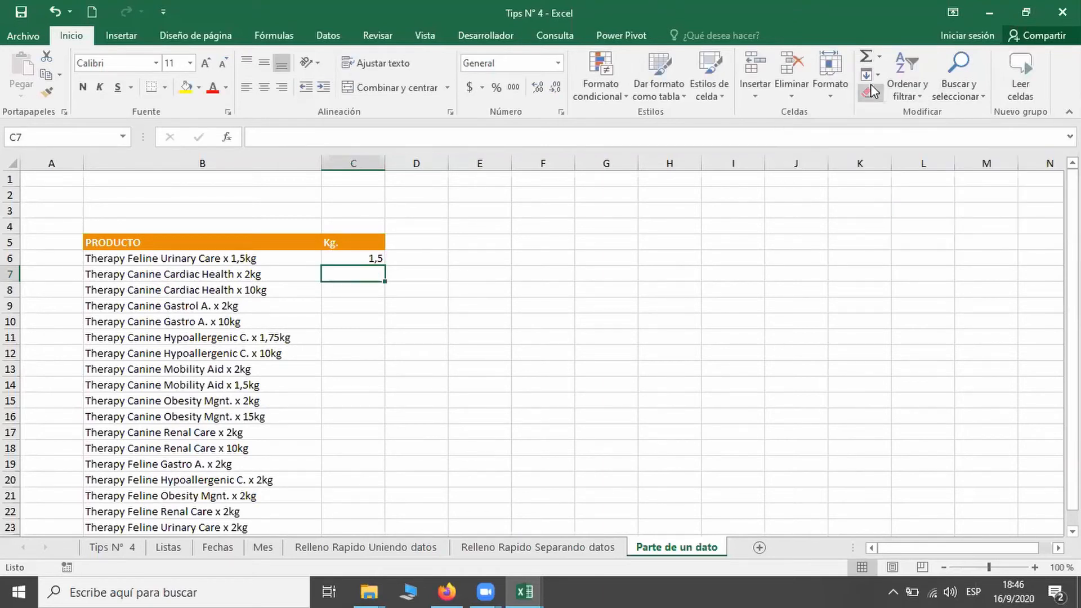
left_click(876, 77)
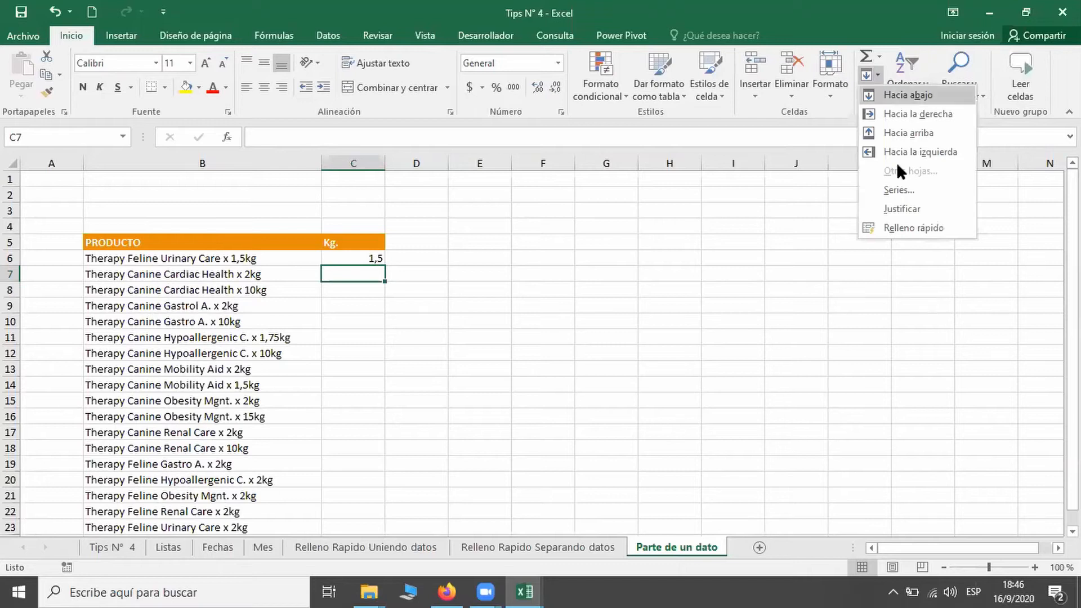
left_click(910, 230)
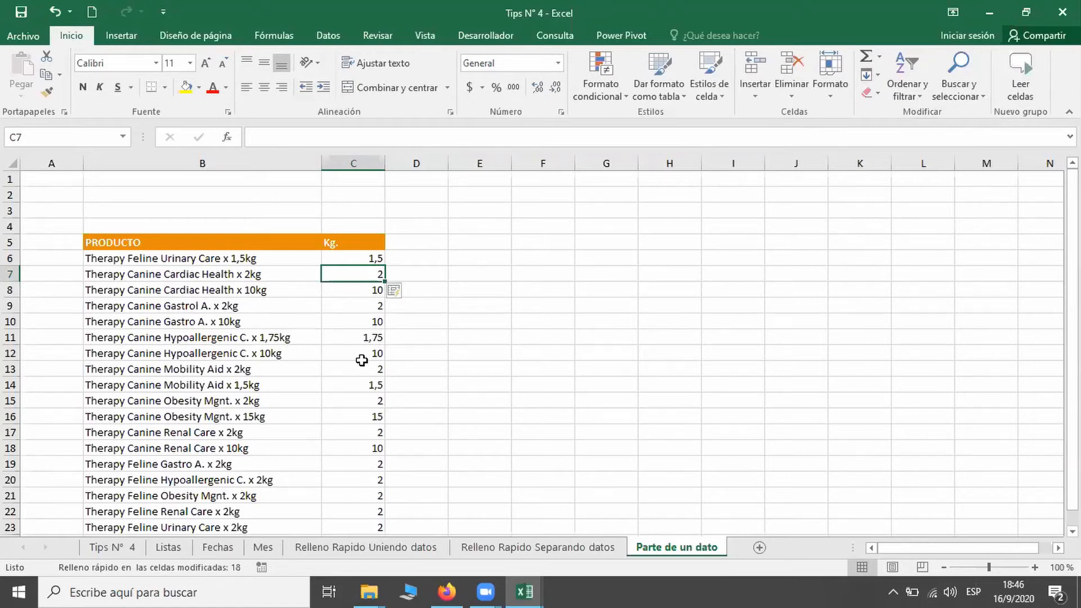
scroll(362, 358, "down", 2)
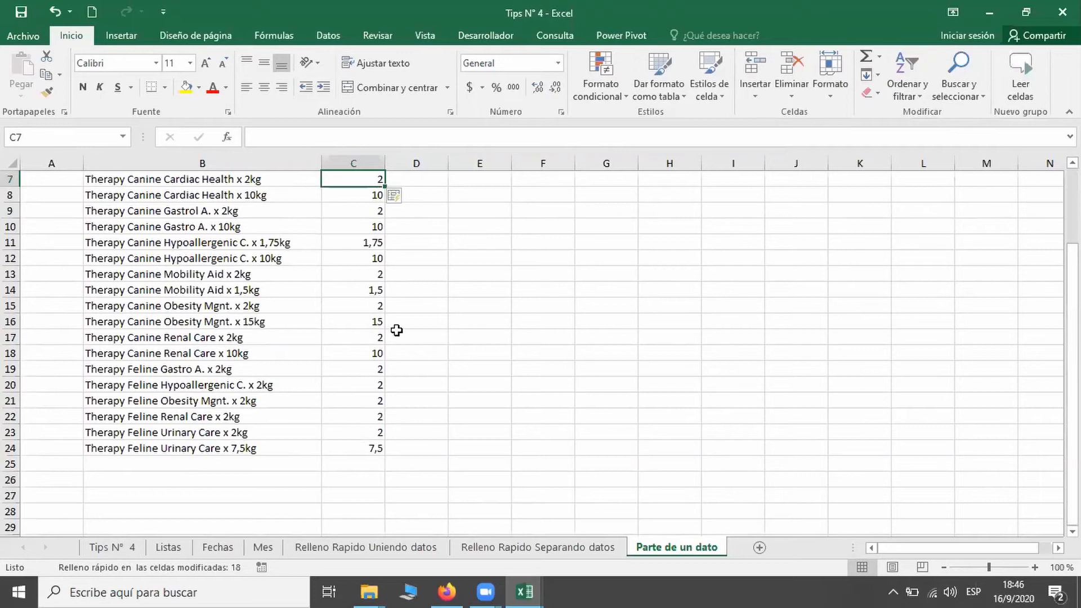
scroll(485, 334, "up", 2)
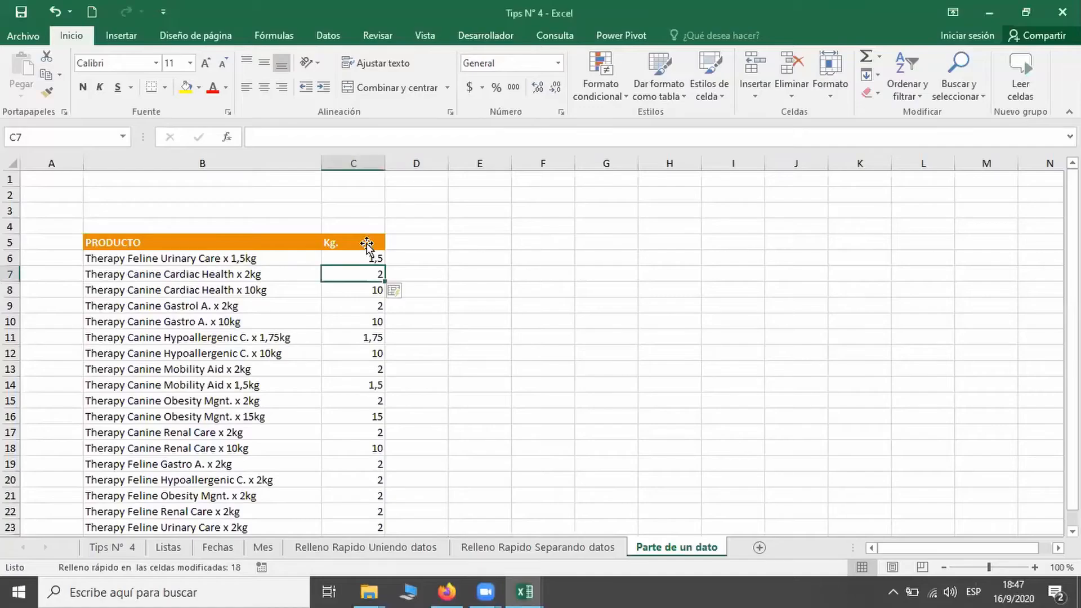
Locate the Flash Fill command among the fill options and review the separated names on the Relleno Rapido Separando datos sheet.
left_click(907, 80)
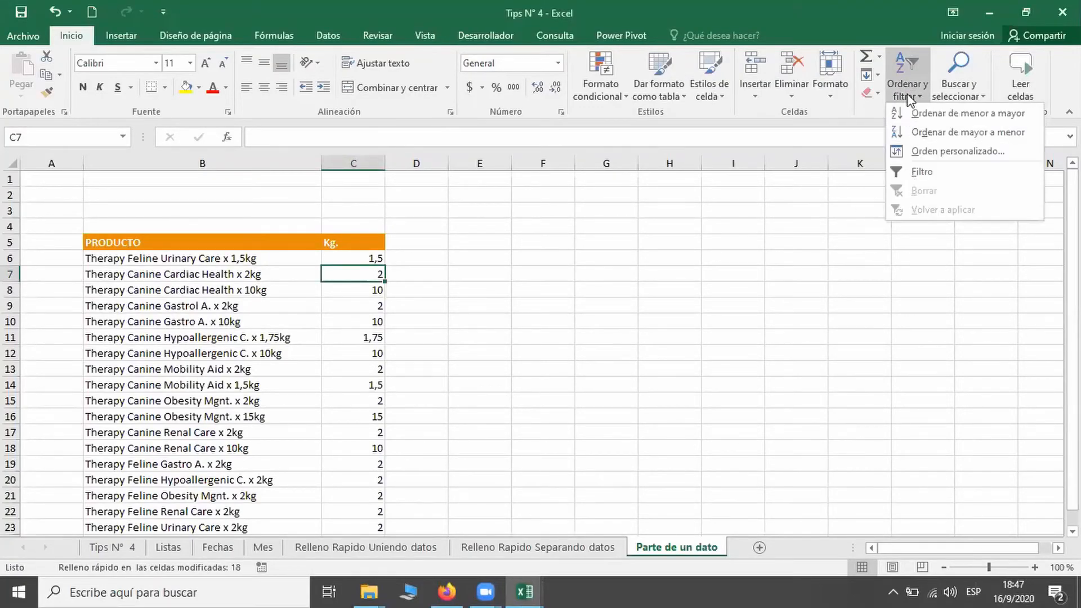
left_click(872, 68)
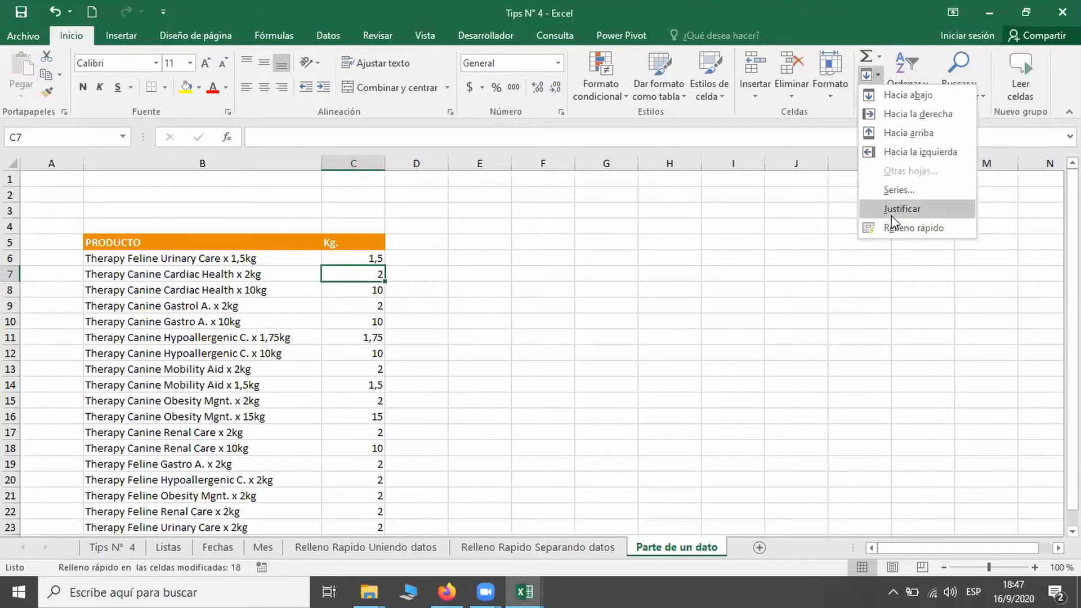
left_click(925, 234)
key("ctrl+Page_Up")
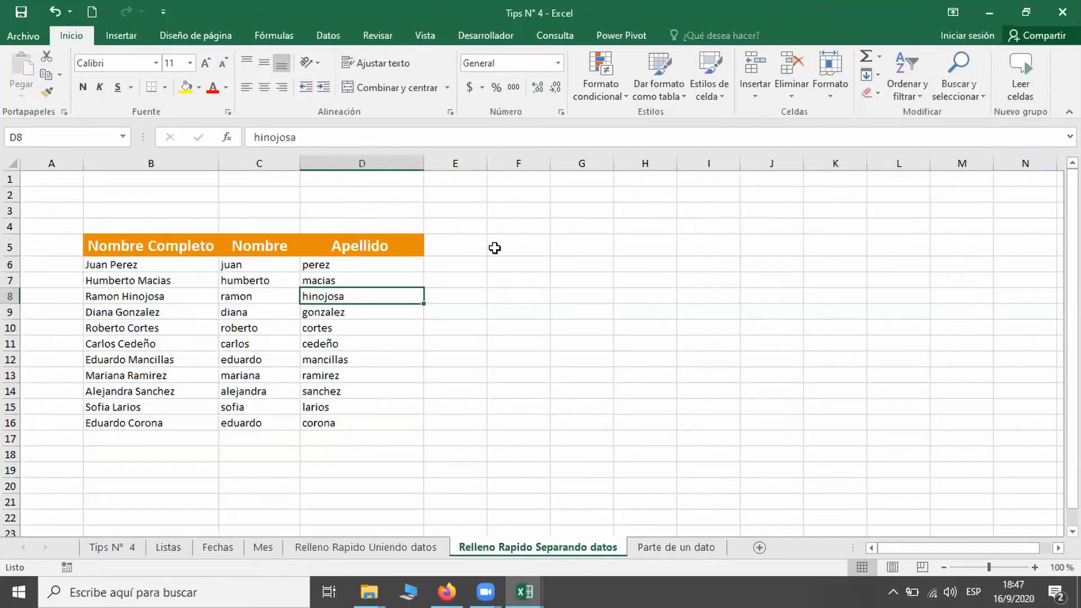
left_click(349, 267)
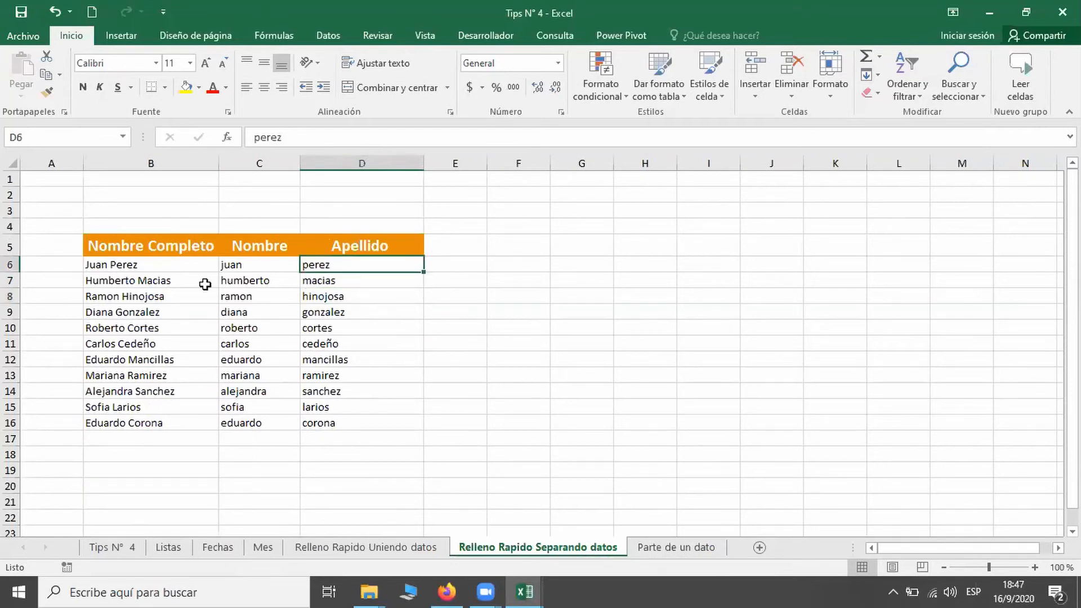
Open the advanced Excel options to examine the automatic Flash Fill setting.
left_click(23, 36)
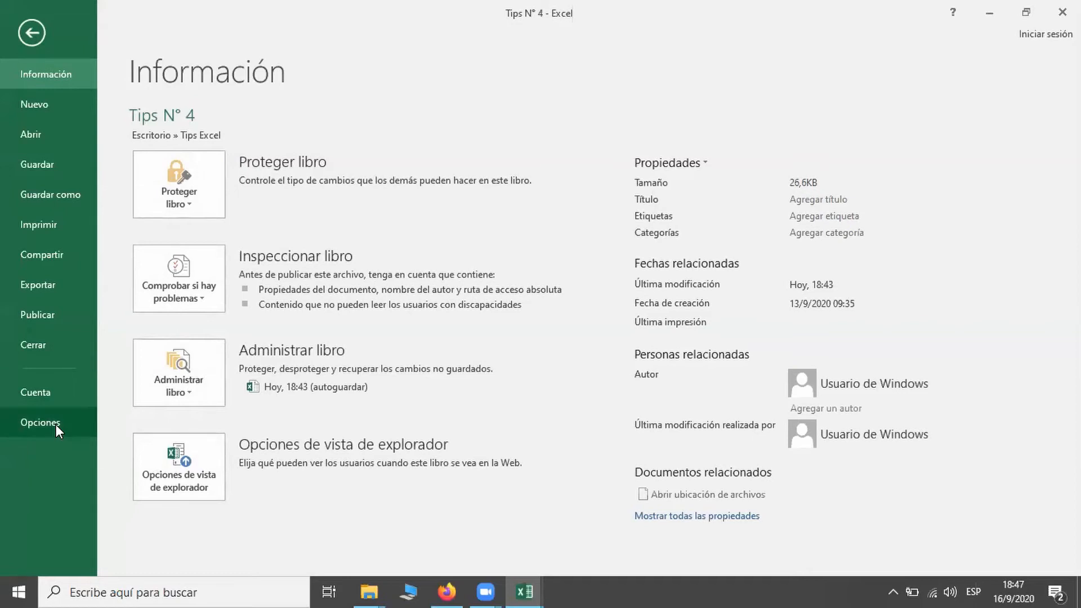
left_click(55, 423)
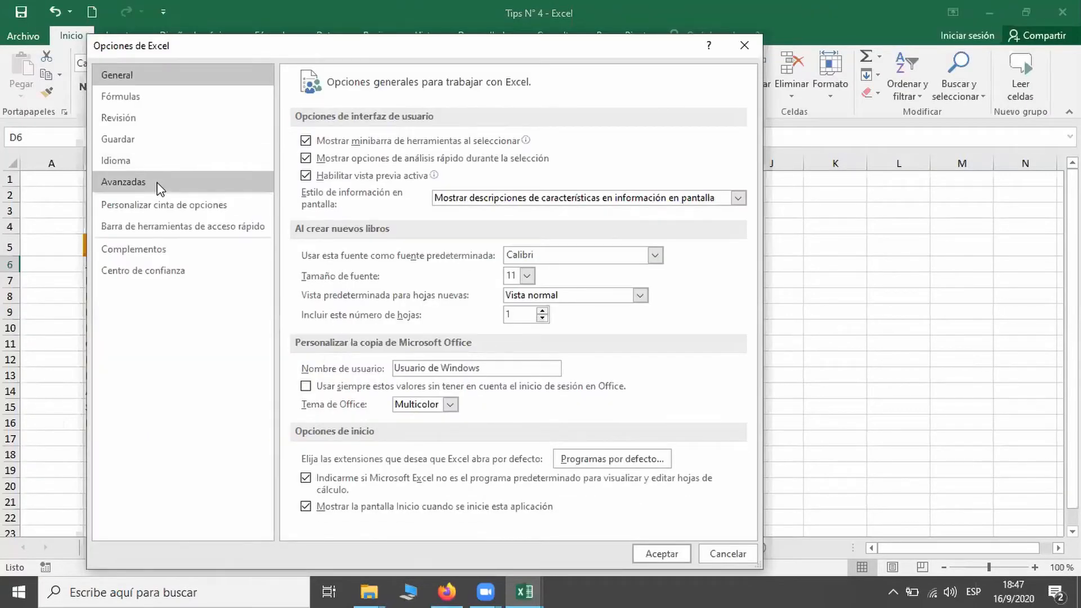
left_click(159, 188)
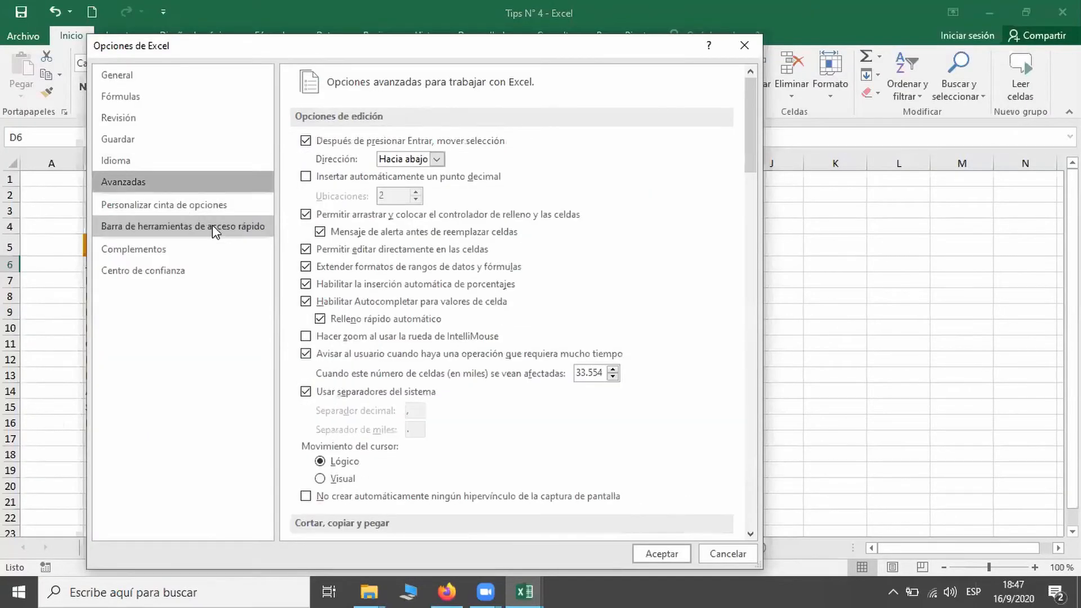
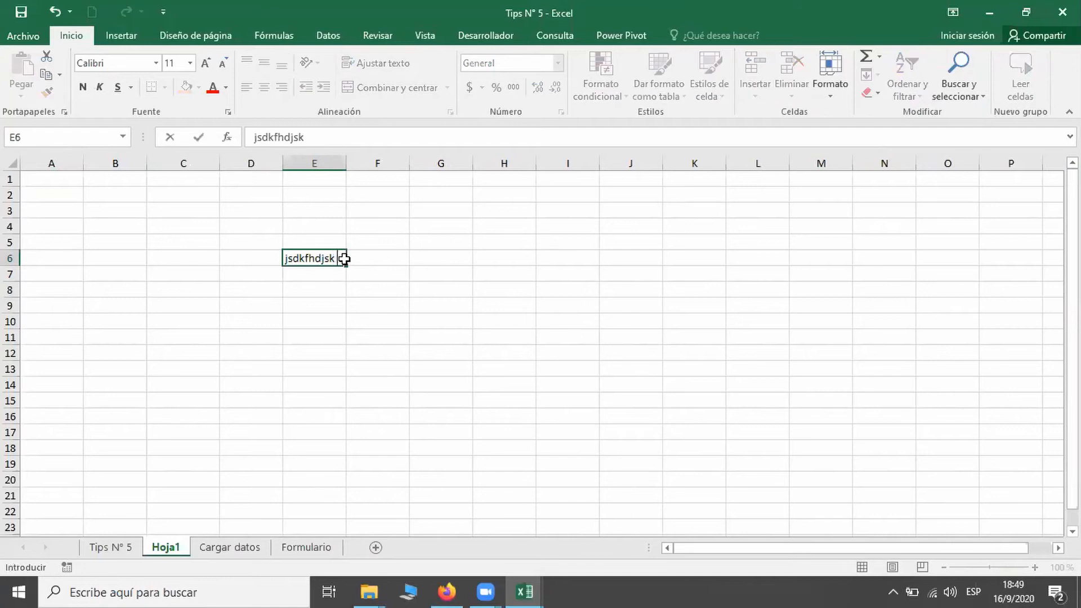
Enter filler text in E6 and a longer filler string in E8 of Hoja1, and autofit the width of column E.
key("Return")
key("Return")
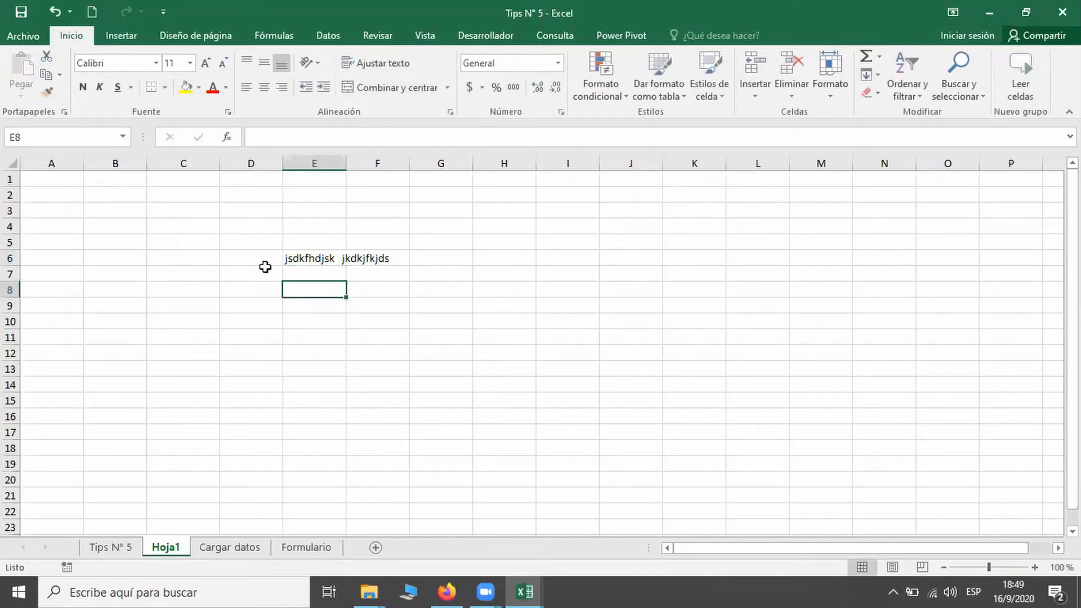
type("fdgdslkfj kd  jkdsf j  lkjfdl")
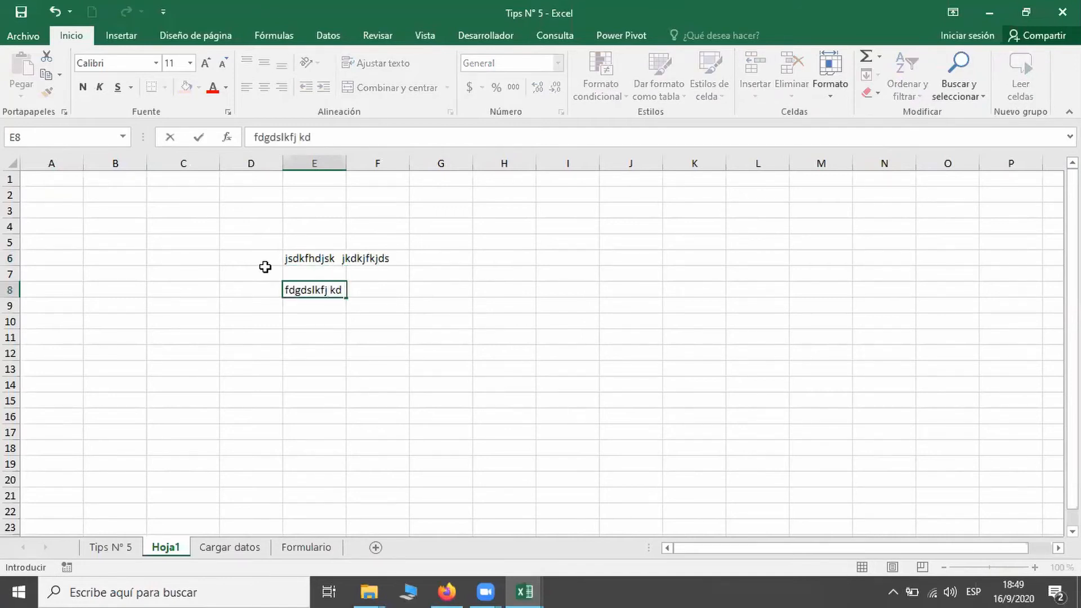
type(" lkdsjflkd j jklld")
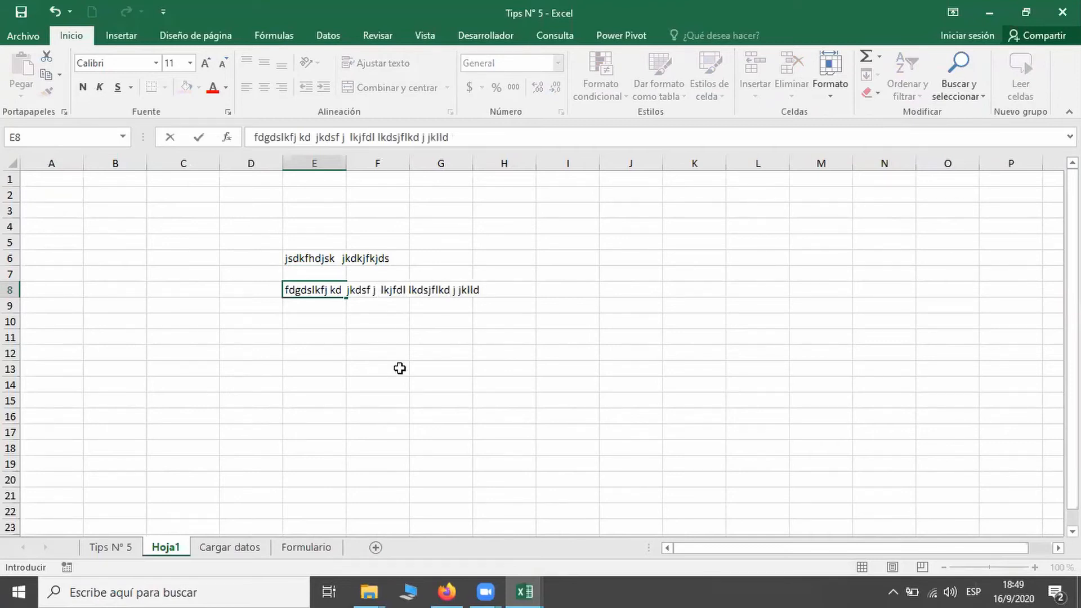
left_click(373, 307)
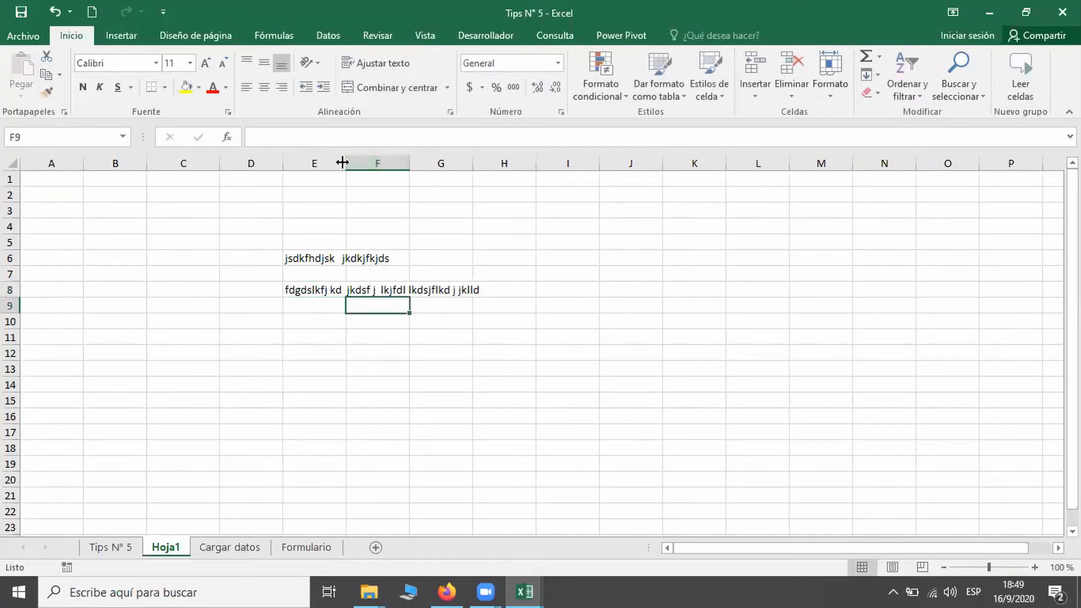
left_click(342, 163)
double_click(342, 162)
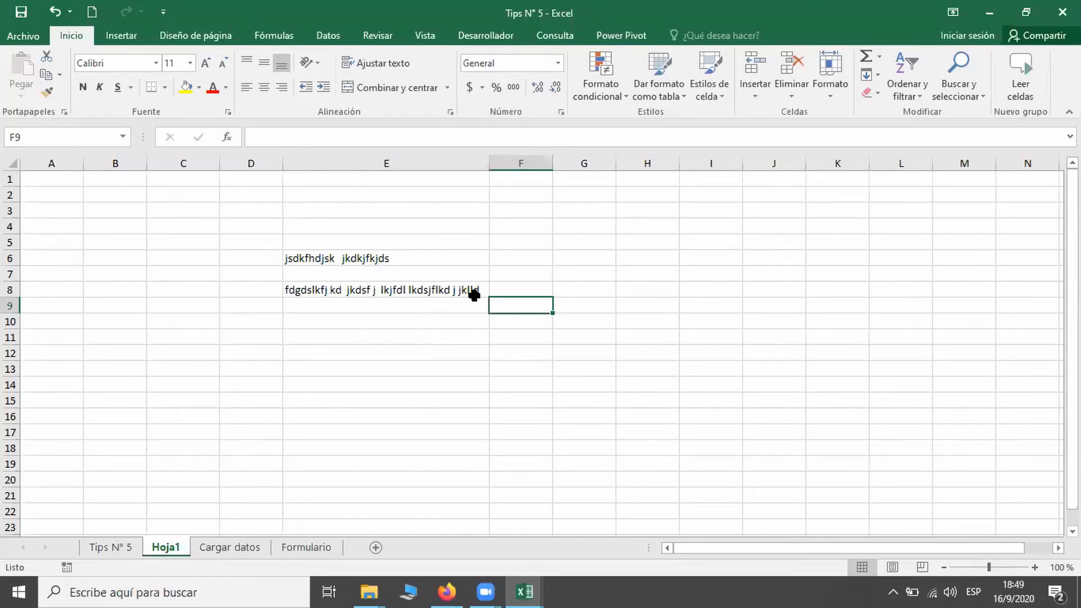
Delete the Hoja1 sheet permanently from the Tips N° 5 workbook.
right_click(183, 546)
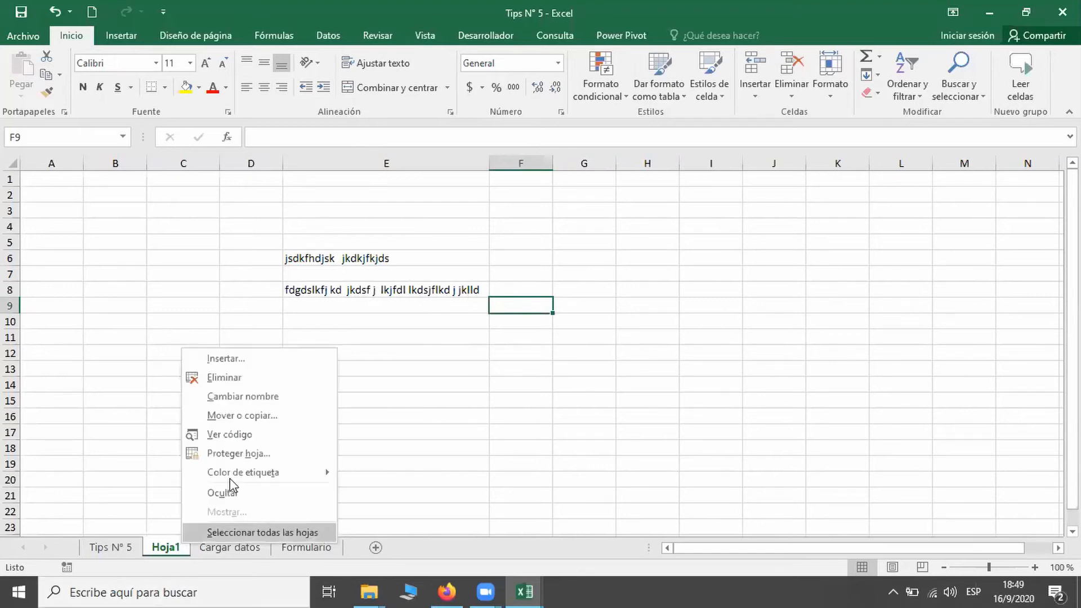
left_click(251, 378)
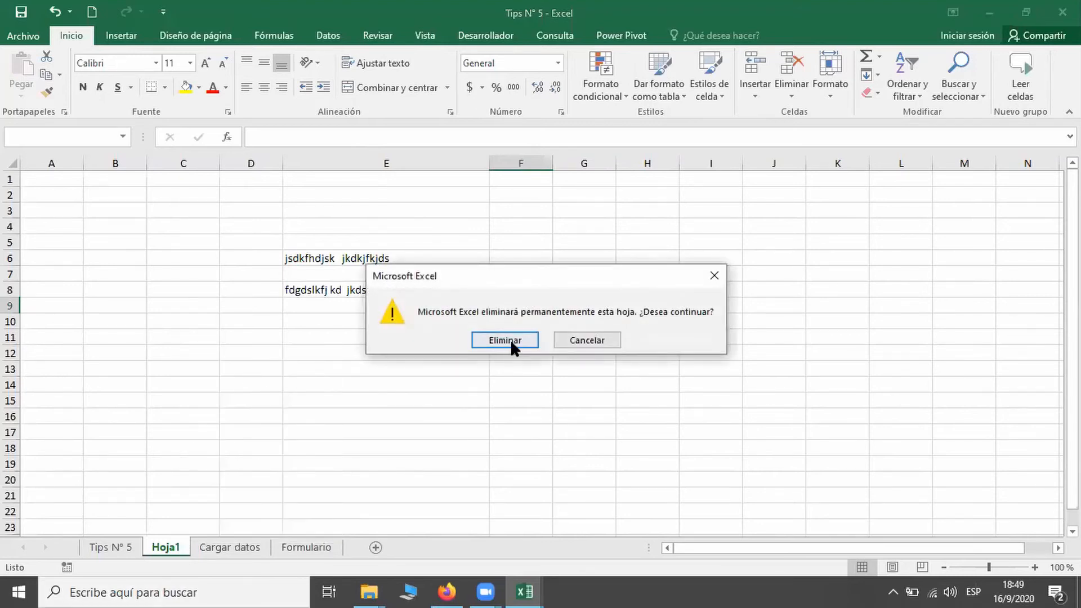
left_click(510, 339)
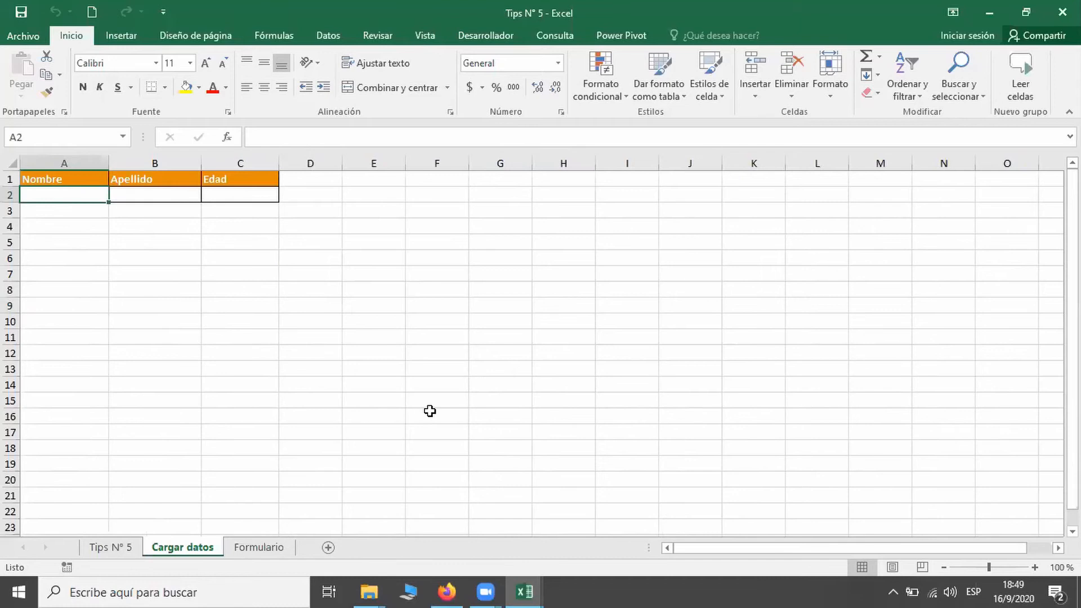
View the Tips N° 5 title sheet and return to the Cargar datos sheet to examine its Nombre, Apellido and Edad columns.
key("ctrl+Page_Up")
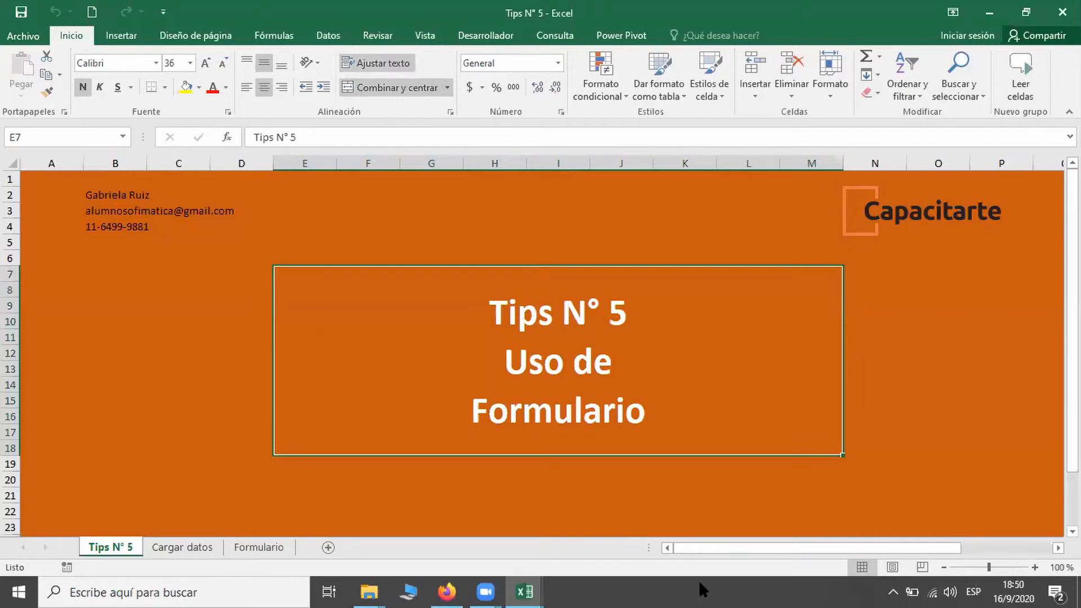
left_click(203, 549)
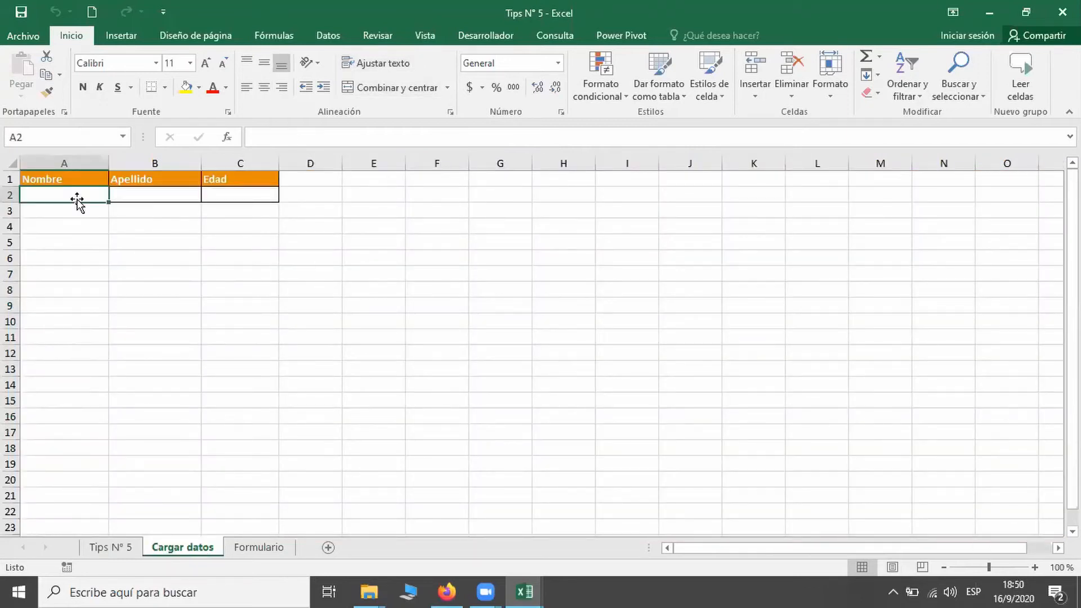
left_click_drag(77, 201, 131, 200)
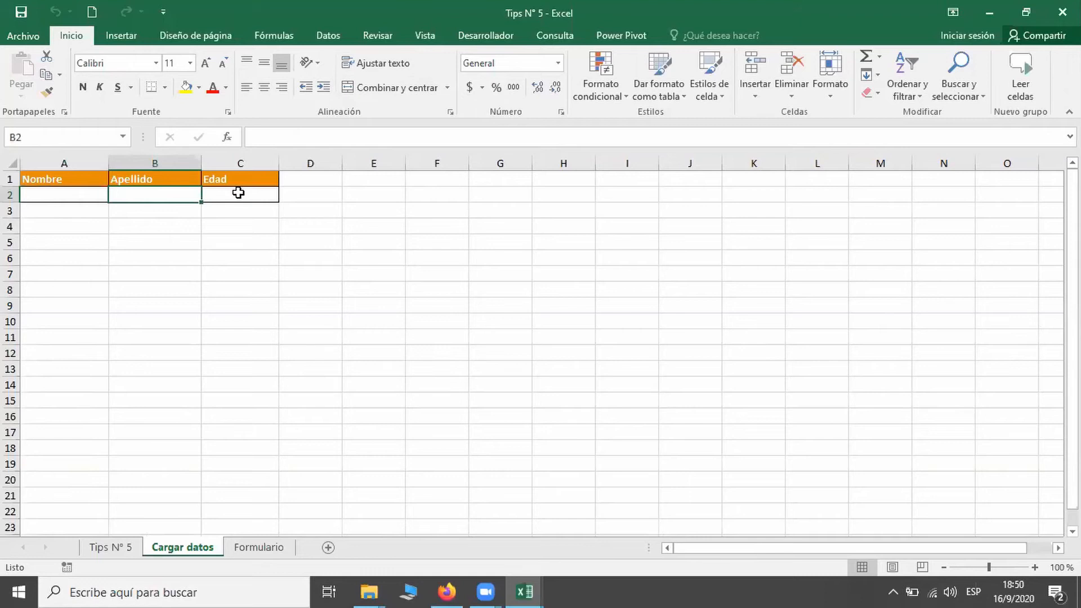
left_click(373, 210)
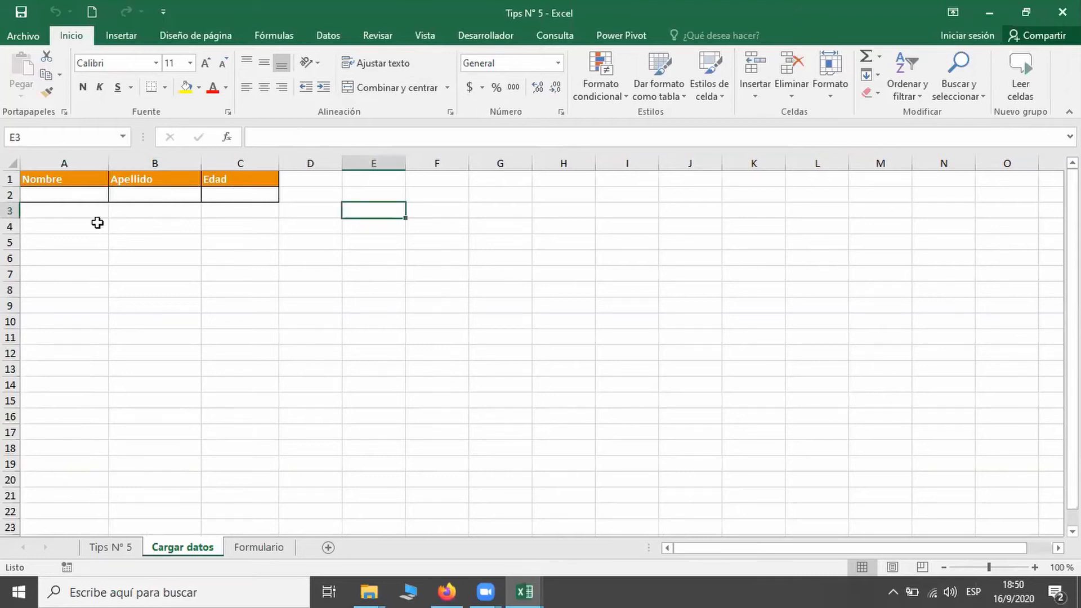
Enter the sample text dksj in cell A2 under Nombre.
left_click(104, 197)
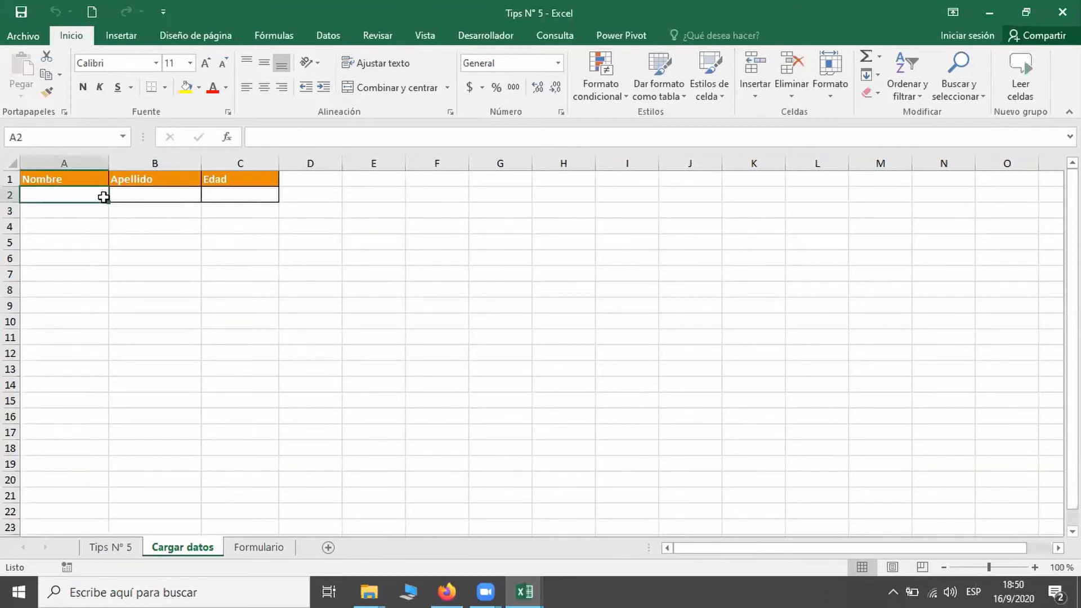
type("dksj")
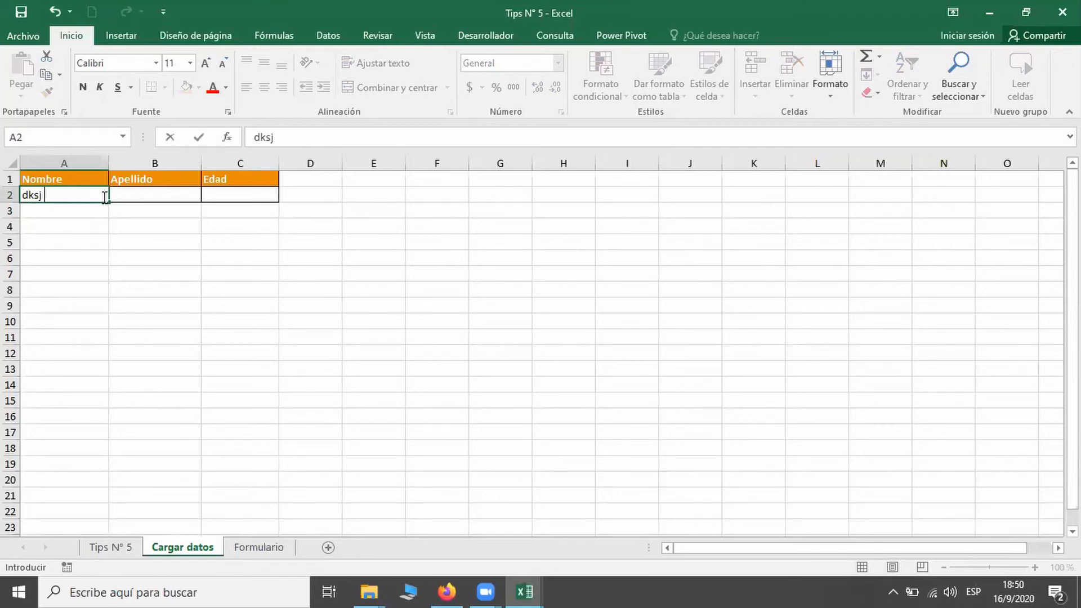
key("Return")
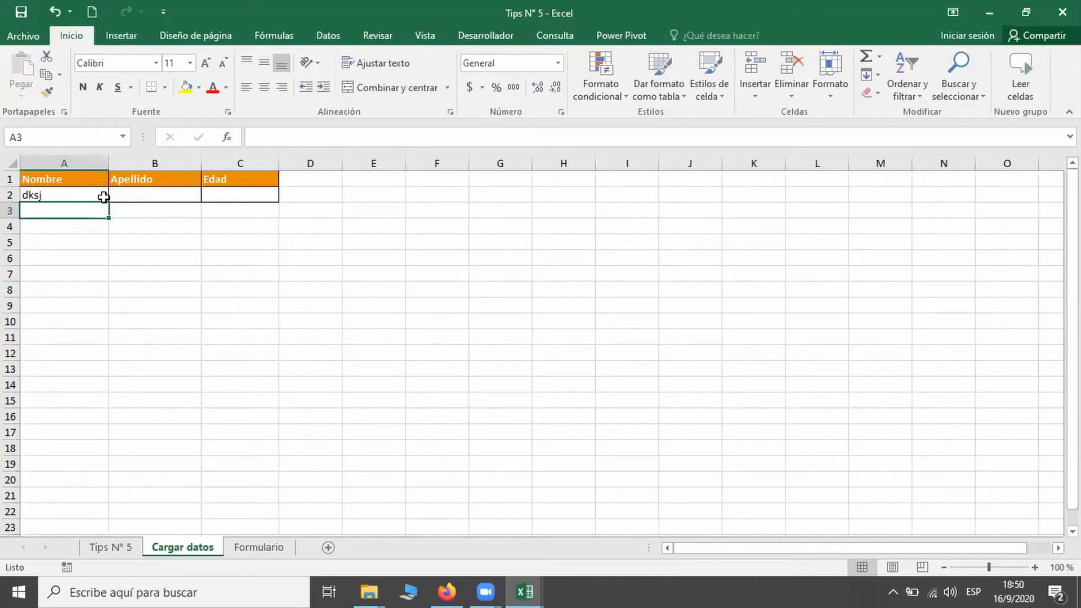
Move through the Apellido and Edad cells of row 2 and clear the sample text from A2.
key("Right")
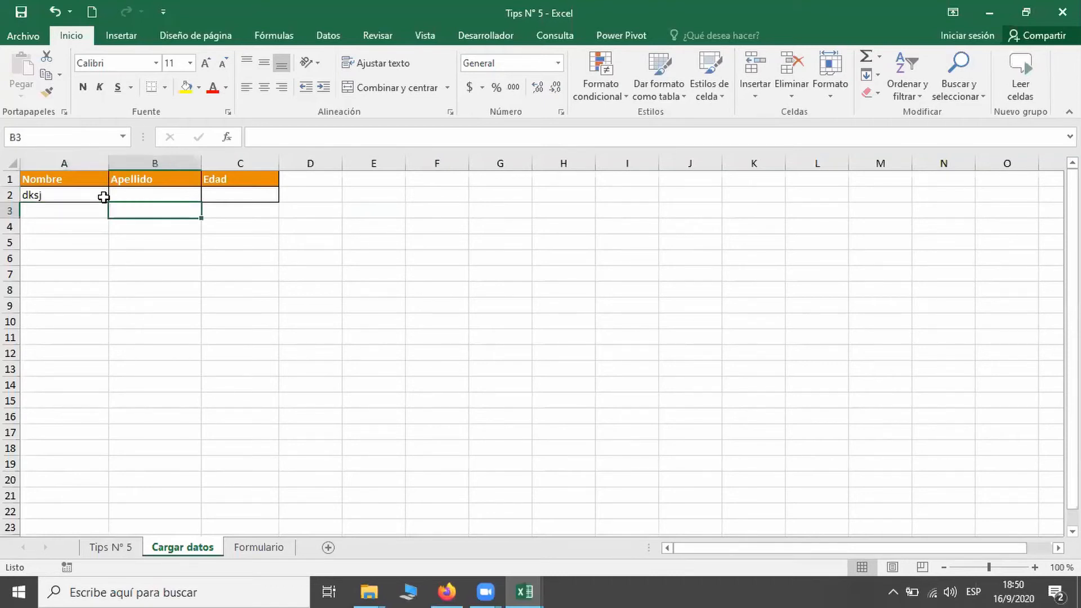
key("Up")
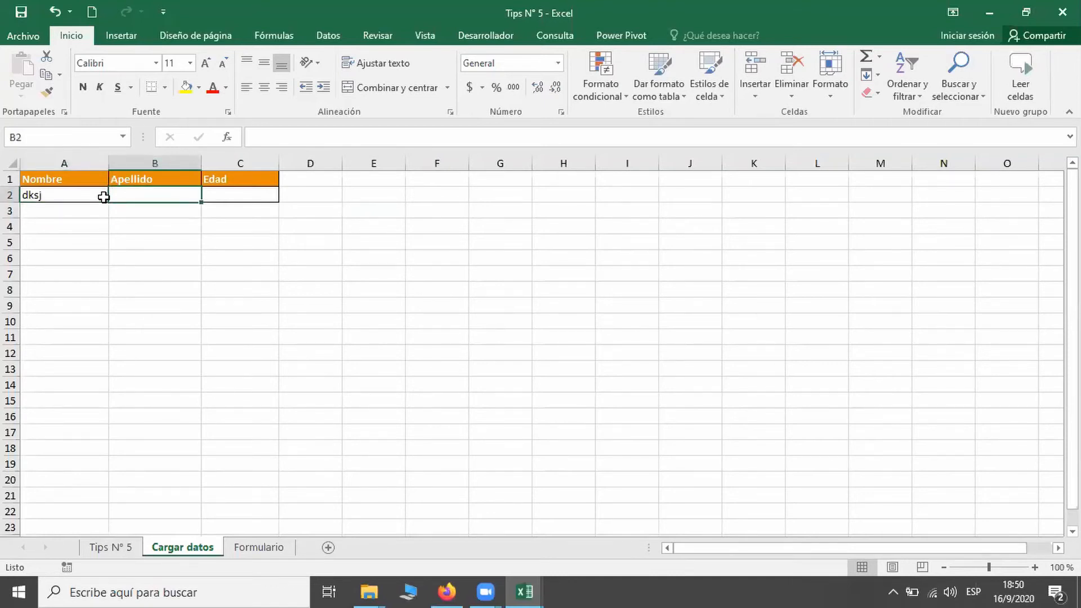
key("Right")
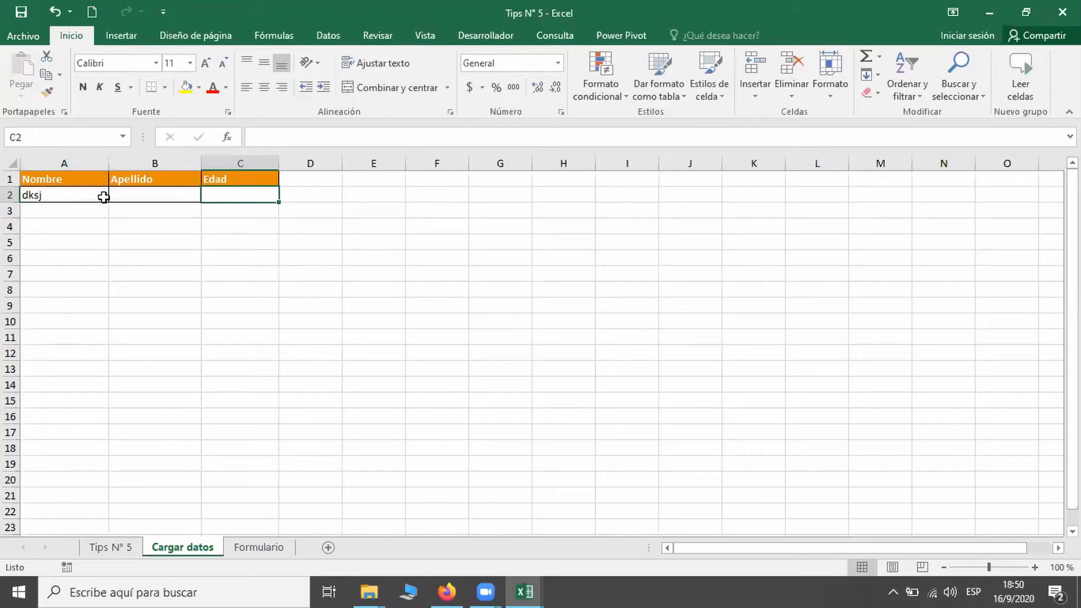
key("Left")
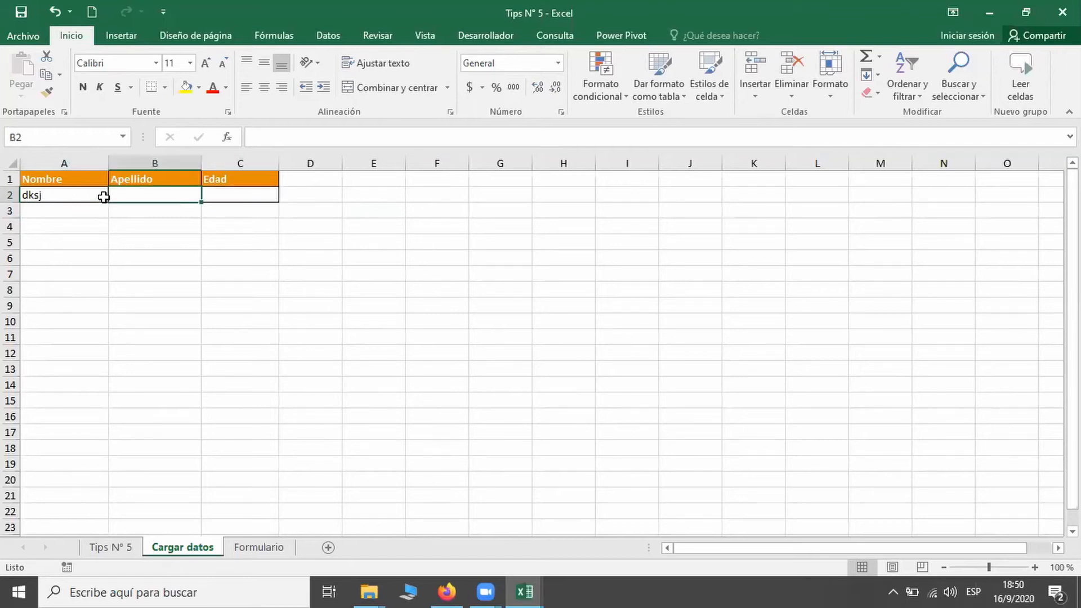
key("Left")
key("Delete")
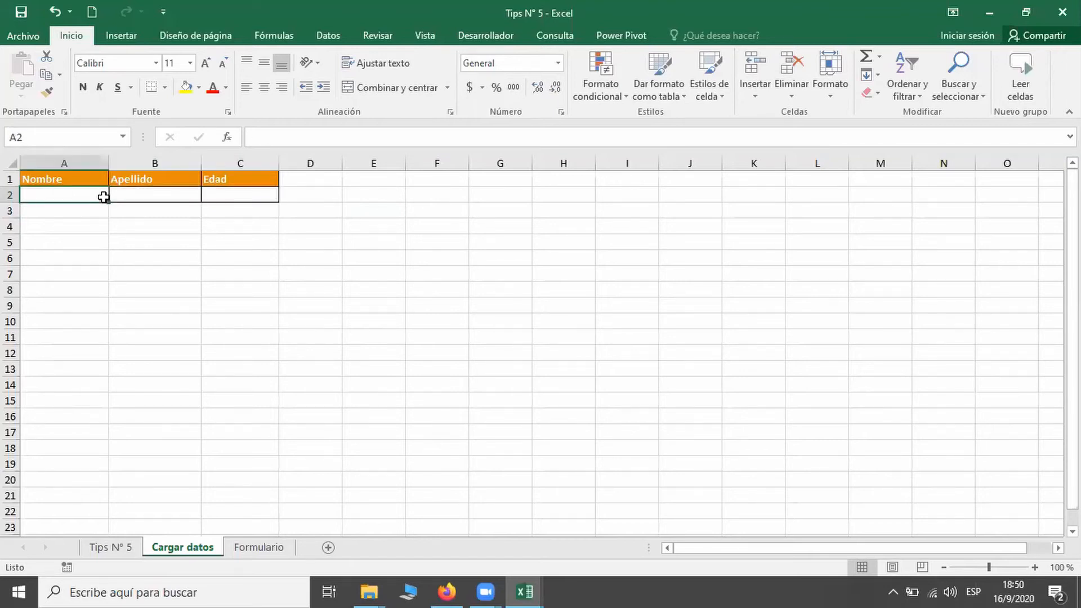
Set the selection to move Derecha after Enter in the advanced Excel editing options.
left_click(23, 38)
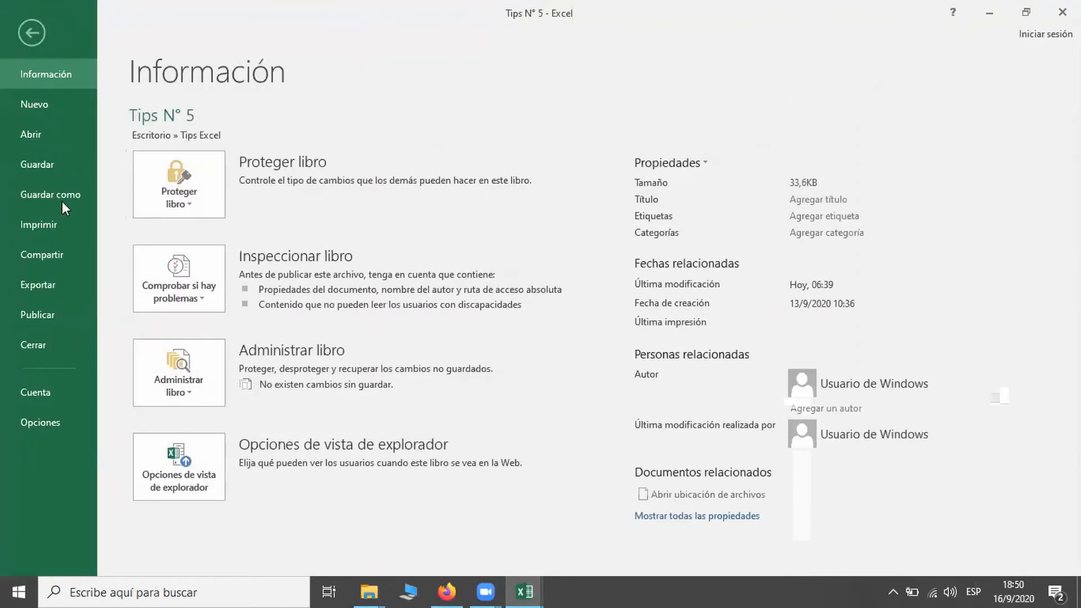
left_click(36, 420)
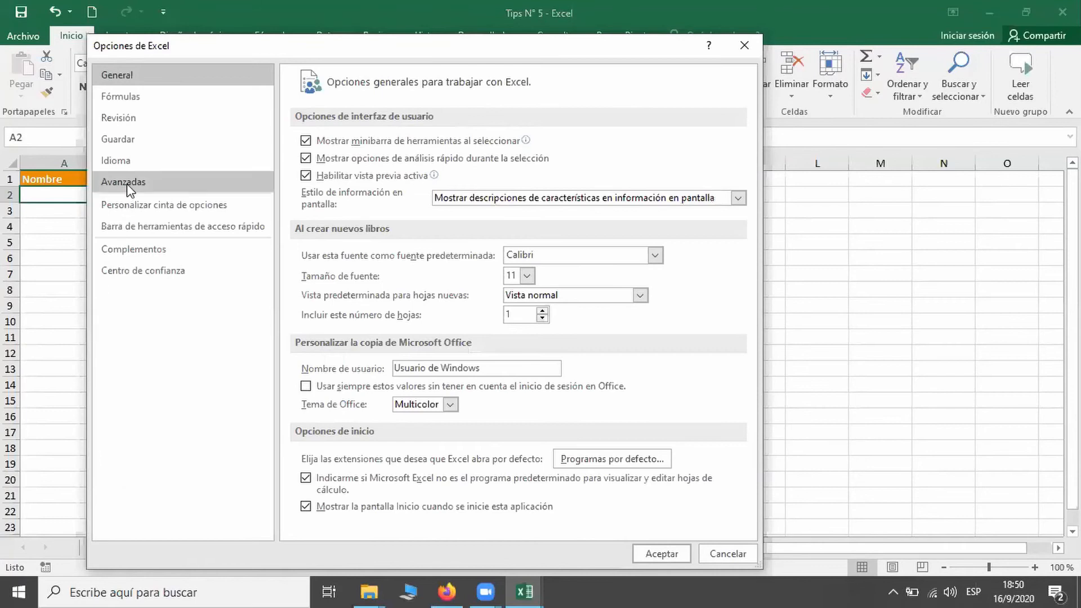
left_click(126, 184)
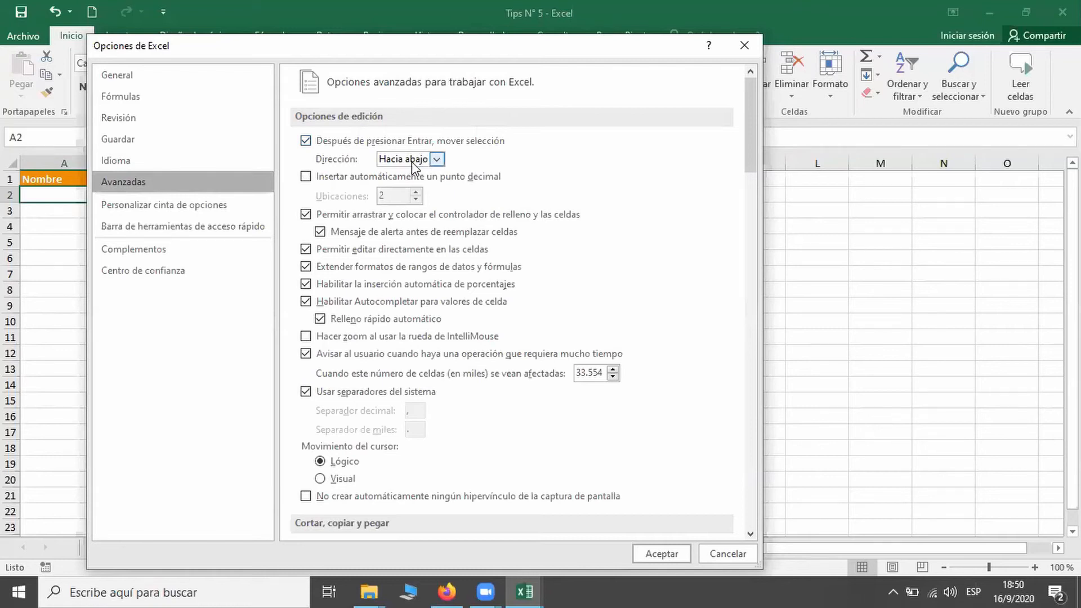
left_click(431, 159)
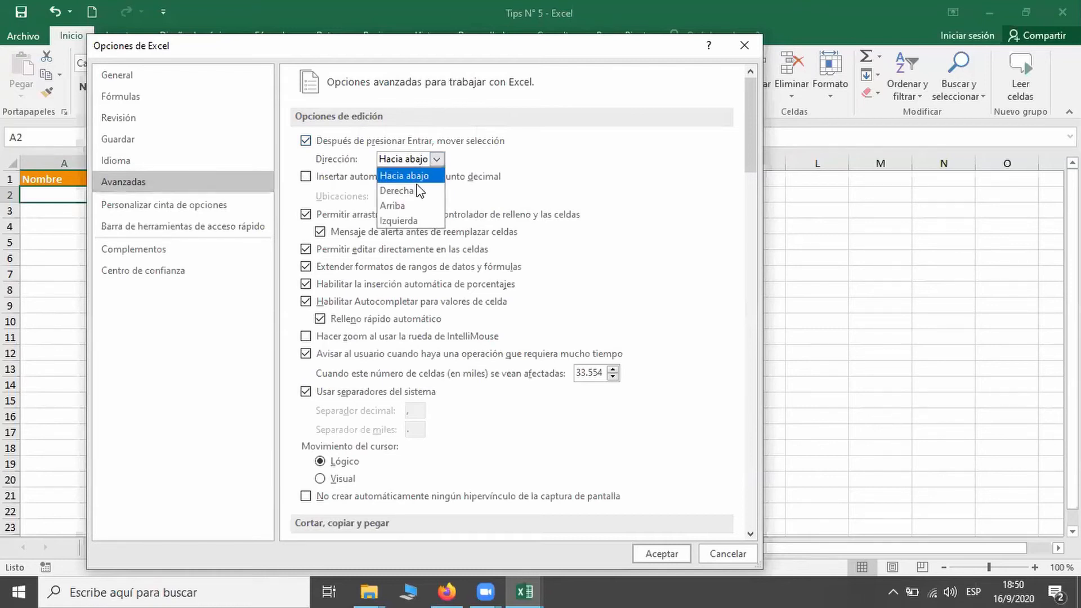
left_click(394, 192)
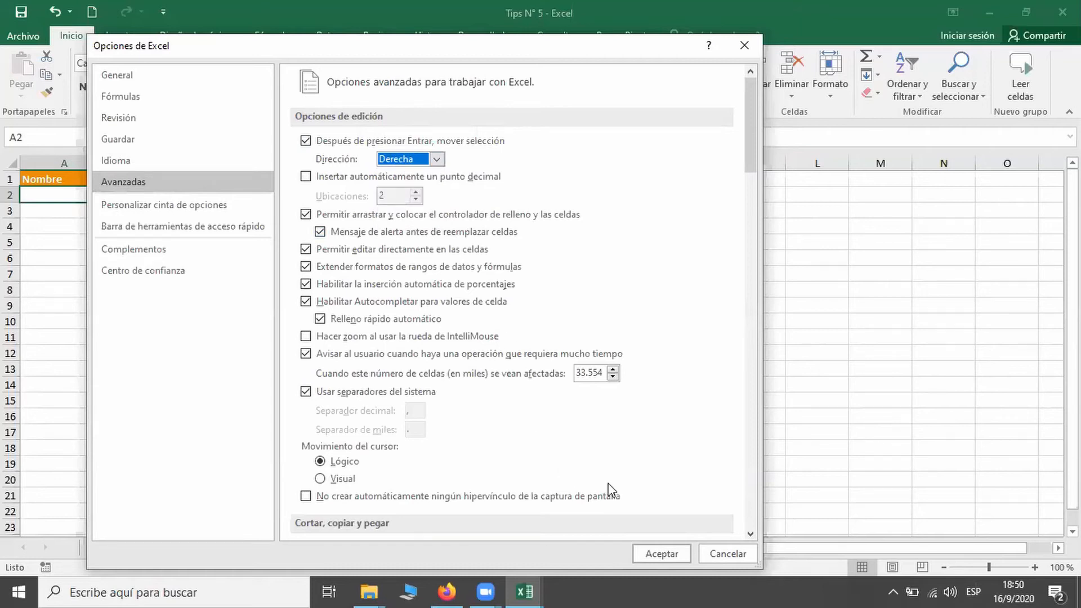
left_click(655, 555)
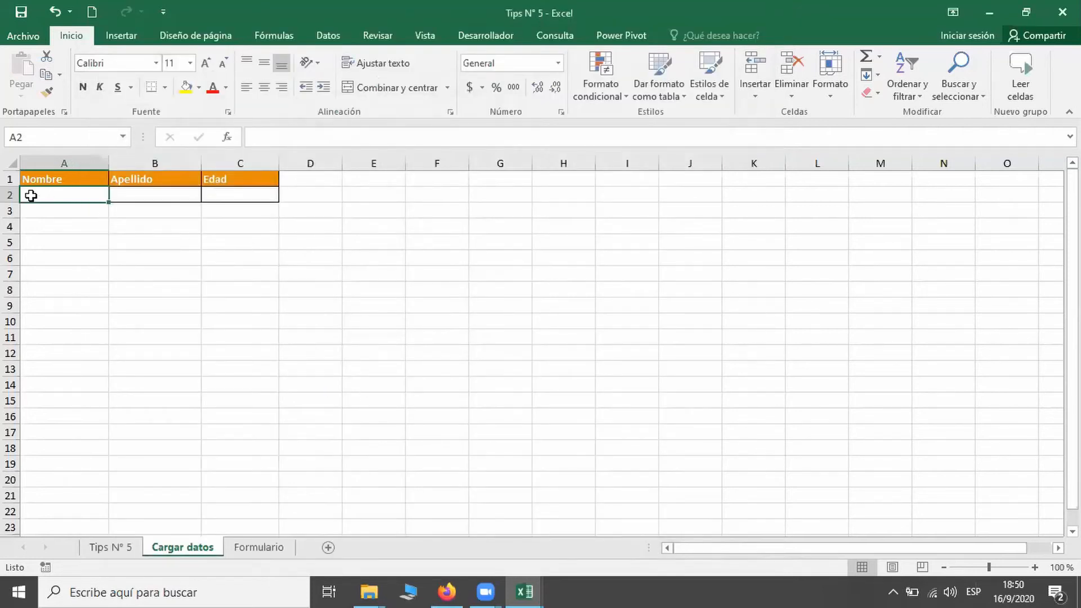
Enter the sample texts khfds, jfgdf, jfgkfd and fjgf7 across cells A2 to D2 and move on to H2.
type("khfds")
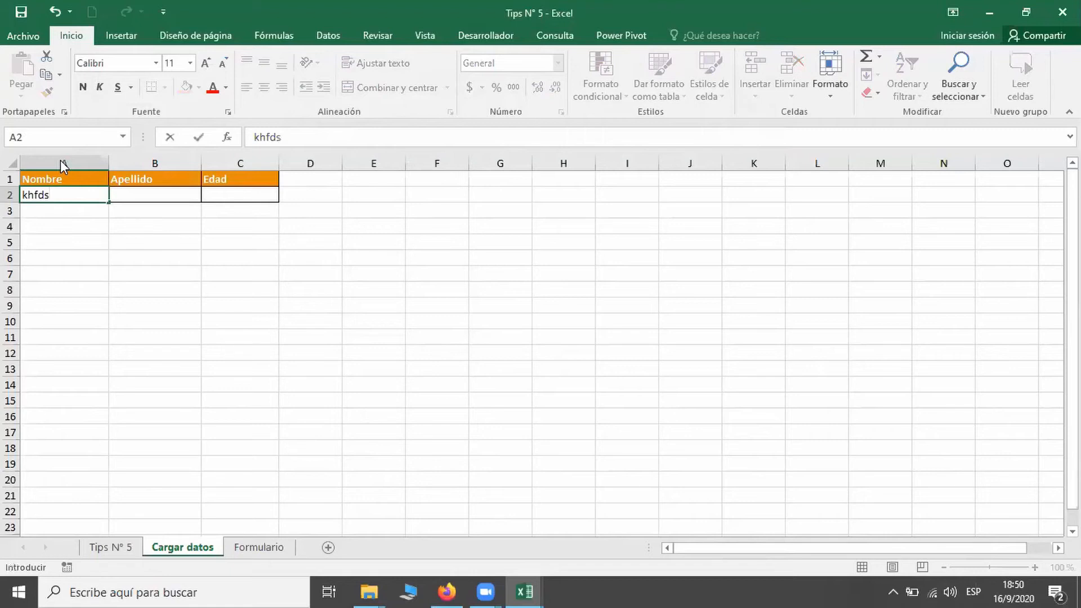
key("Return")
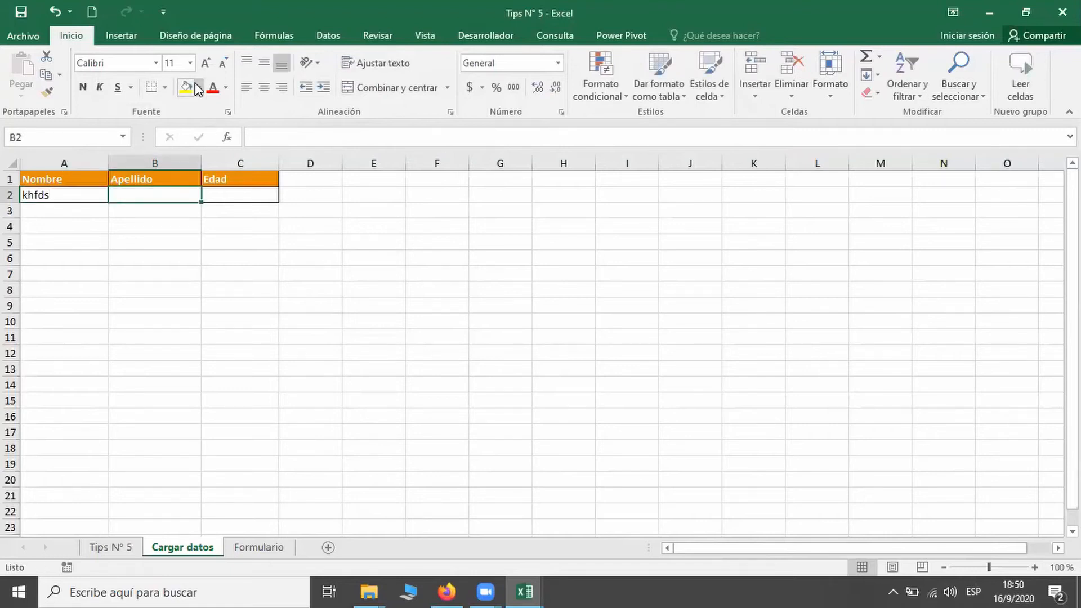
type("jfgdf")
key("Return")
type("jfgkfd")
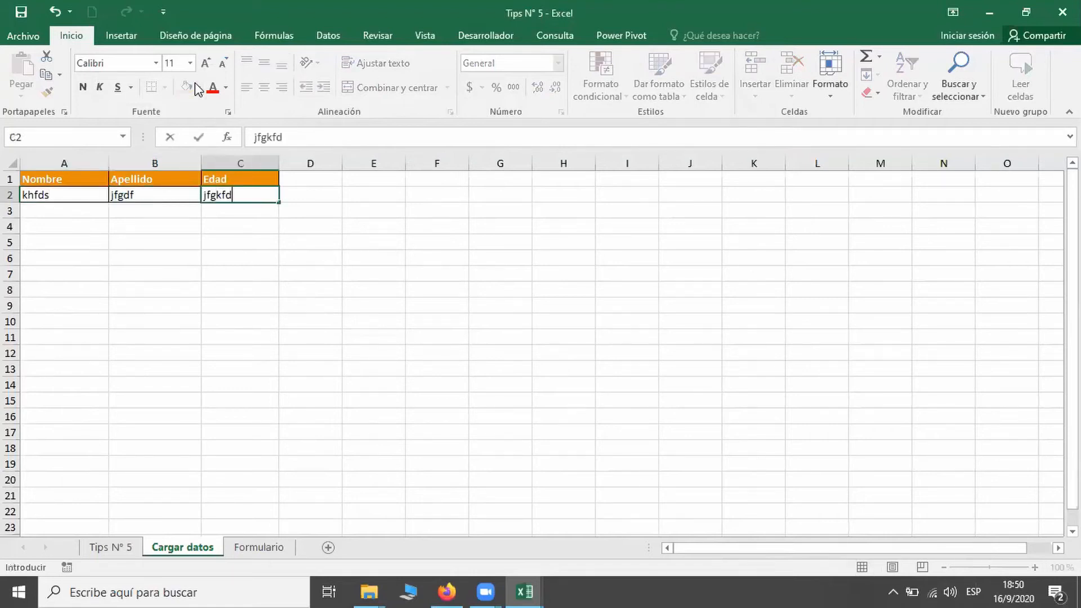
key("Return")
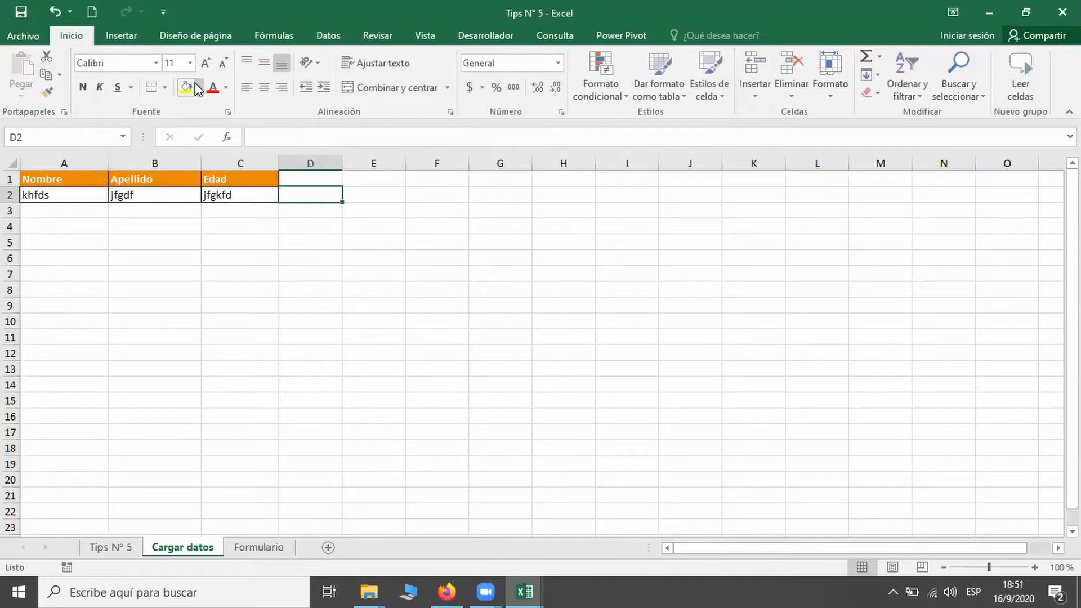
type("fjgf7")
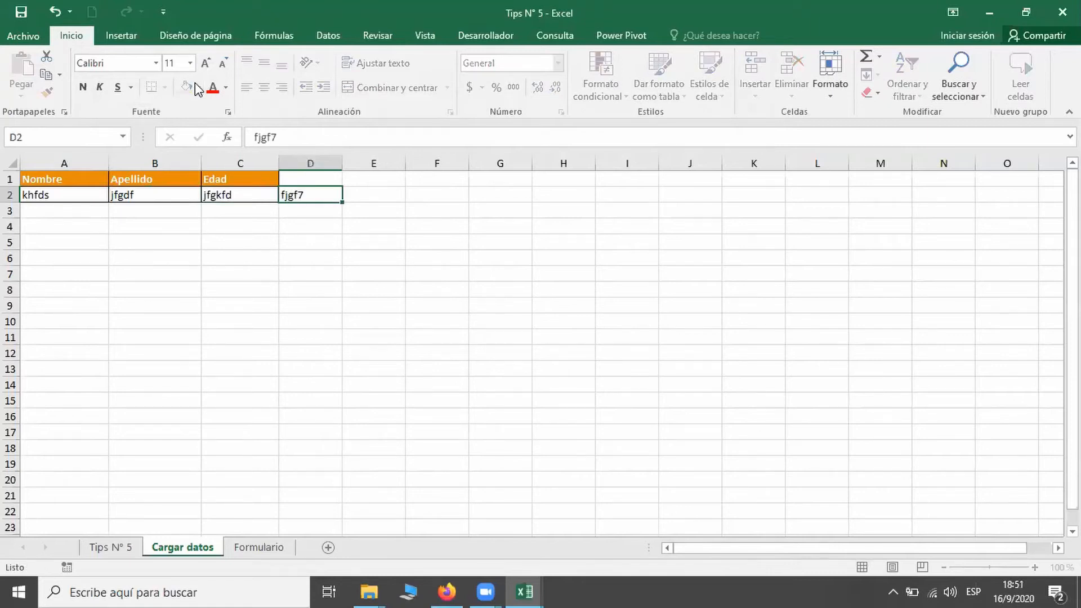
key("Right")
key("Right")
key("Right")
key("Right")
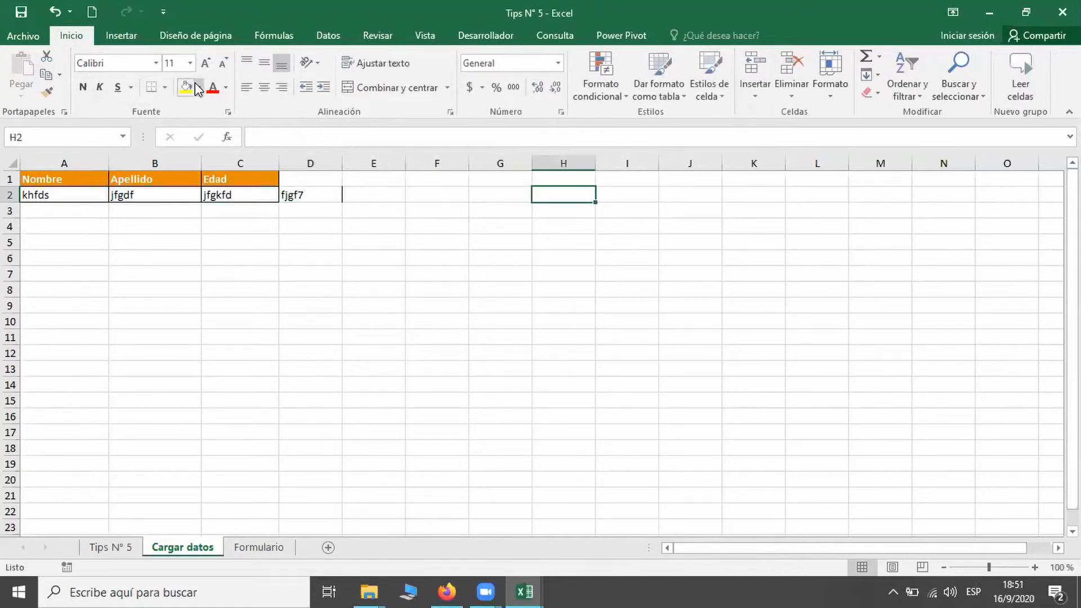
Undo the sample entries in row 2 and clear the restored text from cell A2.
key("ctrl+z")
key("ctrl+z")
key("ctrl+z")
key("ctrl+z")
key("ctrl+z")
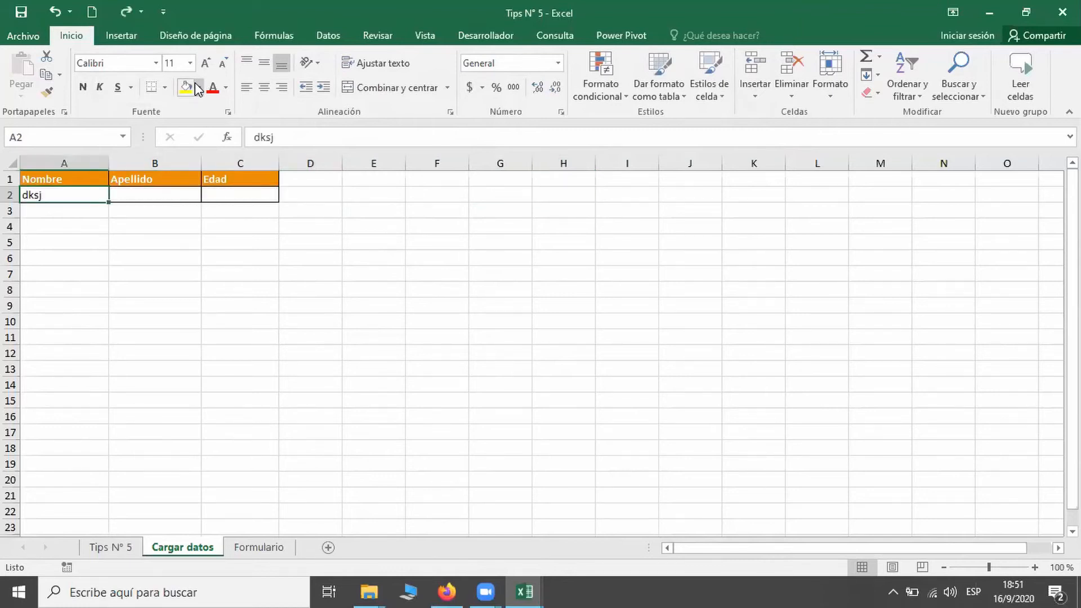
key("BackSpace")
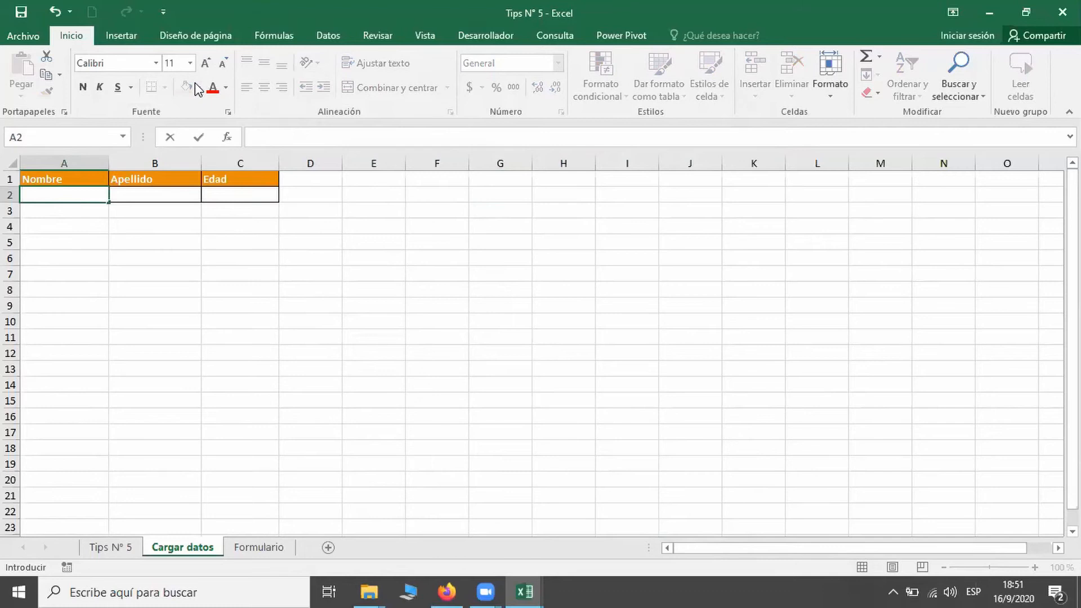
key("Escape")
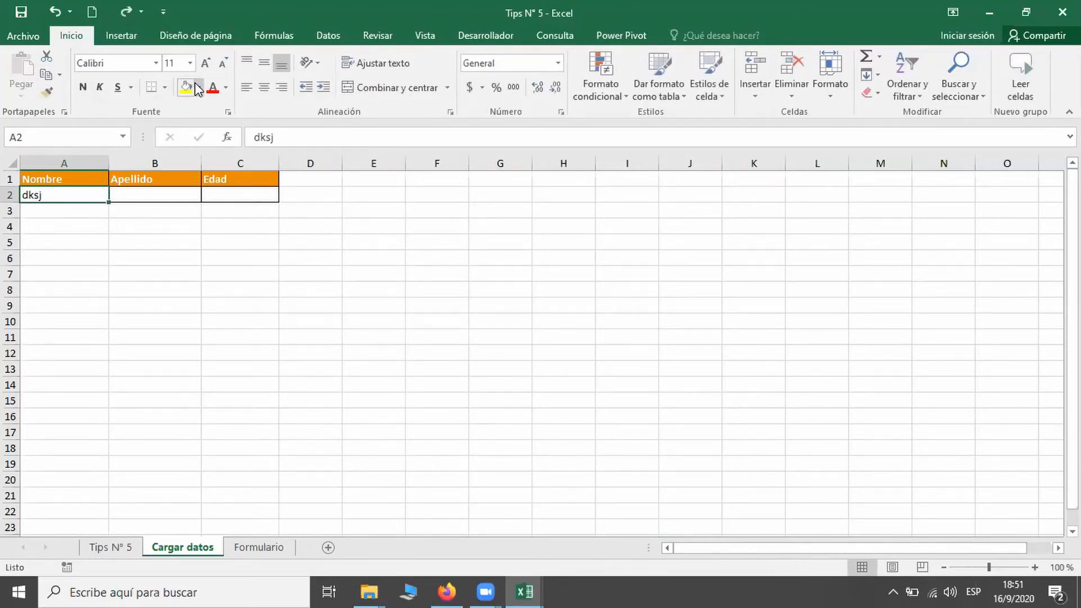
key("Delete")
left_click(197, 88)
Add the Formulario command, found among the commands not in the ribbon, to the Quick Access Toolbar for all documents.
left_click(163, 14)
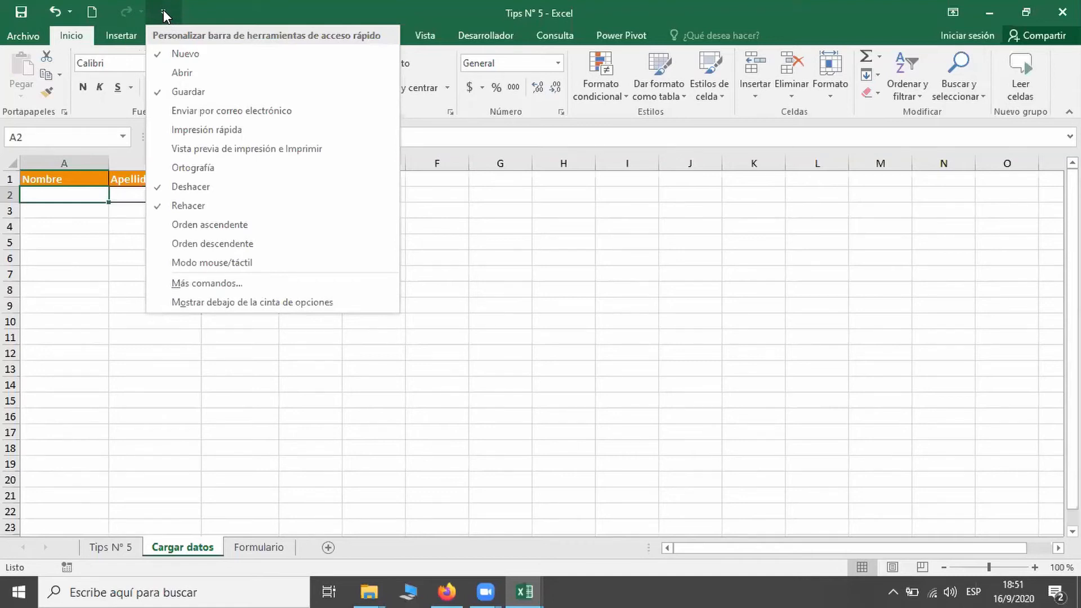
left_click(190, 285)
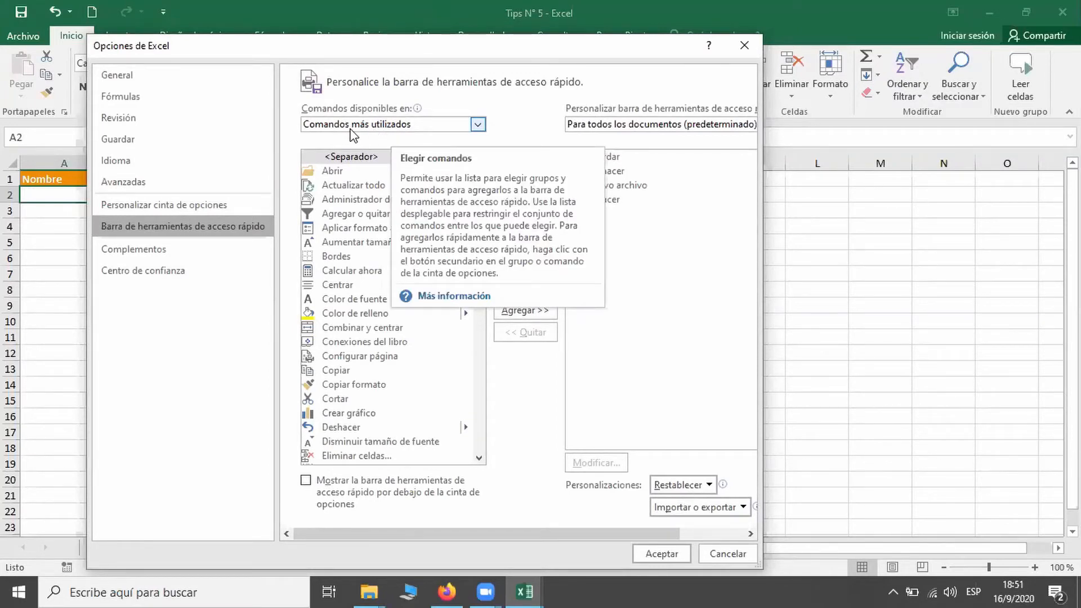
left_click(478, 126)
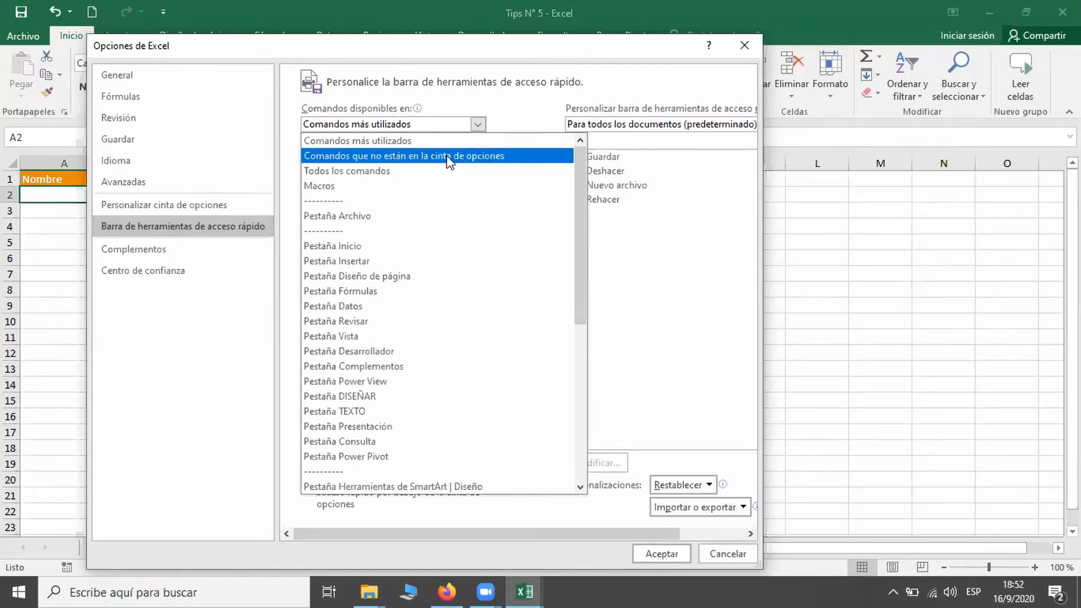
left_click(376, 158)
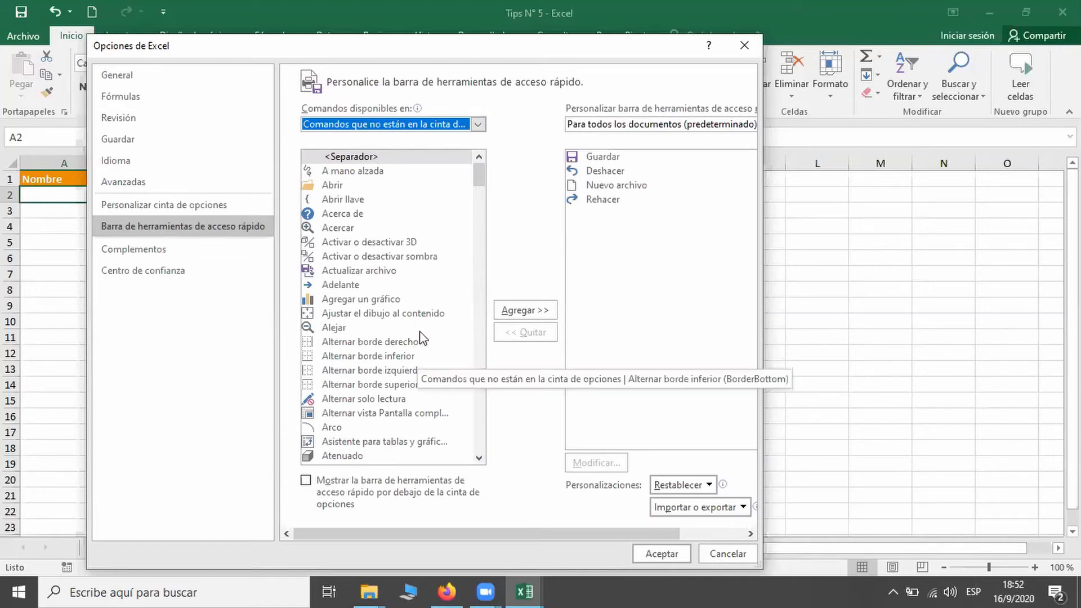
scroll(398, 276, "down", 1)
left_click(396, 262)
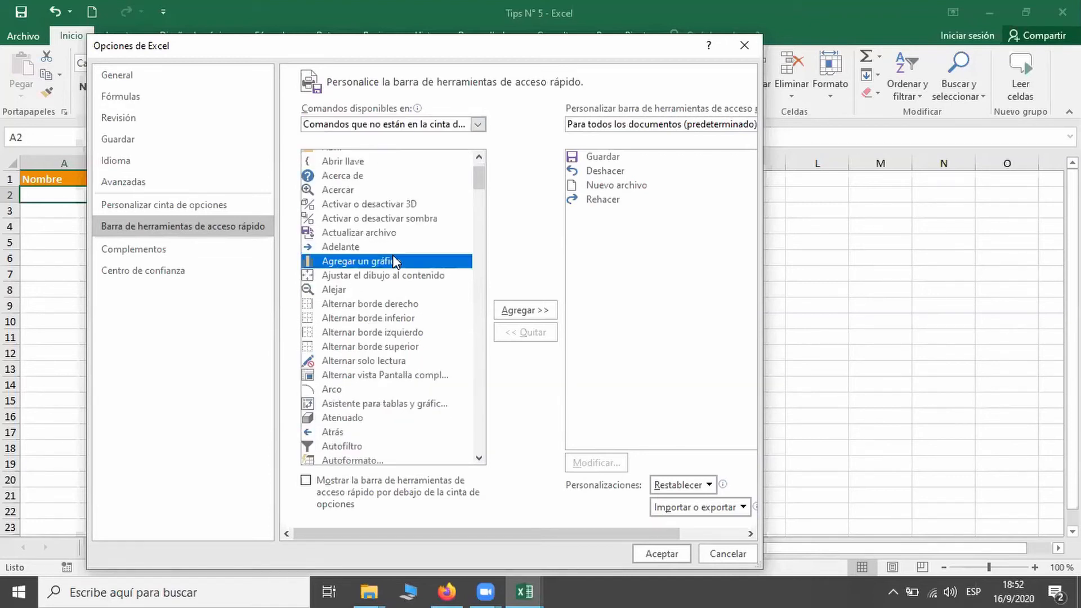
key("l")
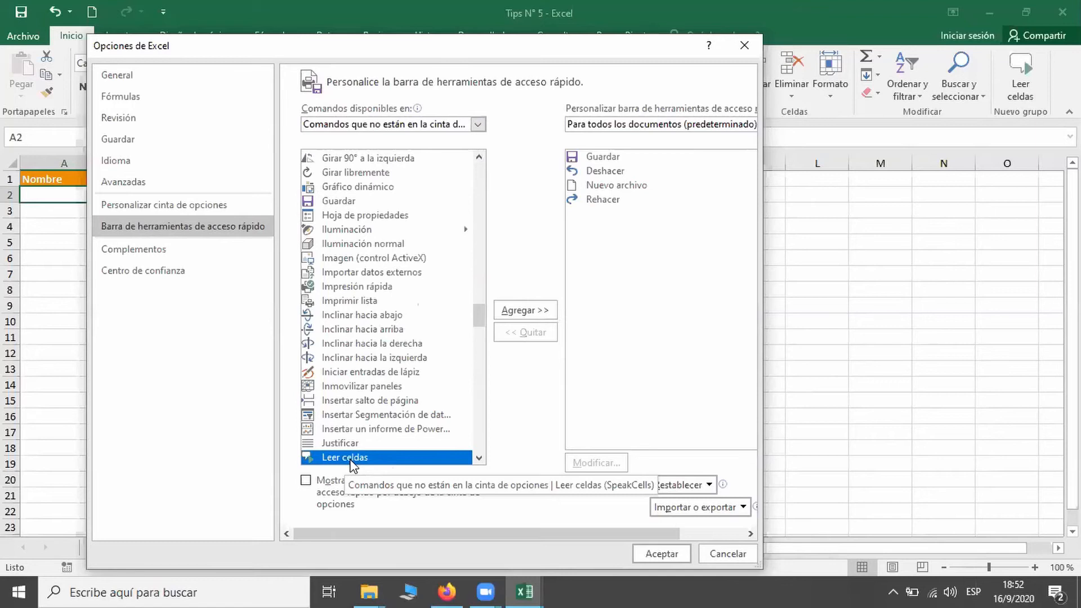
key("f")
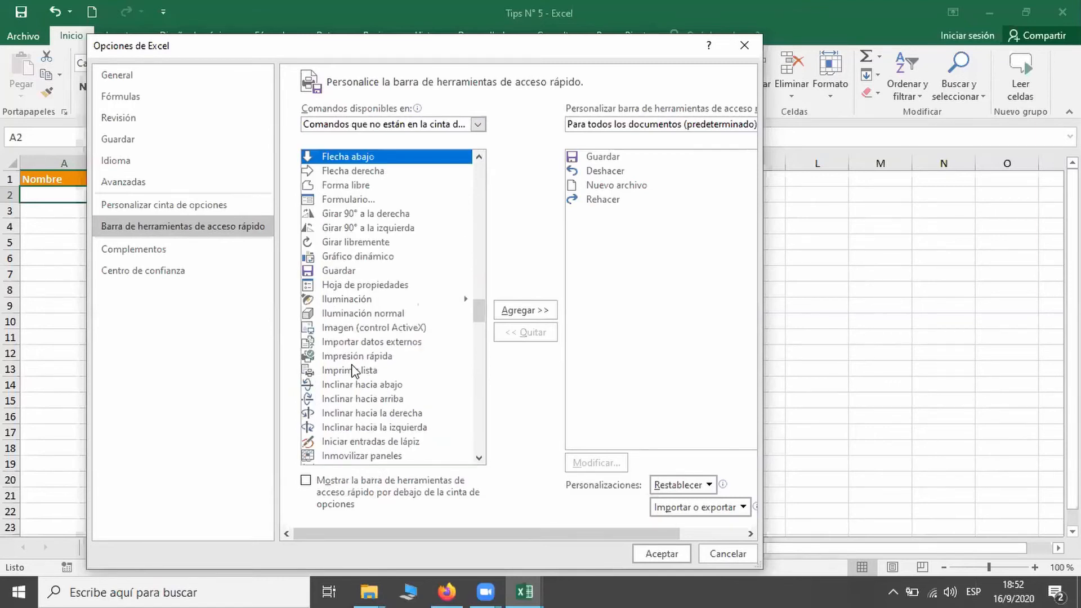
left_click(360, 200)
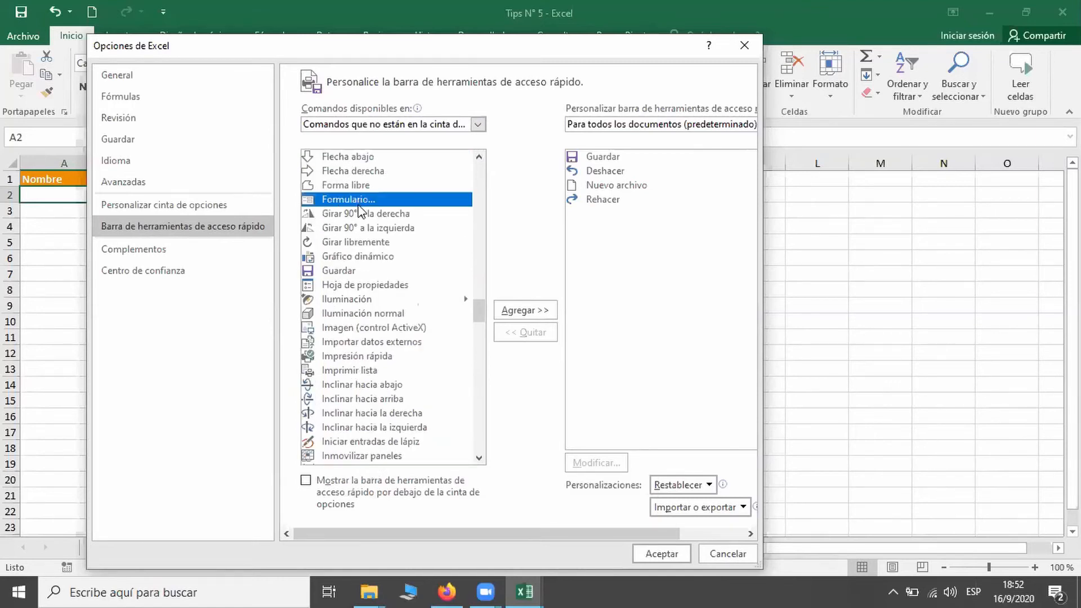
left_click(517, 312)
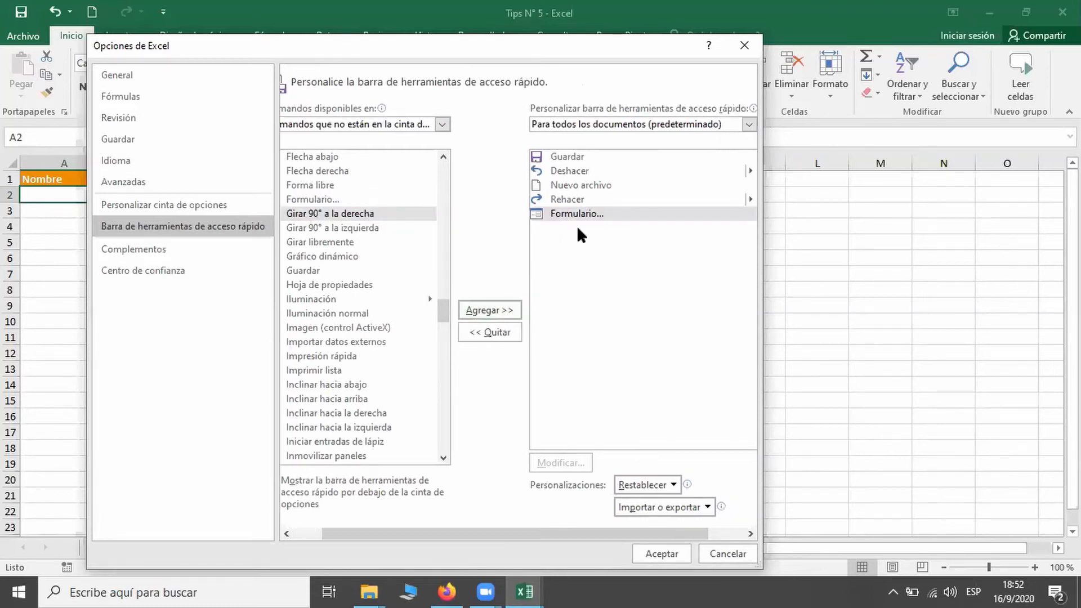
left_click(662, 554)
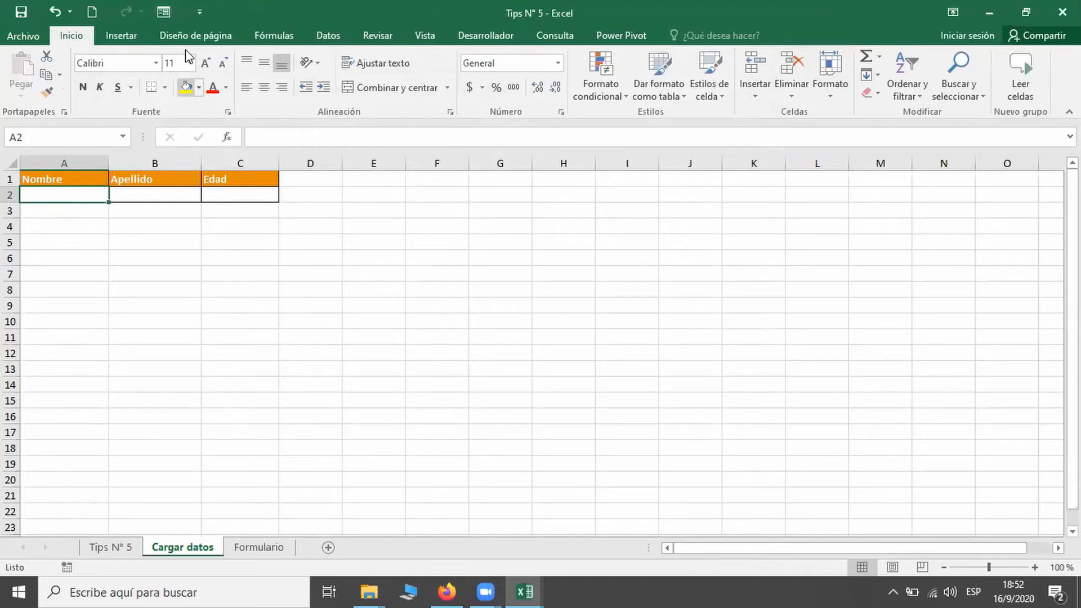
Open the data entry form for the Cargar datos list, using its first row as labels, and place it beside the table.
left_click(163, 12)
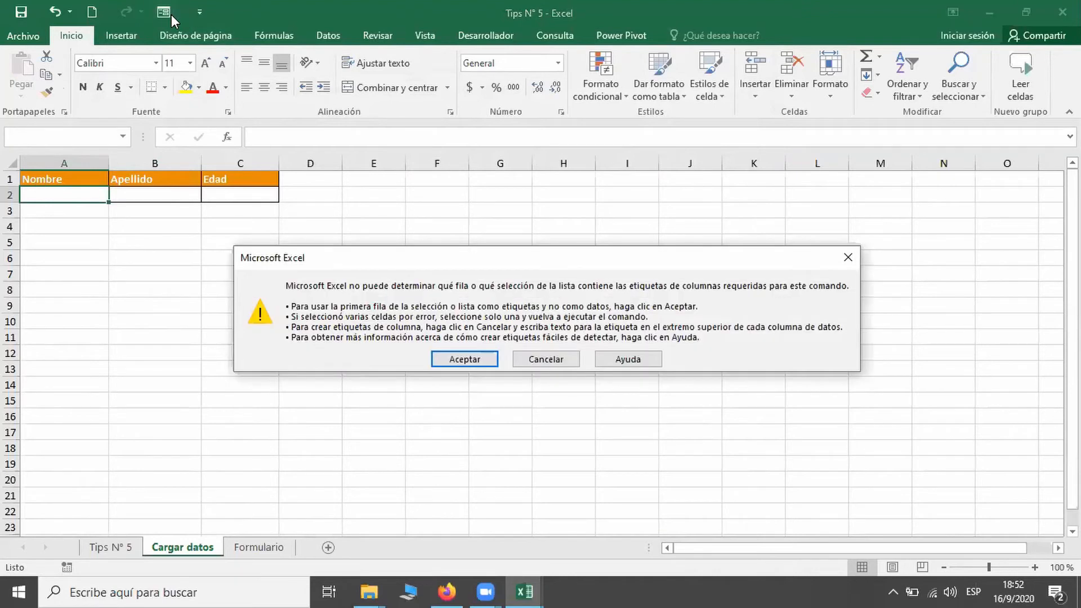
left_click(460, 358)
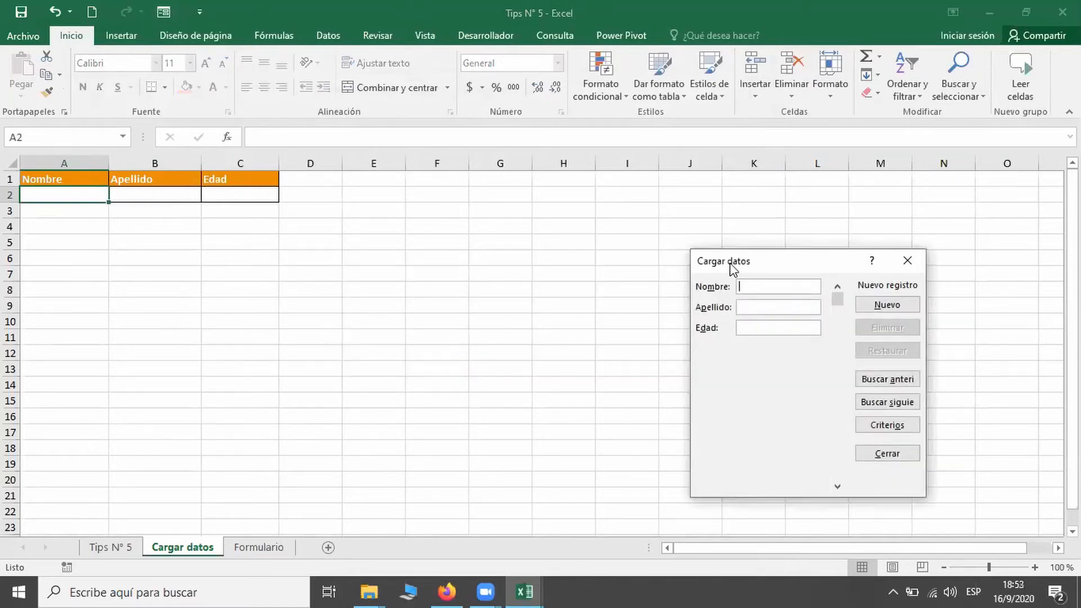
left_click_drag(732, 265, 394, 194)
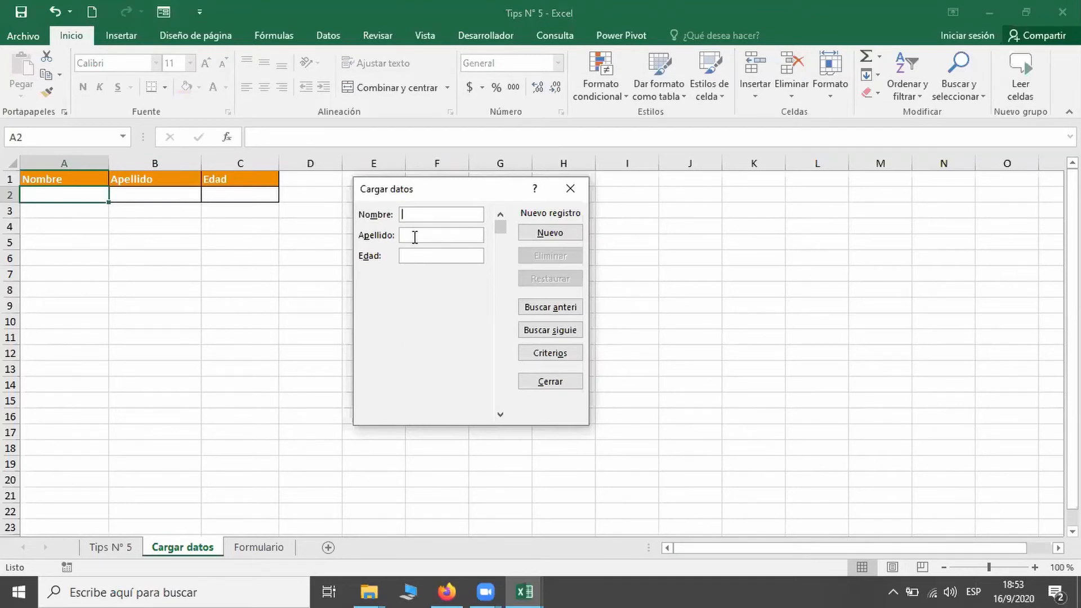
Add the first record through the form with the person's first name, surname and Edad 10.
type("A")
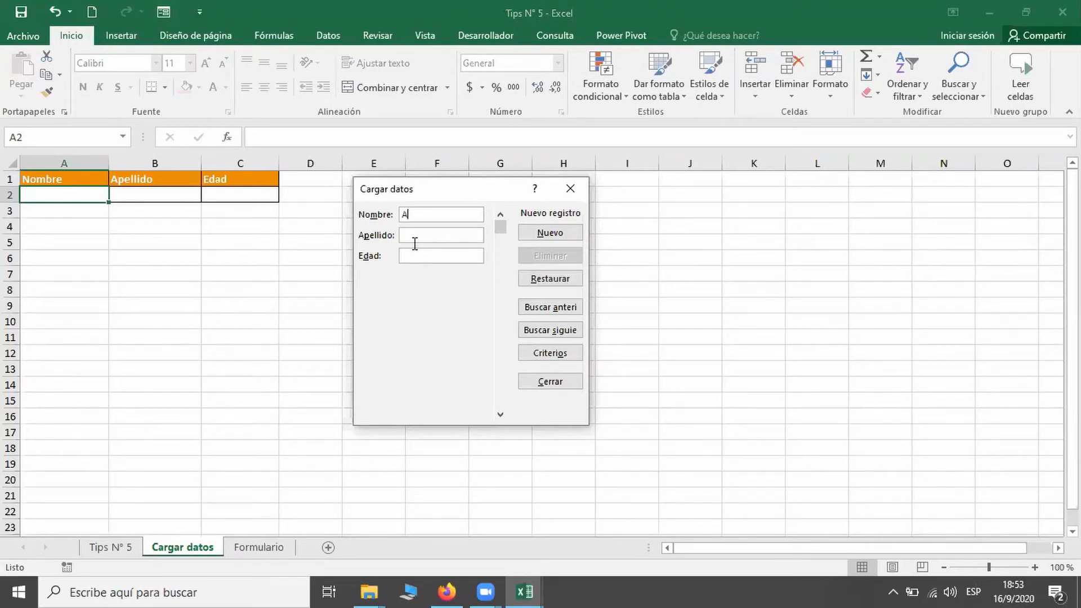
type("na")
key("Tab")
type("perez")
key("Tab")
type("10")
key("Return")
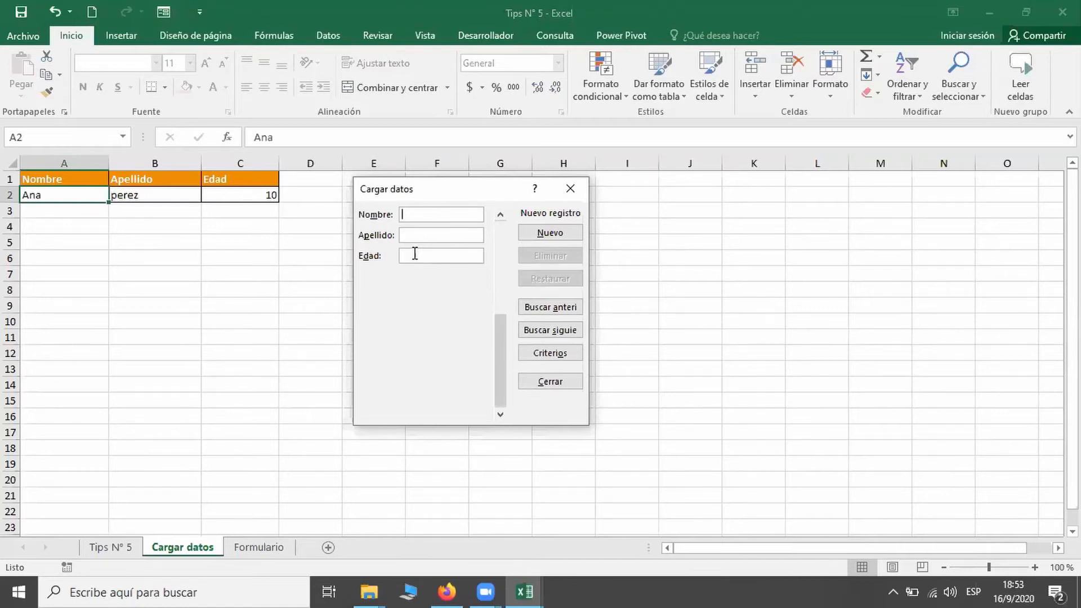
Add a second record through the form with the person's first name, surname and Edad 123.
type("juan")
key("Tab")
type("lo")
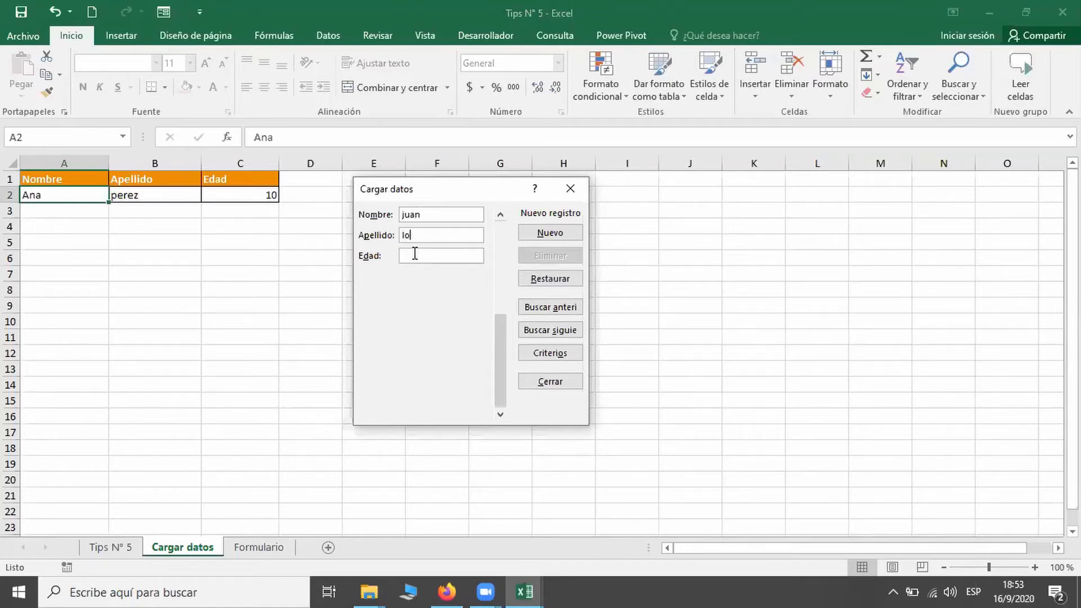
type("pex")
key("BackSpace")
type("z")
key("Tab")
type("123")
key("Return")
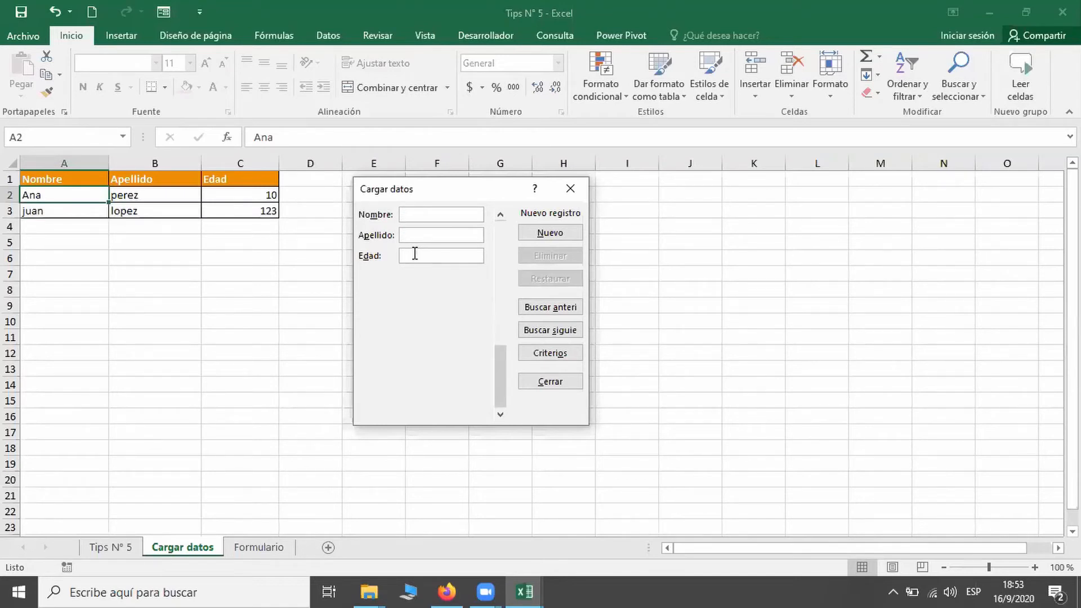
Add a third record through the form with the person's first name, surname and Edad 13.
type("martin")
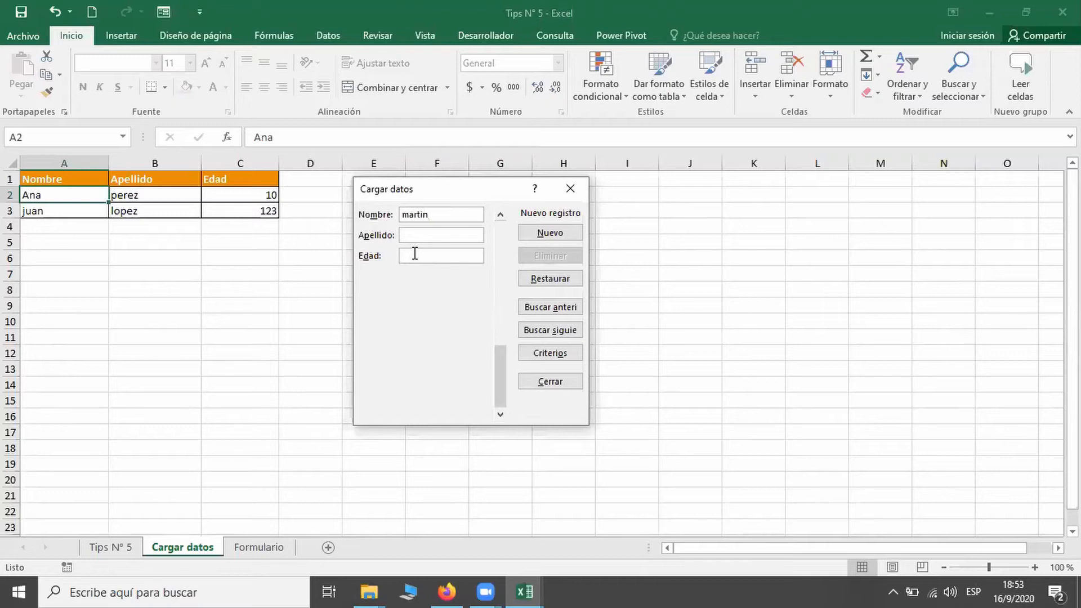
key("Tab")
type("juarez")
left_click(415, 254)
type("13")
key("Return")
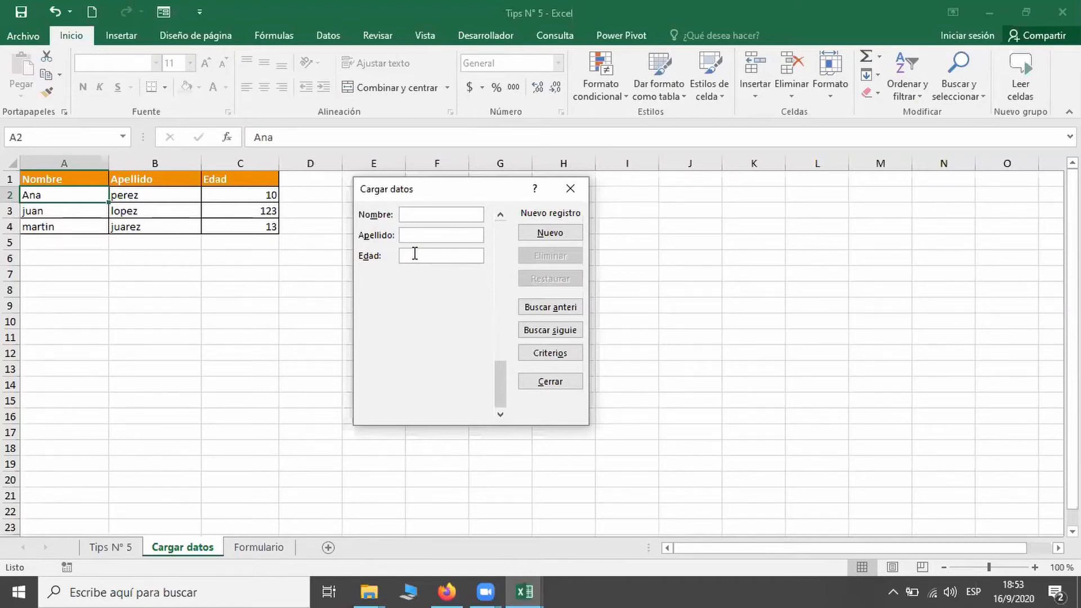
Add a fourth record through the form with the person's first name, surname and Edad 14.
type("j")
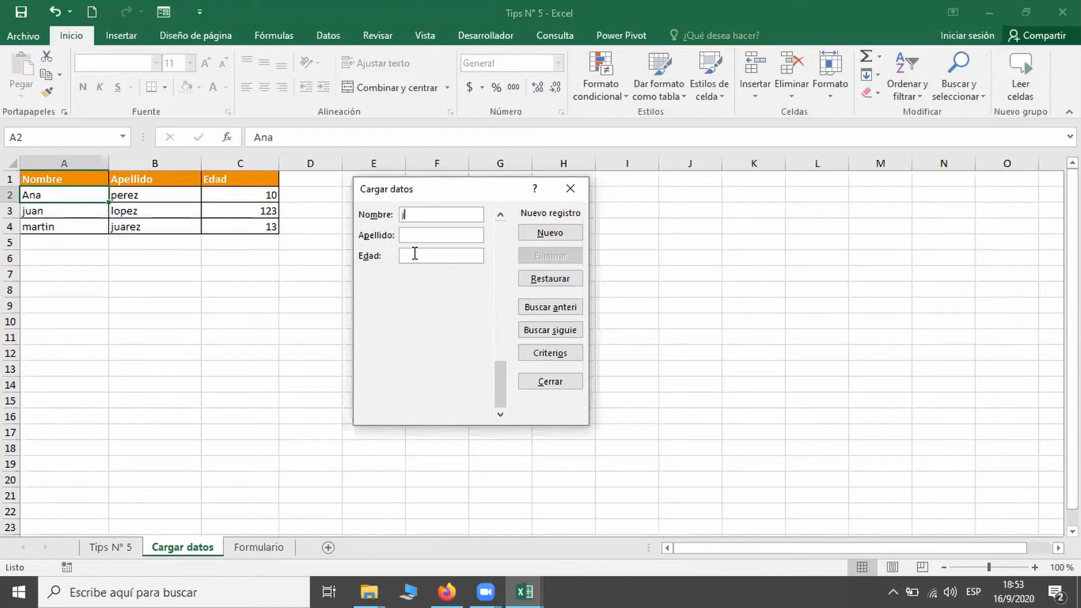
type("ose")
key("Tab")
type("martinez")
key("Tab")
type("14")
key("Return")
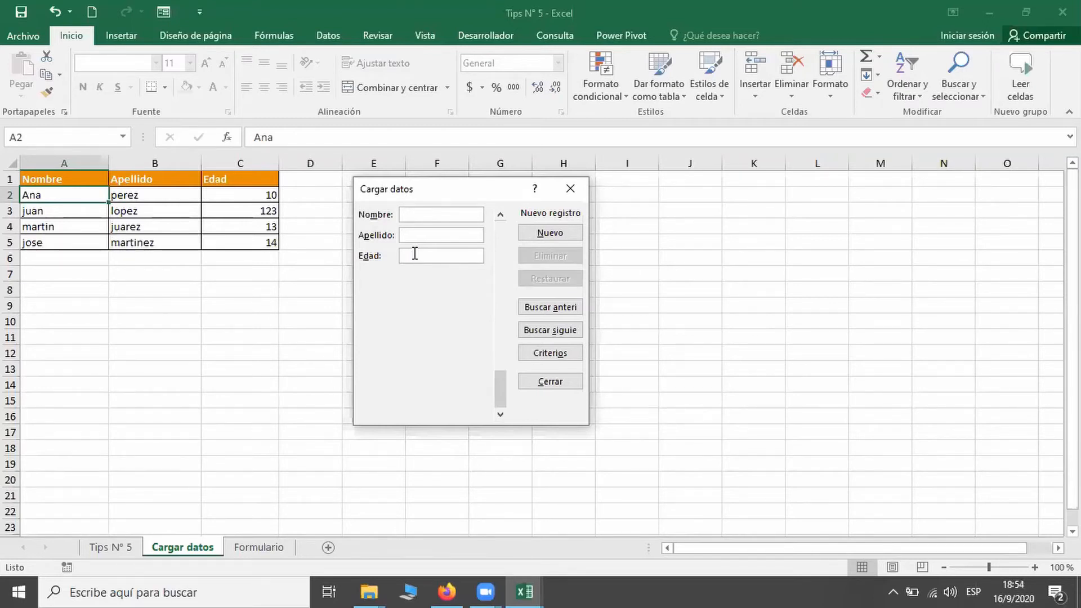
Add a fifth record through the form with the person's first name, surname and Edad 15, and close the form.
type("diana")
key("Tab")
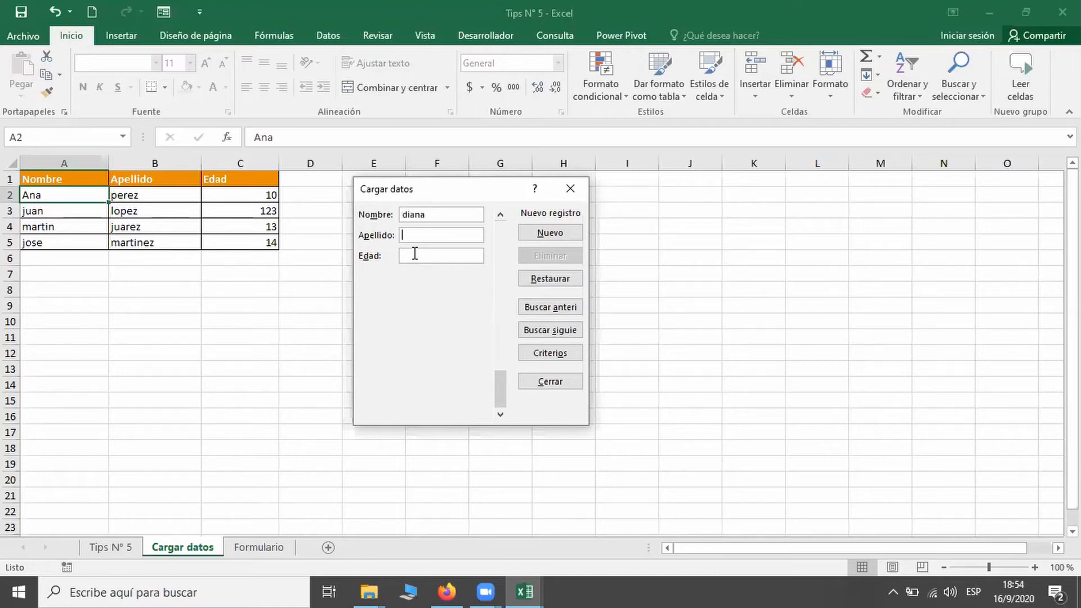
type("luca")
key("Tab")
type("15")
key("Return")
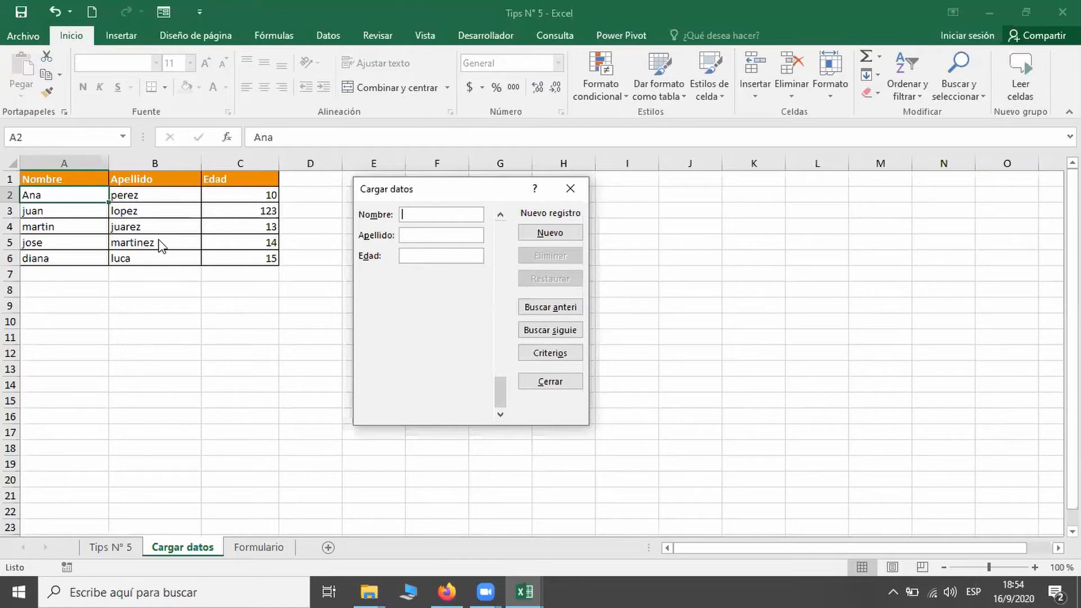
left_click(583, 190)
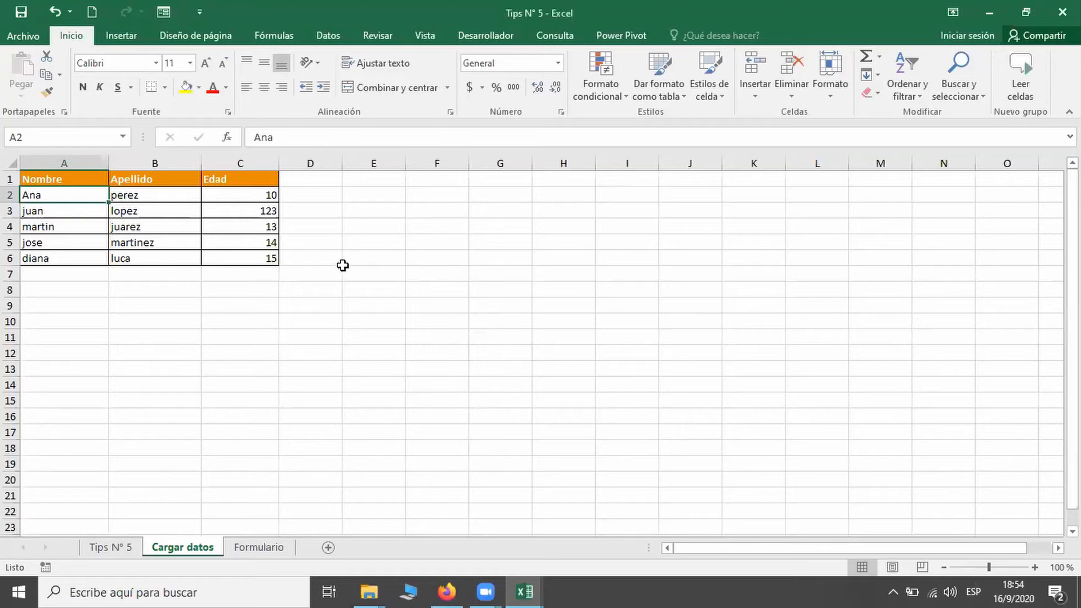
Open the data entry form for the list on the Formulario sheet and place it beside the table.
left_click(250, 549)
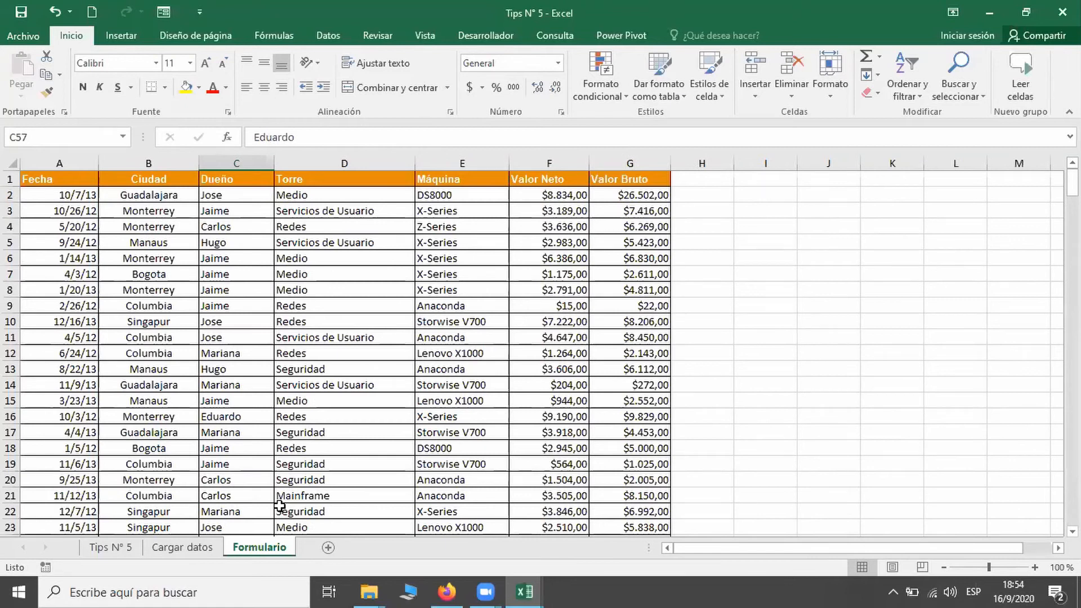
left_click(309, 254)
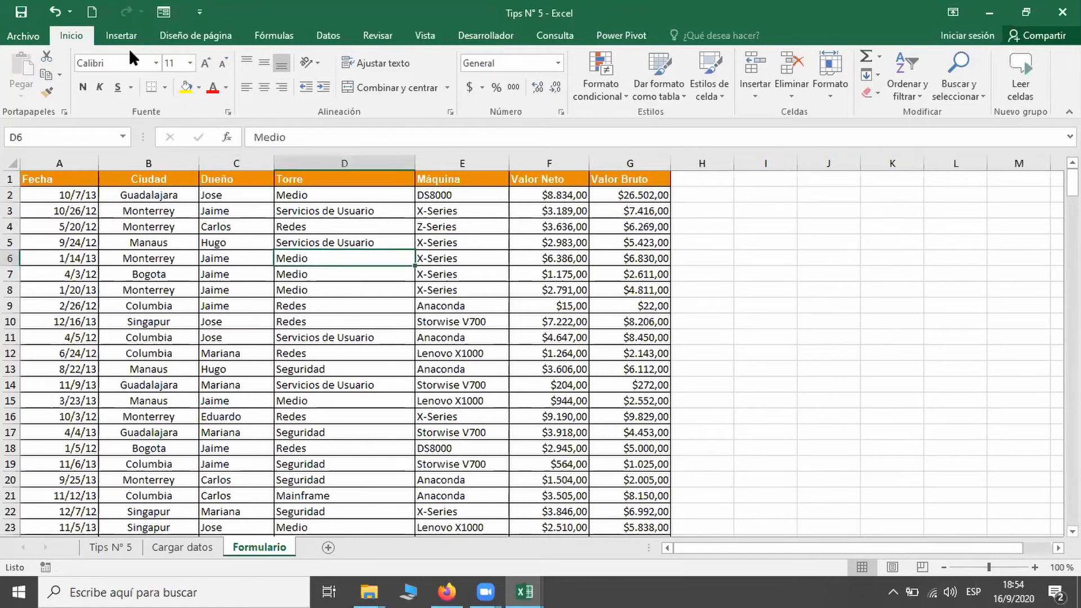
left_click(157, 14)
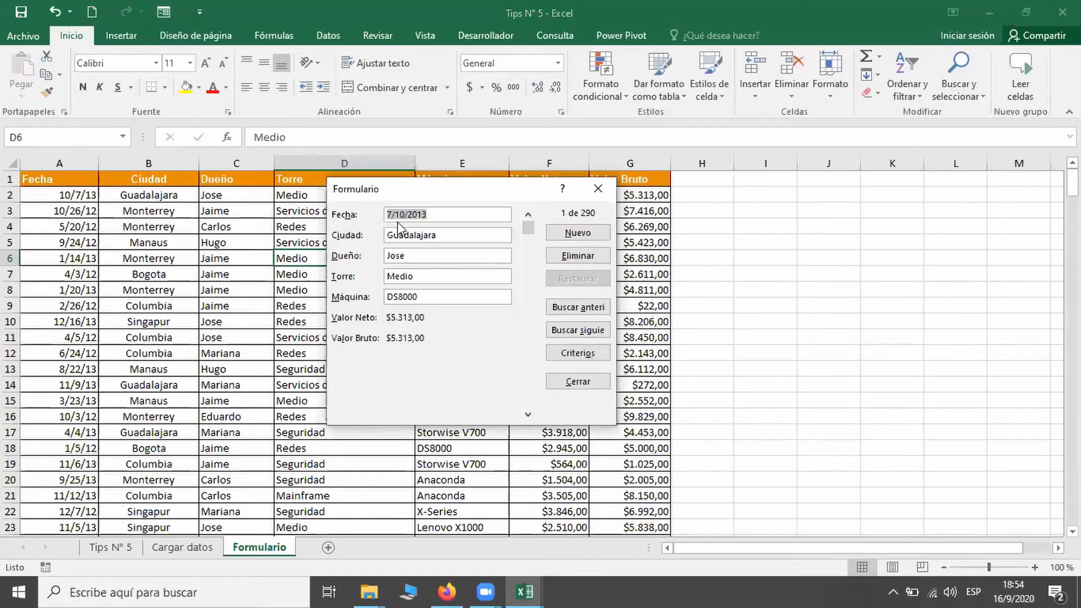
left_click_drag(398, 189, 762, 206)
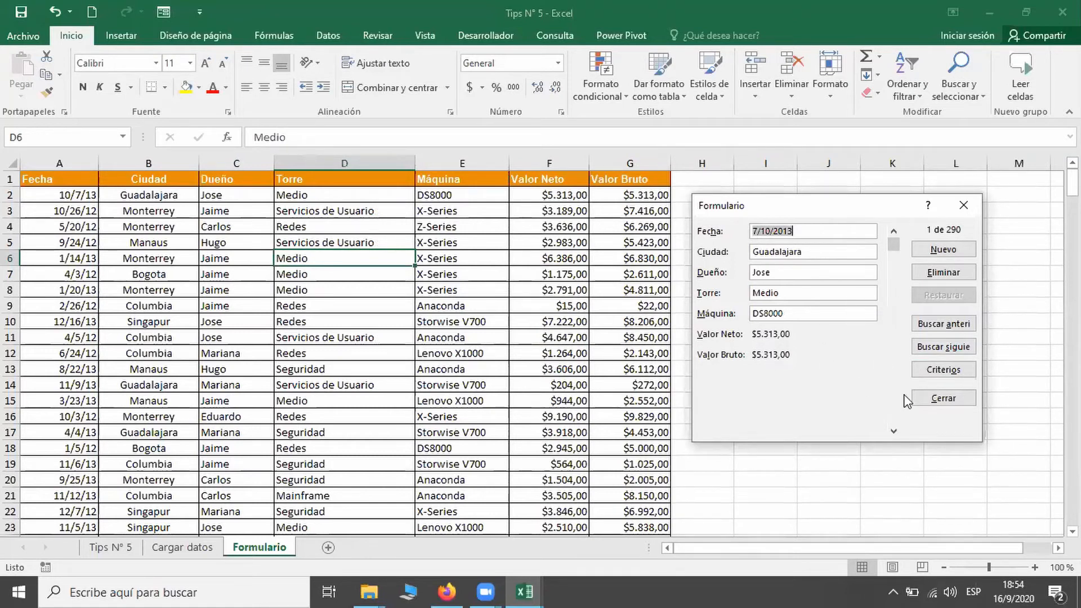
Browse forward through the list's records one at a time in the form.
left_click(893, 431)
left_click(893, 431)
left_click(894, 431)
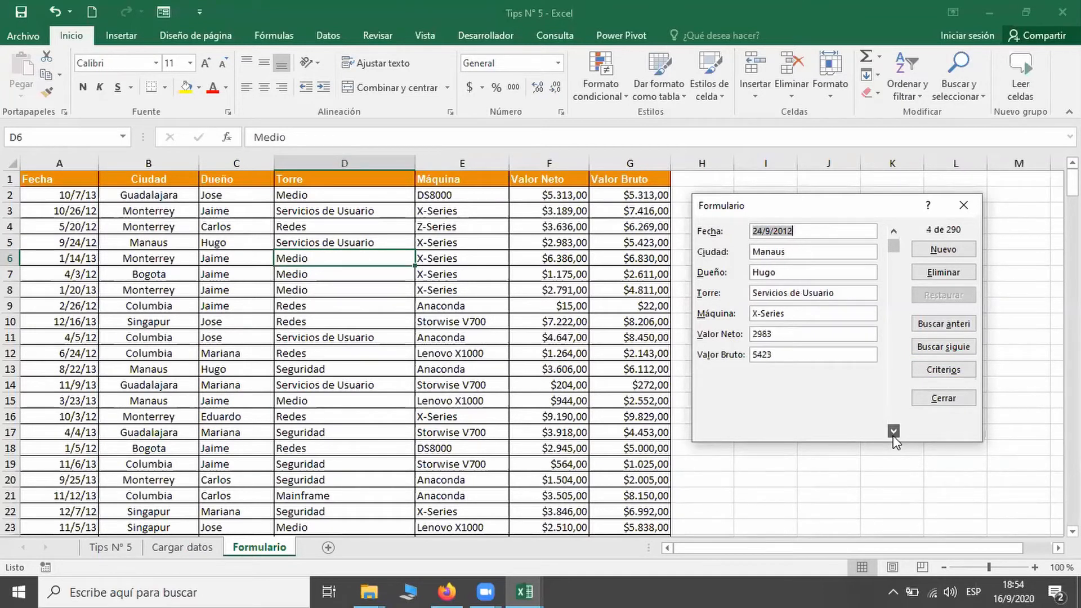
left_click(894, 431)
left_click(894, 431)
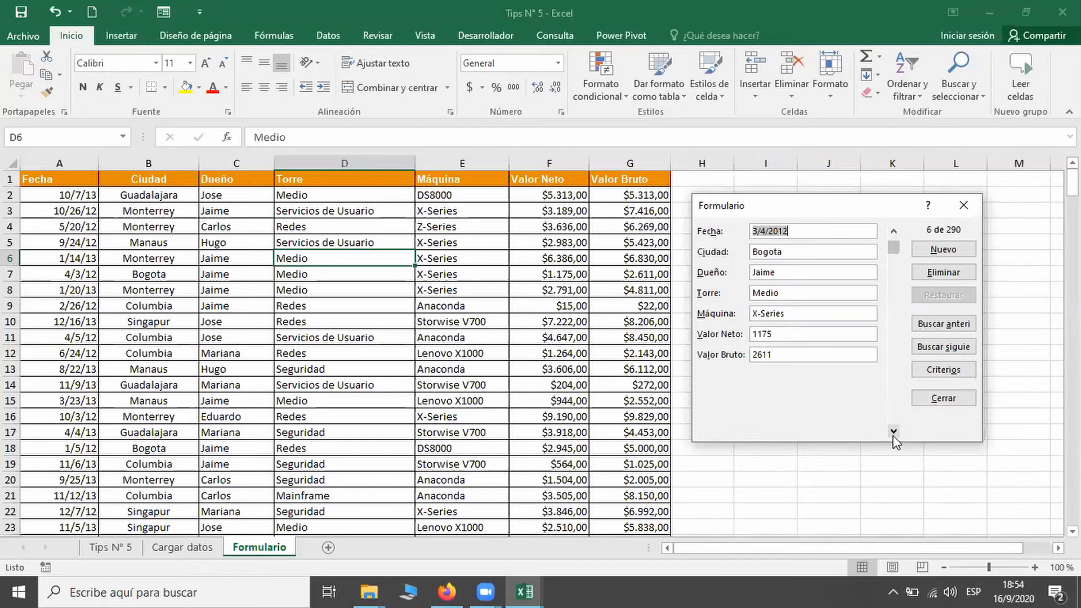
left_click(893, 431)
left_click(893, 431)
left_click(893, 431)
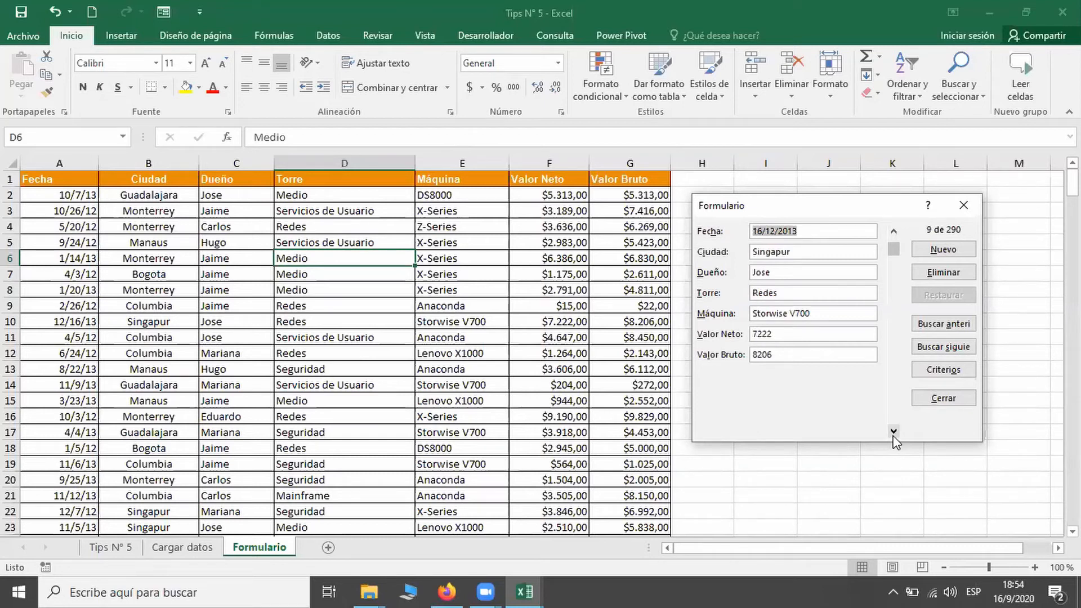
left_click(893, 432)
left_click(893, 431)
left_click(893, 432)
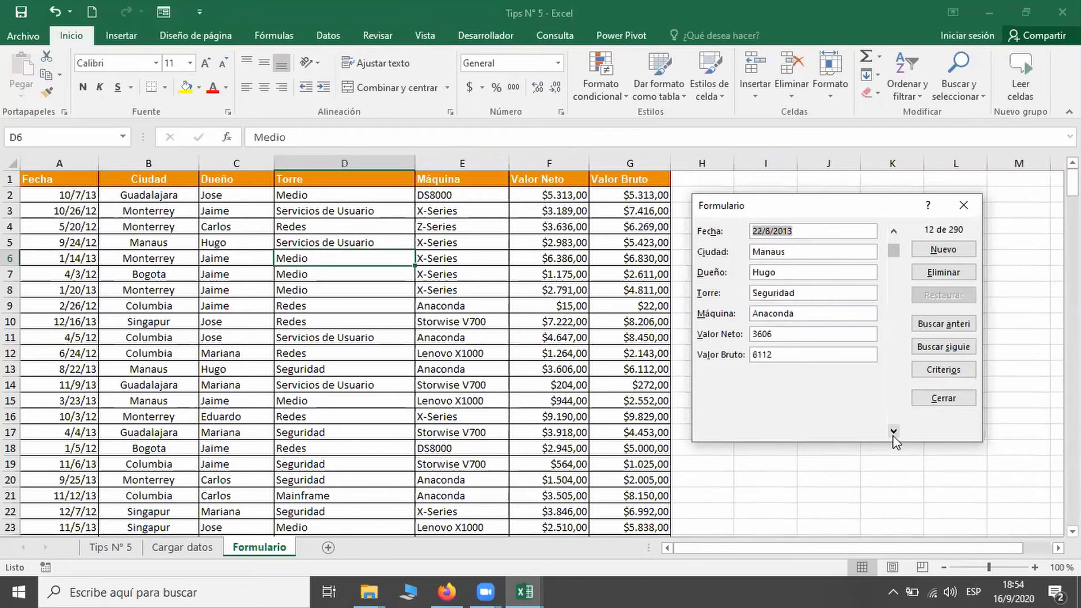
left_click(893, 431)
left_click(894, 431)
left_click(893, 431)
left_click(893, 431)
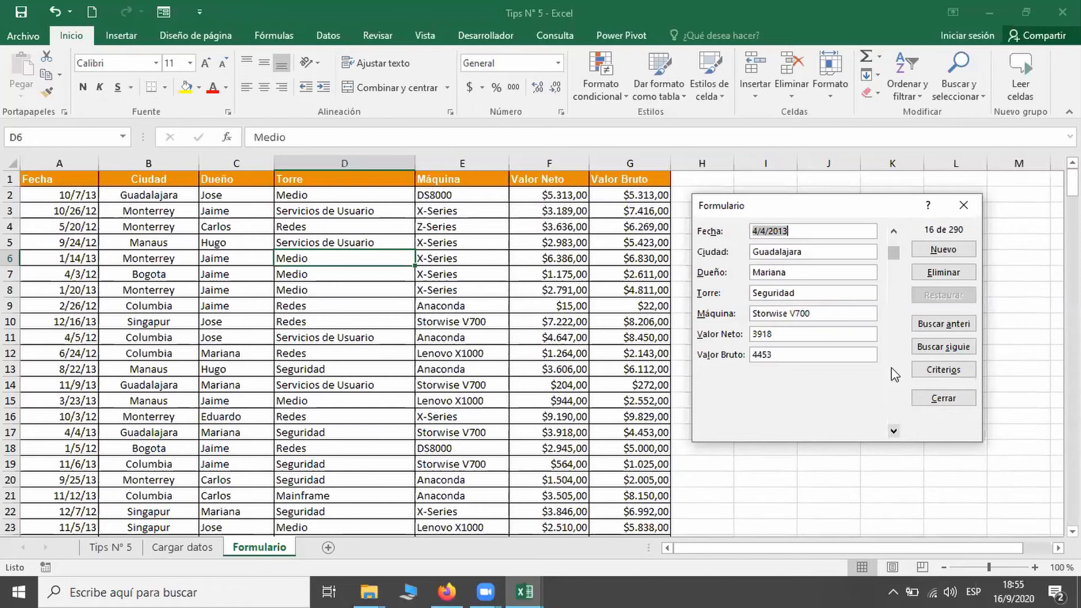
View a blank new record and the list's last existing record in the form, and close it.
left_click(945, 250)
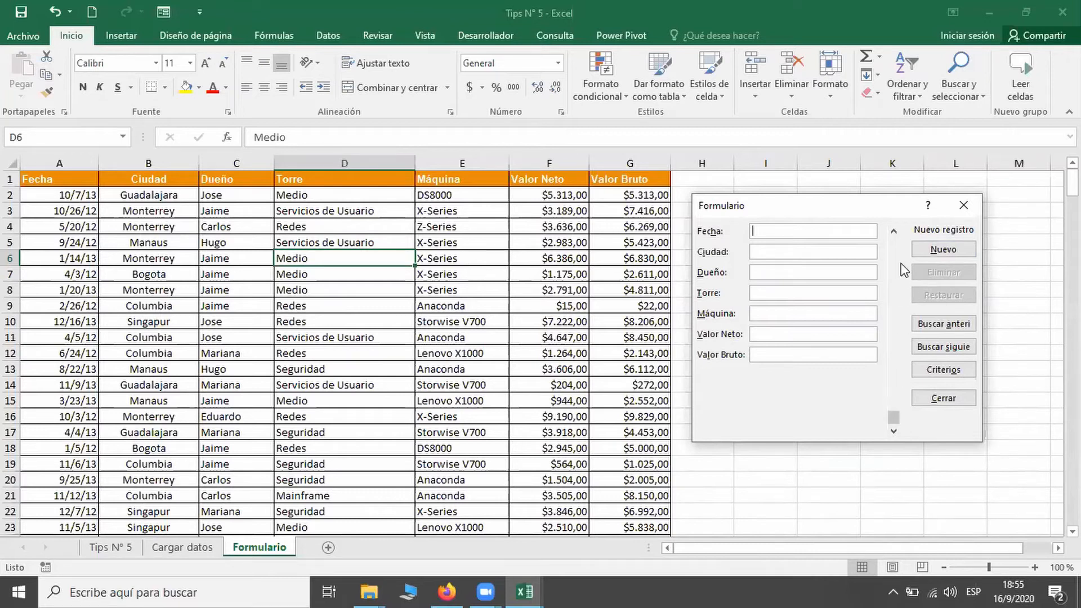
left_click(894, 232)
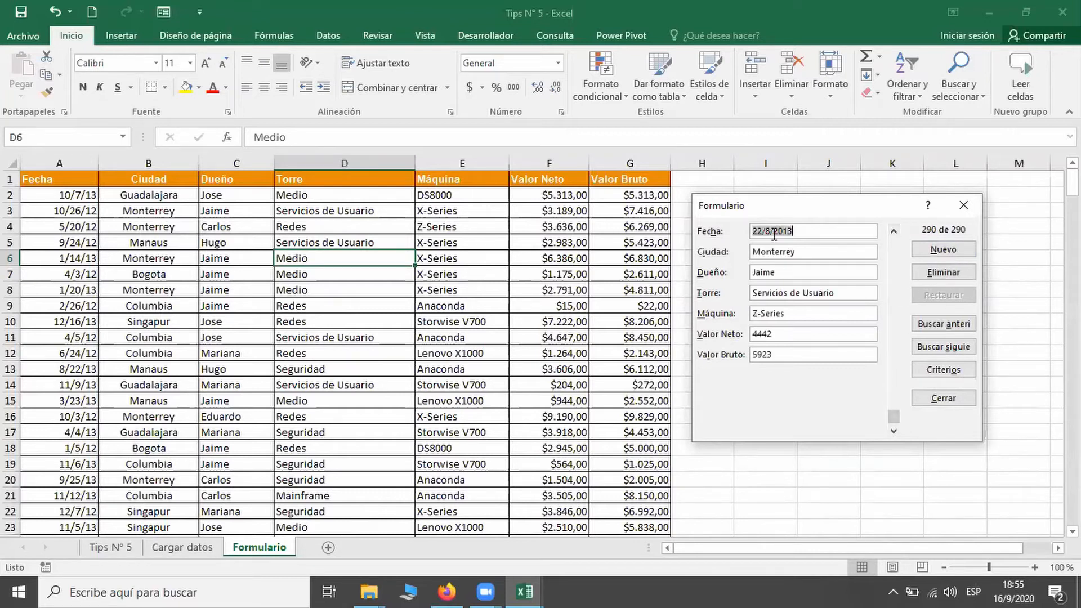
left_click(963, 205)
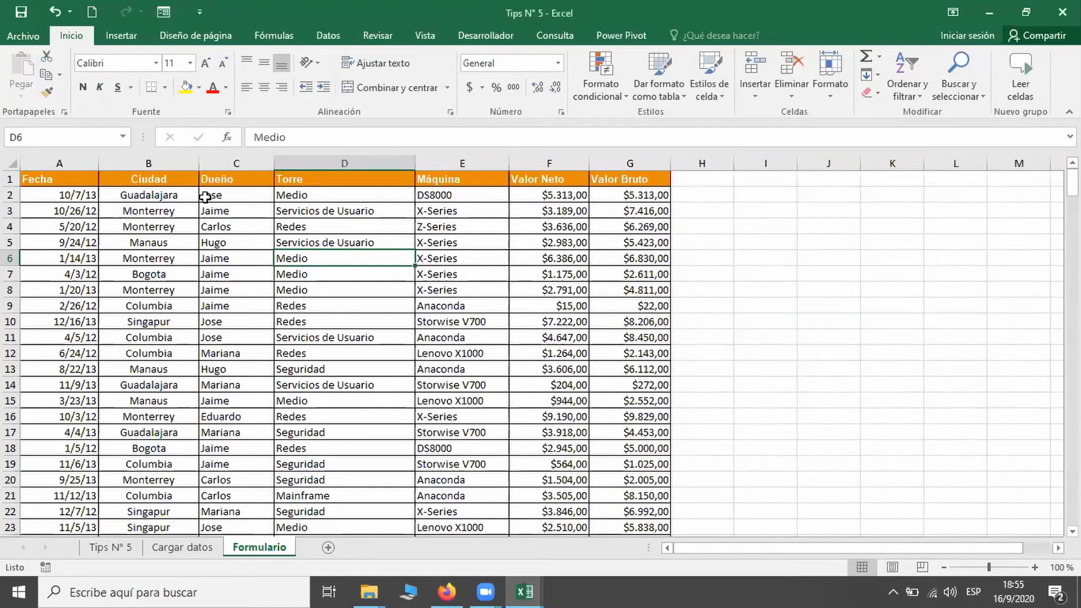
Reopen the form from cell C2 and permanently delete the list's first record, the Guadalajara DS8000 entry.
left_click(164, 12)
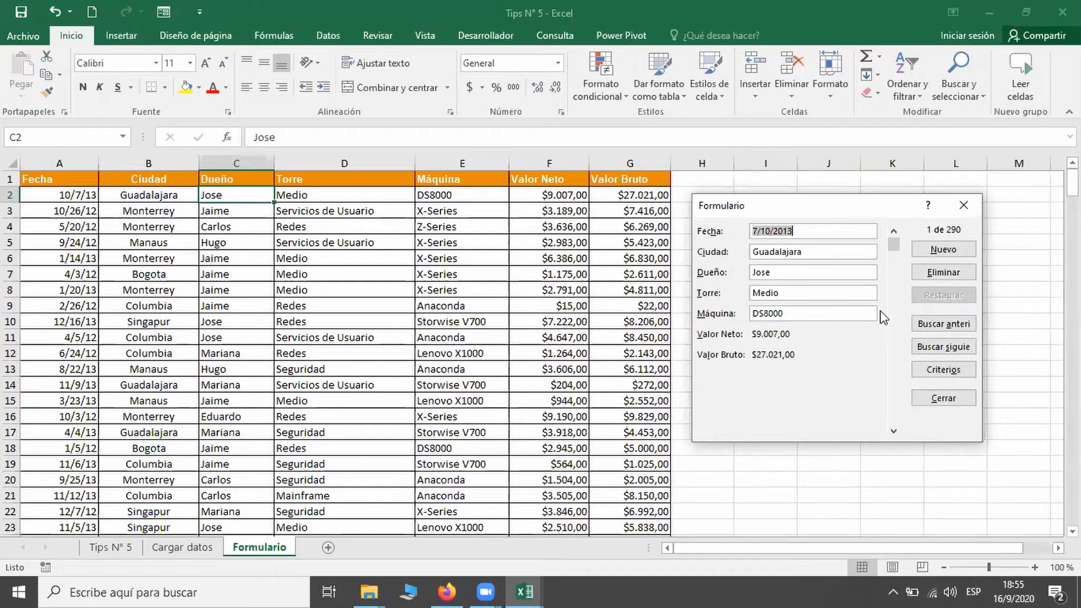
left_click(932, 276)
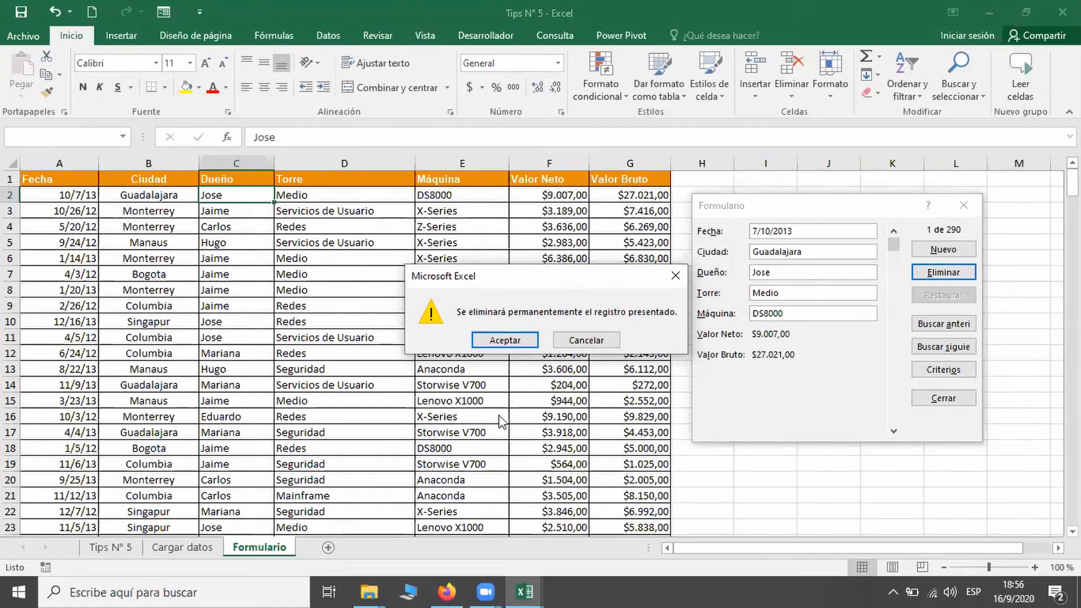
left_click(504, 340)
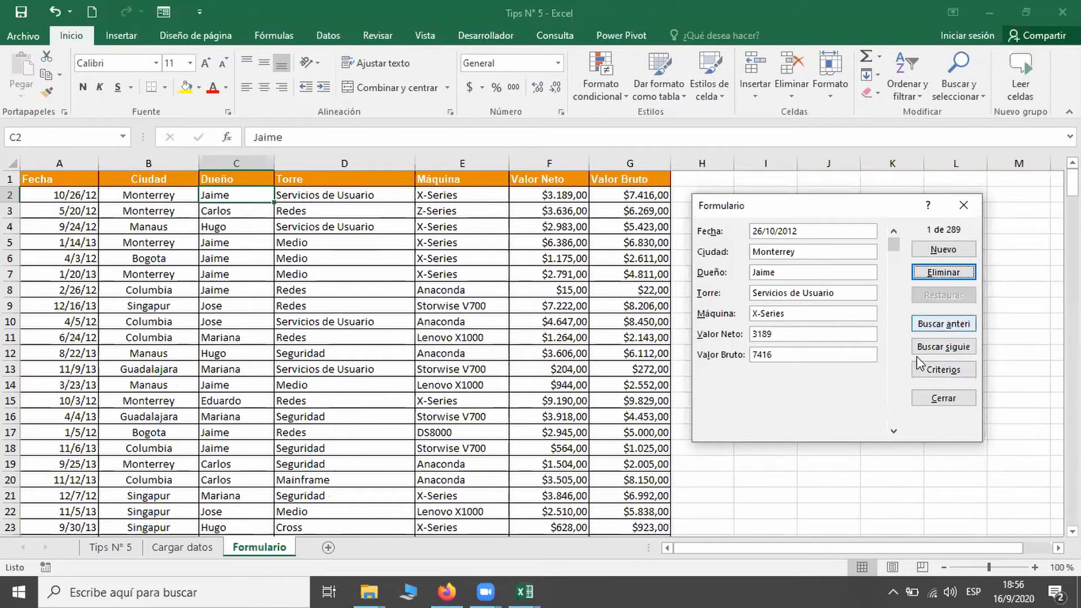
Search the form's records using the Fecha criterion <30/03/2012.
left_click(948, 368)
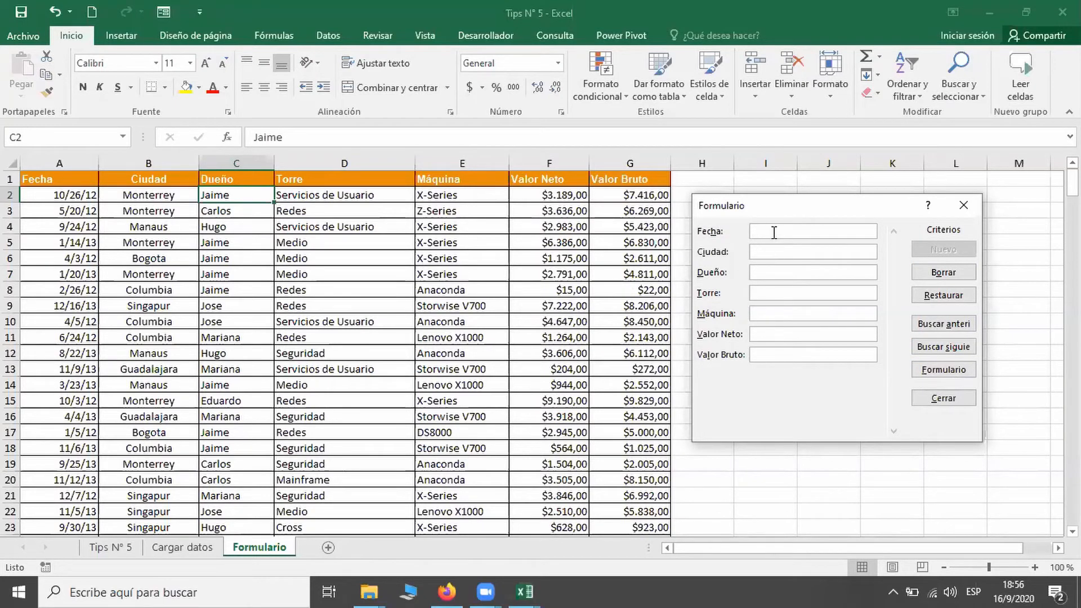
type("<30/03/2012")
left_click(961, 347)
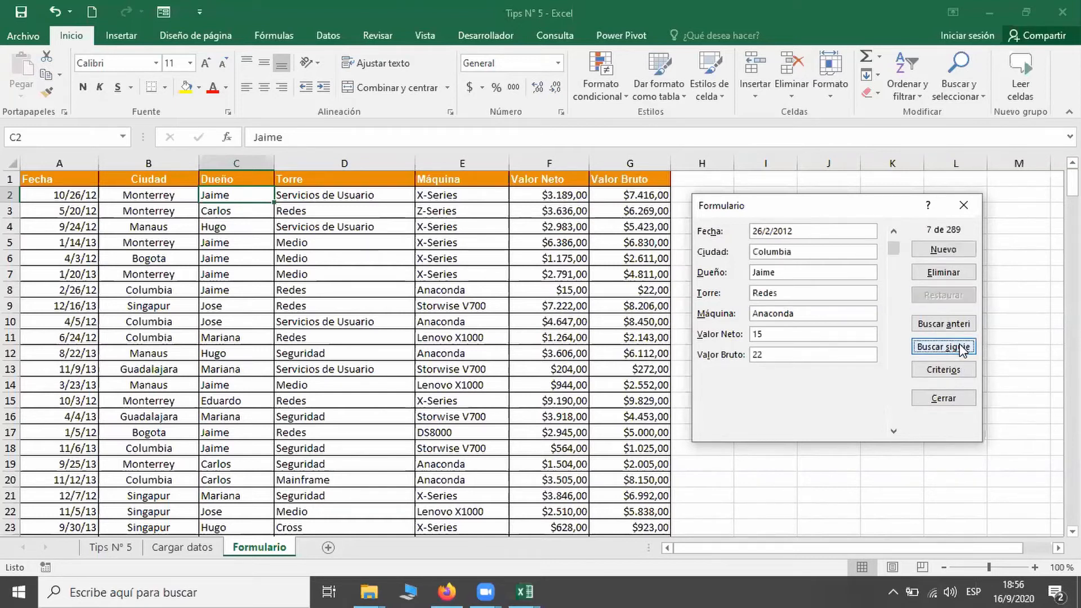
Step forward through the remaining records that meet the Fecha criterion.
left_click(962, 346)
left_click(962, 346)
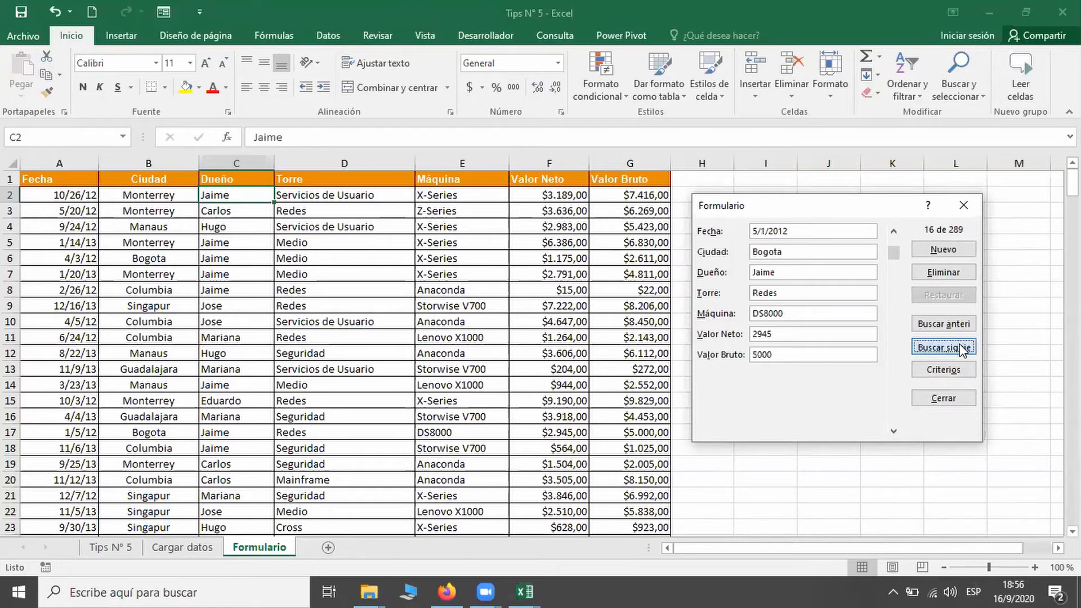
left_click(962, 346)
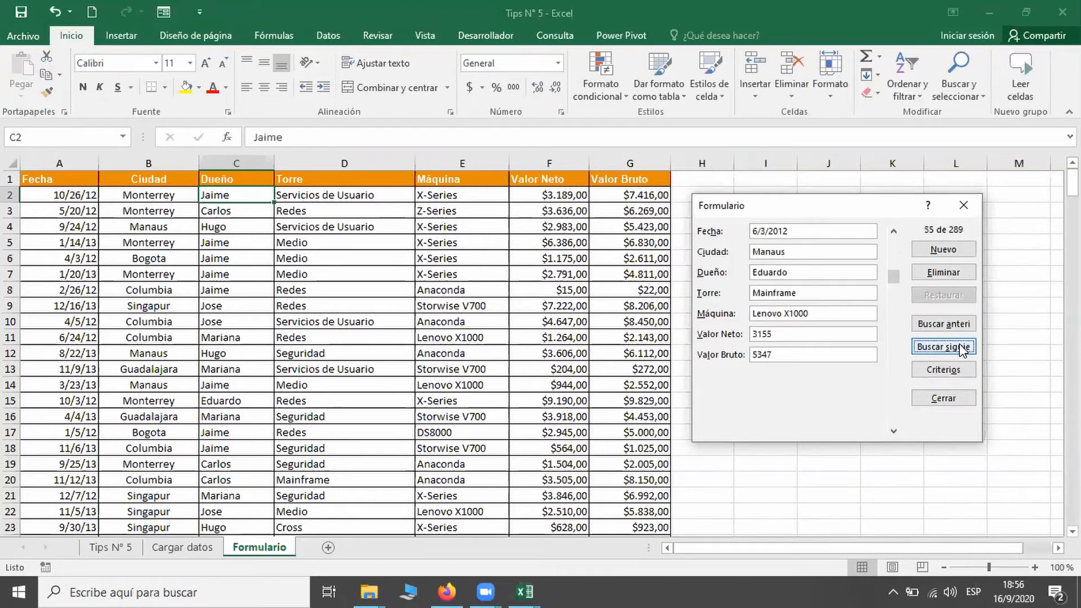
left_click(962, 347)
left_click(961, 346)
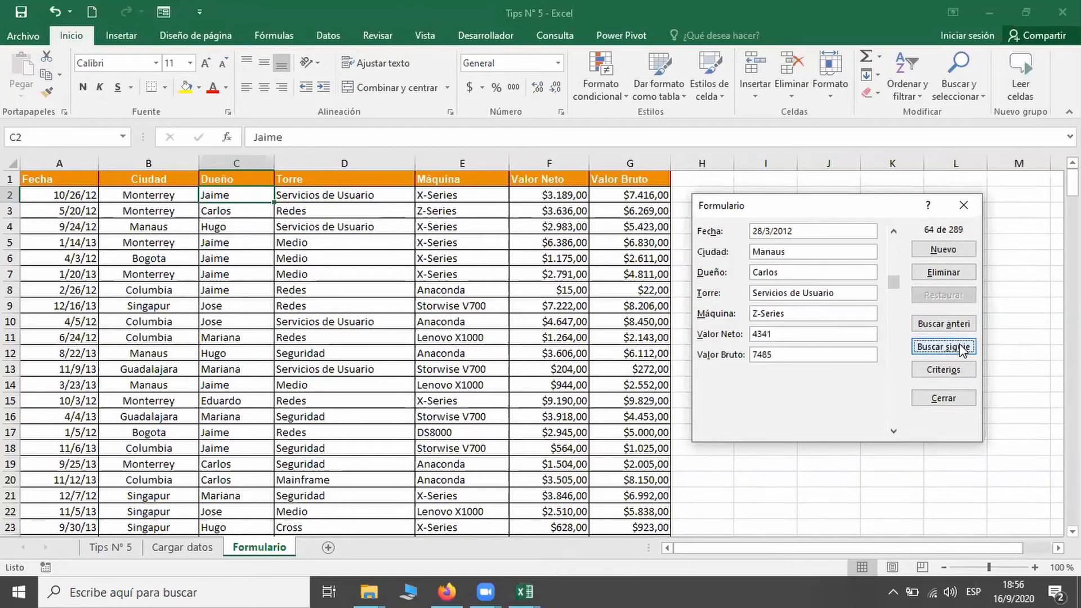
left_click(961, 347)
left_click(961, 347)
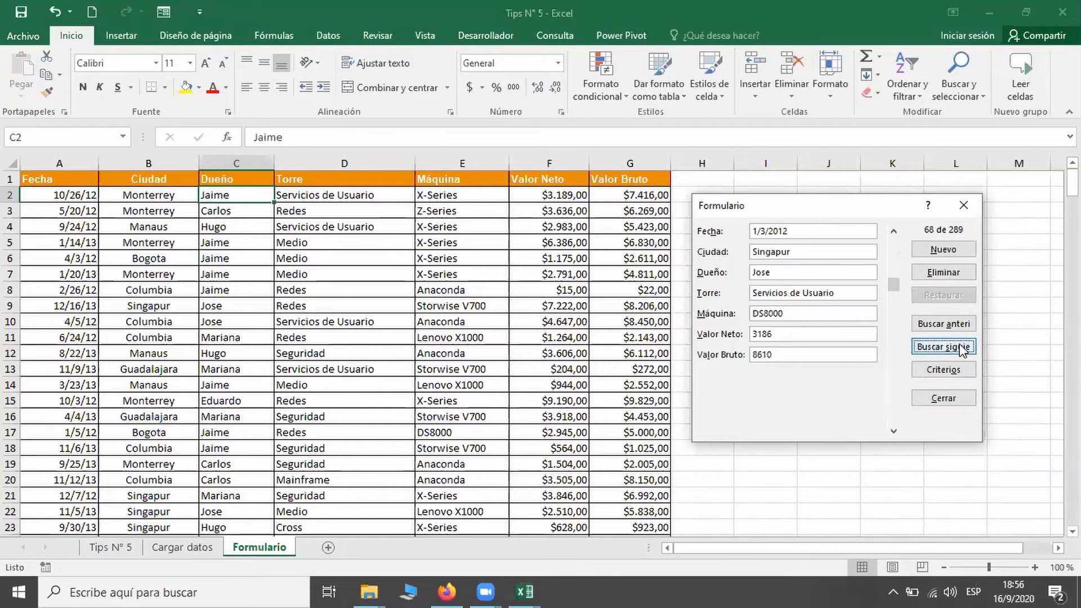
left_click(962, 347)
left_click(962, 347)
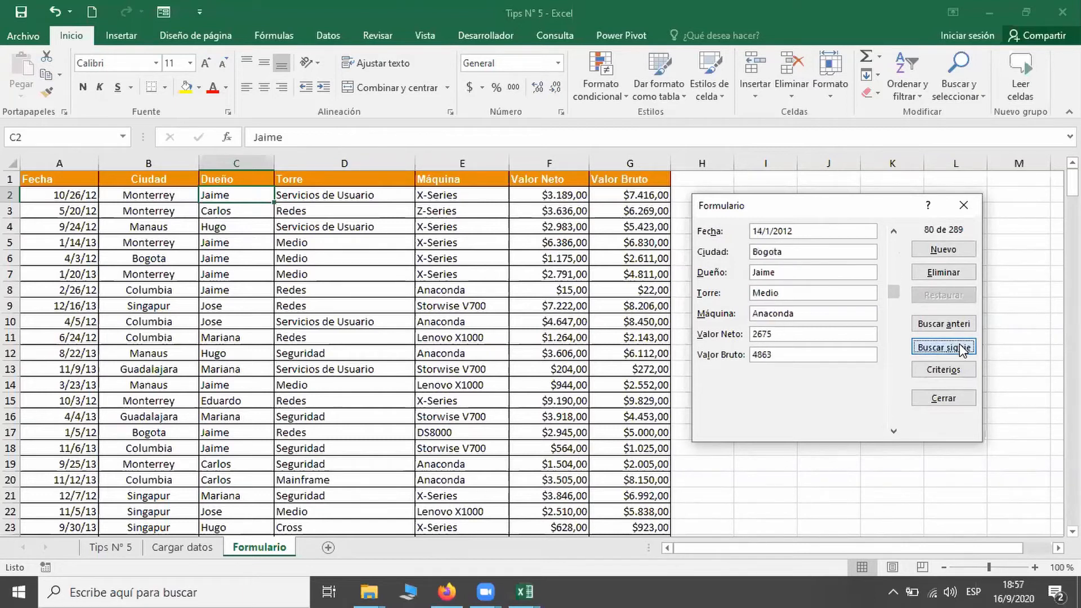
left_click(962, 347)
left_click(961, 347)
left_click(961, 347)
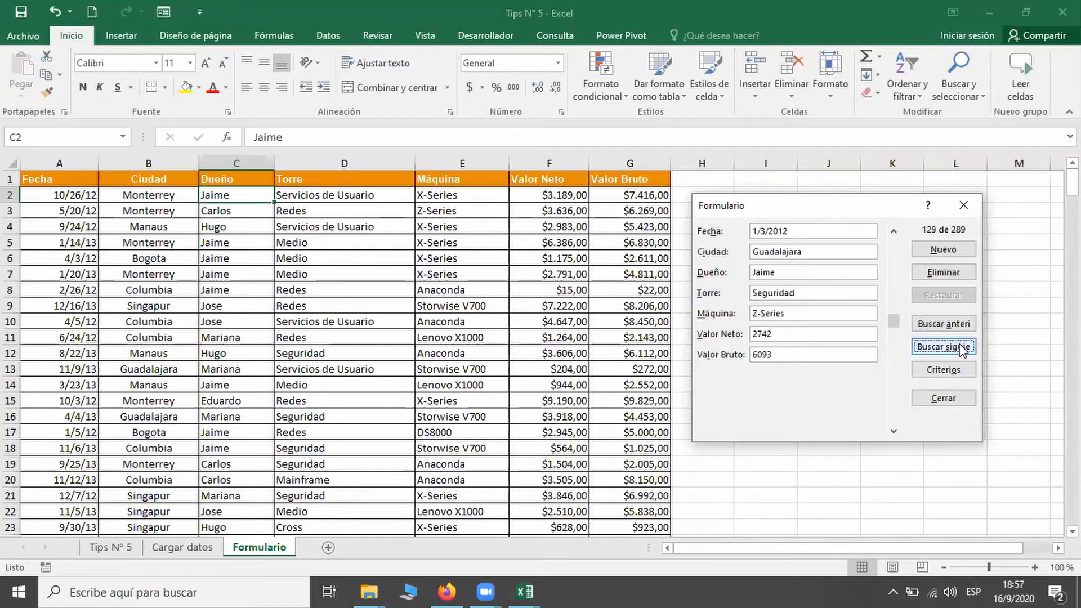
left_click(961, 347)
left_click(961, 347)
left_click(961, 347)
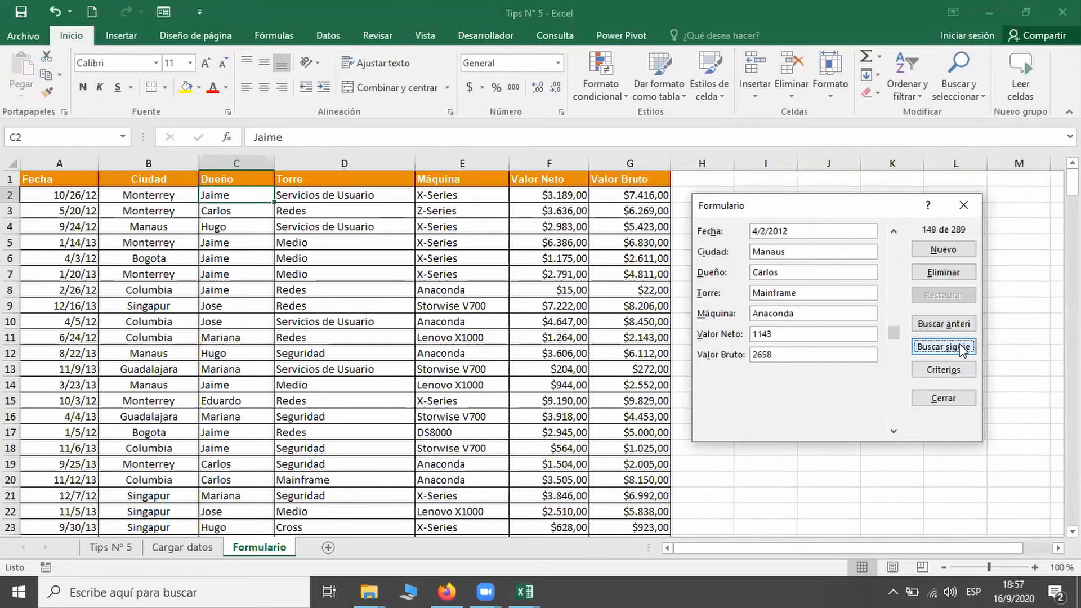
left_click(962, 346)
left_click(962, 347)
left_click(962, 347)
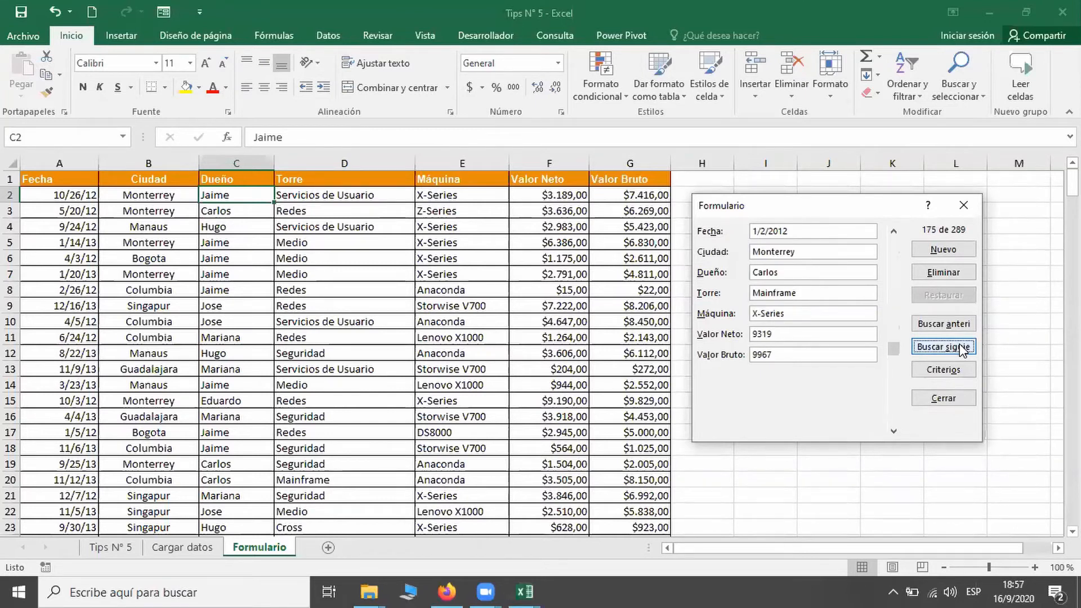
left_click(961, 347)
left_click(961, 346)
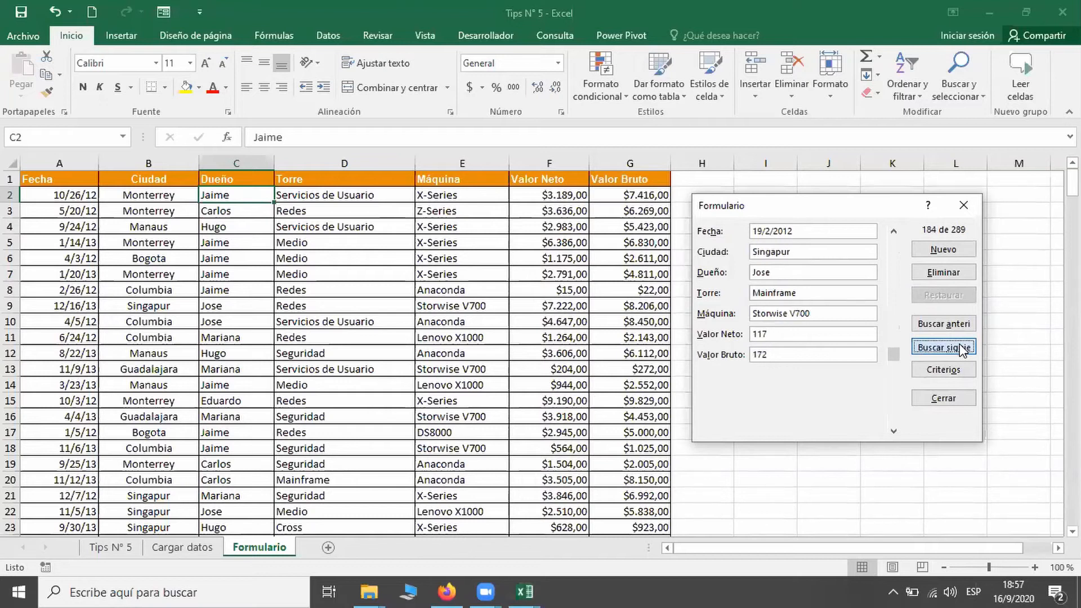
left_click(962, 347)
left_click(961, 347)
left_click(961, 346)
left_click(961, 347)
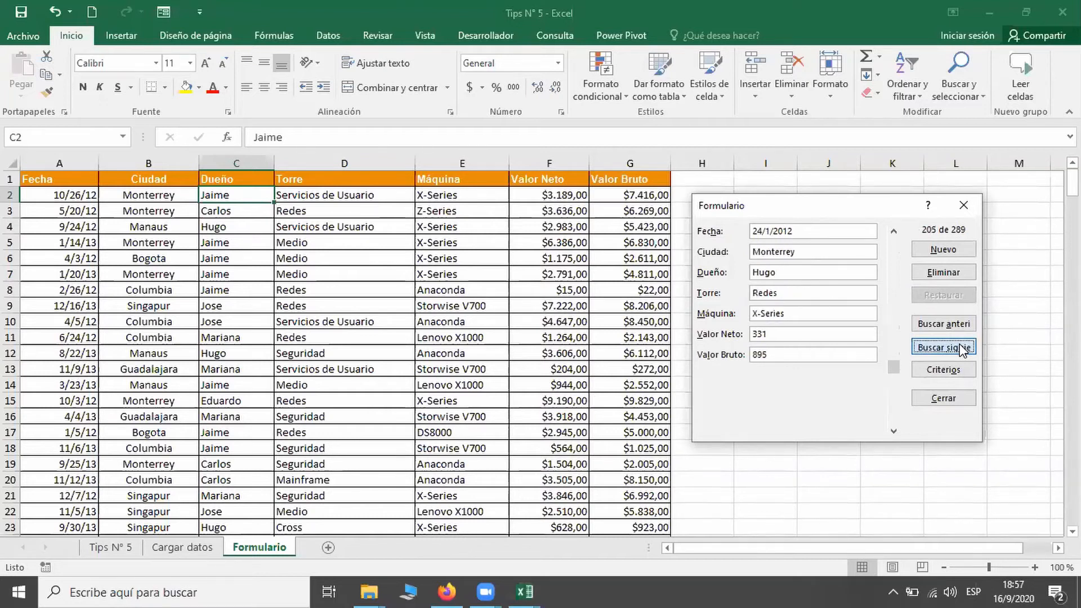
left_click(961, 346)
left_click(961, 347)
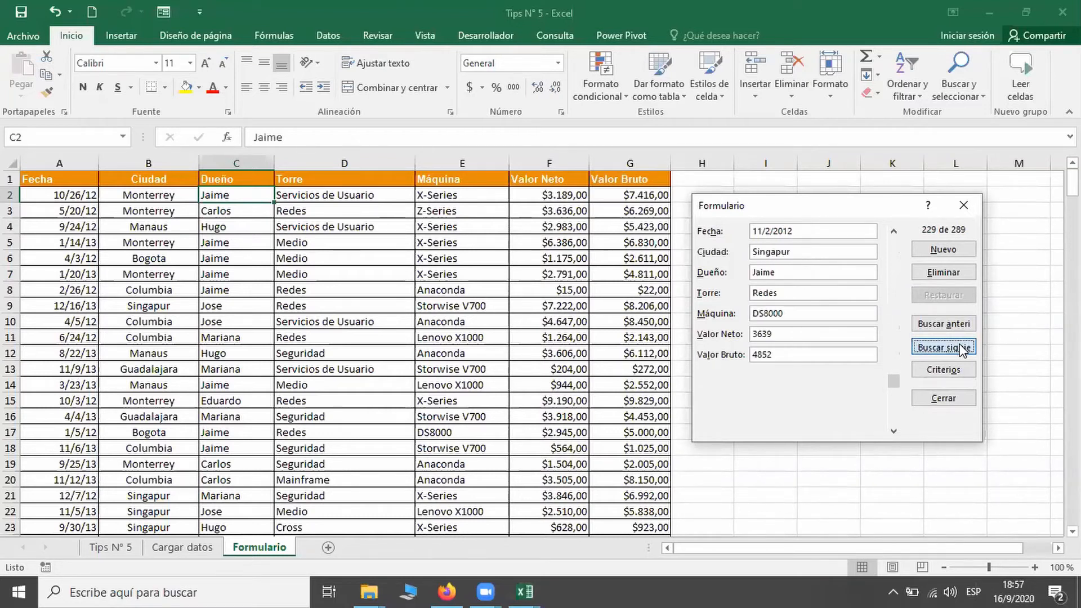
left_click(961, 347)
left_click(962, 346)
left_click(961, 347)
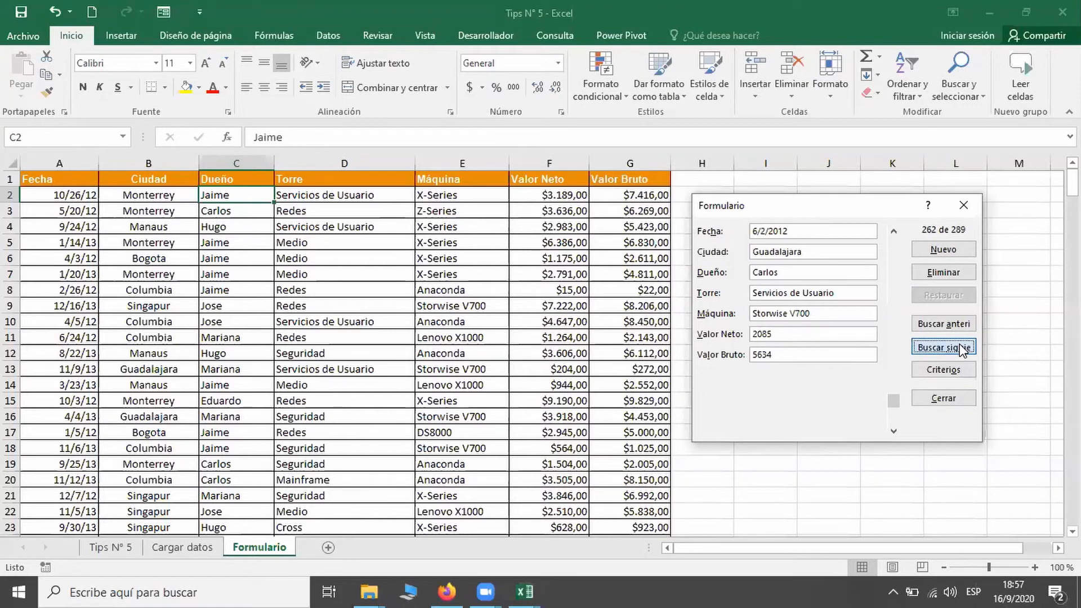
left_click(960, 345)
Replace the Fecha criterion with the owner name shown in C3 as the Dueño criterion, and browse the matching records forward and backward.
left_click(968, 373)
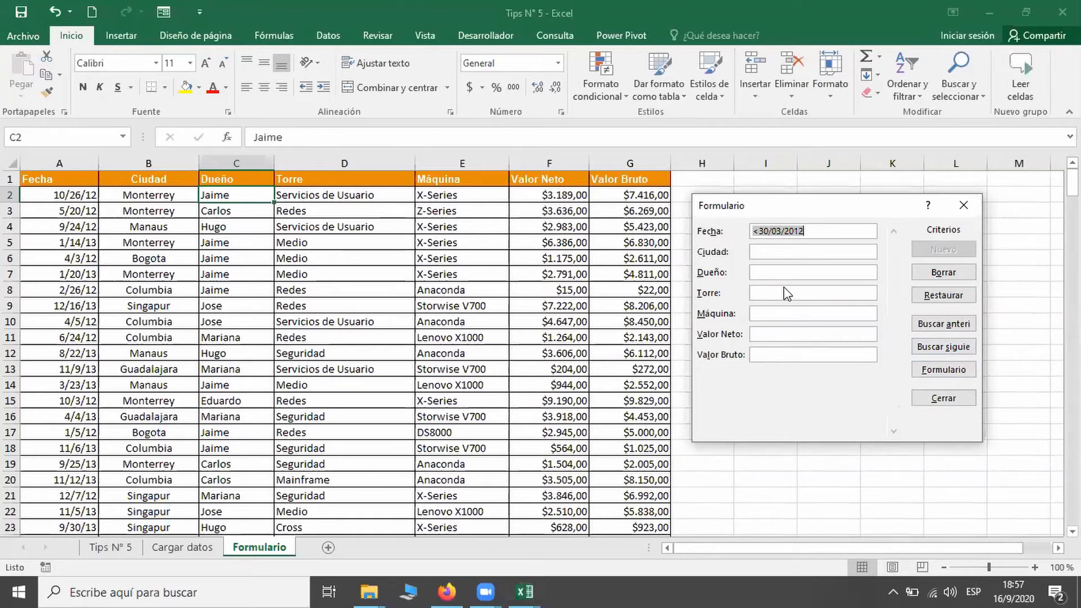
left_click(785, 271)
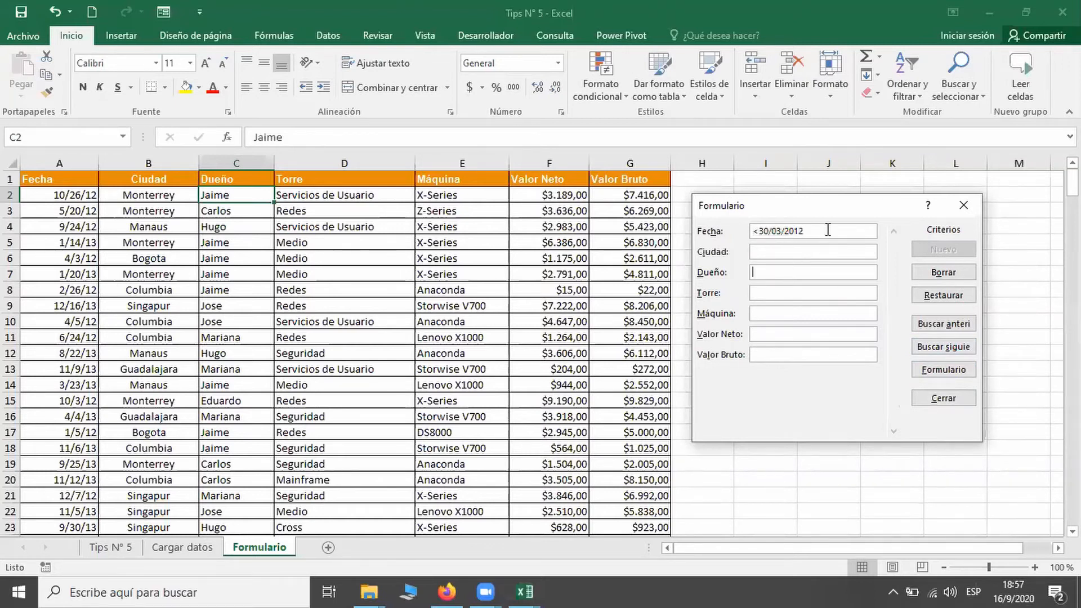
left_click_drag(827, 229, 667, 216)
key("Delete")
type("carlos")
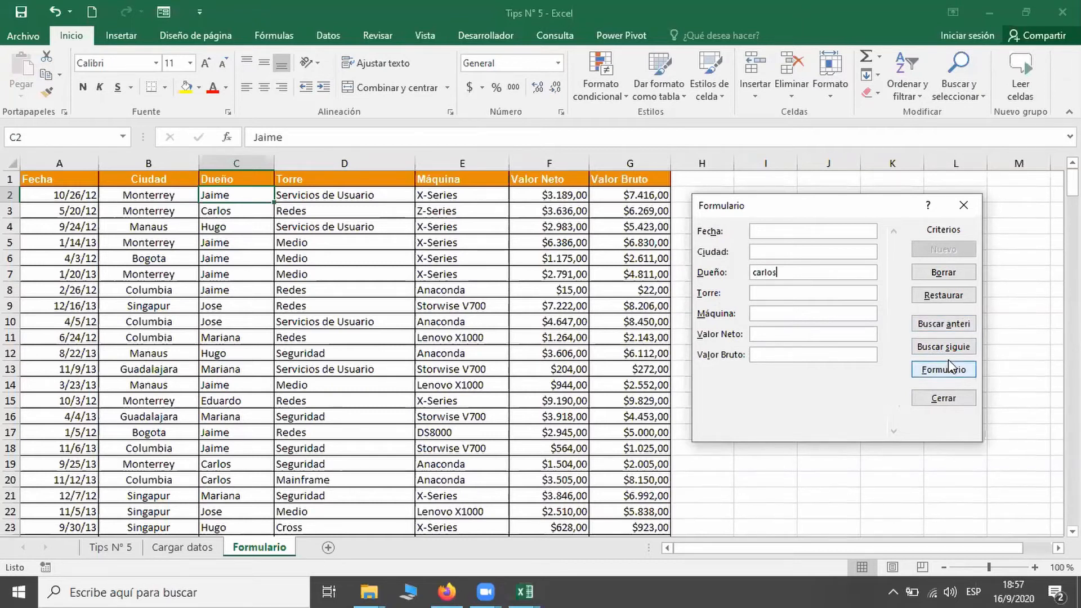
left_click(948, 344)
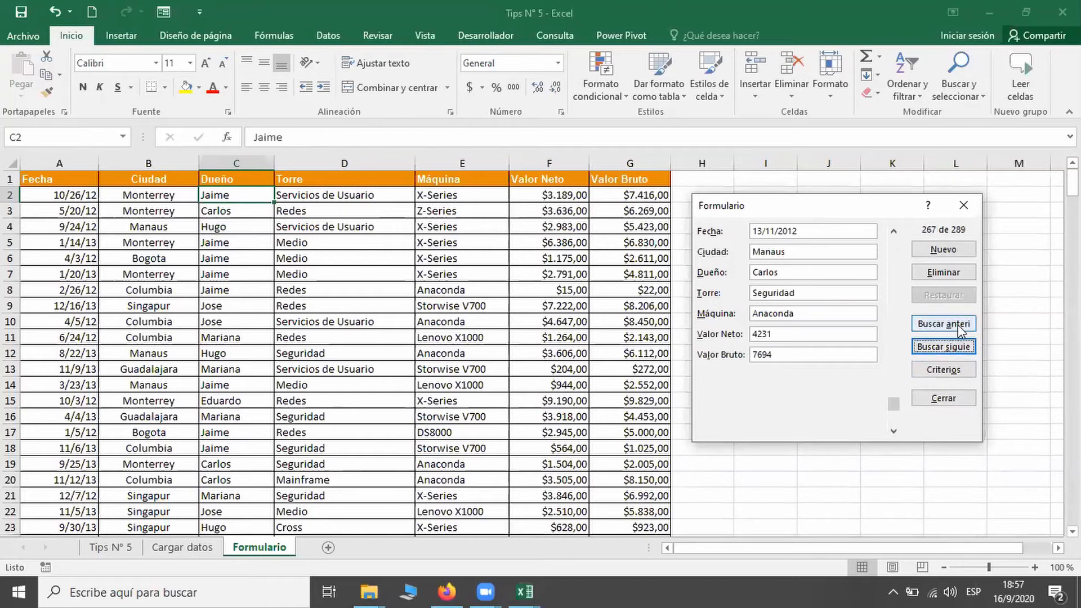
left_click(958, 325)
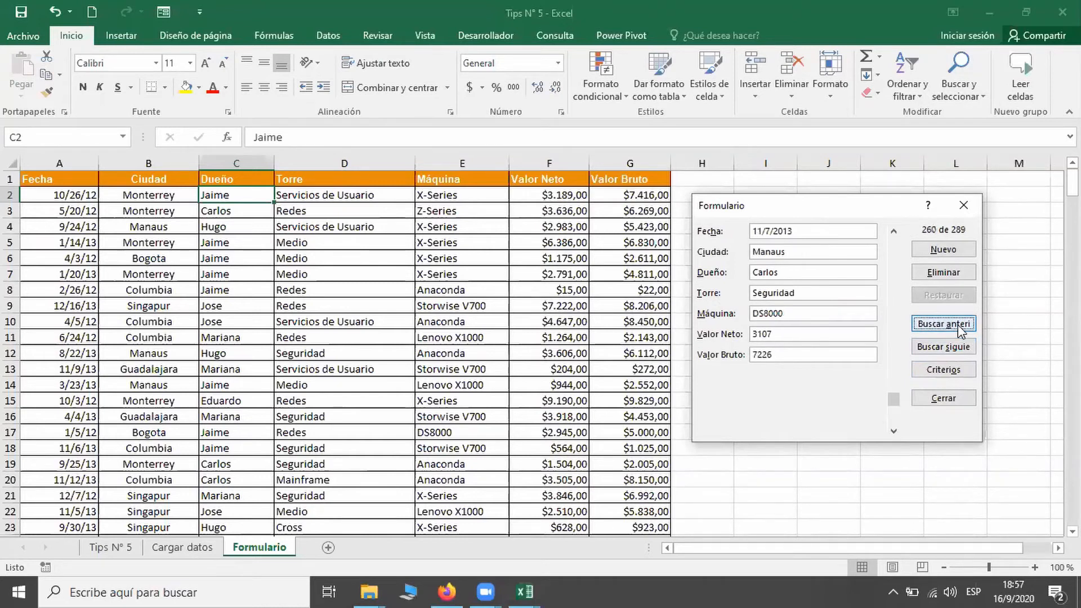
left_click(957, 324)
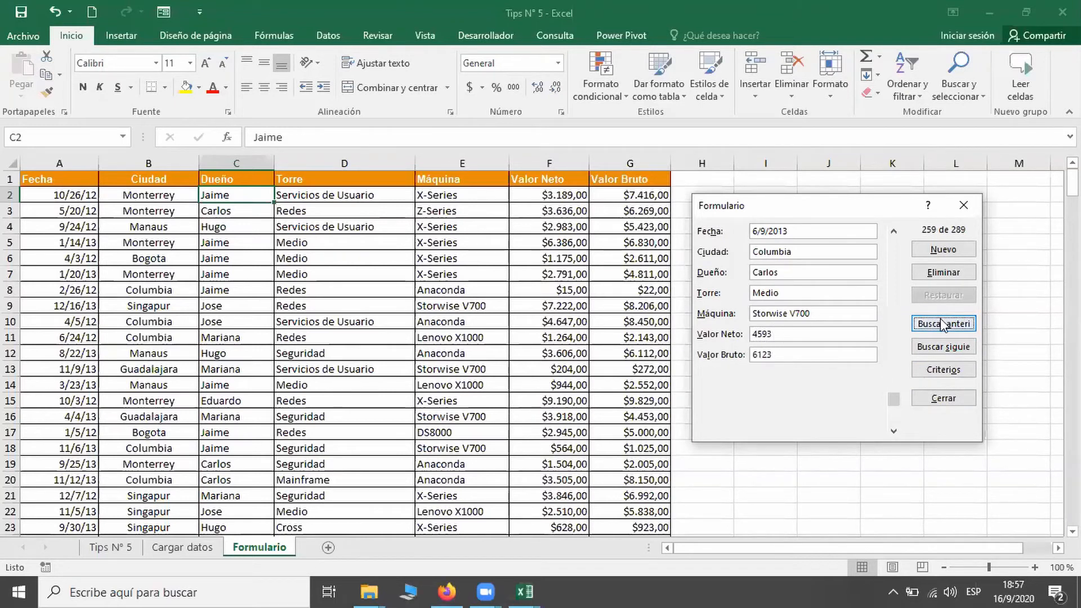
Add the Valor Neto criterion <100 alongside the Dueño criterion and search for the following match.
left_click(945, 369)
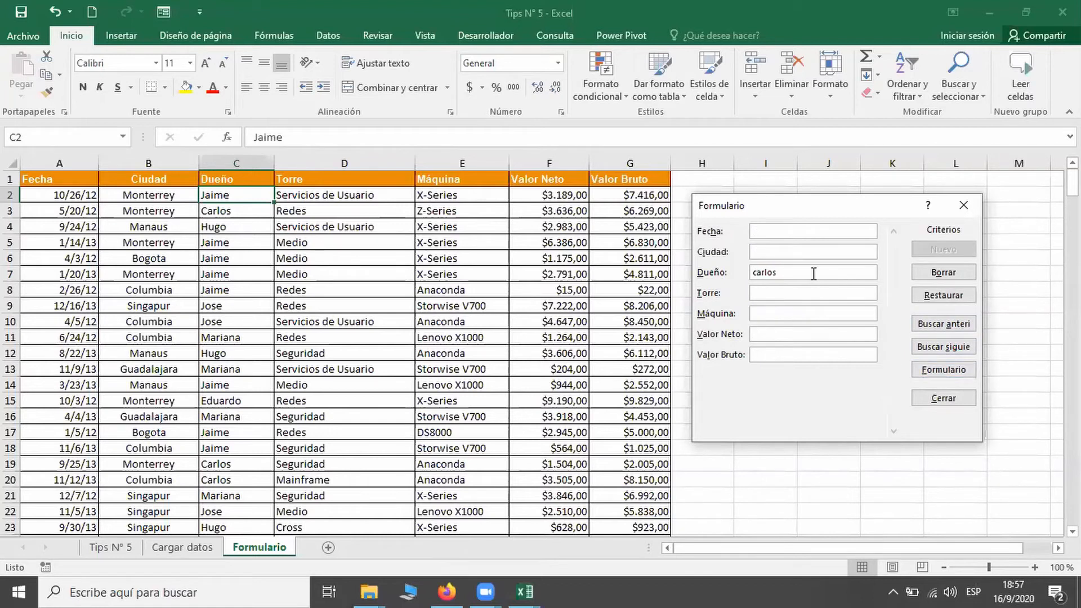
left_click_drag(781, 272, 712, 272)
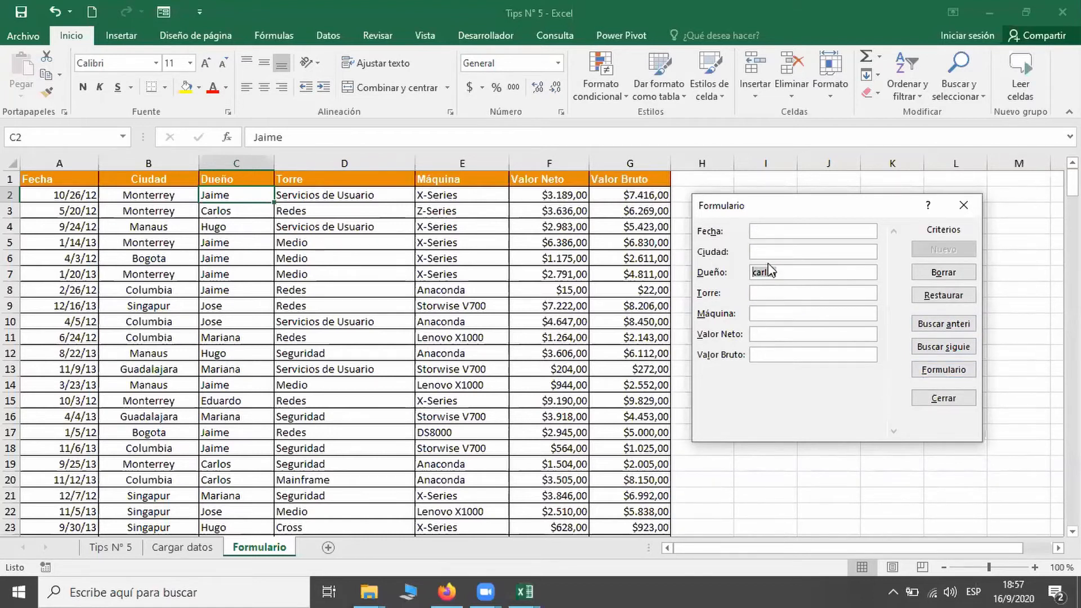
left_click(767, 333)
type("<100")
left_click(948, 346)
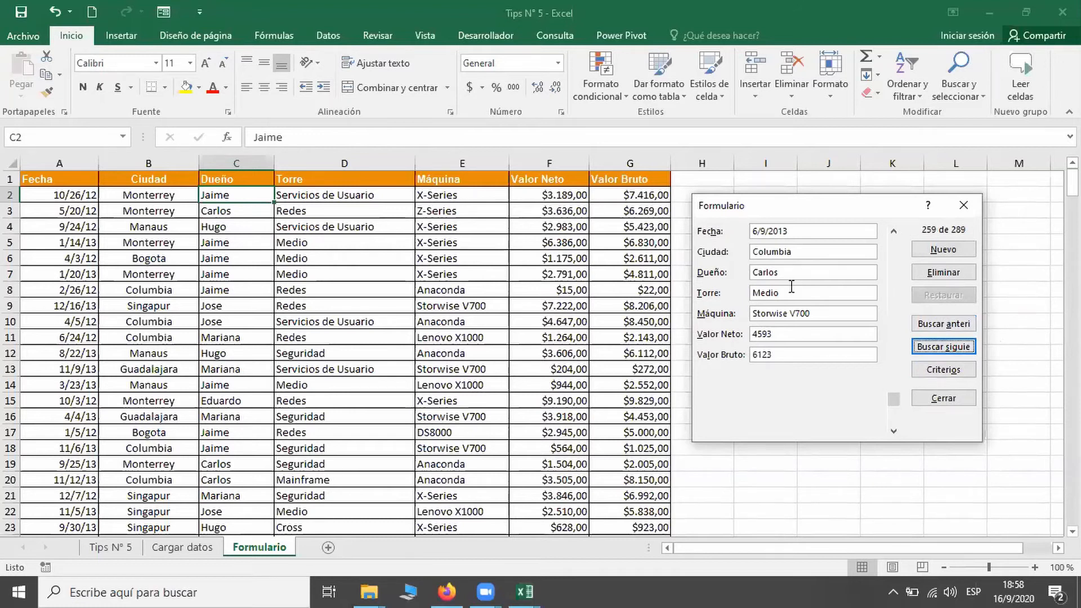
Clear the Dueño criterion so the form searches only by Valor Neto <100.
left_click(936, 371)
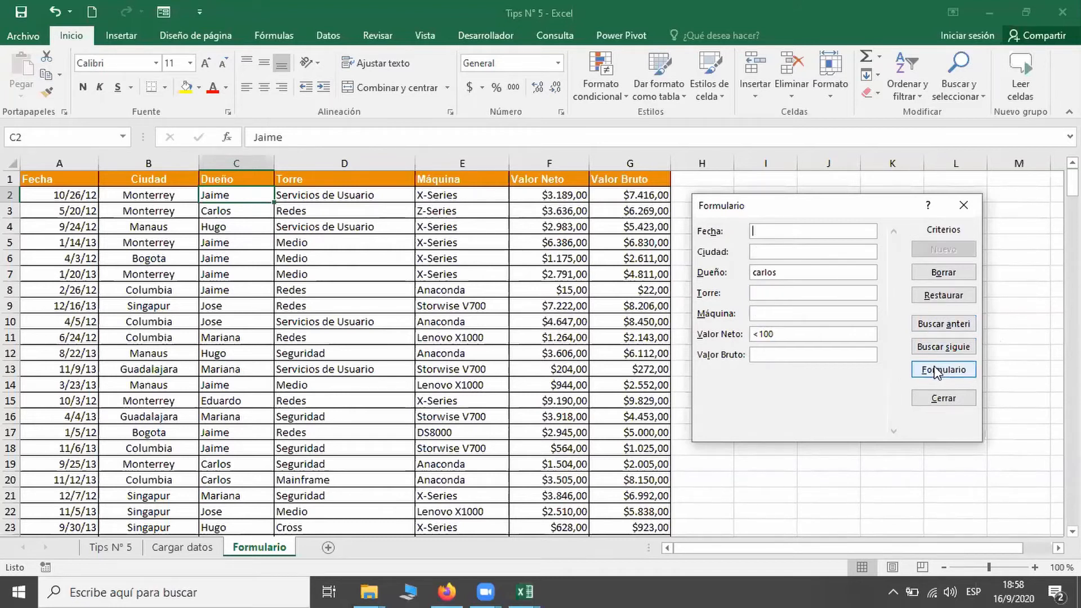
double_click(757, 273)
key("BackSpace")
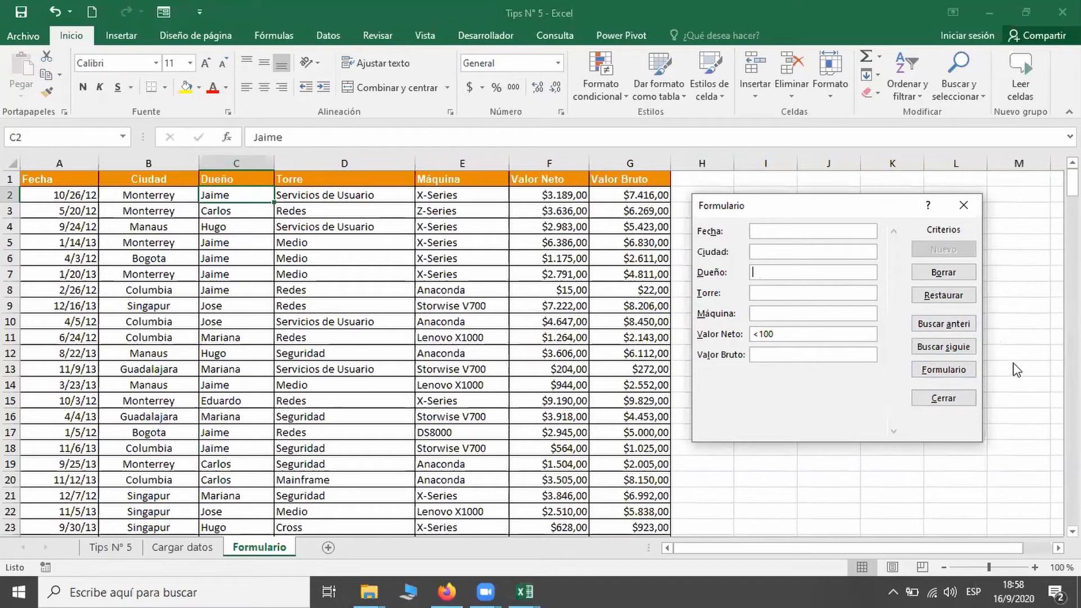
Step back through the records that meet the Valor Neto criterion, and close the form and the workbook.
left_click(972, 326)
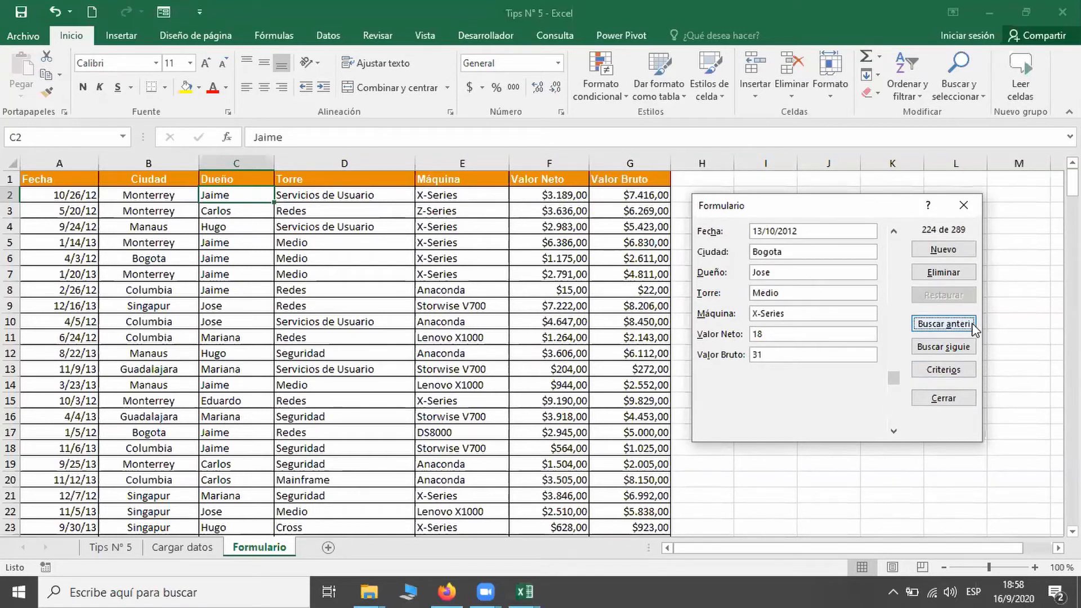
left_click(971, 327)
left_click(971, 328)
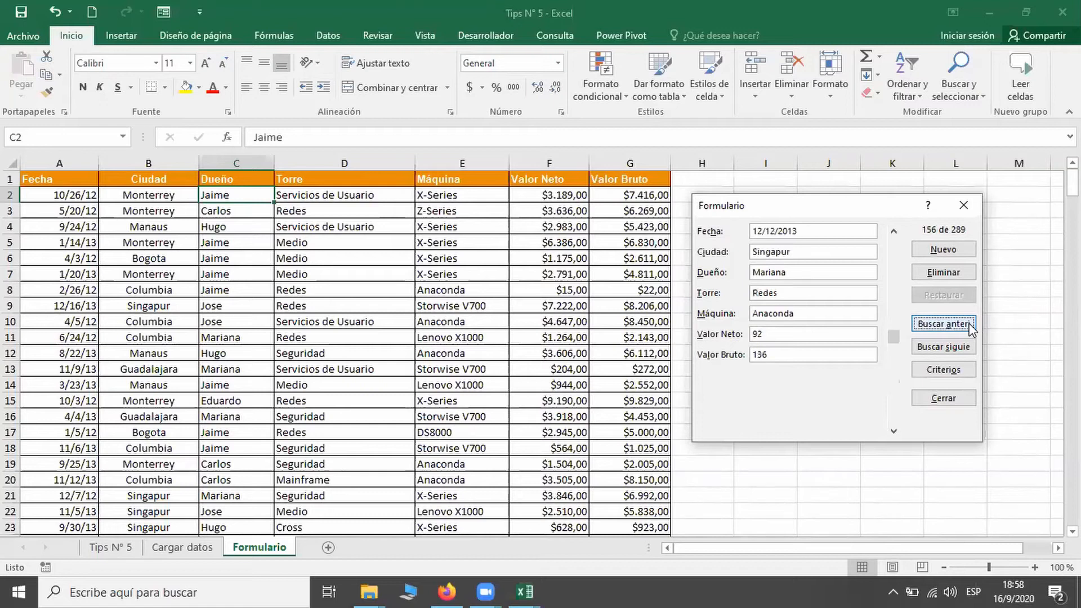
left_click(972, 328)
left_click(971, 328)
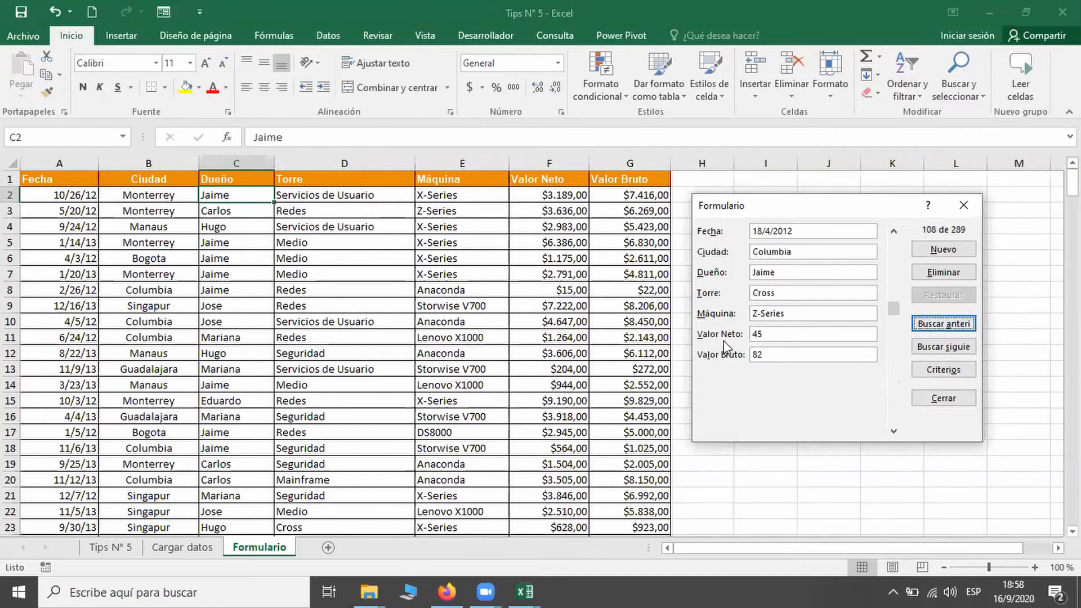
left_click(970, 325)
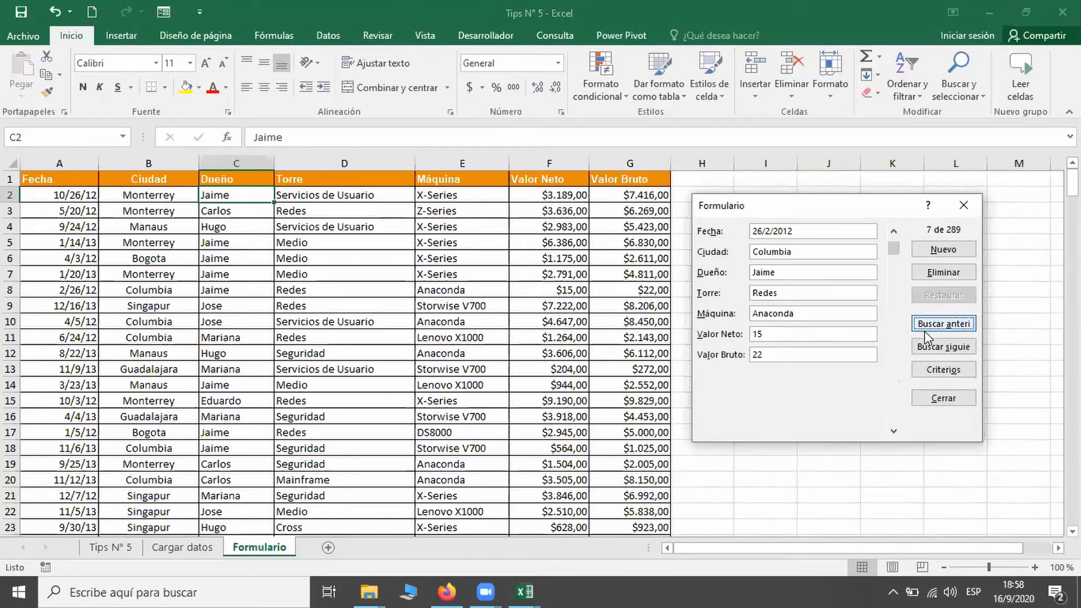
left_click(967, 204)
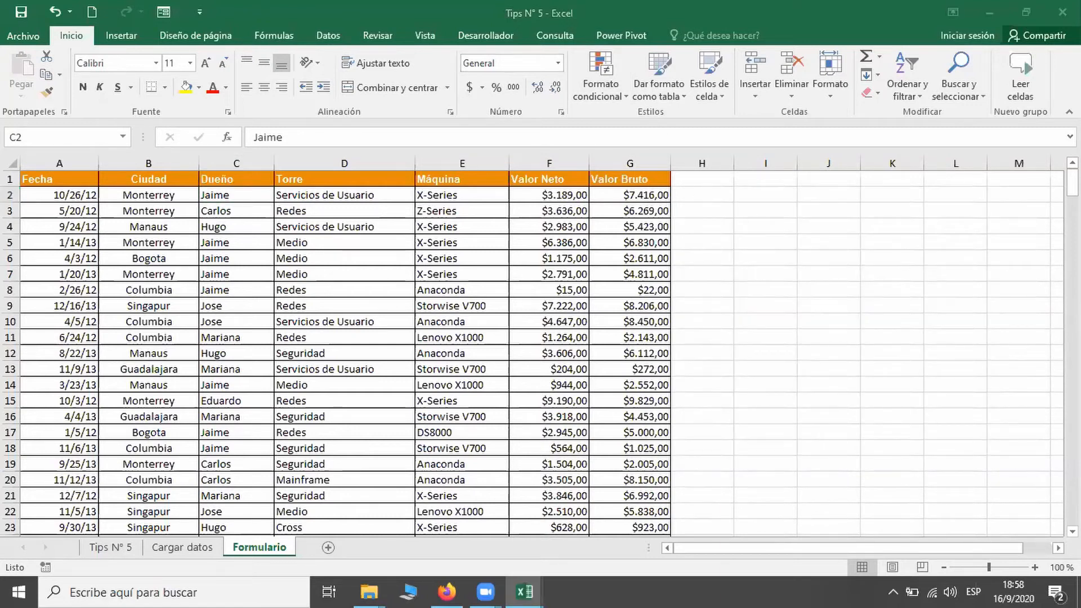
left_click(1062, 12)
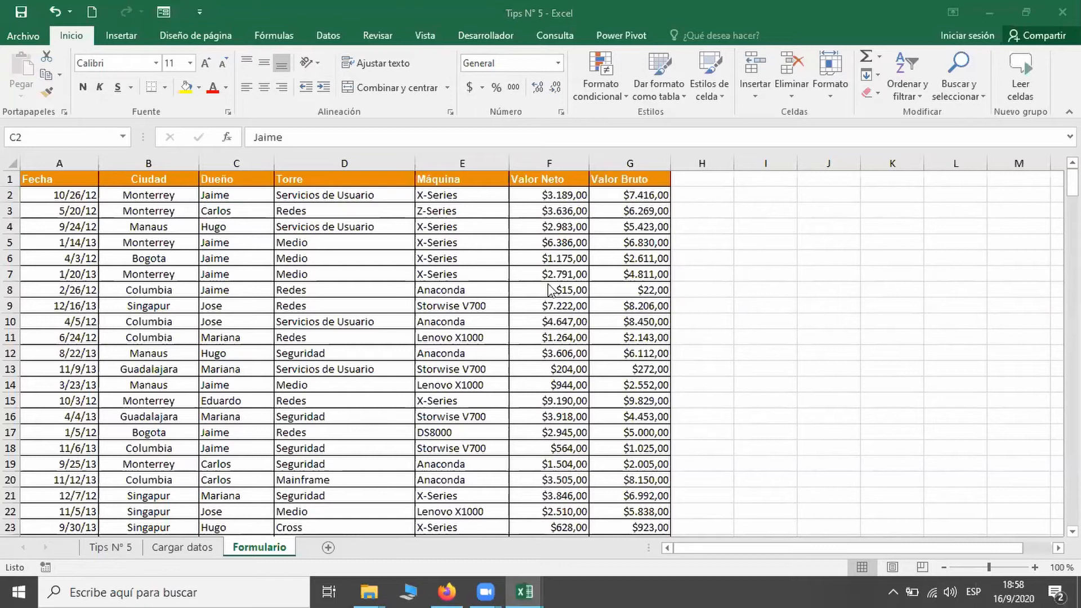
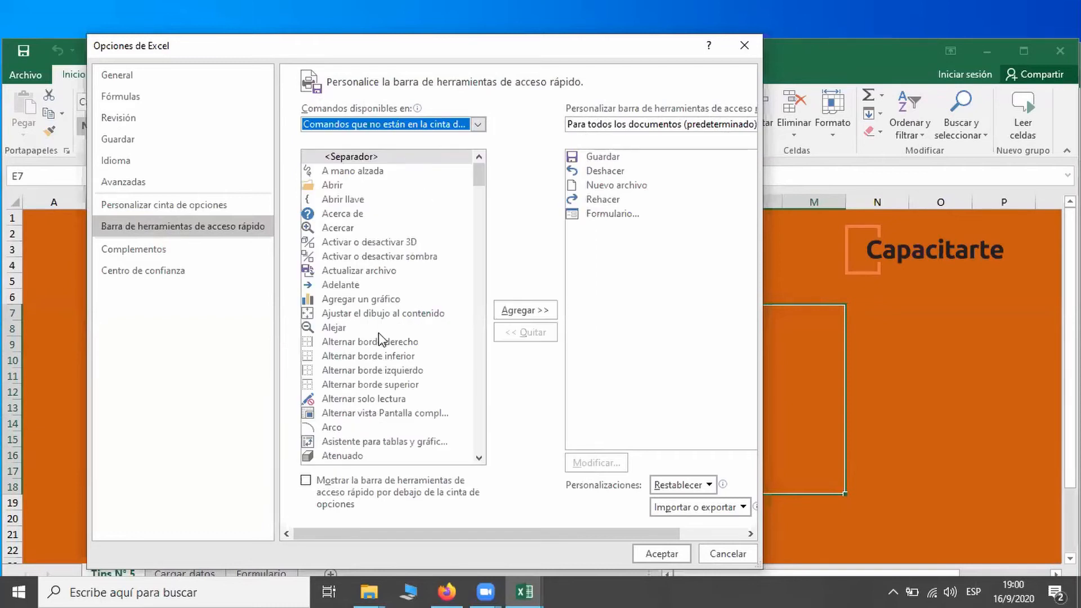
Try to add the Formulario... command to the Quick Access Toolbar from the commands not in the ribbon, and close the options.
left_click(338, 228)
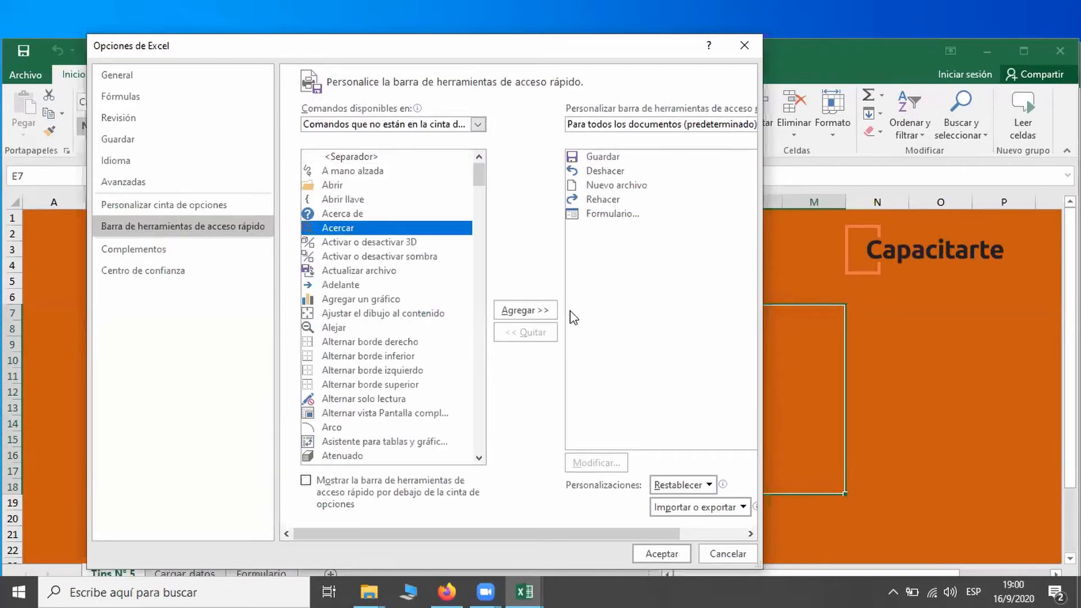
key("f")
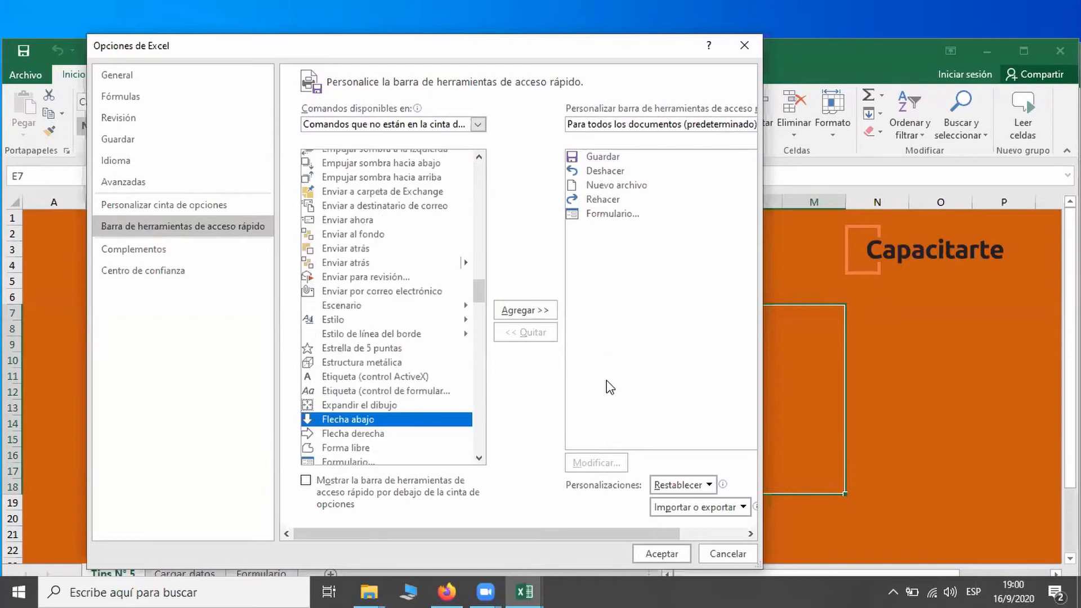
scroll(608, 386, "down", 3)
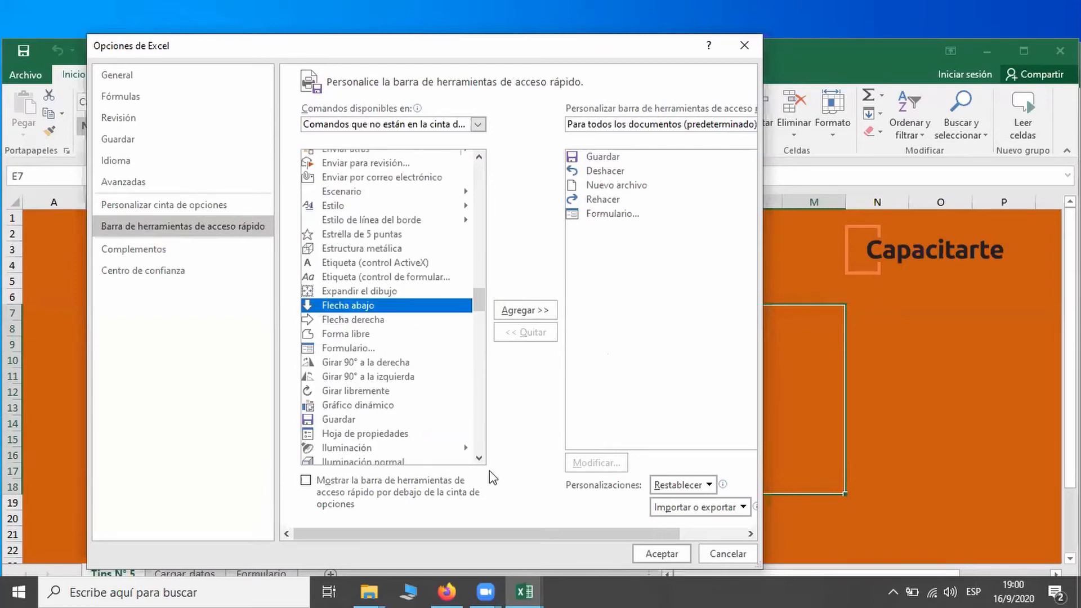
scroll(333, 281, "down", 2)
left_click(331, 273)
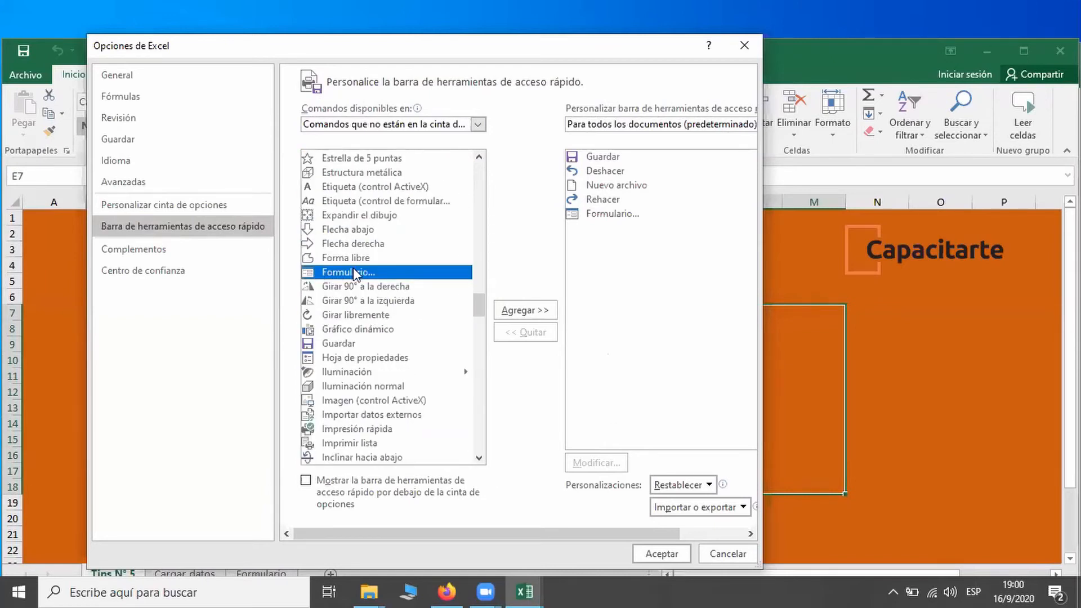
left_click(527, 310)
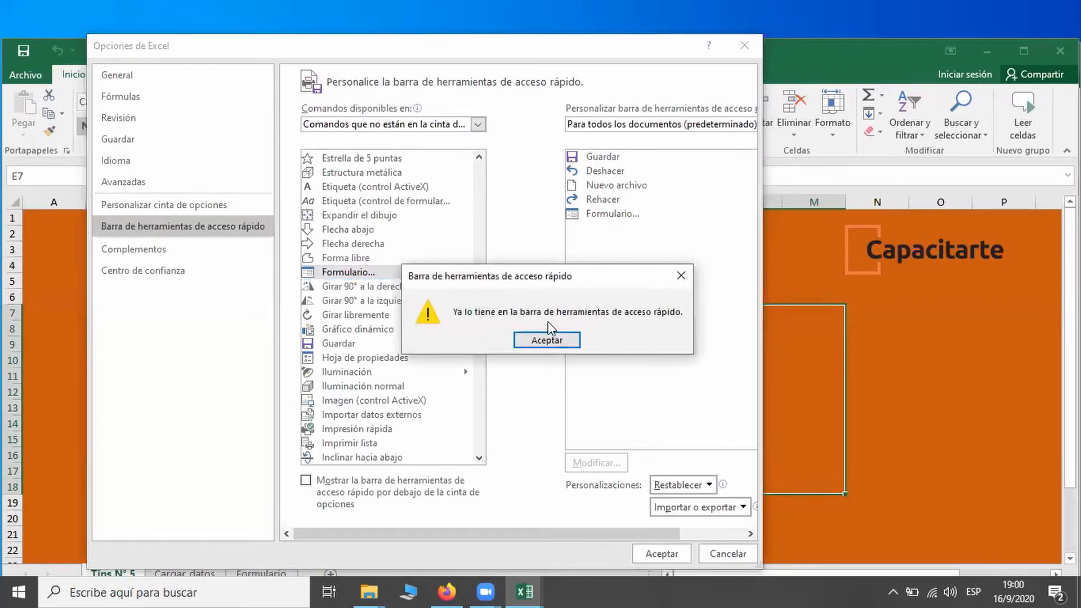
left_click(538, 342)
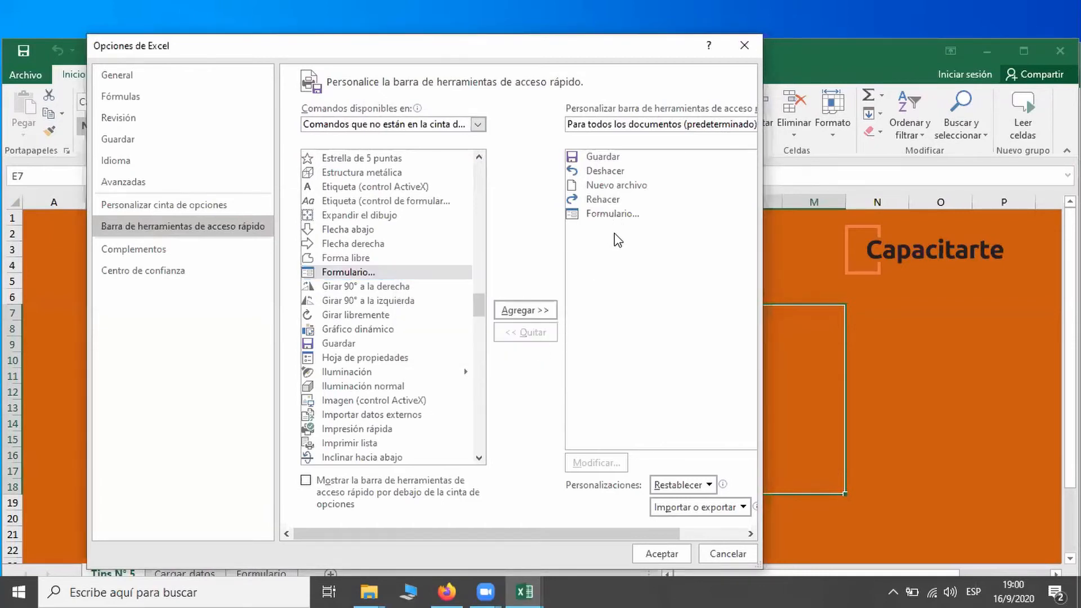
left_click(661, 556)
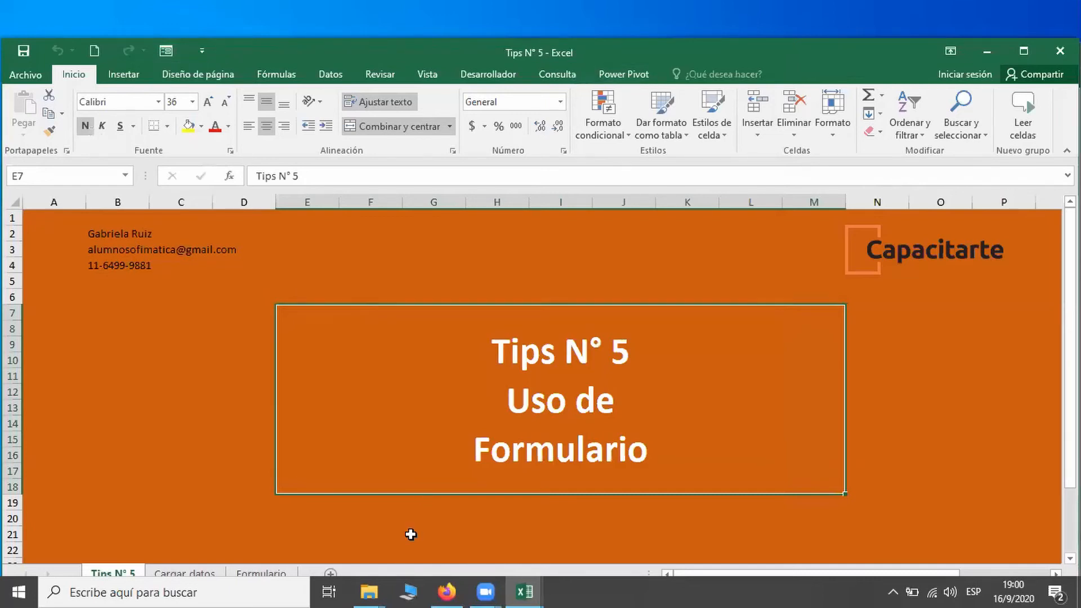
Minimise the open workbooks, open Tips N° 6 from the Tips Excel folder maximised, and show its Ingreso datos Unicos sheet.
left_click(994, 49)
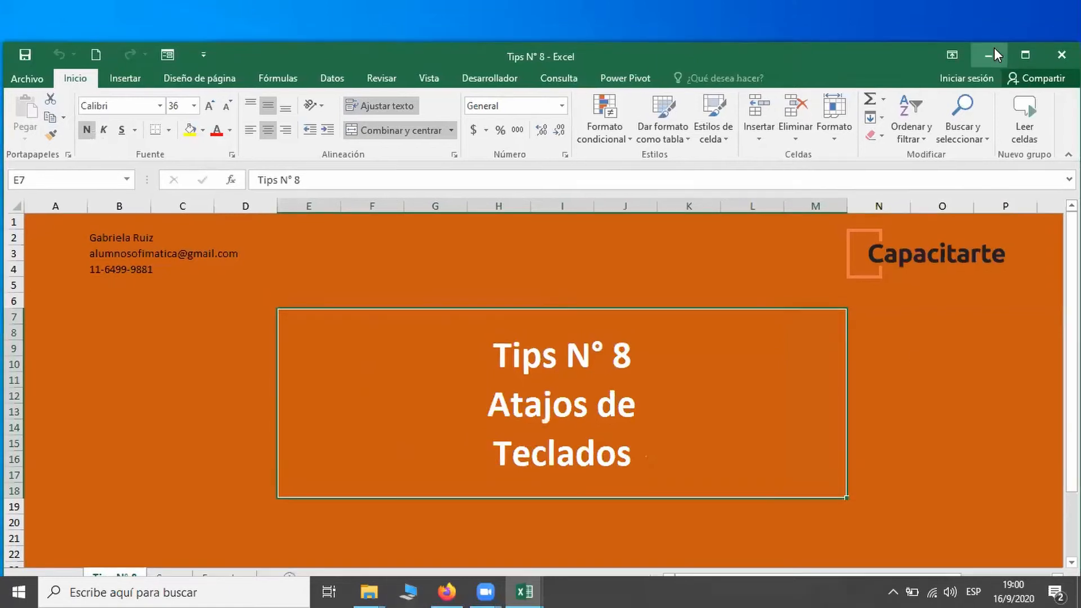
left_click(994, 50)
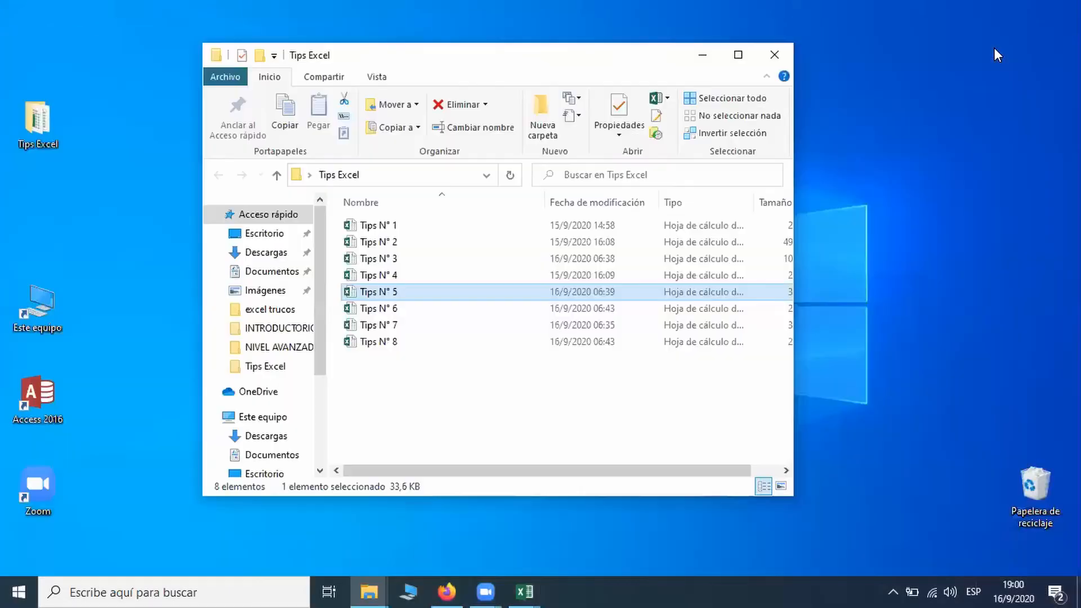
double_click(563, 311)
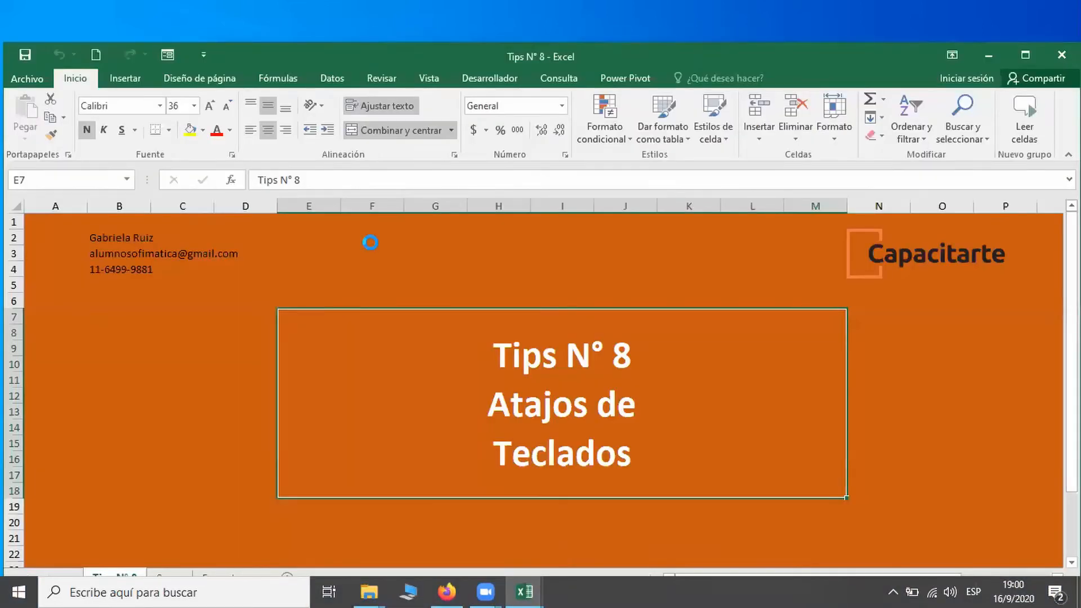
left_click(1033, 63)
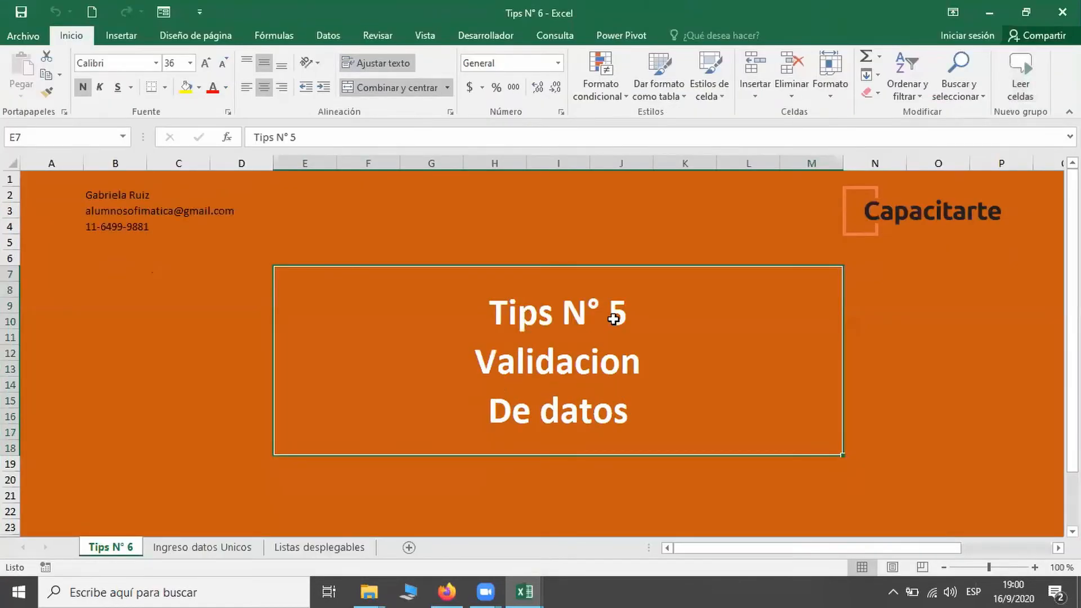
left_click(178, 554)
Enter the values 1, 2 and 3 across cells C6, D6 and E6, moving rightward after each entry.
left_click(143, 263)
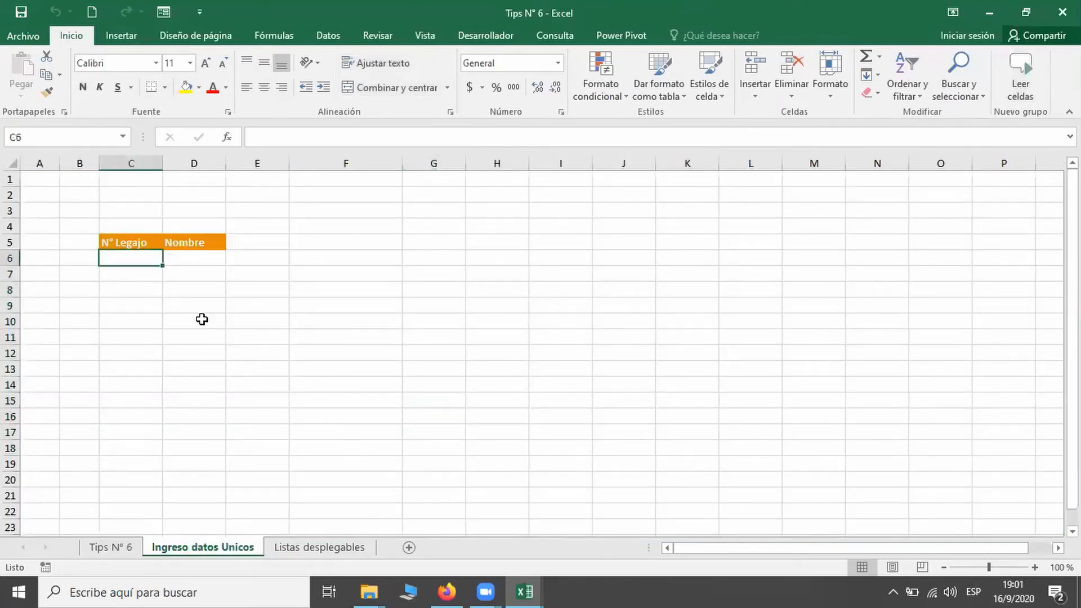
type("1")
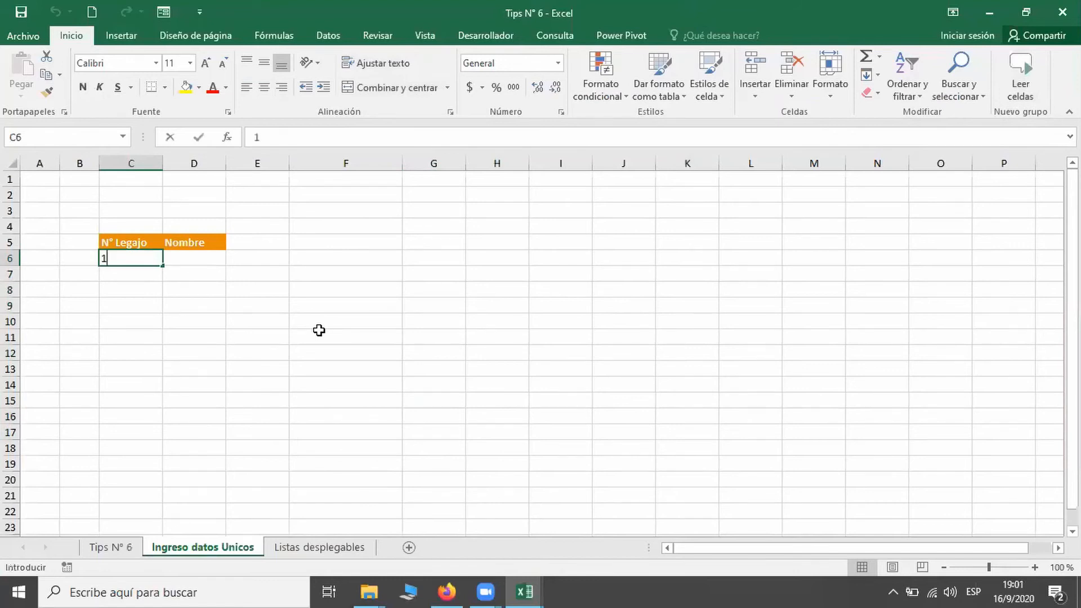
key("Tab")
type("2")
key("Tab")
type("3")
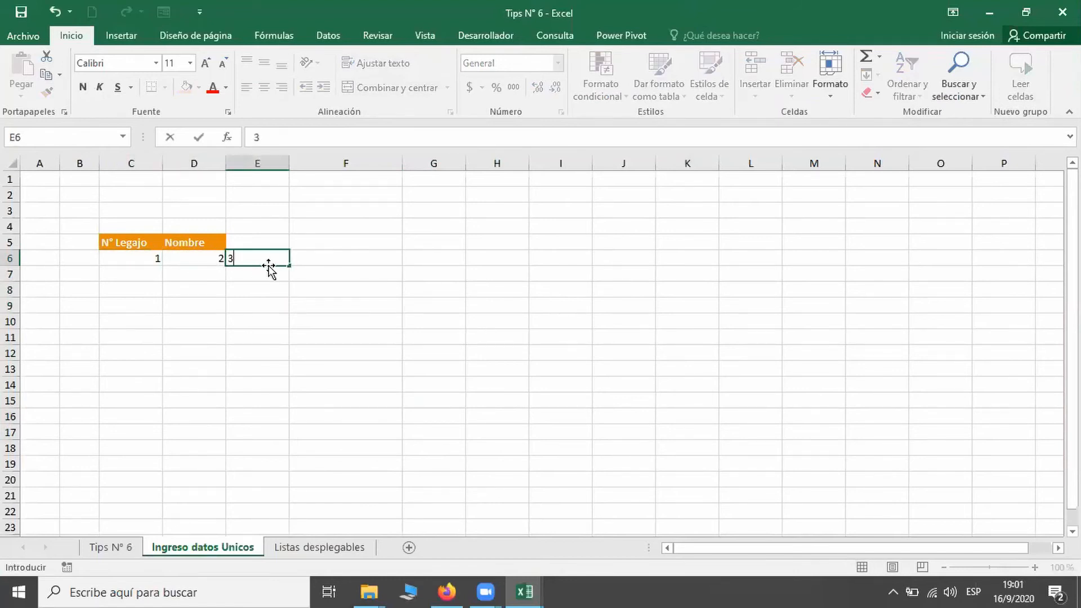
key("Tab")
Clear the contents of cells C6:E6 and return to cell C6.
left_click_drag(248, 260, 128, 258)
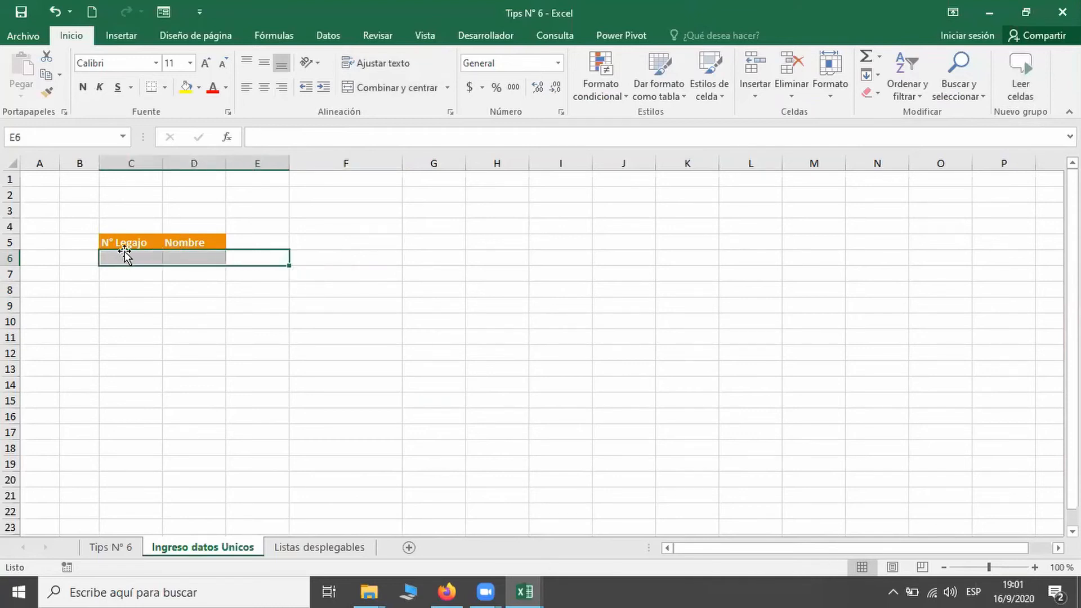
key("Delete")
left_click(124, 258)
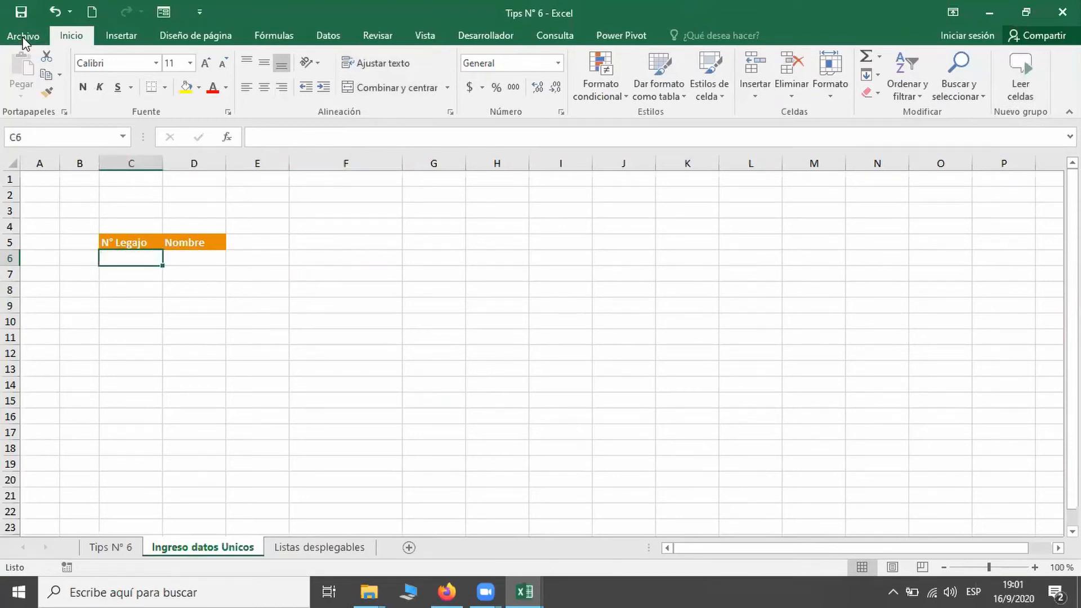
Set the advanced editing options so the selection moves down (Hacia abajo) after Enter, and accept the change.
left_click(26, 37)
left_click(22, 422)
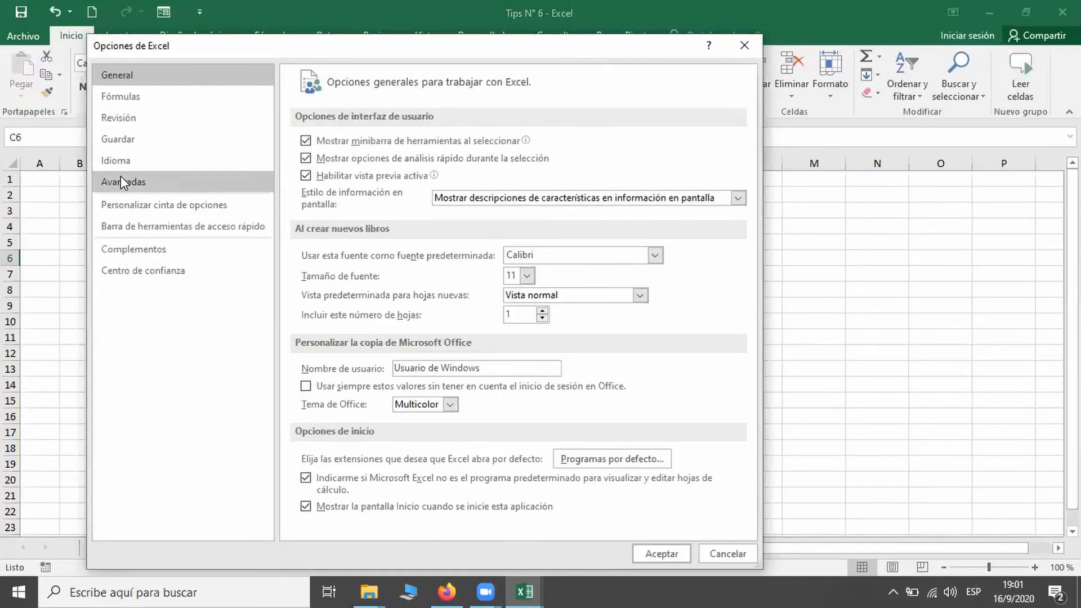
left_click(121, 179)
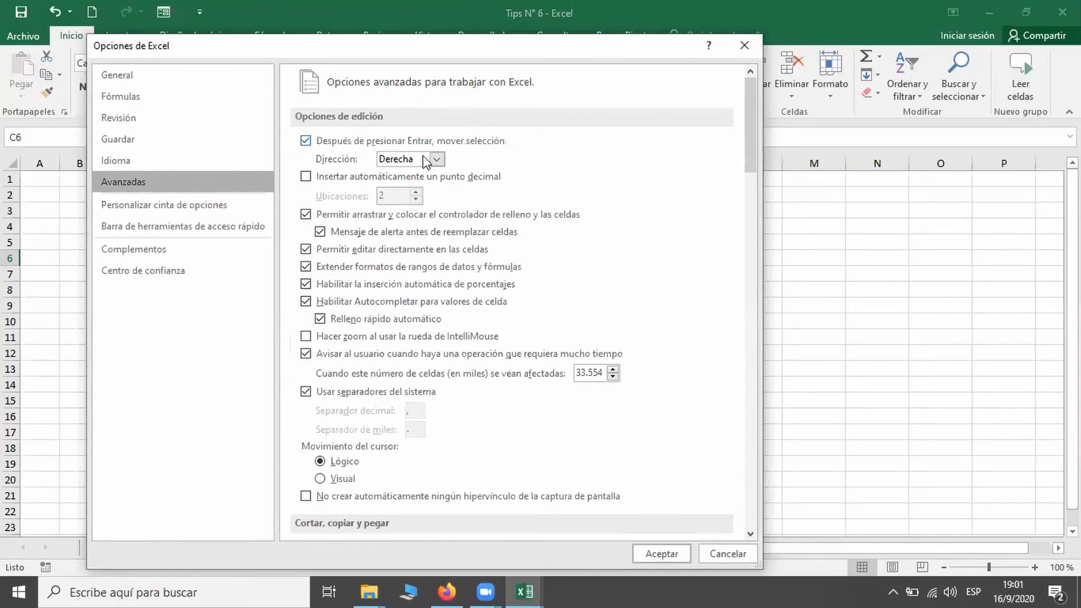
left_click(436, 160)
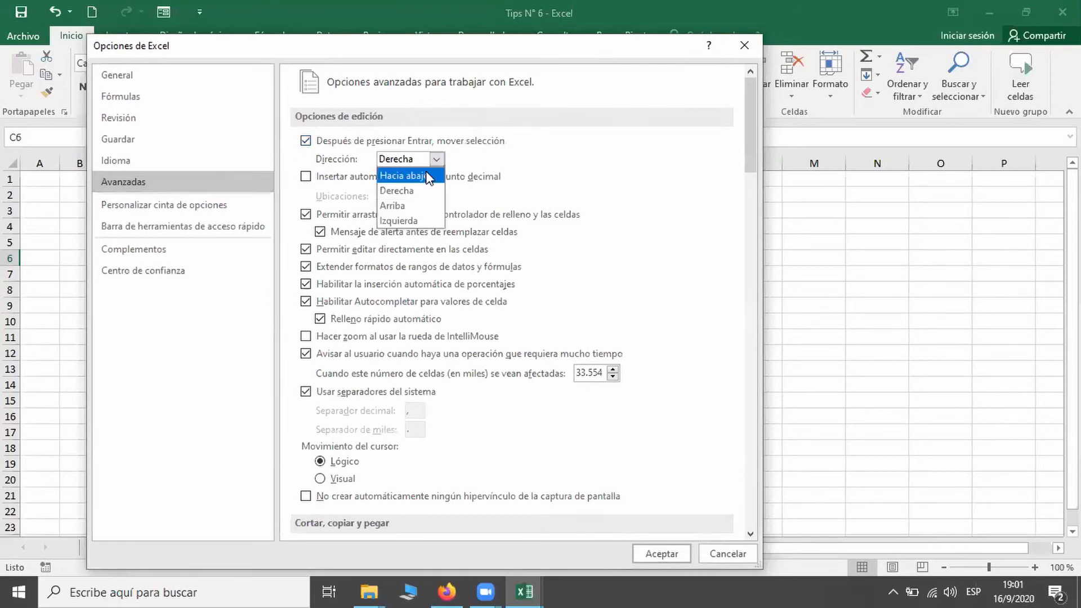
left_click(419, 175)
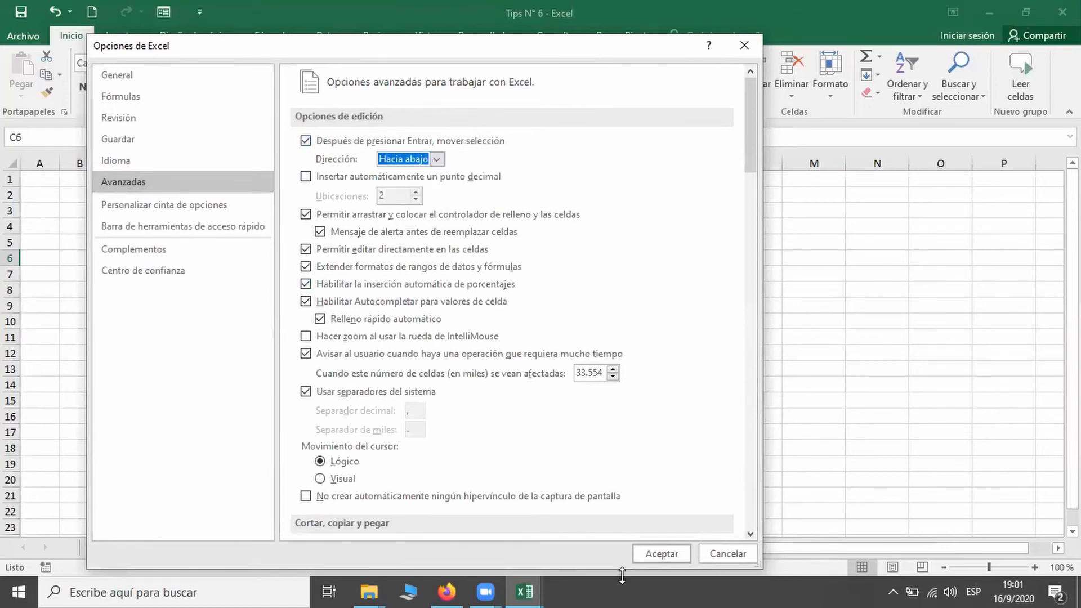
left_click(656, 556)
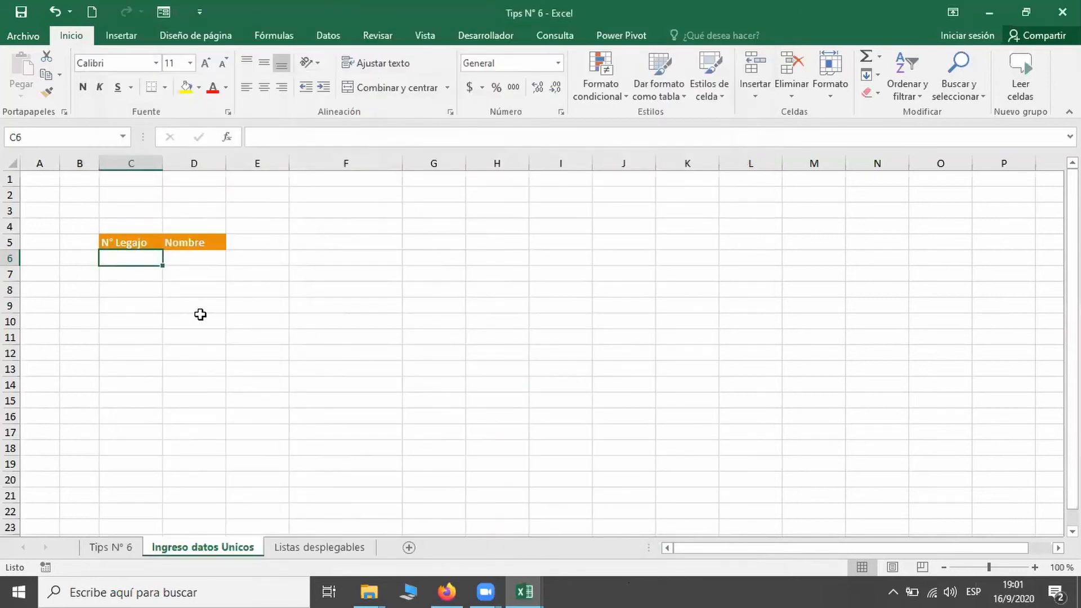
Enter 1, 2 and 1 down cells C6:C8 under N° Legajo, and clear the contents of C6:C11.
type("1")
key("Return")
type("2")
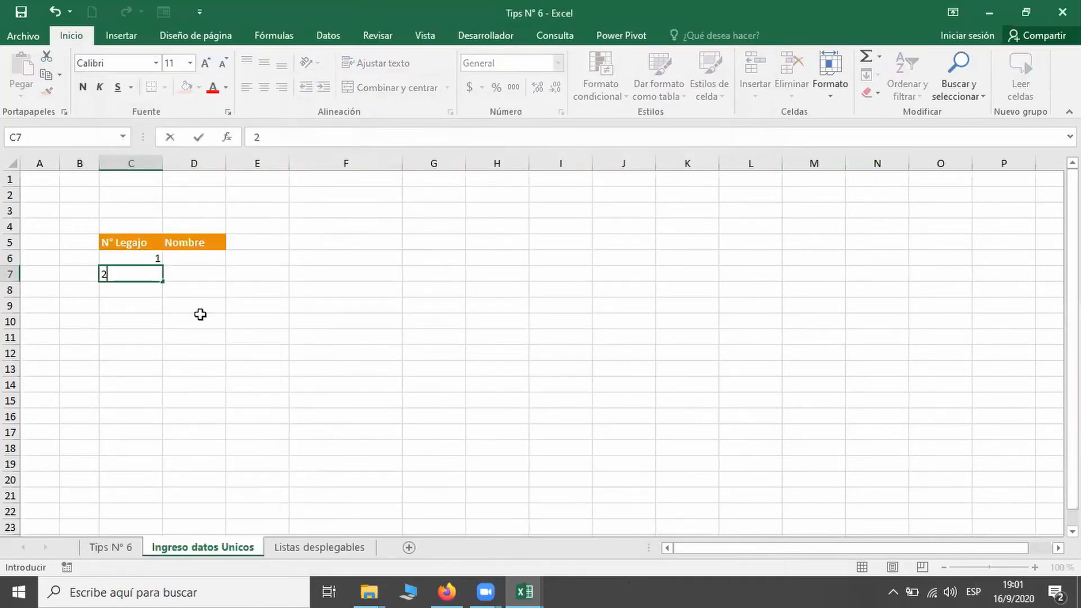
key("Return")
type("1")
key("Return")
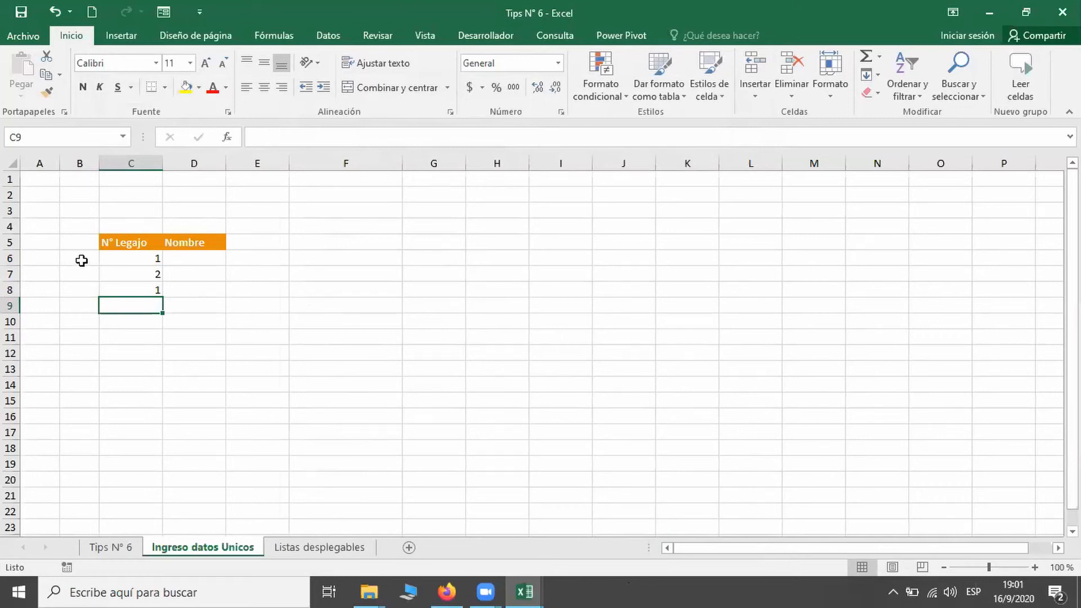
left_click_drag(116, 257, 126, 335)
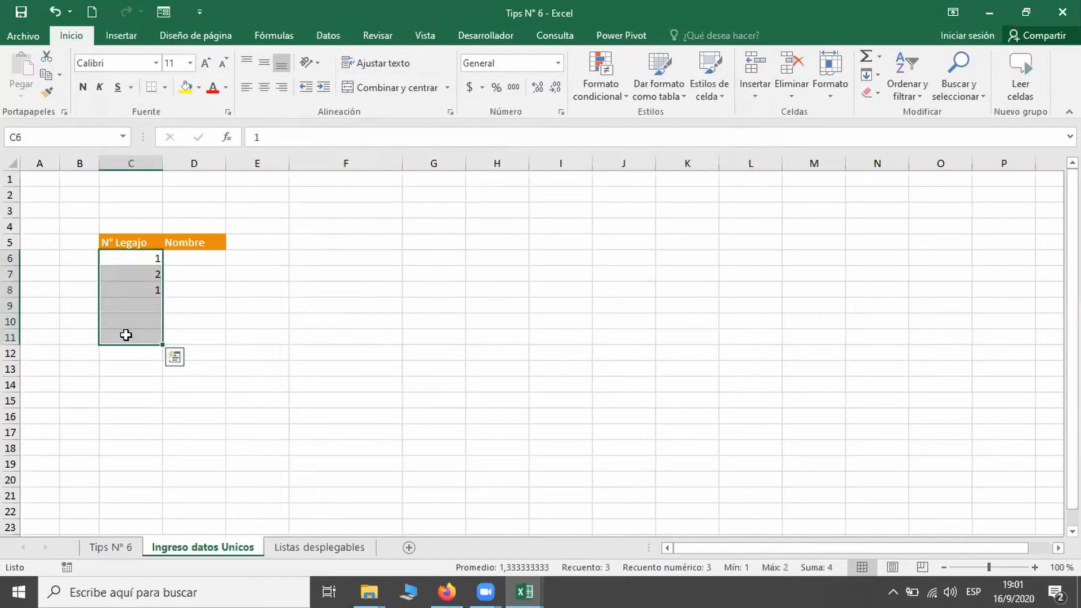
key("Delete")
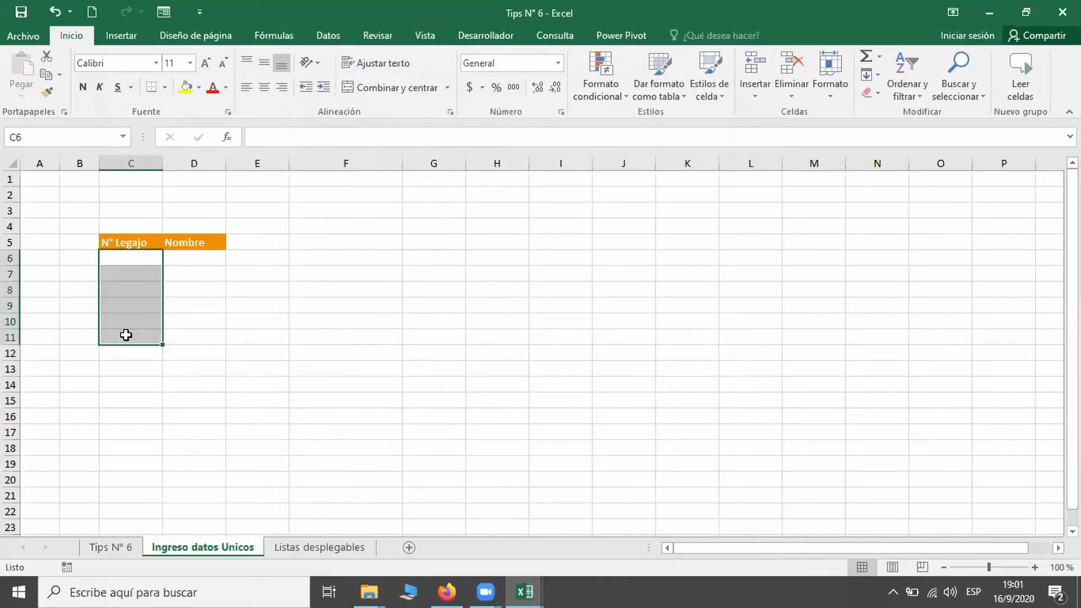
Enter the formula =CONTAR.SI($C$6:$C$23;C6) in cell F5, with the N° Legajo range as an absolute reference.
left_click(315, 244)
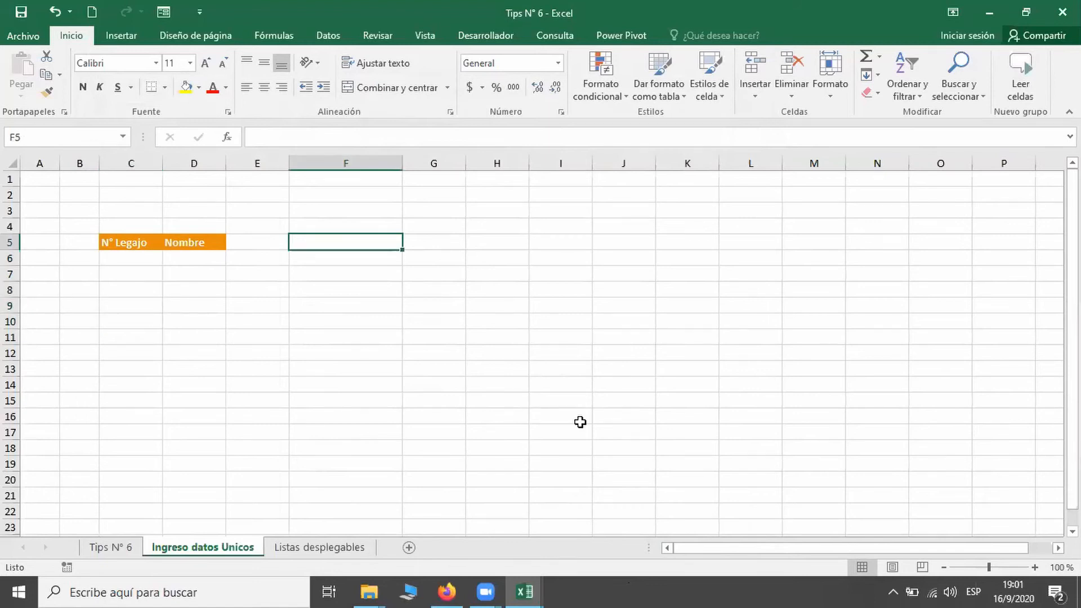
type("=")
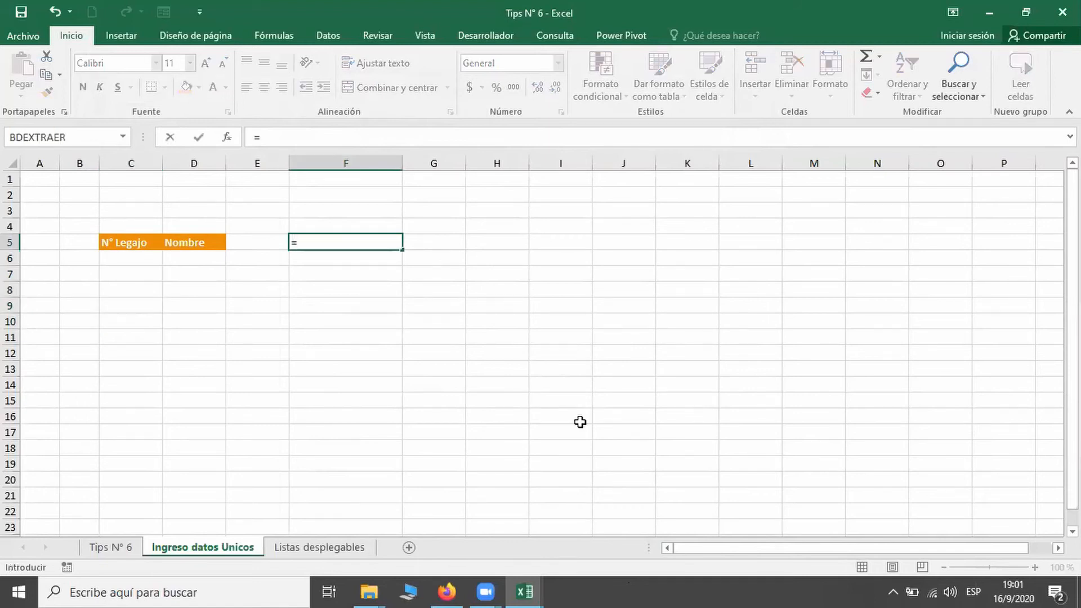
type("co")
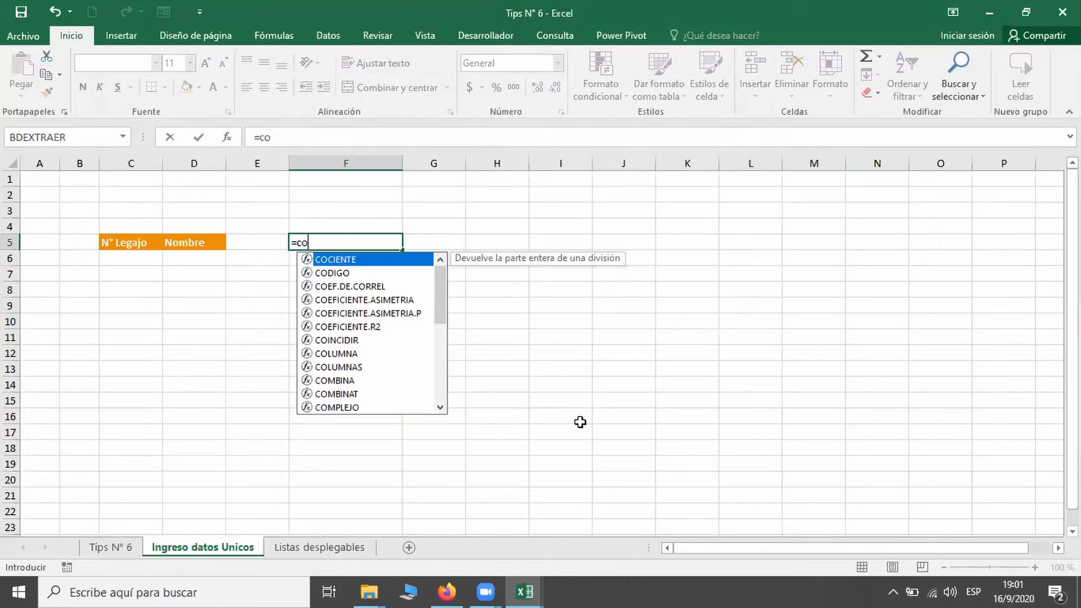
type("n")
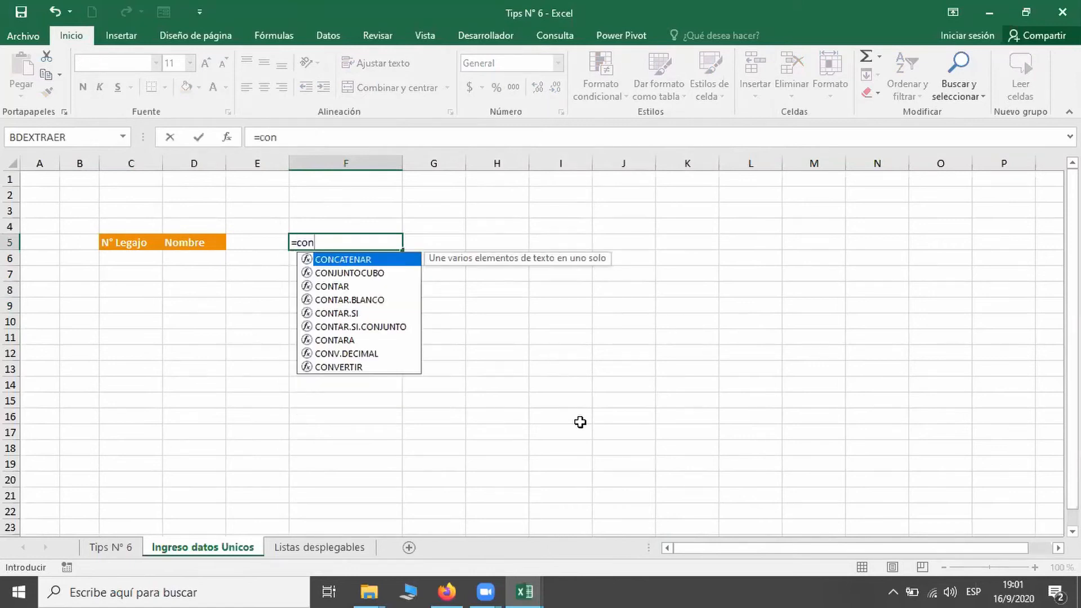
left_click(315, 312)
double_click(315, 312)
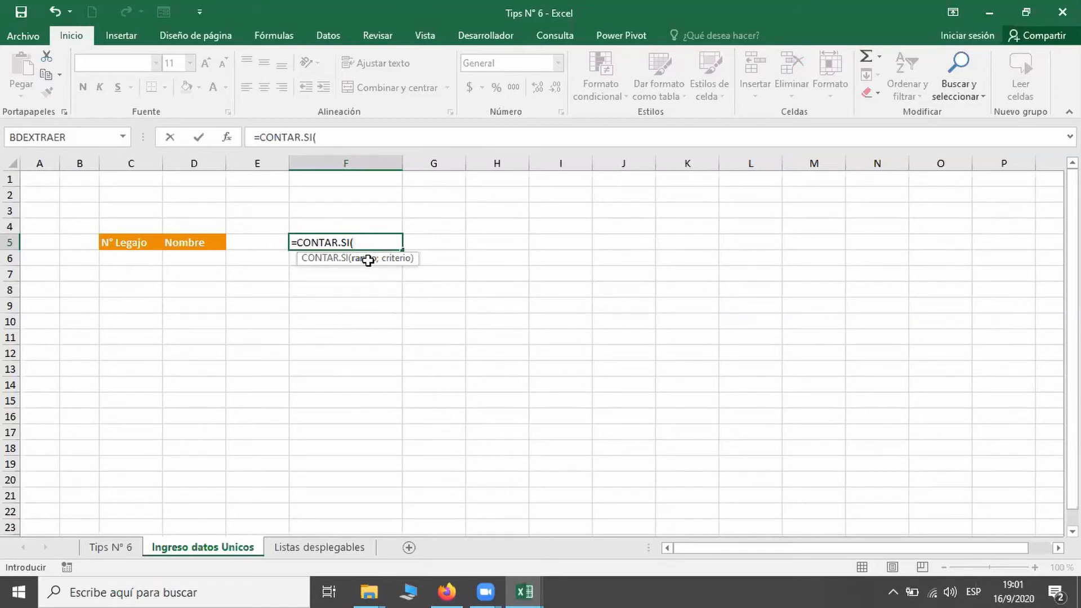
left_click_drag(135, 258, 104, 524)
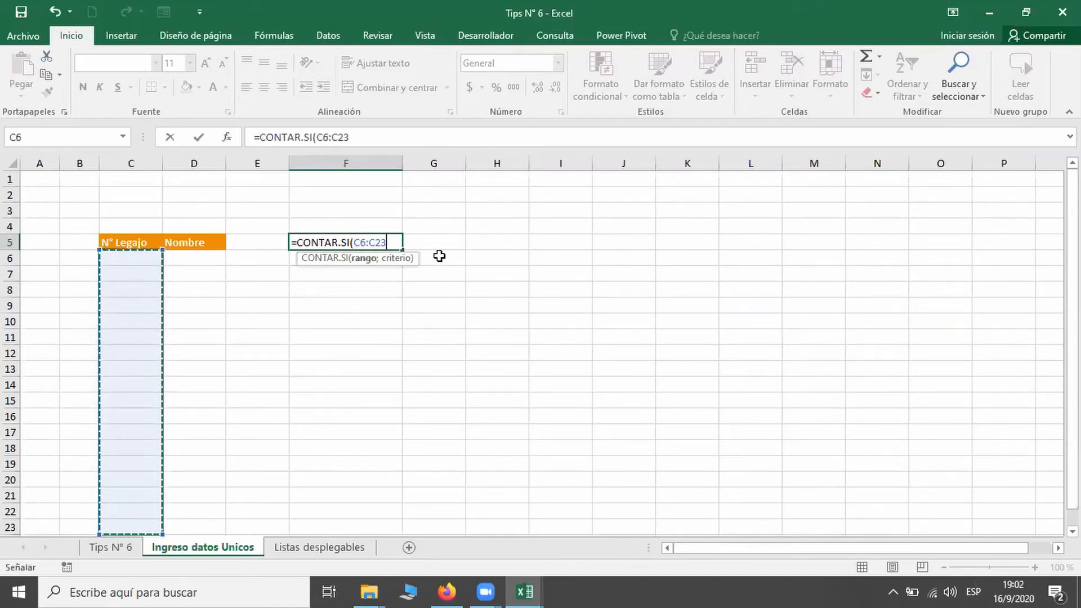
key("F4")
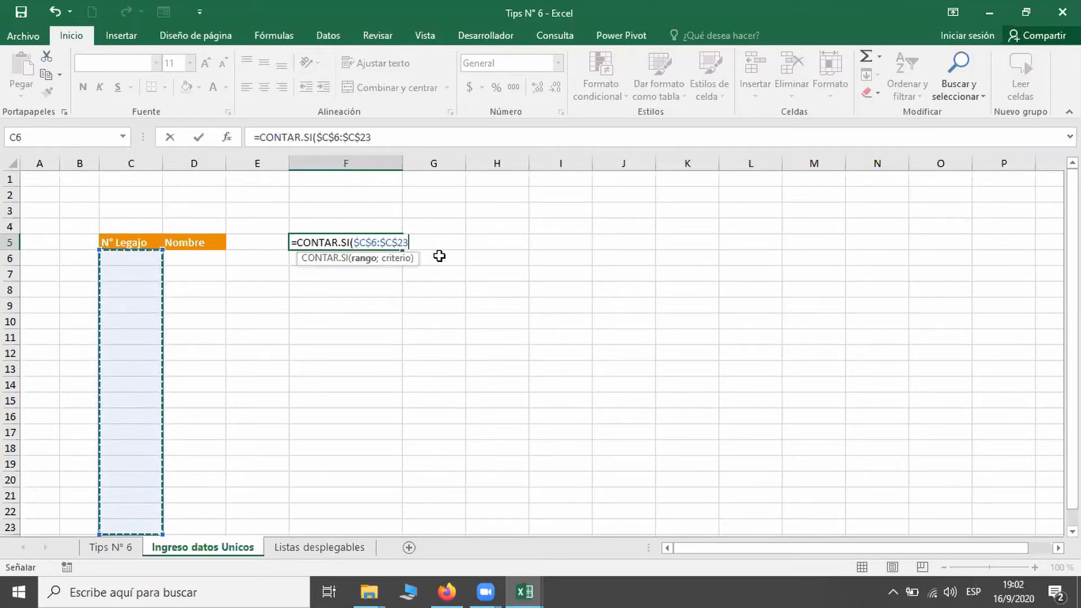
type(";")
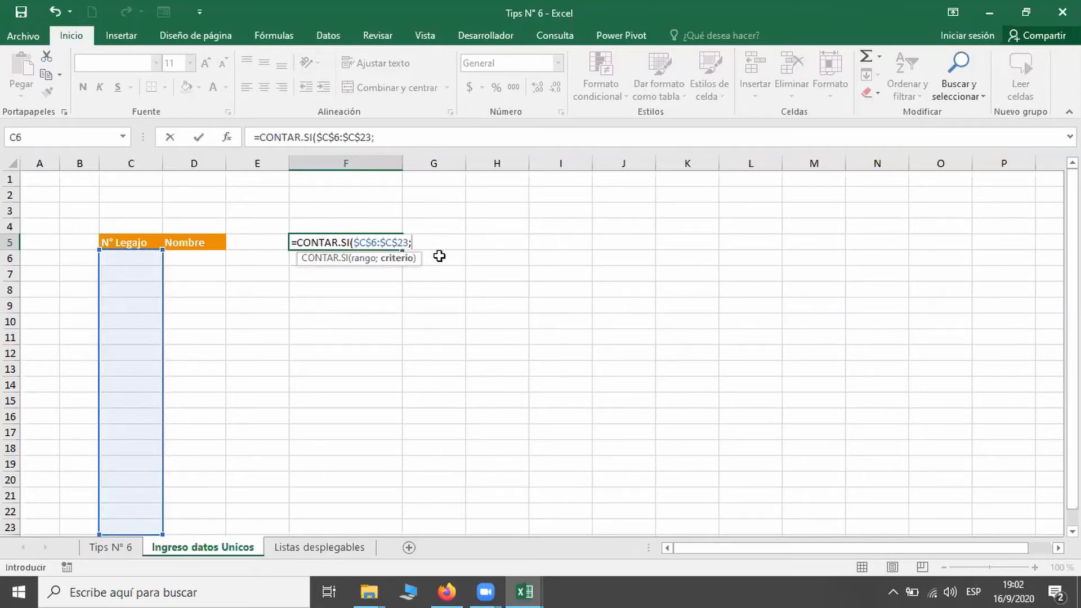
left_click(126, 255)
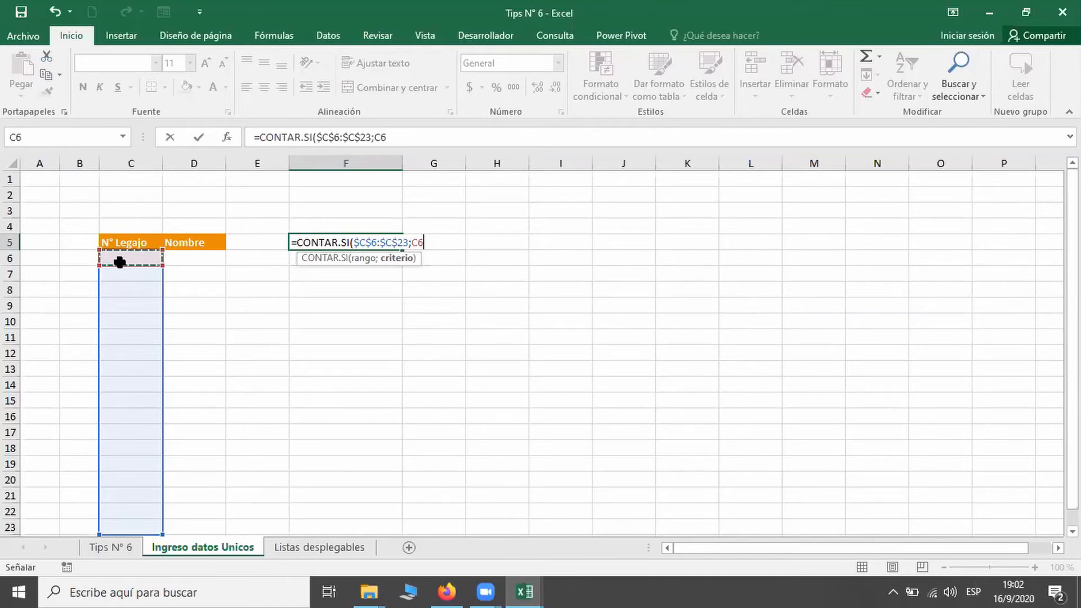
type(")")
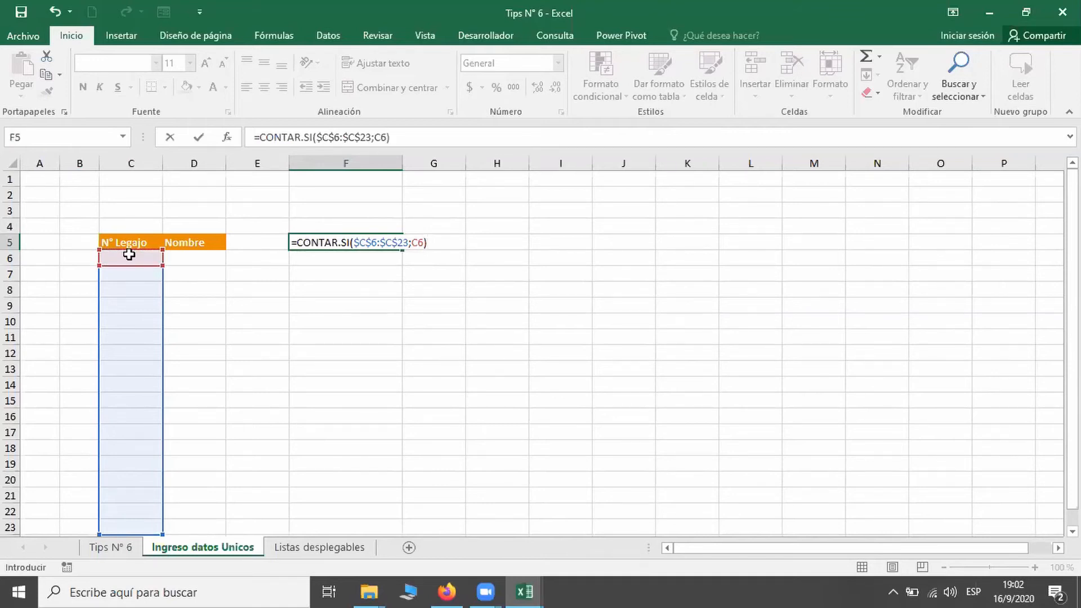
key("Return")
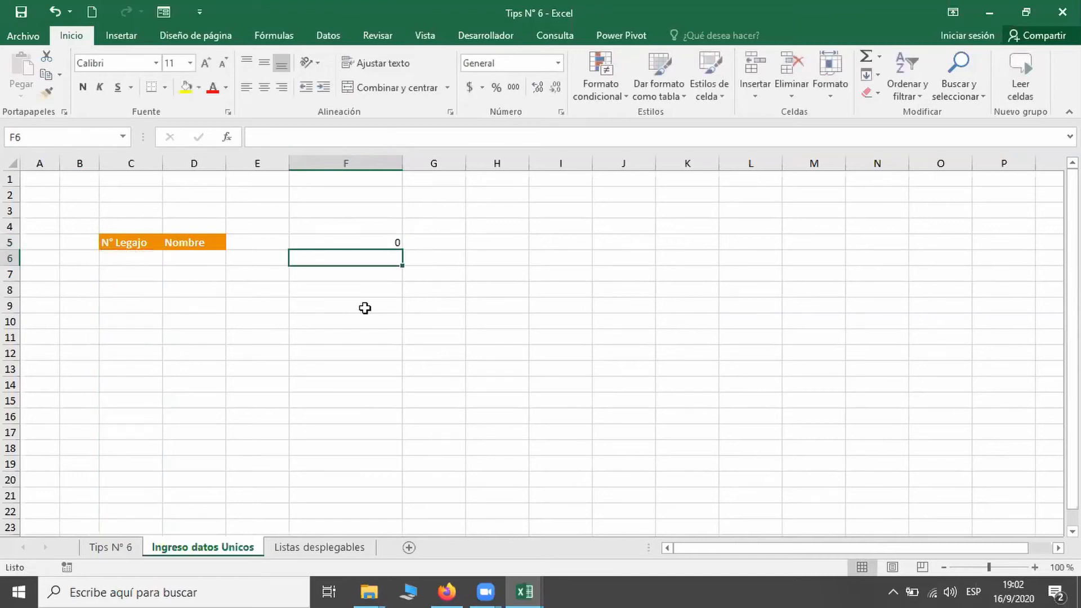
Test the F5 count by entering 1, 2 and 1 in cells C6:C8, and clear the contents of C6:C9.
left_click(142, 254)
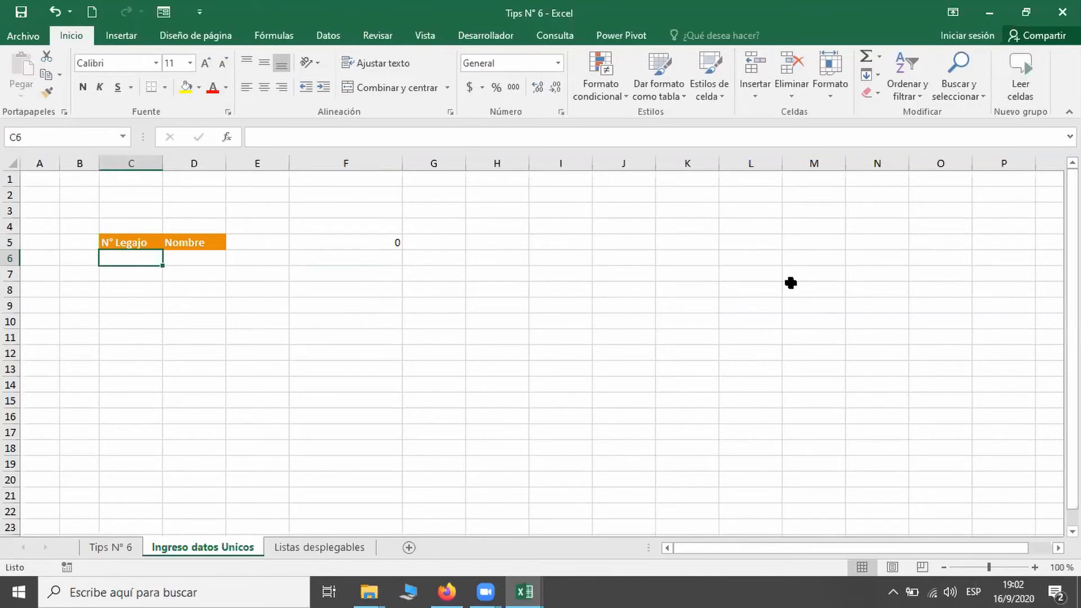
type("1")
key("Return")
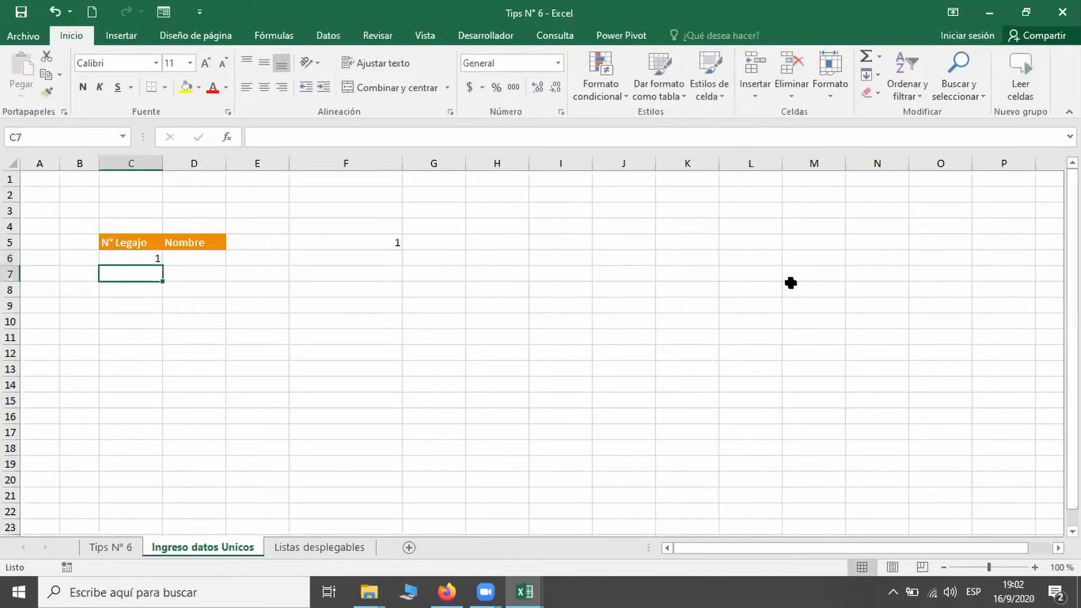
type("2")
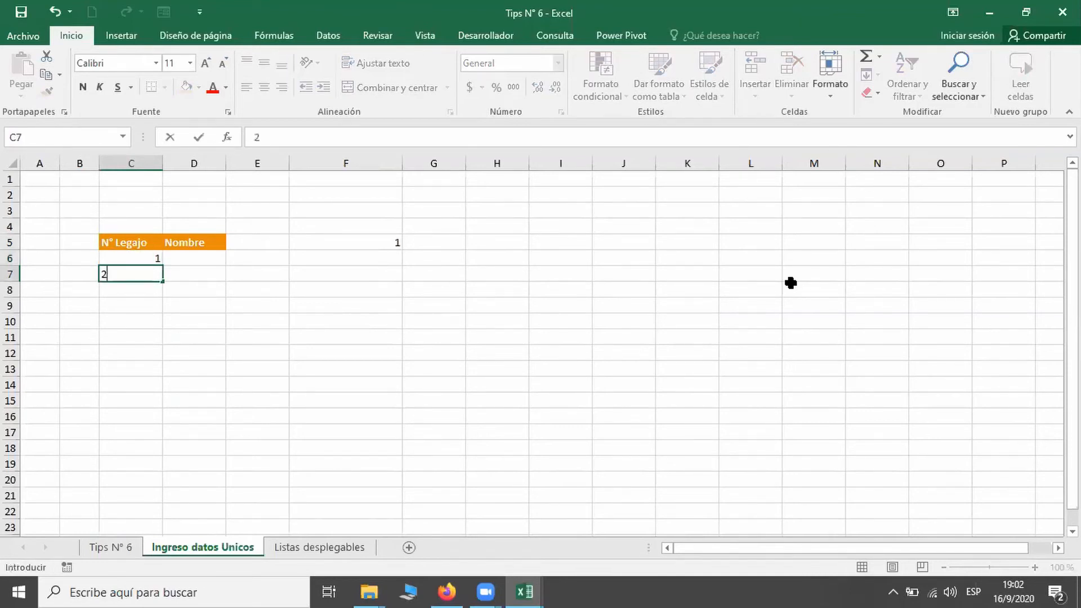
key("Return")
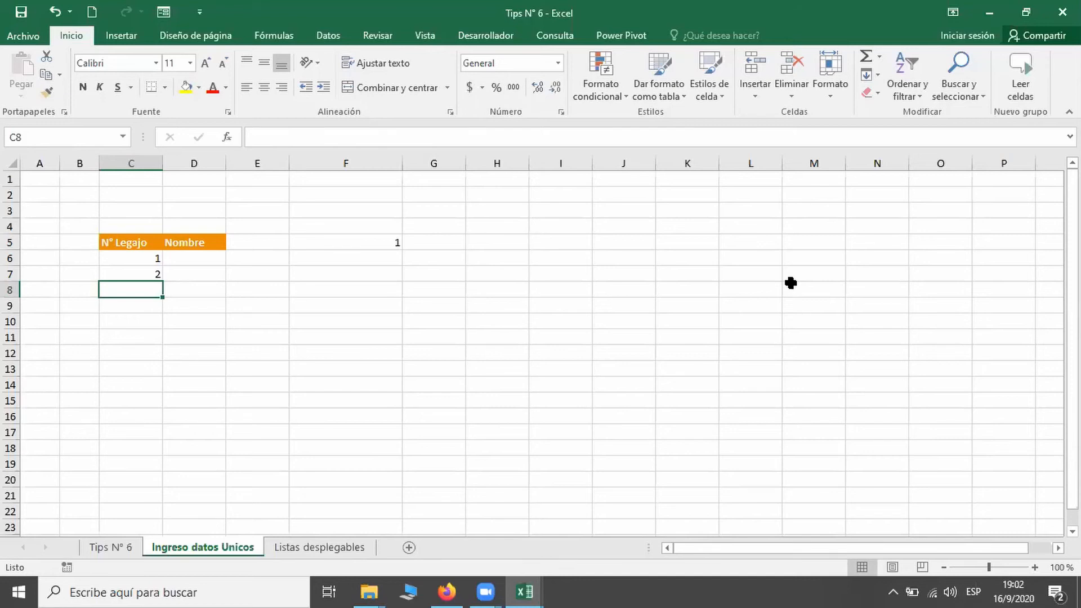
type("1")
key("Return")
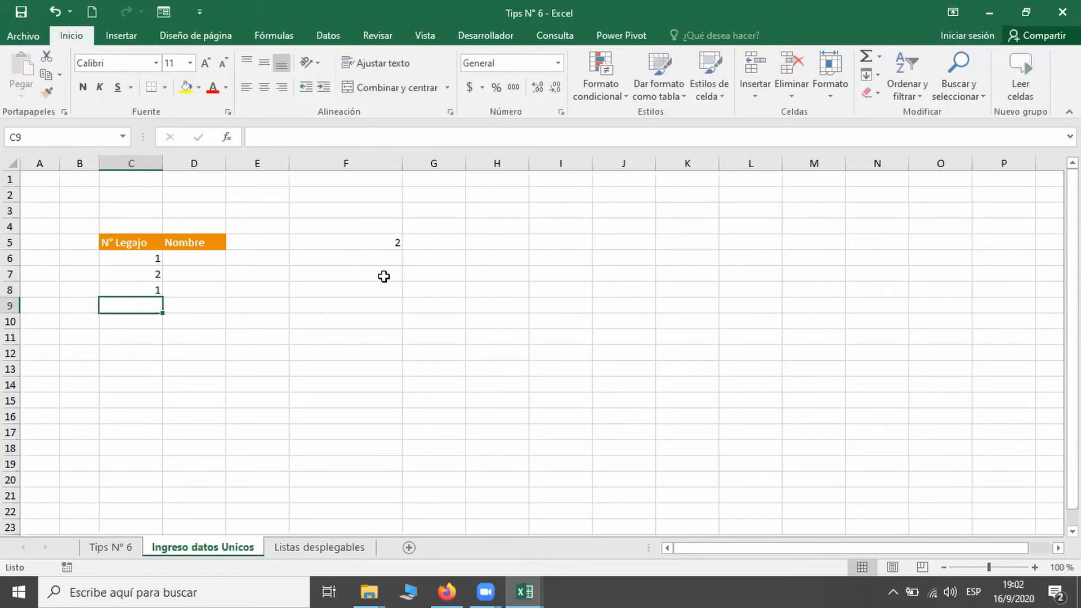
left_click_drag(158, 259, 150, 305)
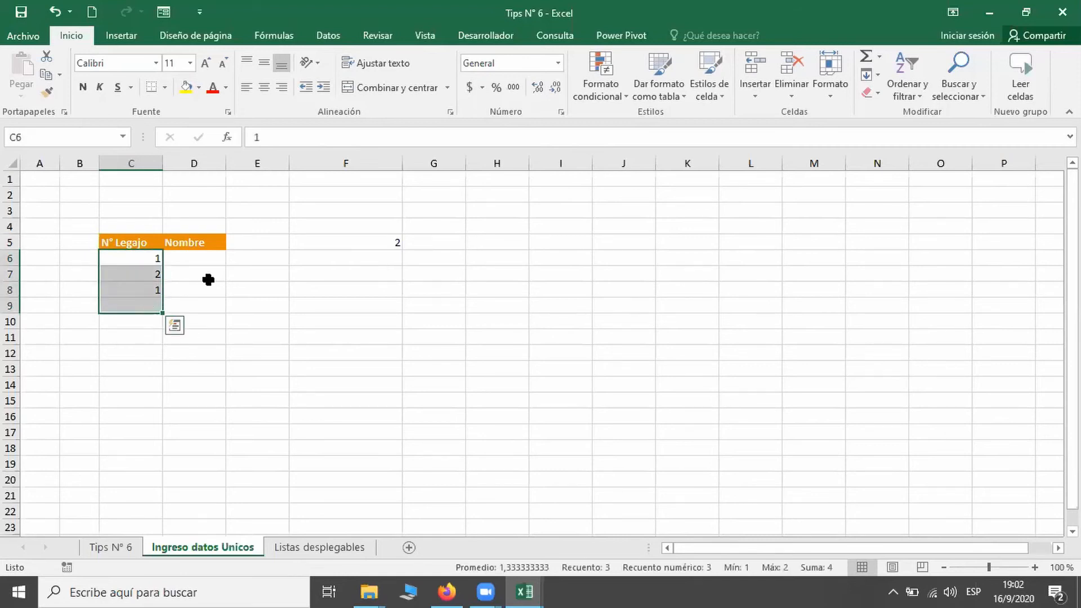
key("Delete")
Append =1 to the CONTAR.SI formula in cell F5, making it =CONTAR.SI($C$6:$C$23;C6)=1.
left_click(306, 240)
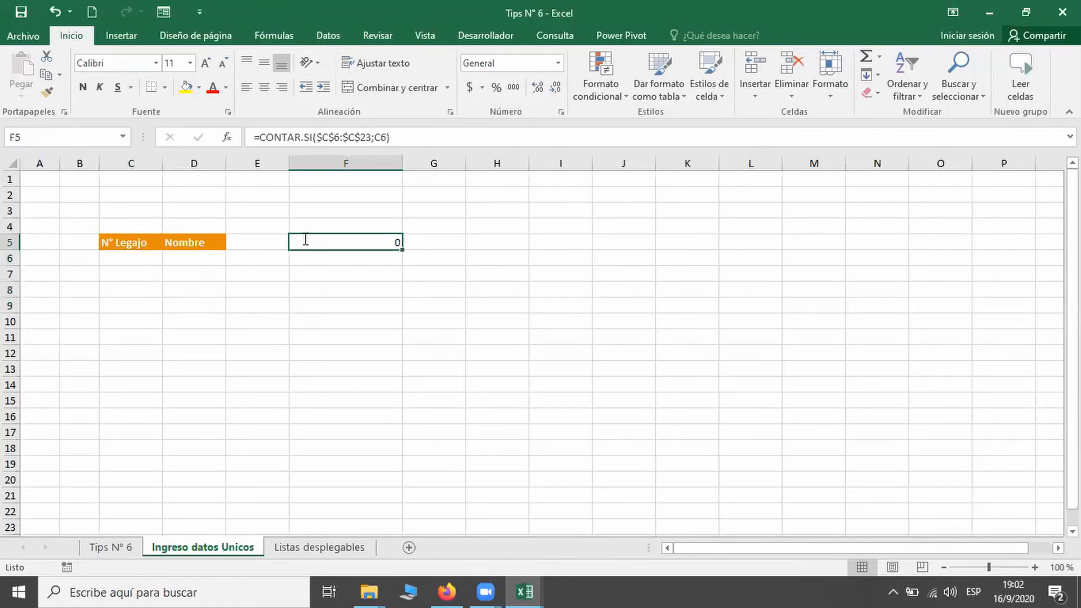
key("F2")
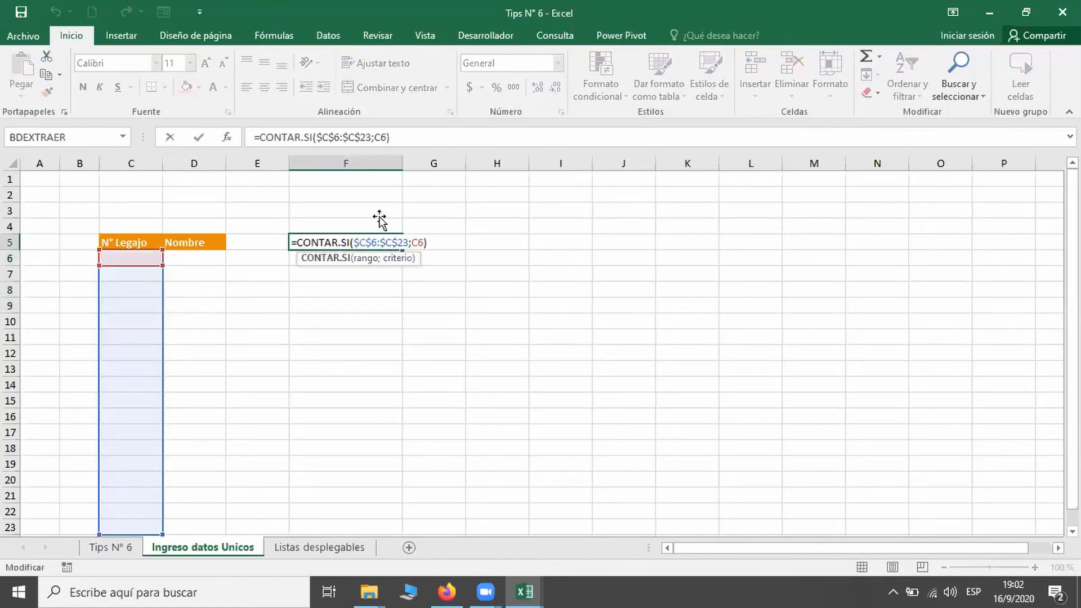
key("Home")
key("Right")
key("Right")
key("Right")
key("Right")
key("Right")
key("Right")
key("Right")
key("Right")
key("Right")
key("Right")
key("Right")
key("Right")
key("Right")
key("Right")
key("Right")
key("Right")
key("Right")
key("Right")
key("Right")
key("Right")
key("Right")
key("Right")
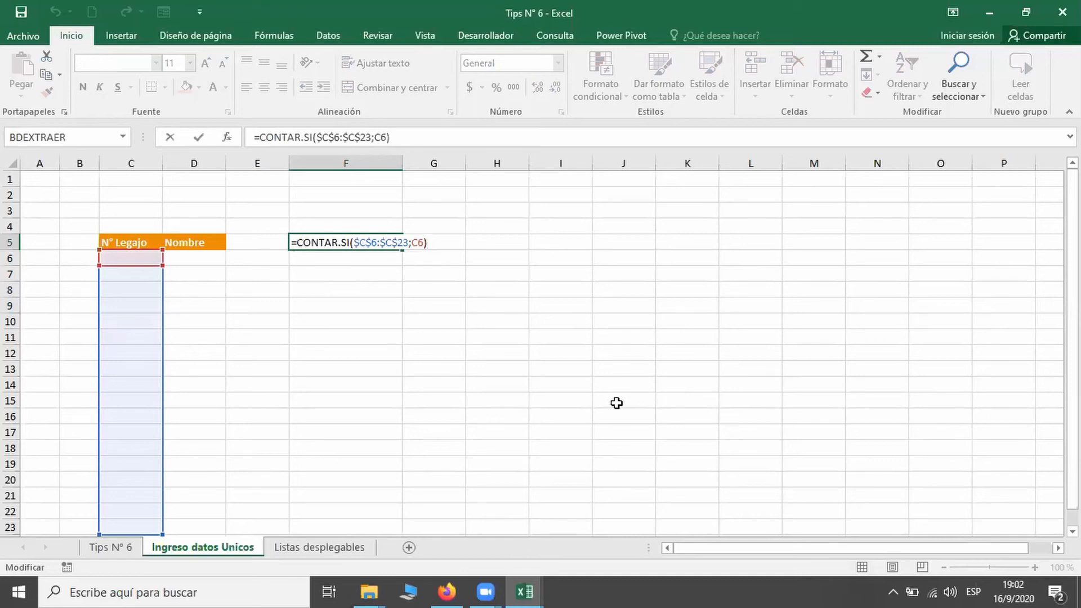
type("=1")
key("Return")
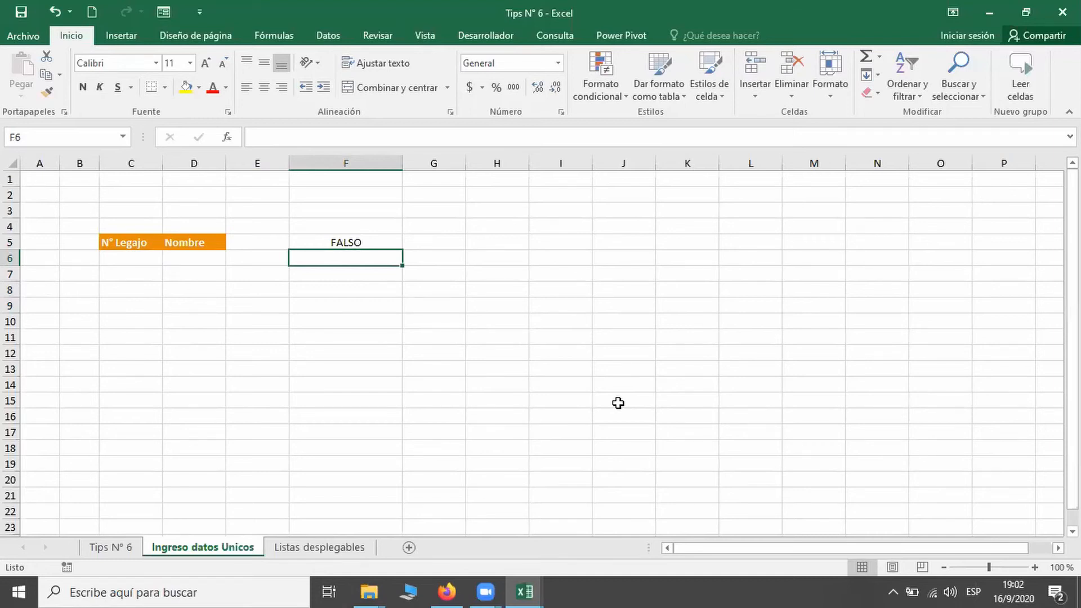
Test the logical formula in F5 by entering 1, 2 and 1 in cells C6:C8 under N° Legajo.
left_click(122, 258)
type("1")
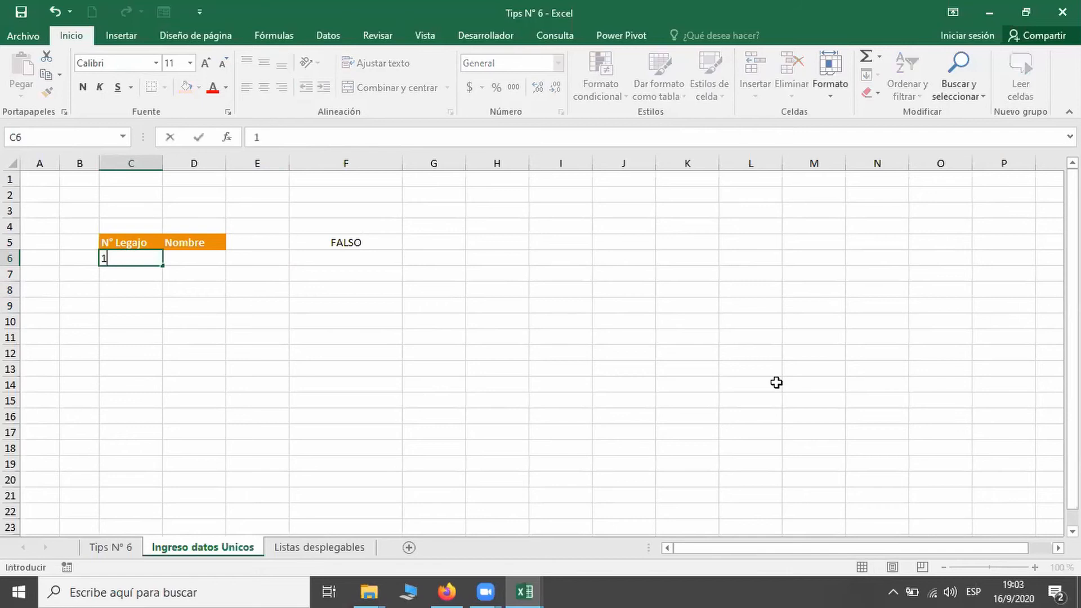
key("Return")
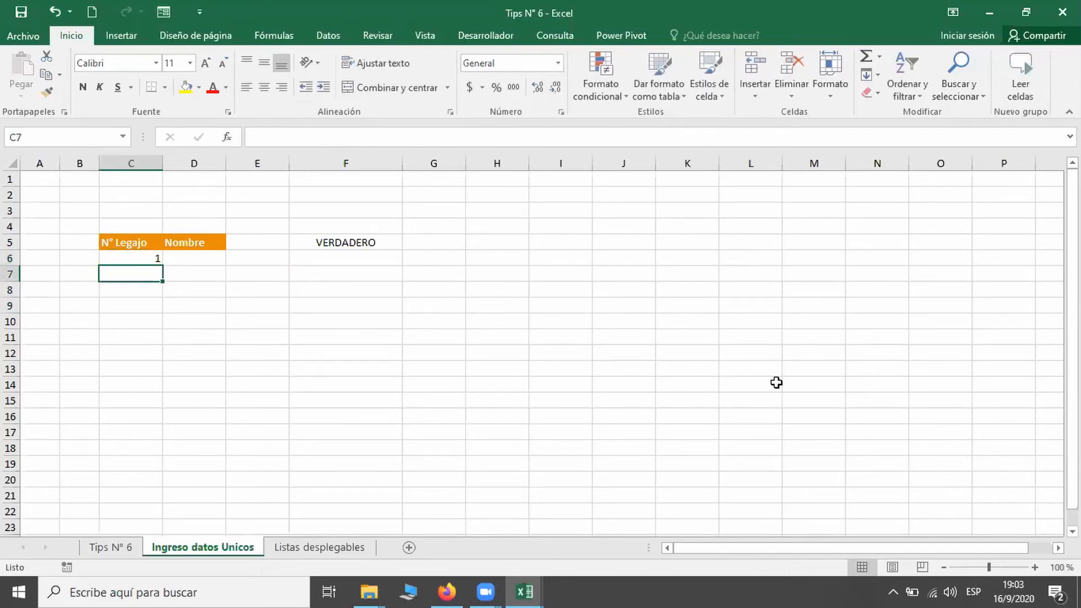
type("2")
key("Return")
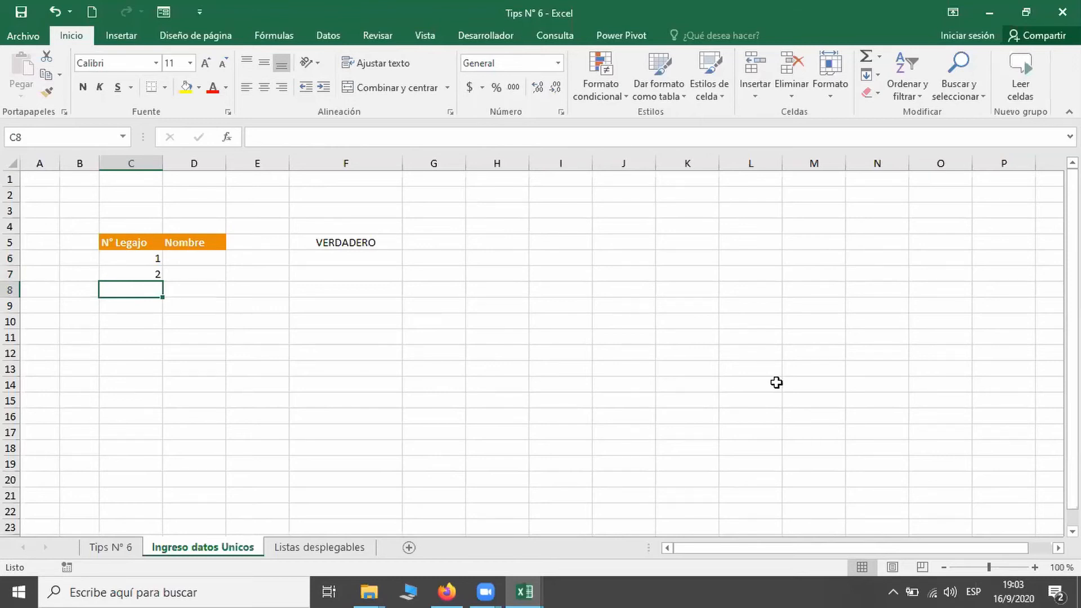
type("1")
key("Return")
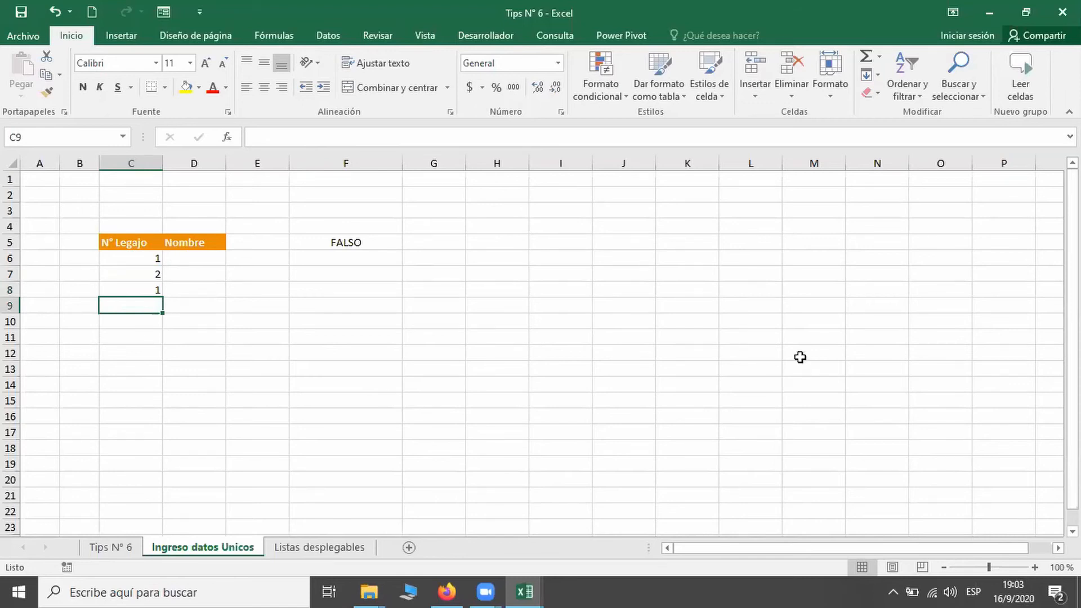
Clear the contents of cells C6:C15 under N° Legajo and review the CONTAR.SI formula in cell F5 without changing it.
left_click_drag(146, 262, 134, 398)
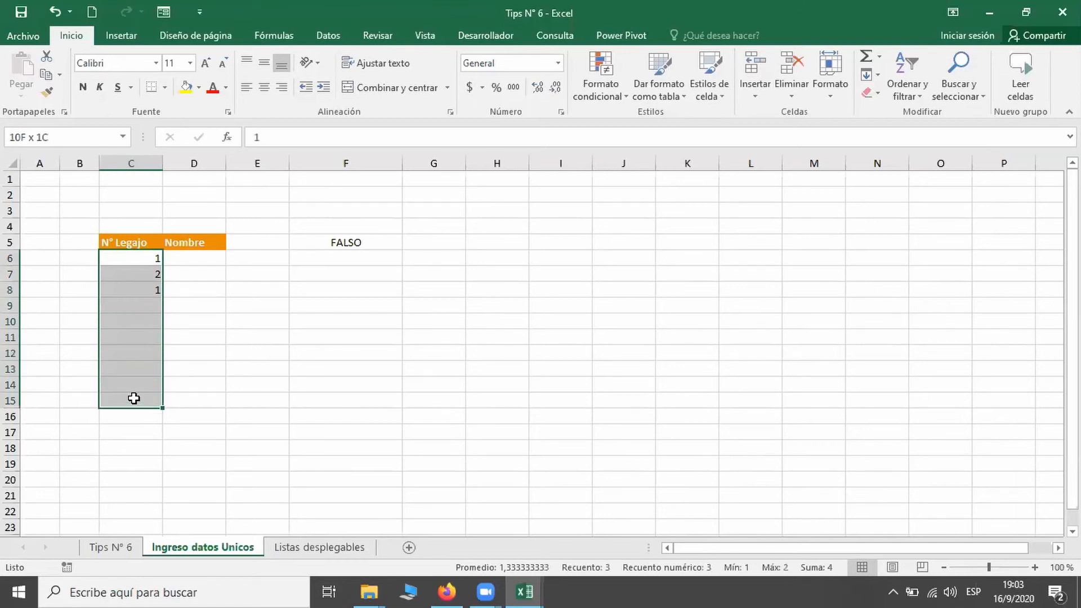
key("Delete")
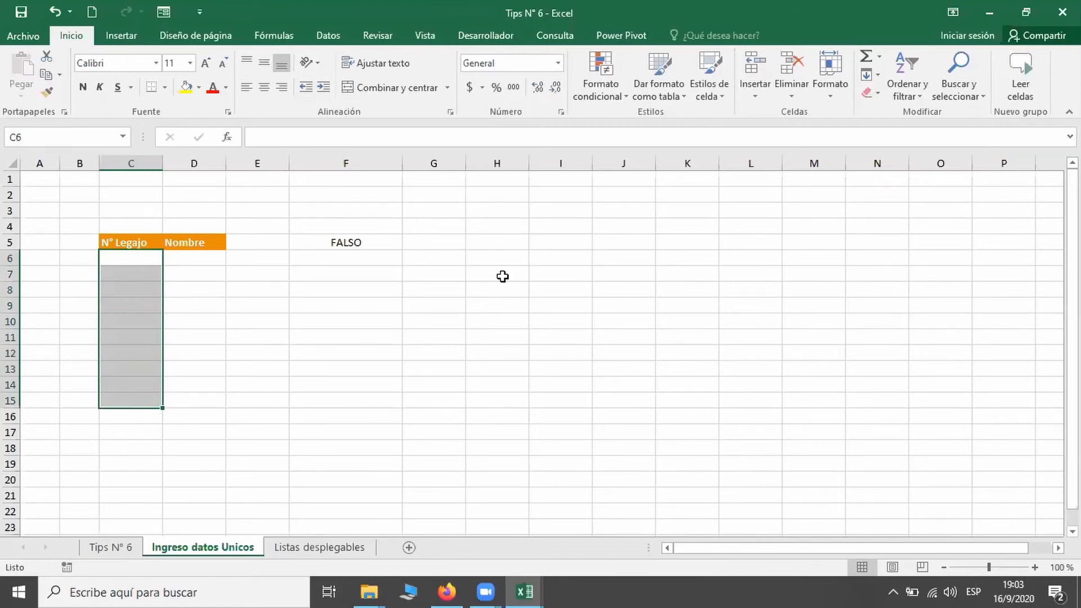
double_click(363, 244)
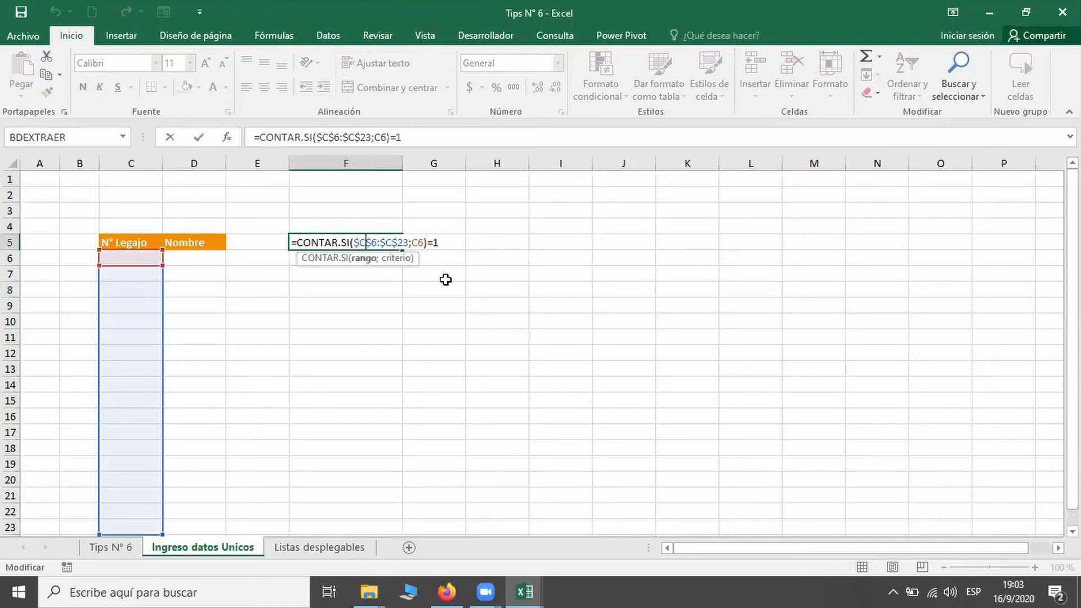
key("ctrl+Return")
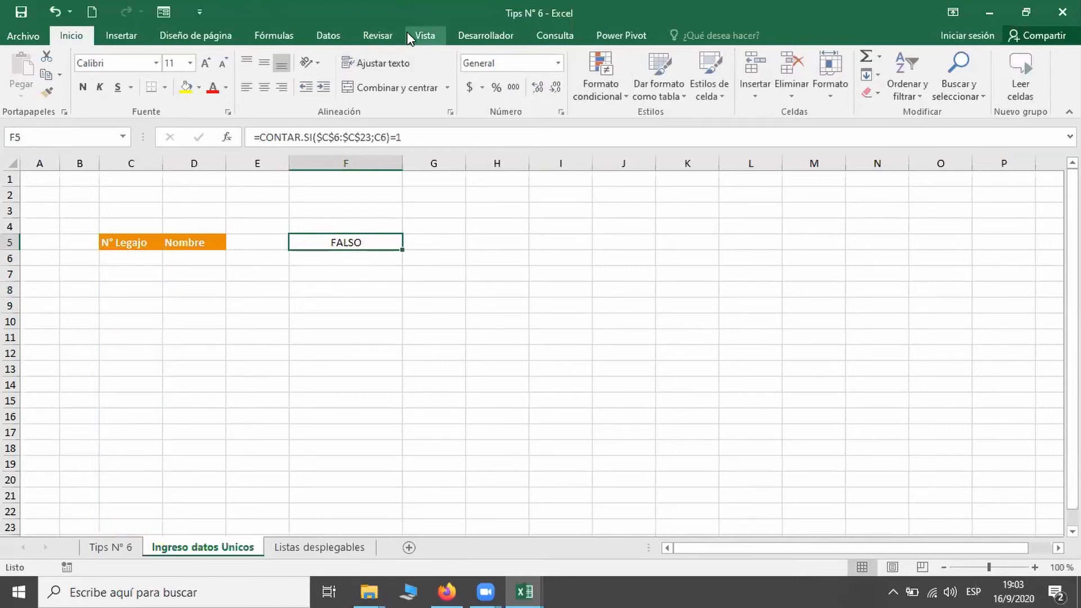
Start a data validation rule for cell F5 and set its allowed criterion to Personalizada.
left_click(319, 37)
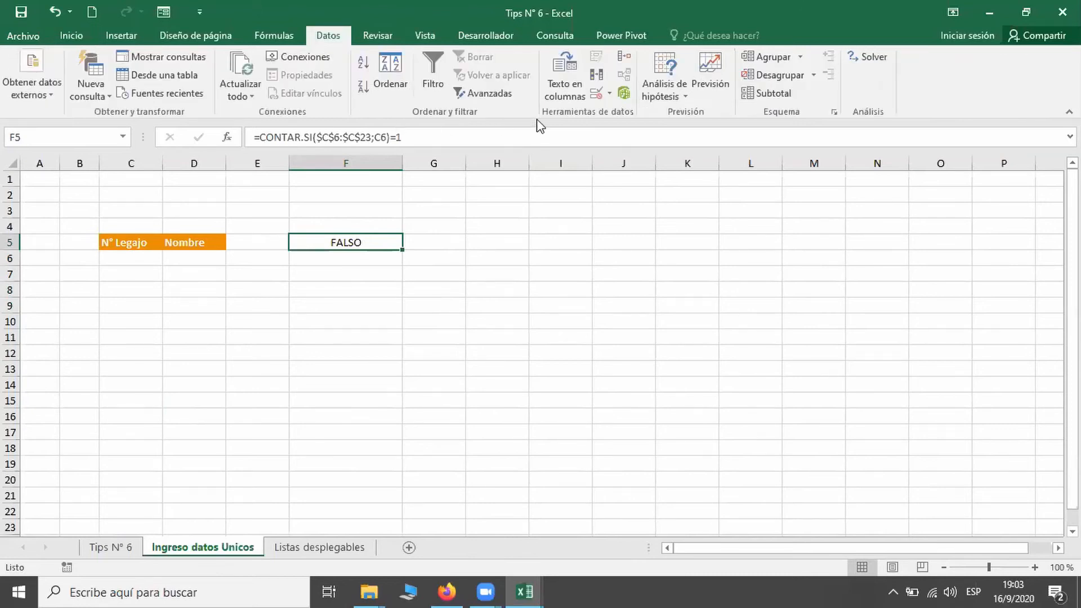
left_click(596, 94)
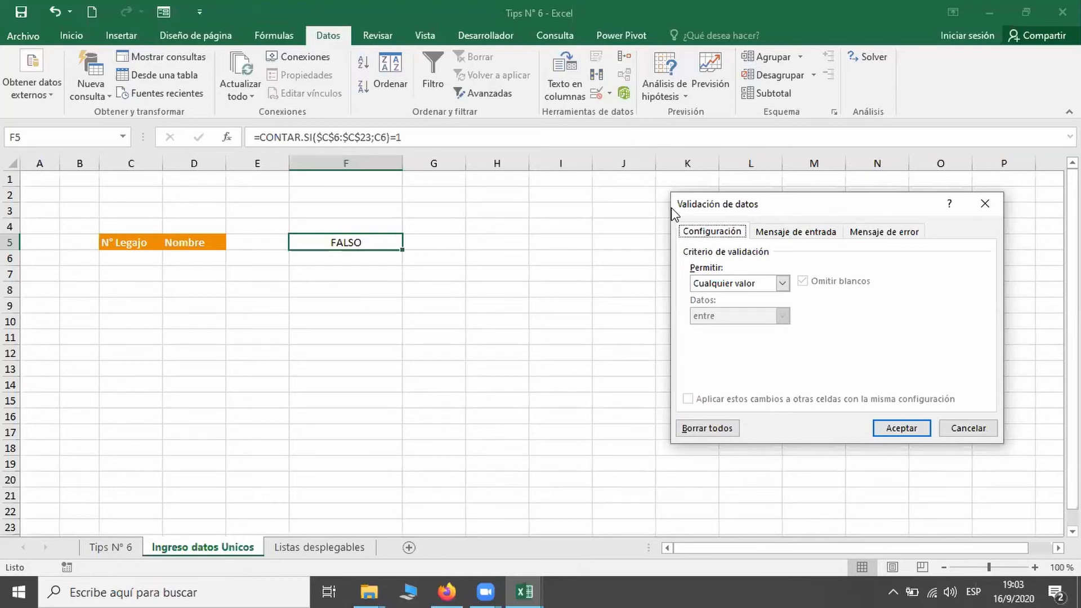
left_click_drag(674, 208, 437, 176)
left_click(492, 252)
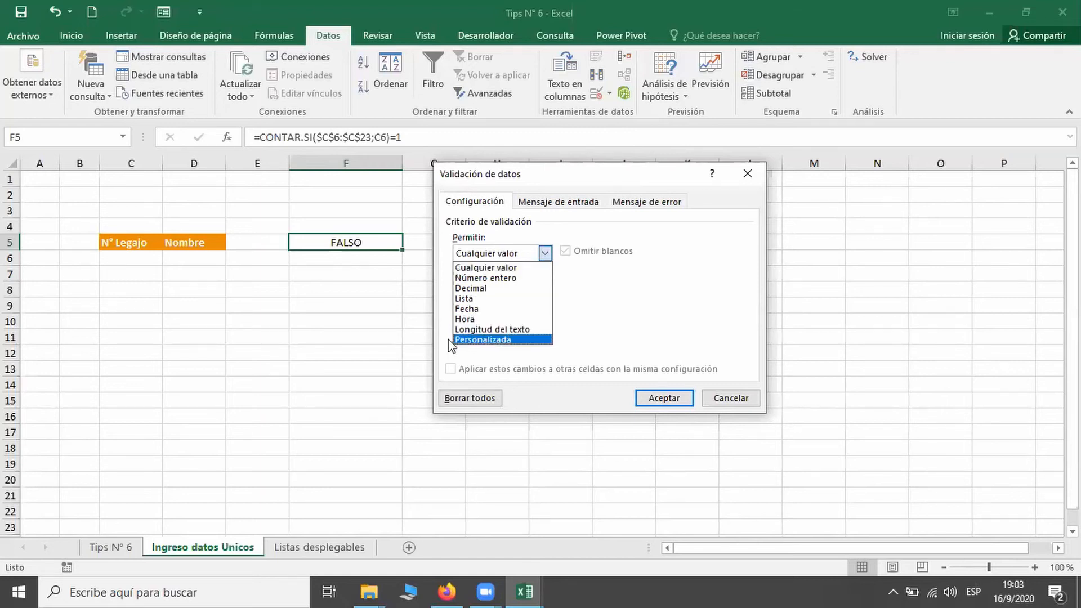
left_click(463, 340)
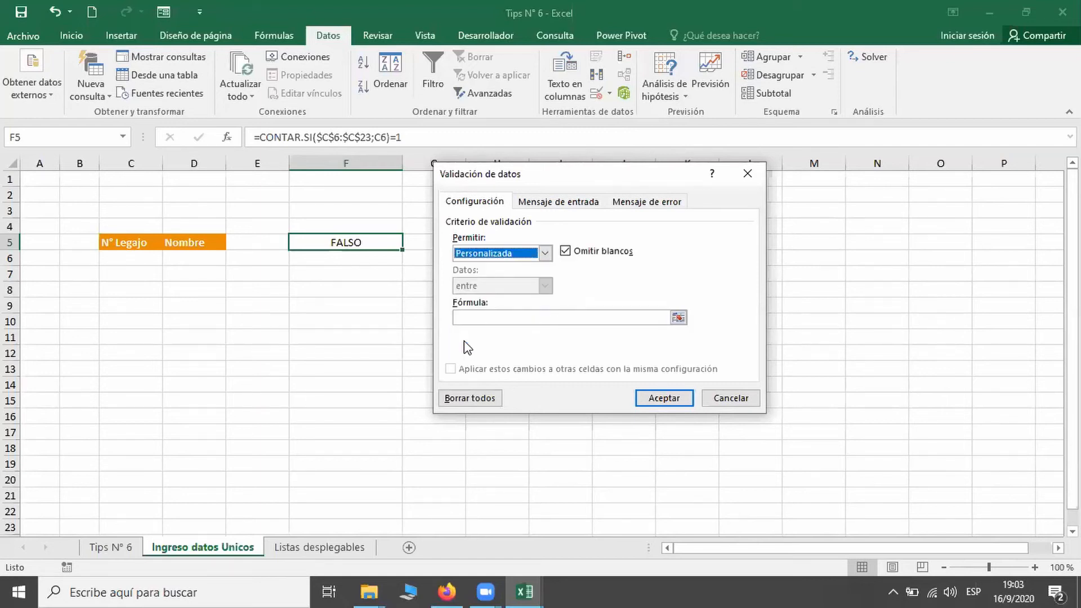
left_click(473, 321)
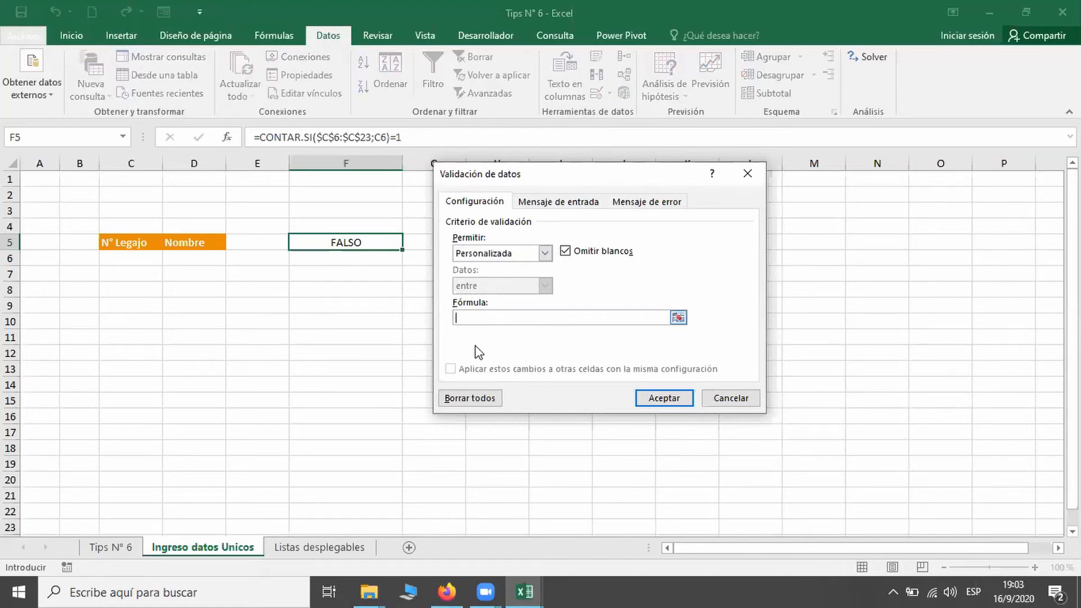
Enter =contar.si($C$6:$C$23;C6)=1 as the validation rule's formula and apply the rule to cell F5.
type("=")
type("contar.si(")
left_click_drag(137, 259, 115, 526)
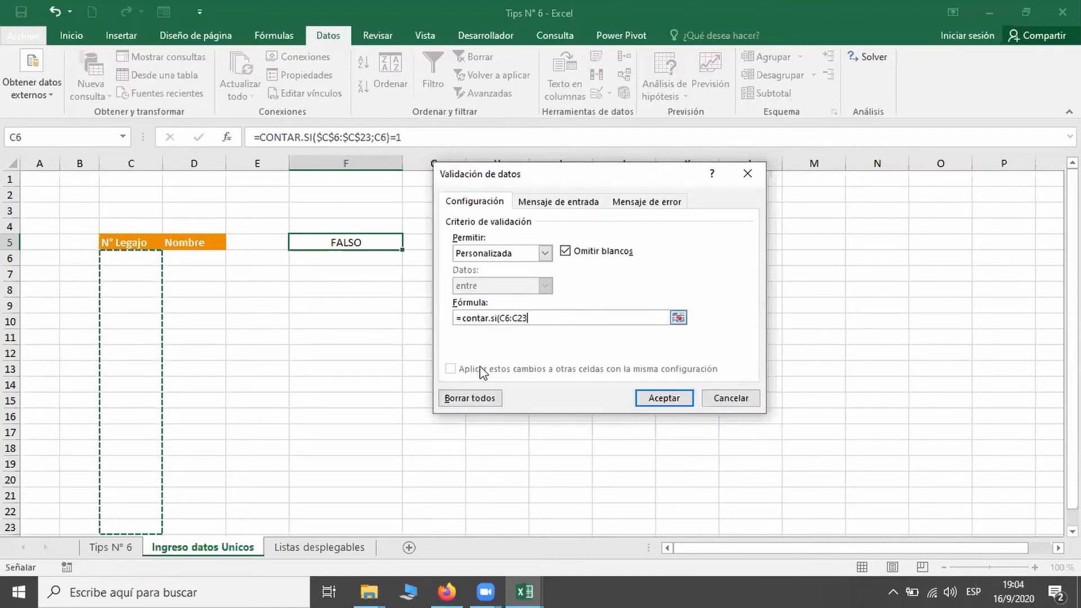
key("F4")
type(";")
left_click(105, 259)
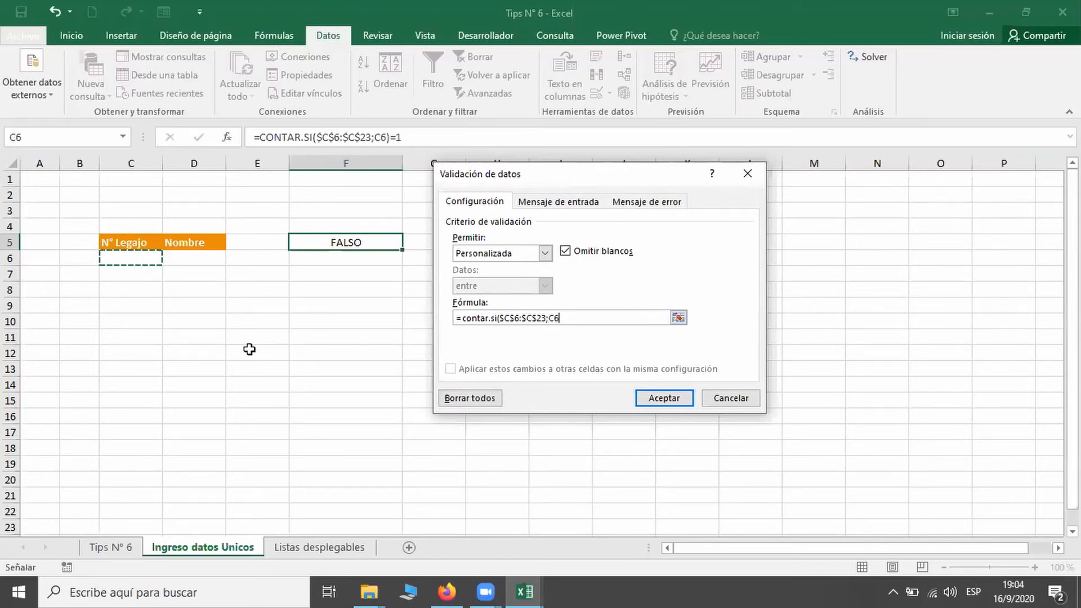
type(")")
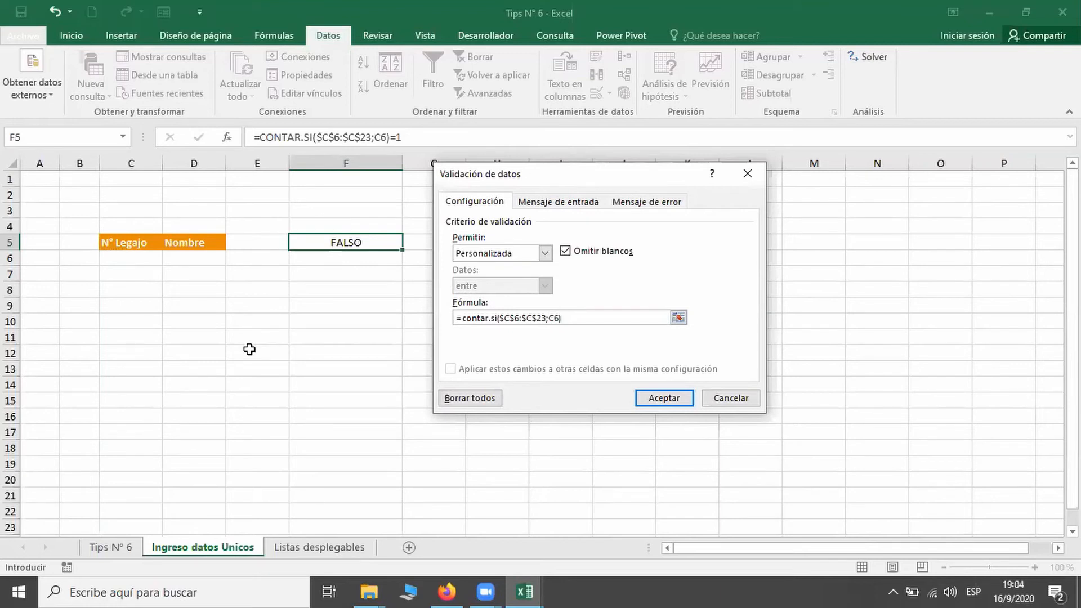
type("=1")
left_click(662, 400)
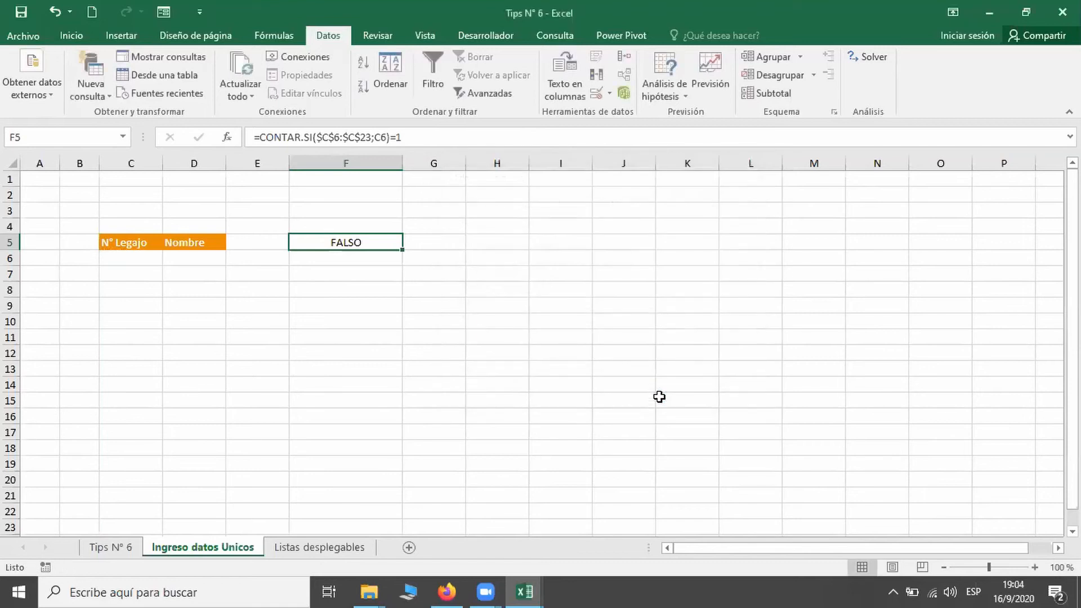
Test the validation by entering 1, 2 and 1 in cells C6:C8, and clear the contents of C6:C12.
left_click(143, 259)
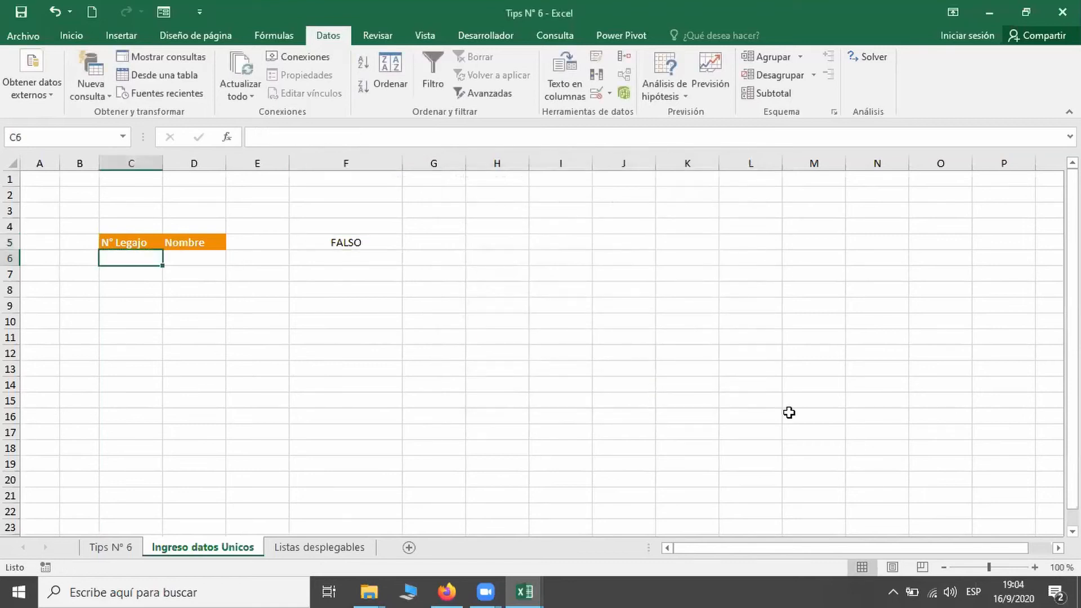
type("1")
key("Return")
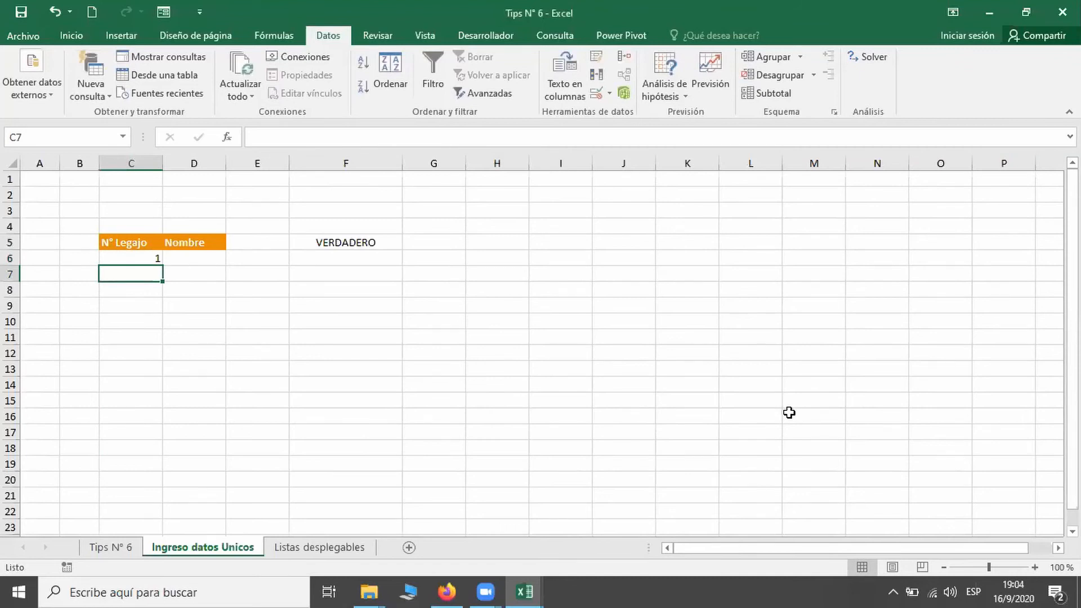
type("2")
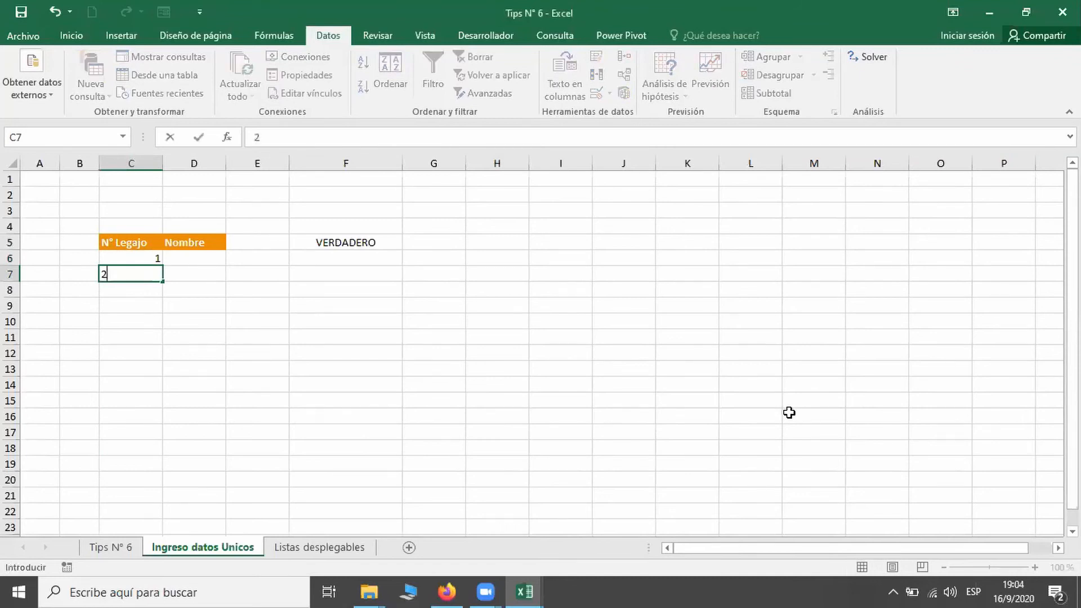
key("Return")
type("1")
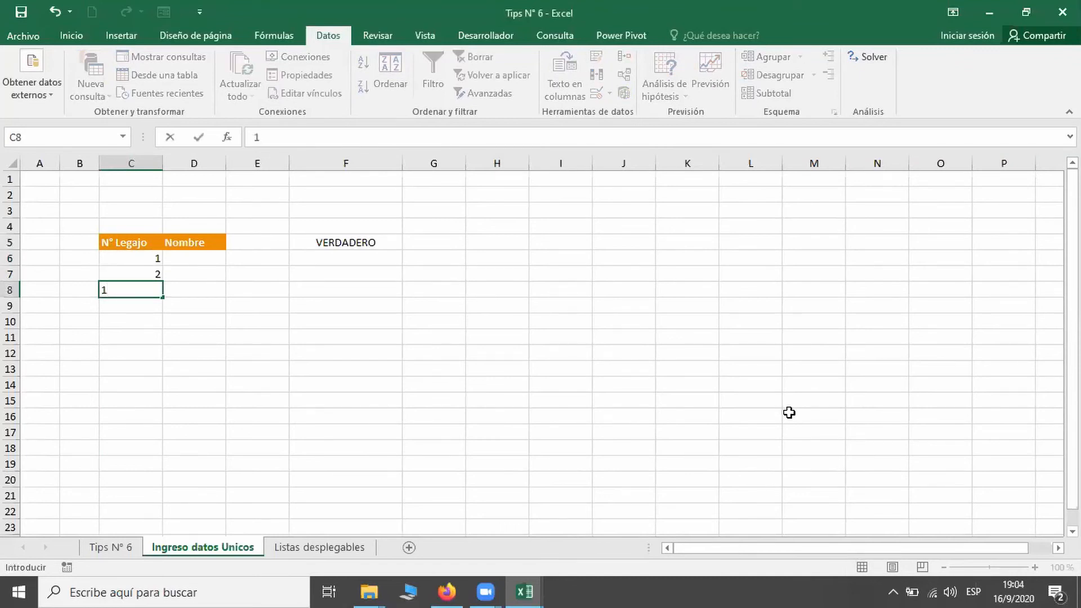
key("Return")
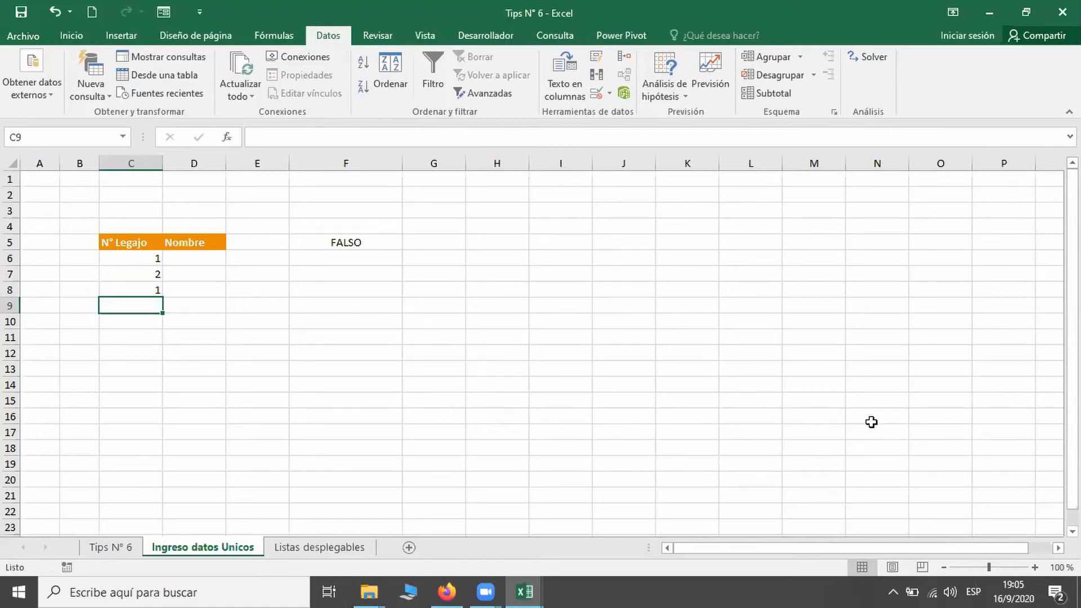
left_click(149, 258)
left_click(142, 350, "shift")
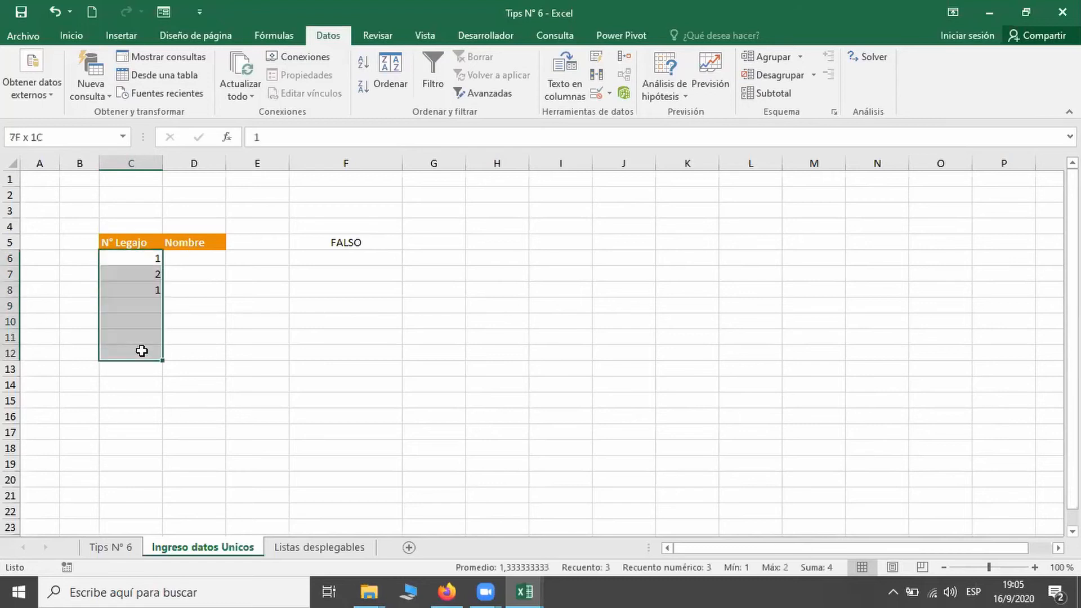
key("Delete")
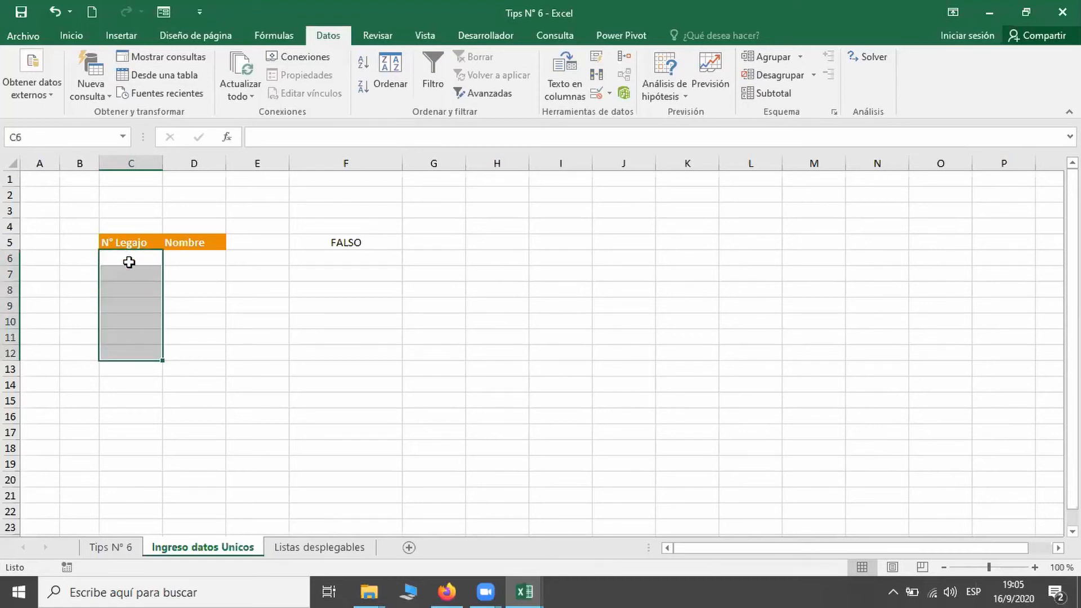
left_click_drag(128, 260, 122, 528)
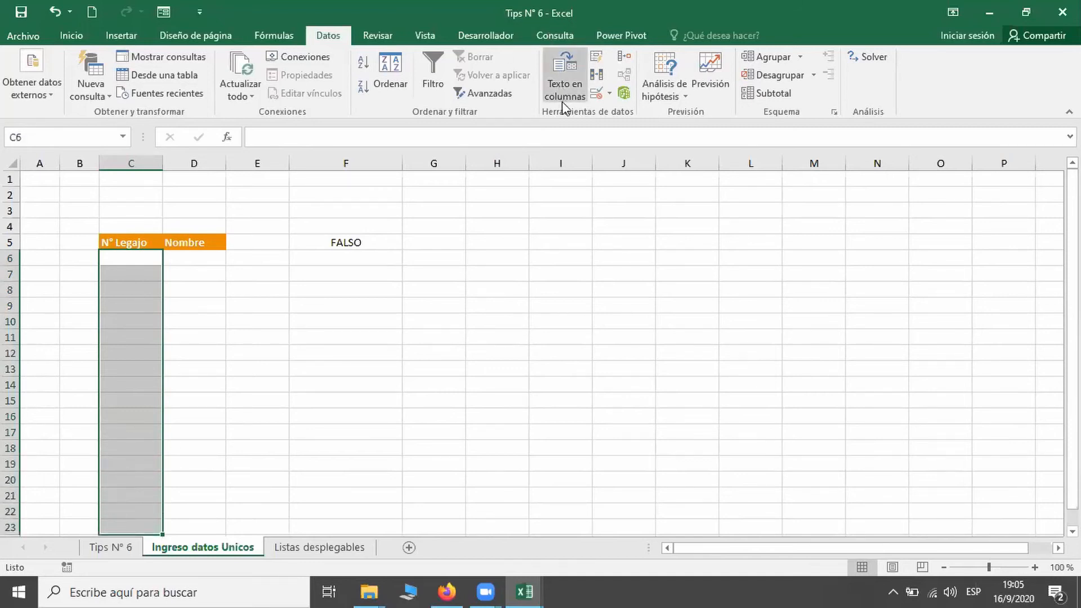
left_click(592, 93)
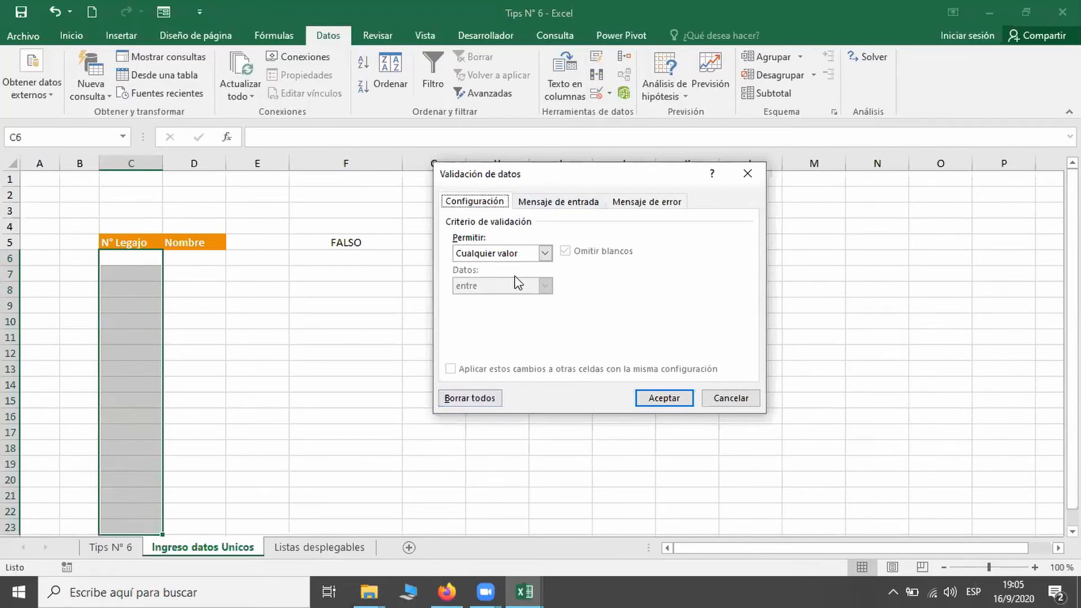
left_click(519, 256)
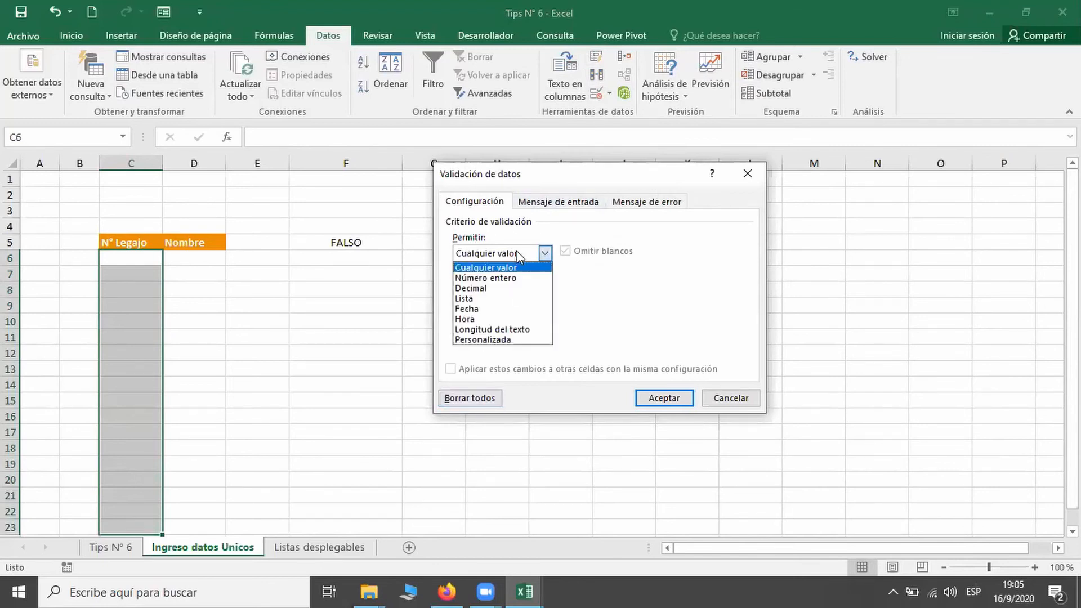
left_click(503, 340)
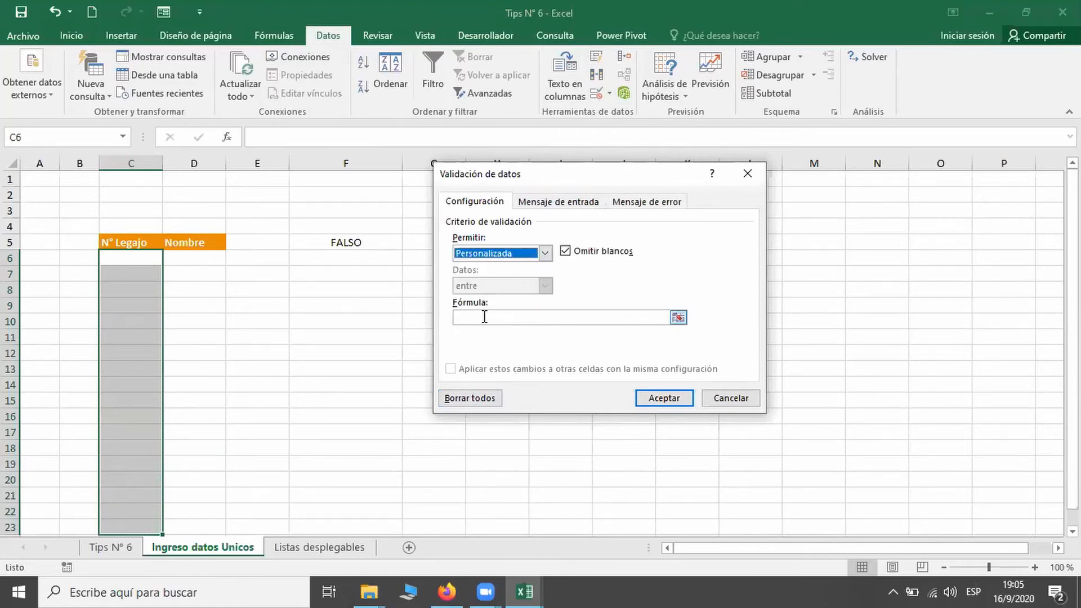
left_click(484, 317)
type("=")
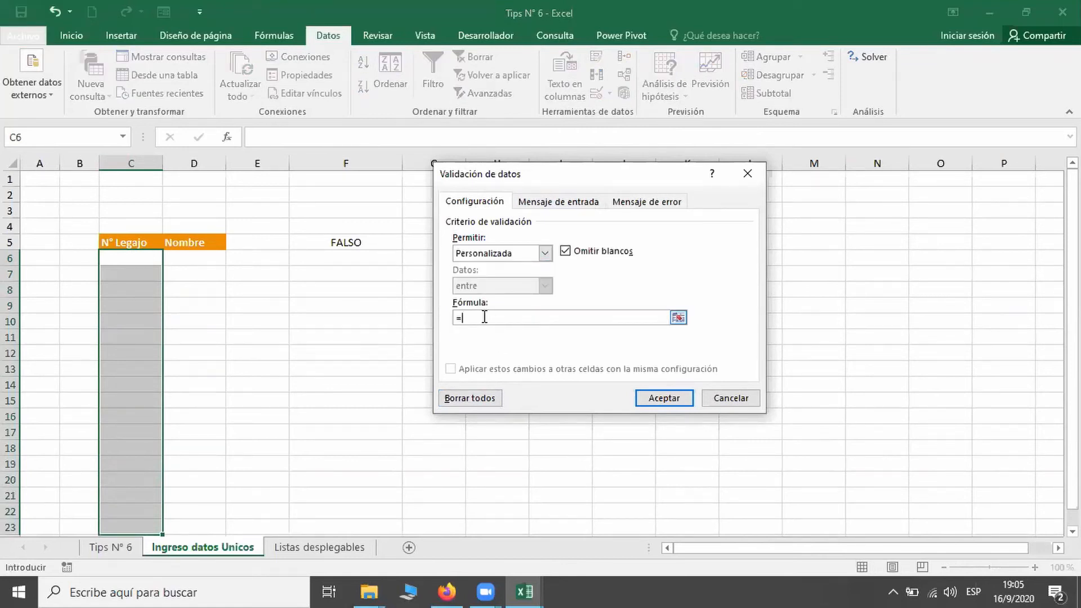
type("conta")
left_click_drag(491, 321, 373, 311)
key("Delete")
left_click(670, 401)
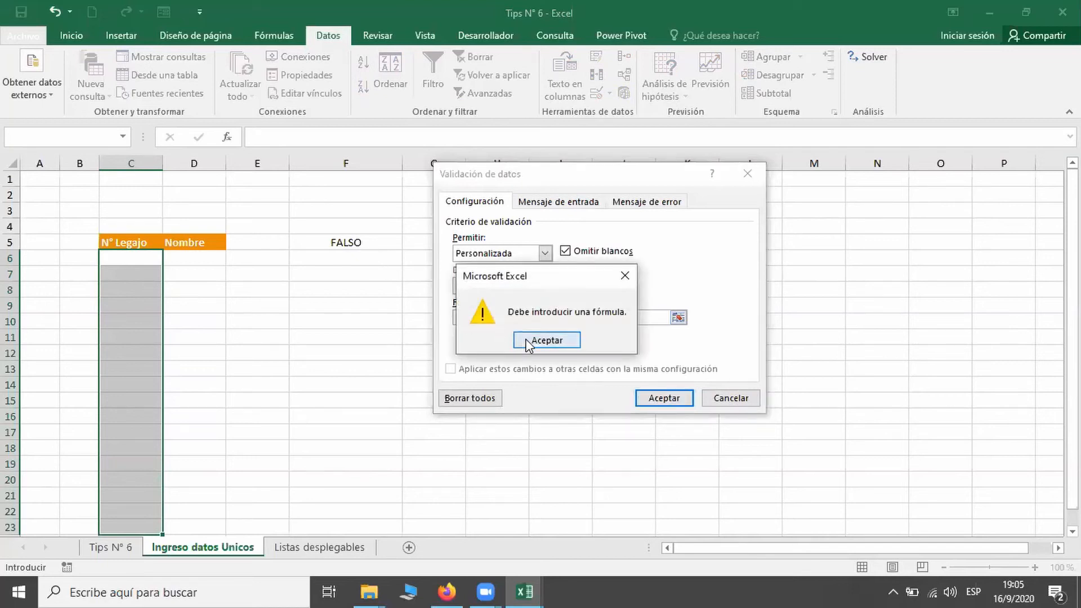
left_click(529, 344)
left_click(730, 398)
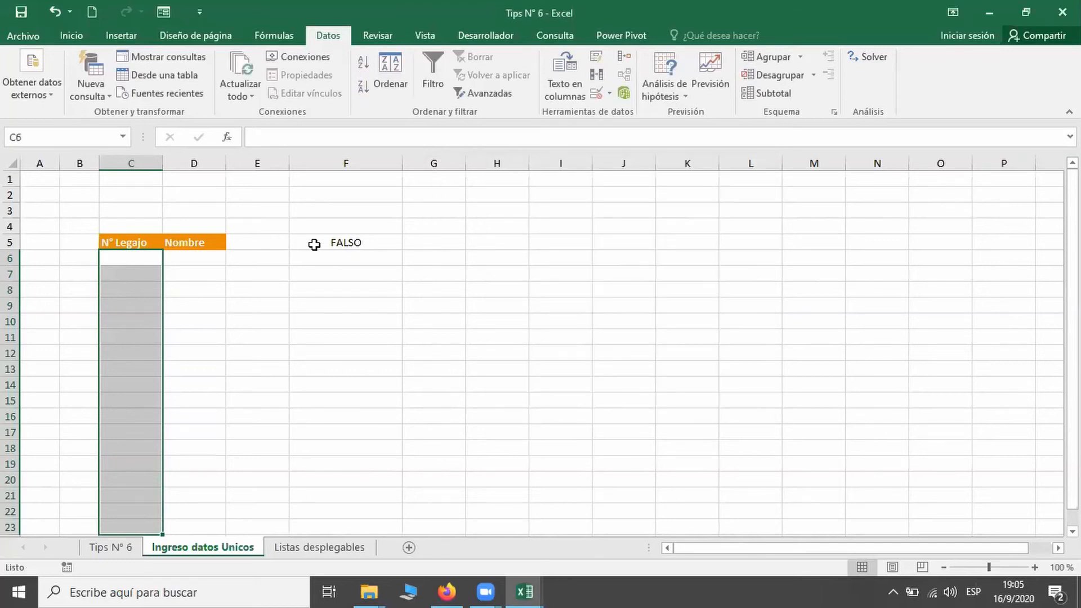
Copy the full formula text =CONTAR.SI($C$6:$C$23;C6)=1 from cell F5 and leave the cell unchanged.
double_click(305, 243)
left_click_drag(292, 243, 443, 253)
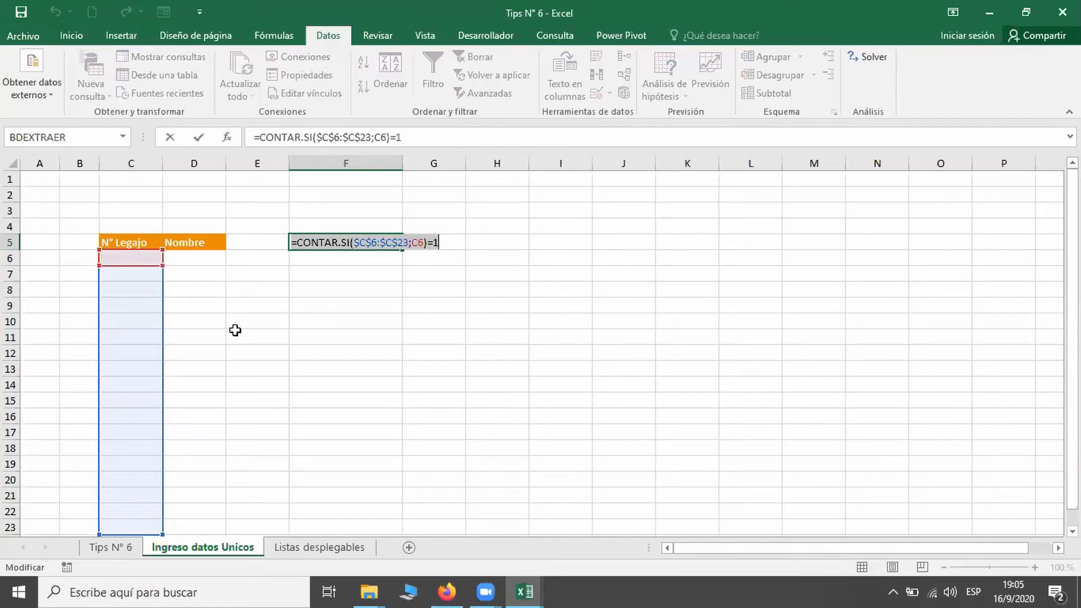
type("=")
left_click(340, 288)
key("Escape")
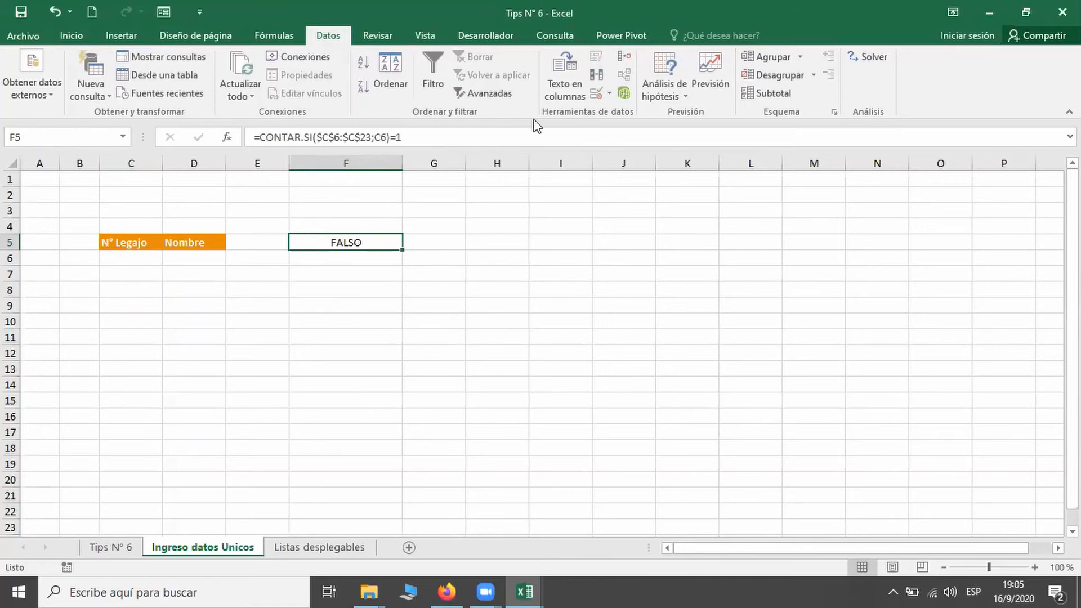
Apply a Personalizada data validation to the N° Legajo cells C6:C23 with the copied formula =CONTAR.SI($C$6:$C$23;C6)=1.
left_click_drag(113, 257, 113, 522)
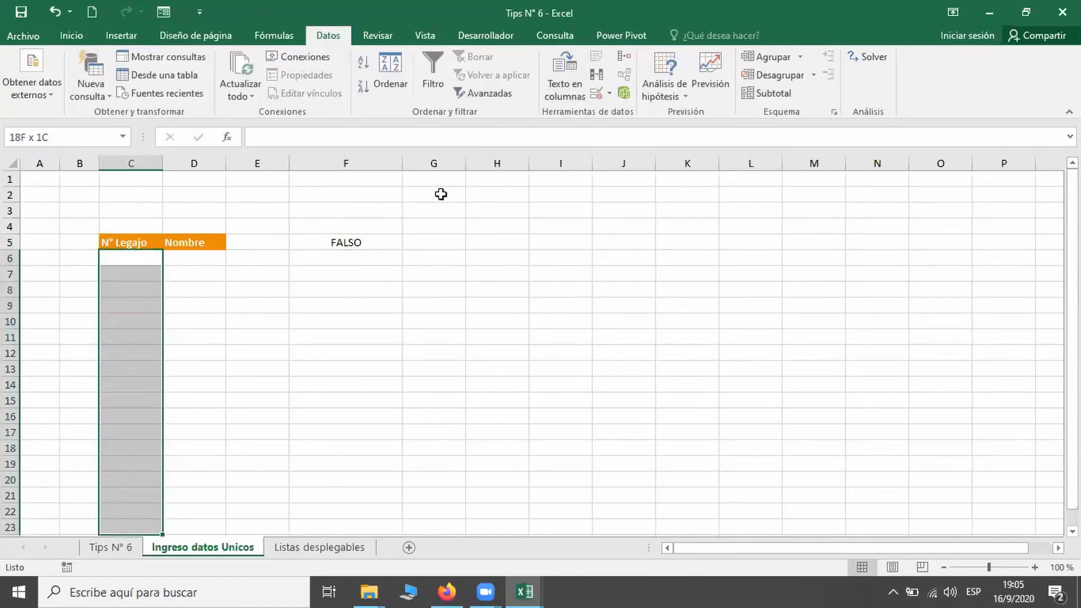
left_click(596, 92)
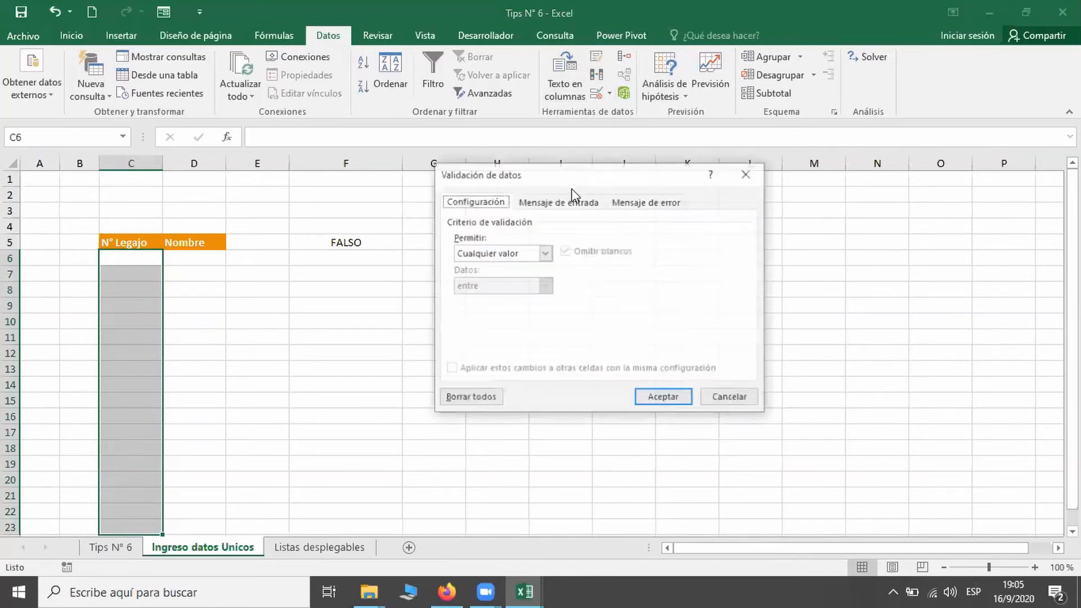
left_click(503, 254)
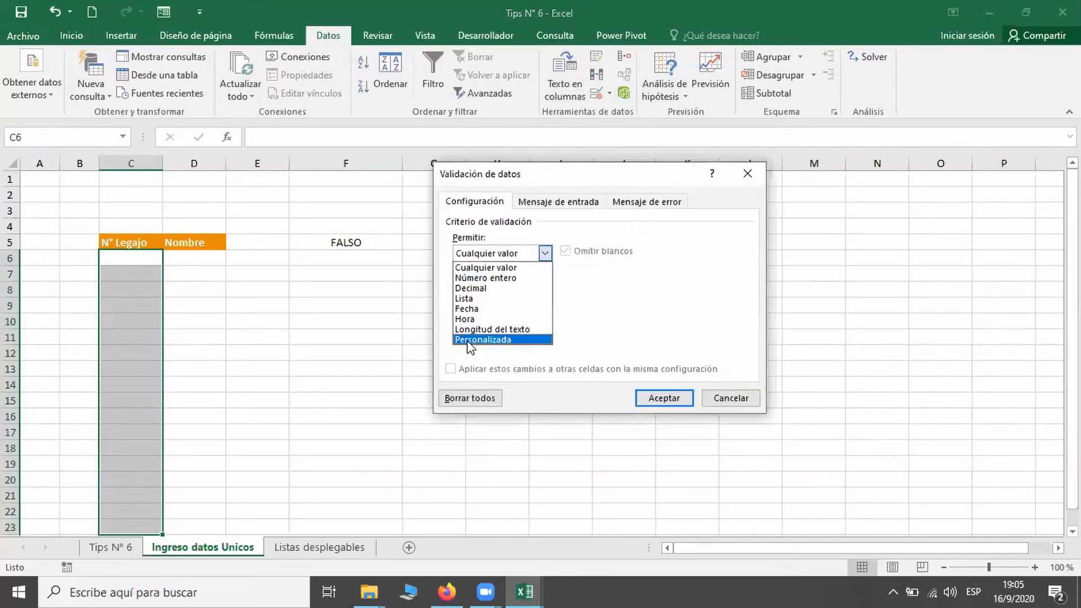
left_click(467, 336)
left_click(472, 319)
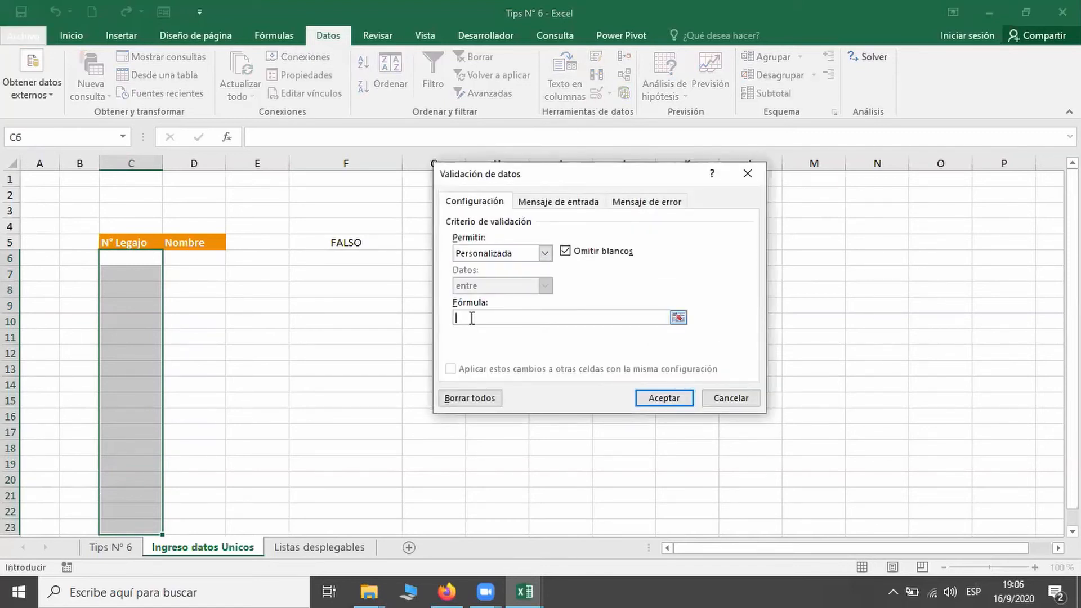
key("ctrl+v")
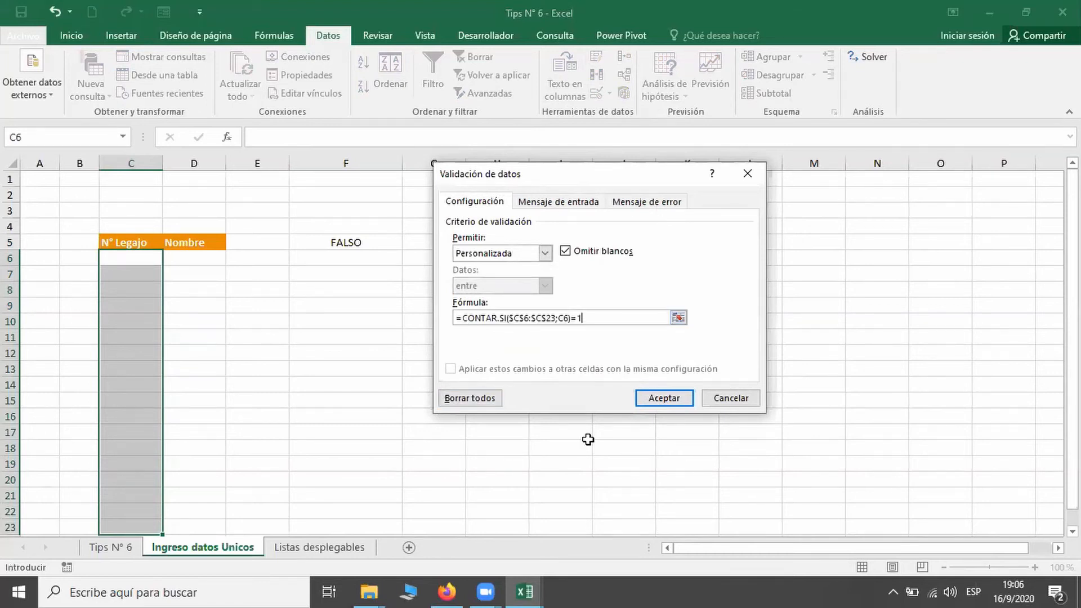
left_click(664, 410)
left_click(664, 400)
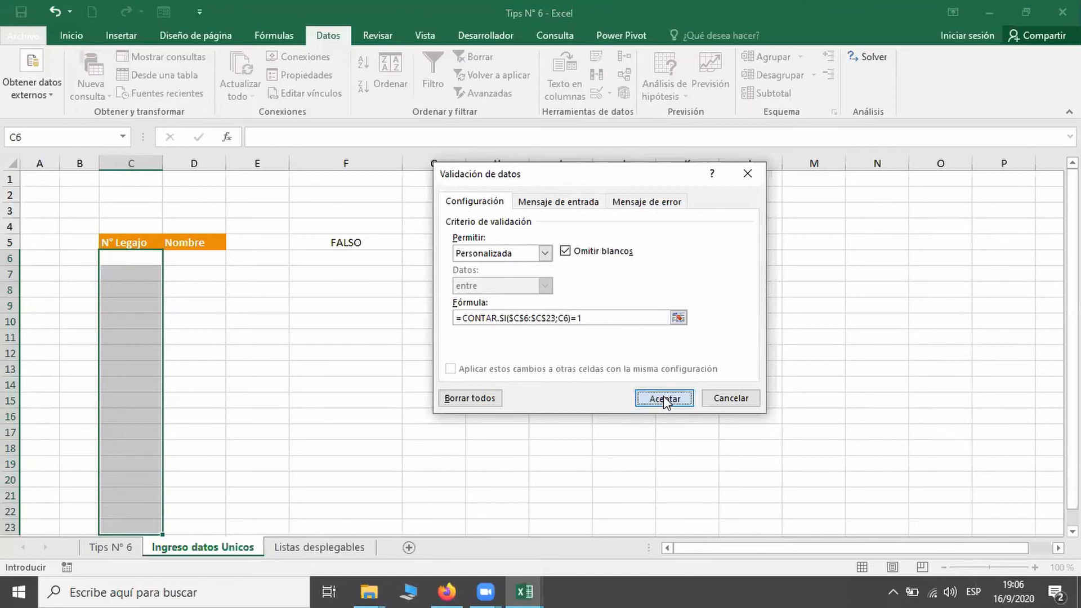
Confirm the N° Legajo validation and test it by entering 1 and 2 in C6:C7 and trying a duplicate 1 in C8.
left_click(664, 401)
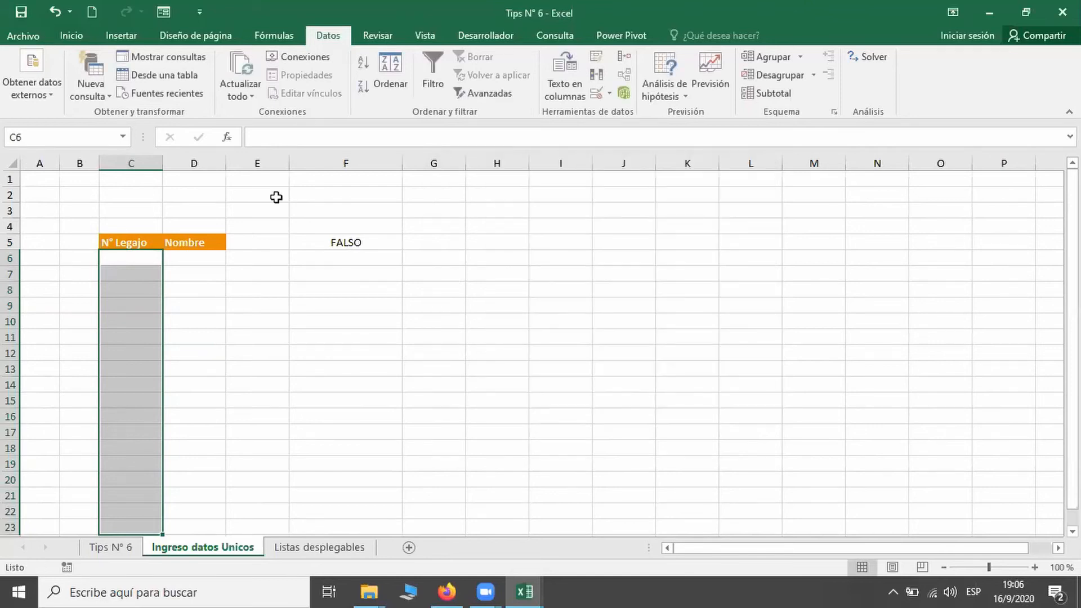
left_click(138, 260)
type("1")
key("Return")
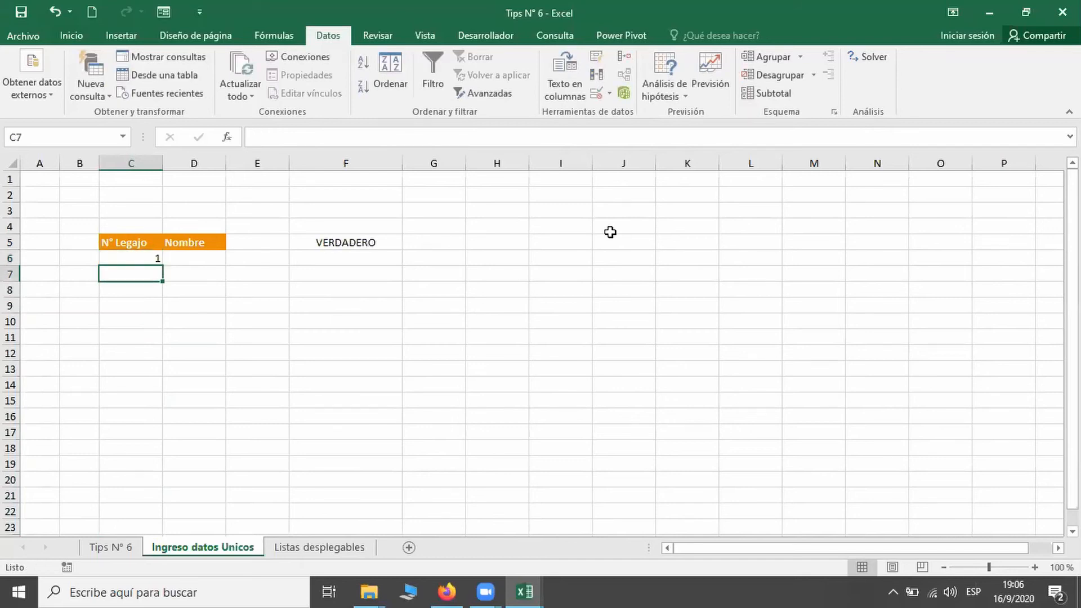
type("2")
key("Return")
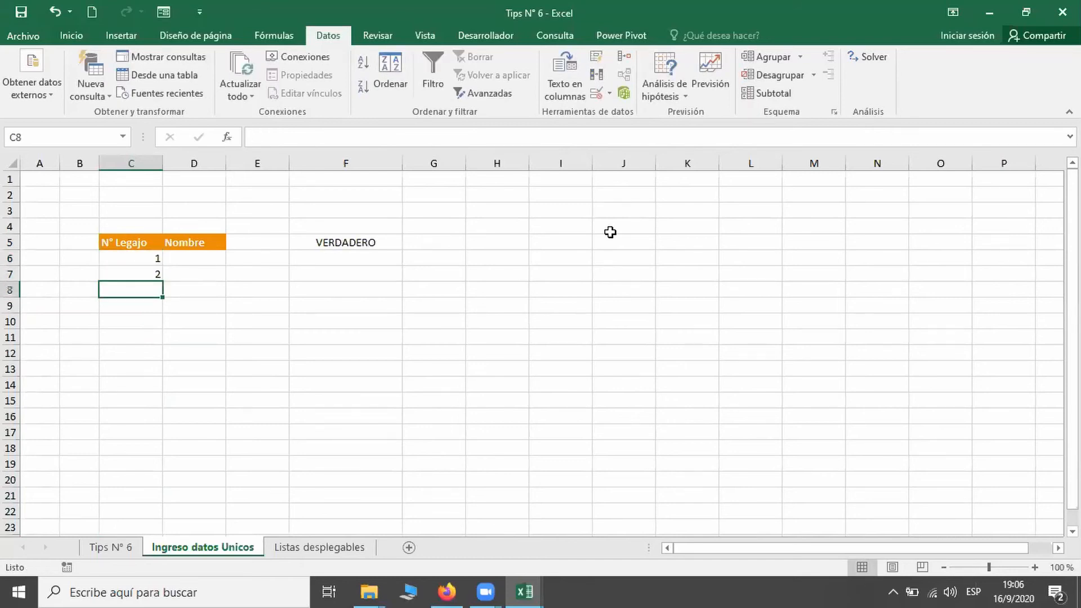
type("1")
key("Return")
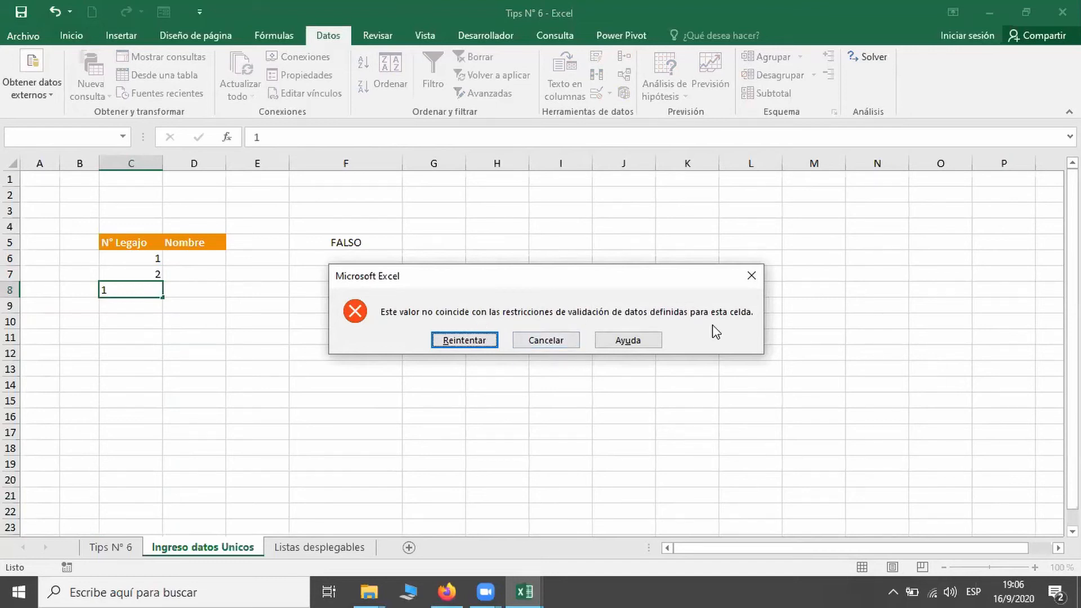
left_click(539, 340)
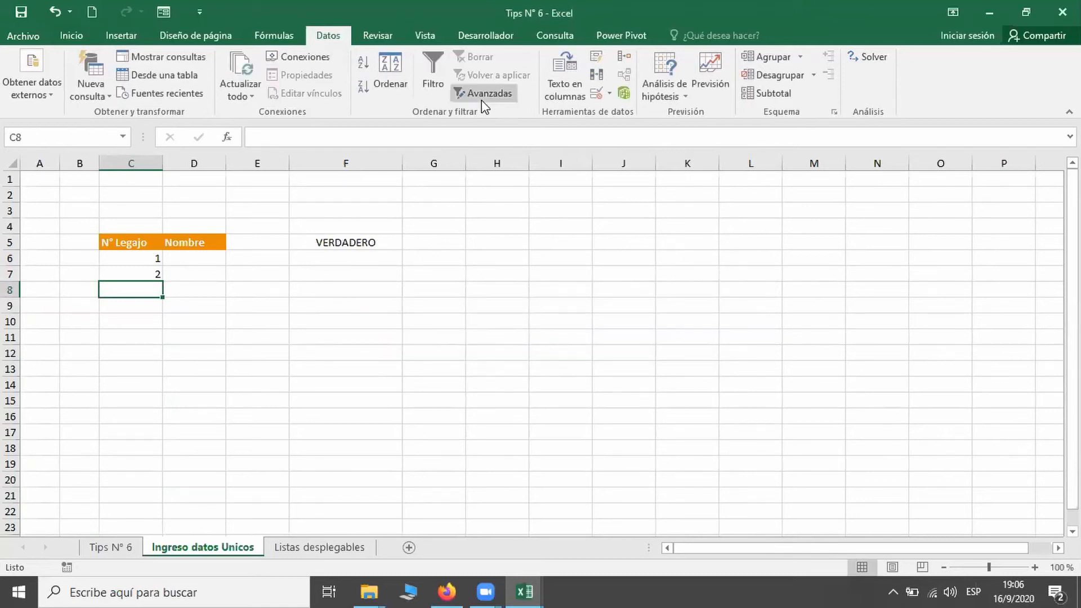
Give the validation of C6:C23 an error alert titled "N Legajo" with the message "Permite valores unicos".
left_click_drag(135, 257, 149, 530)
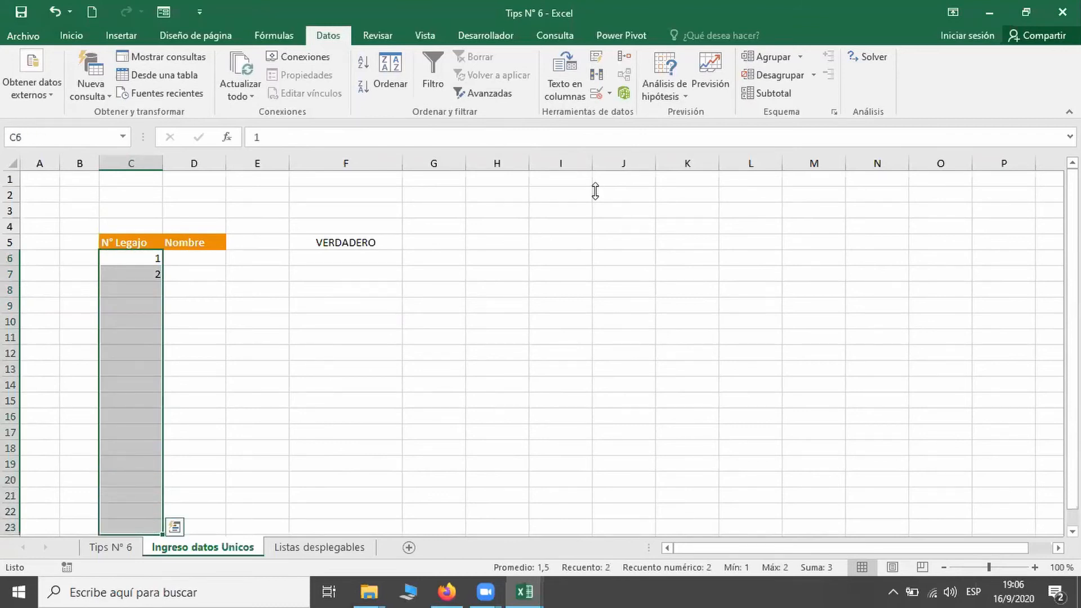
left_click(603, 90)
left_click(627, 203)
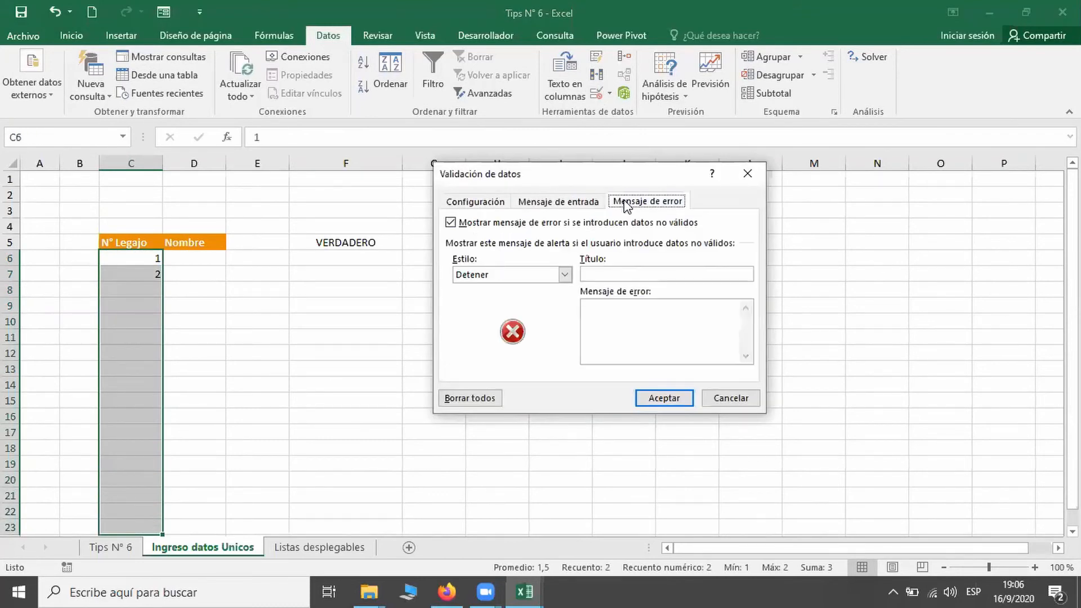
left_click(617, 275)
type("N")
type(" Legaj")
type("o")
type("alore")
type("s un")
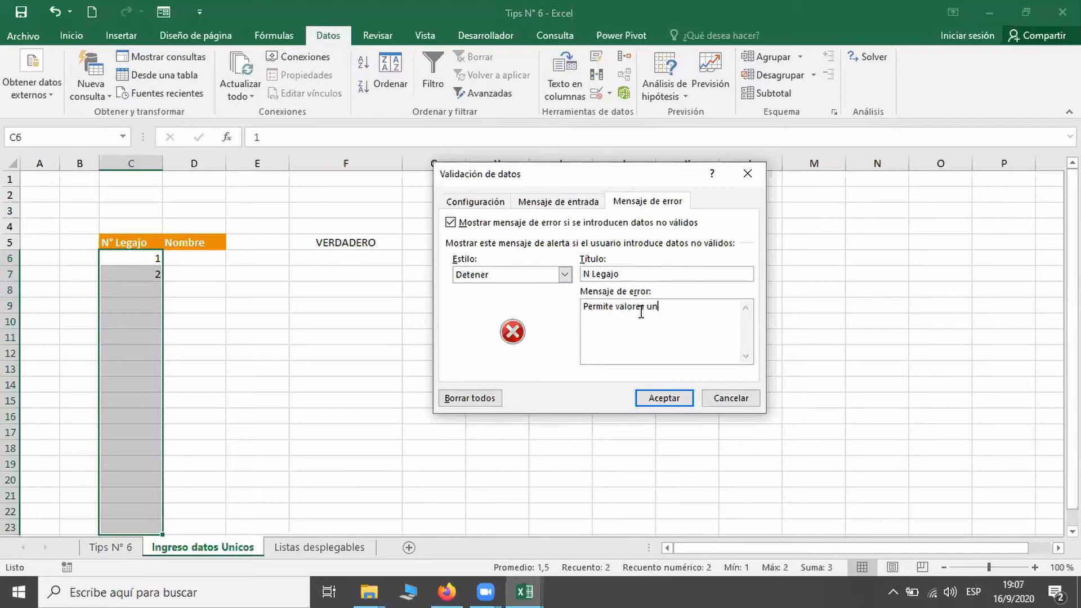
type("icos")
left_click(664, 400)
Test the custom error alert by trying a duplicate 1 in C8, and retry the entry with 3.
left_click(147, 288)
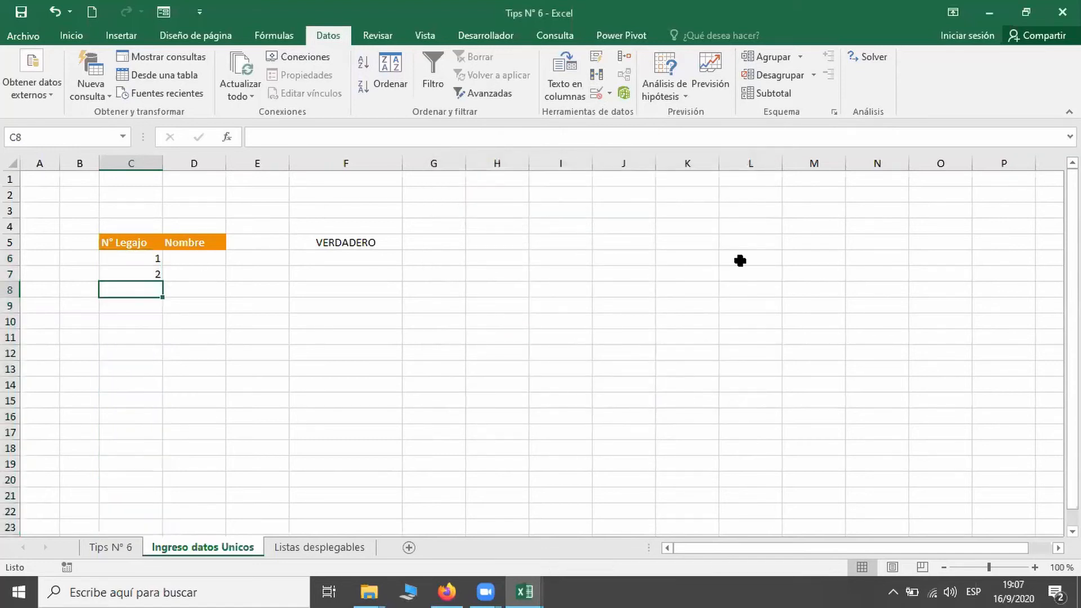
type("1")
key("Return")
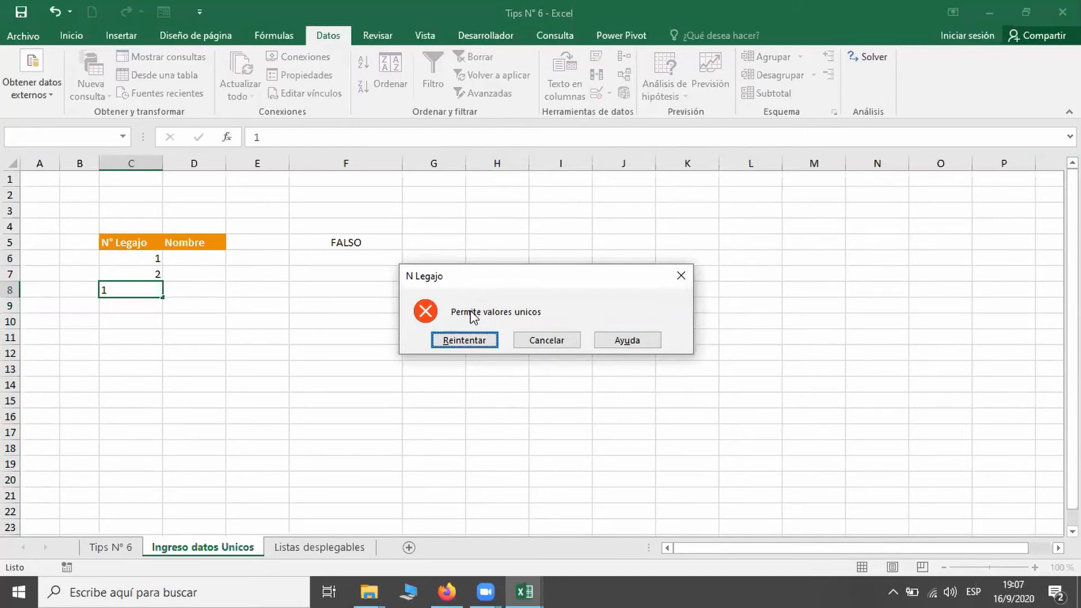
left_click(465, 340)
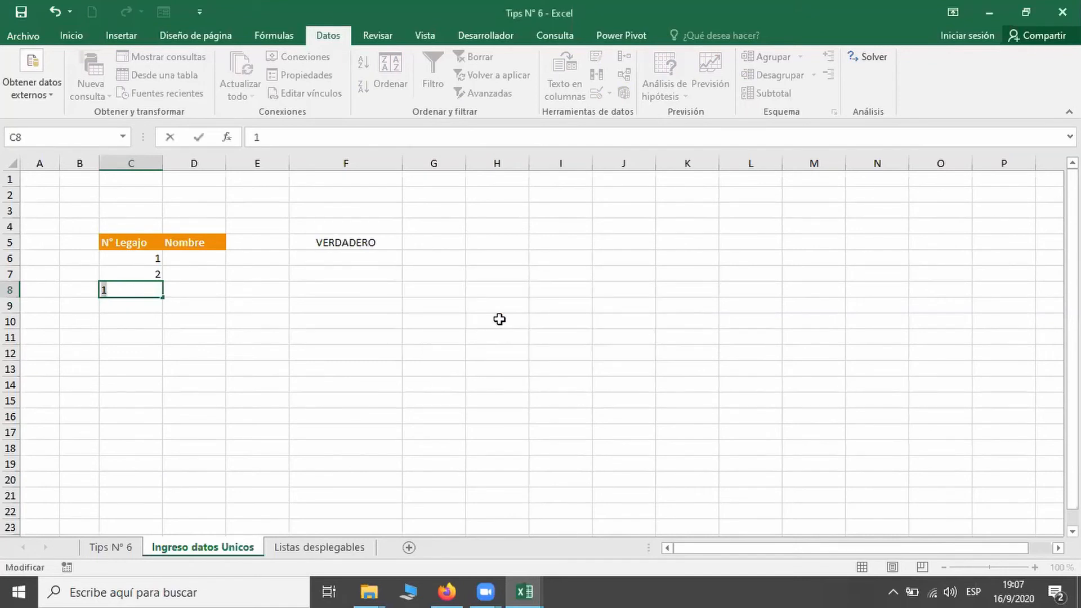
type("3")
key("Return")
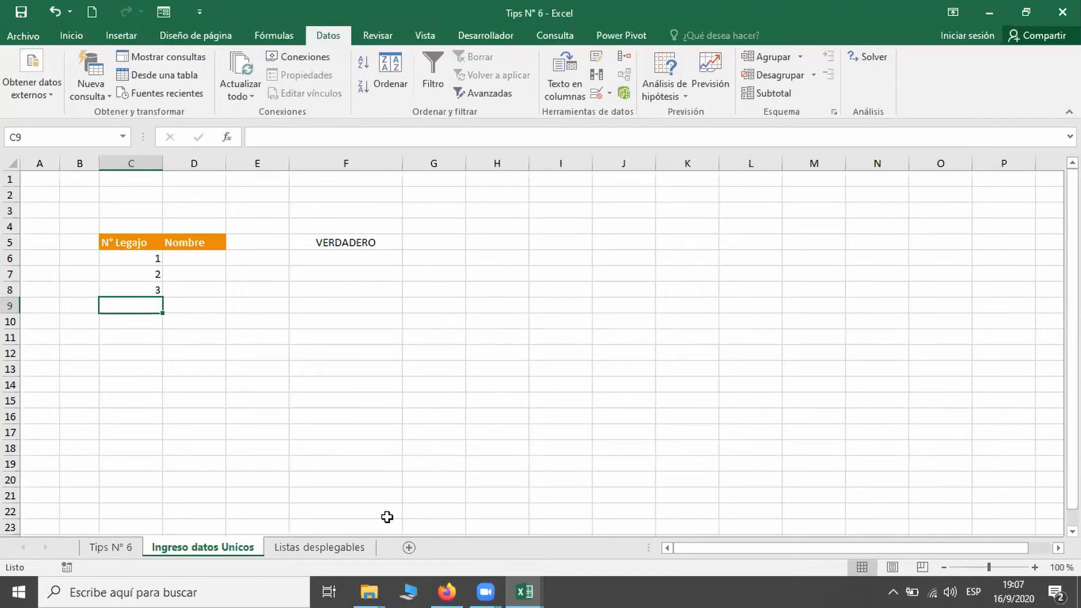
On the Listas desplegables sheet, apply a Lista data validation to Producto cell G10 with source =$B$10:$B$14 and open its dropdown.
left_click(363, 547)
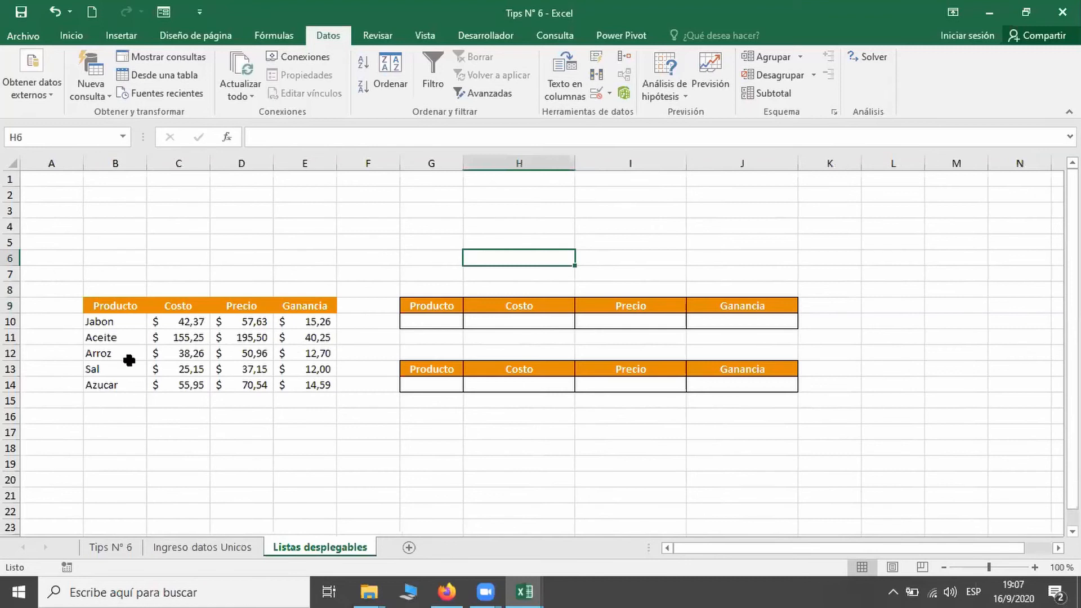
left_click_drag(102, 321, 115, 385)
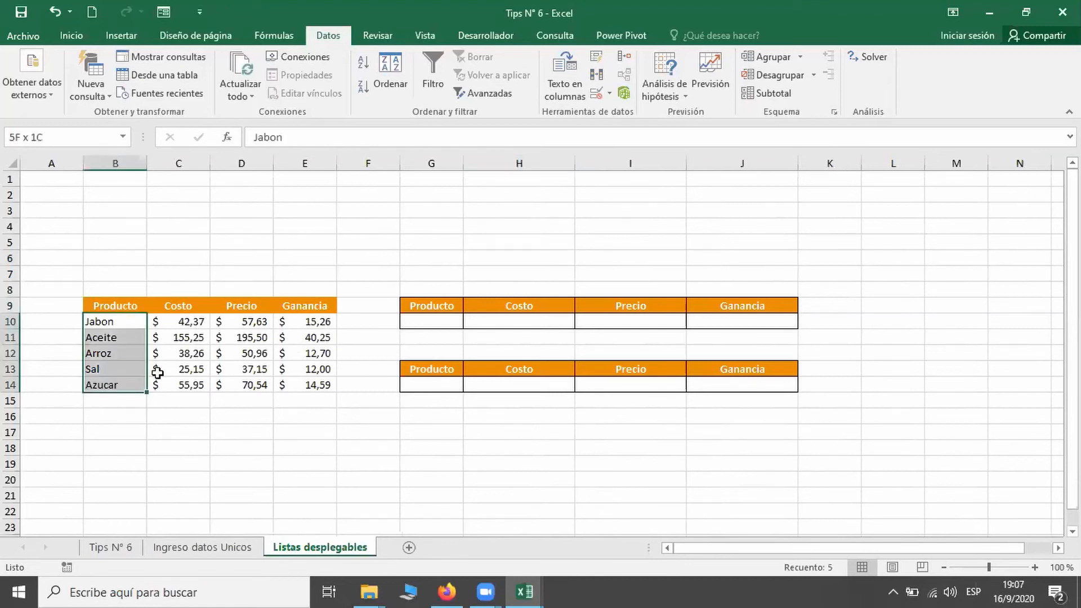
left_click(423, 321)
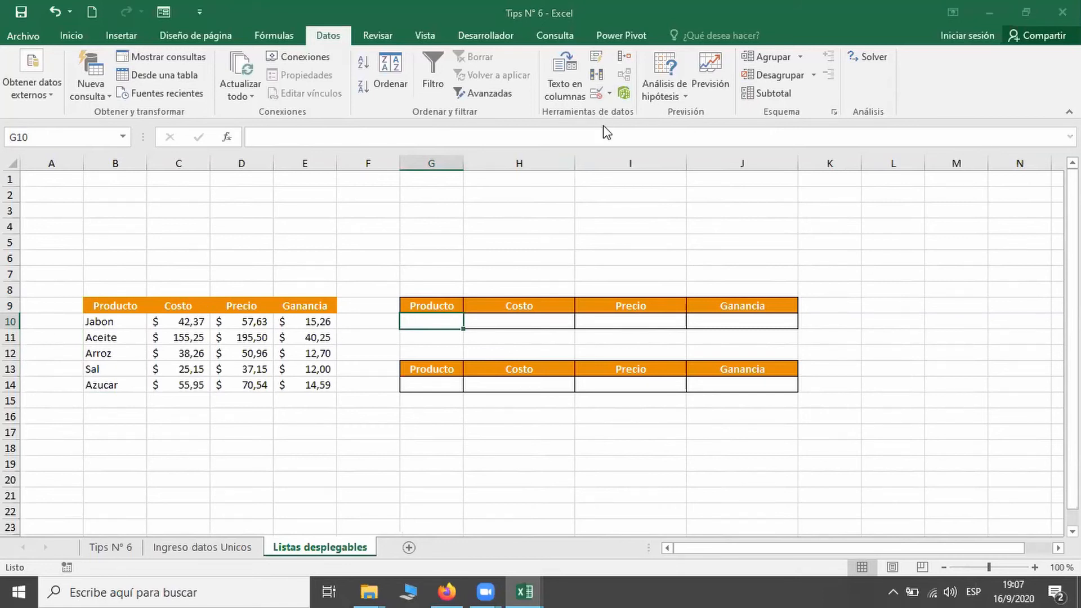
left_click(595, 93)
left_click(475, 201)
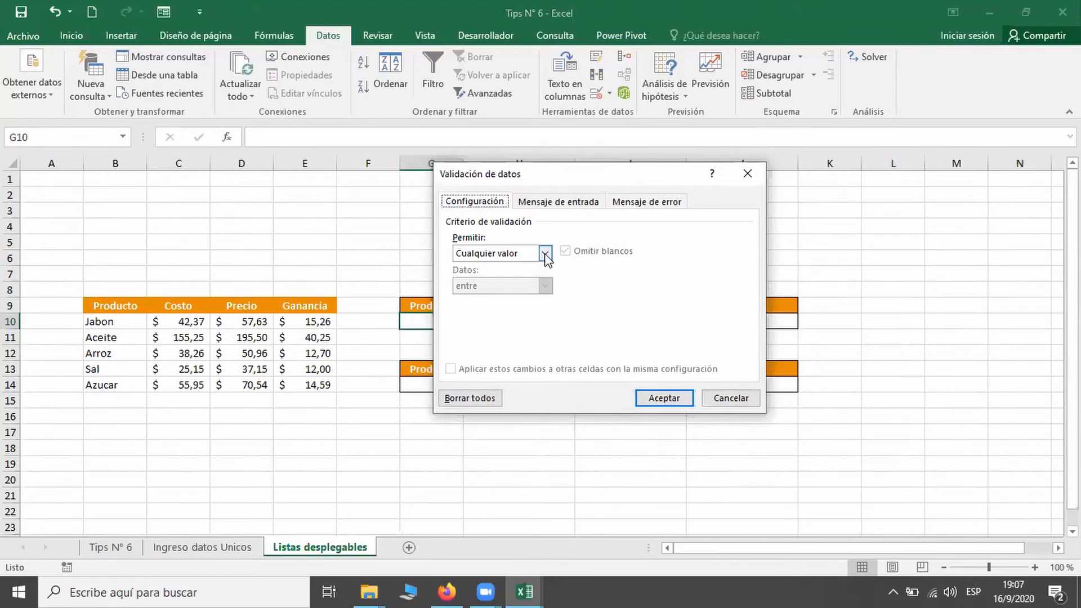
left_click(545, 253)
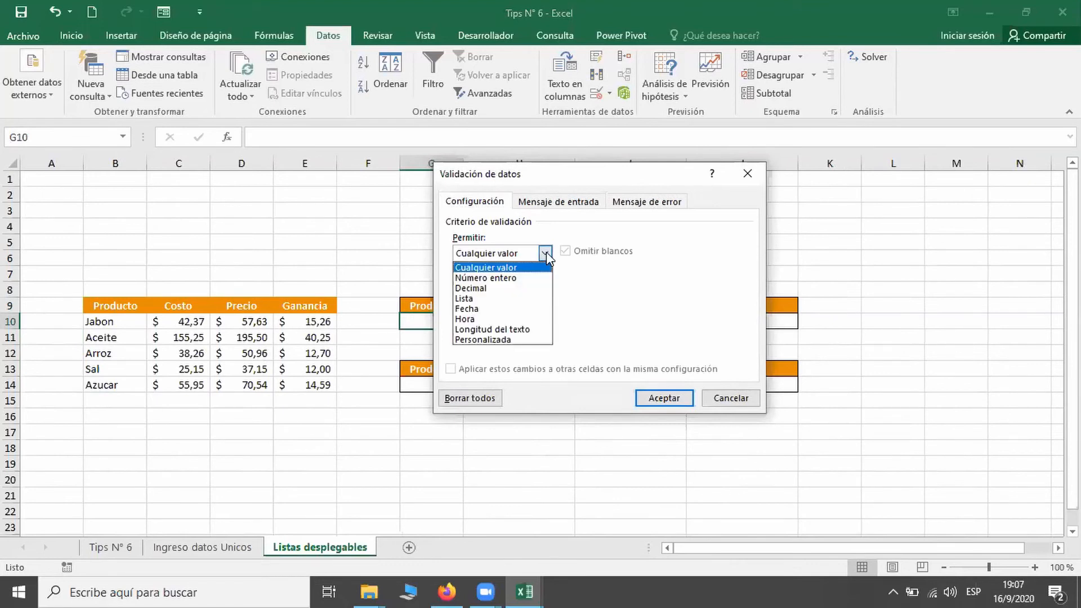
left_click(473, 299)
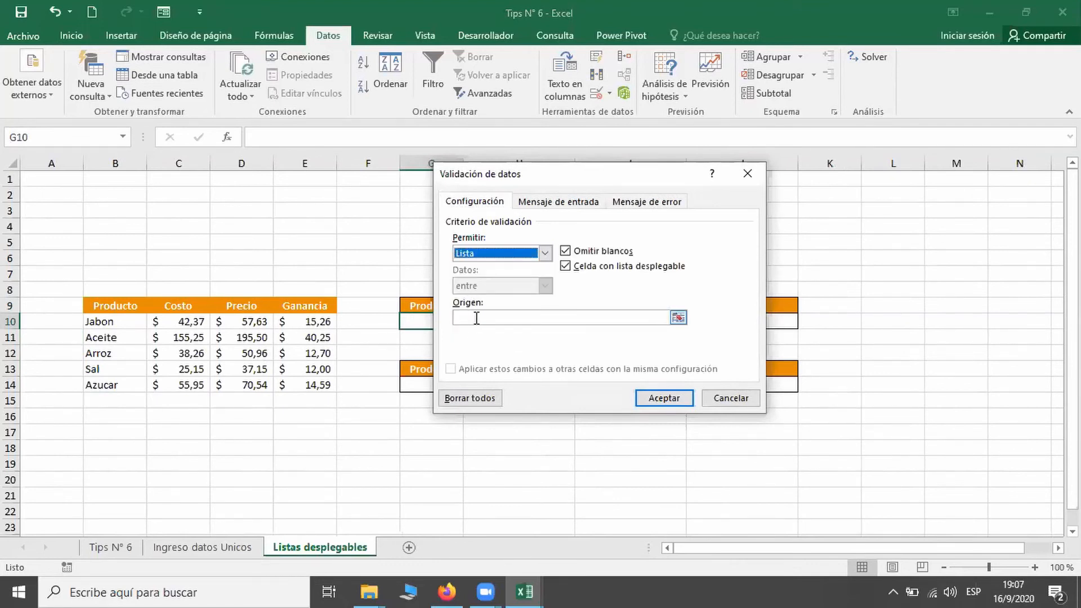
left_click(476, 318)
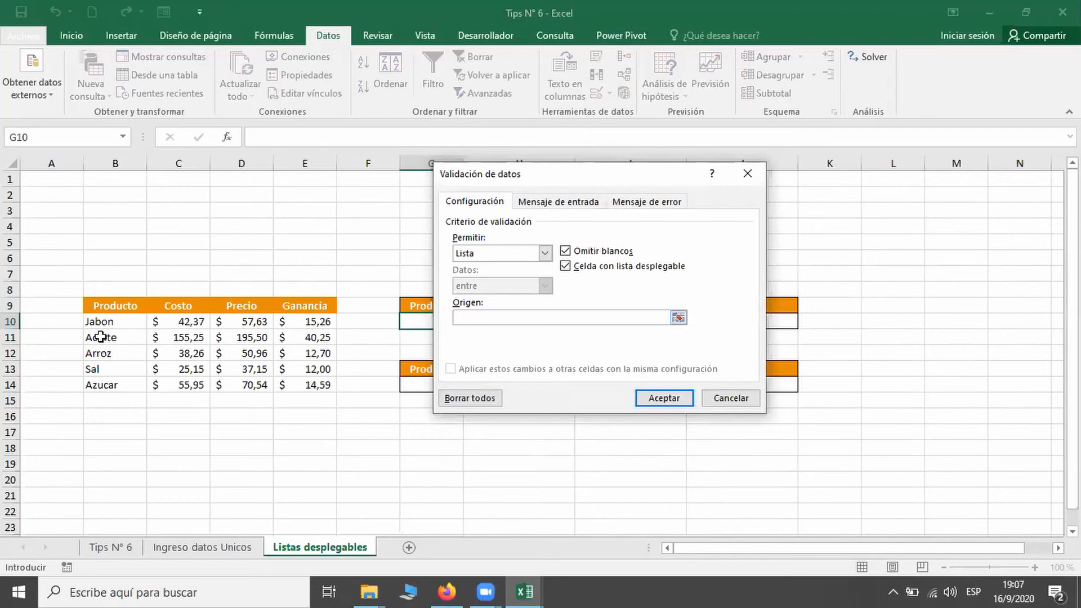
left_click_drag(100, 337, 107, 387)
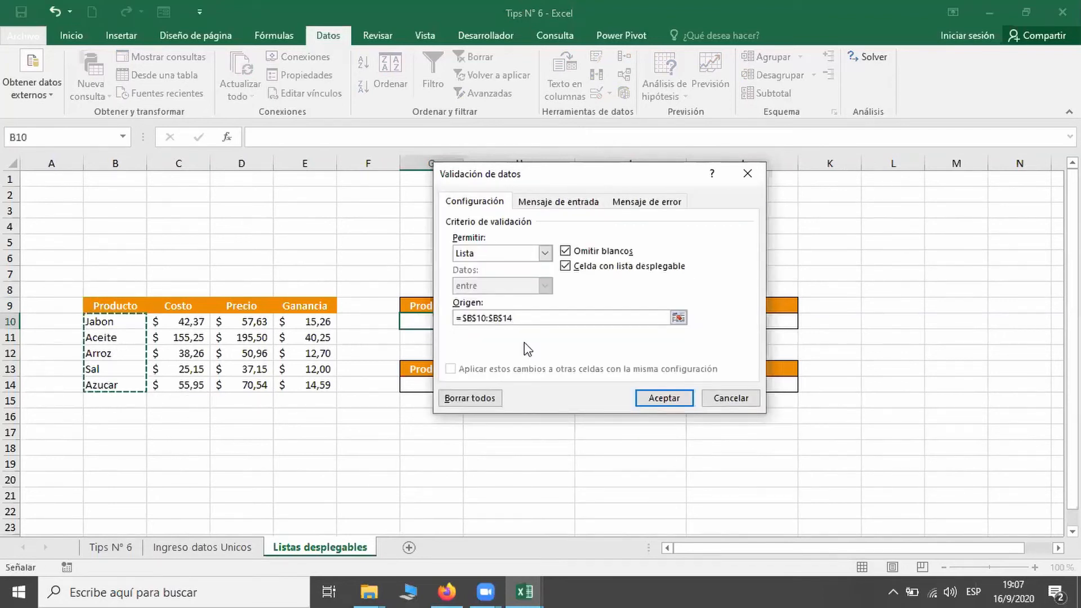
left_click(665, 399)
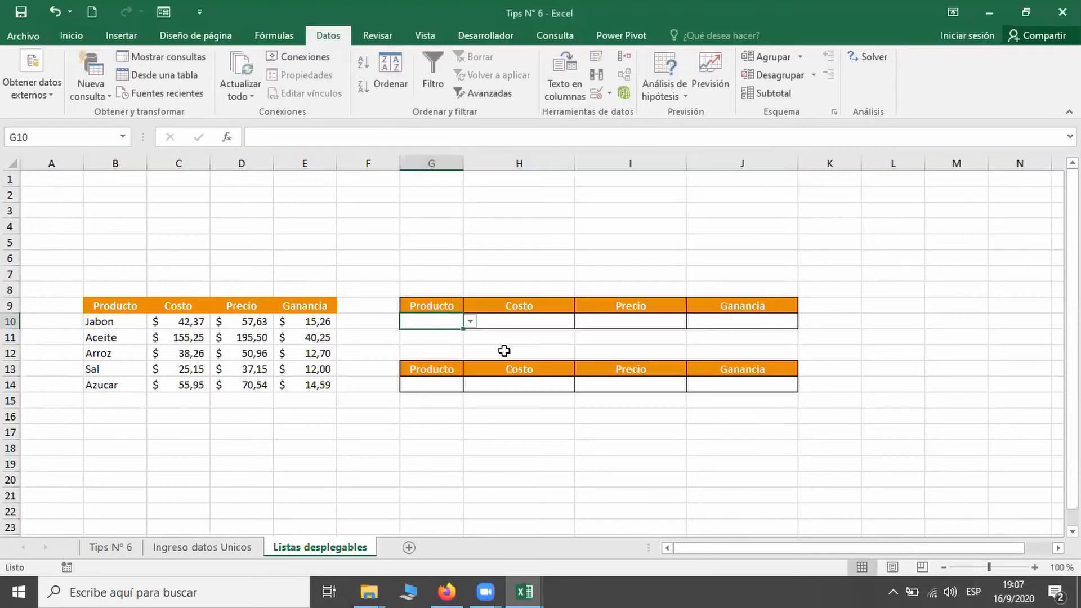
left_click(471, 320)
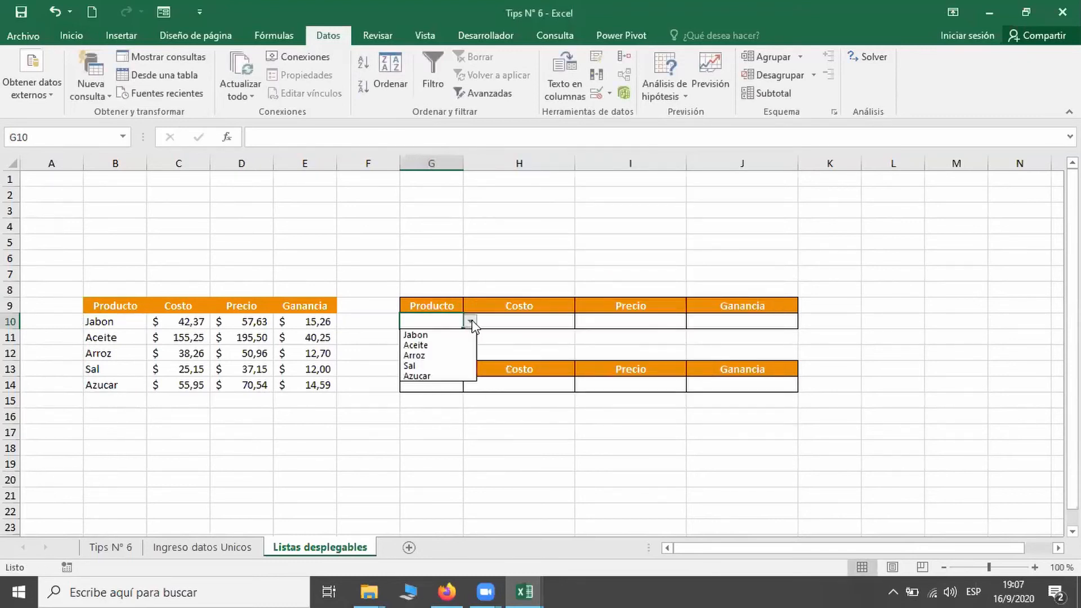
Insert a BUSCARV function in Costo cell H10 with the absolute reference $G$10 as the lookup value.
left_click(488, 319)
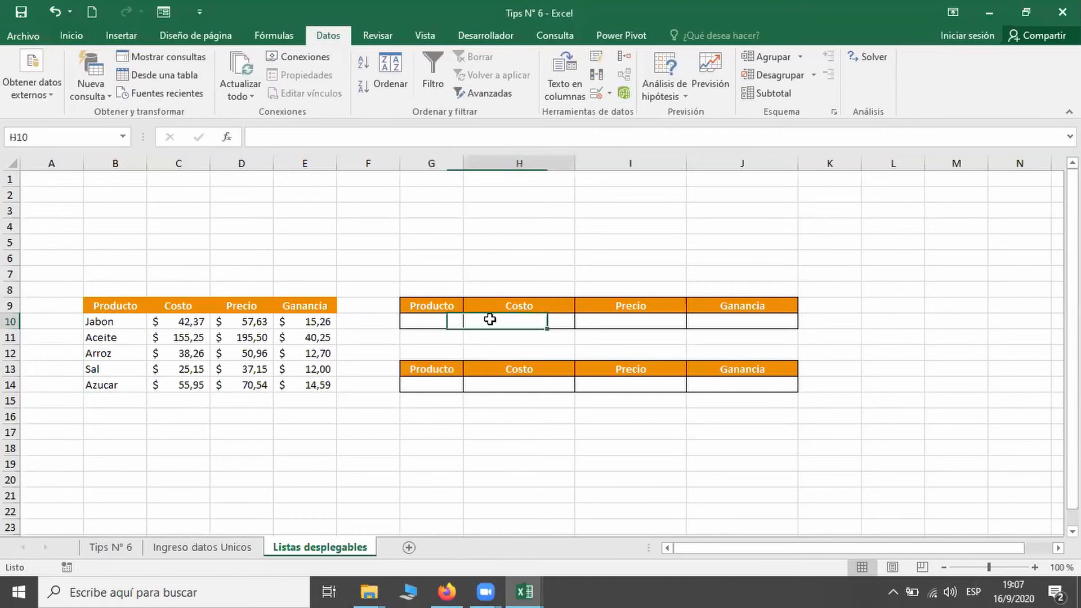
left_click(227, 136)
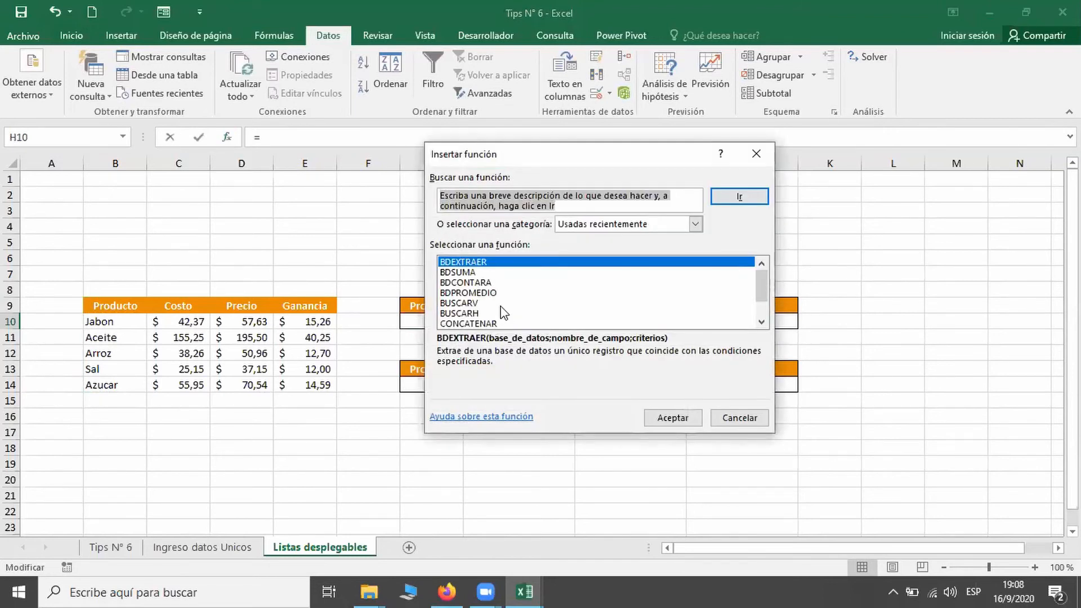
left_click(477, 304)
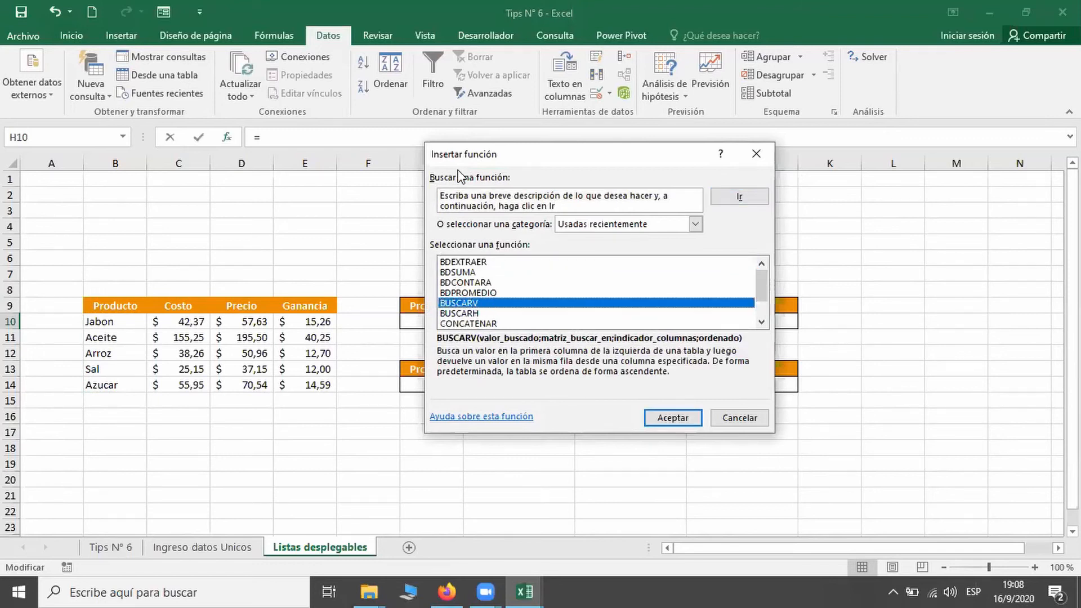
key("Return")
left_click(454, 324)
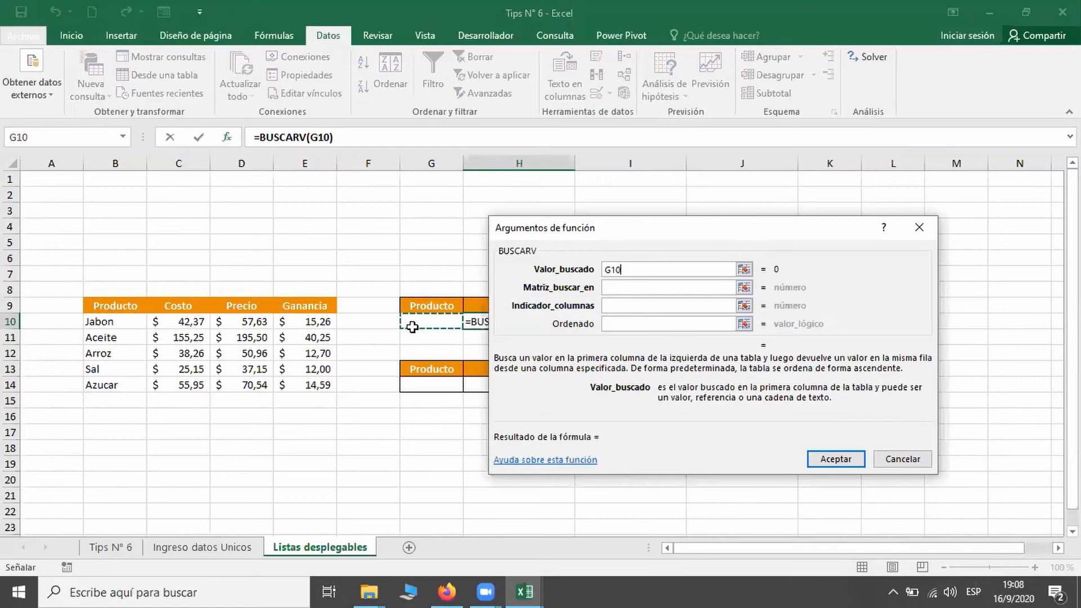
key("F4")
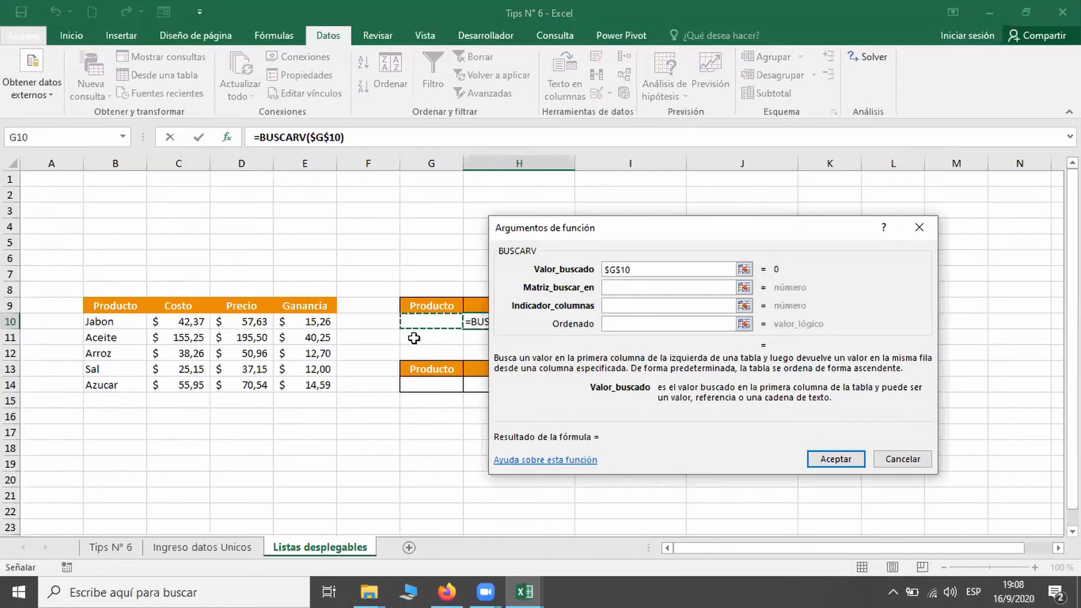
Complete the BUSCARV formula in H10 with table range B10:E14 and column index 2, leaving Ordenado empty.
left_click(620, 288)
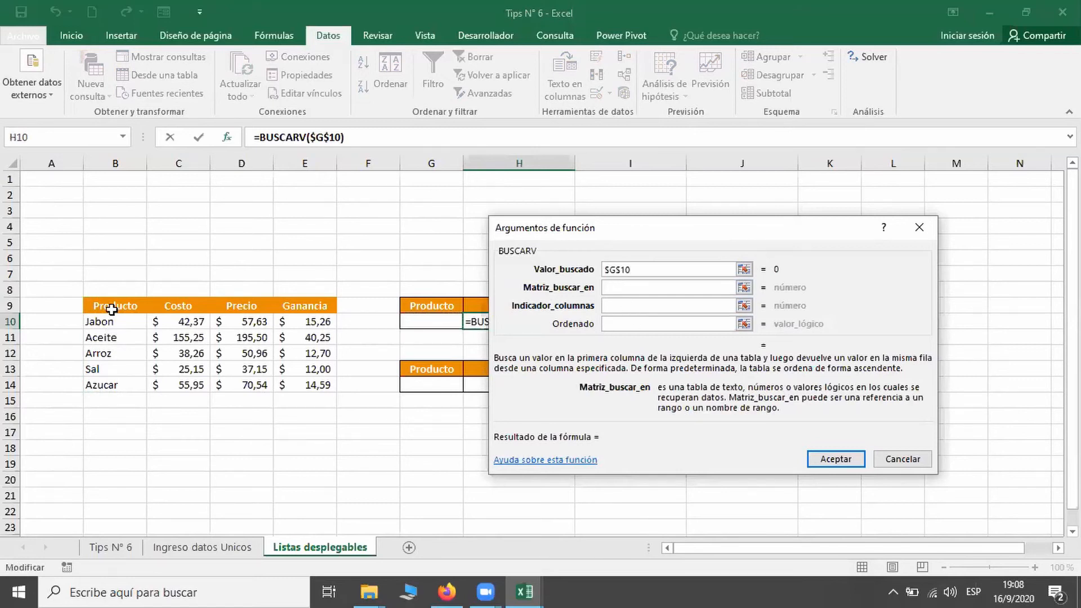
left_click(111, 309)
left_click_drag(111, 309, 314, 385)
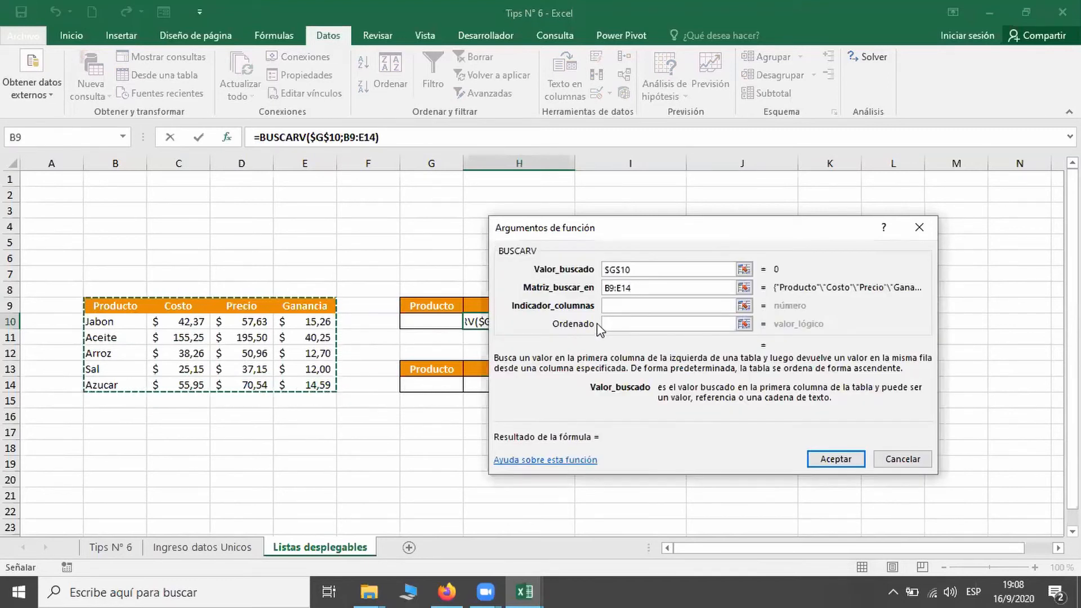
left_click_drag(114, 324, 320, 385)
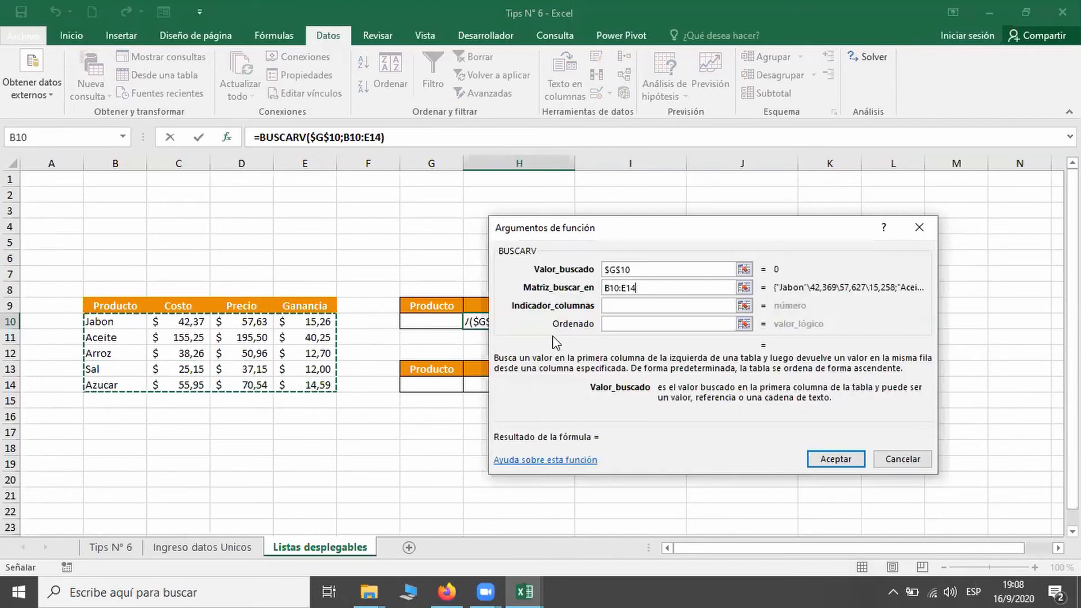
left_click(626, 307)
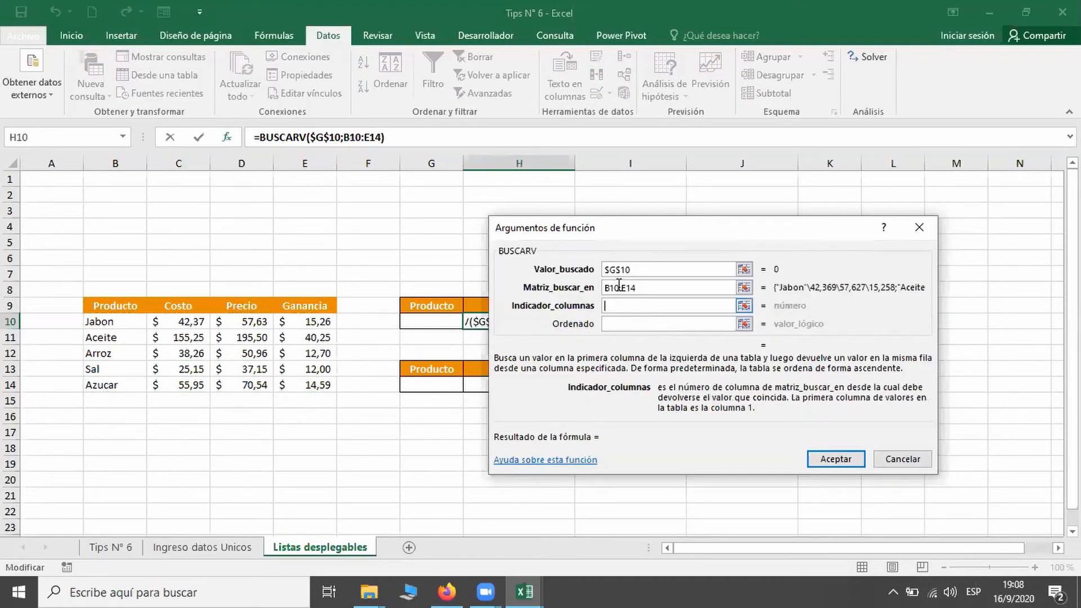
left_click_drag(600, 292, 619, 283)
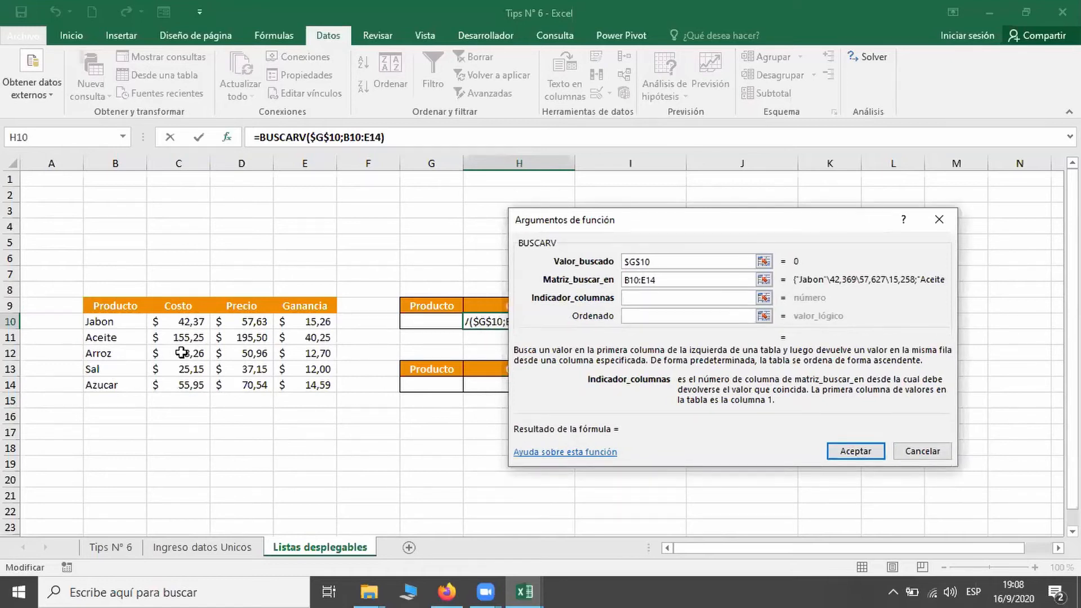
type("2")
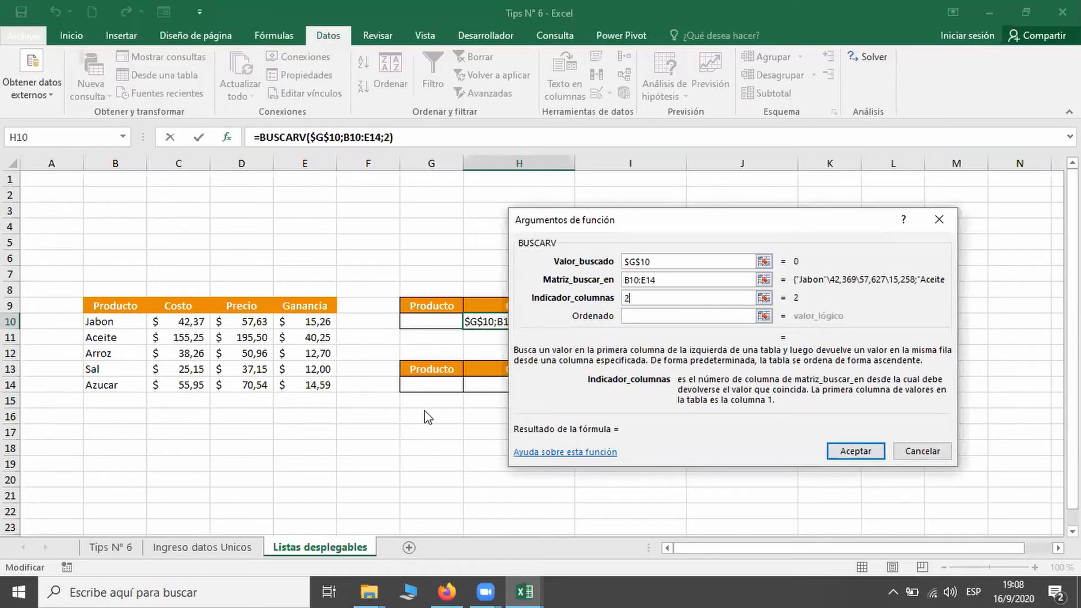
left_click(640, 319)
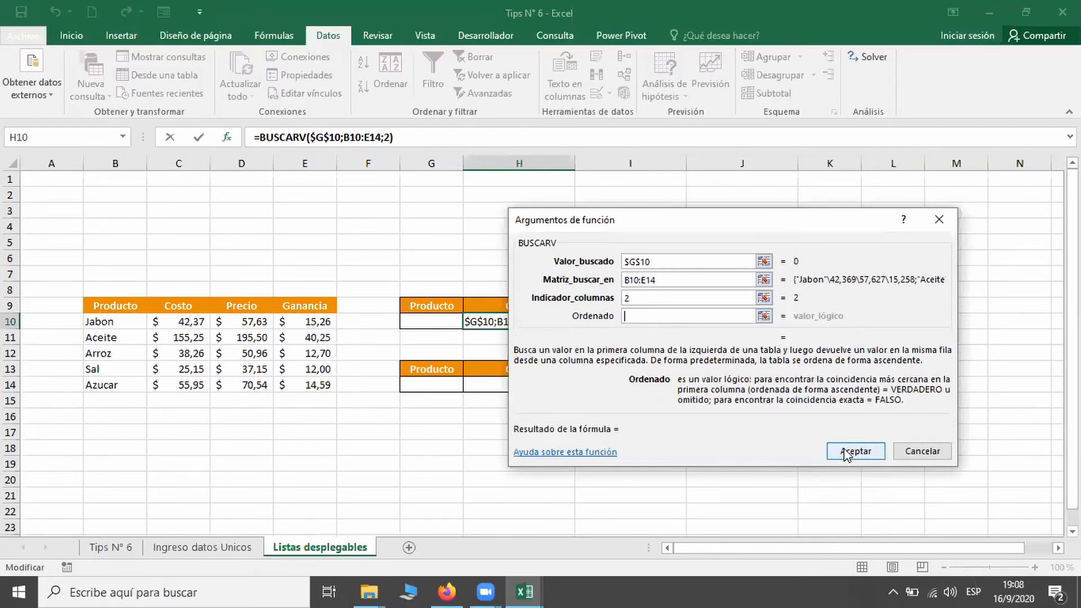
left_click(845, 449)
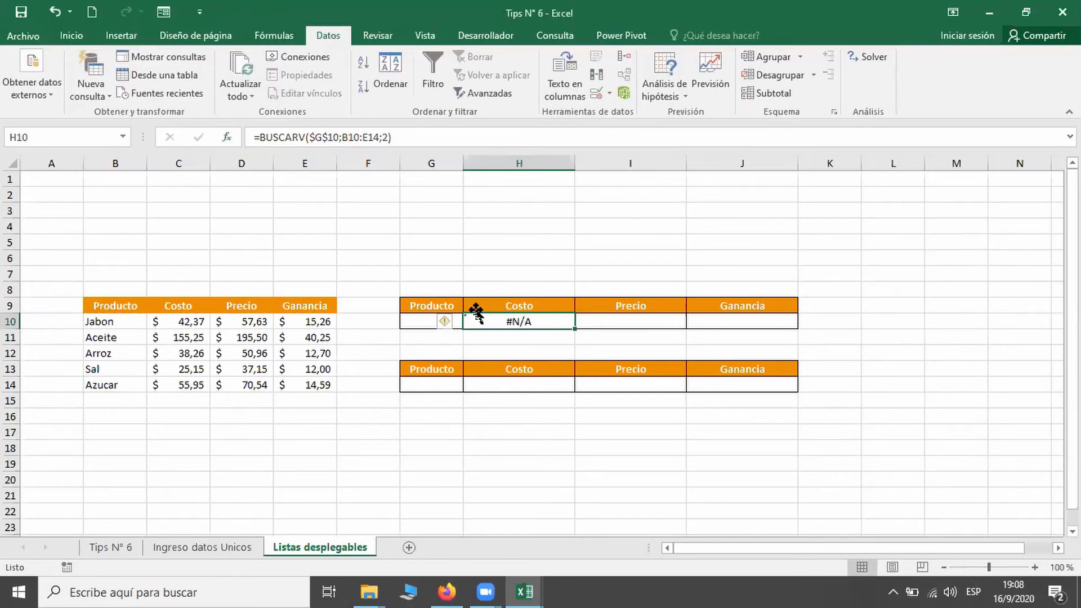
Test the Costo lookup by choosing Jabon, Arroz, Azucar and again Jabon from the Producto list in G10.
left_click(426, 322)
left_click(470, 321)
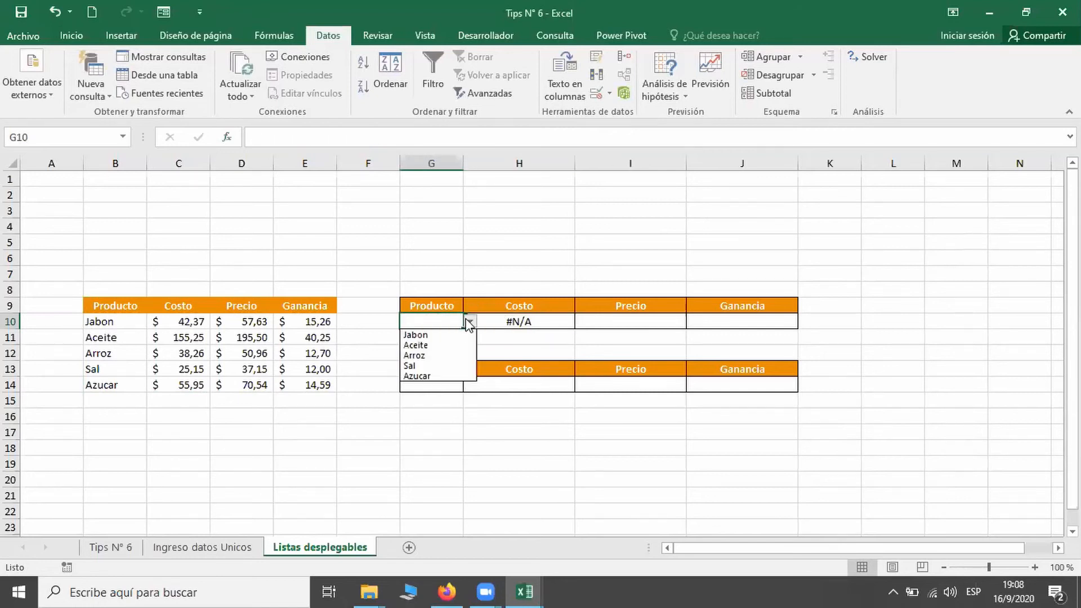
left_click(433, 333)
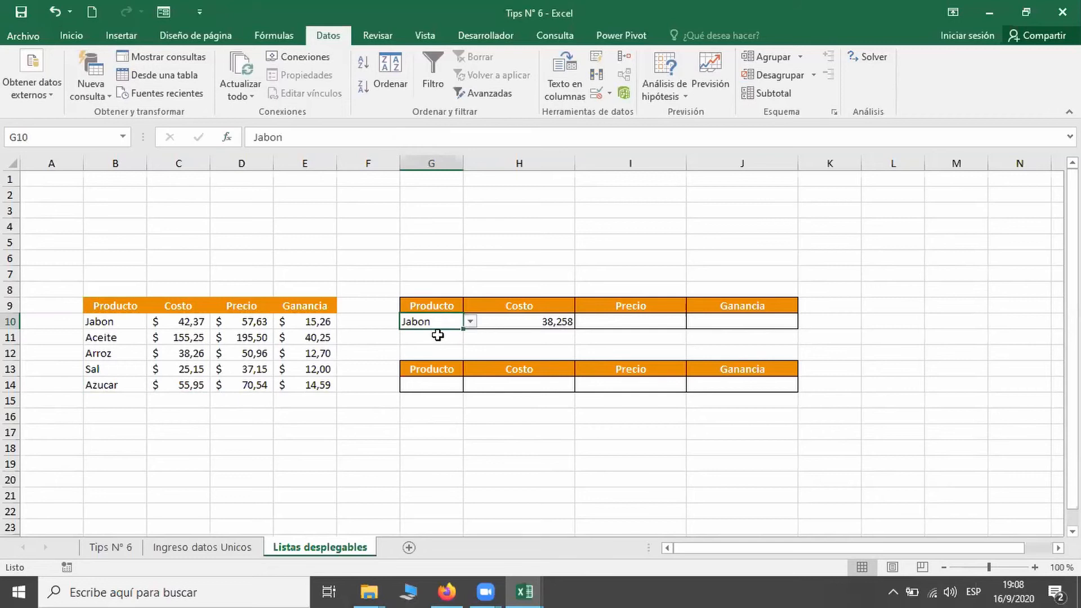
left_click(469, 322)
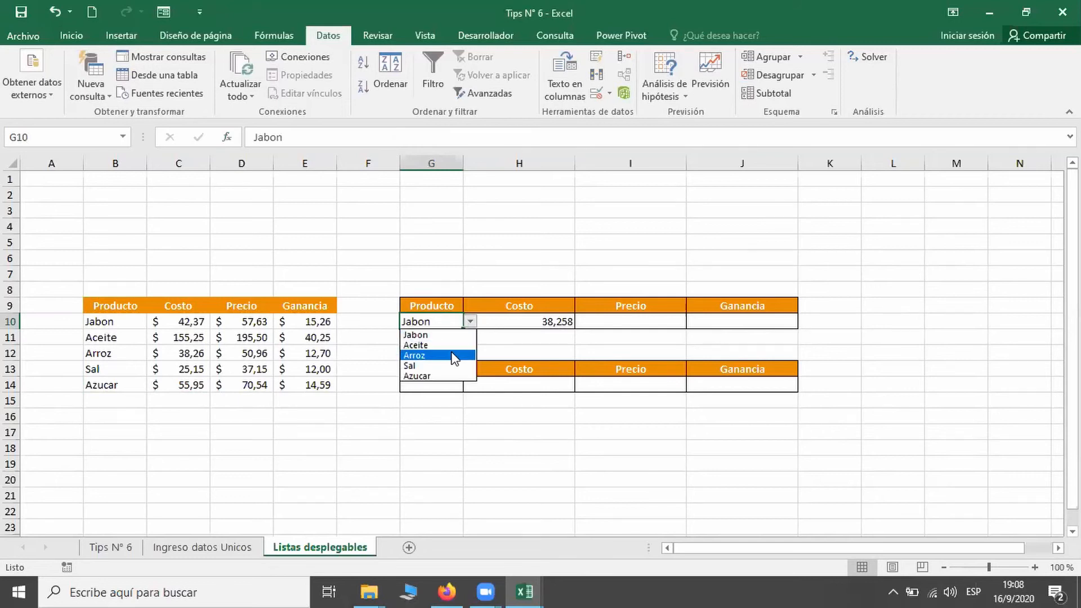
left_click(453, 356)
left_click(470, 321)
left_click(420, 376)
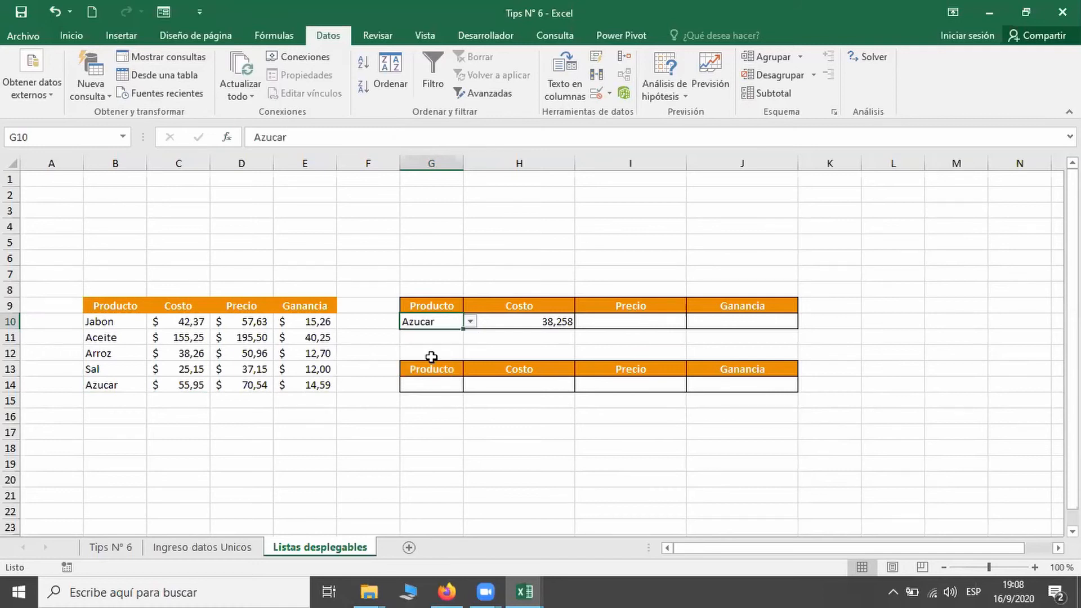
left_click(471, 319)
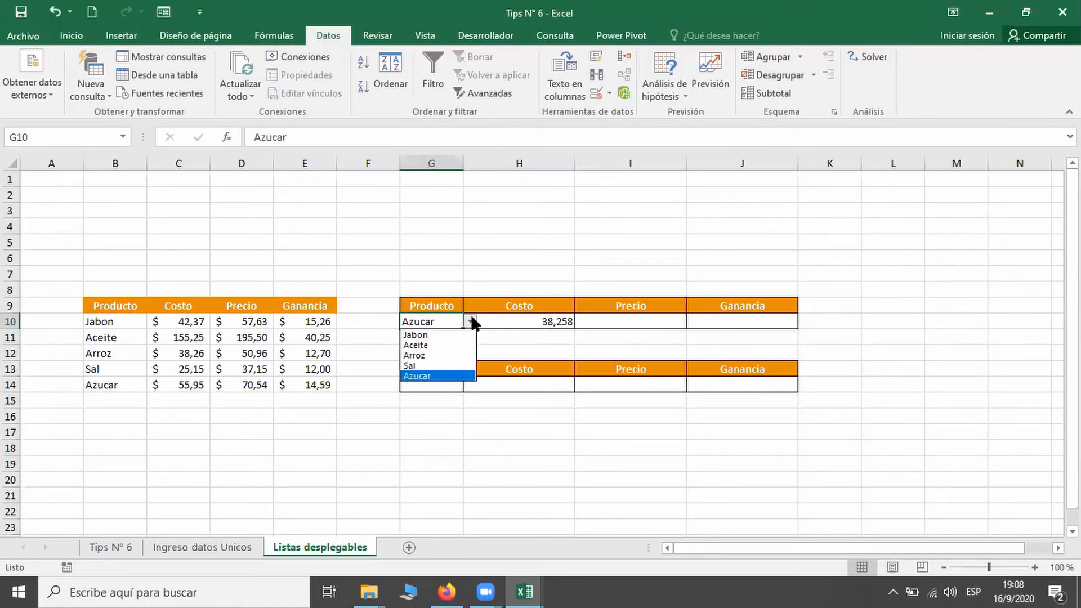
left_click(417, 334)
Edit the BUSCARV arguments in H10, making the table range absolute as $B$10:$E$14 and setting Ordenado to 0.
left_click(535, 325)
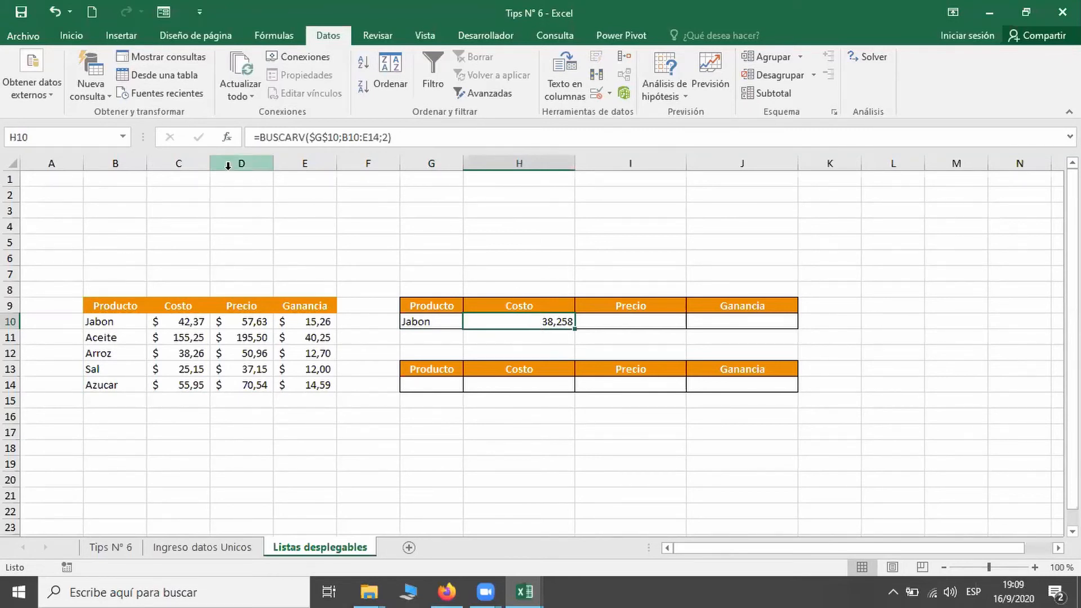
left_click(227, 137)
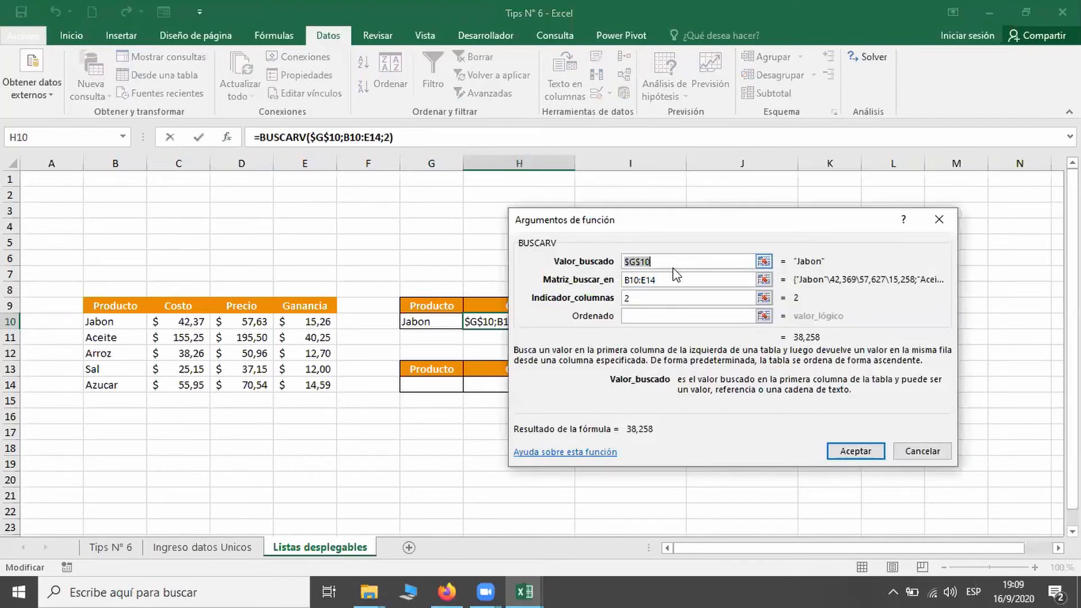
left_click(675, 278)
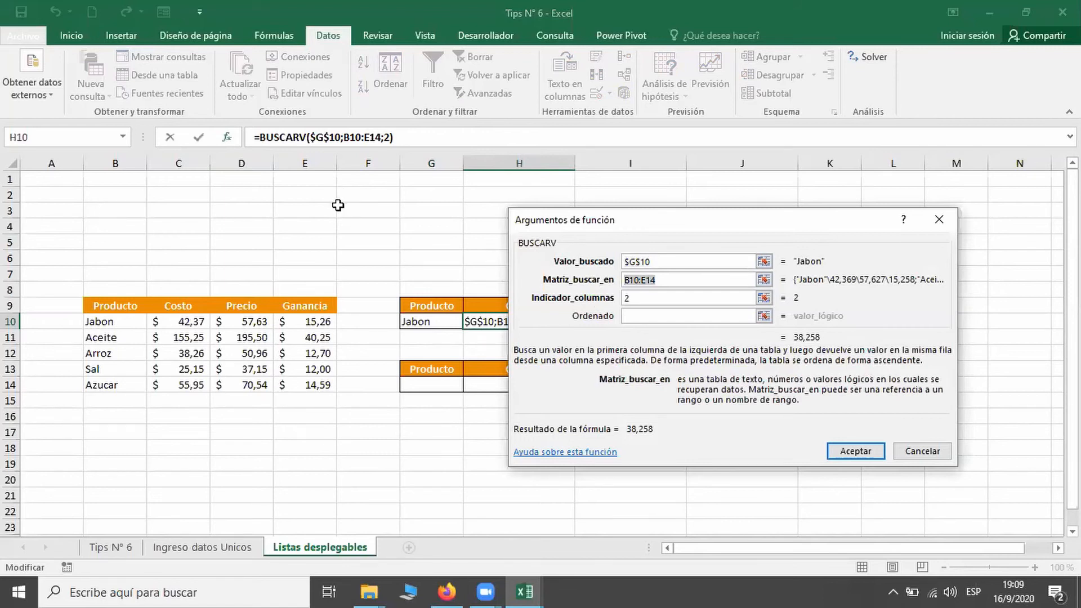
key("F4")
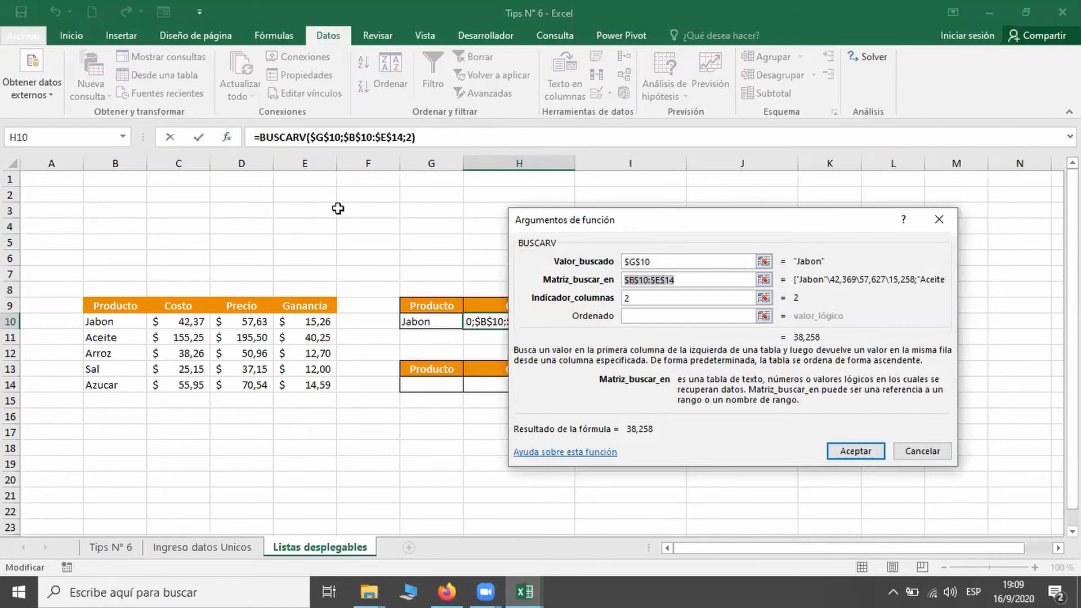
left_click(631, 302)
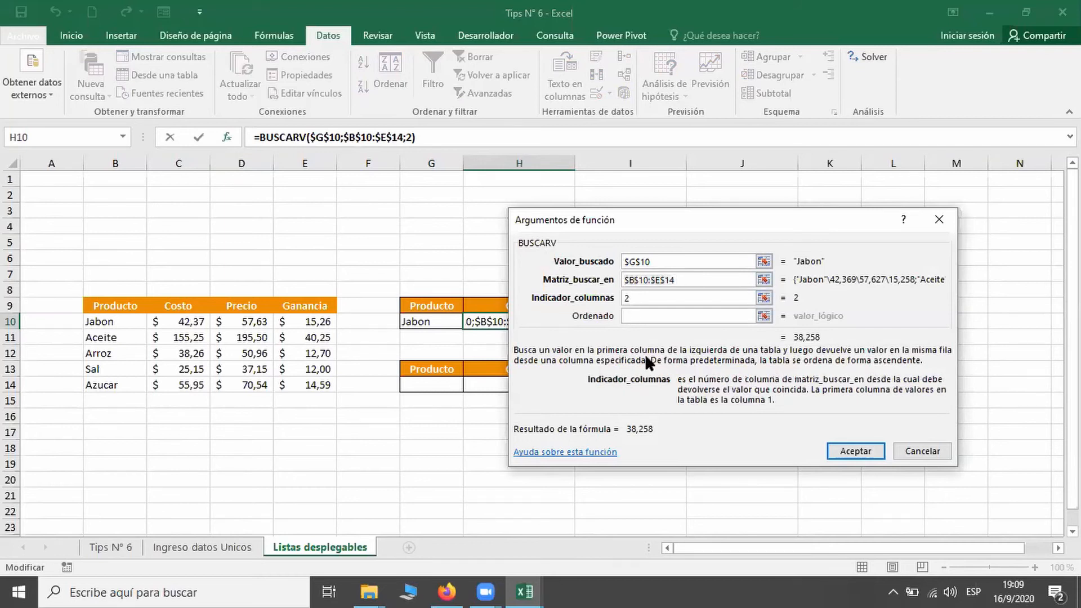
left_click(673, 318)
type("0")
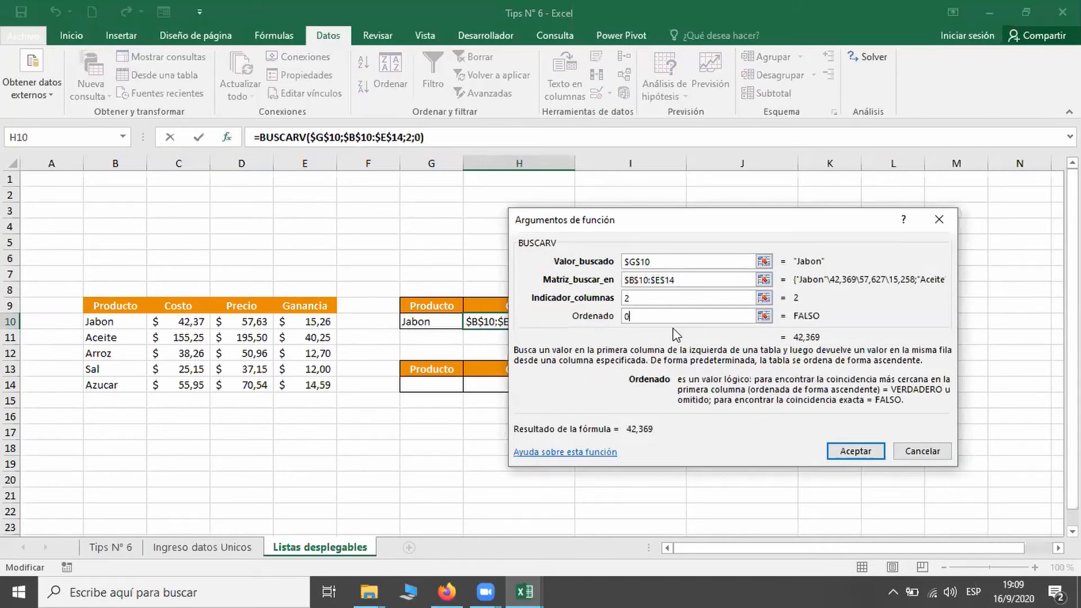
left_click(832, 451)
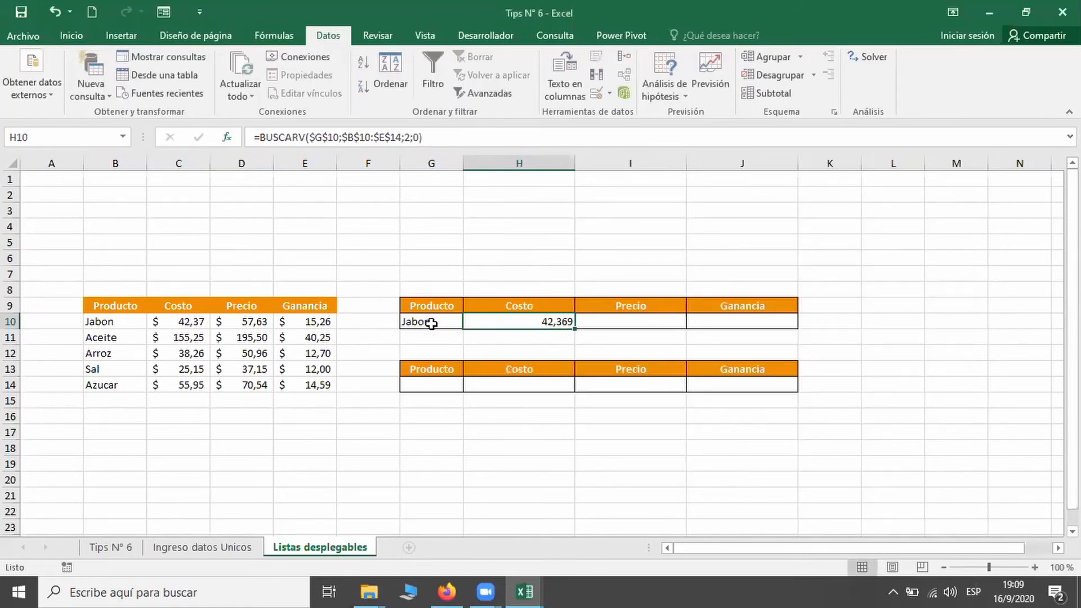
Check the corrected Costo formula by choosing Aceite, Sal and Azucar in turn from the G10 product list.
left_click(431, 321)
left_click(469, 321)
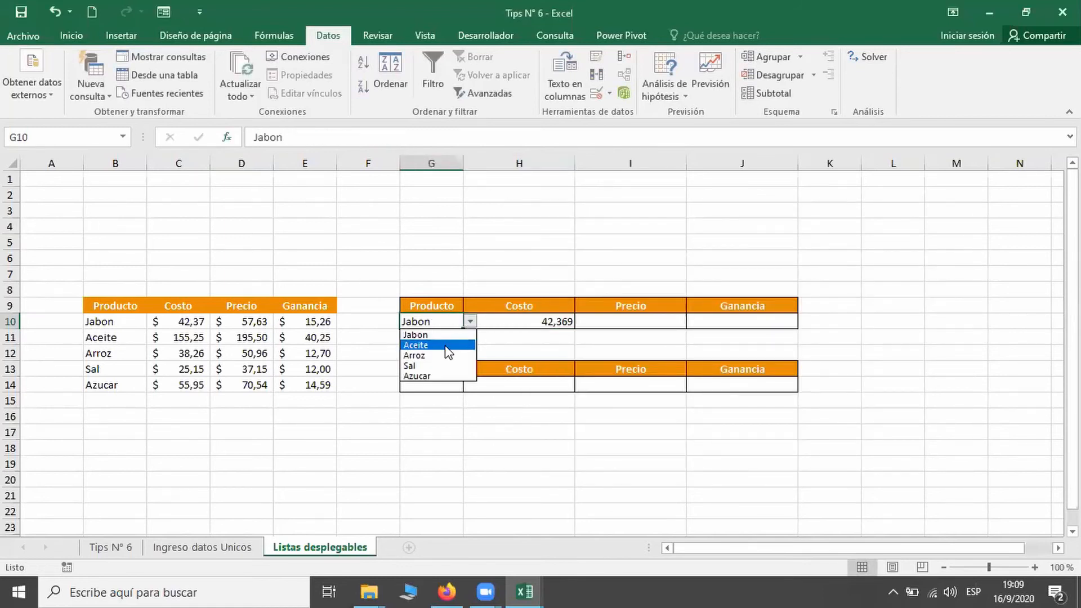
left_click(448, 348)
left_click(470, 321)
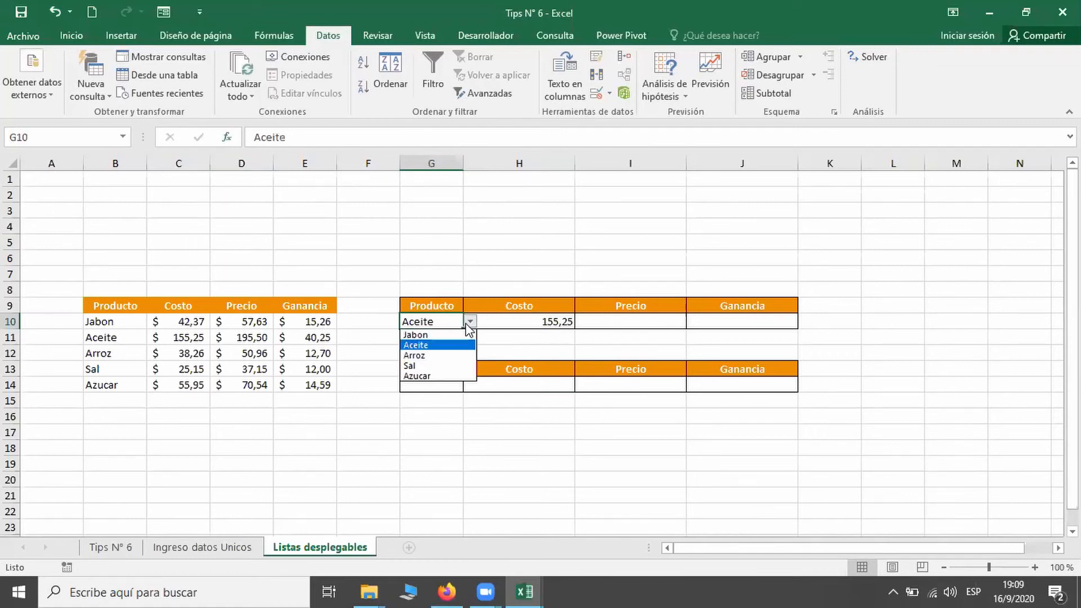
left_click(437, 364)
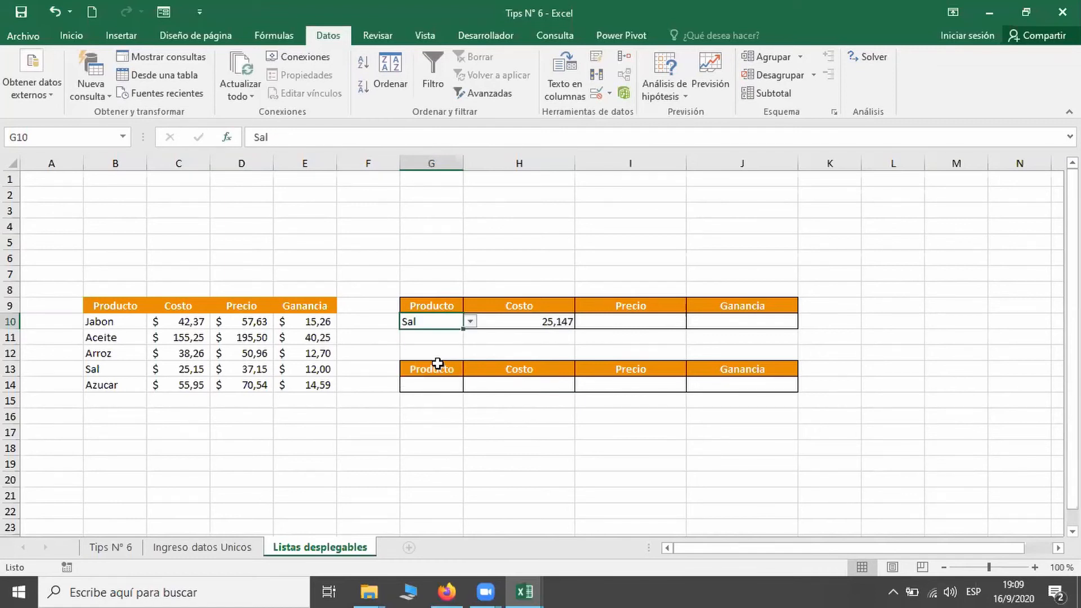
key("alt+Down")
left_click(430, 374)
Fill the H10 formula across to I10:J10 and set the column index of the Precio formula in I10 to 3.
left_click(562, 323)
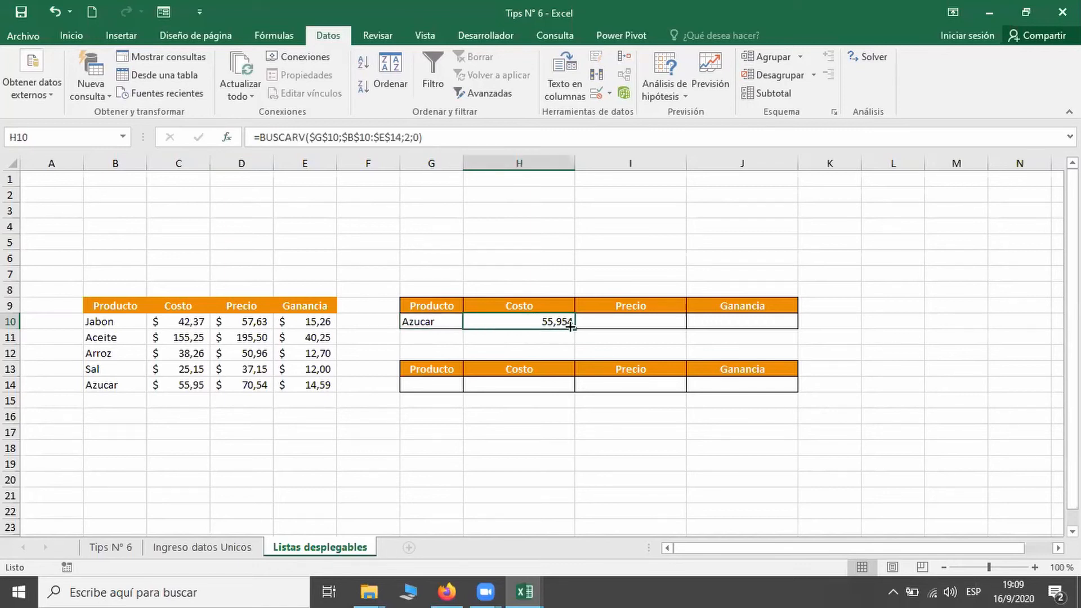
left_click_drag(574, 325, 793, 329)
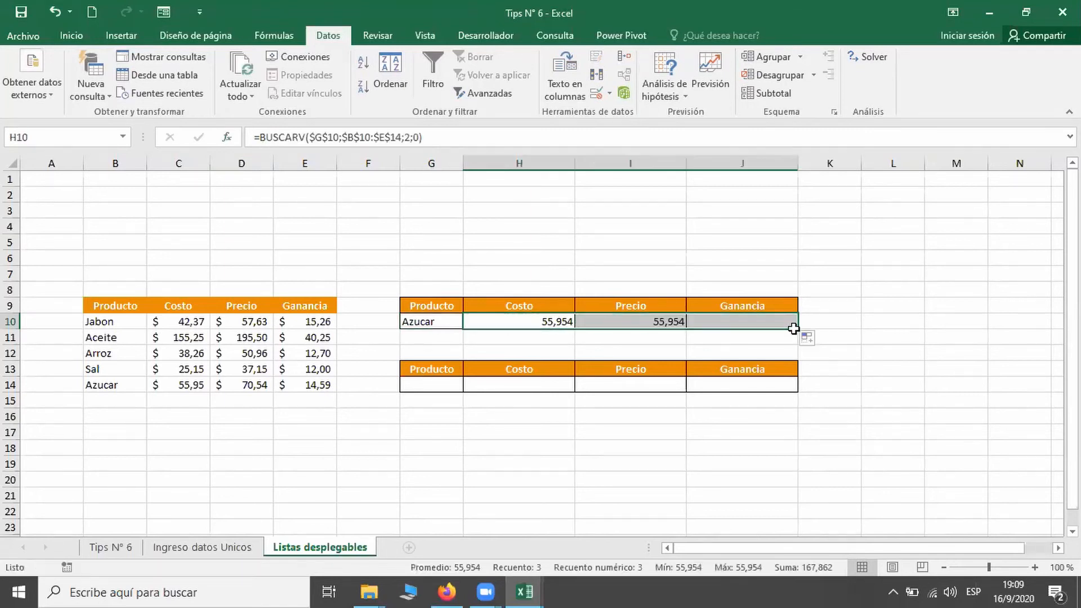
left_click(659, 322)
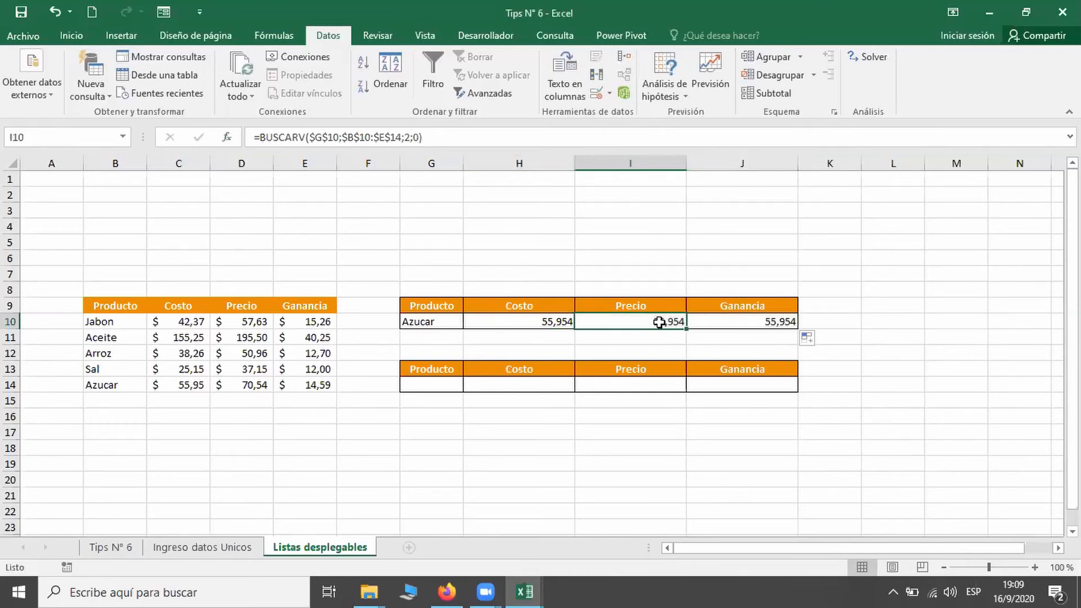
left_click(227, 139)
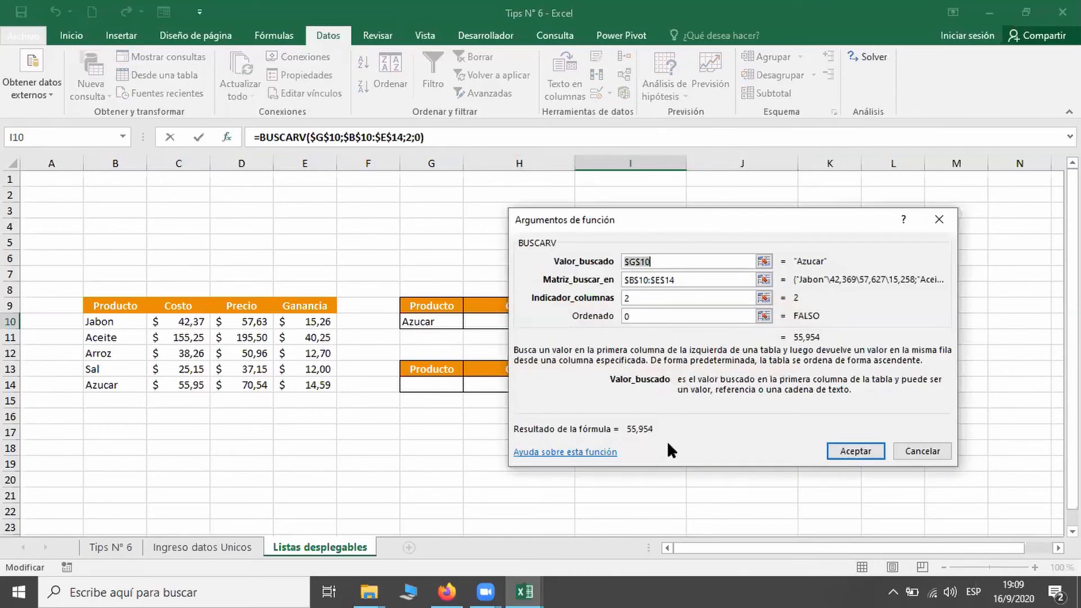
left_click(639, 297)
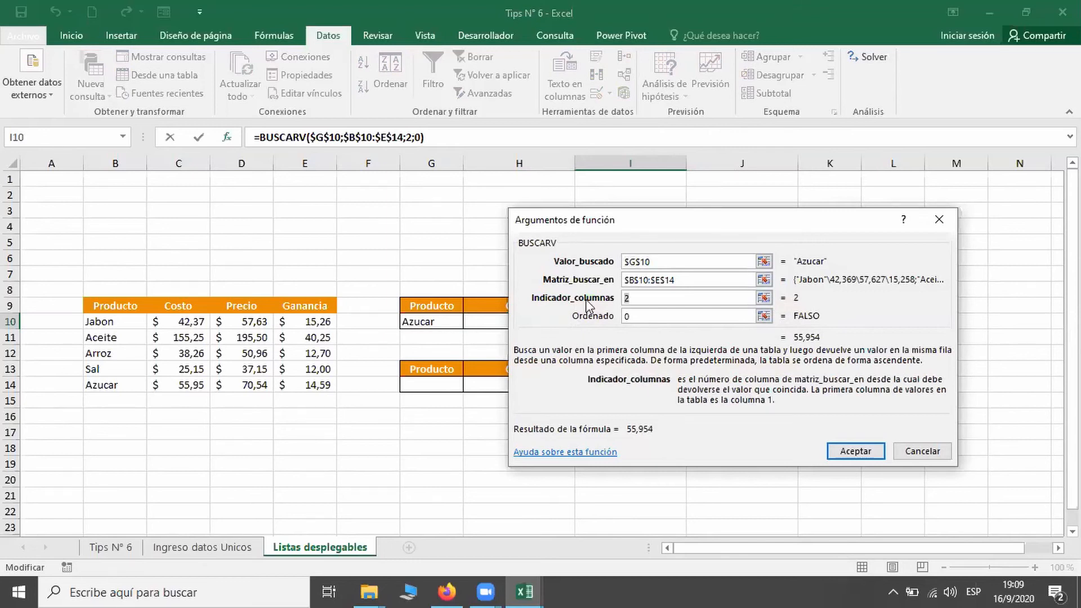
type("3")
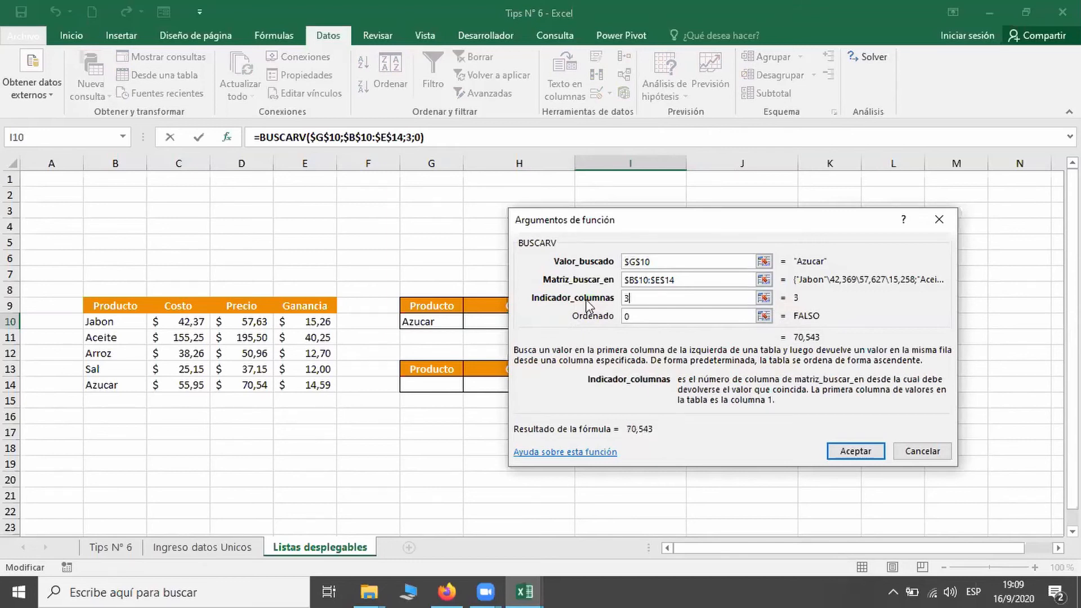
left_click(856, 452)
Set the column index of the BUSCARV formula in Ganancia cell J10 to 4.
left_click(784, 319)
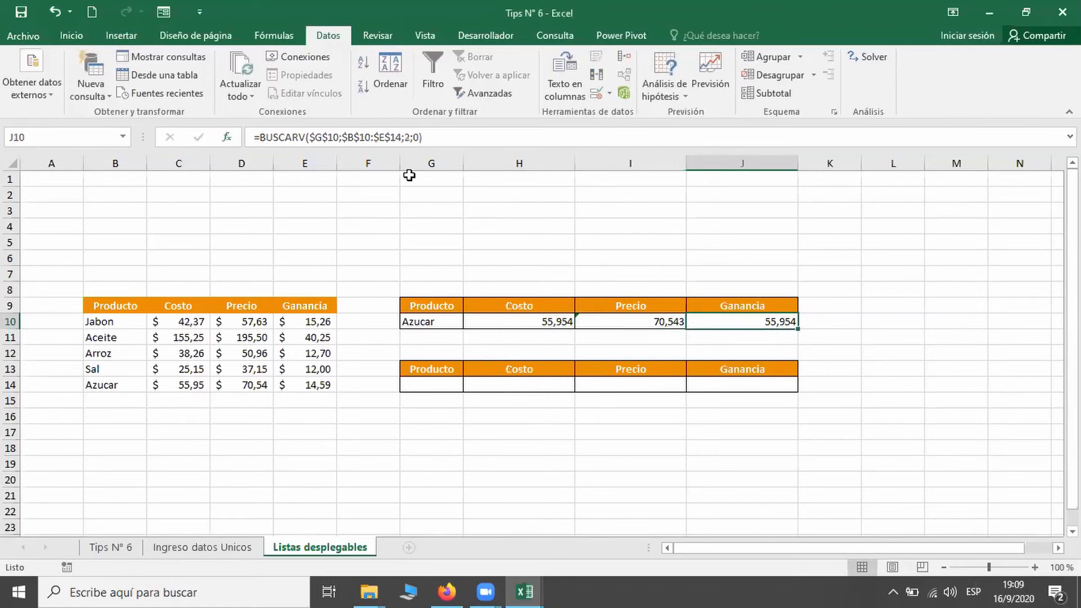
left_click(227, 137)
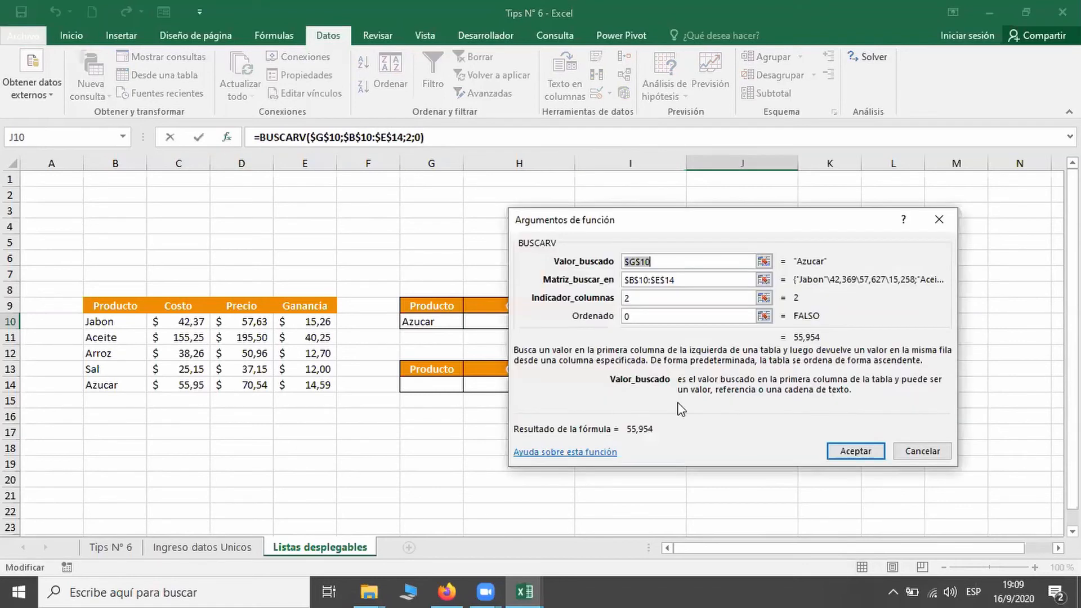
left_click(647, 298)
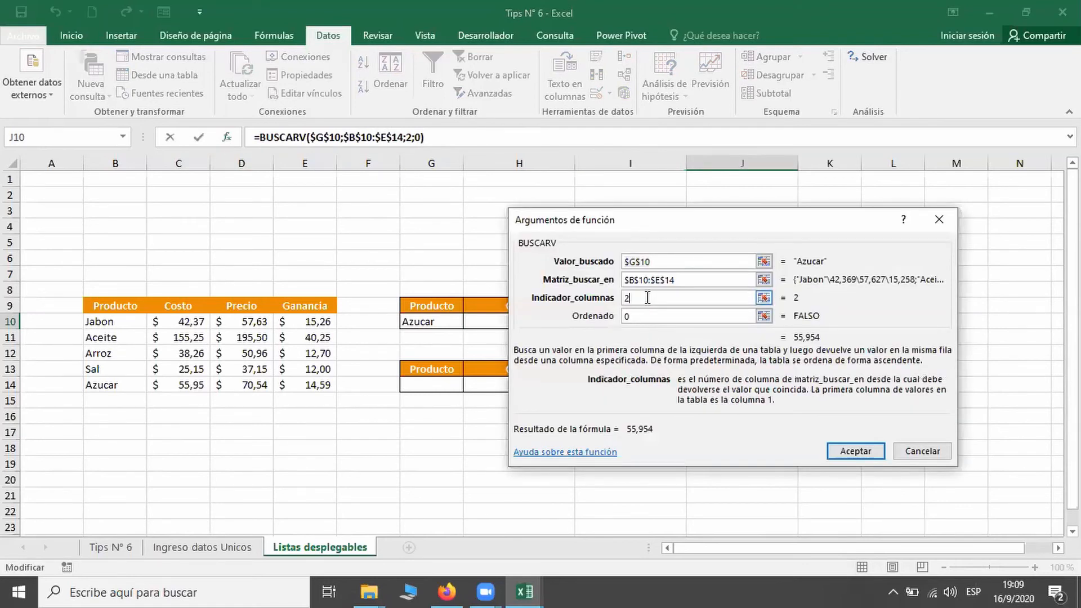
key("BackSpace")
type("4")
left_click(869, 451)
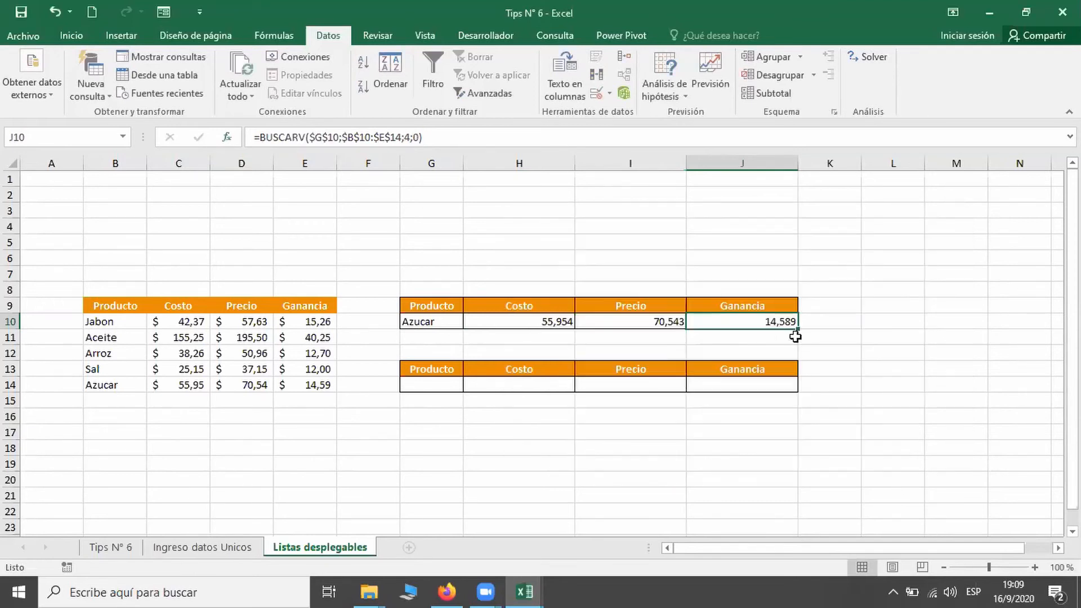
Choose Aceite from the product list in G10 to test all three lookups.
left_click(459, 324)
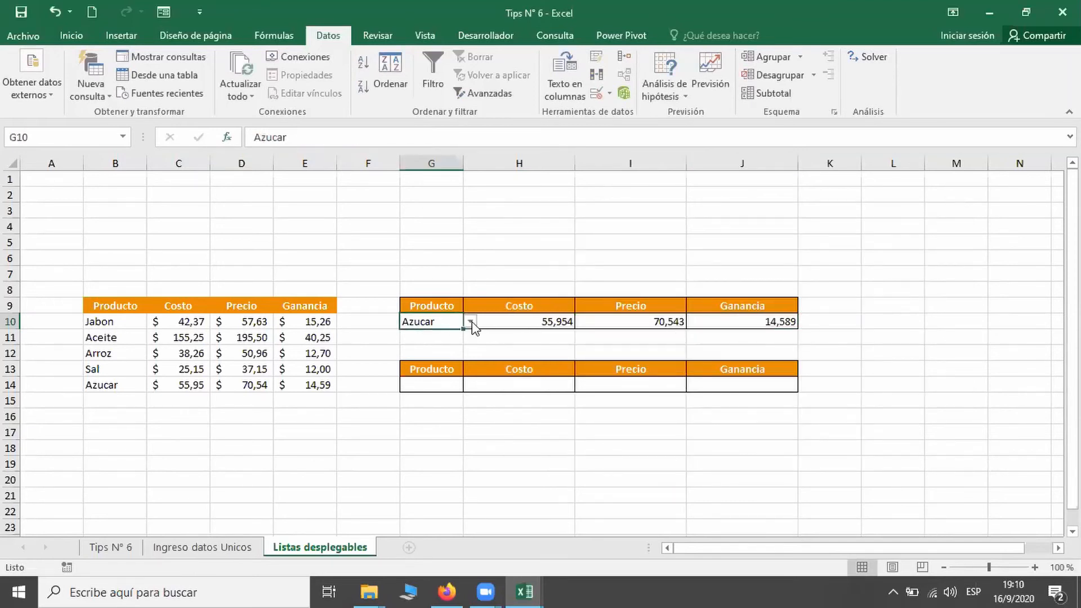
left_click(469, 321)
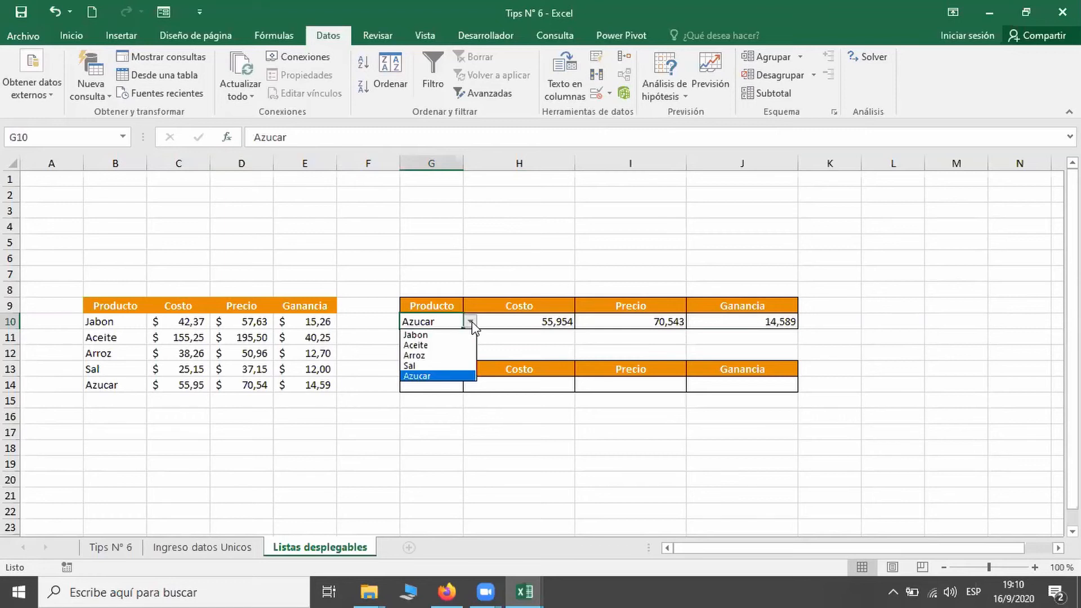
left_click(435, 345)
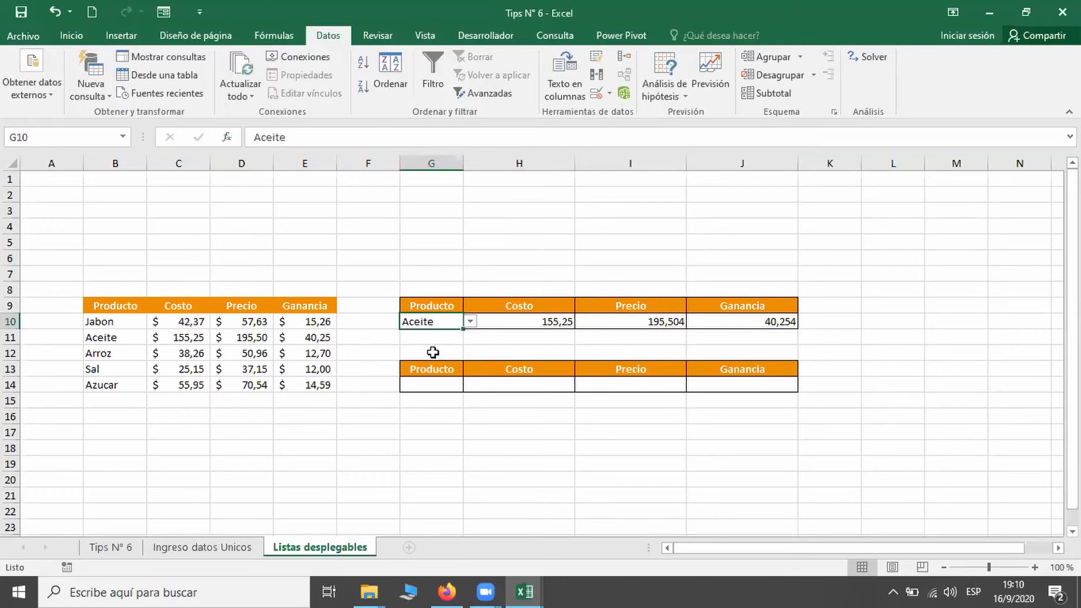
left_click(116, 405)
left_click(114, 419)
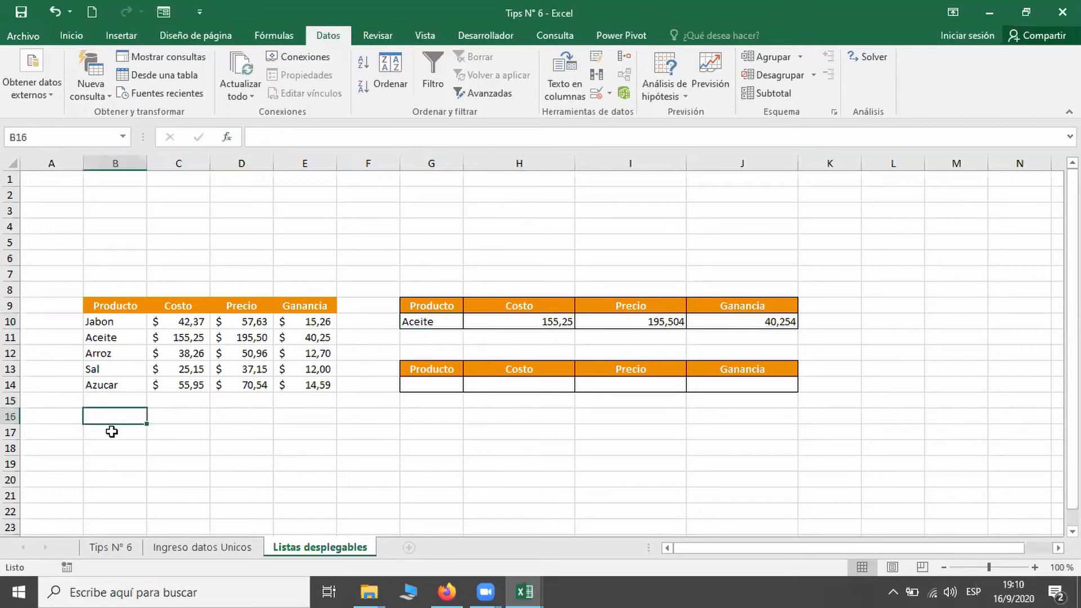
left_click(112, 432)
left_click(143, 405)
left_click(176, 418)
left_click(226, 442)
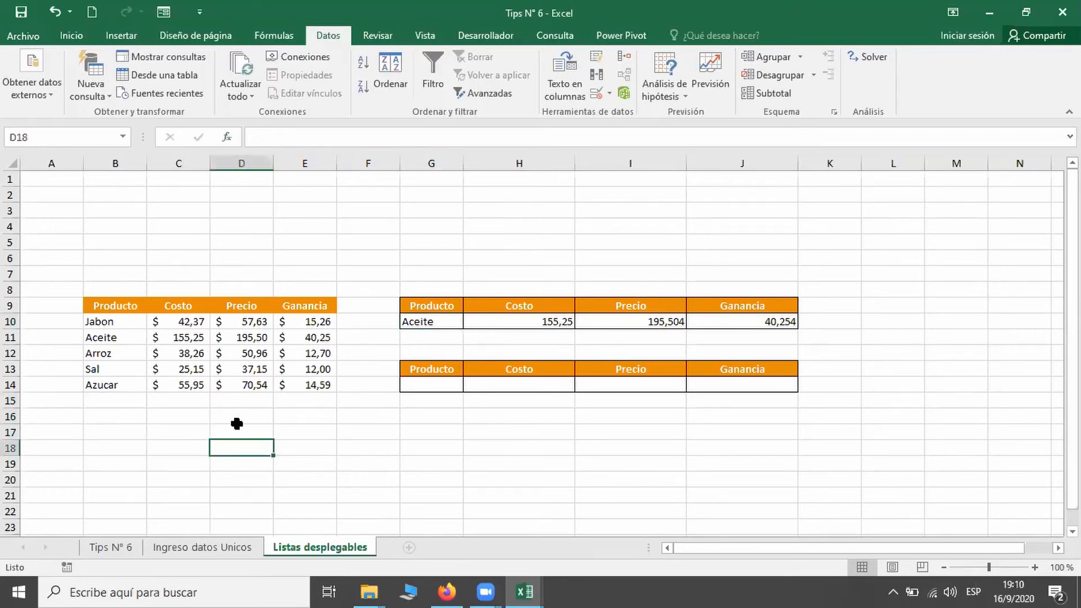
left_click(271, 405)
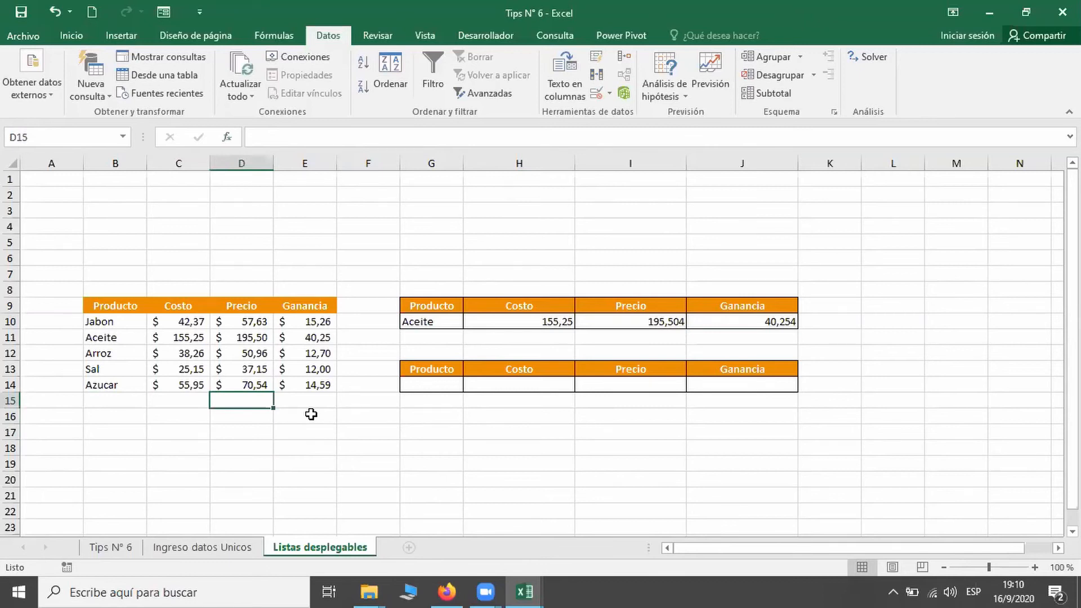
left_click(451, 325)
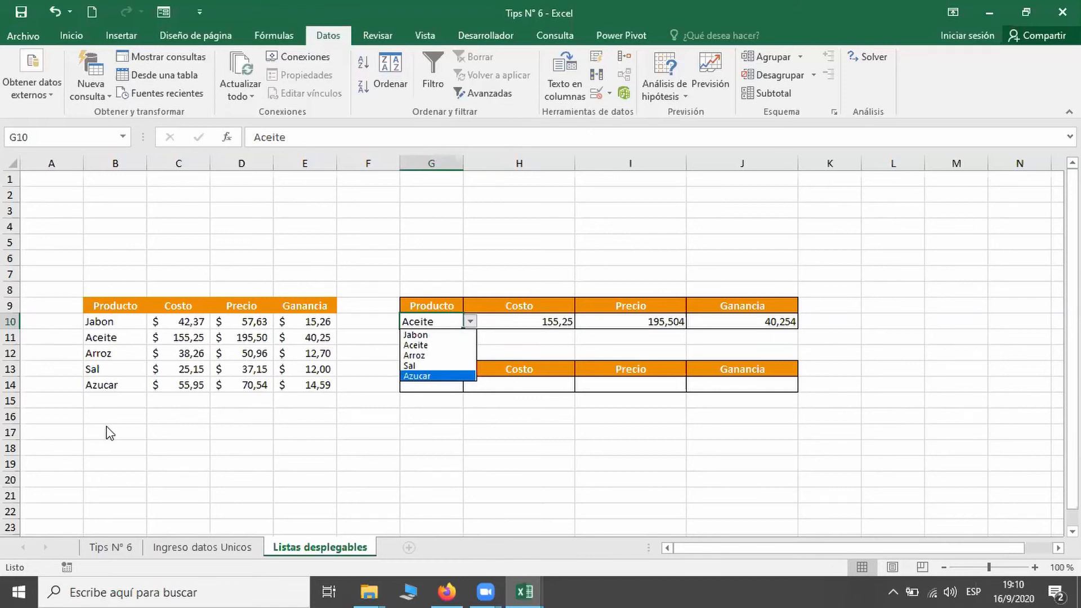
key("Escape")
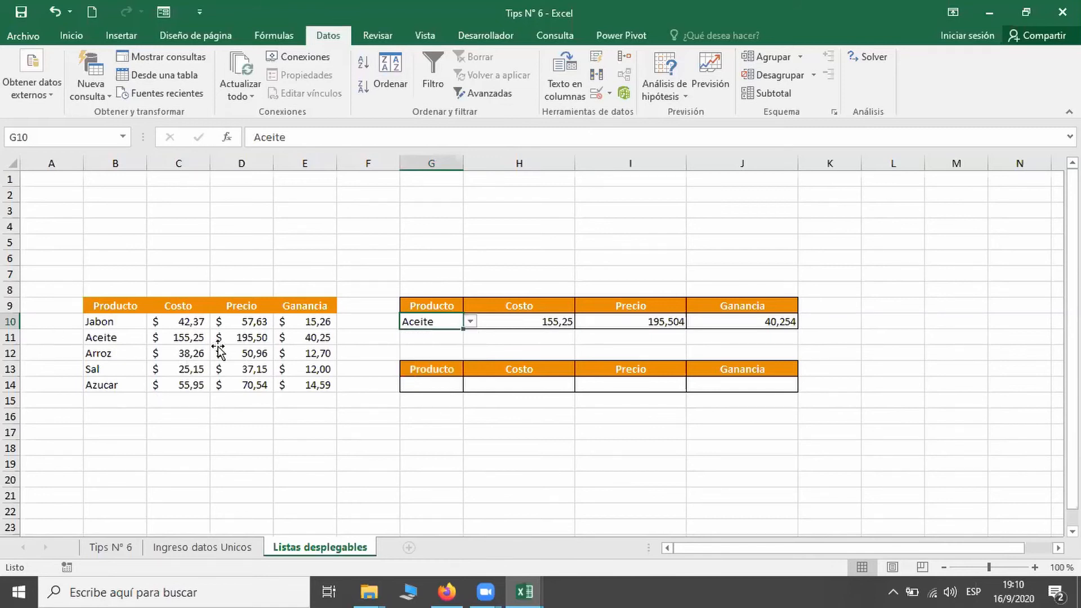
Select cell D12 inside the source product data.
left_click(220, 350)
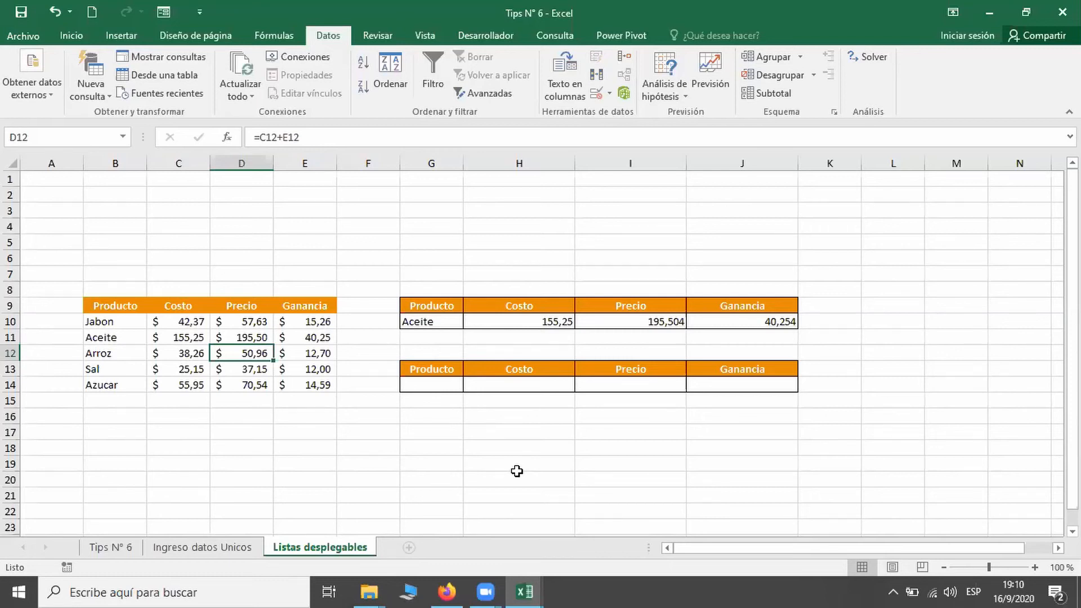
key("ctrl+t")
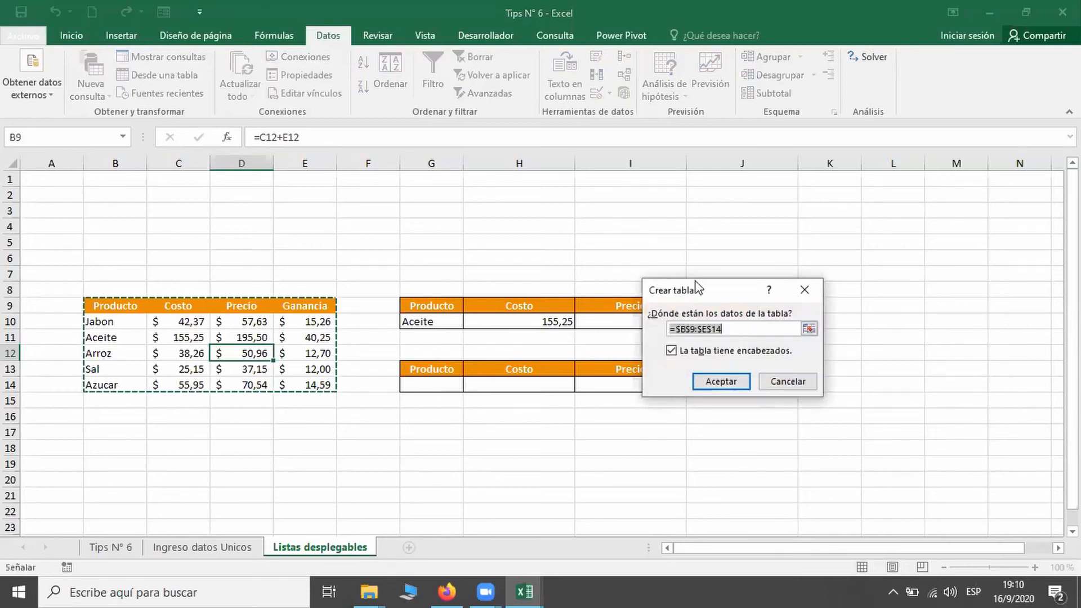
left_click_drag(693, 274, 430, 229)
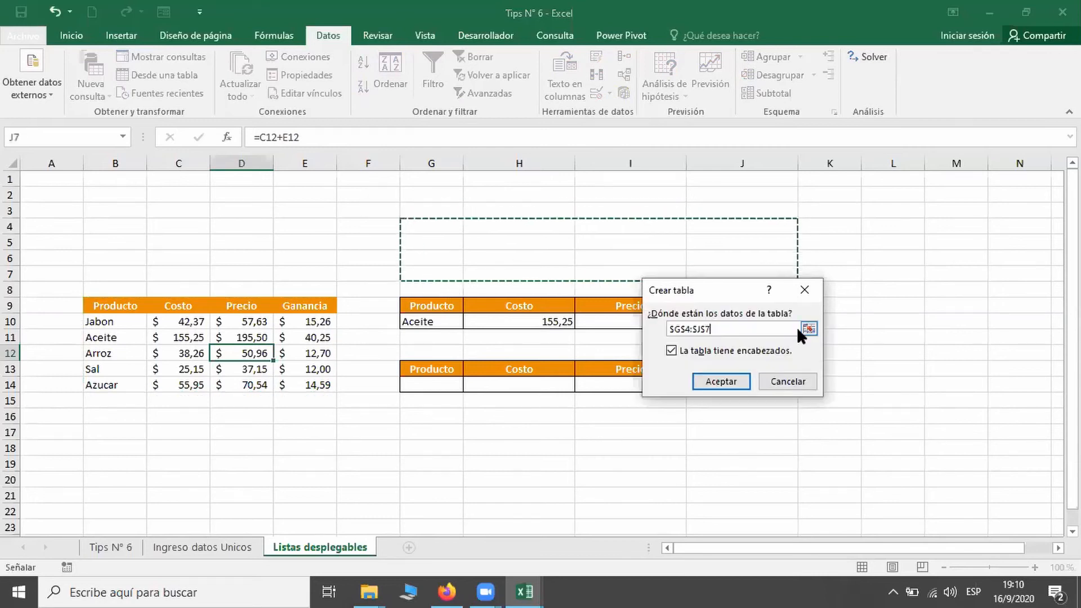
left_click(768, 384)
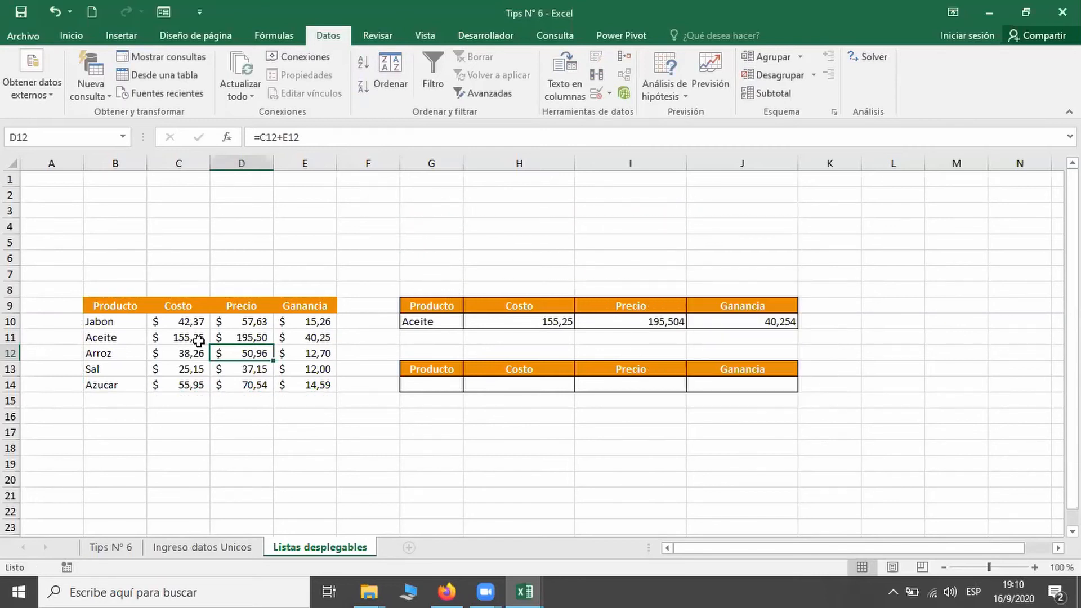
Convert the product data range B9:E14 into a table with headers, and select the empty Producto cell G14.
key("ctrl+t")
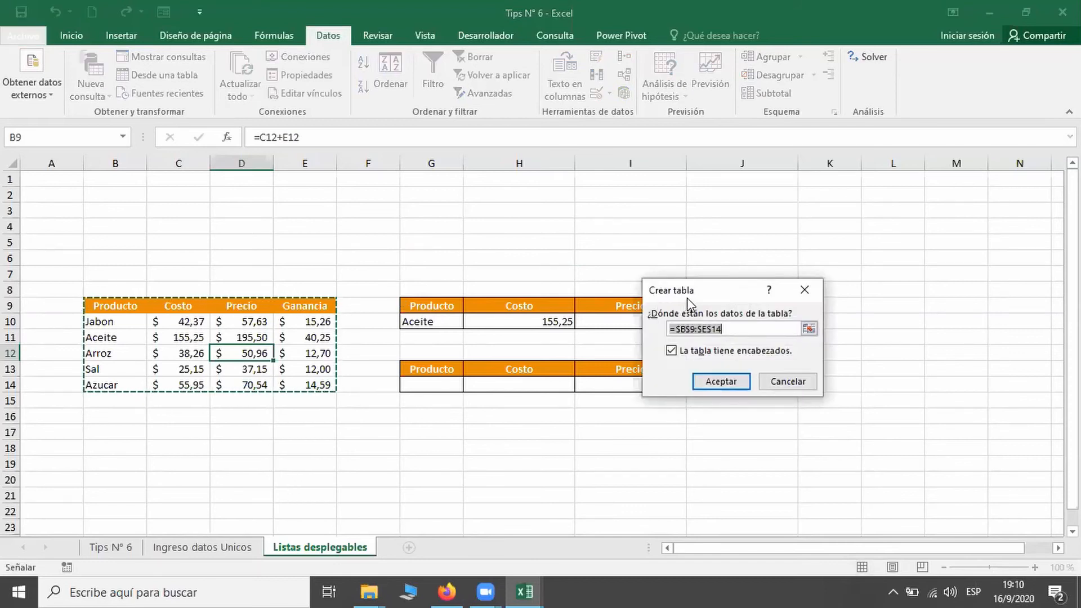
left_click_drag(687, 299, 420, 255)
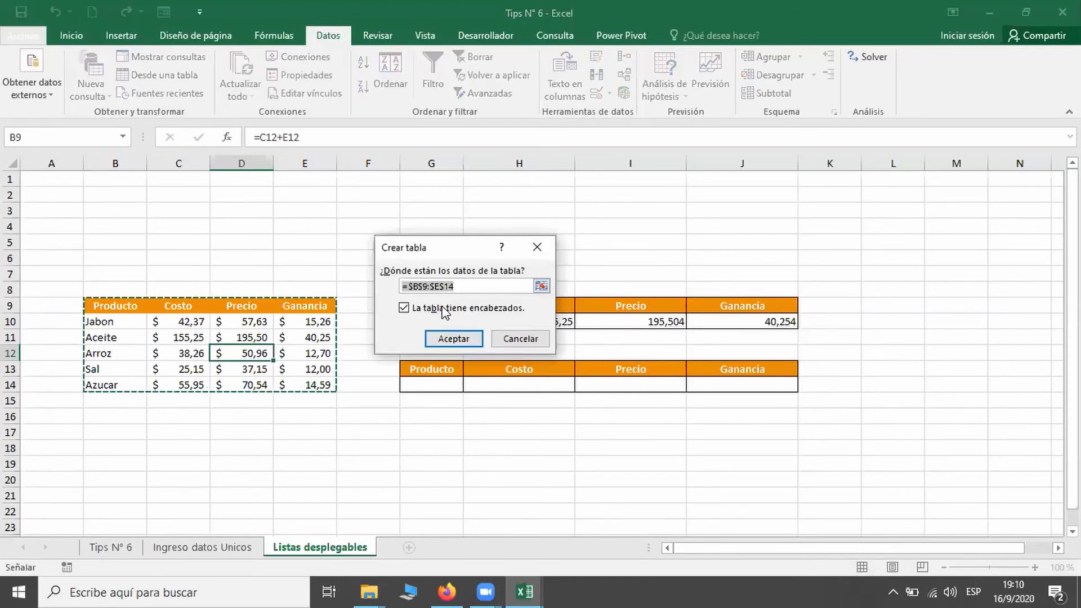
left_click(450, 338)
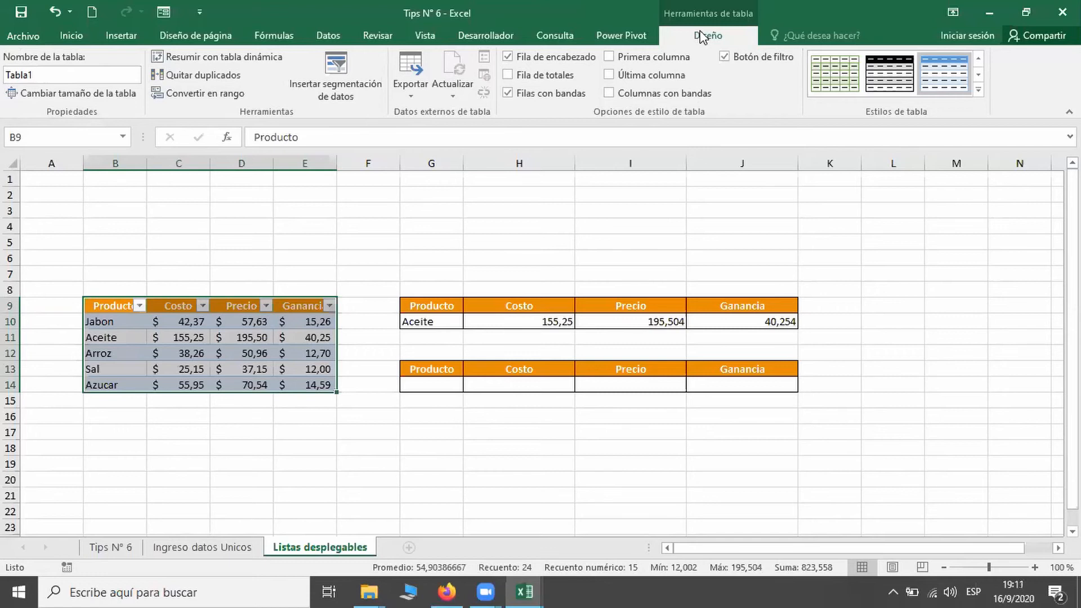
left_click(447, 385)
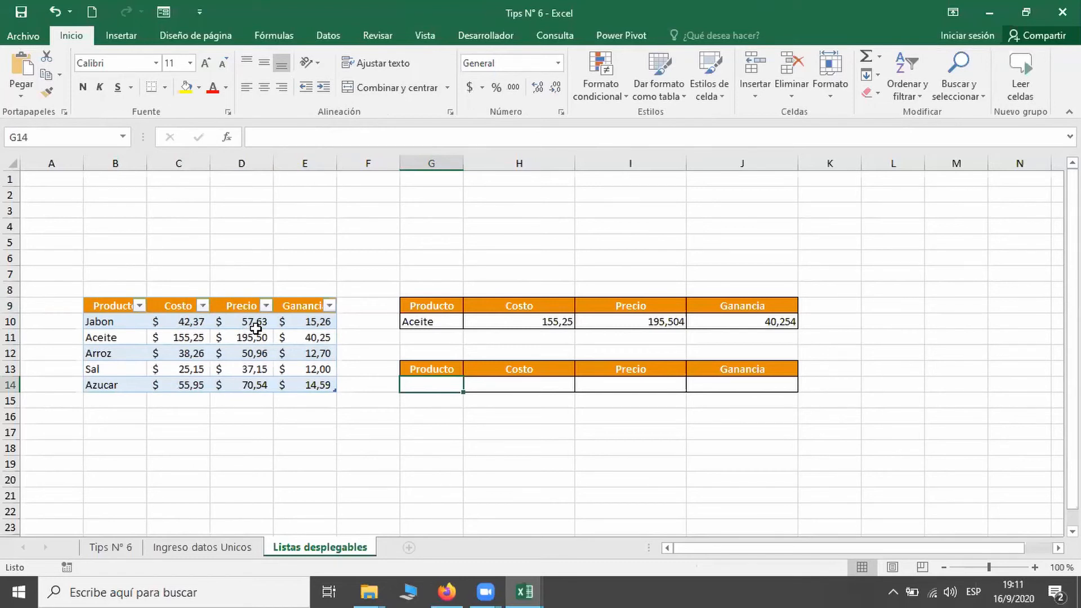
Add list data validation to cell G14 with =$B$9:$B$14 as its source.
left_click(338, 35)
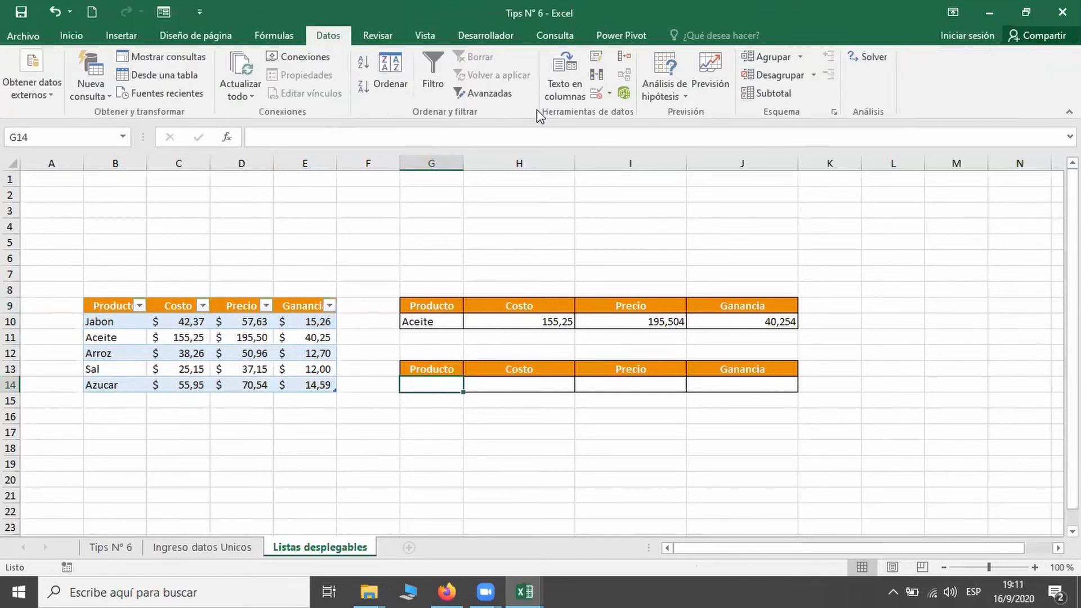
left_click(597, 93)
left_click(412, 260)
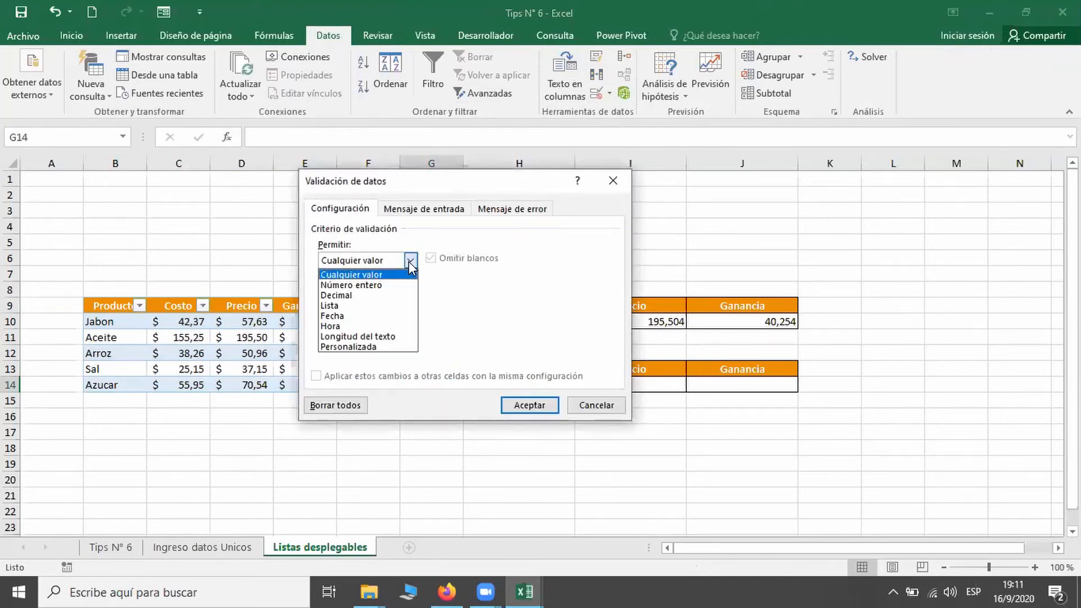
left_click(350, 306)
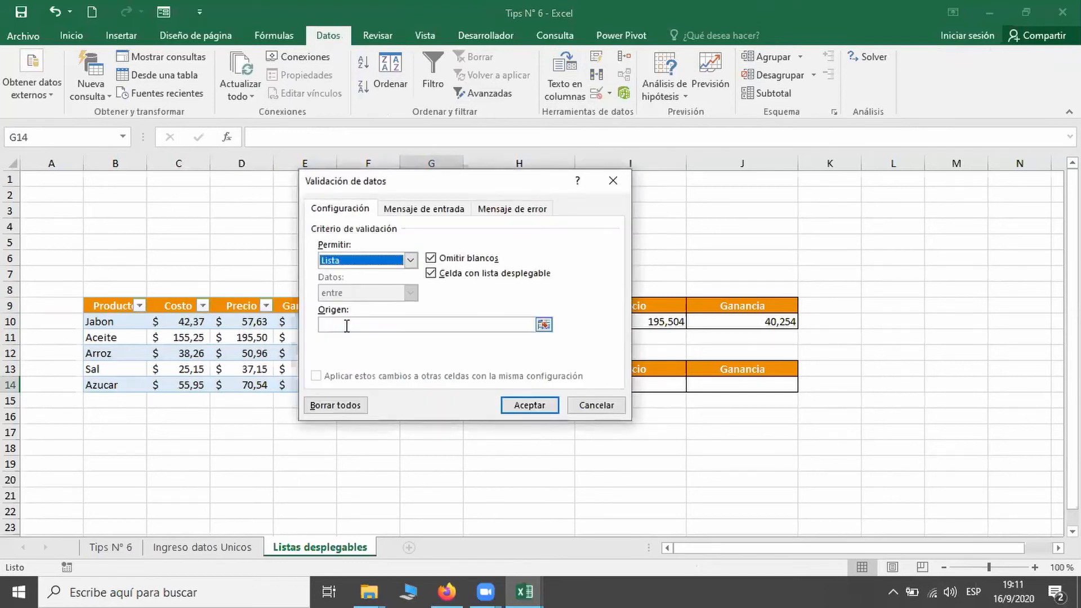
left_click(347, 326)
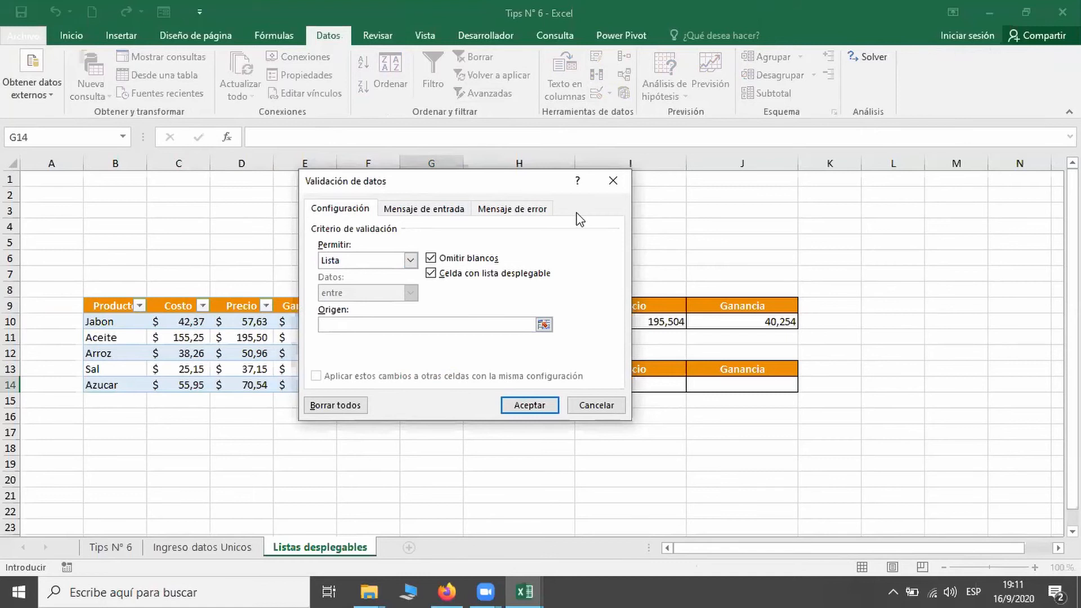
left_click_drag(413, 183, 674, 191)
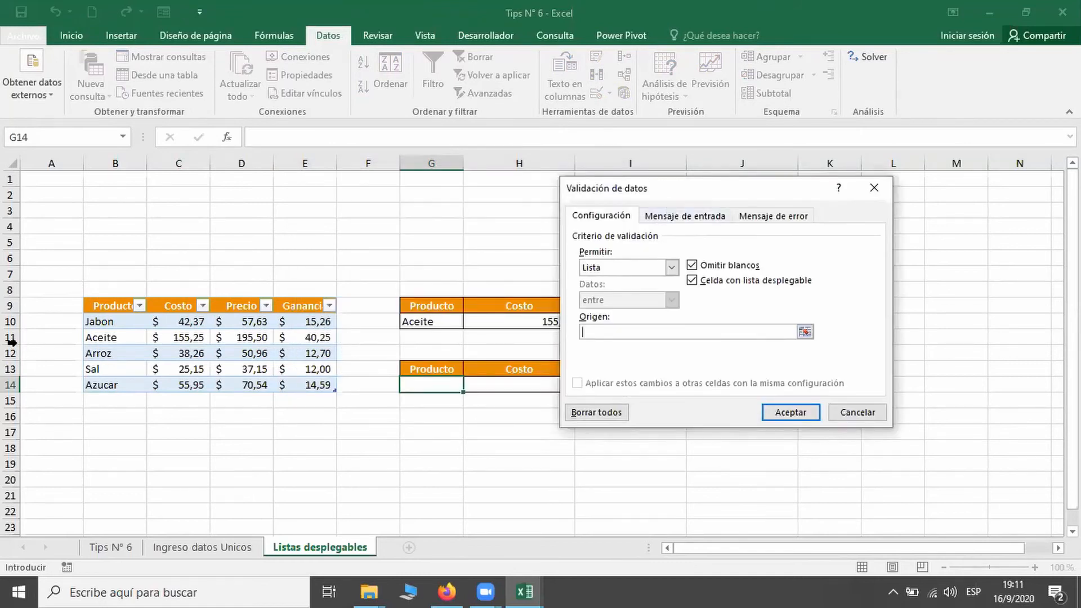
left_click_drag(109, 306, 103, 387)
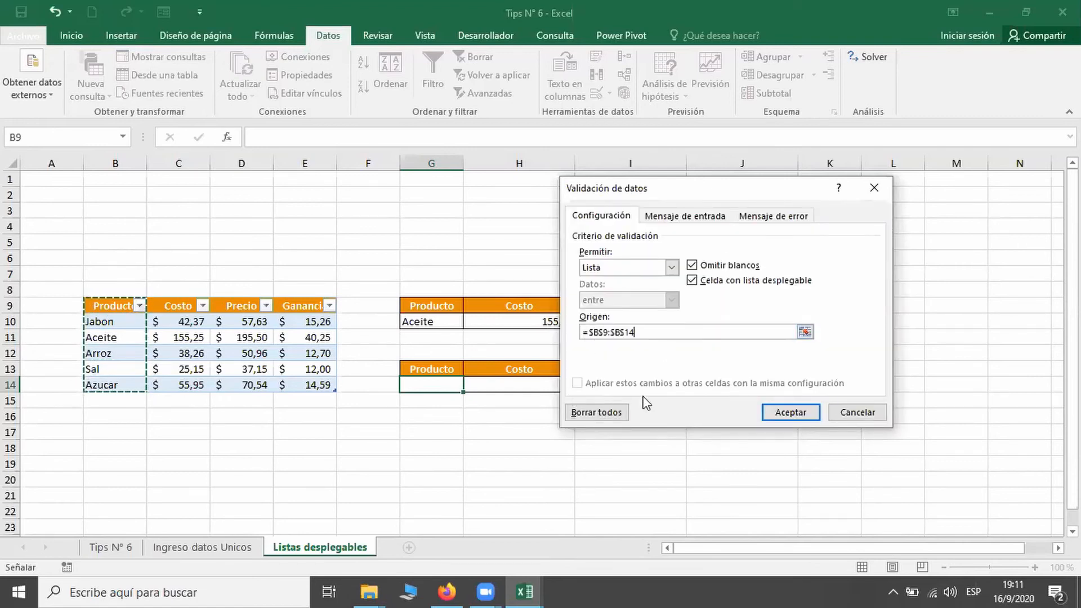
left_click(789, 412)
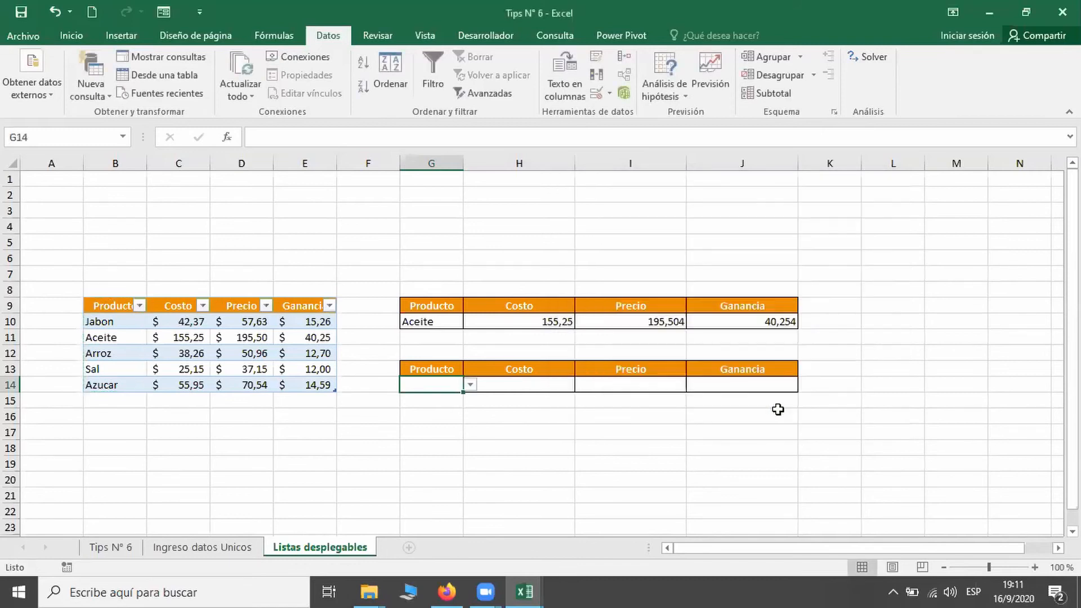
Copy the lookup formulas from H10:J10 into the second lookup table, starting at H14.
left_click_drag(539, 323, 721, 322)
key("ctrl+c")
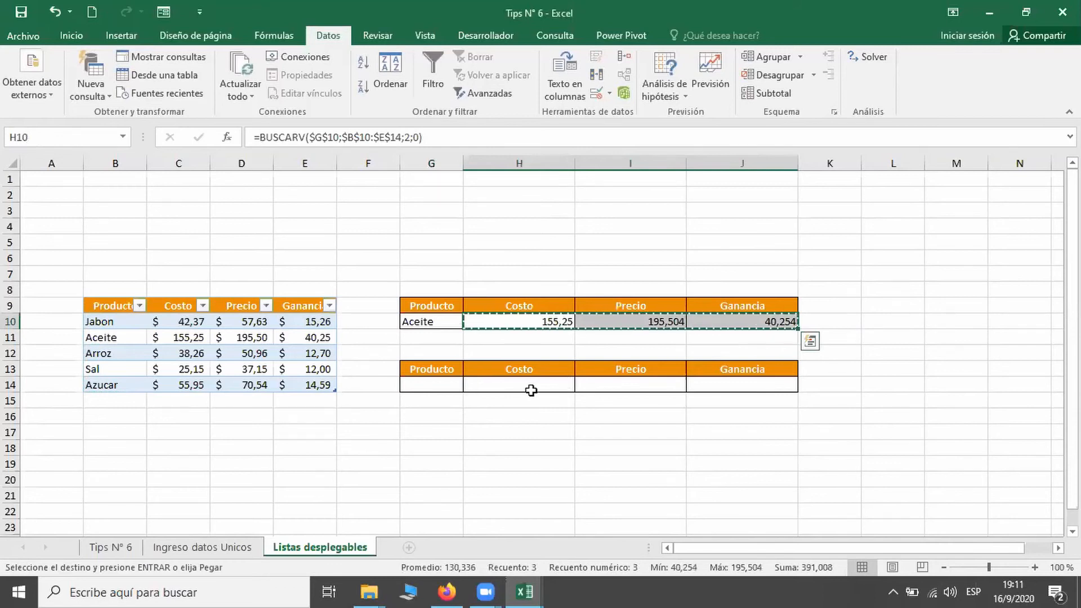
left_click(509, 386)
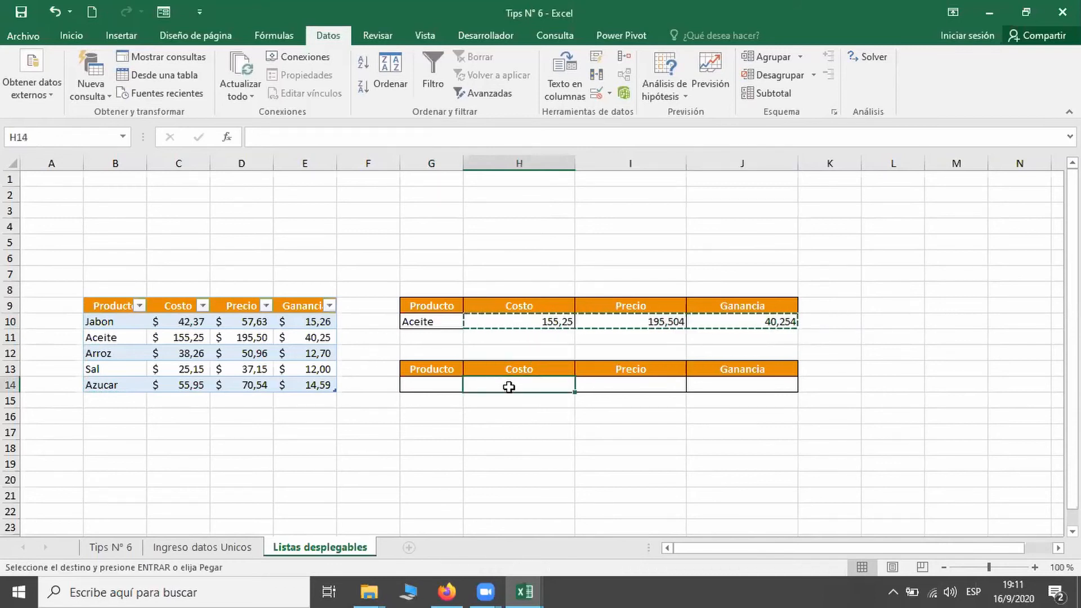
key("ctrl+v")
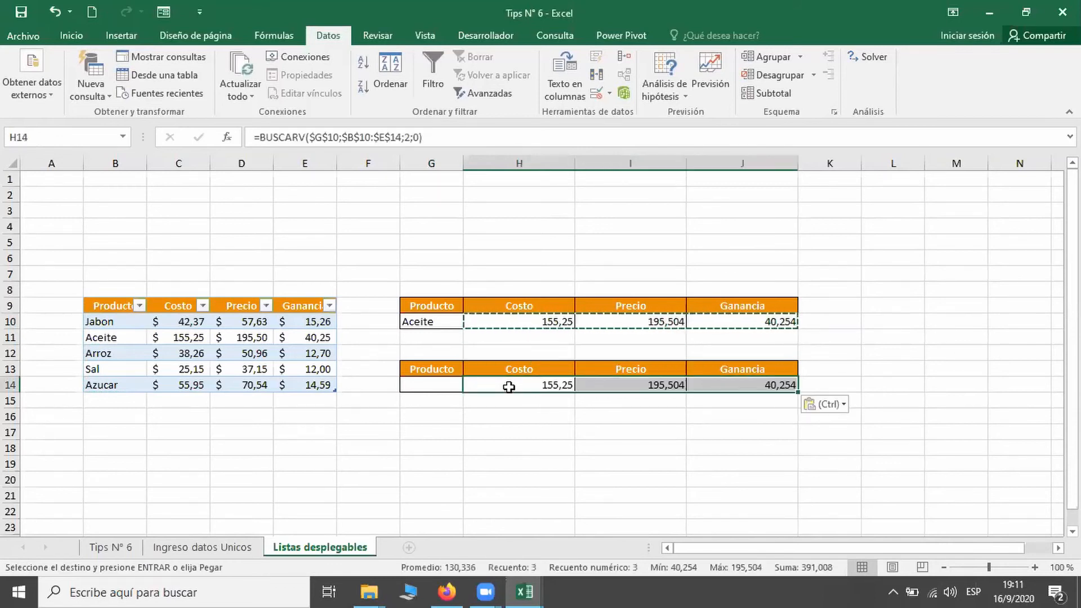
Choose Jabon from the product drop-down list in G14.
left_click(437, 383)
left_click(470, 385)
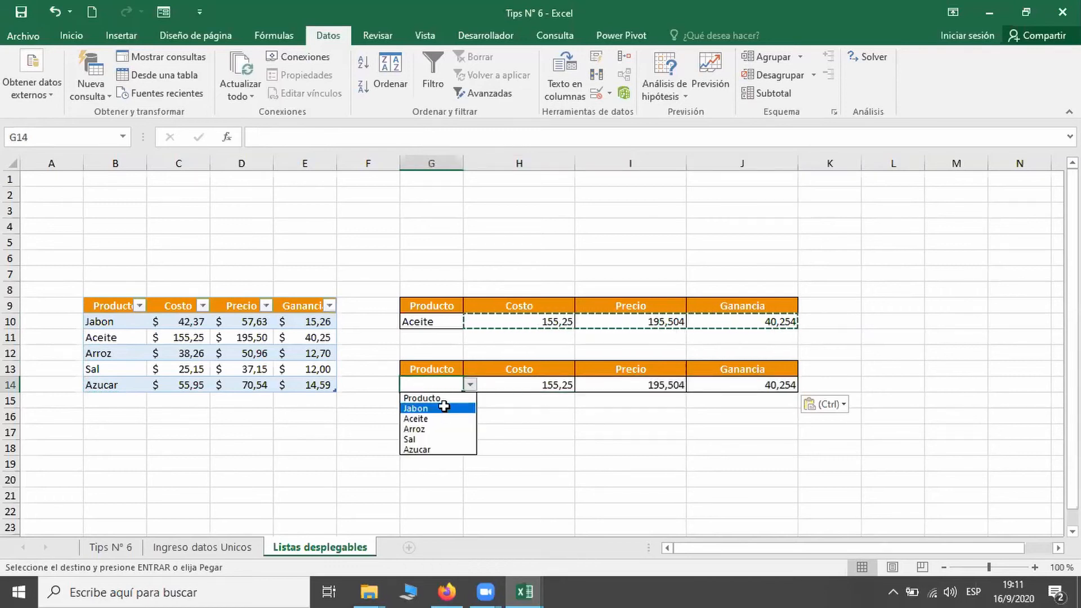
left_click(445, 409)
Change the lookup value of the BUSCARV formula in H14 to G14.
left_click(468, 384)
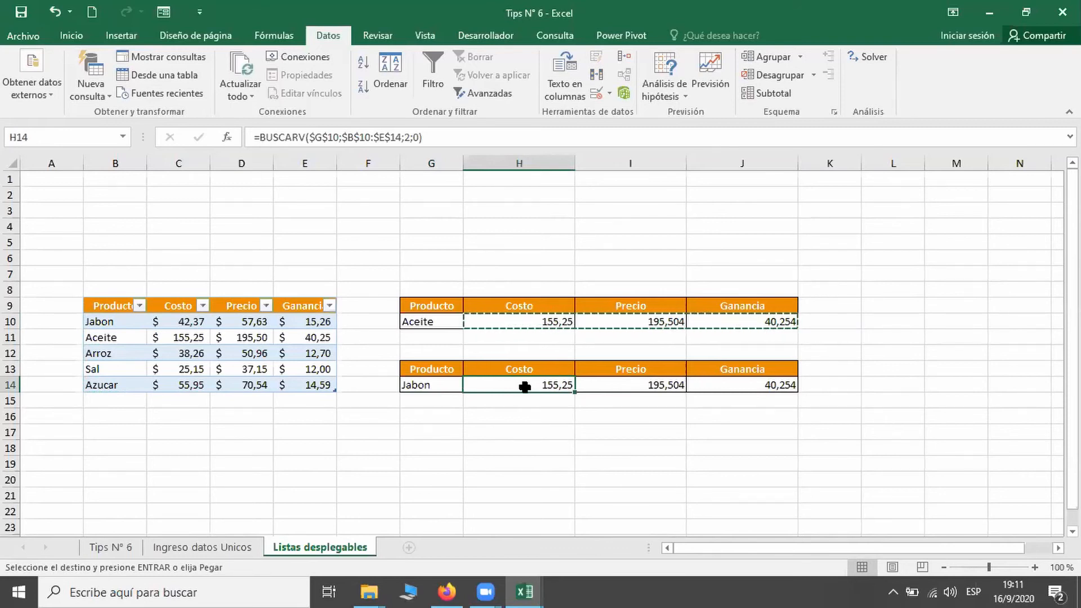
left_click(228, 137)
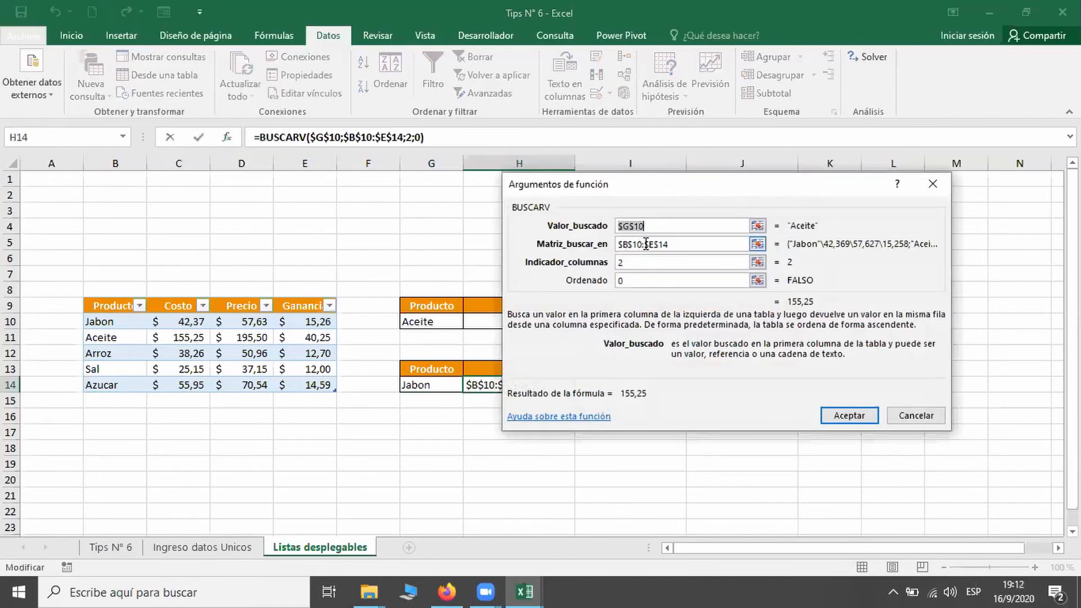
key("Return")
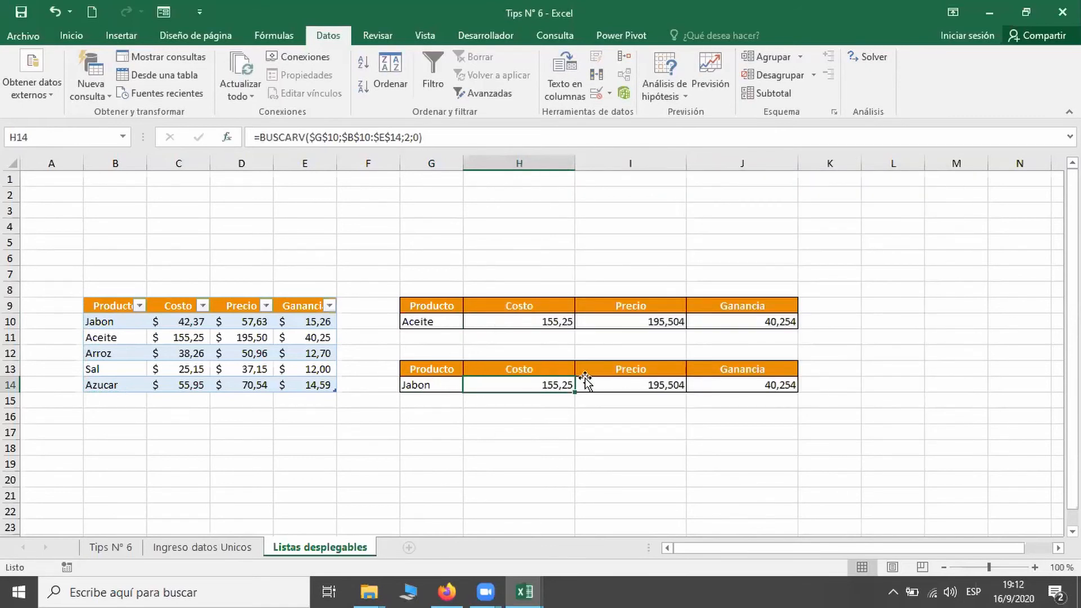
left_click(227, 137)
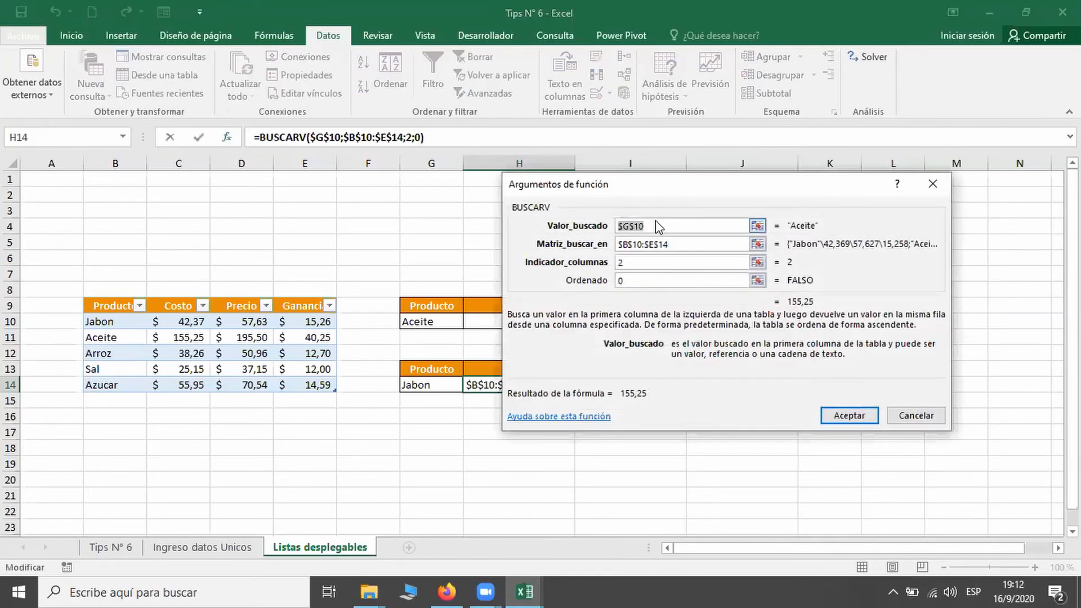
key("Delete")
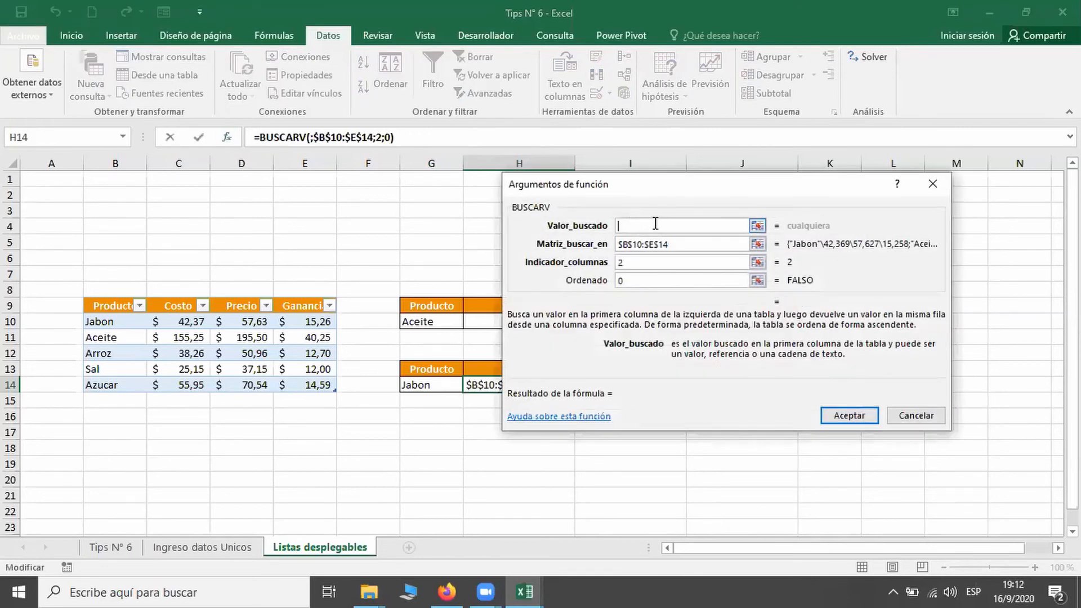
left_click(409, 390)
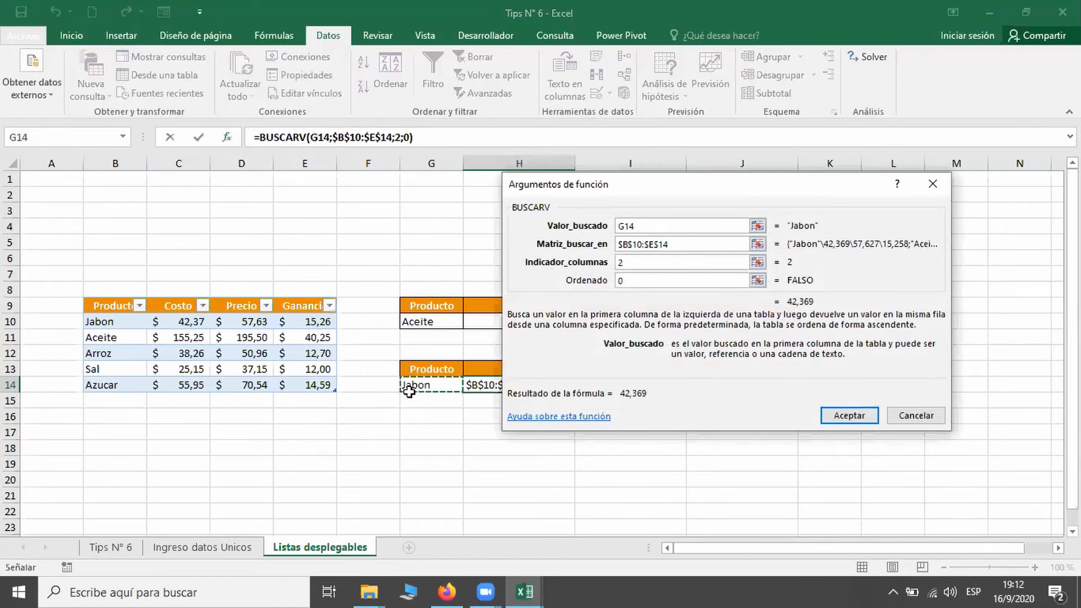
left_click(857, 415)
Change the lookup value of the BUSCARV formula in I14 to G14.
left_click(650, 384)
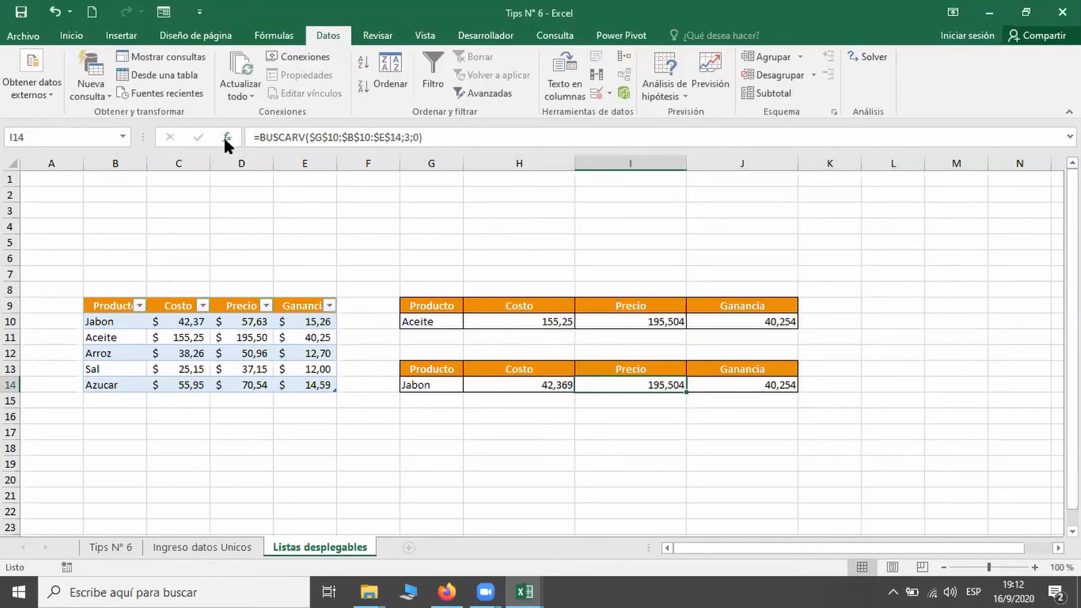
left_click(226, 139)
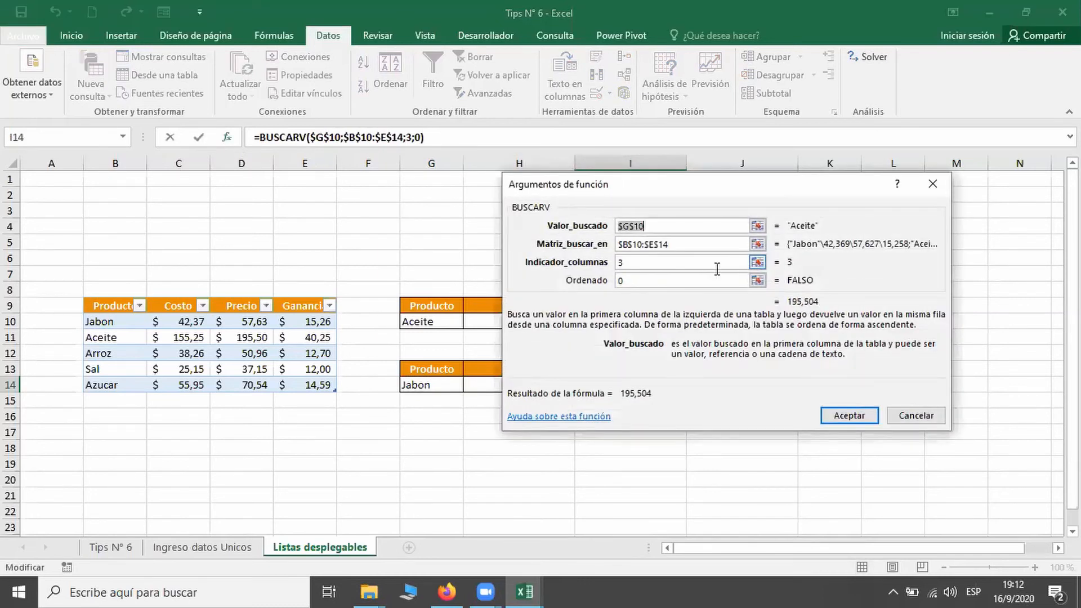
key("BackSpace")
left_click(423, 386)
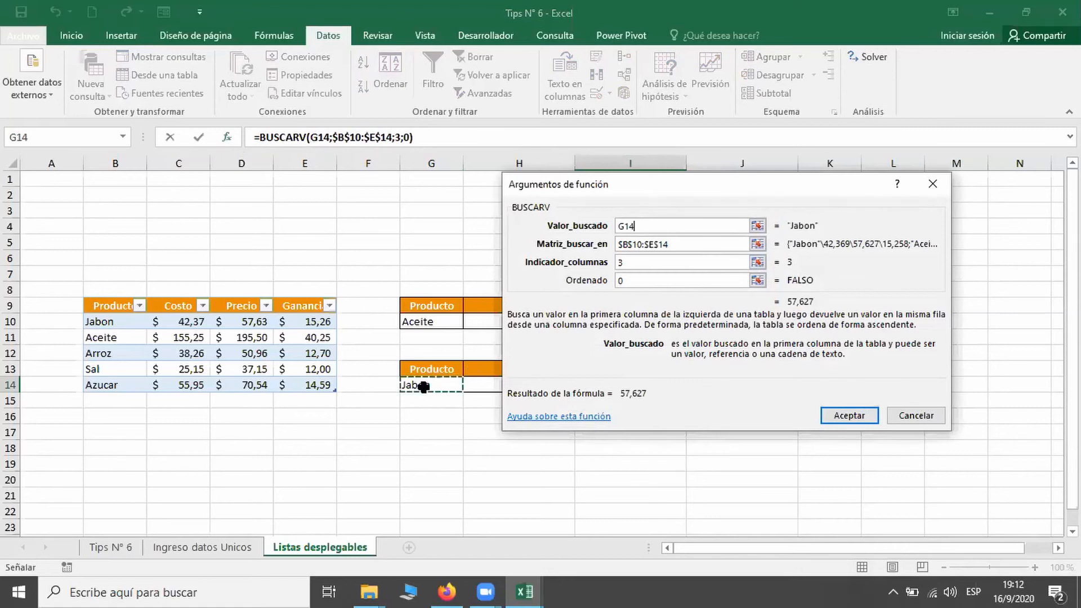
key("Return")
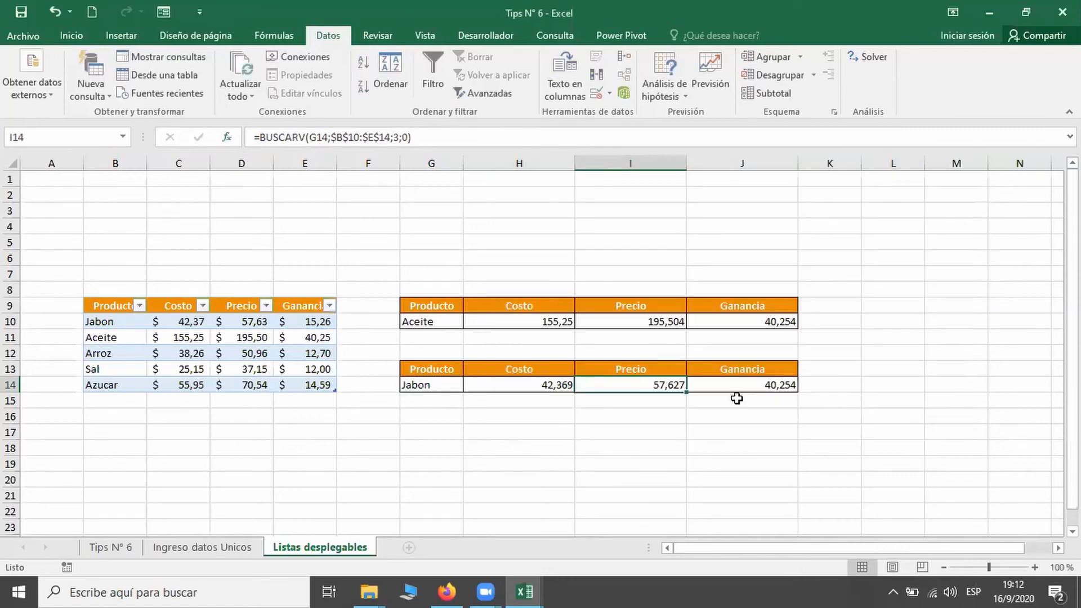
Change the lookup value of the BUSCARV formula in J14 to G14.
left_click(734, 385)
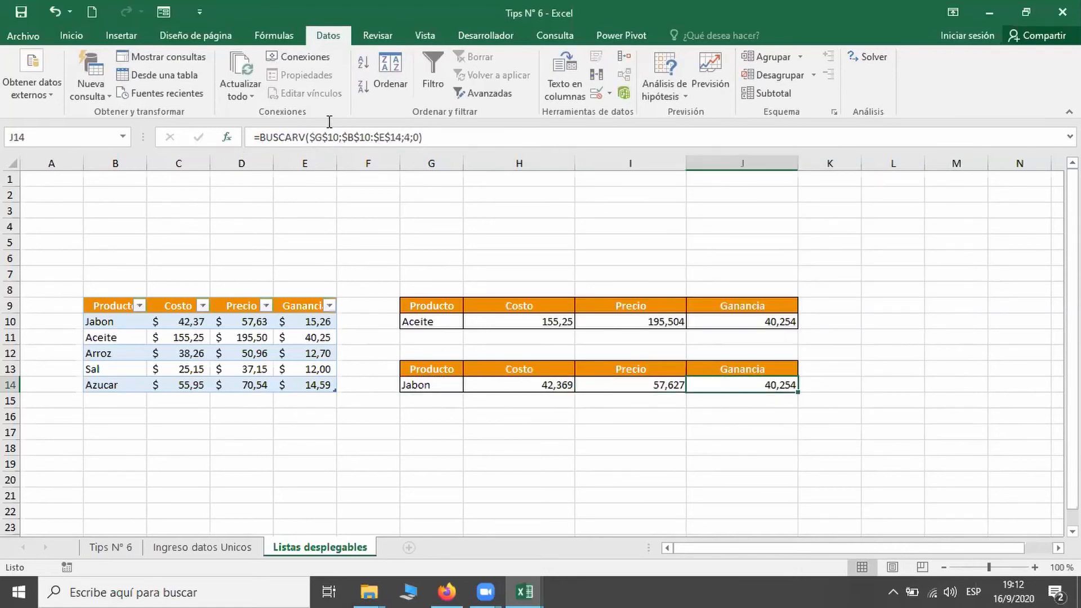
left_click(225, 135)
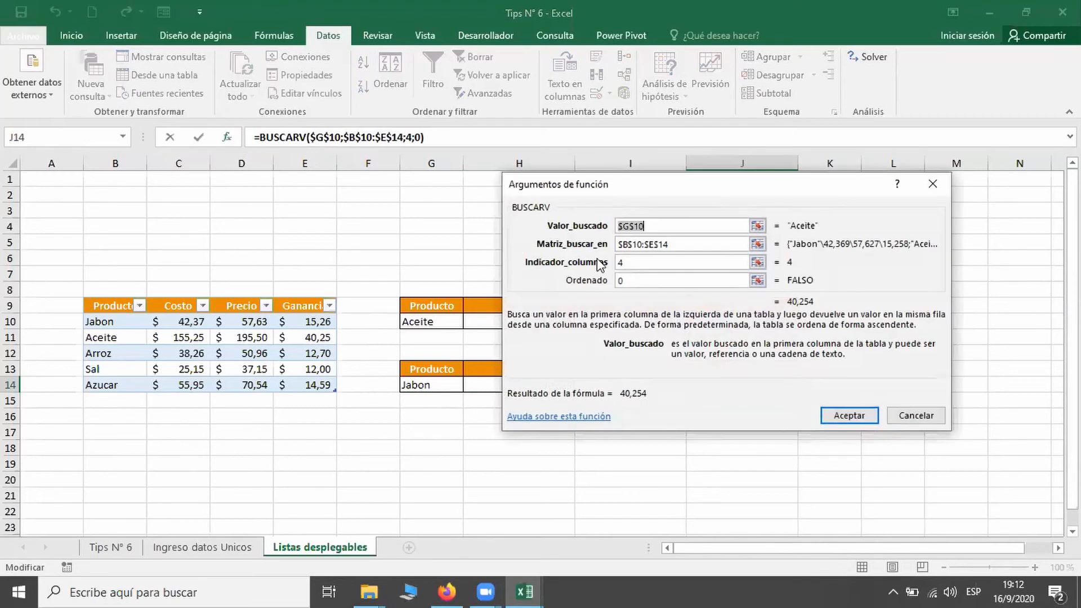
key("Delete")
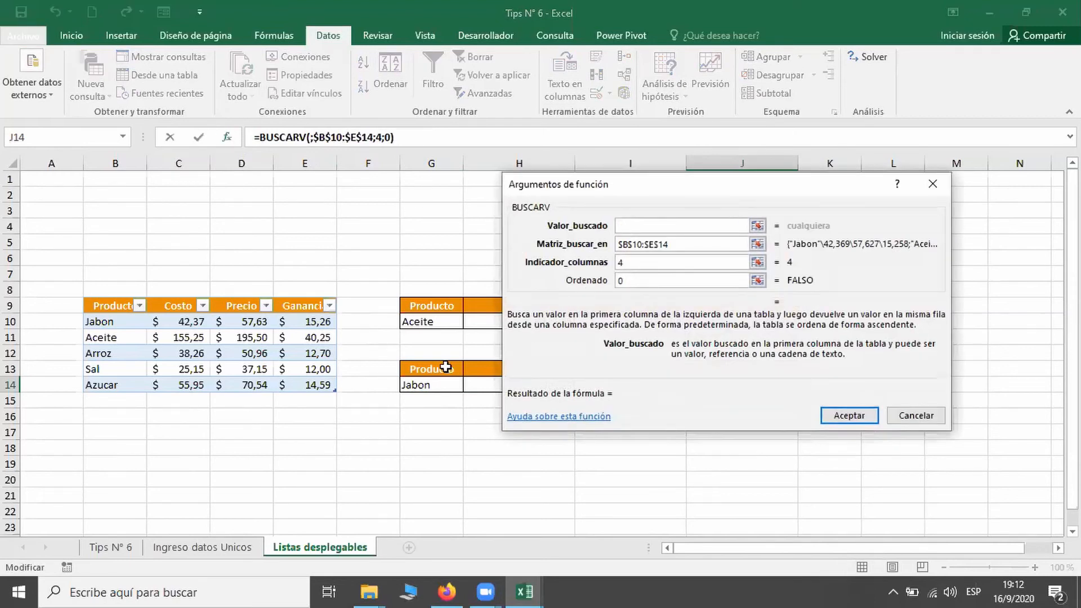
left_click(445, 385)
left_click(851, 415)
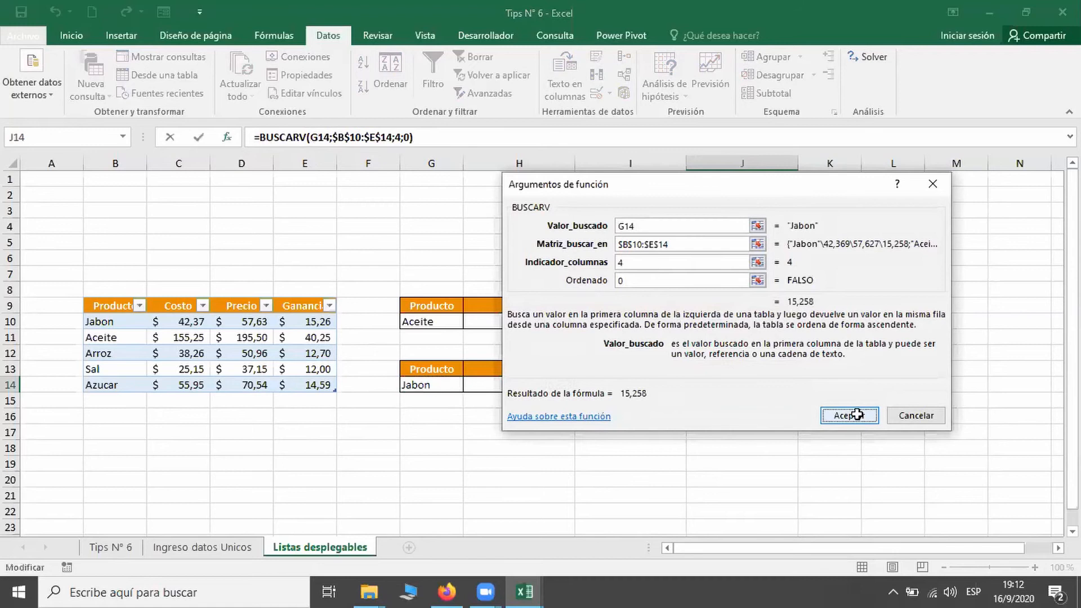
Choose Jabon from the product drop-down list in G10.
left_click(447, 320)
left_click(475, 321)
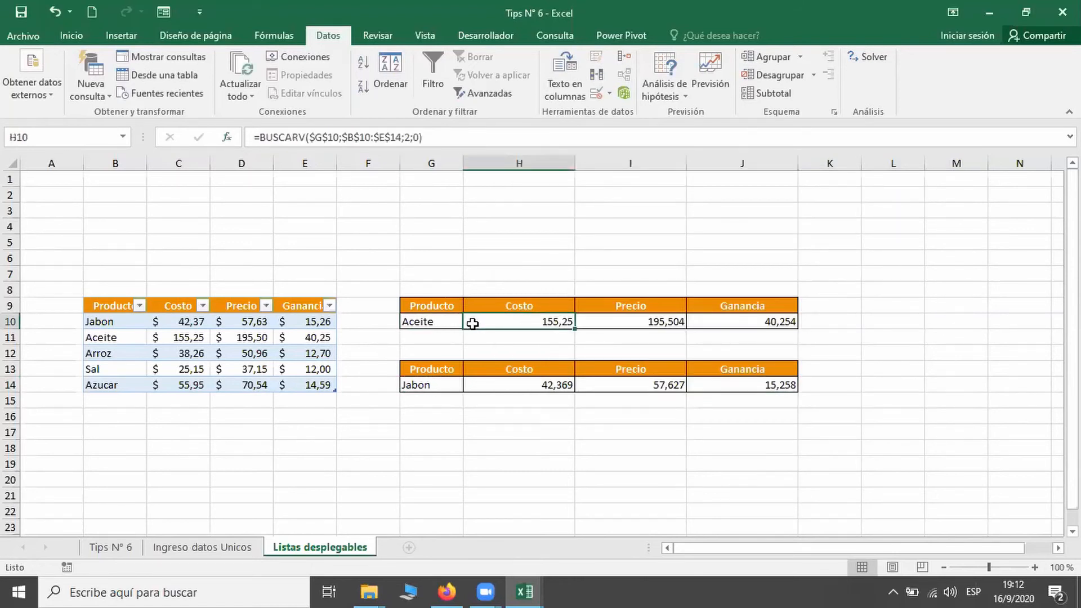
left_click(449, 321)
left_click(470, 321)
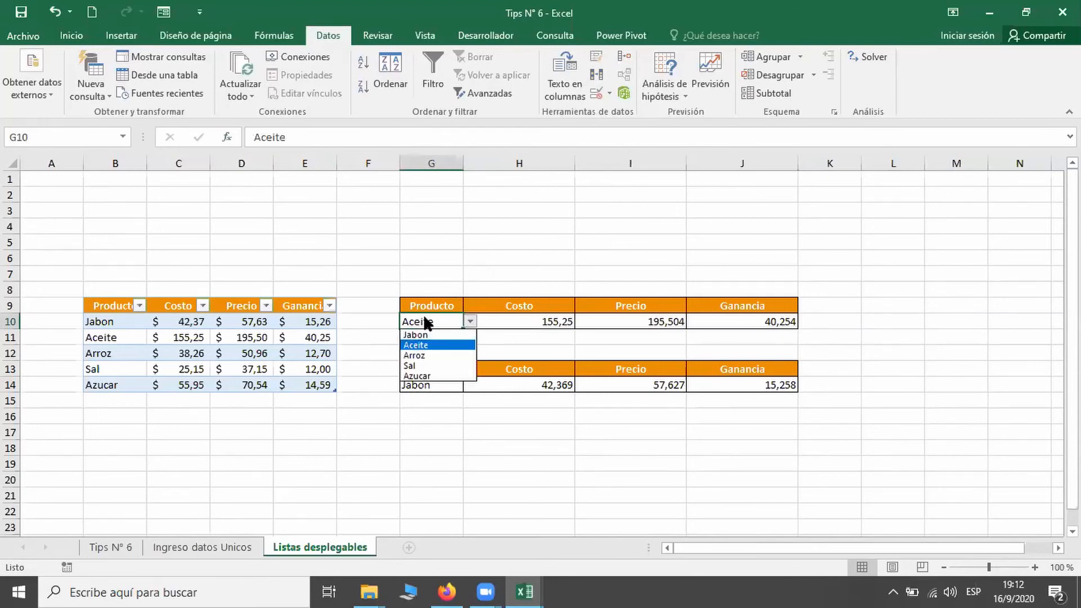
left_click(426, 336)
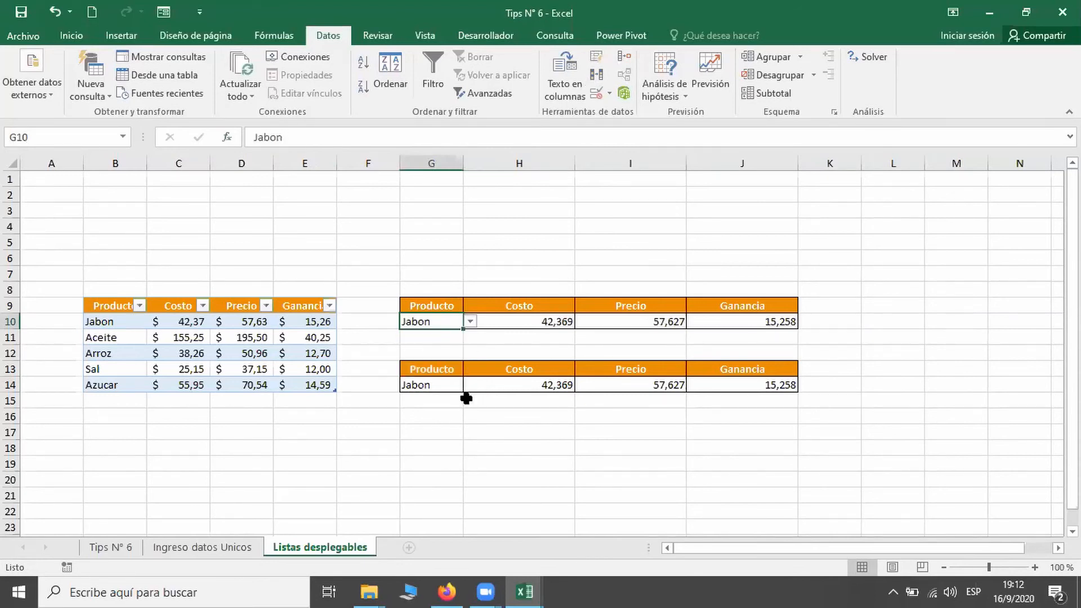
Examine the options offered by the product drop-down list in G14.
key("Down")
key("Down")
key("Down")
key("Down")
left_click(471, 386)
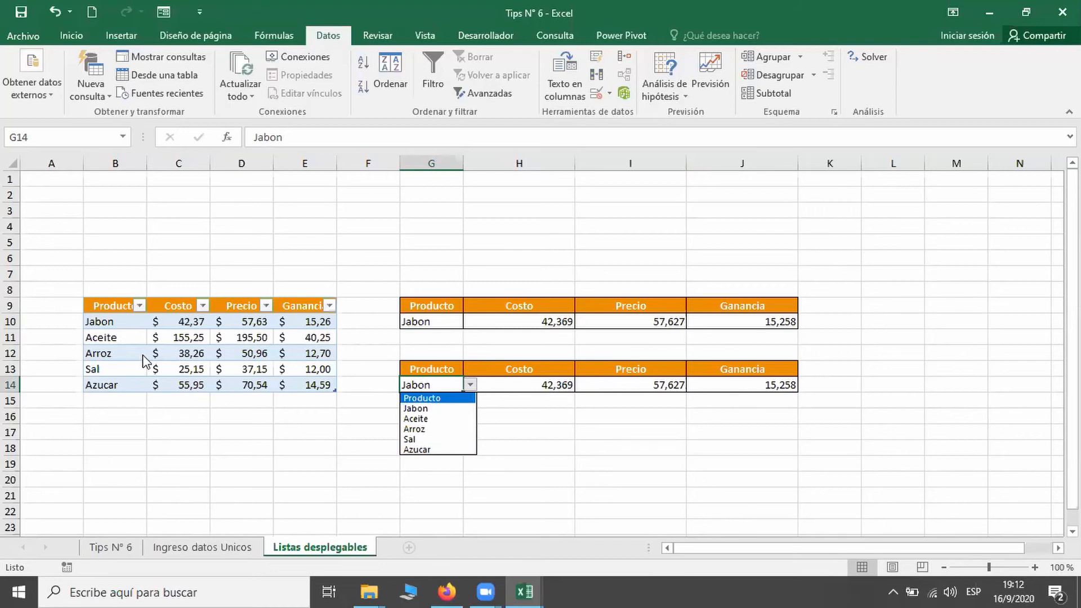
left_click(134, 394)
Add the product sal gruesa in row 15 of the source table with Costo 30, Precio 25 and Ganancia 14.
left_click(135, 401)
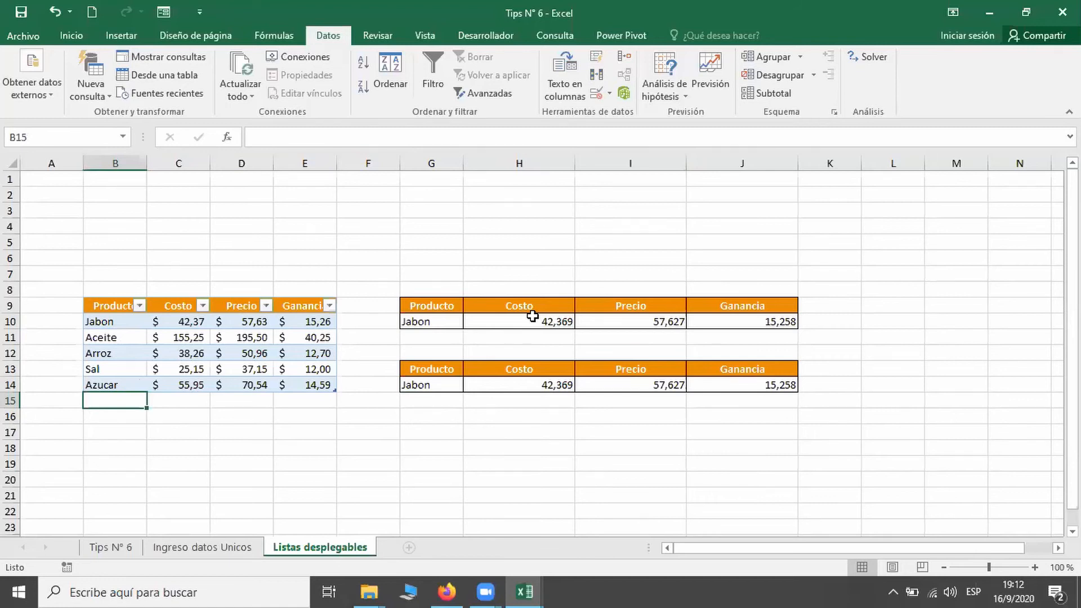
type("sal")
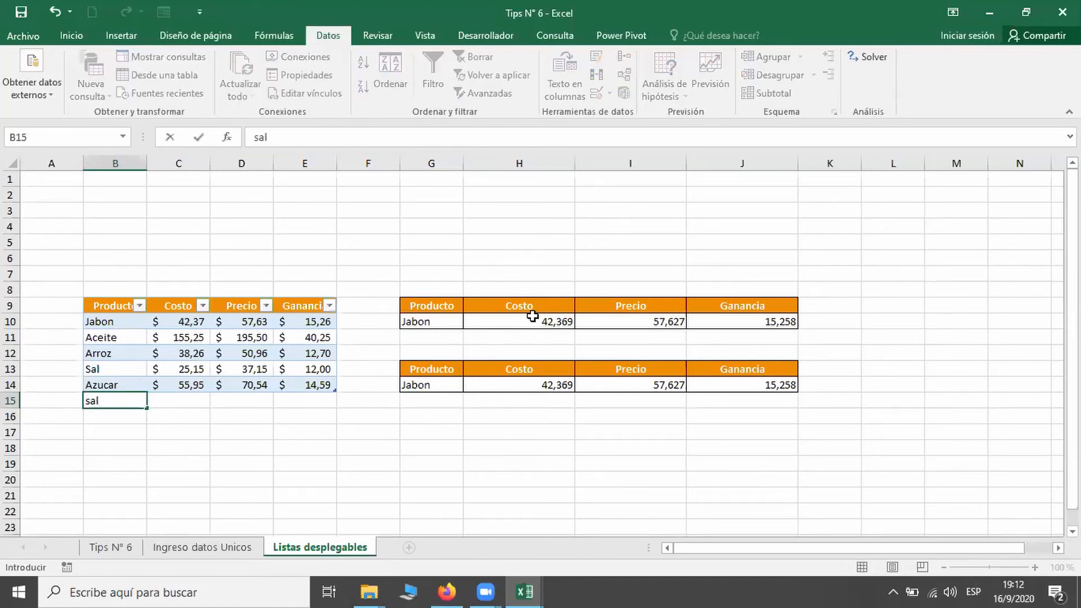
type(" gruesa")
key("Tab")
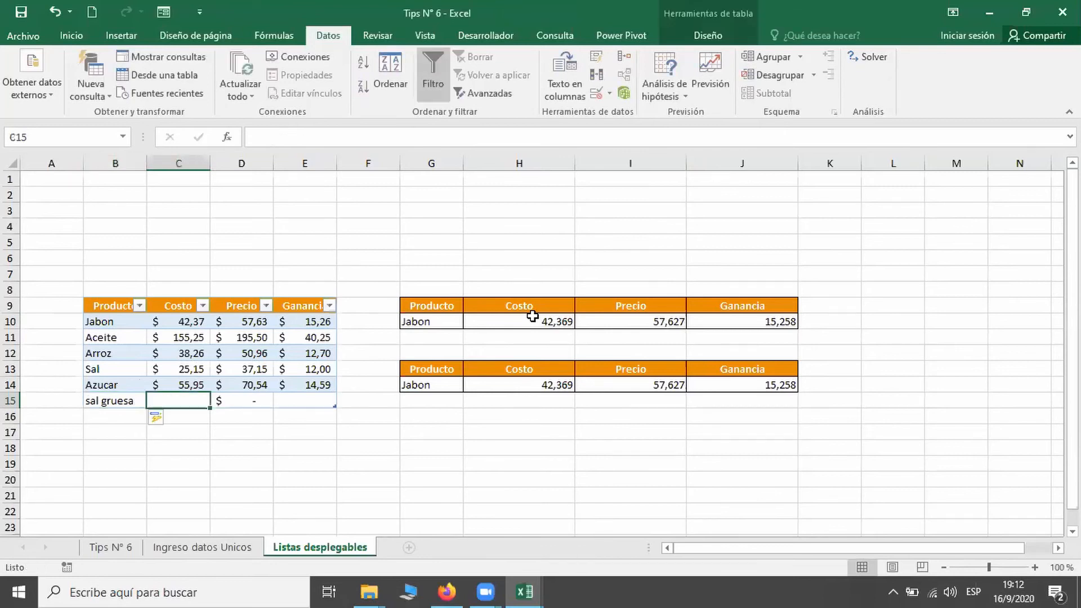
type("30")
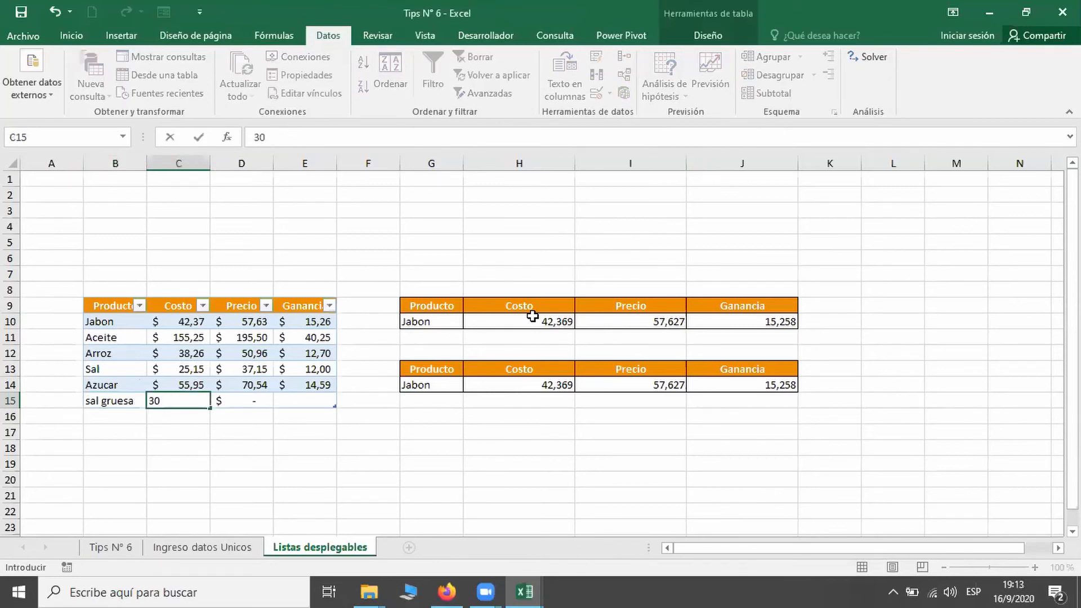
key("Tab")
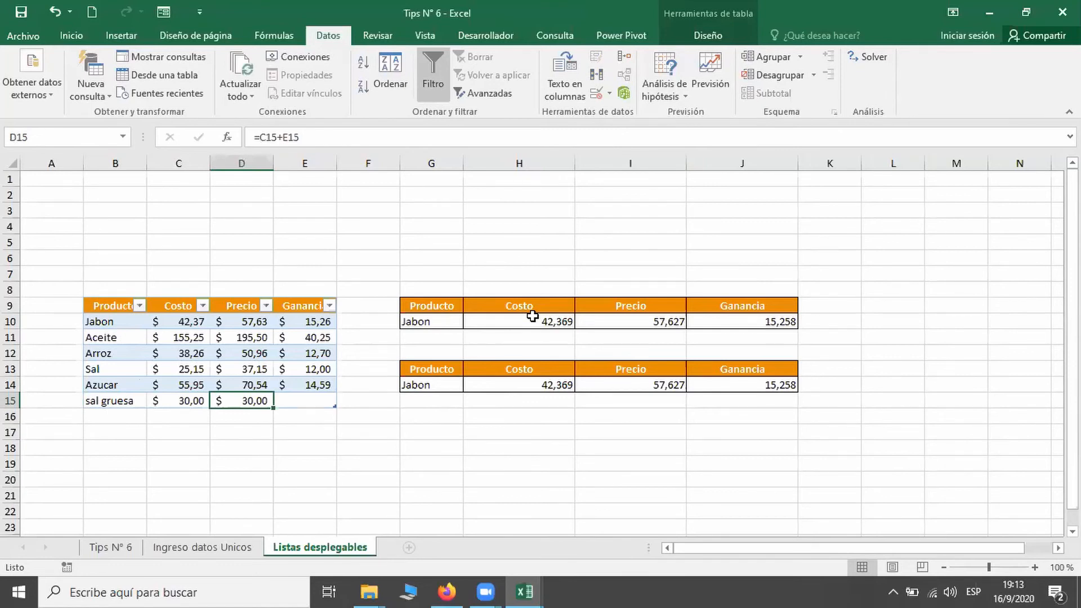
type("25")
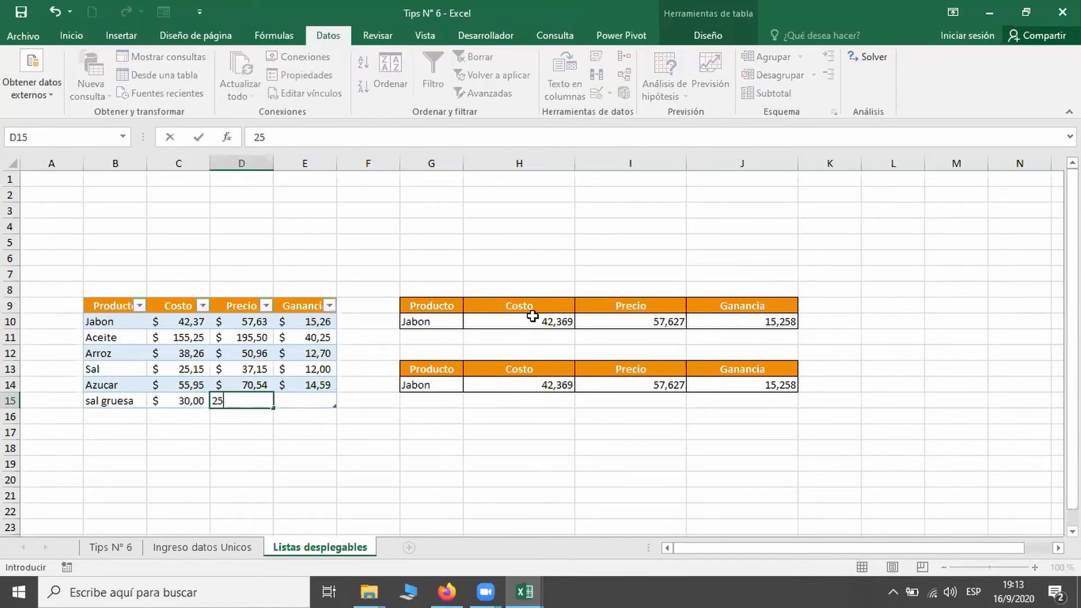
key("Tab")
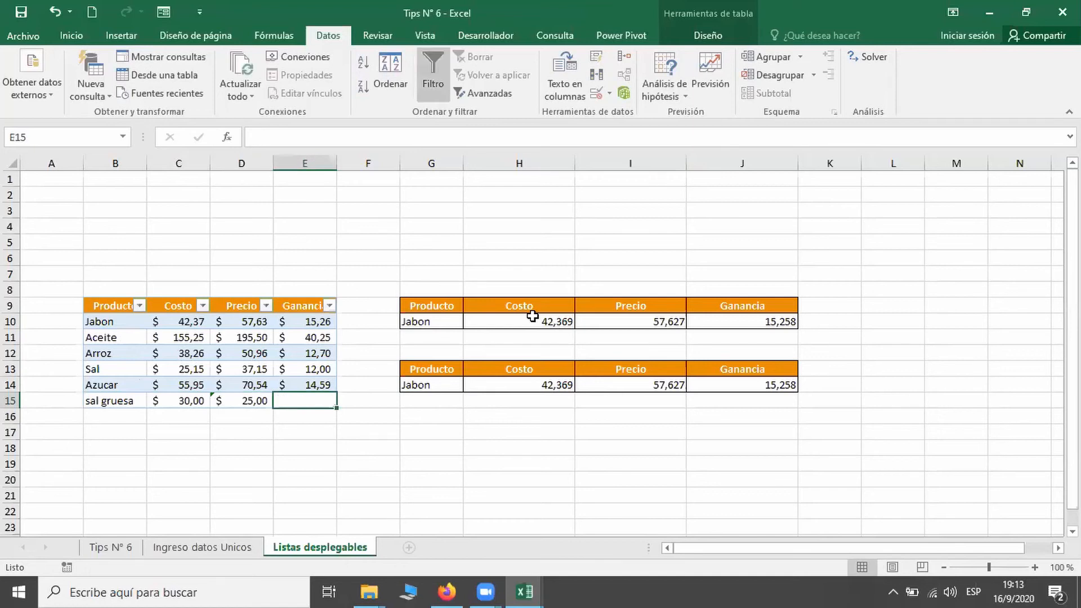
type("14")
key("Return")
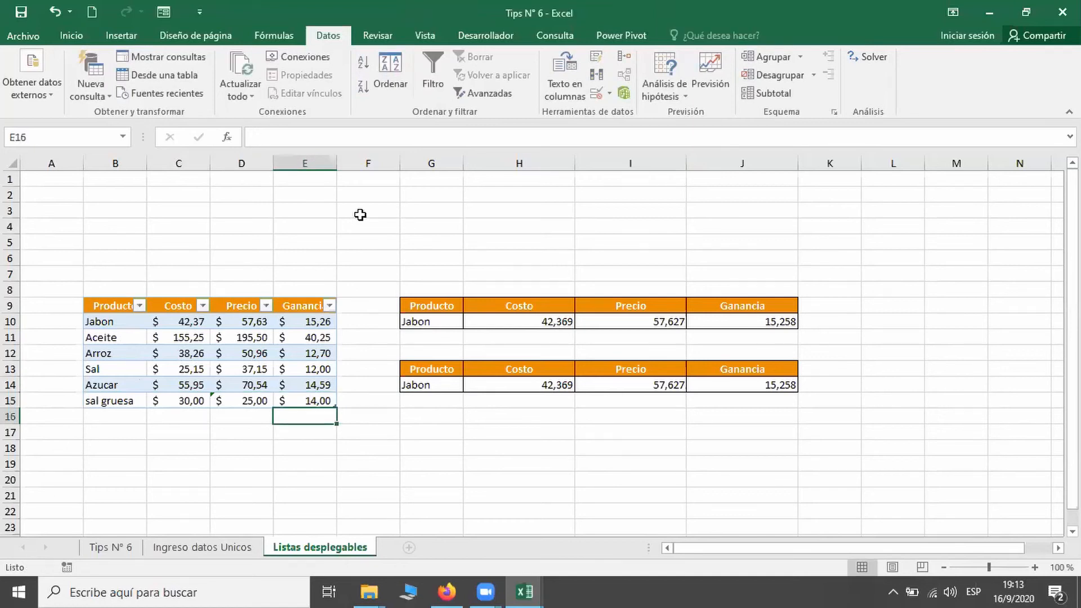
Choose sal gruesa from the product drop-down list in G14.
left_click(428, 384)
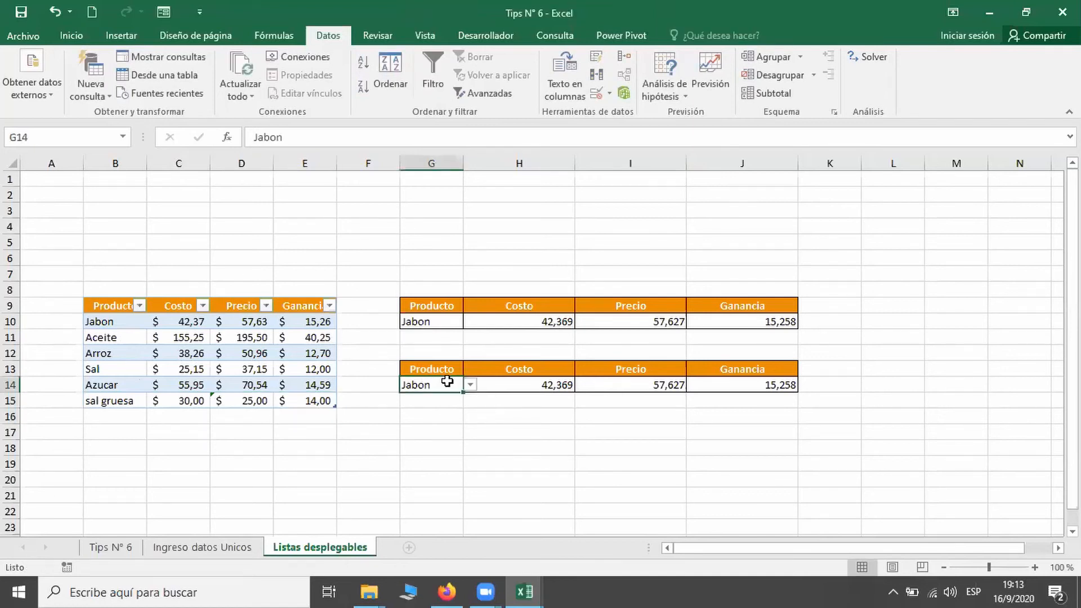
left_click(471, 386)
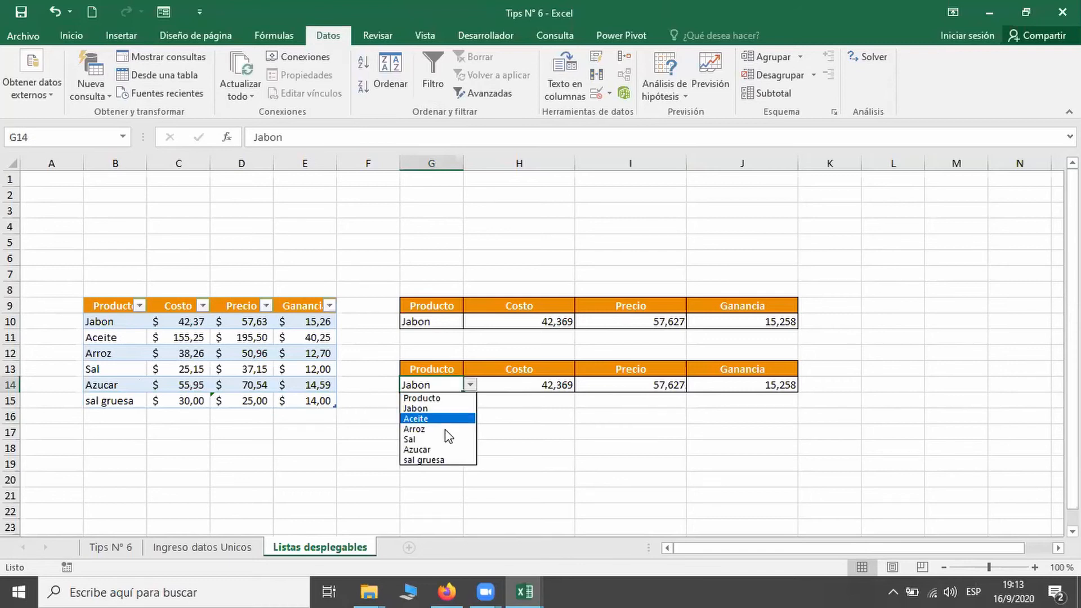
left_click(438, 460)
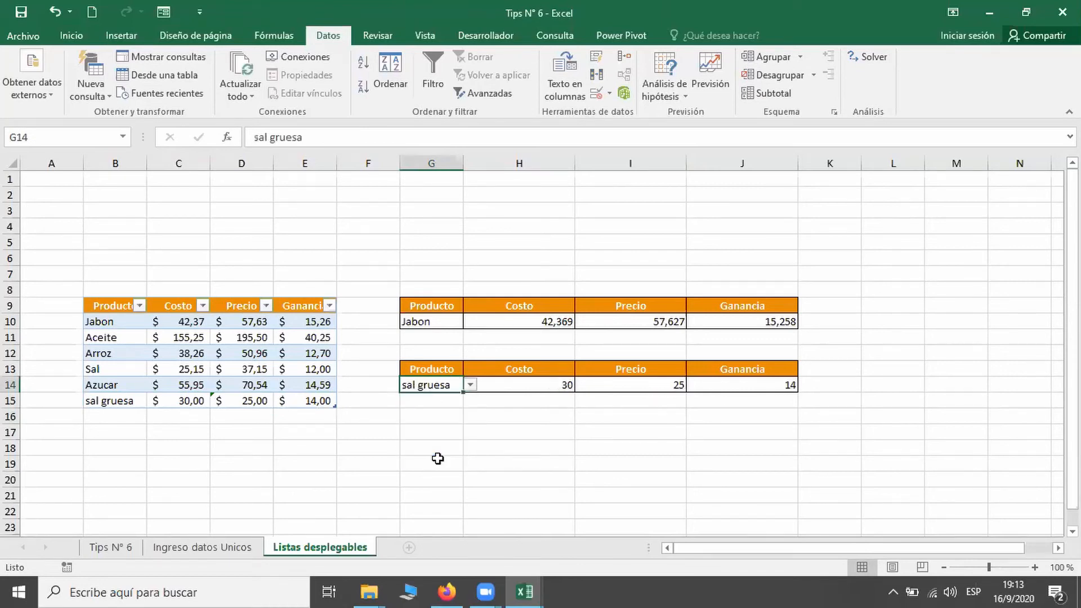
Add the product yerba in row 16 of the source table with Costo 10, Precio 25 and Ganancia 36.
left_click(105, 416)
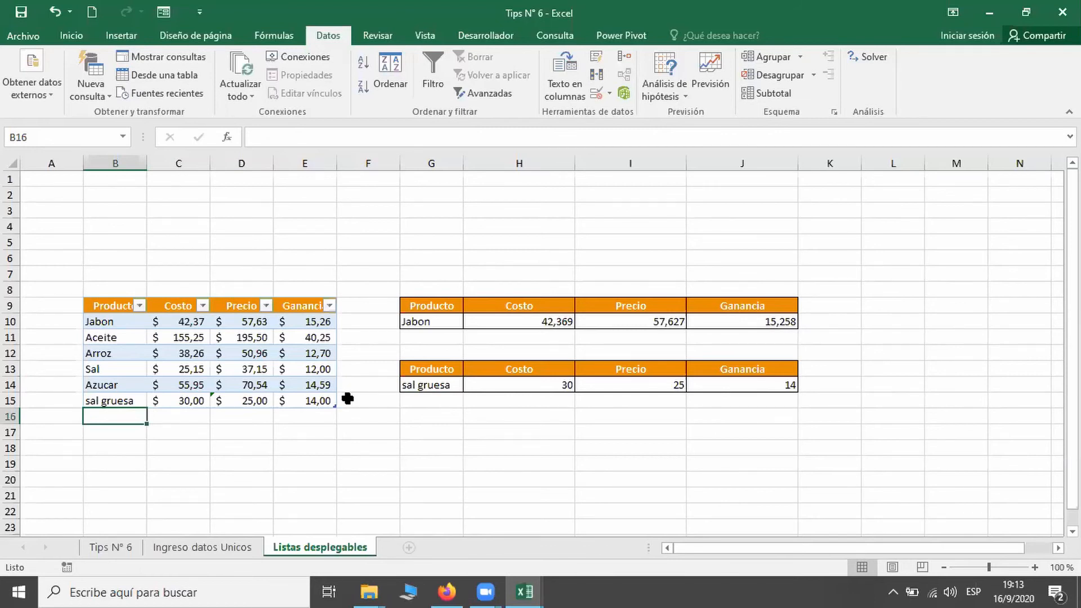
type("yerba")
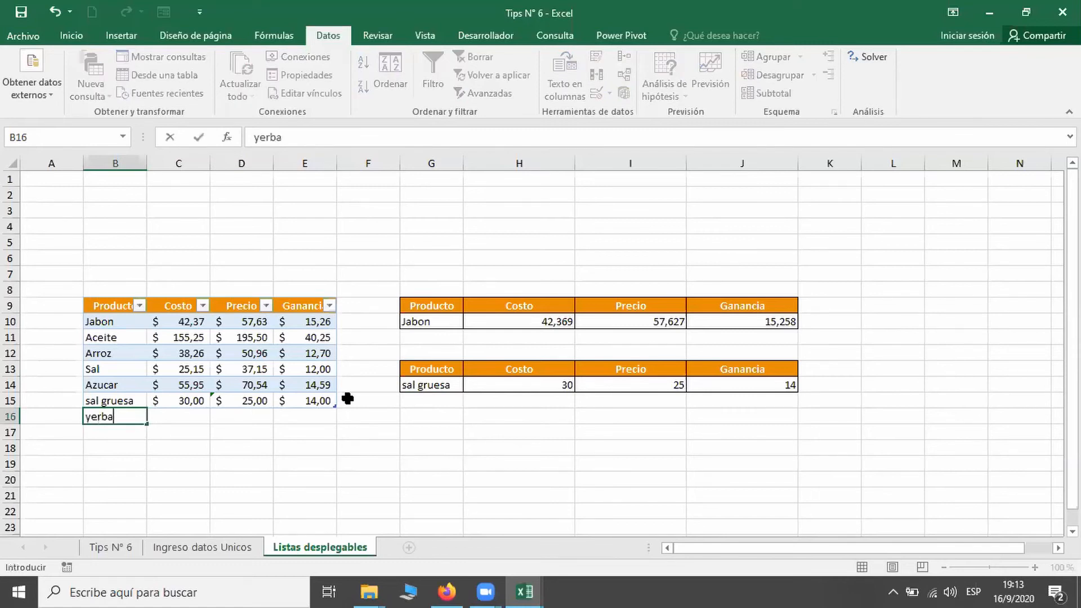
key("Return")
left_click(184, 415)
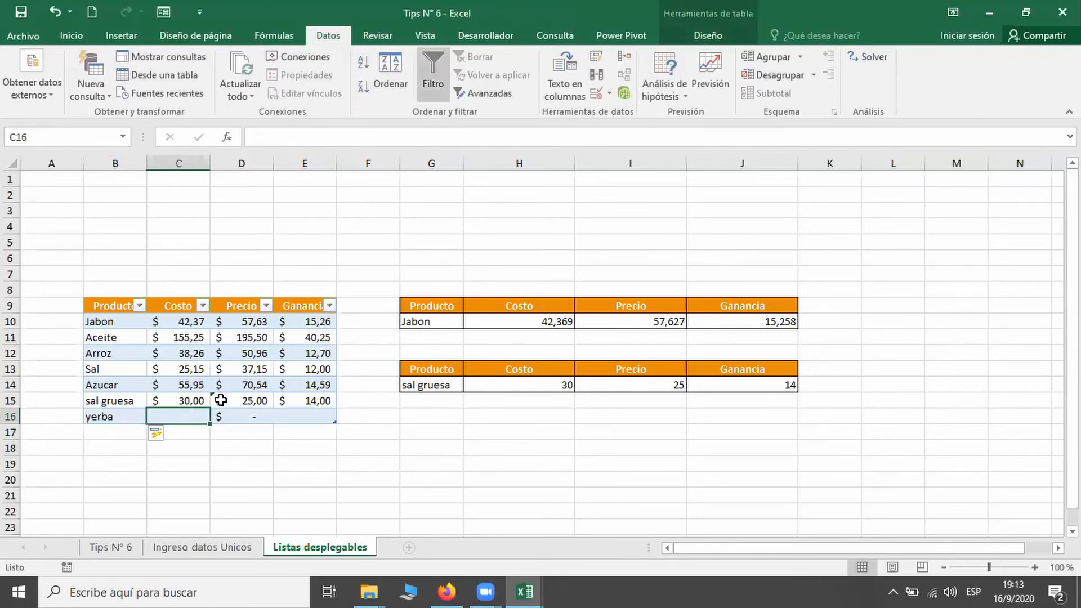
type("10")
key("Tab")
type("2")
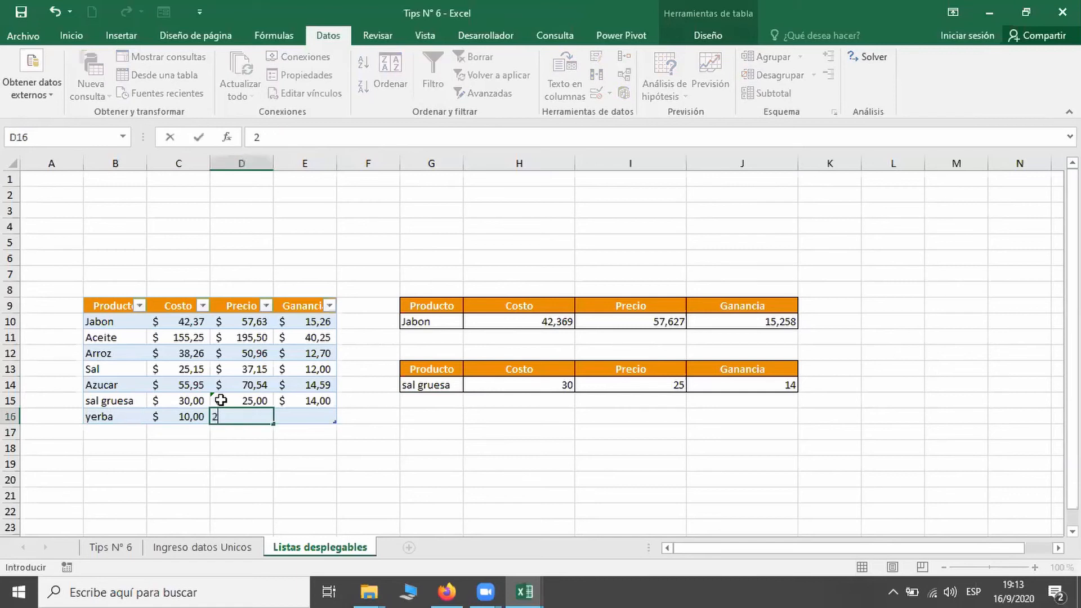
type("5")
key("Right")
key("Right")
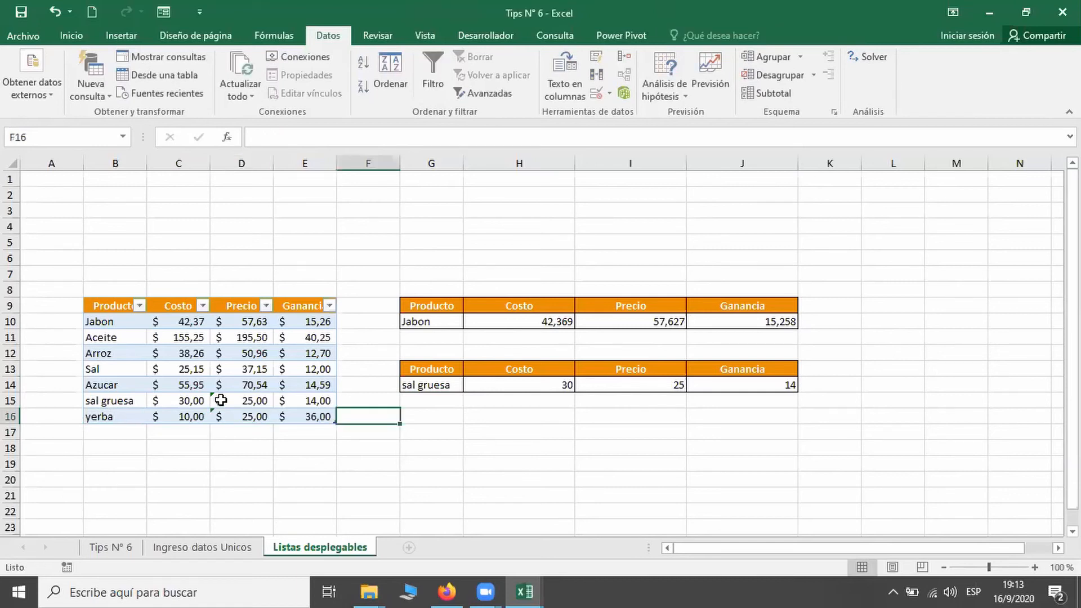
Check the product drop-down list in G14 for the yerba entry, keeping the current selection.
left_click(443, 386)
left_click(470, 385)
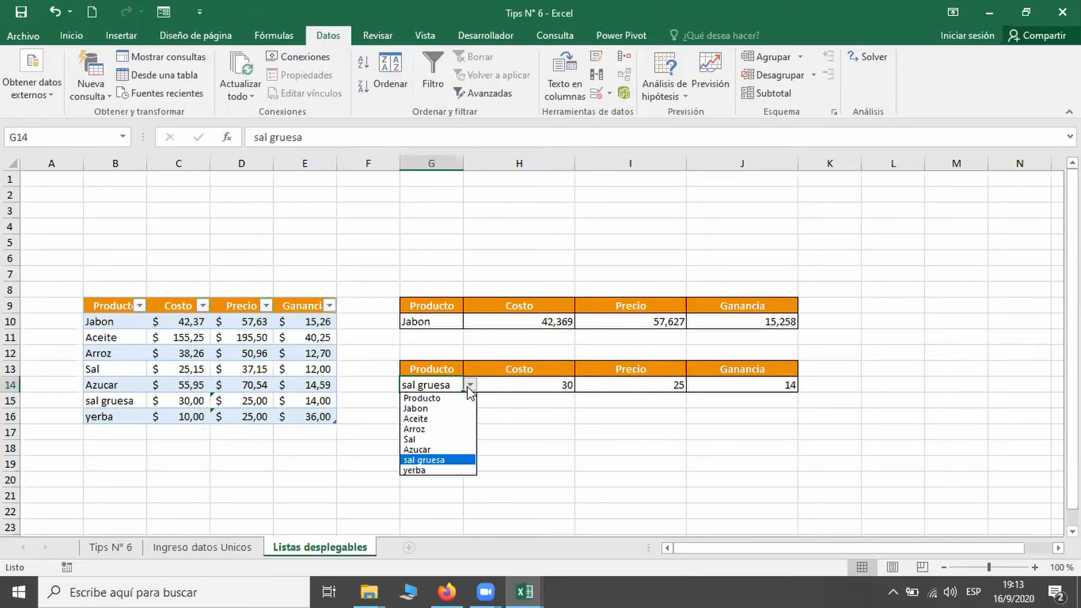
key("Escape")
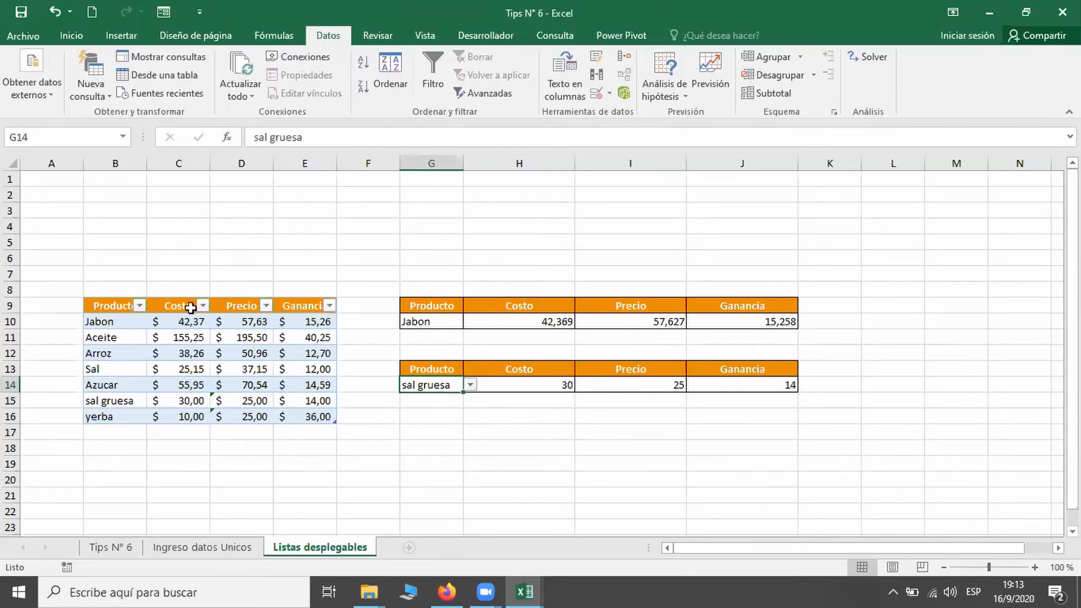
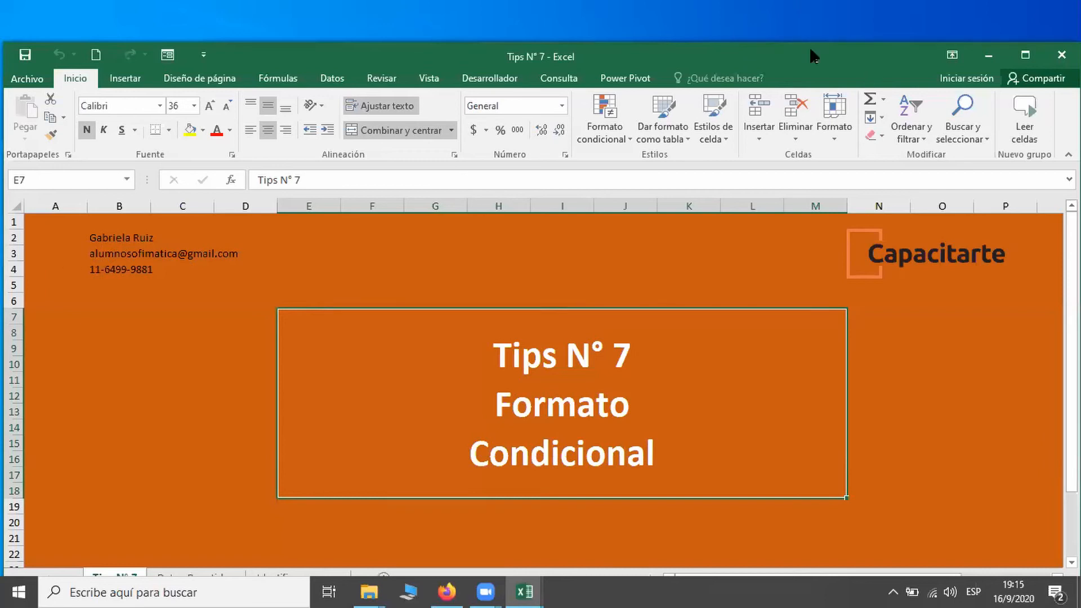
Maximize the Tips N° 7 workbook window and go to the Datos Repetidos sheet.
left_click_drag(769, 46, 774, 17)
left_click(1033, 25)
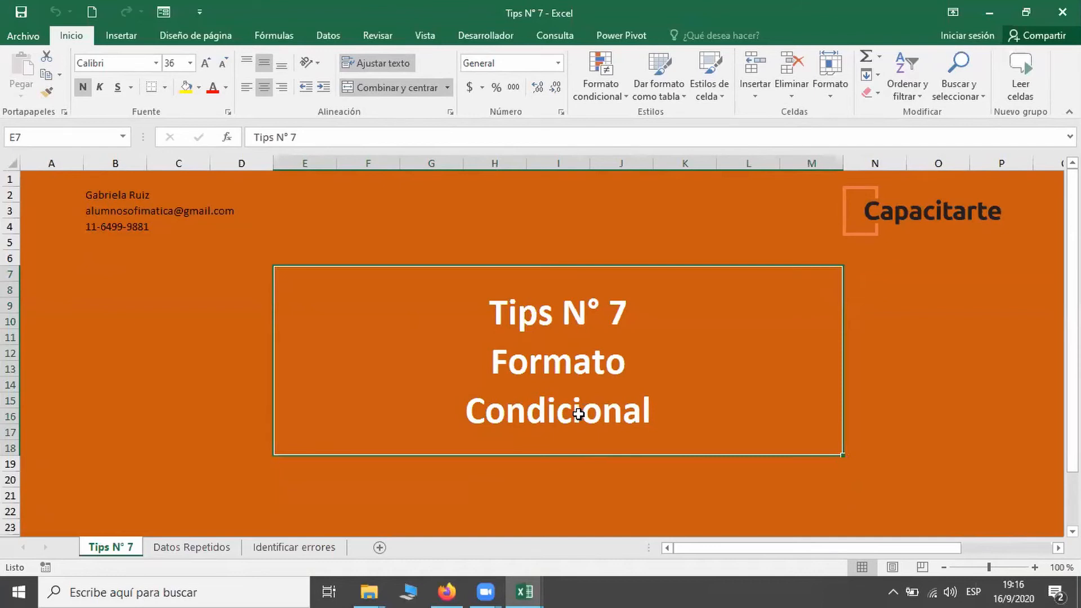
left_click(222, 549)
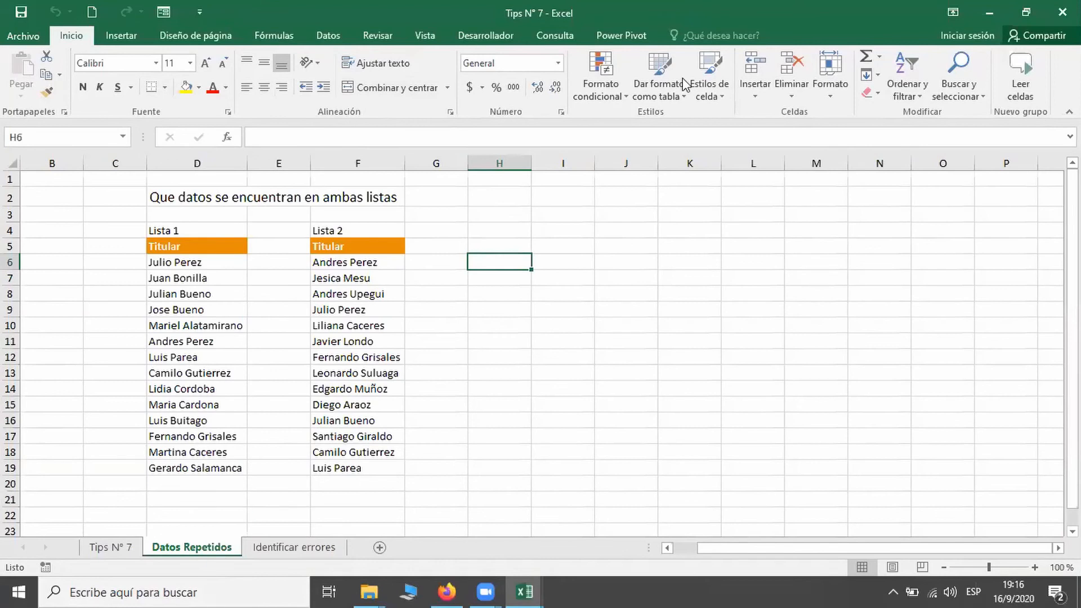
Examine the available conditional formatting rule types and the Titular entries of Lista 1 and Lista 2.
left_click(602, 90)
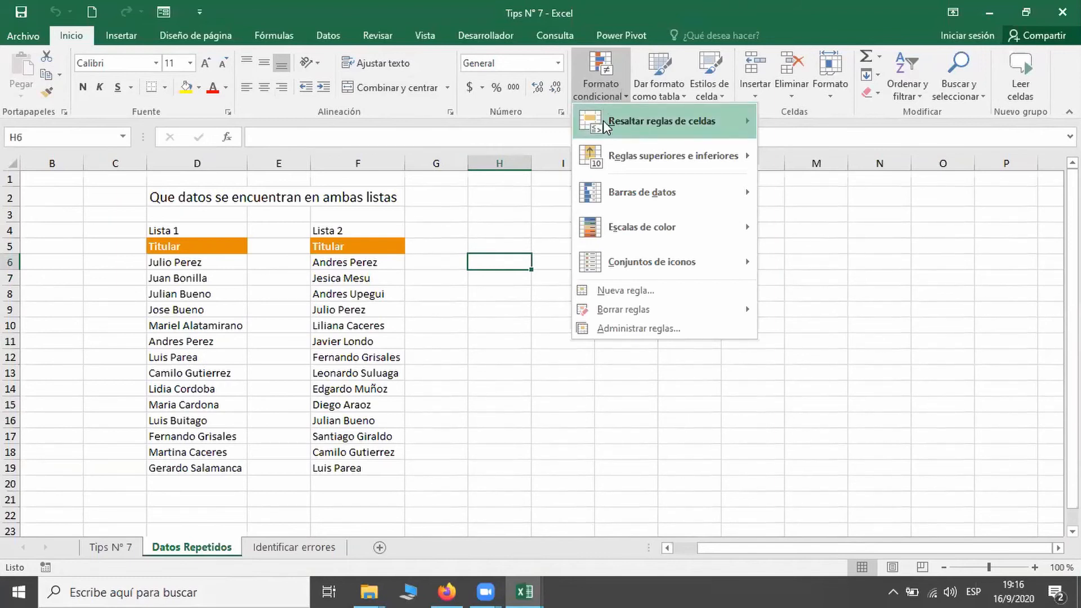
mouse_move(604, 124)
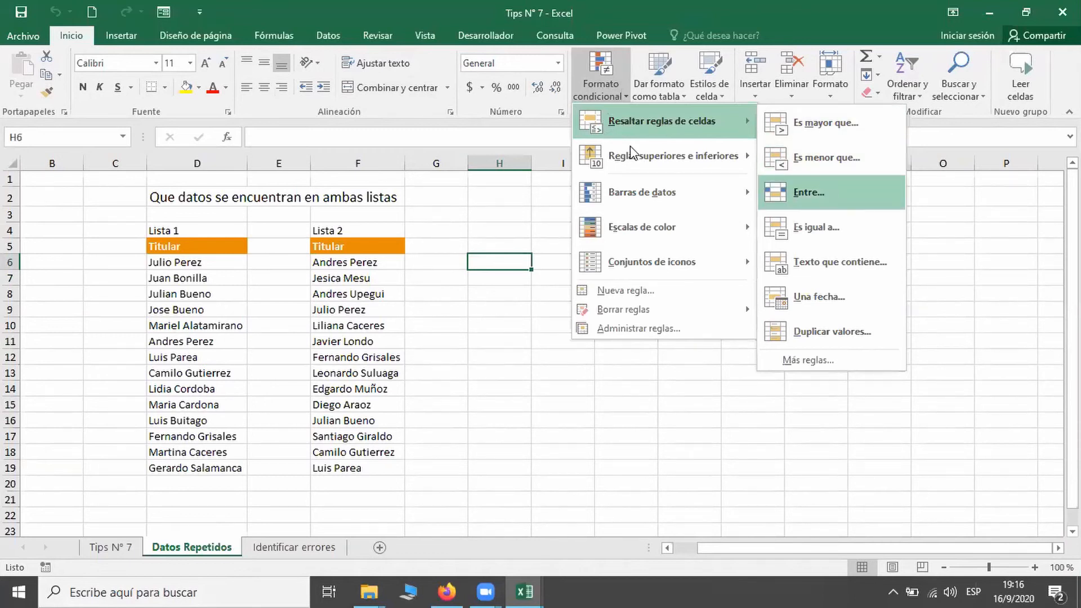
mouse_move(637, 152)
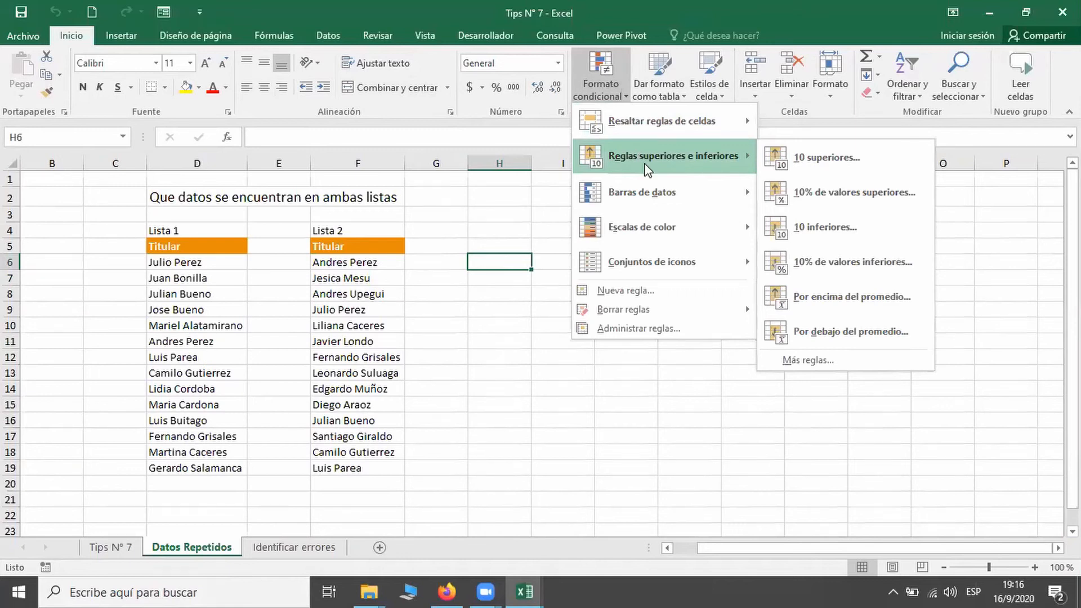
mouse_move(648, 208)
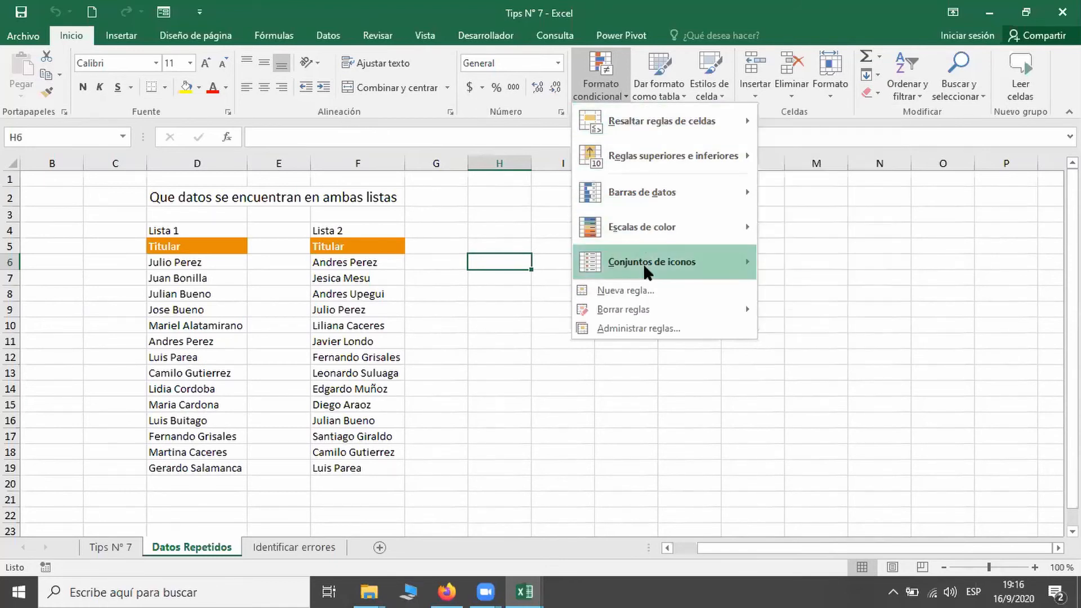
mouse_move(644, 263)
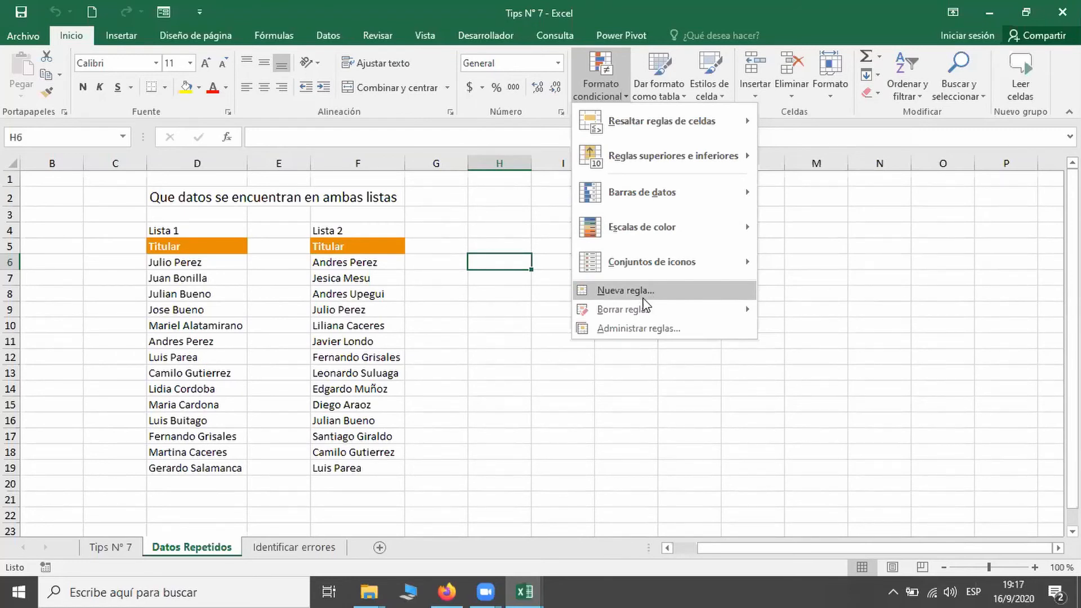
left_click(484, 408)
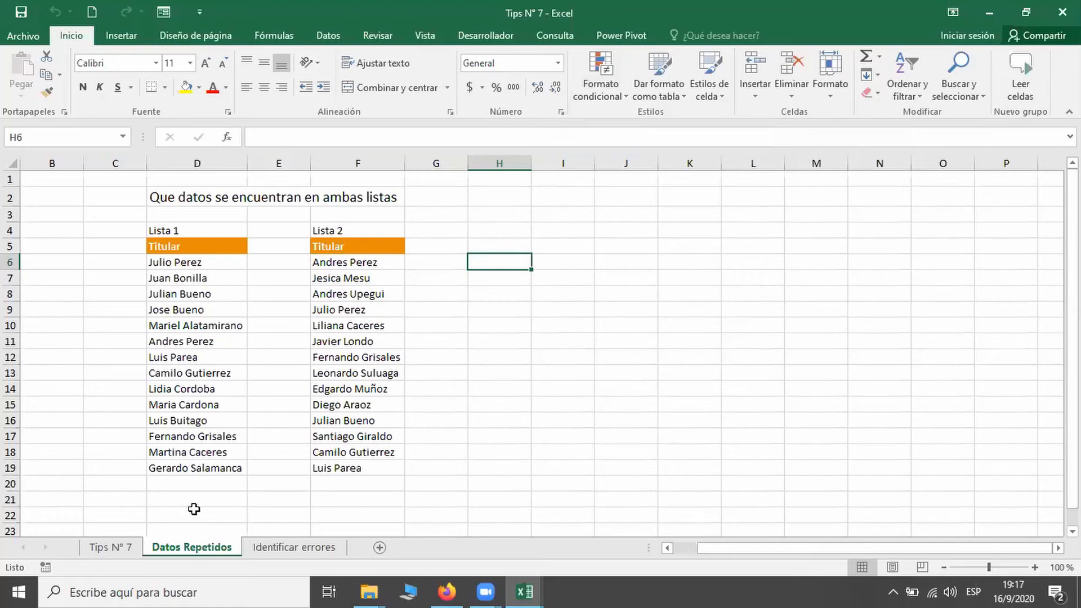
left_click_drag(188, 267, 191, 469)
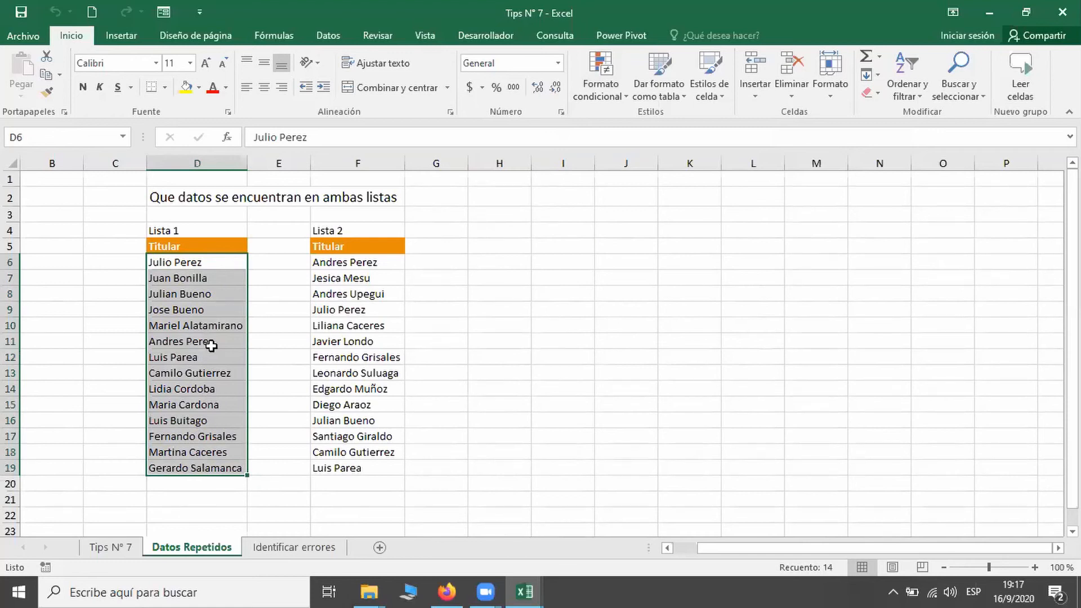
left_click_drag(332, 274, 355, 468)
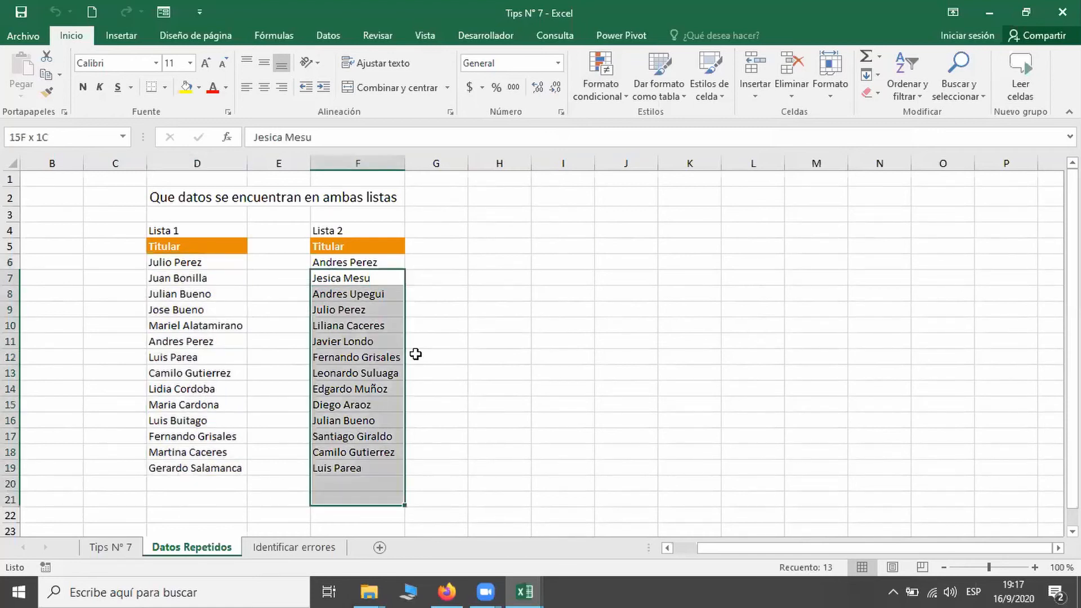
left_click(557, 372)
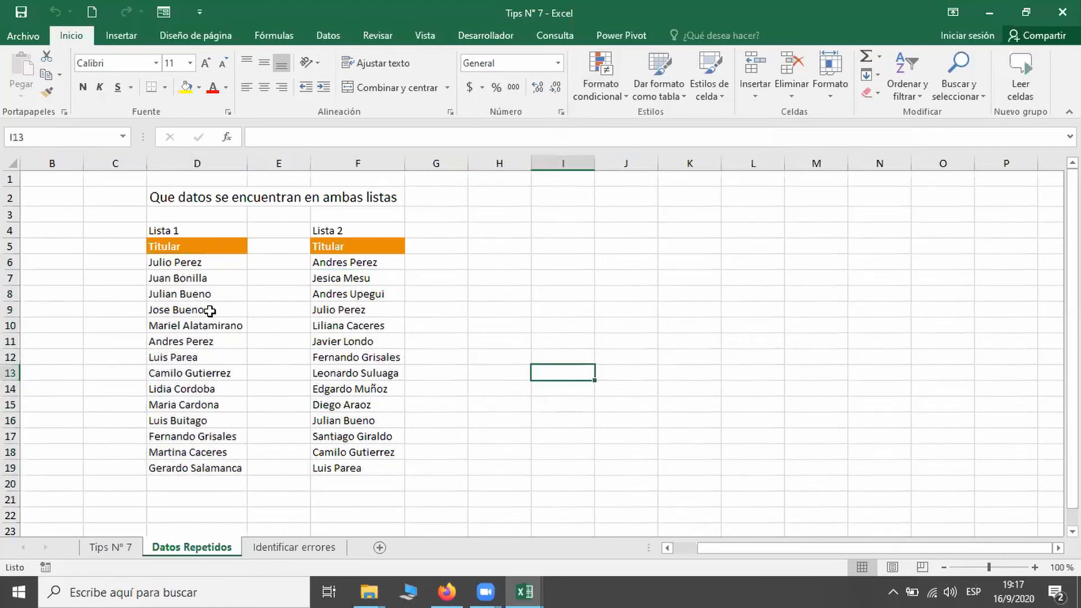
Start a duplicate values highlighting rule for the names of Lista 1 and Lista 2 in D6:F19.
left_click_drag(186, 262, 355, 466)
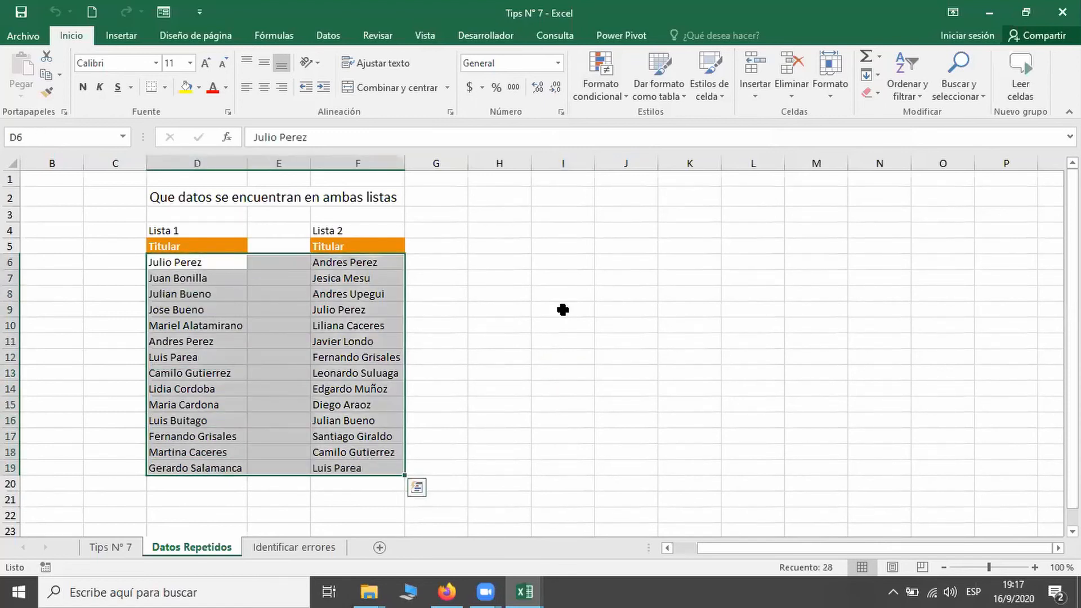
left_click(612, 91)
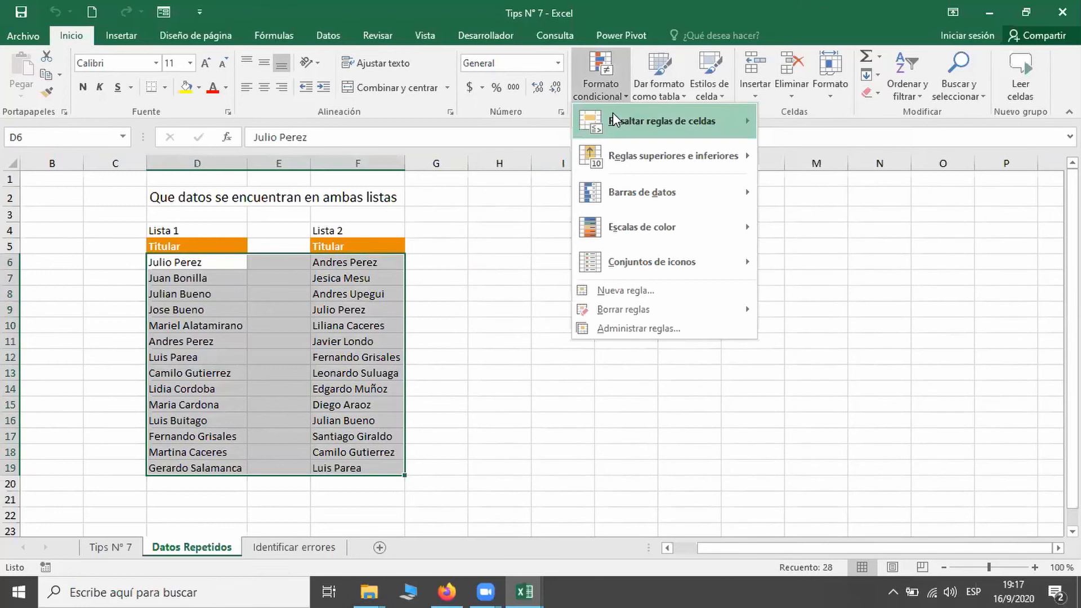
mouse_move(603, 121)
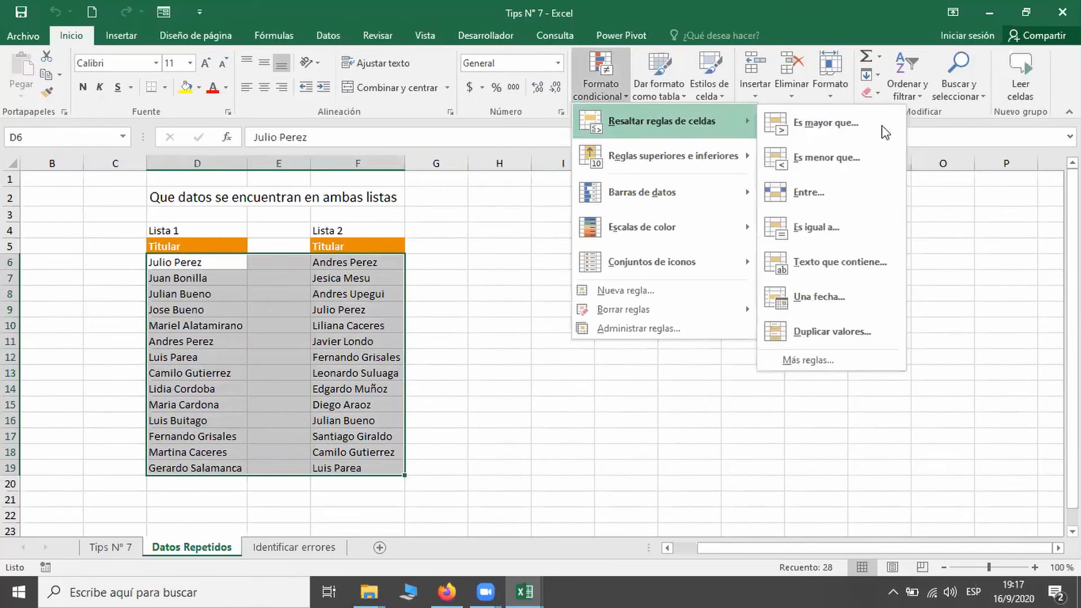
left_click(826, 331)
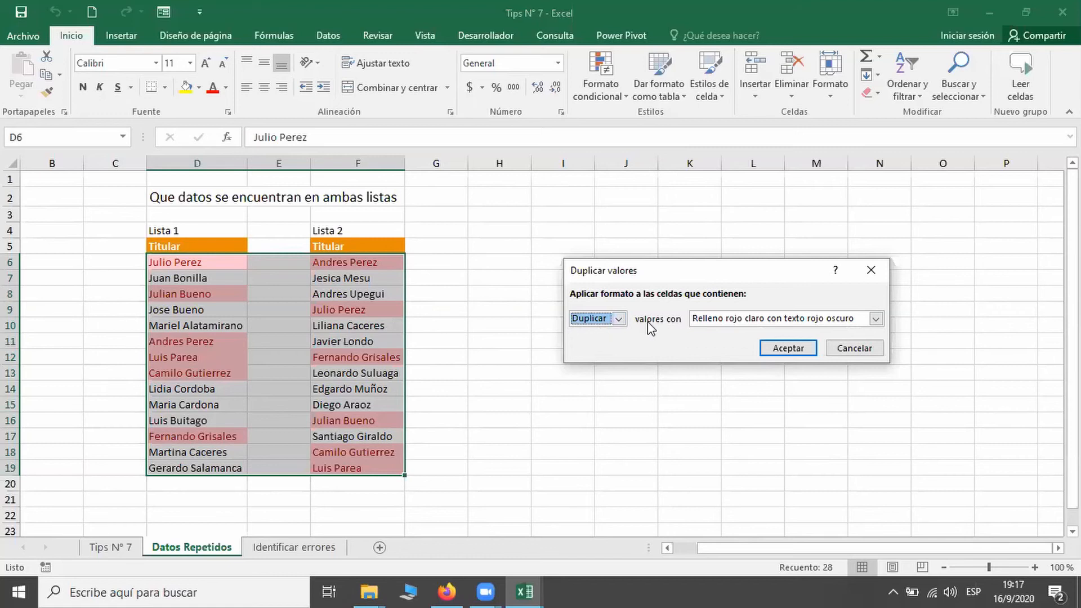
Preview the highlighting rule with Único values and set it back to Duplicar.
left_click(619, 319)
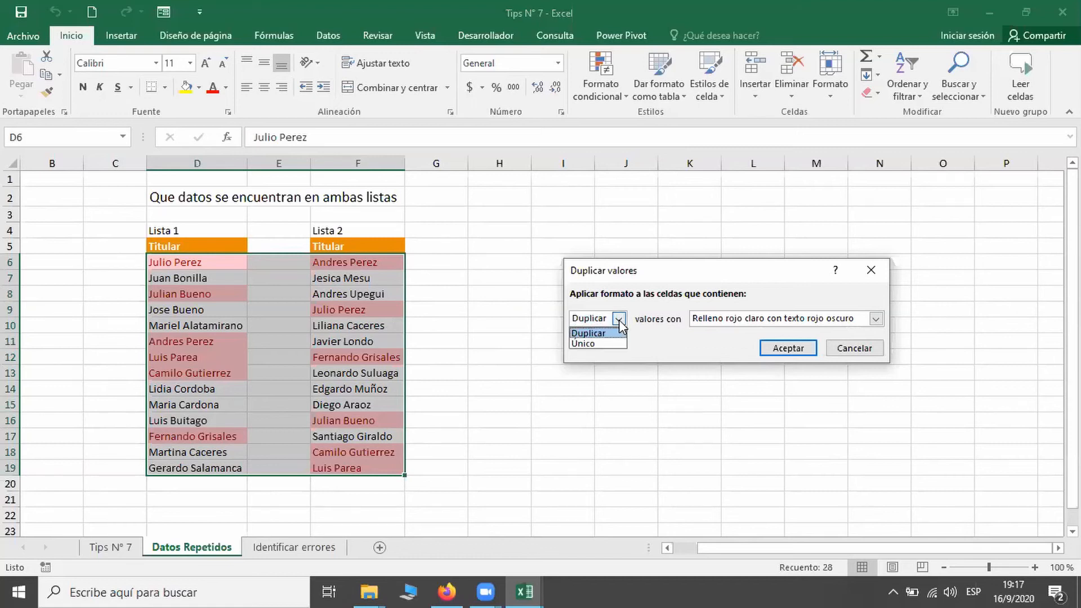
left_click(594, 343)
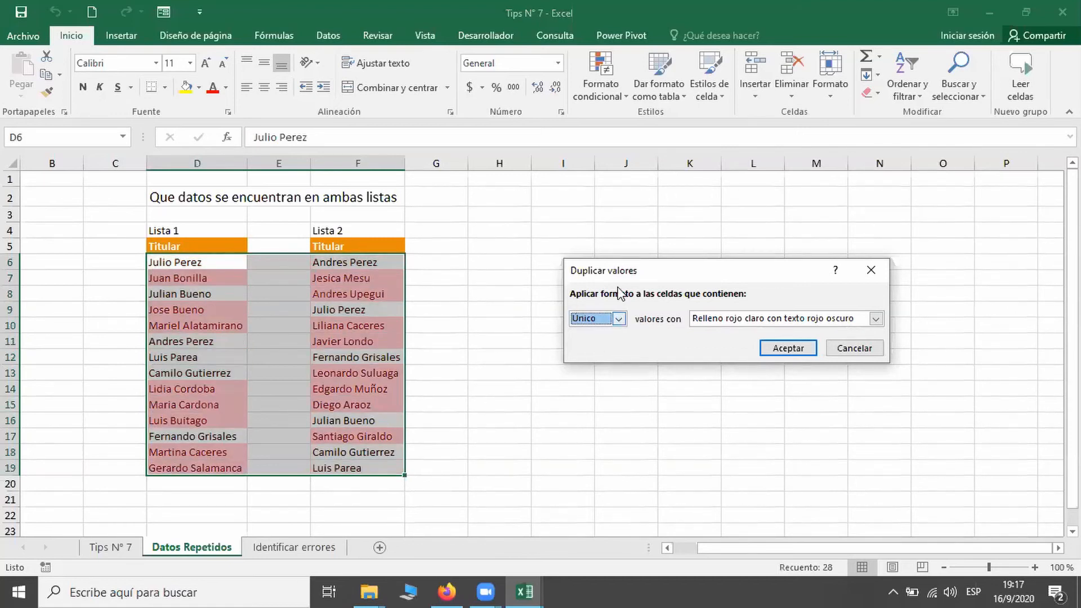
left_click(618, 319)
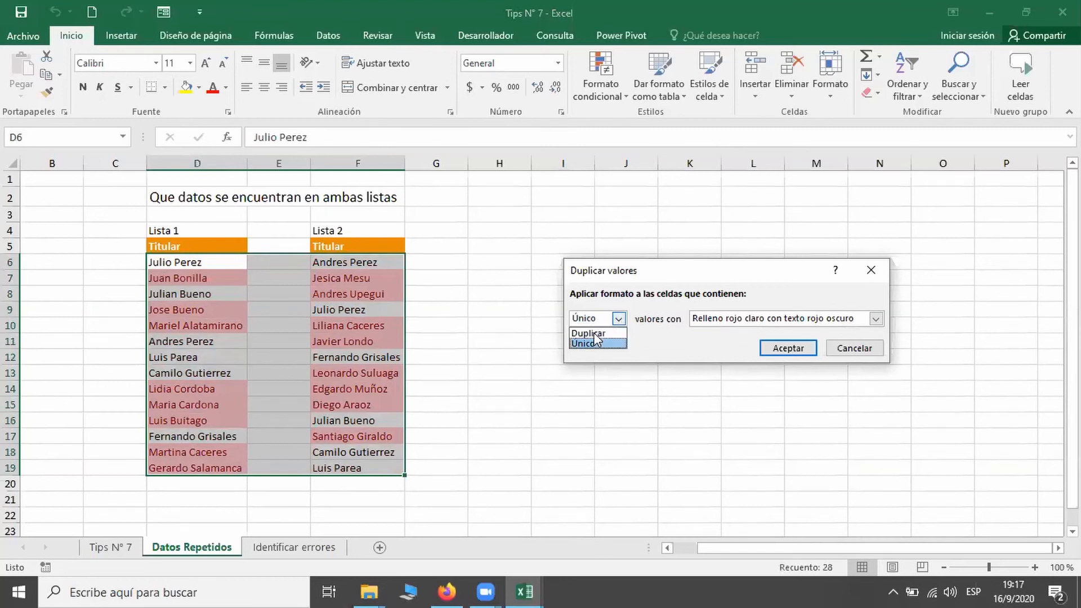
left_click(596, 335)
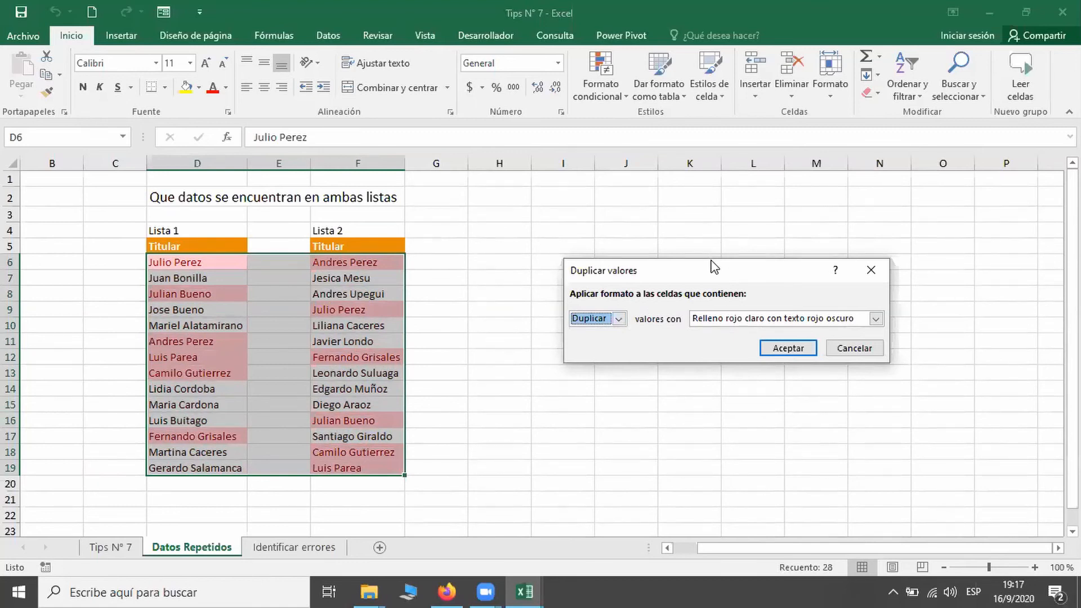
Try a custom format with font style Negrita for the duplicate values and discard it.
left_click(714, 324)
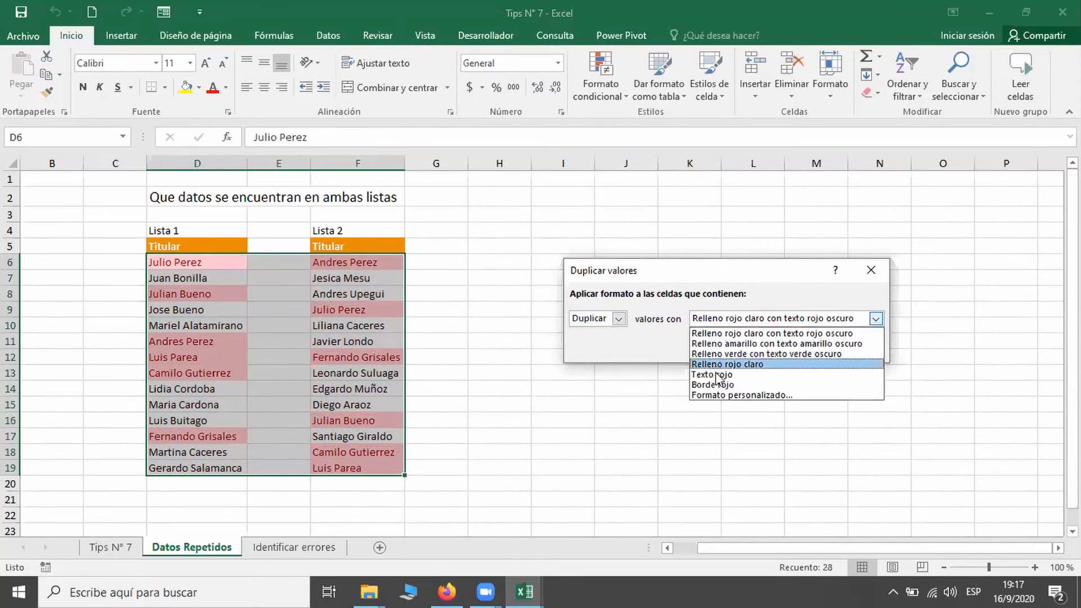
left_click(725, 397)
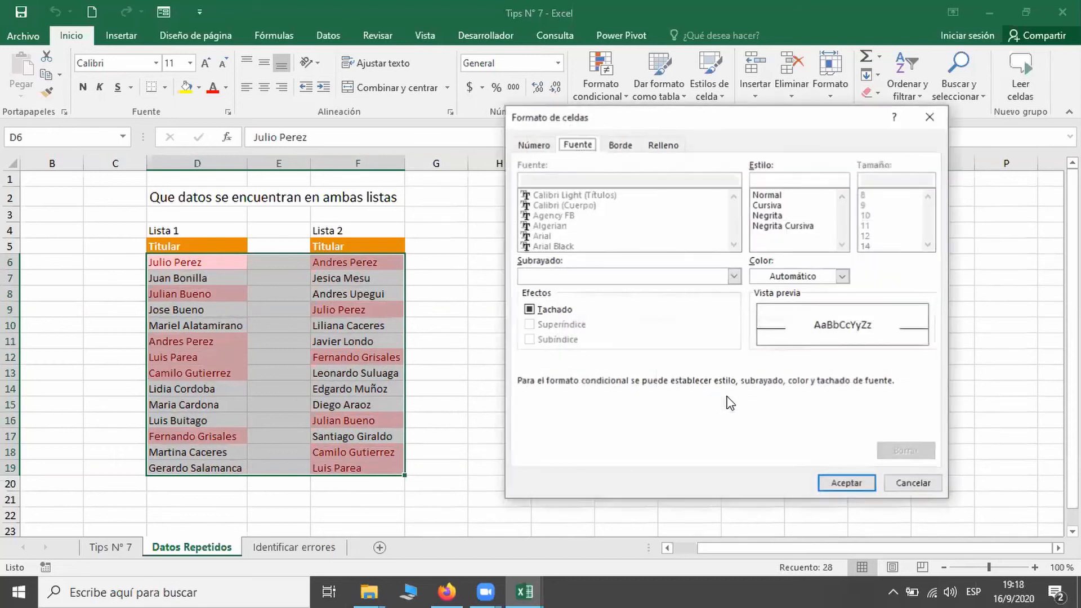
left_click(676, 144)
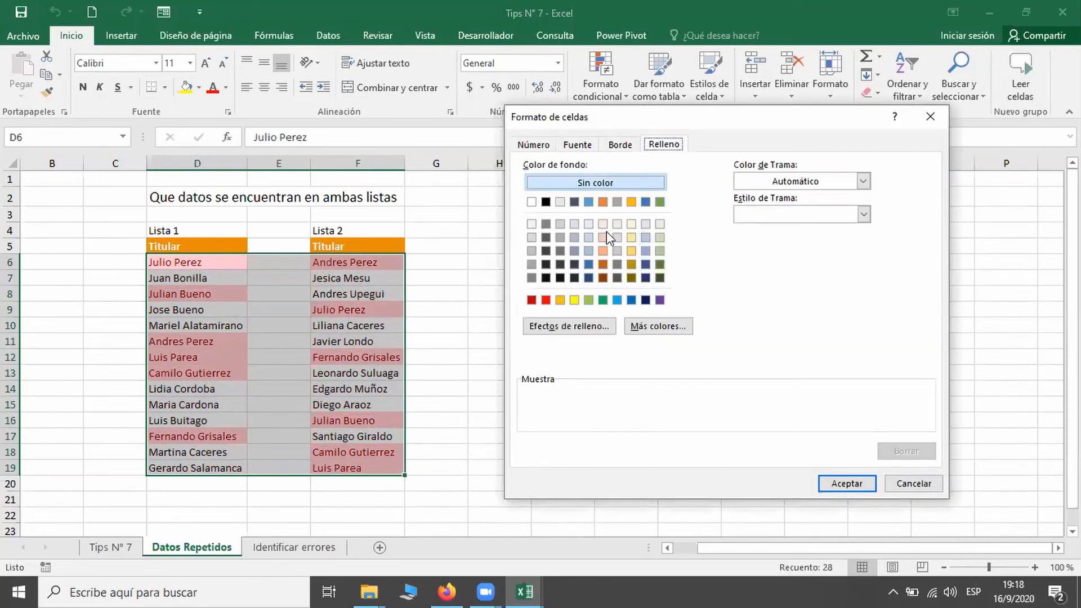
left_click(597, 144)
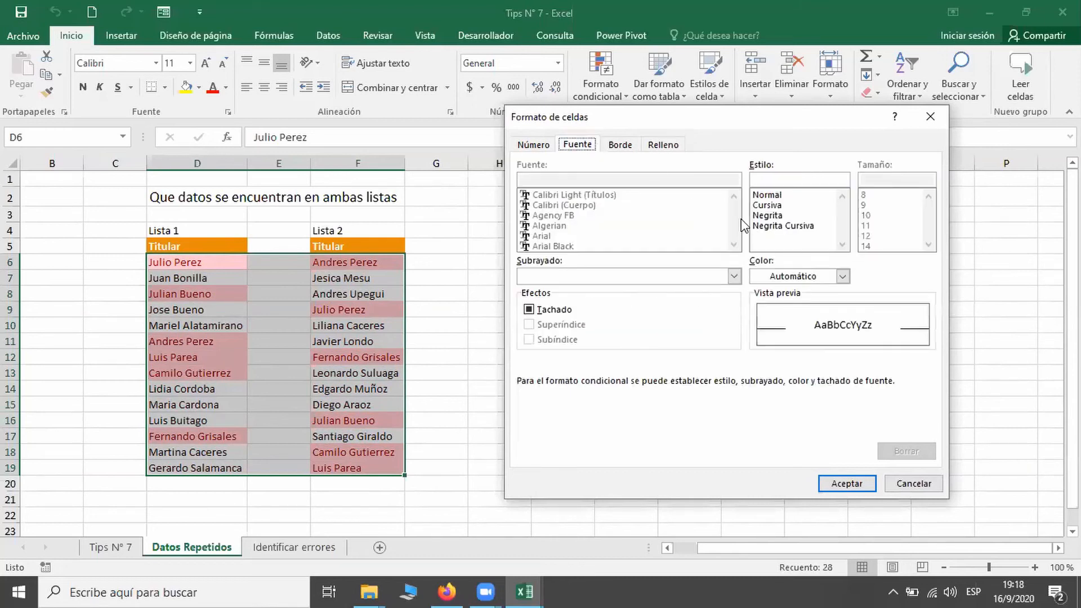
left_click(764, 216)
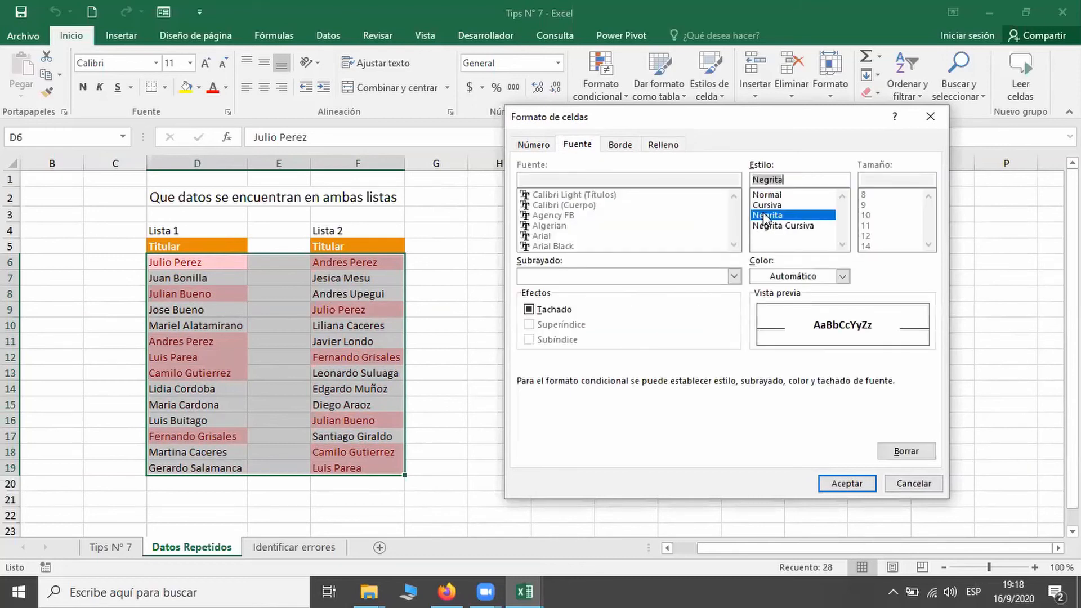
left_click(831, 276)
left_click(806, 299)
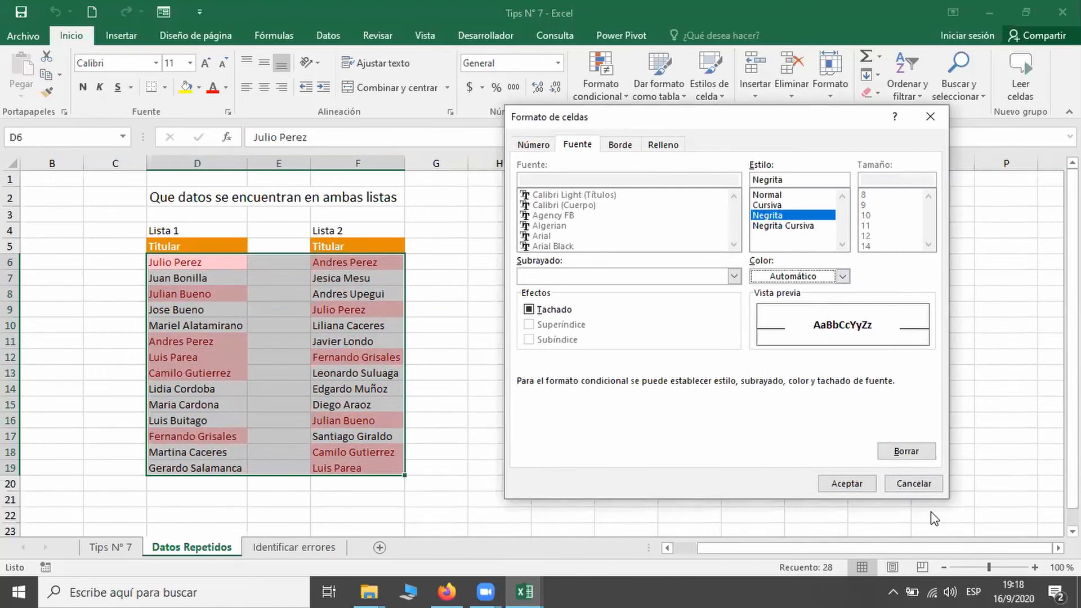
left_click(926, 487)
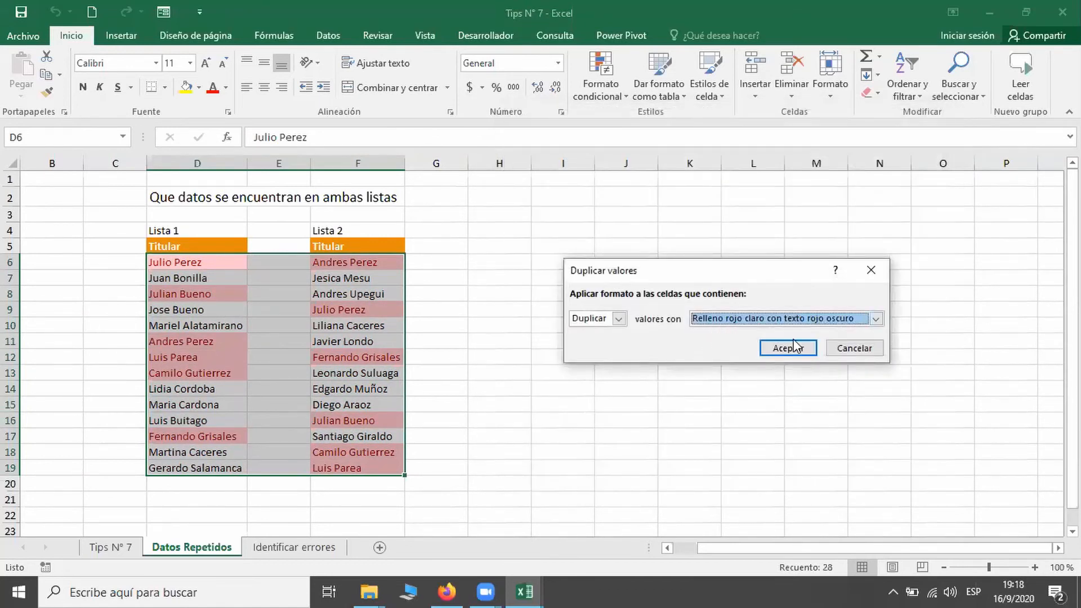
Apply the Duplicar rule to both lists with Relleno rojo claro con texto rojo oscuro.
left_click(787, 352)
left_click(558, 421)
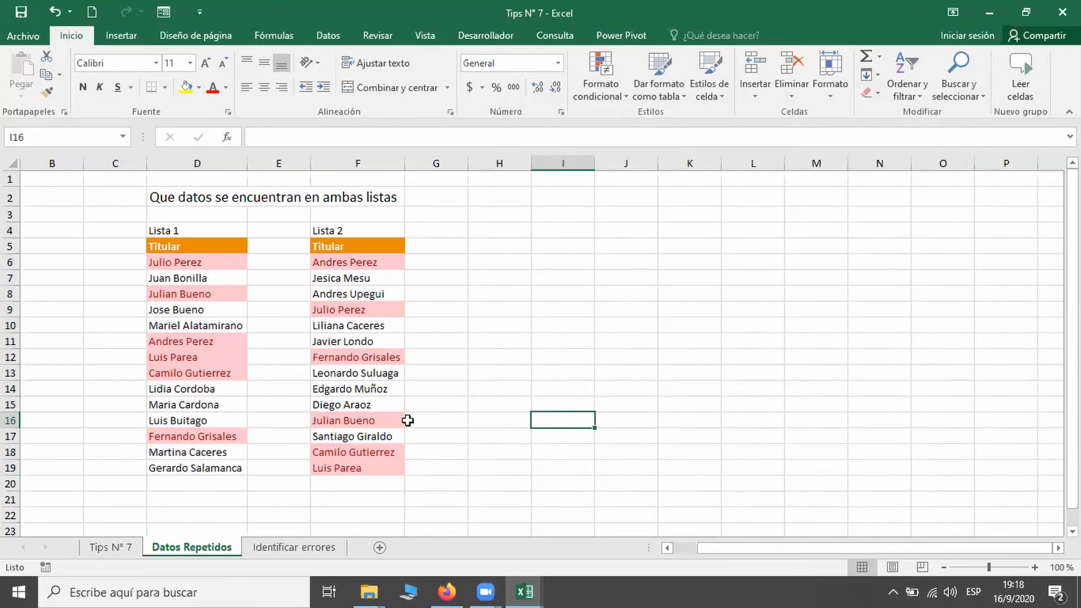
Go to the Identificar errores sheet and look over the rows of its product table.
left_click(291, 549)
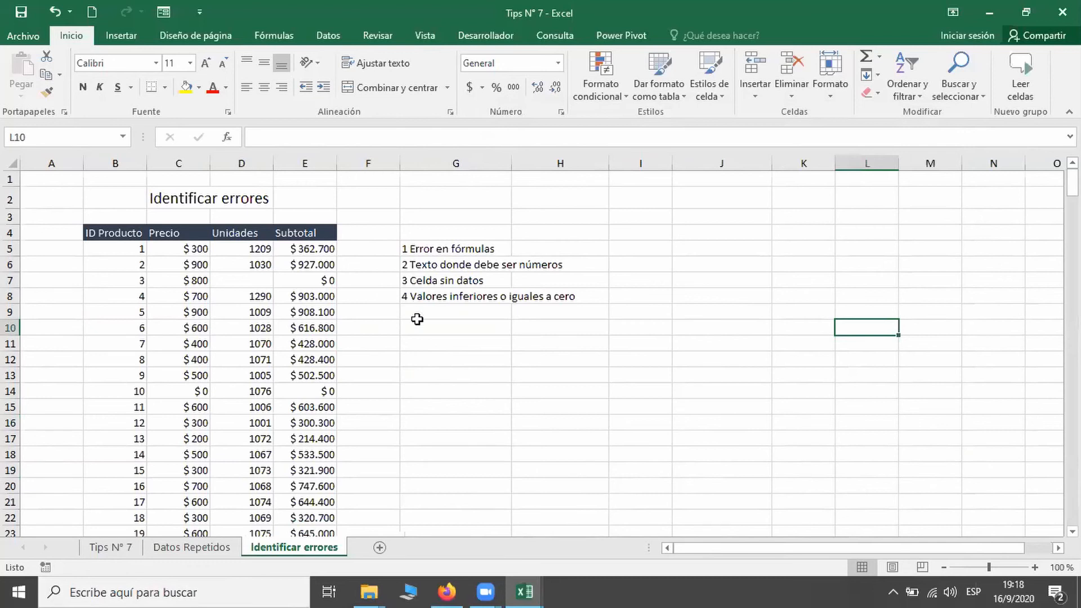
scroll(183, 386, "down", 3)
scroll(183, 387, "down", 9)
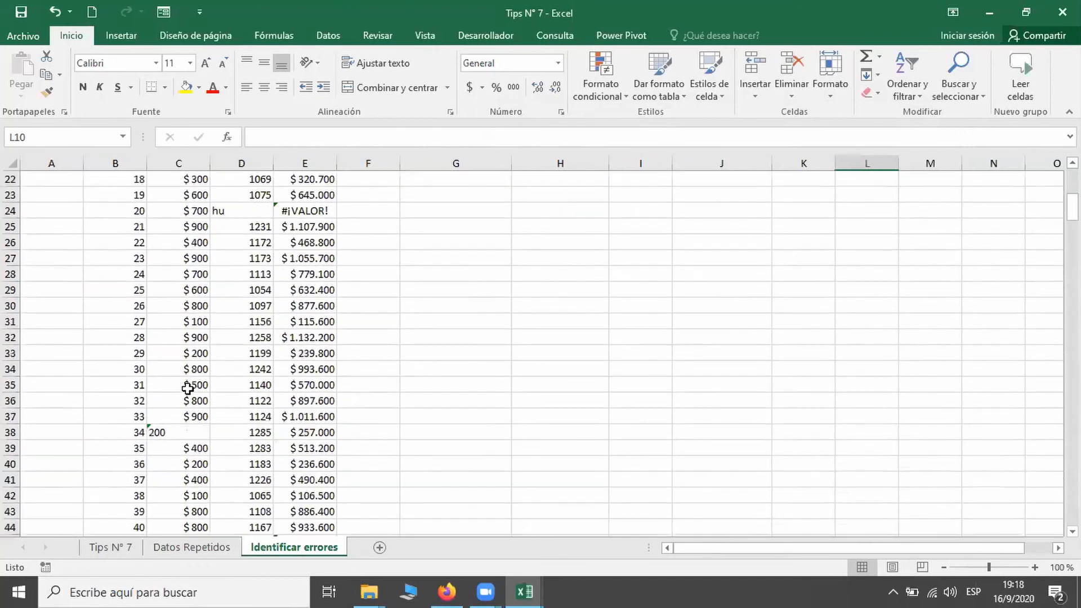
scroll(191, 390, "up", 5)
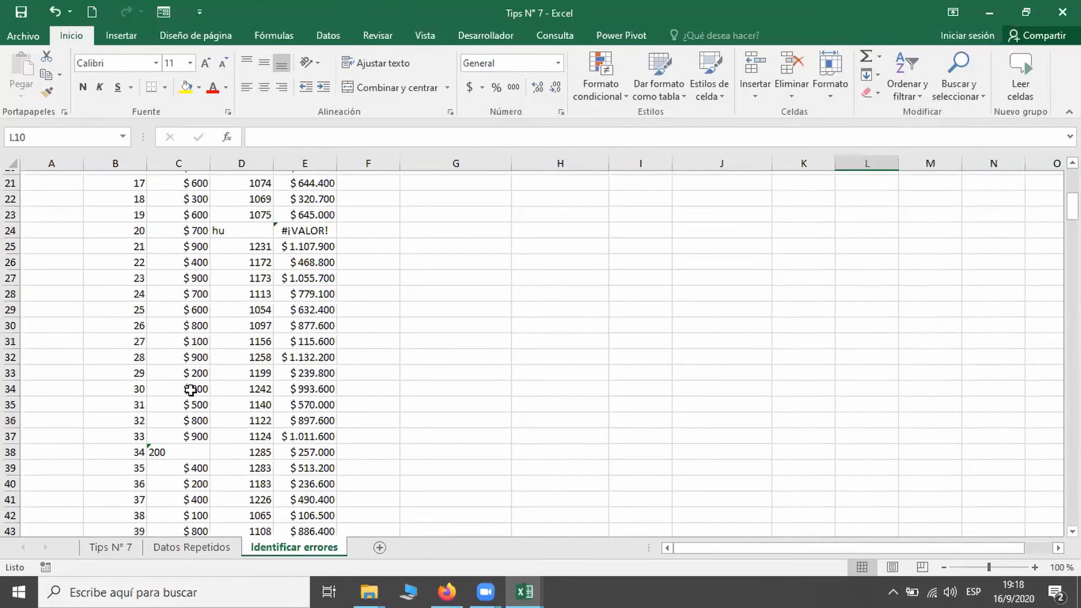
scroll(191, 390, "up", 7)
Examine the example cells E24, C38, D7 and C14 against the four error types listed in column G.
left_click(441, 251)
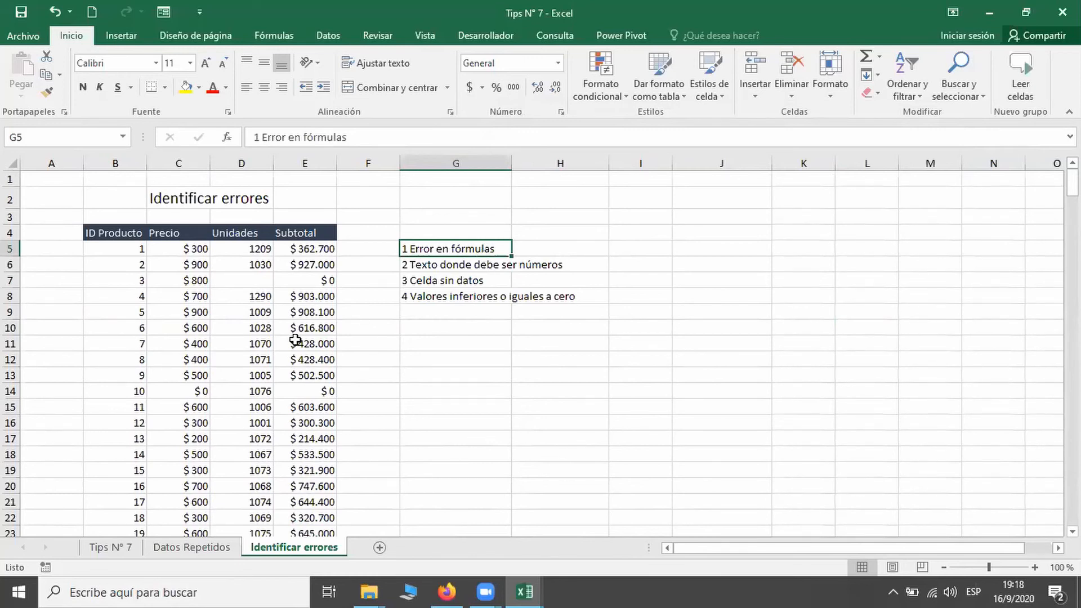
scroll(295, 341, "down", 4)
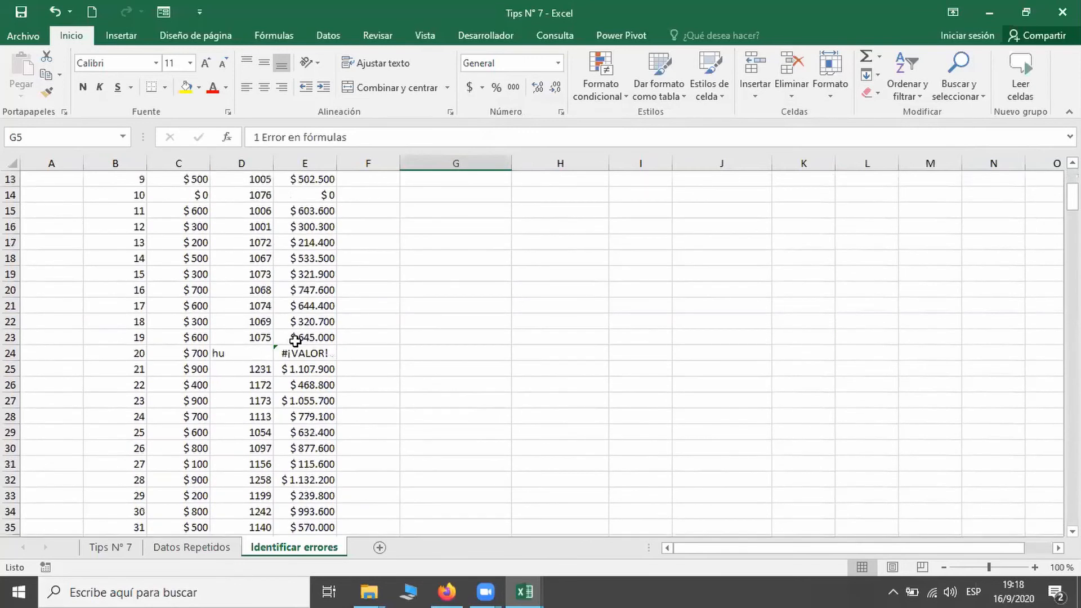
left_click(307, 369)
left_click(324, 355)
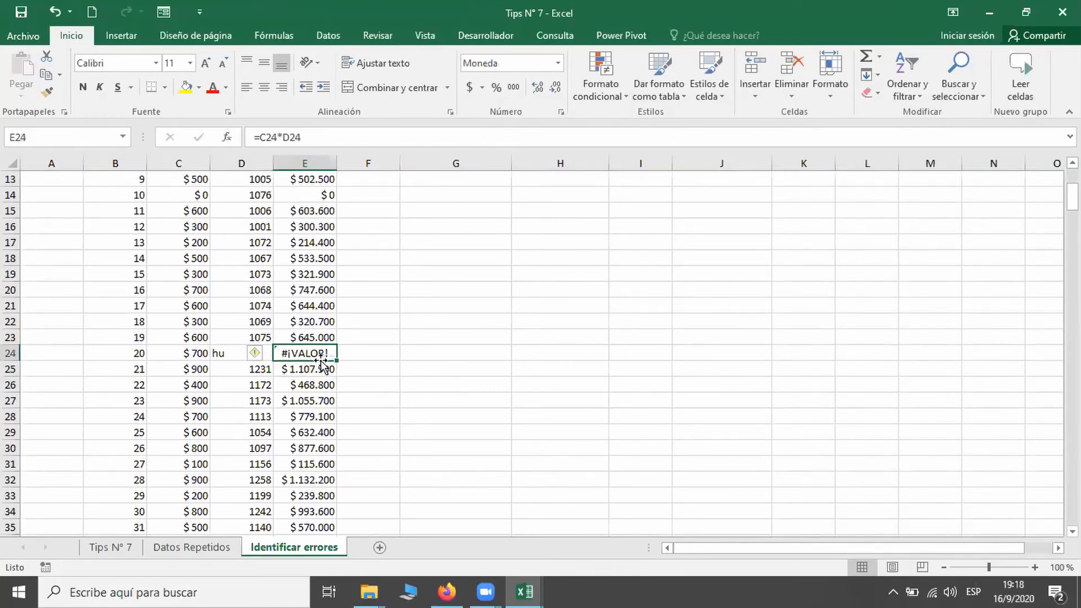
scroll(338, 346, "up", 4)
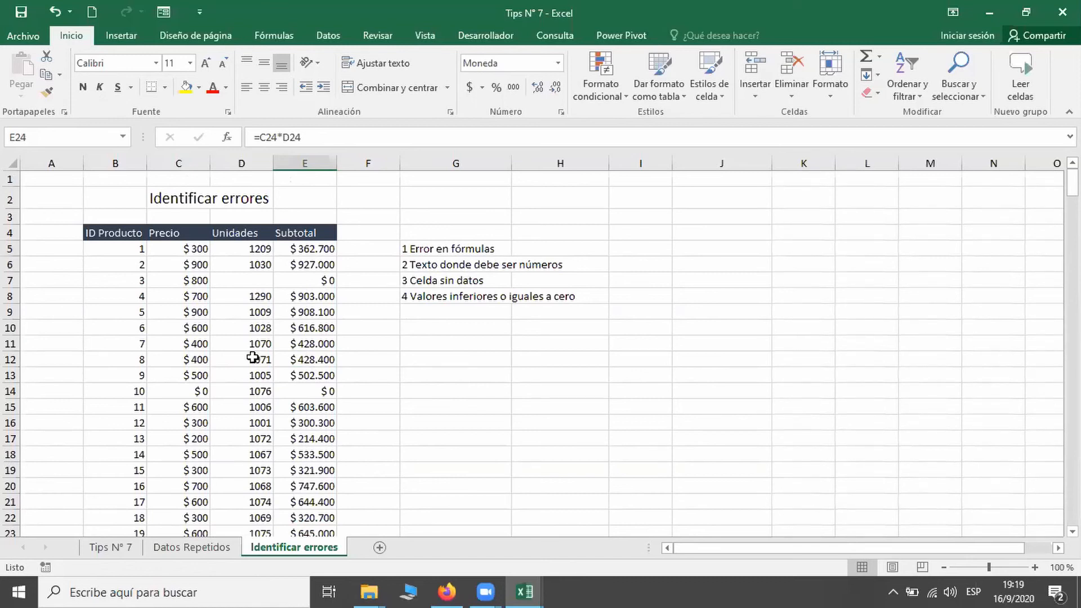
scroll(252, 358, "down", 3)
scroll(252, 358, "down", 4)
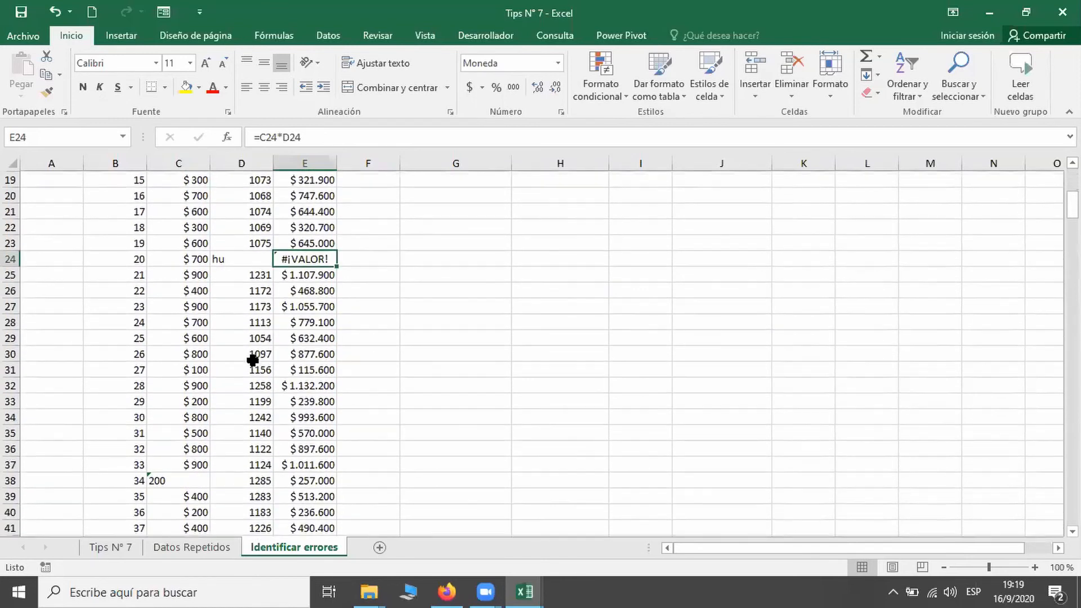
left_click(169, 432)
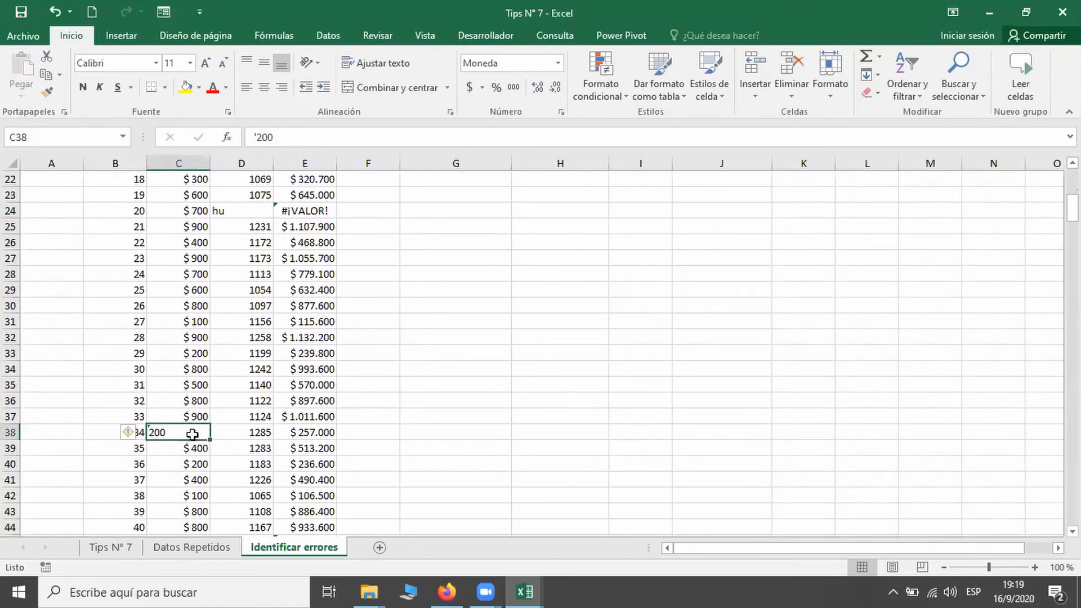
scroll(532, 341, "up", 7)
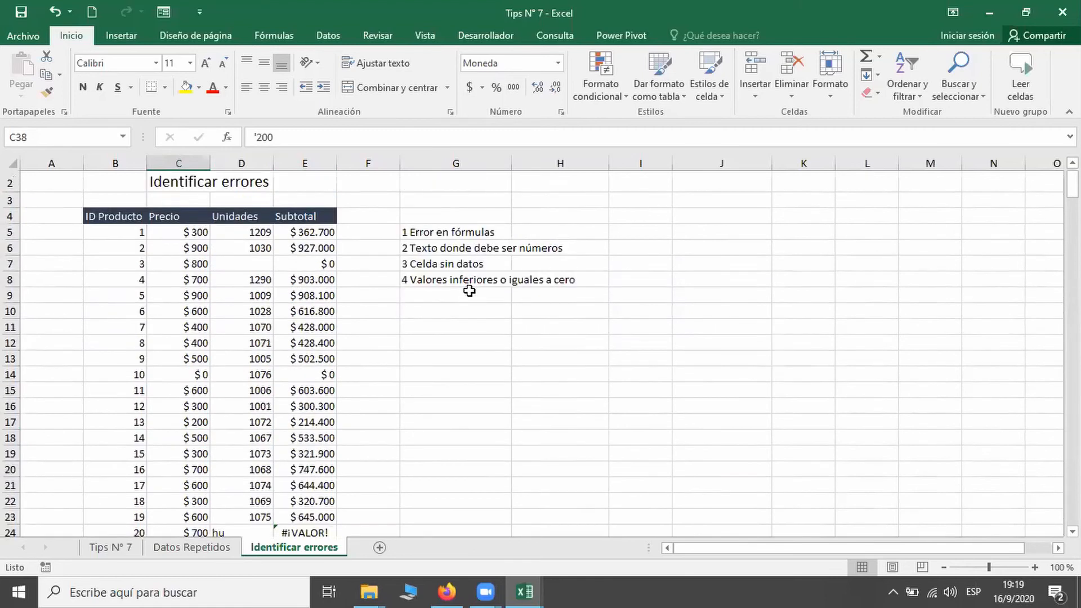
left_click(494, 285)
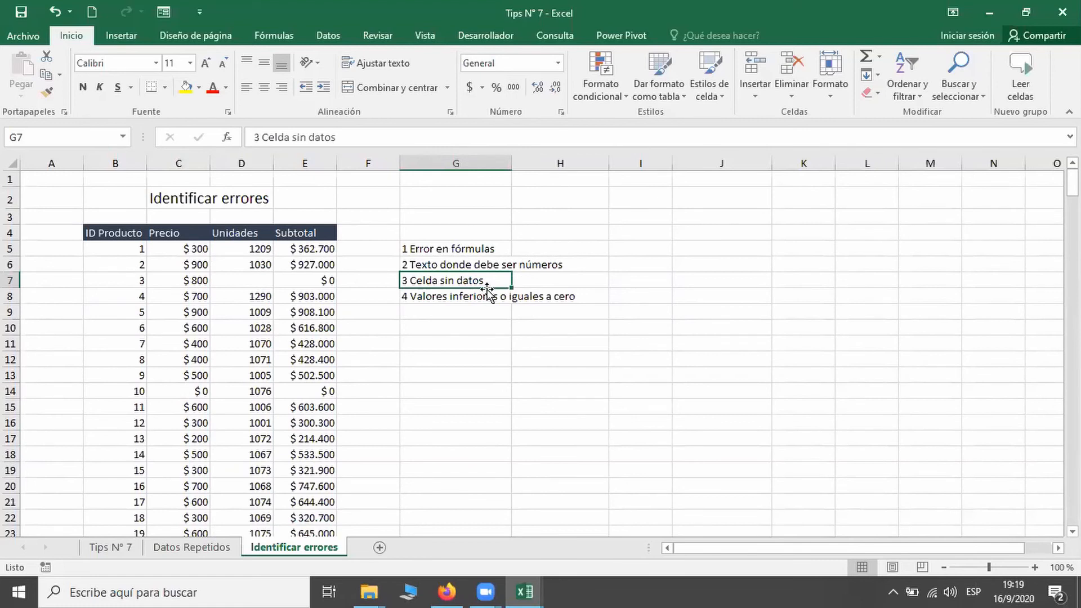
left_click(255, 281)
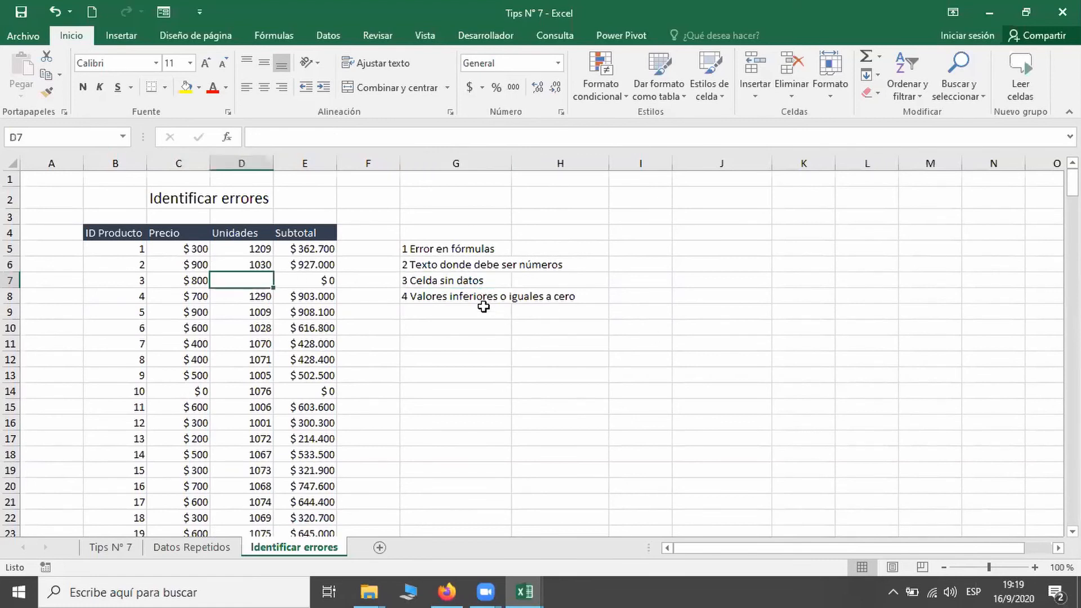
left_click(190, 392)
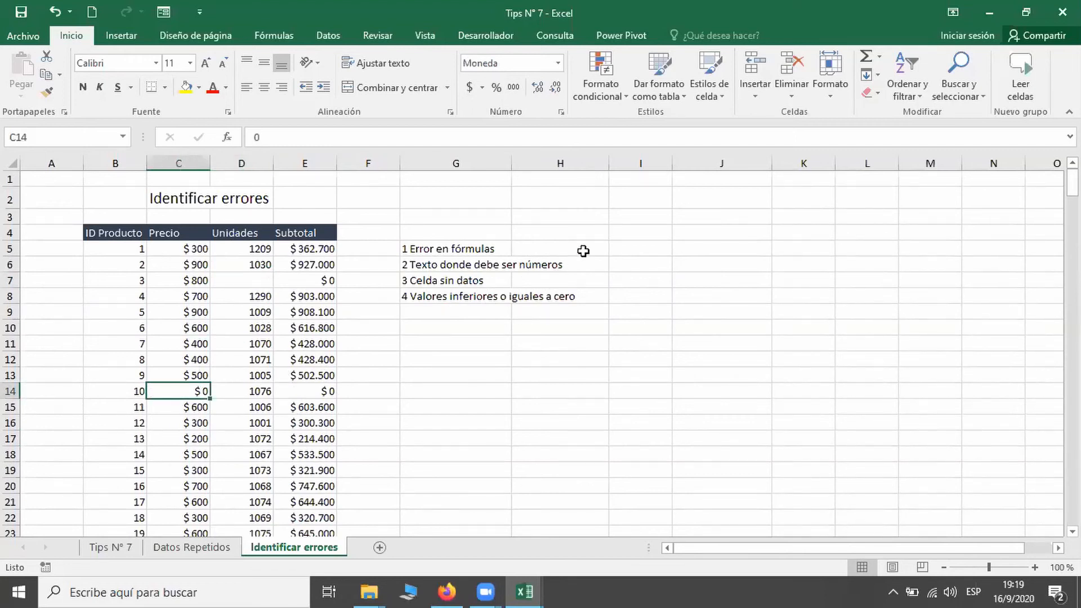
Fill I5 beside Error en fórmulas with dark red and I6 beside Texto donde debe ser números with orange.
left_click(623, 247)
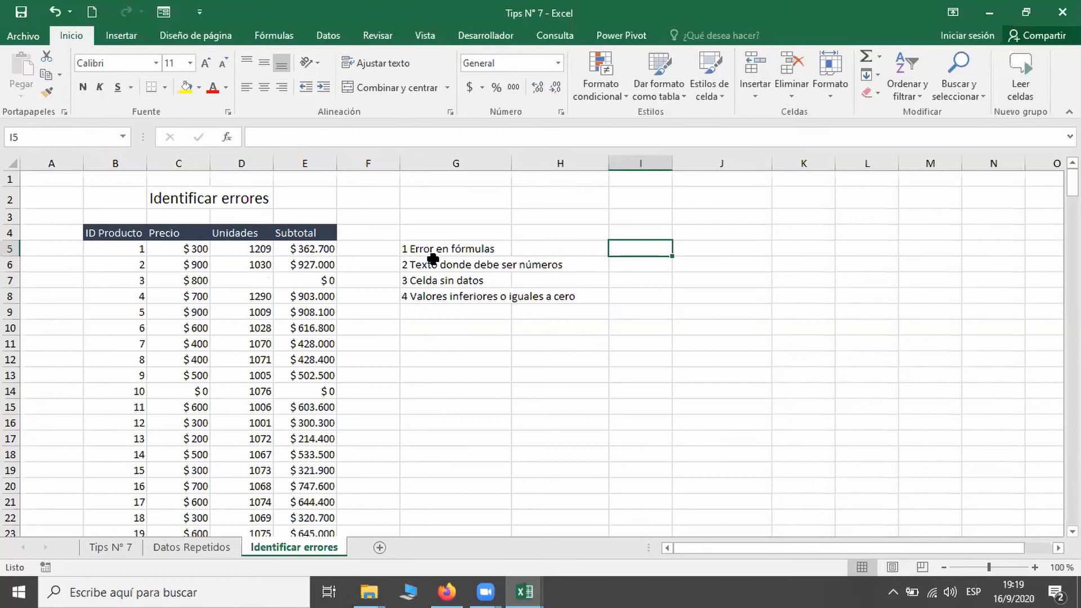
left_click(199, 87)
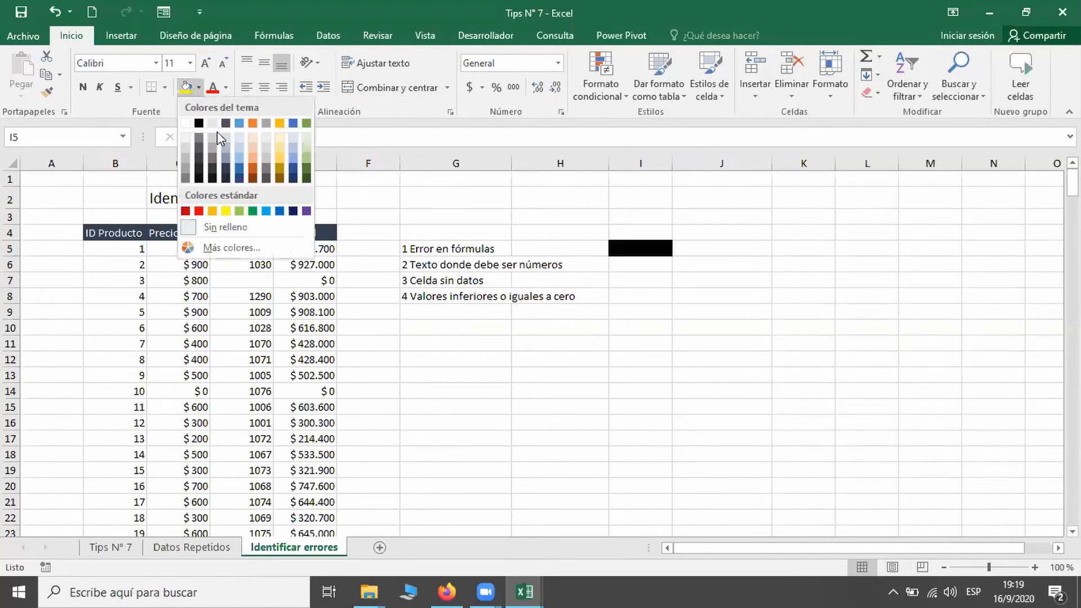
left_click(185, 211)
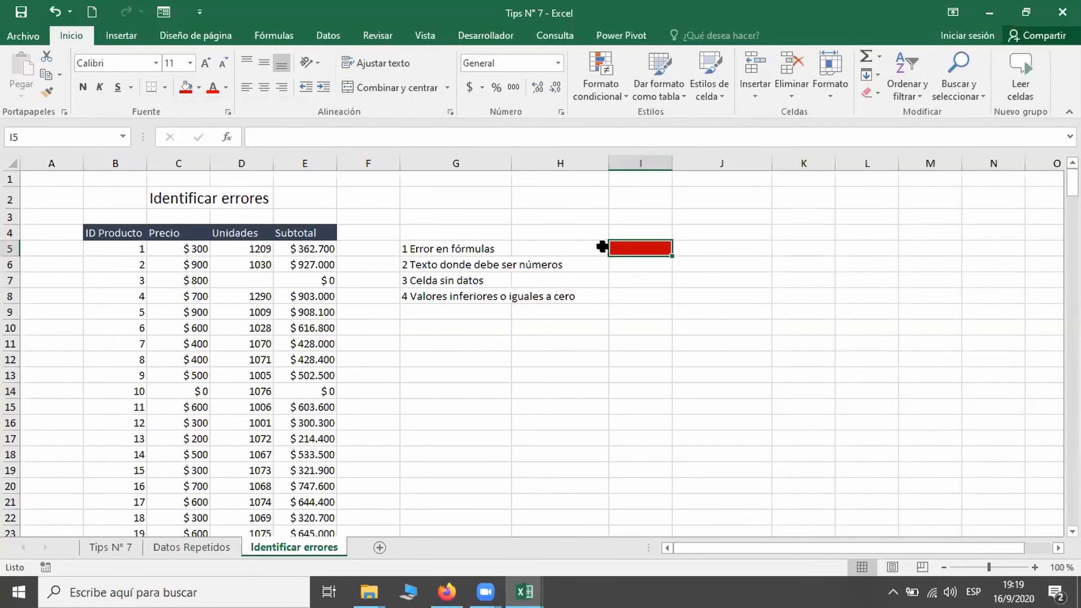
left_click(632, 268)
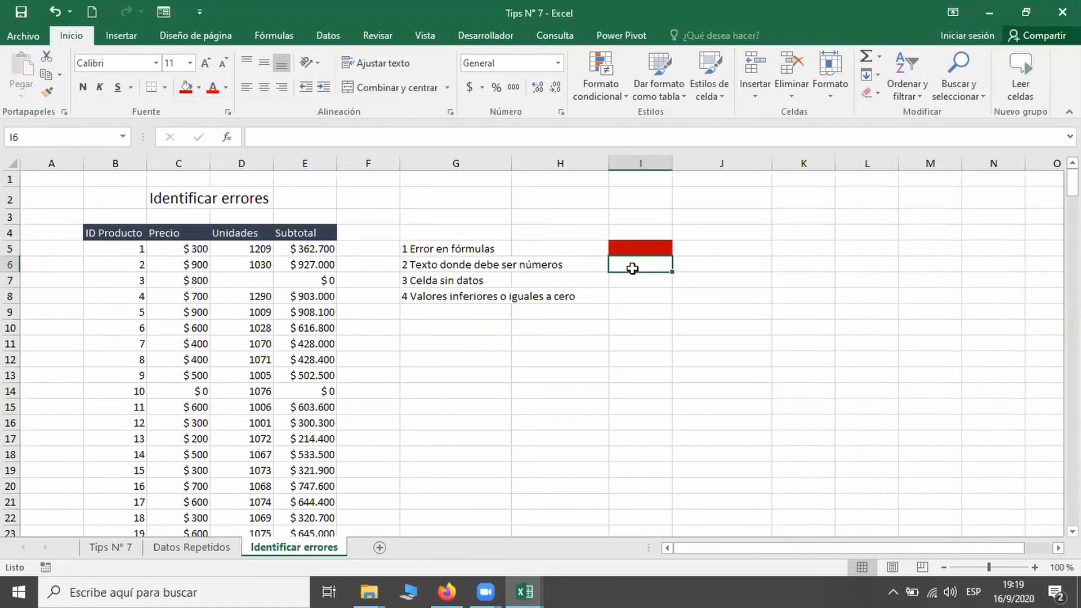
left_click(199, 89)
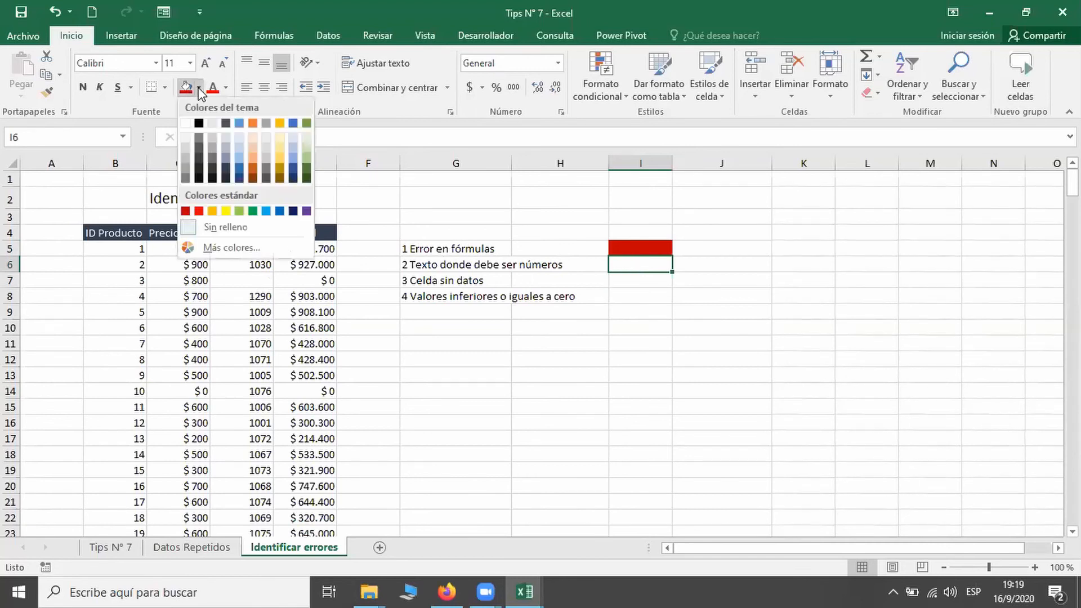
left_click(210, 213)
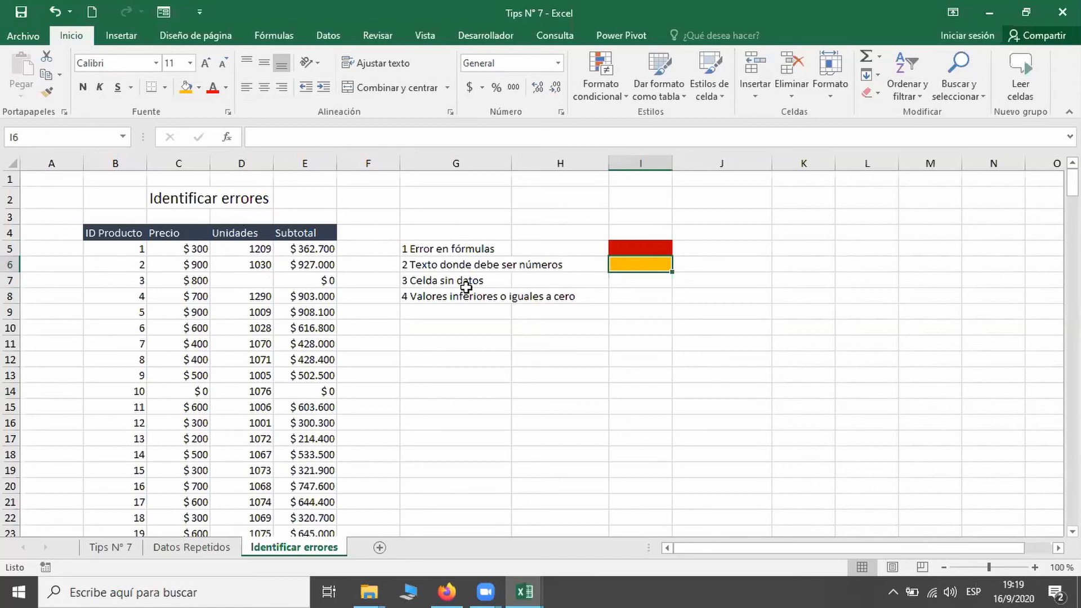
Fill I7 beside Celda sin datos with green and I8 beside Valores inferiores o iguales a cero with gray.
left_click(629, 281)
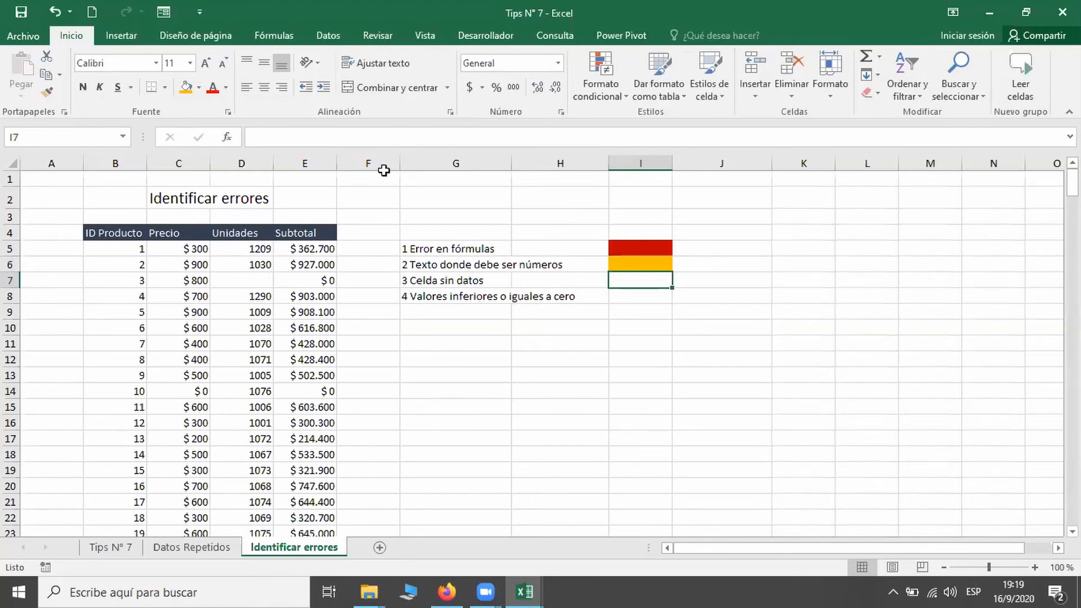
left_click(200, 89)
left_click(306, 123)
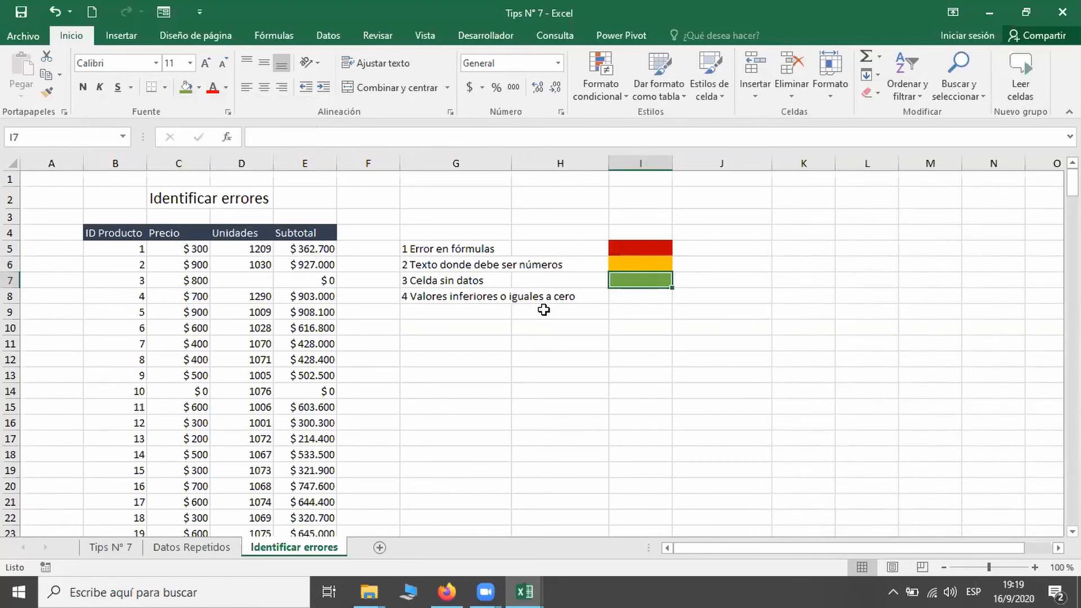
left_click(645, 293)
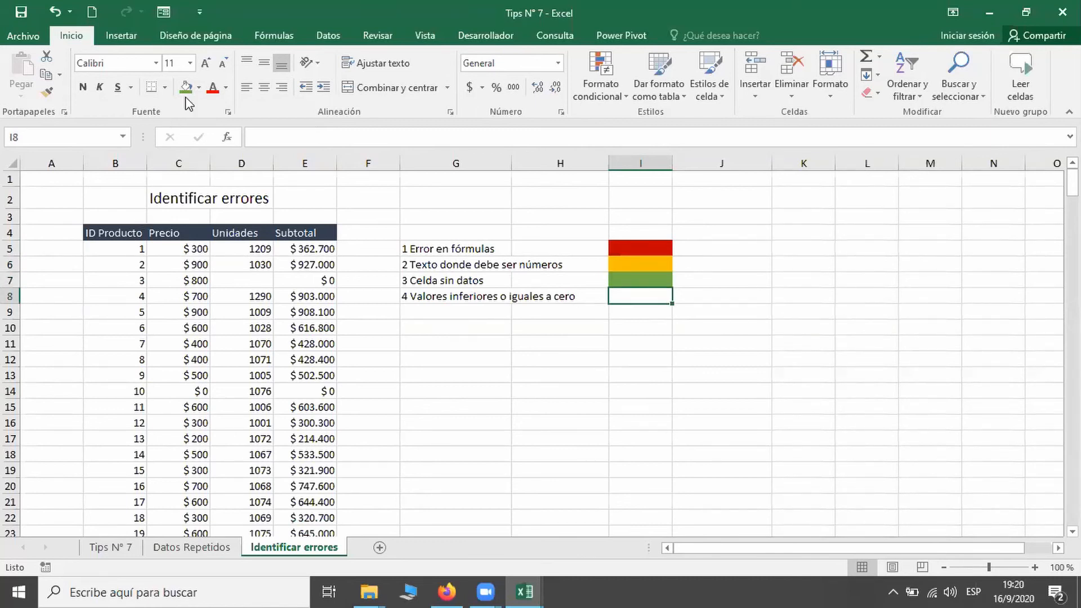
left_click(198, 88)
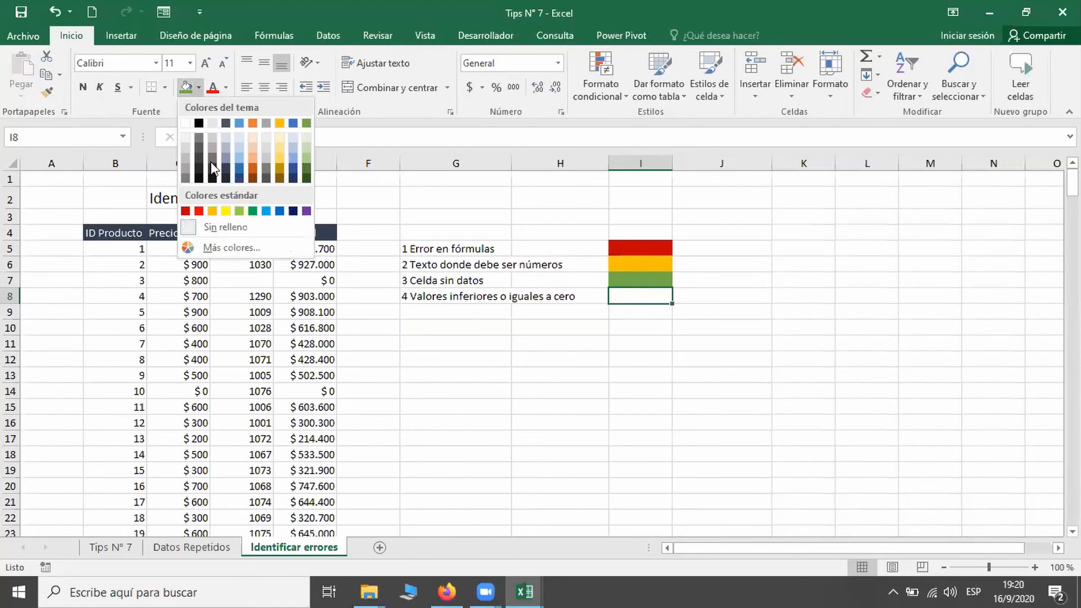
left_click(185, 181)
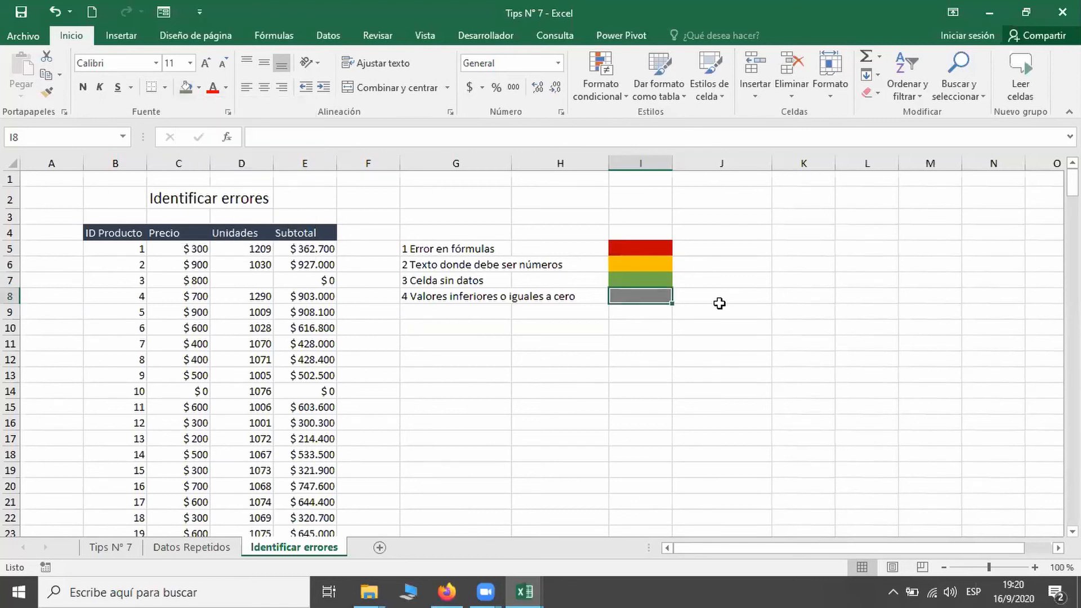
left_click(715, 337)
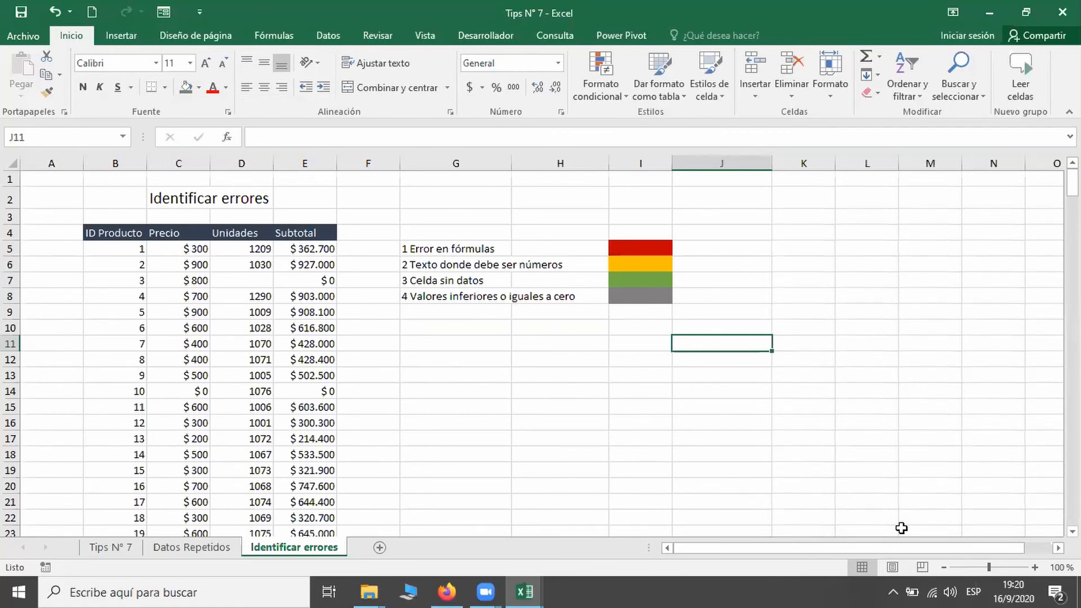
Enter the formula =ESERROR(E24) in J5, beside the Error en fórmulas color, to test the subtotal in E24.
left_click(728, 248)
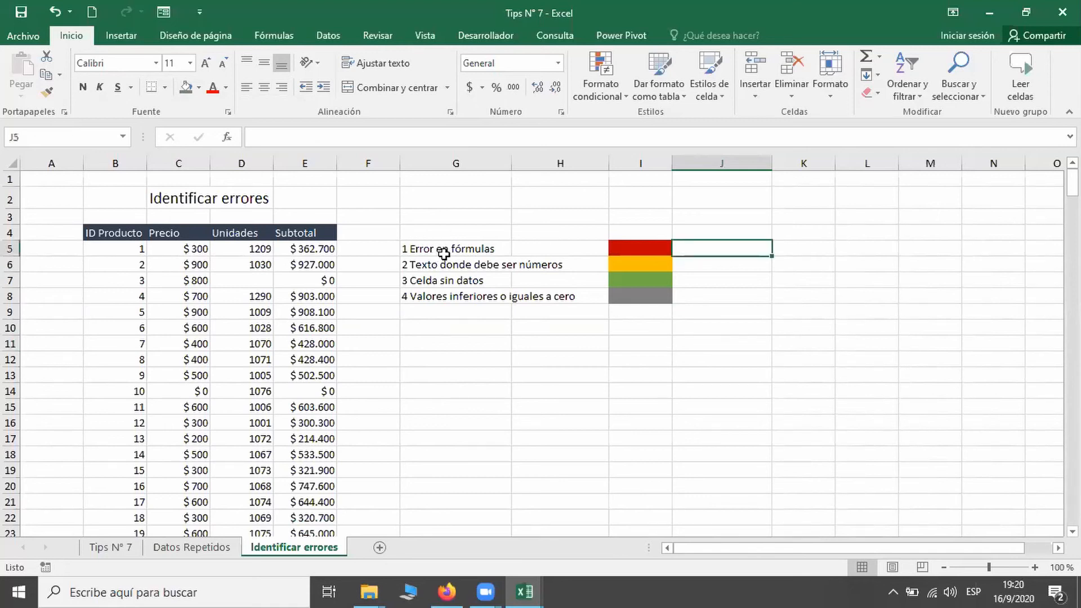
type("=")
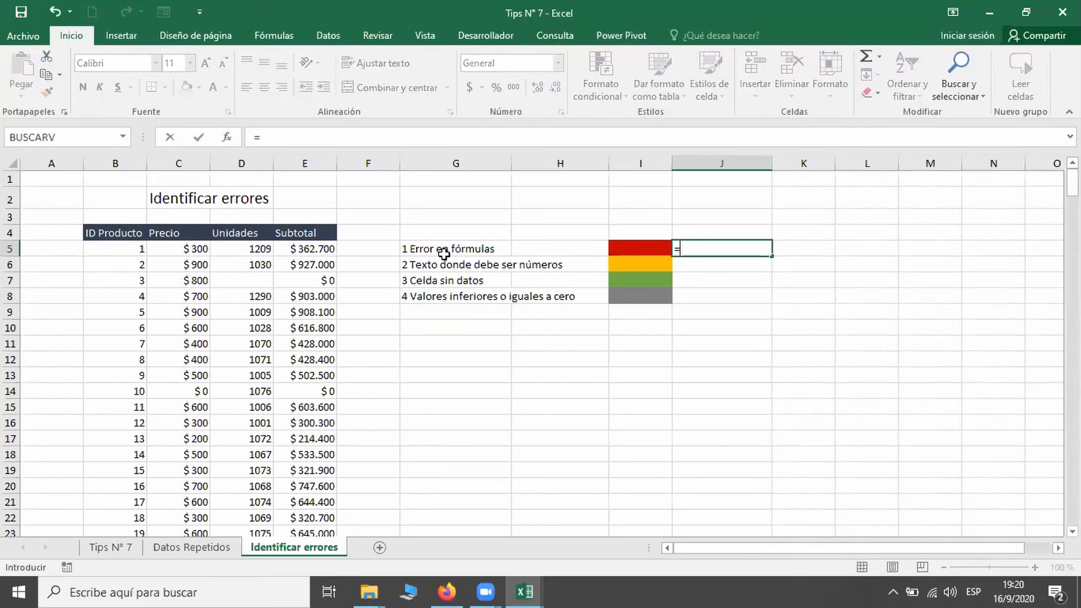
type("ere")
key("BackSpace")
key("BackSpace")
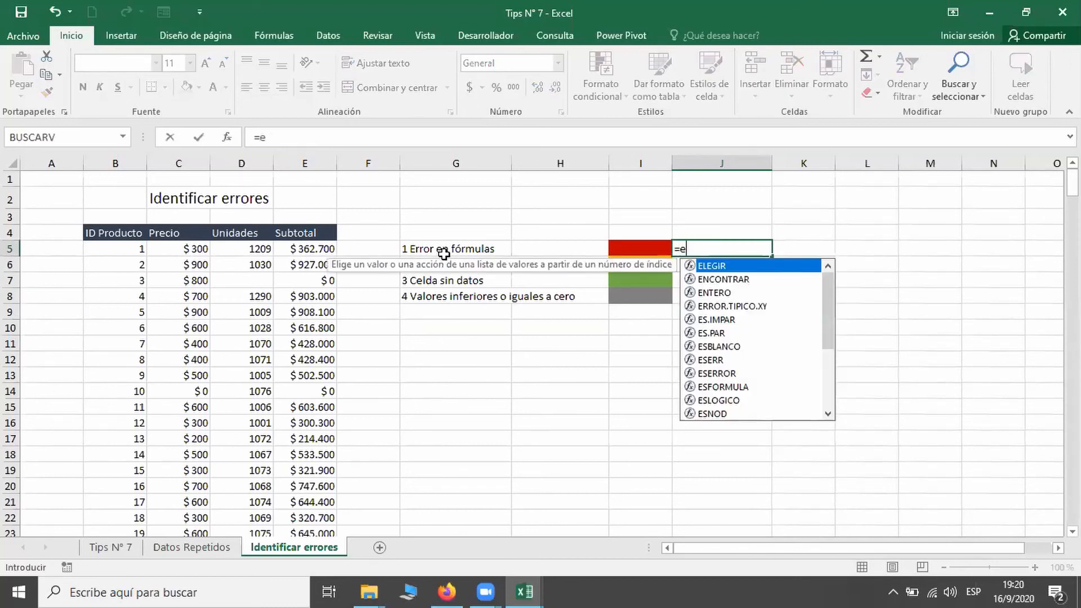
type("se")
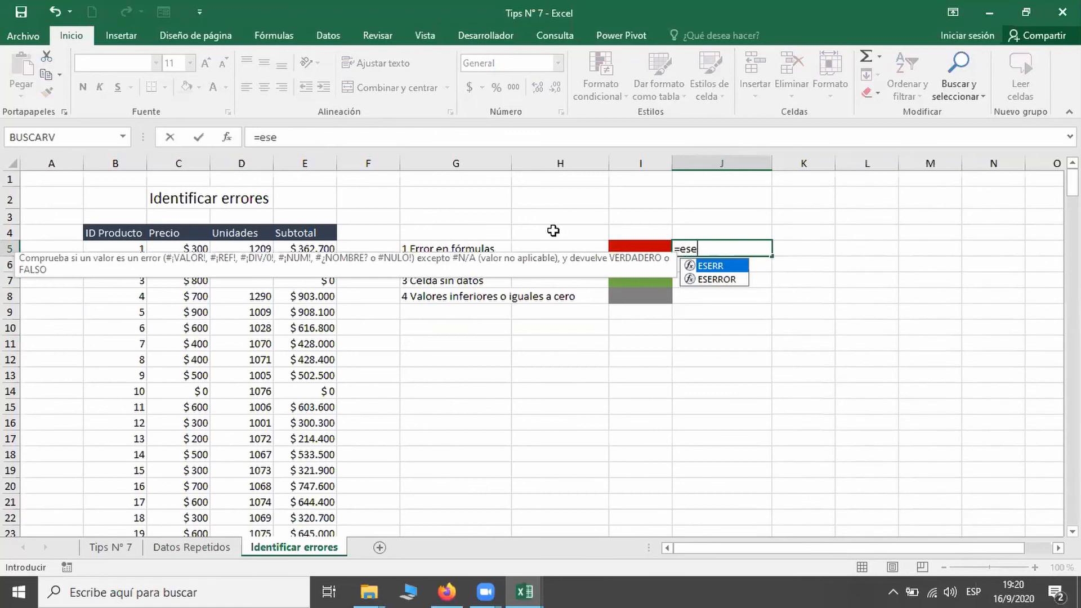
left_click(710, 280)
double_click(708, 280)
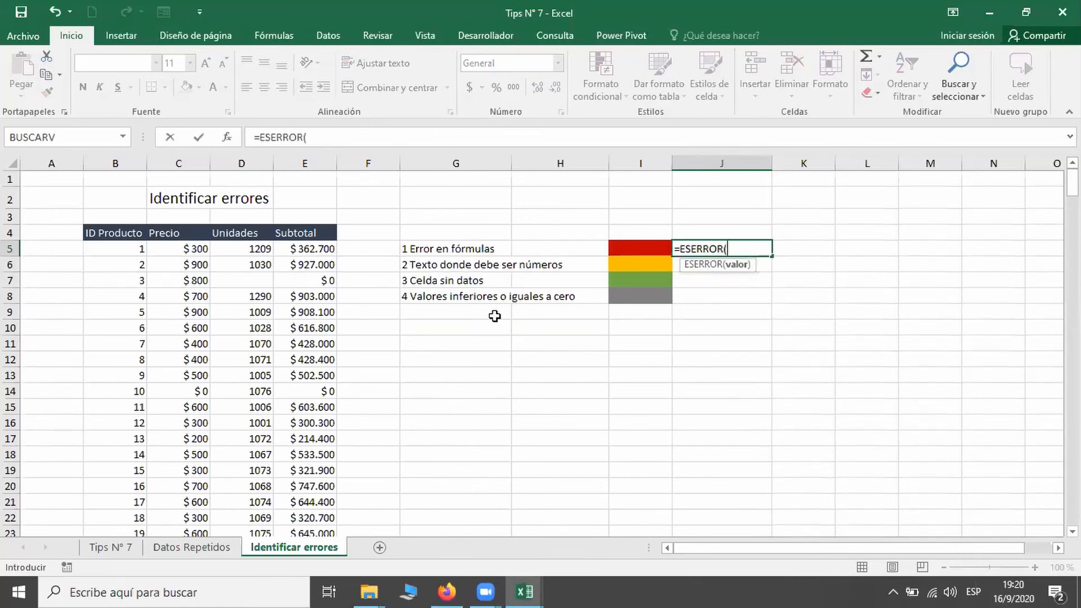
scroll(287, 391, "down", 2)
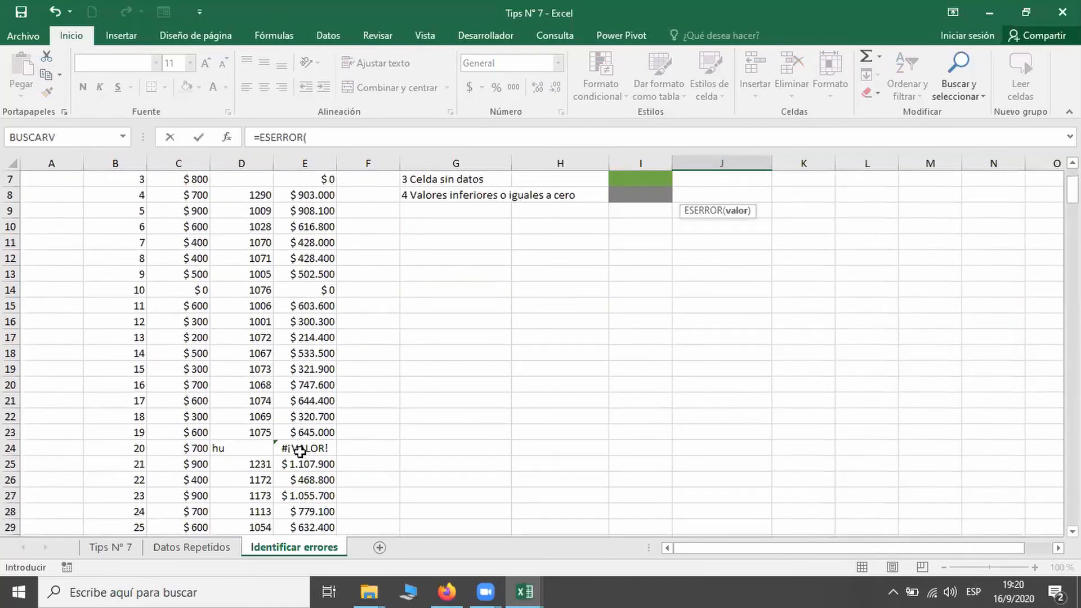
left_click(304, 461)
left_click(304, 448)
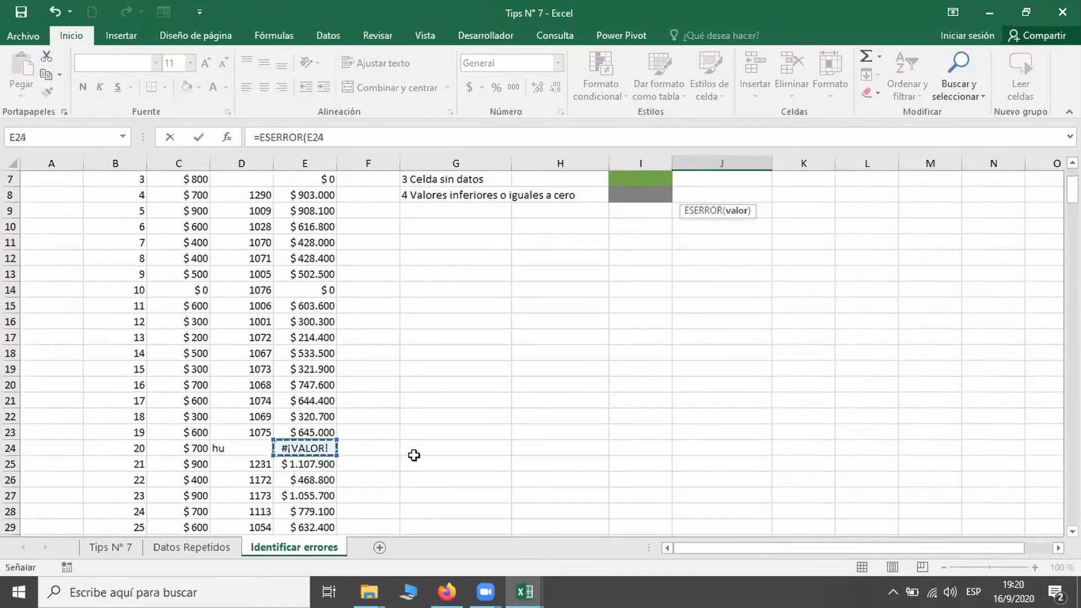
scroll(414, 455, "up", 2)
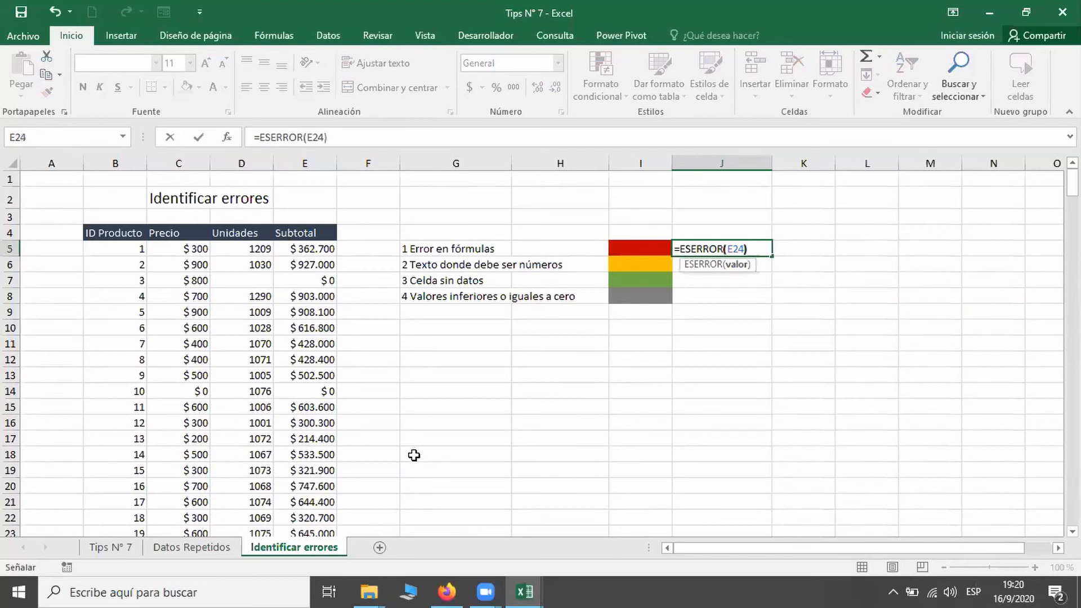
type(")")
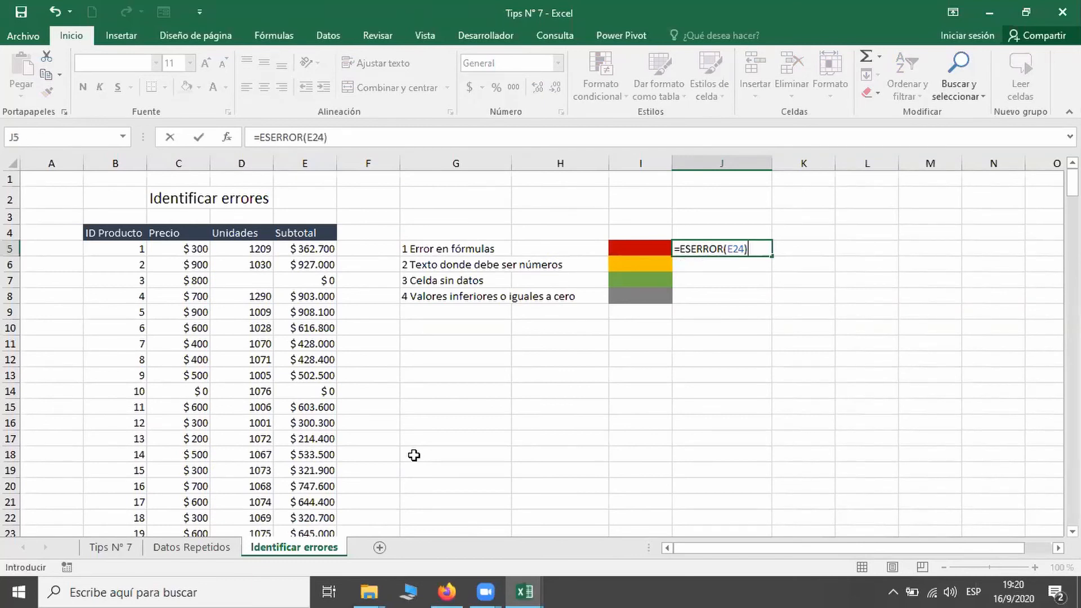
key("Return")
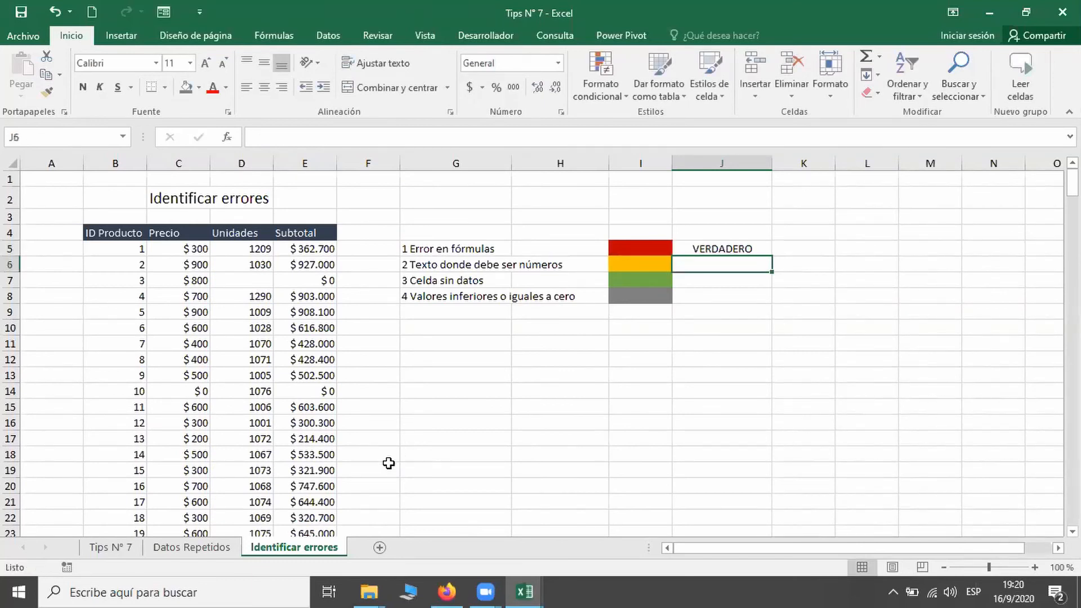
Change the reference in J5's ESERROR formula to E22 to test a subtotal without an error.
scroll(300, 353, "down", 3)
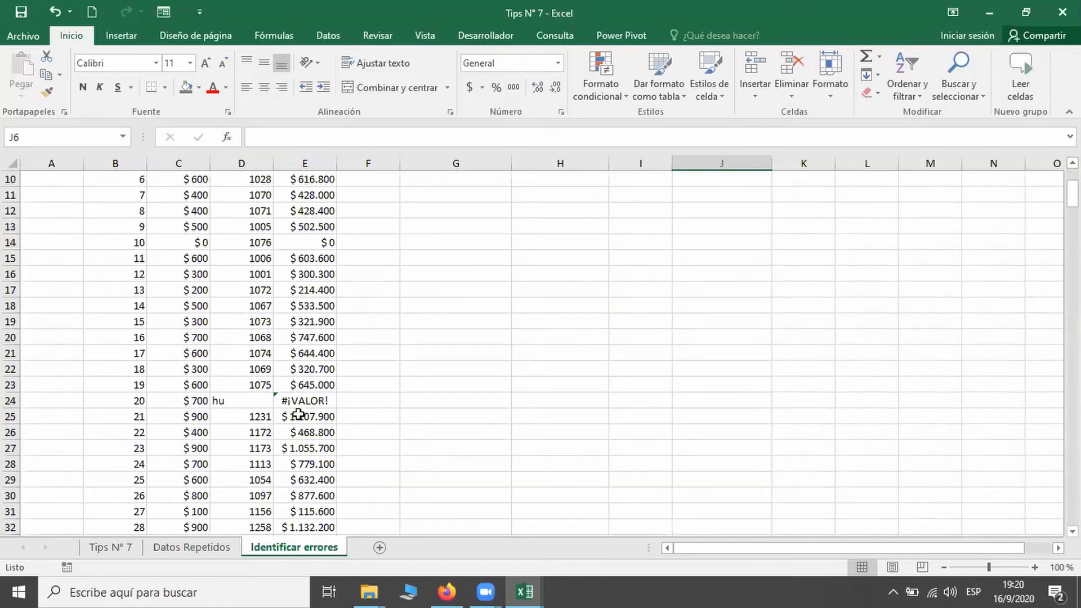
scroll(743, 292, "up", 3)
double_click(749, 249)
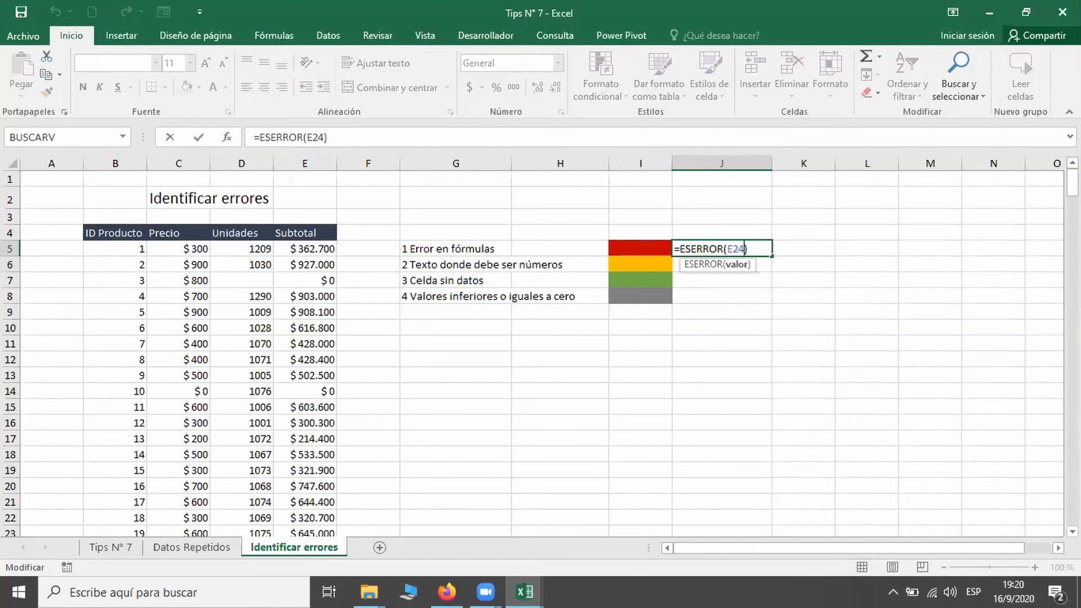
key("BackSpace")
type("2")
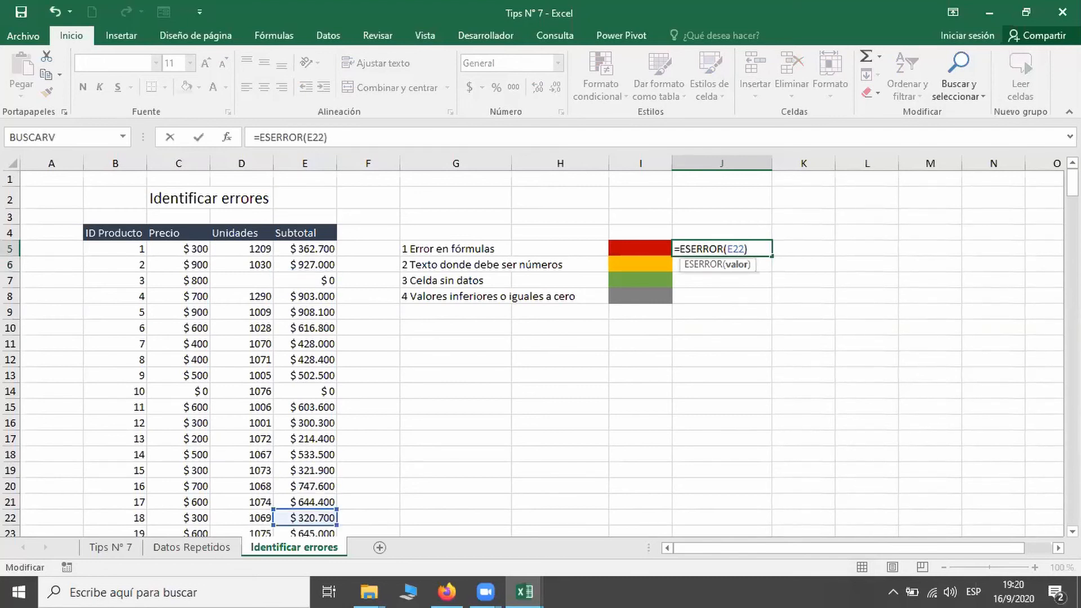
key("Return")
Change the reference in J5's ESERROR formula to E23.
scroll(225, 416, "down", 4)
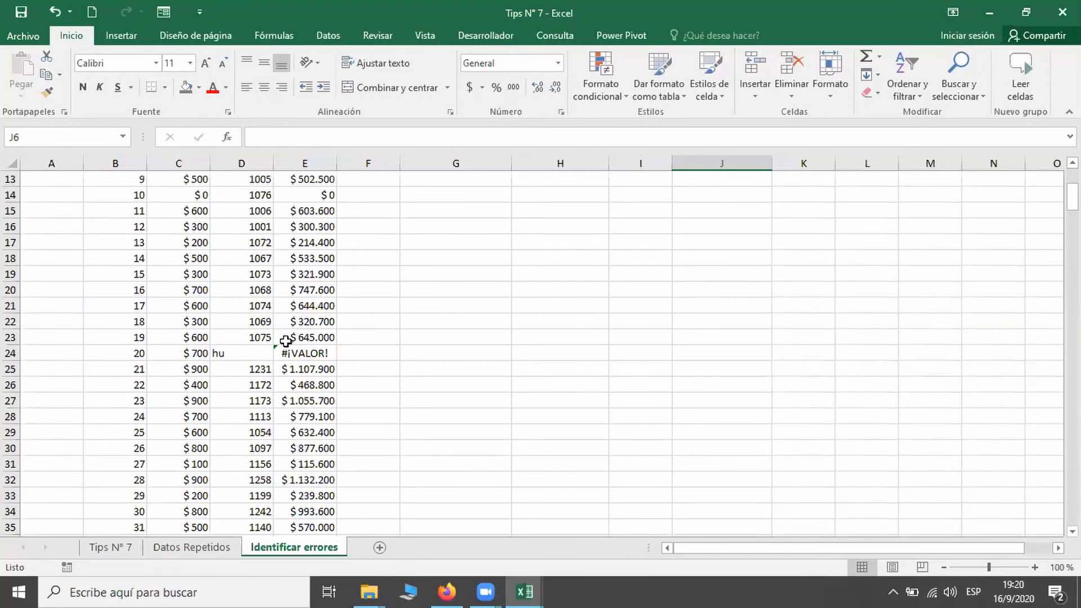
scroll(802, 258, "up", 4)
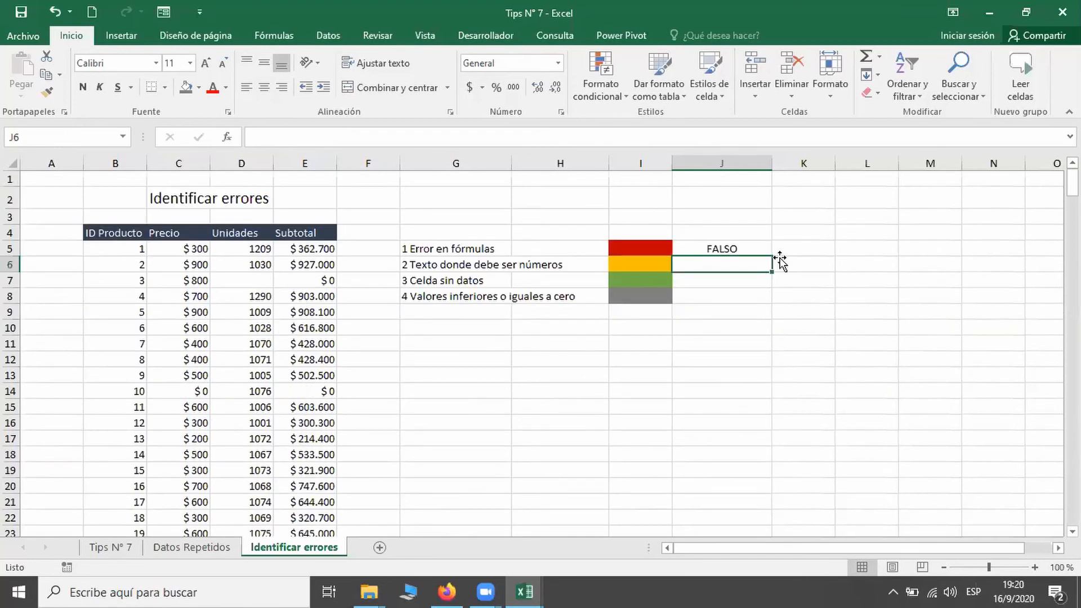
double_click(746, 249)
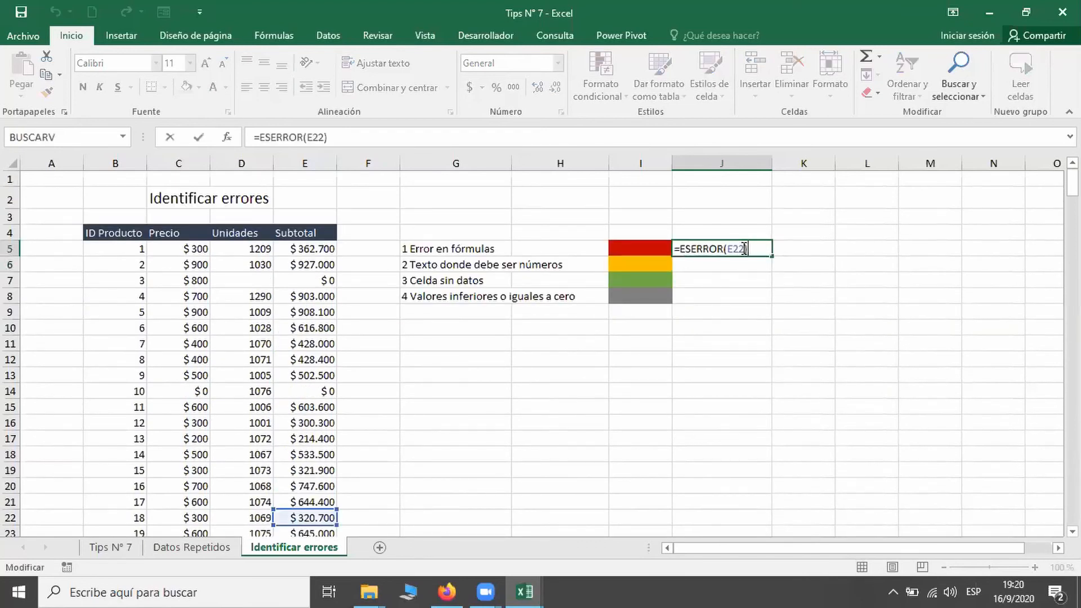
key("BackSpace")
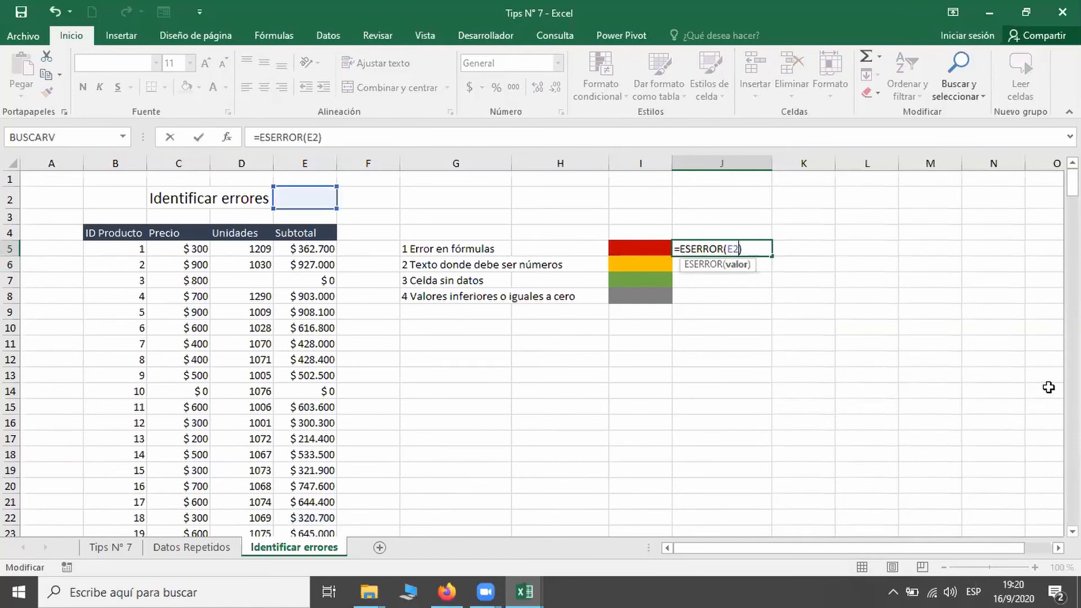
type("3")
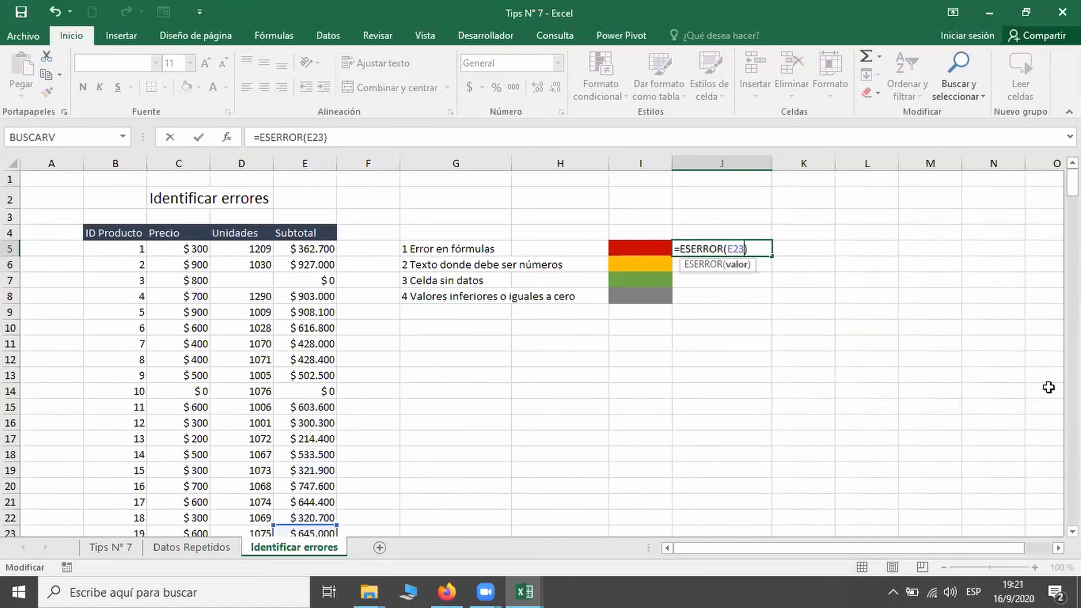
key("Return")
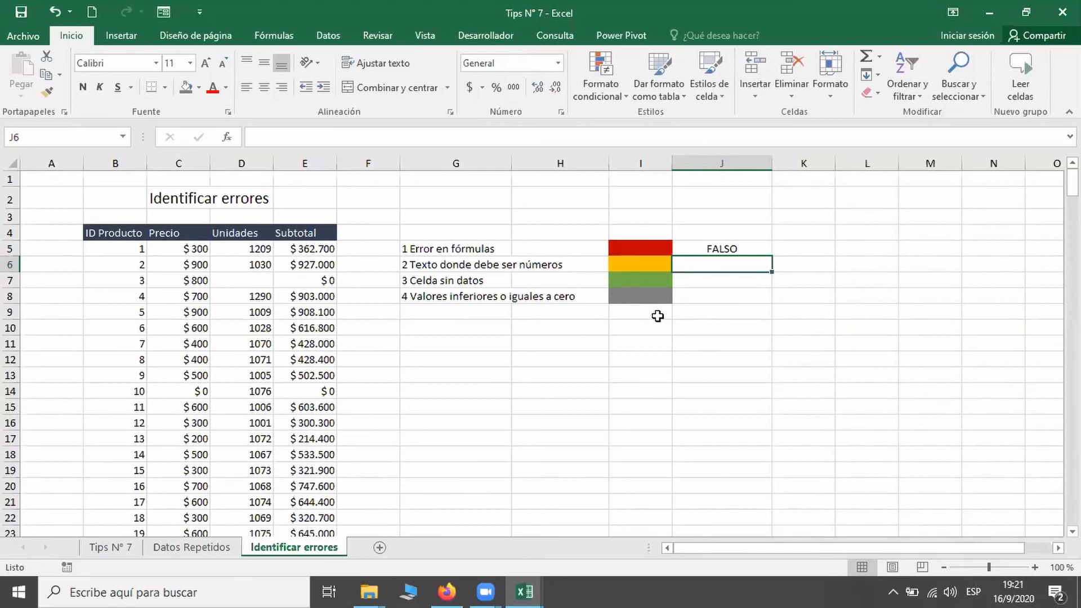
Enter the formula =ESTEXTO(D24) in J6, beside the Texto donde debe ser números color, to test the units cell D24.
type("=este")
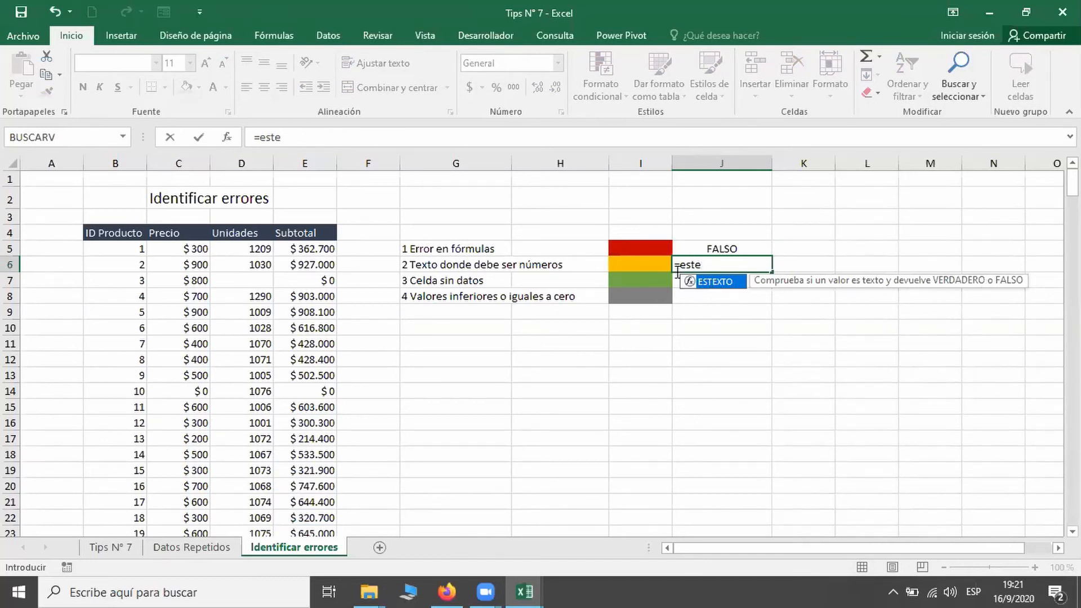
double_click(719, 289)
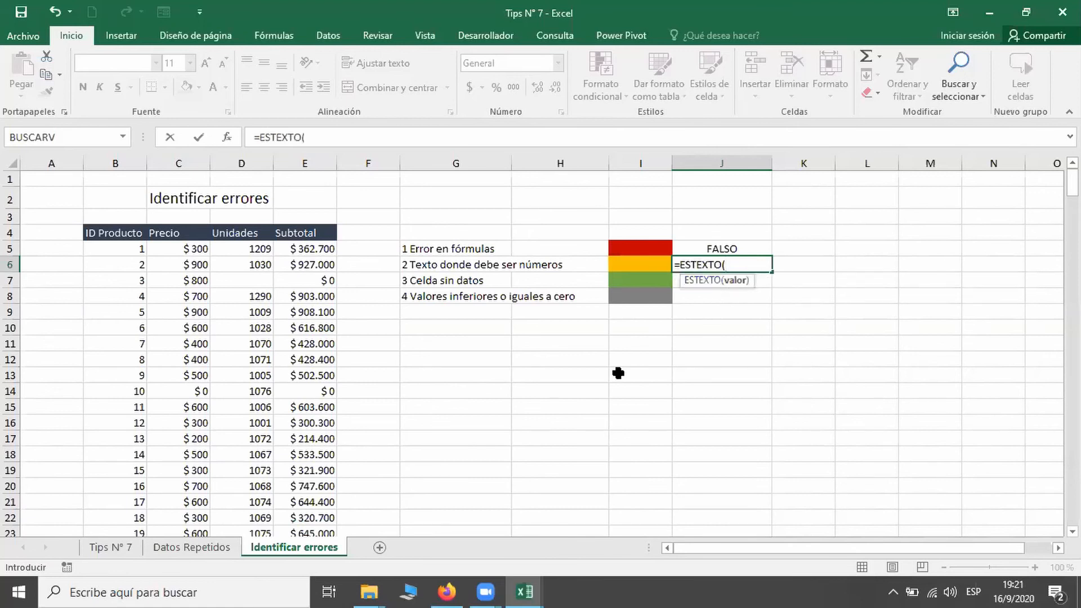
scroll(618, 373, "down", 3)
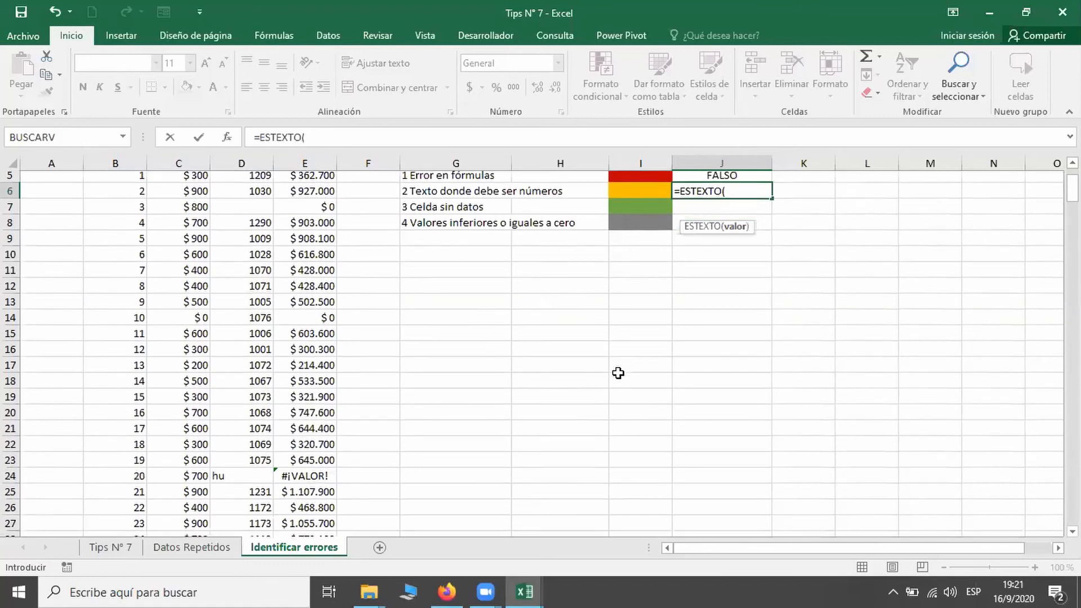
left_click(223, 401)
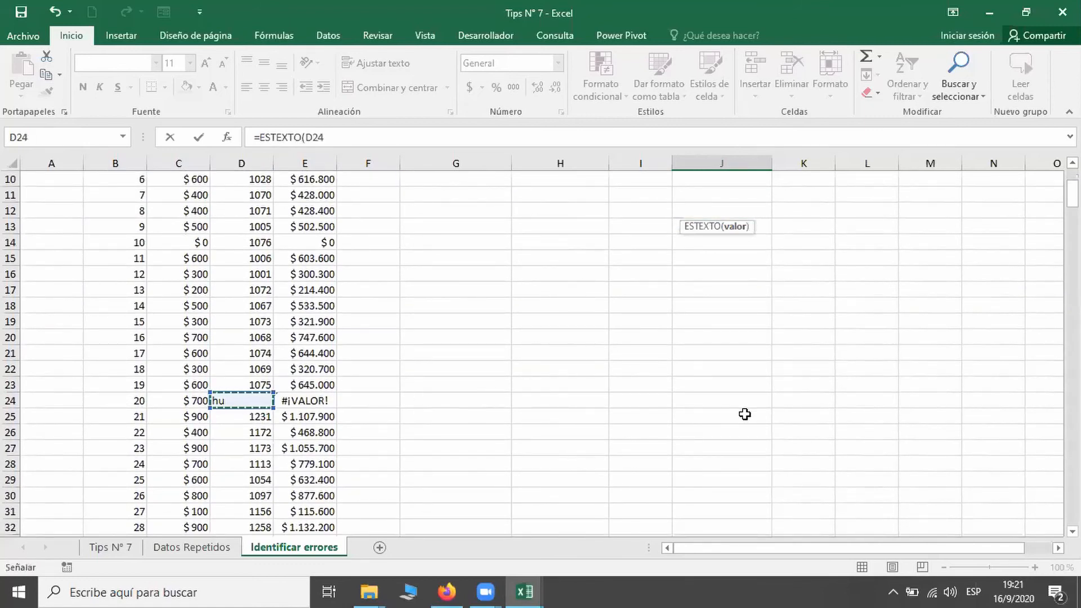
type(")")
scroll(745, 415, "up", 3)
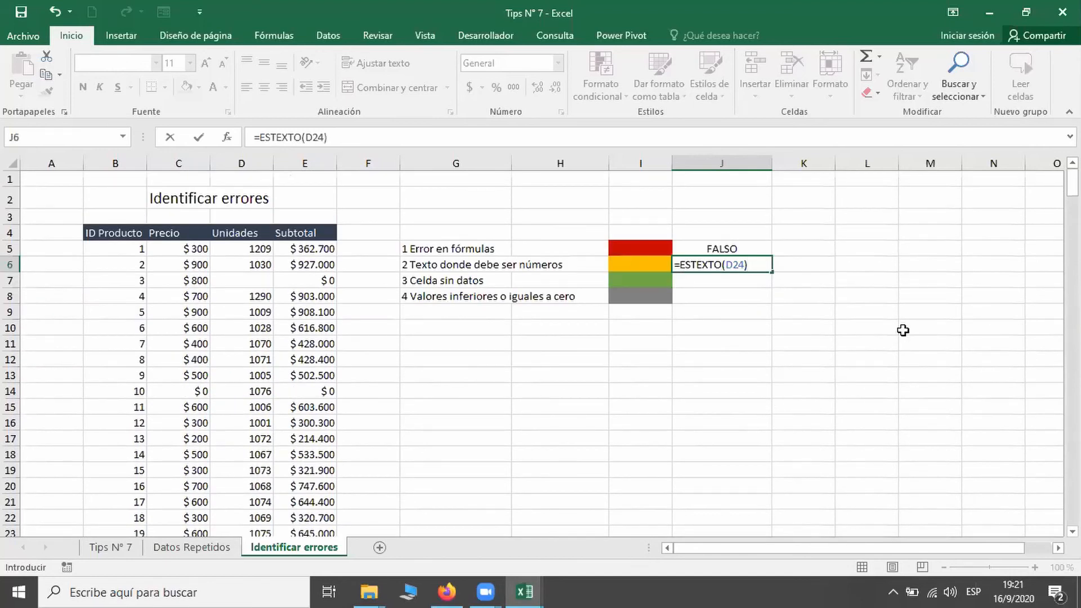
key("Return")
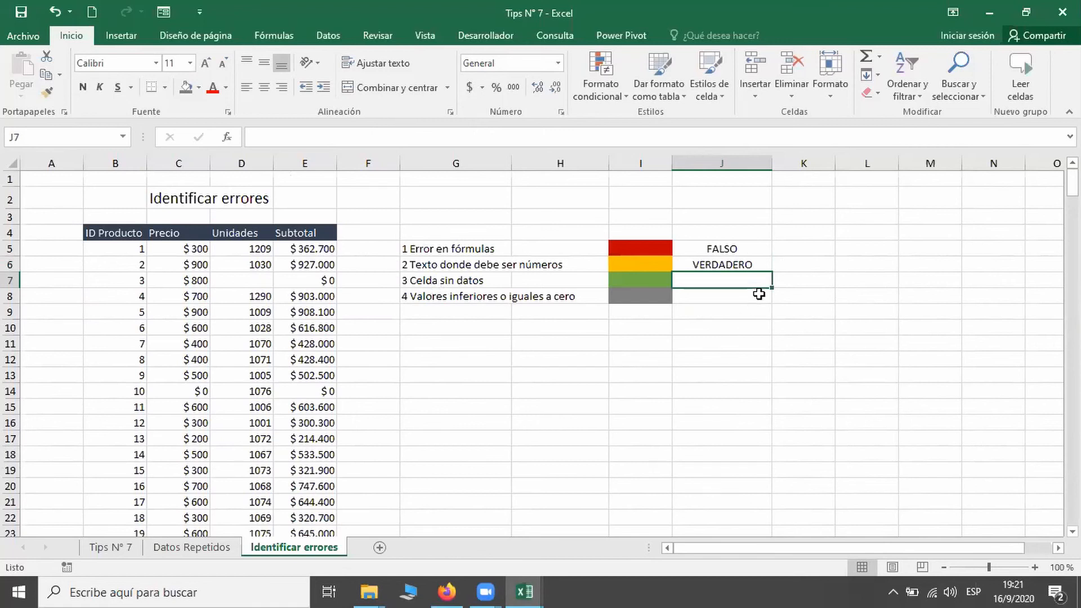
Change the reference in J6's ESTEXTO formula to a different cell to compare the text test.
left_click(753, 265)
double_click(749, 265)
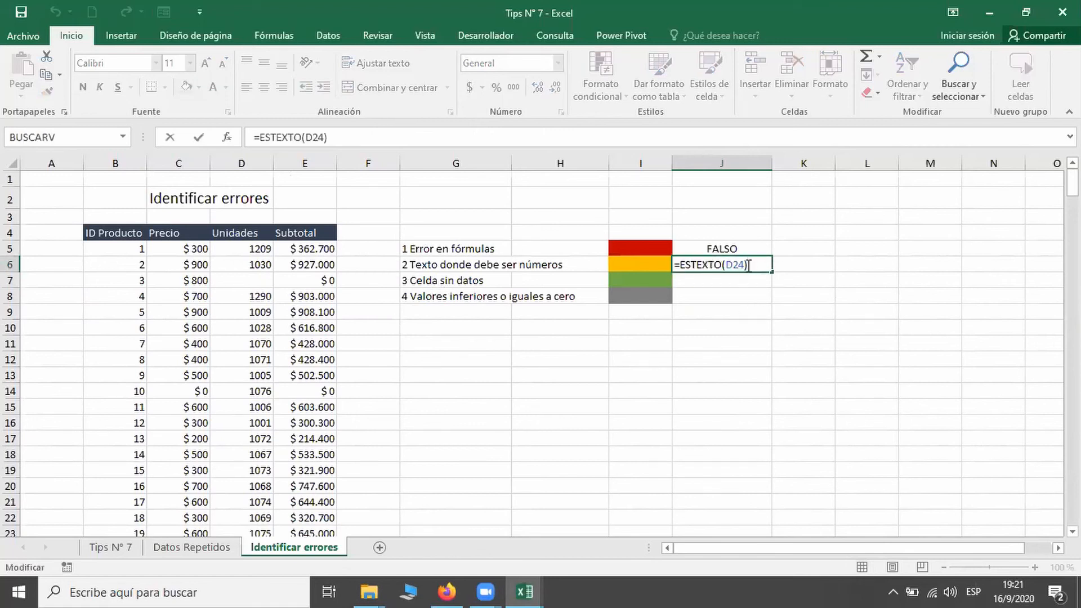
left_click(742, 266)
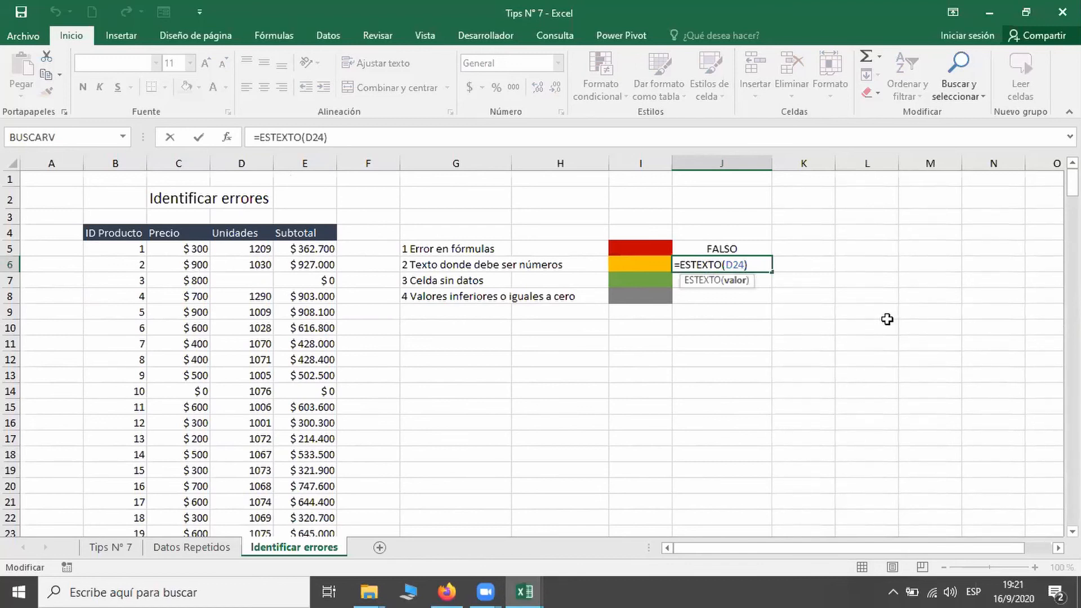
key("Return")
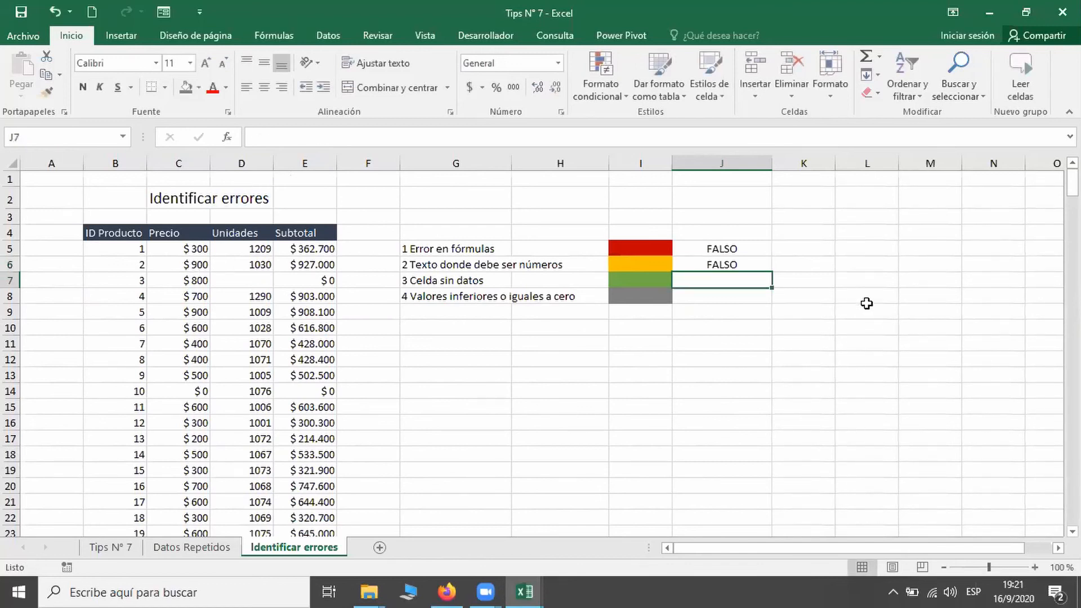
Set the reference in J6's ESTEXTO formula back to the units cell D24.
double_click(743, 263)
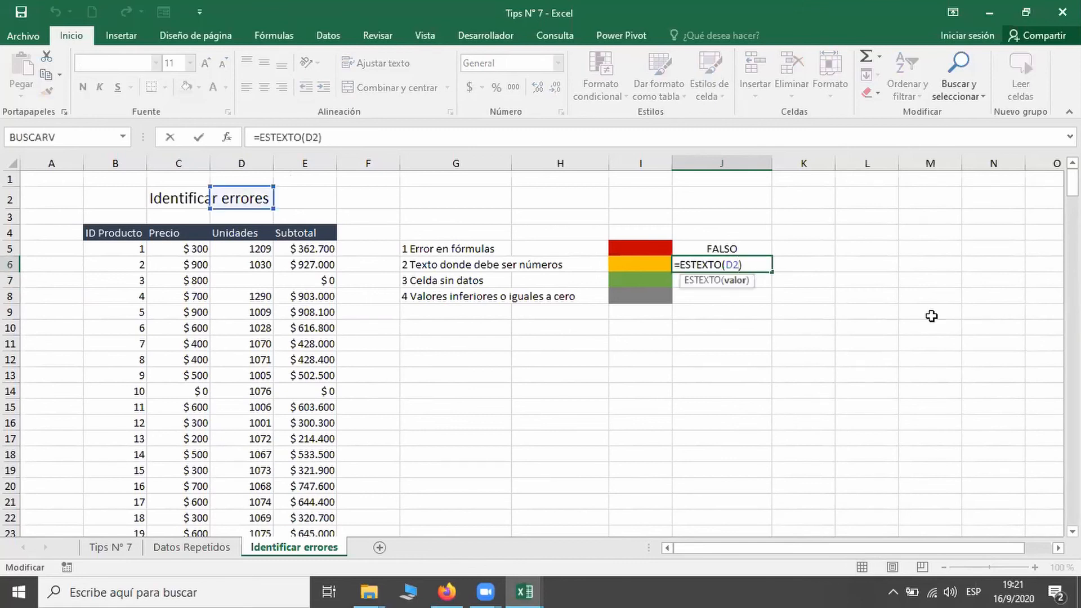
type("4")
key("Return")
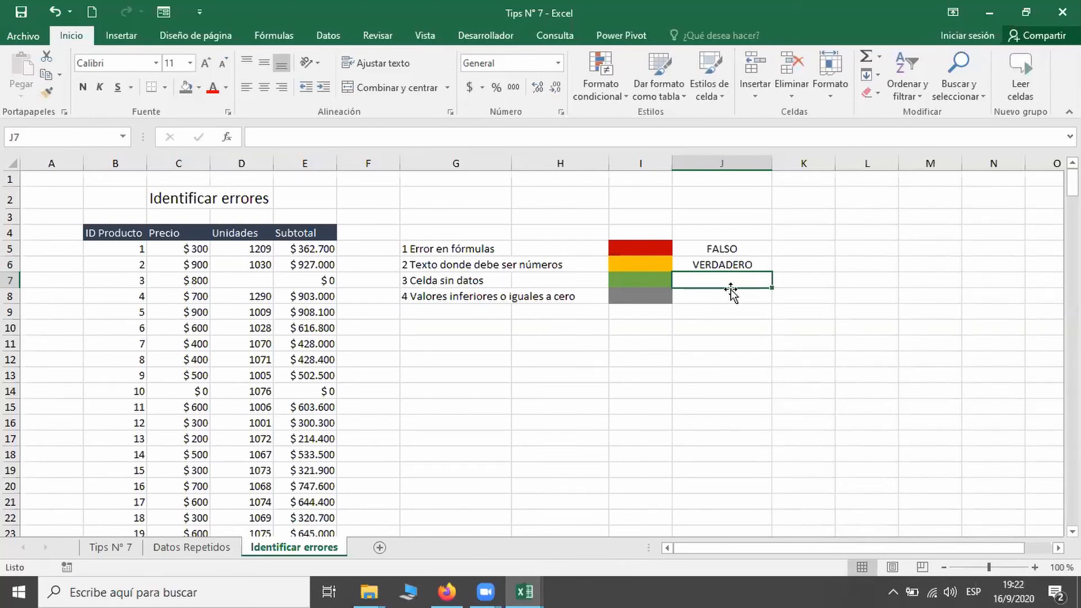
Enter the formula =LARGO(B5) in J7, beside the Celda sin datos color, to count the characters in B5.
type("=largo")
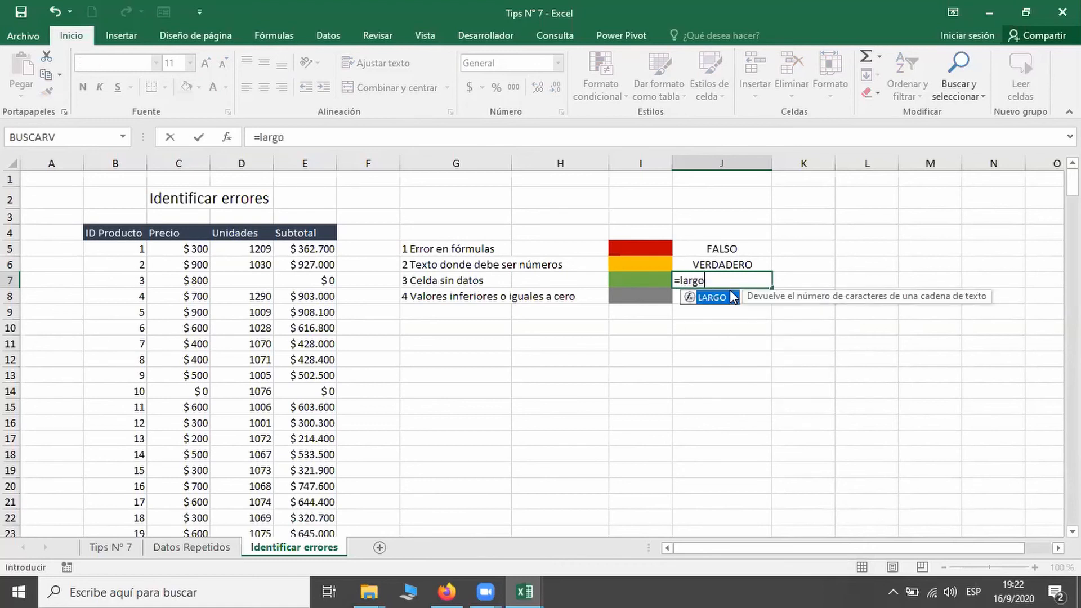
type("(")
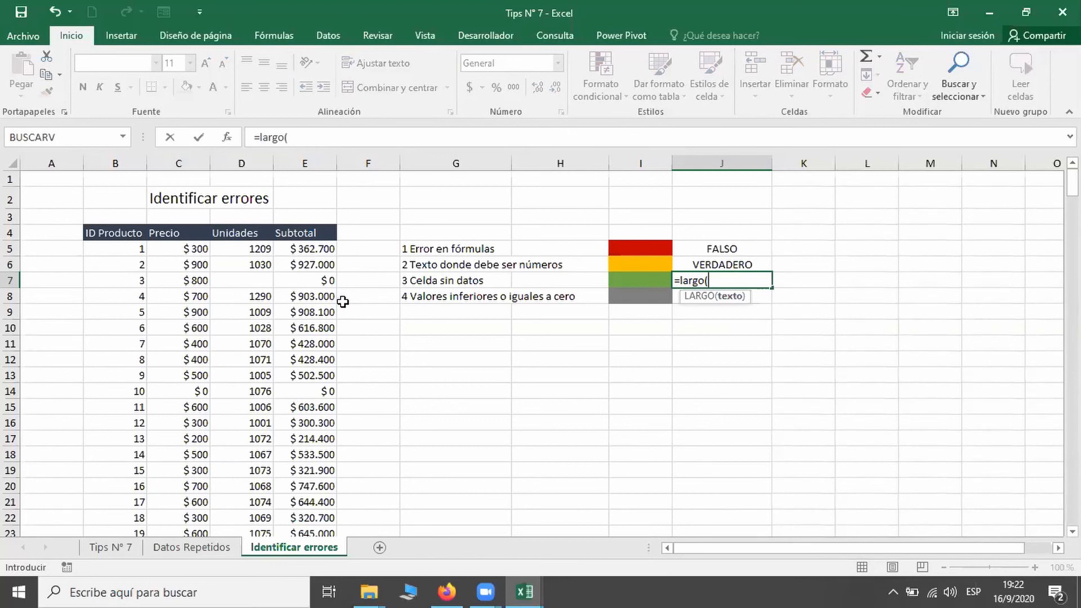
left_click(114, 248)
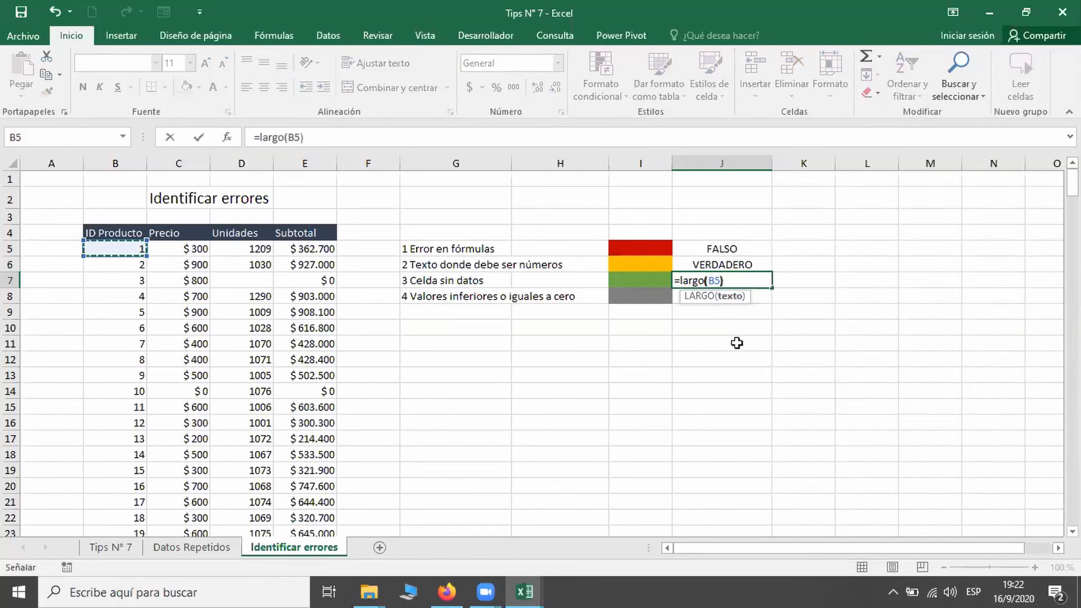
type(")")
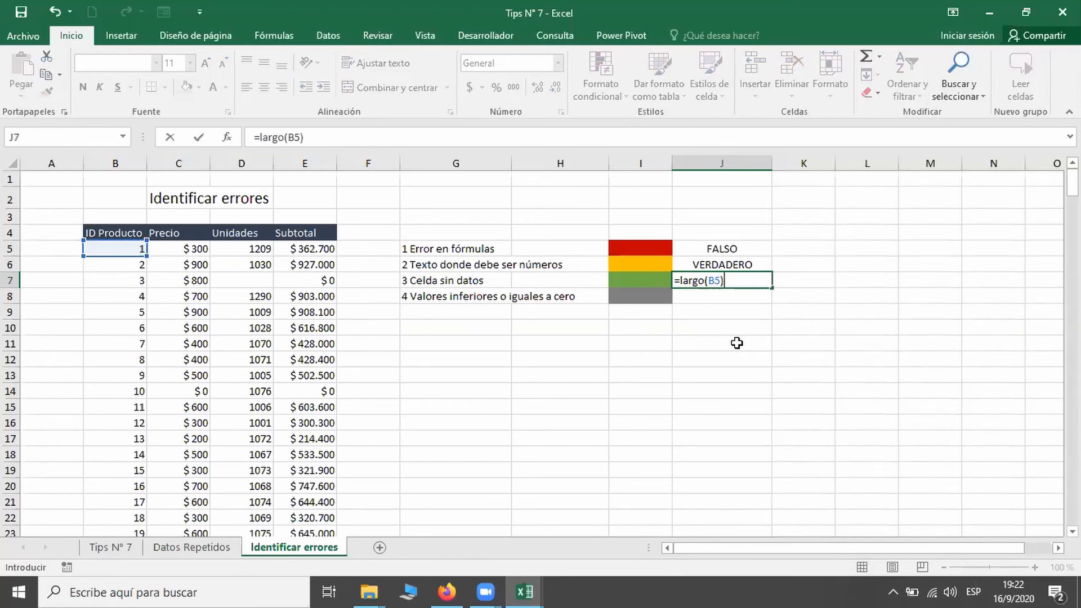
key("Return")
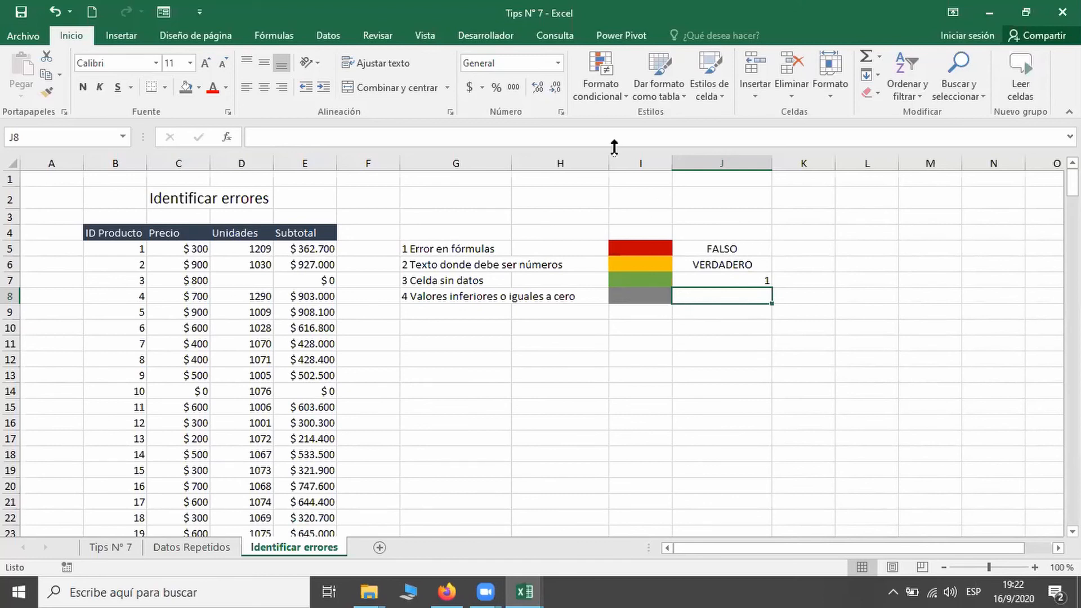
left_click(496, 388)
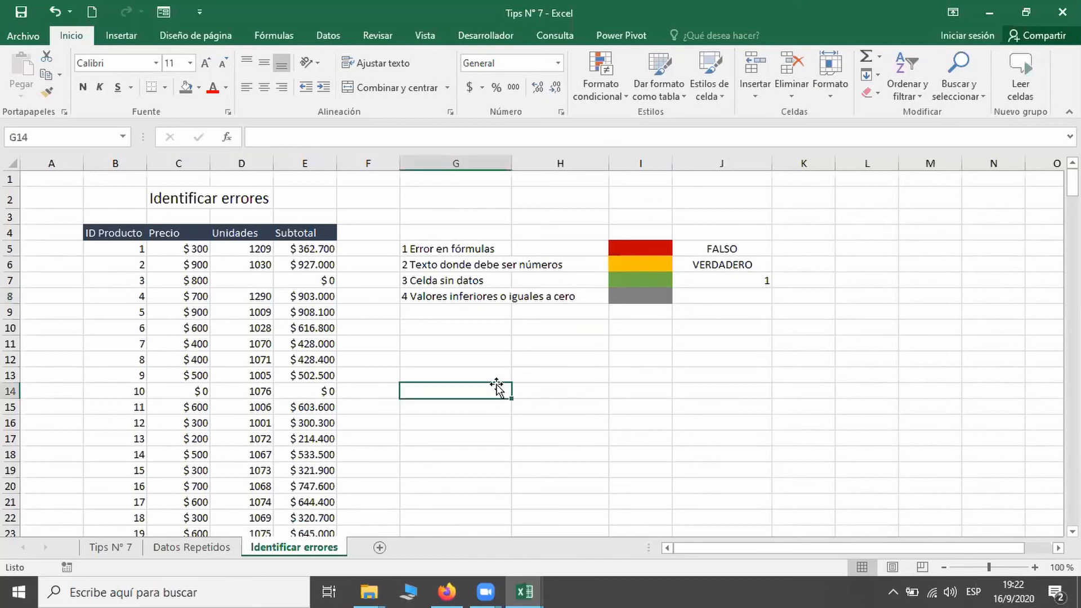
left_click(605, 90)
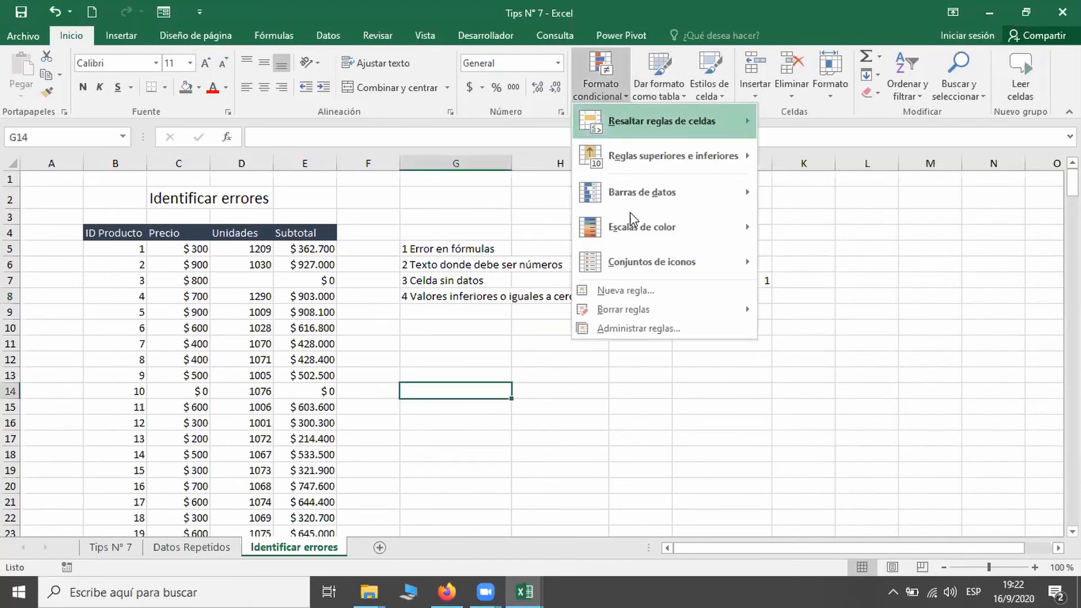
left_click(626, 292)
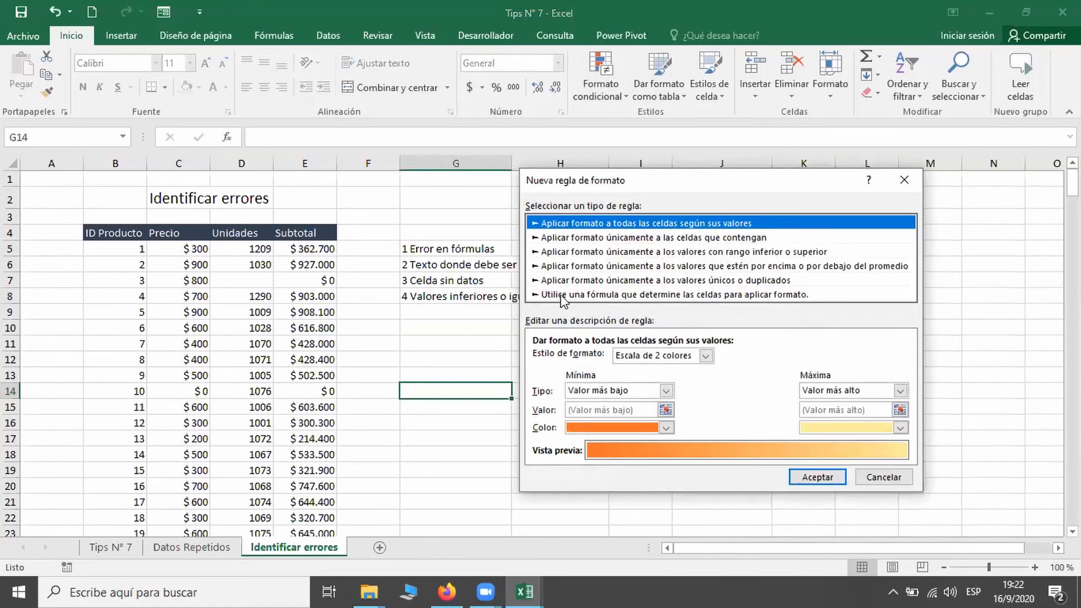
left_click(561, 295)
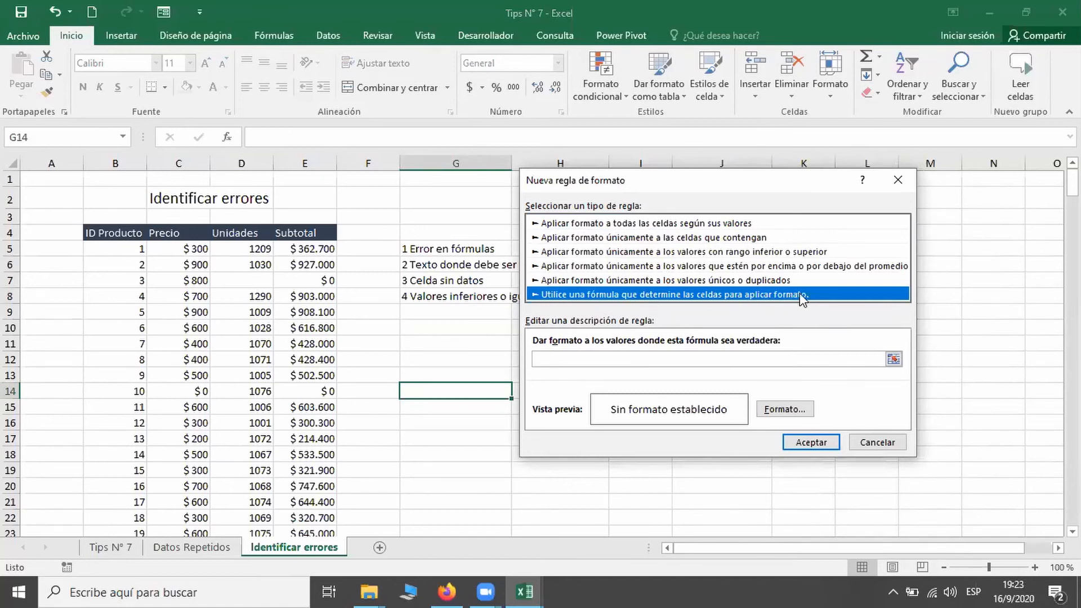
left_click(577, 362)
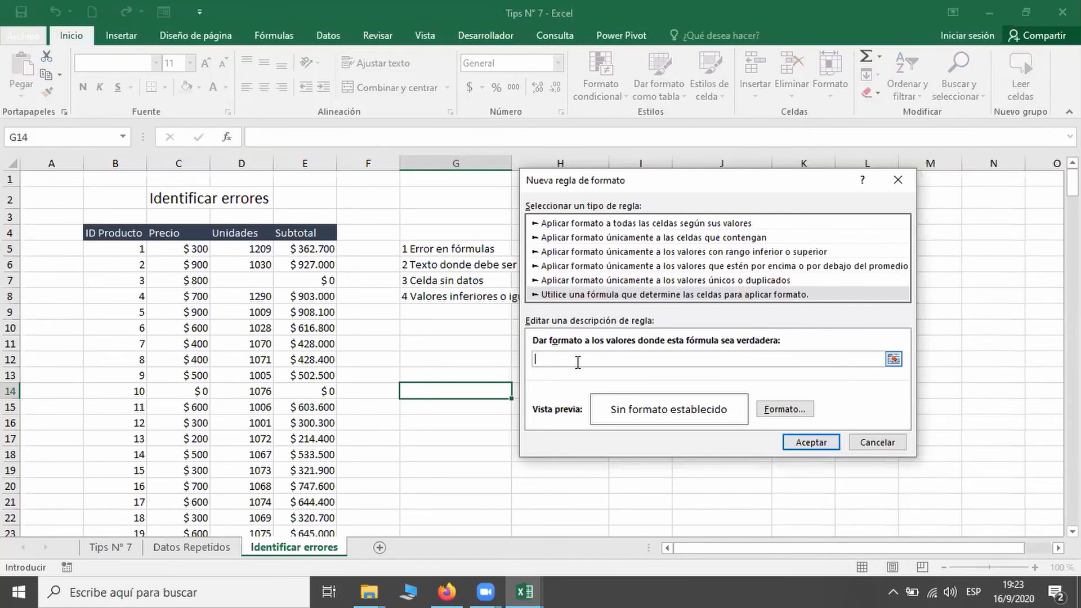
type("=eserror(")
left_click(878, 440)
Select all the table data from B5 down through the Subtotal column and create a conditional formatting rule of the formula type.
left_click_drag(121, 249, 318, 475)
scroll(330, 449, "up", 15)
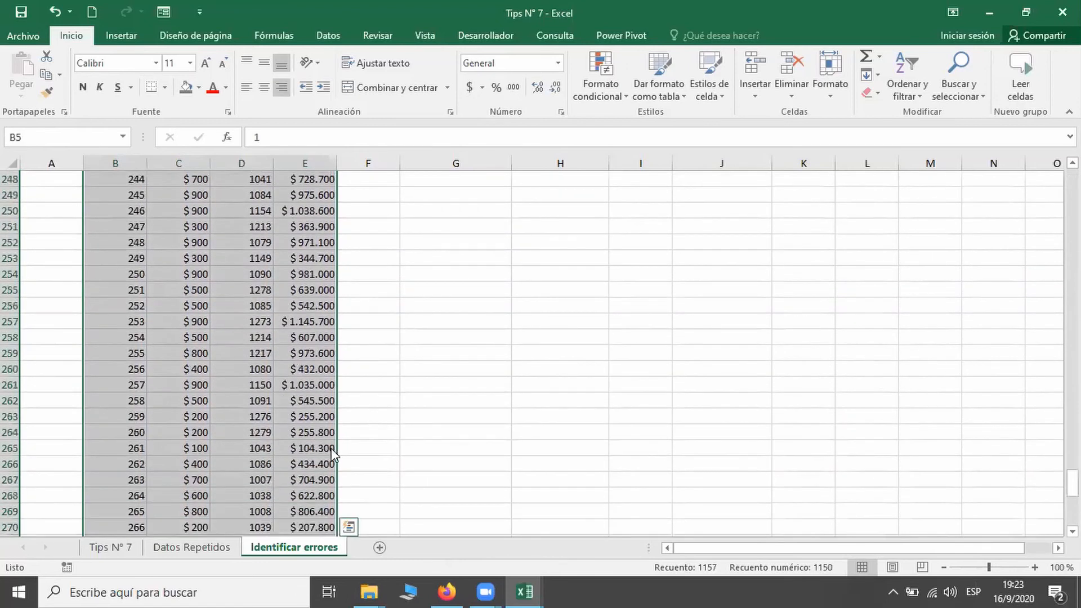
left_click_drag(1072, 462, 1071, 182)
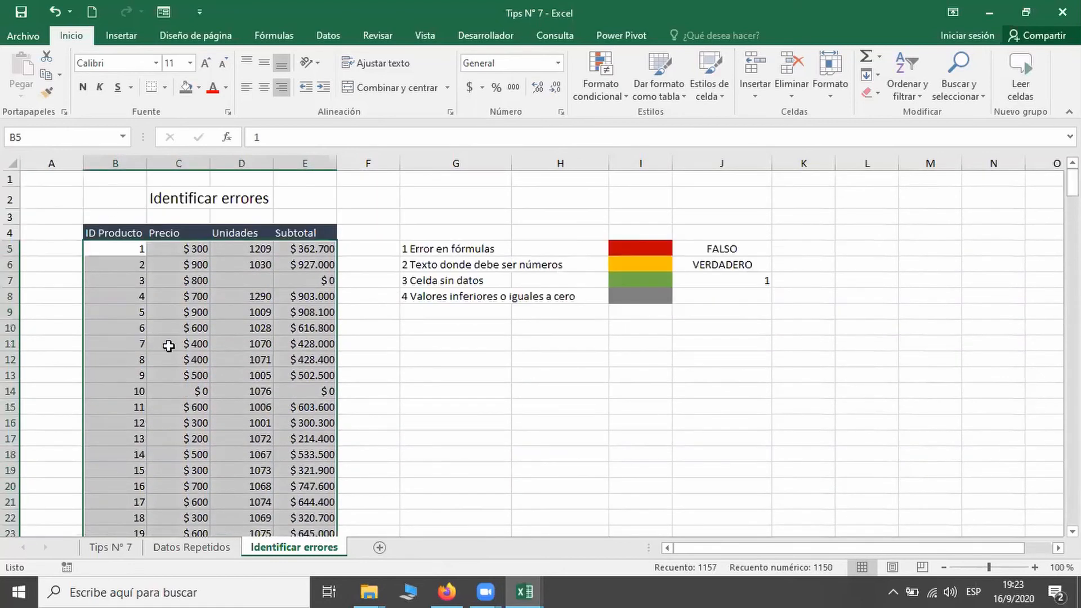
left_click(597, 92)
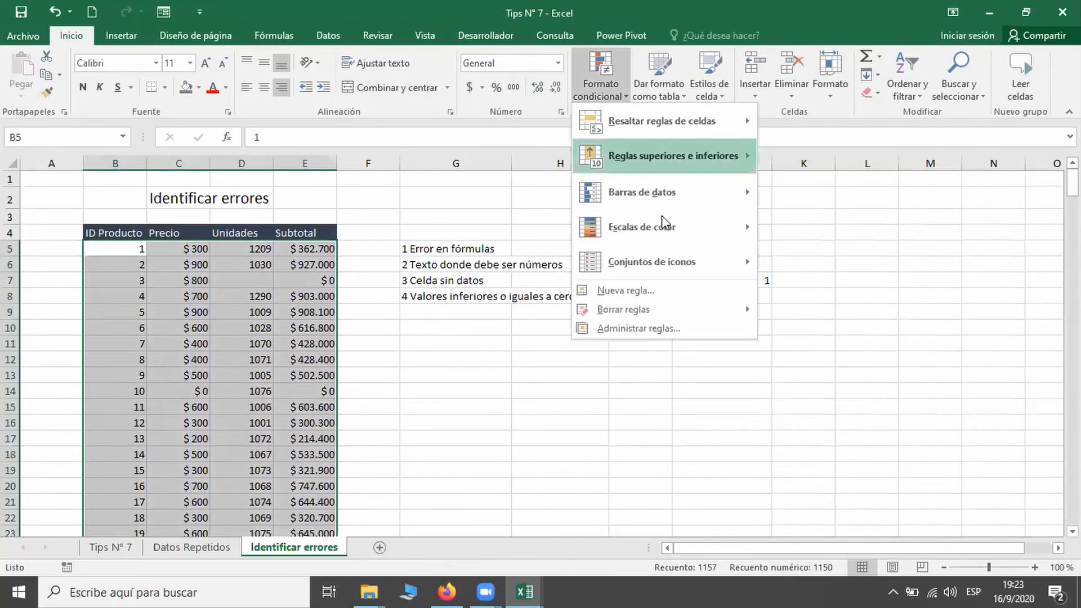
left_click(599, 290)
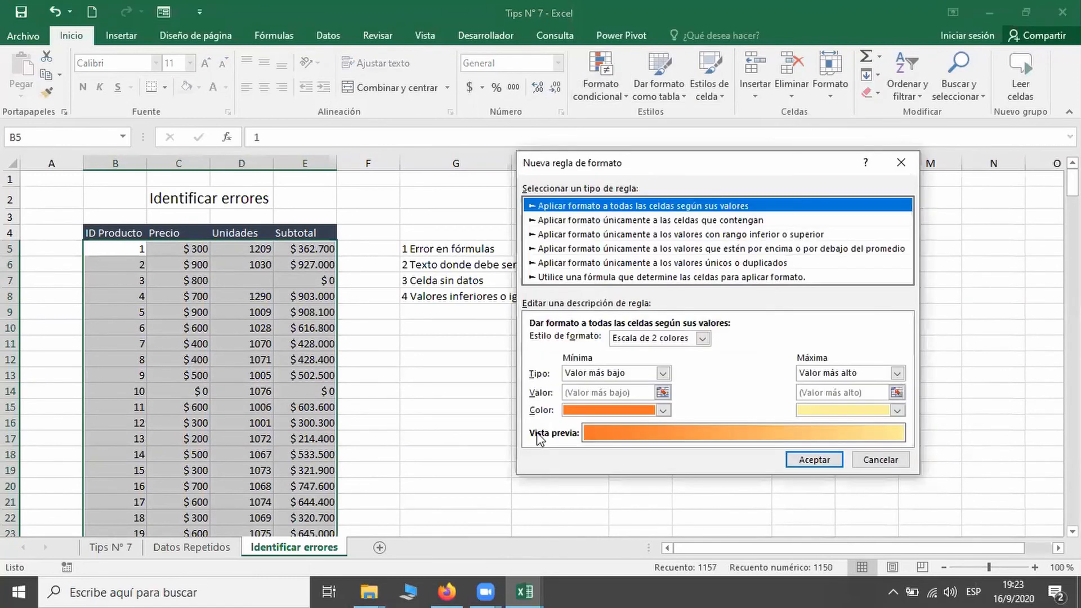
left_click(578, 278)
Enter =eserror(B5) as the new rule's formula, with a fully relative reference to B5.
left_click(623, 340)
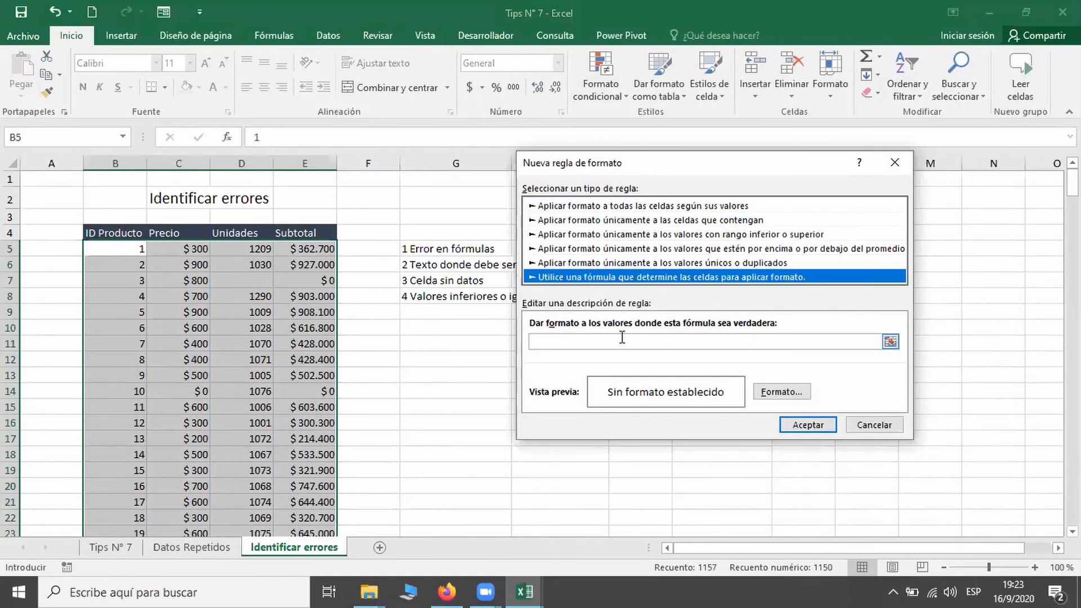
type("=")
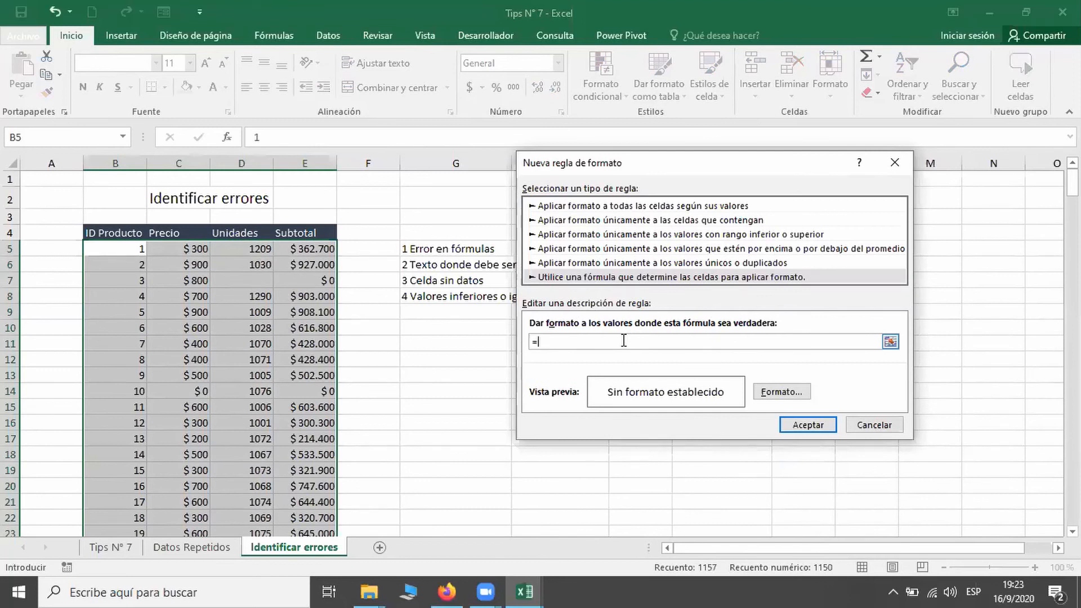
type("eserror(")
left_click(132, 248)
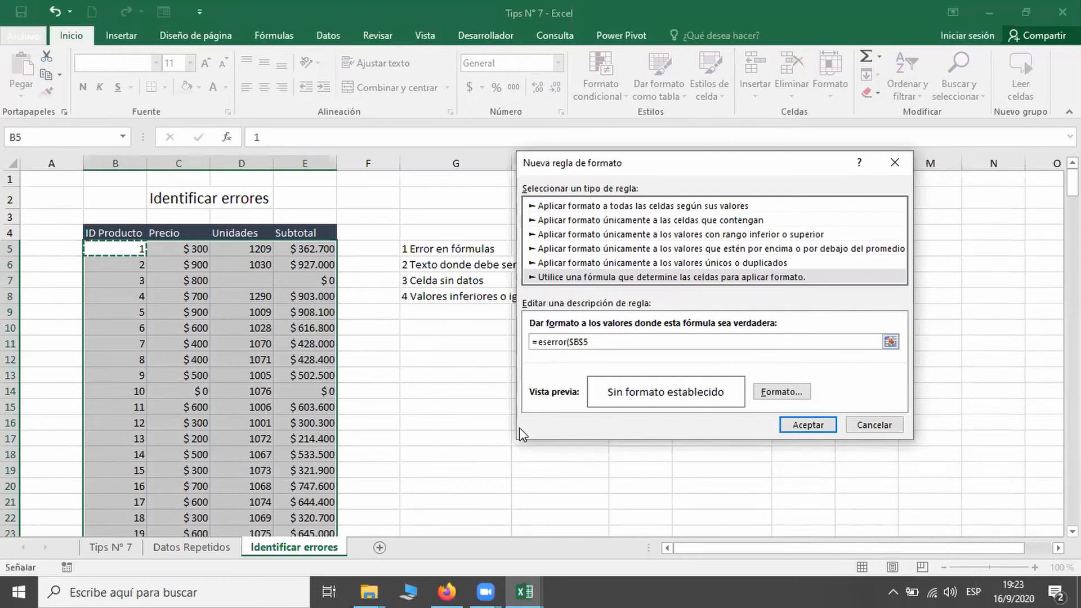
key("F4")
key("F4")
key("F4")
type(")")
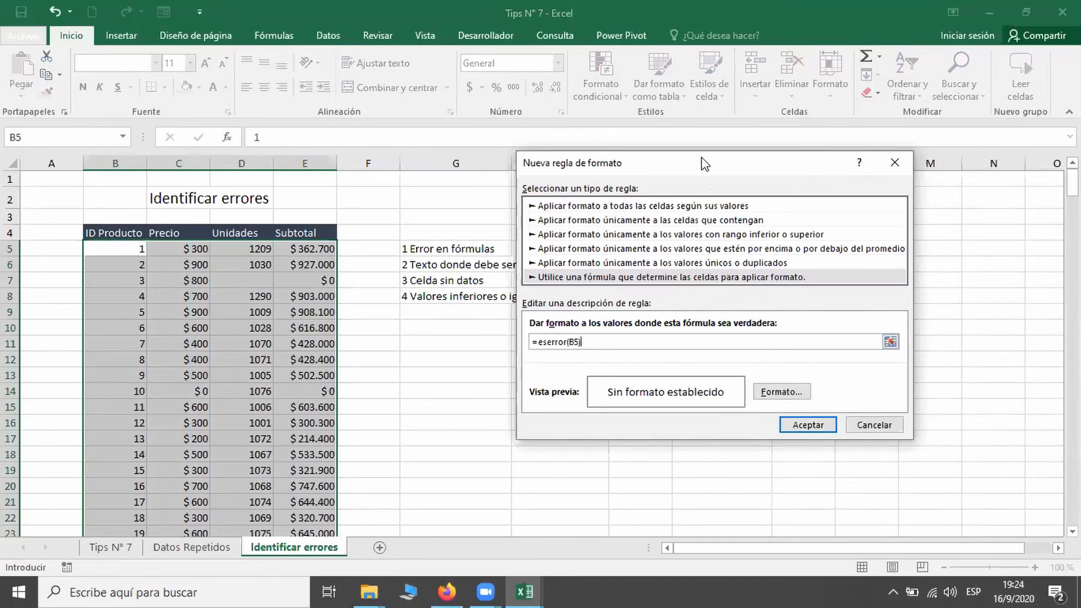
Give the rule the dark red fill that matches the Error en fórmulas color and apply it to the table.
left_click_drag(701, 157, 678, 269)
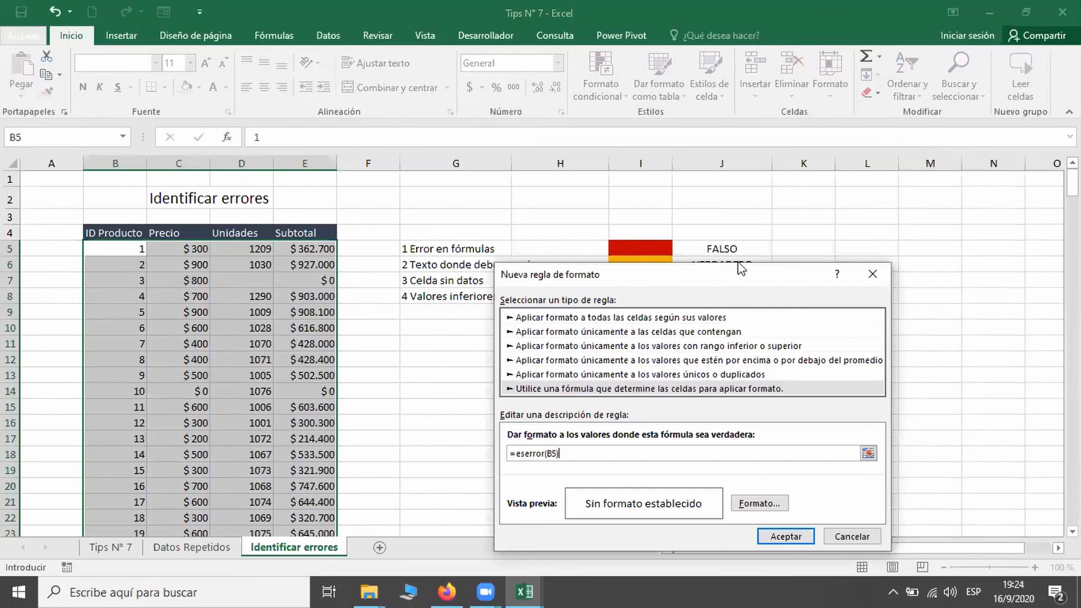
left_click(751, 504)
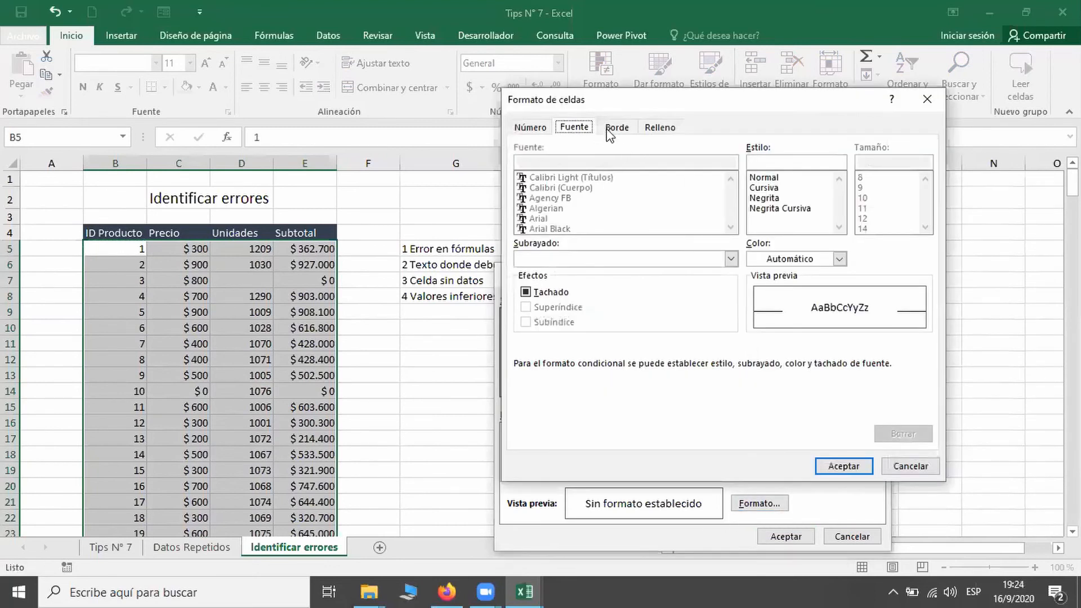
left_click(666, 128)
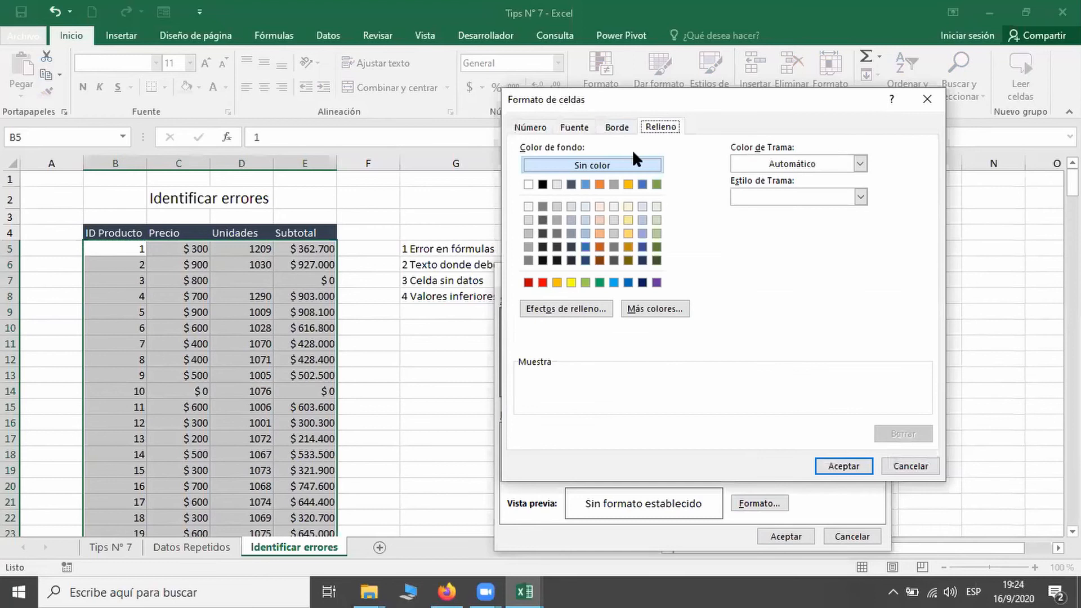
left_click(528, 283)
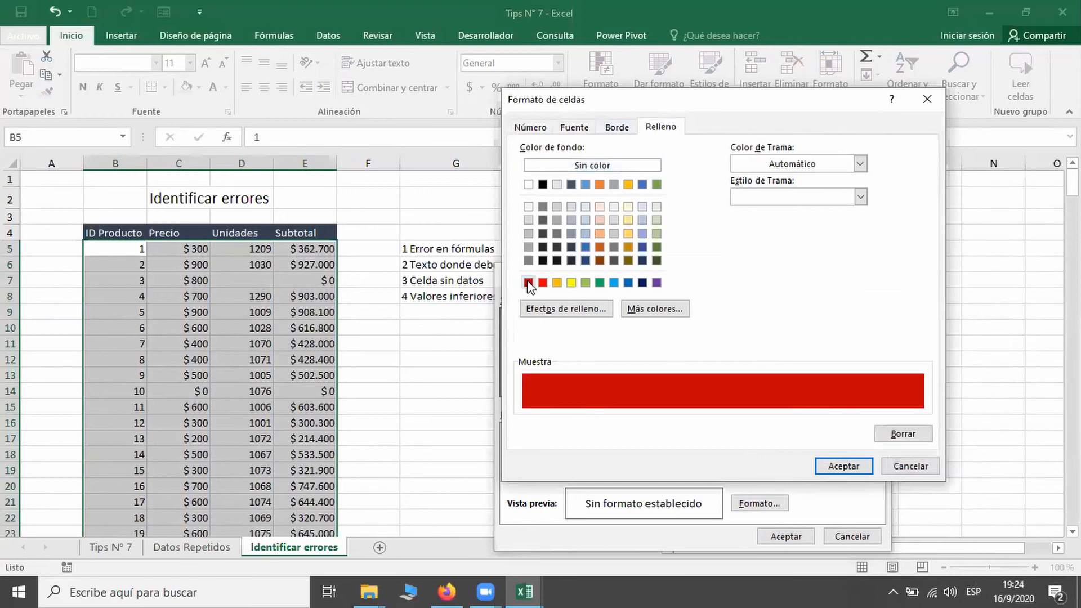
left_click(859, 473)
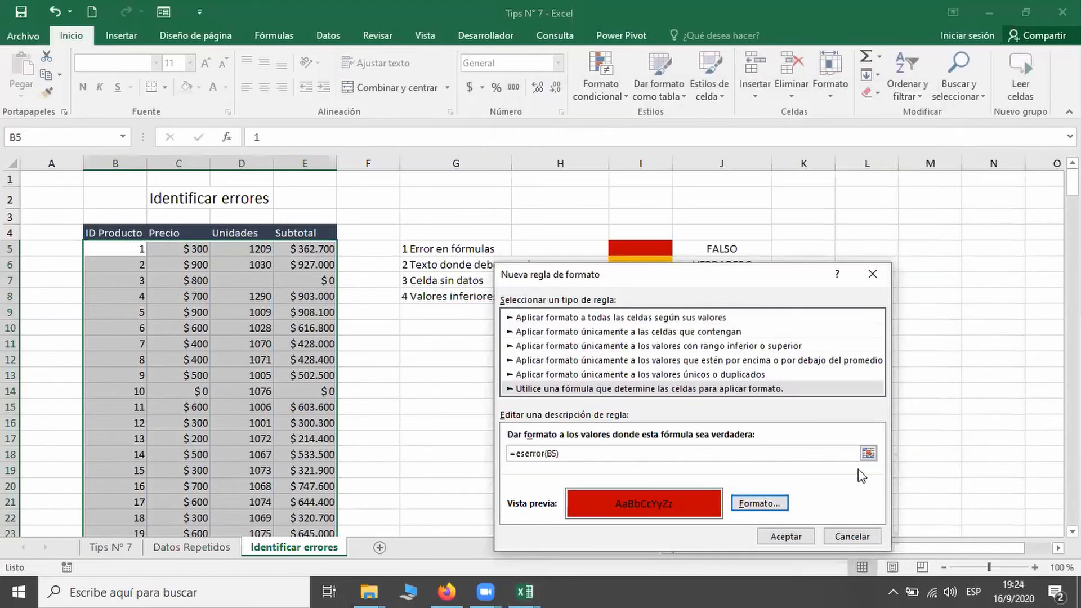
left_click(802, 539)
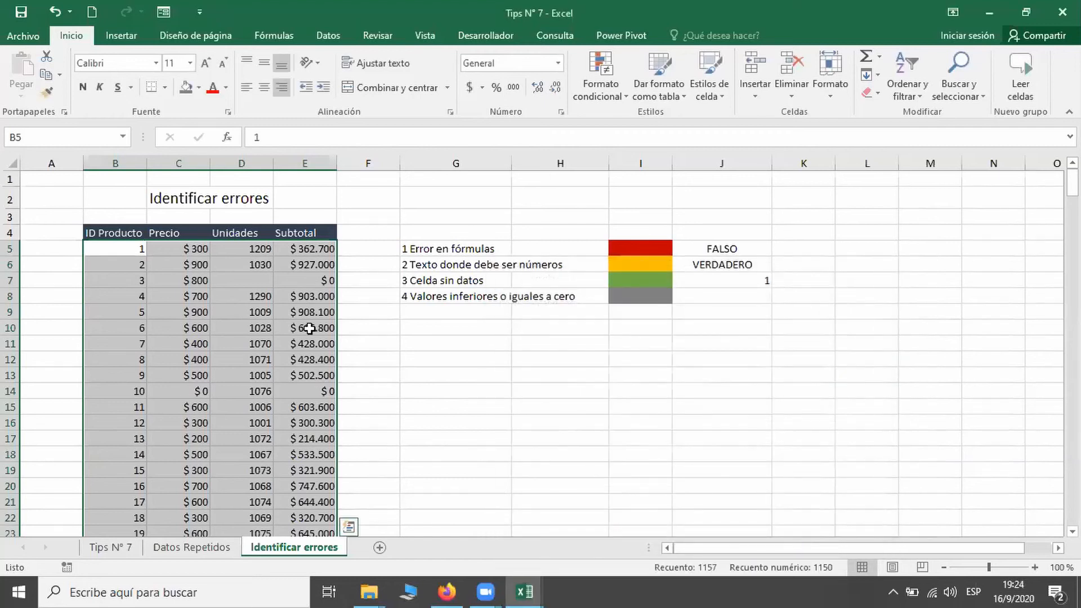
Check the table's Subtotal column for formula errors marked by the red rule.
scroll(309, 328, "down", 3)
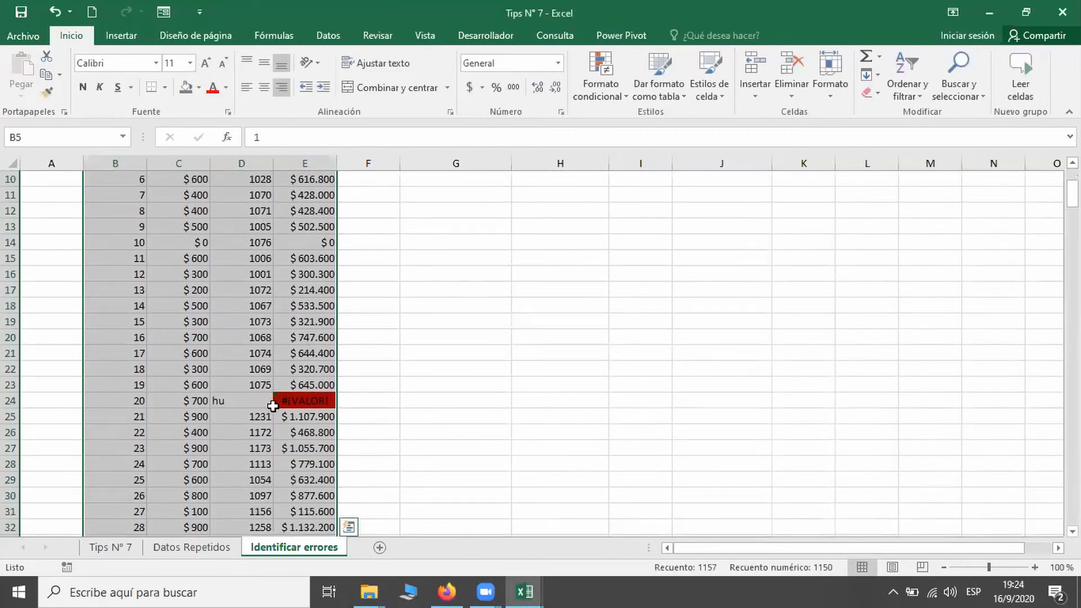
scroll(290, 397, "down", 5)
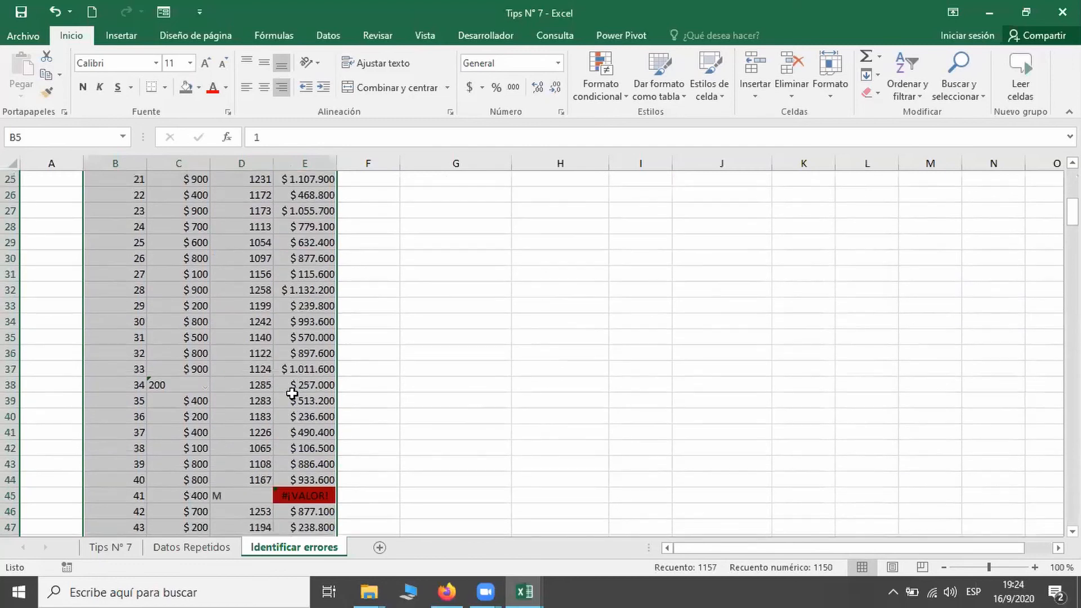
scroll(291, 393, "down", 8)
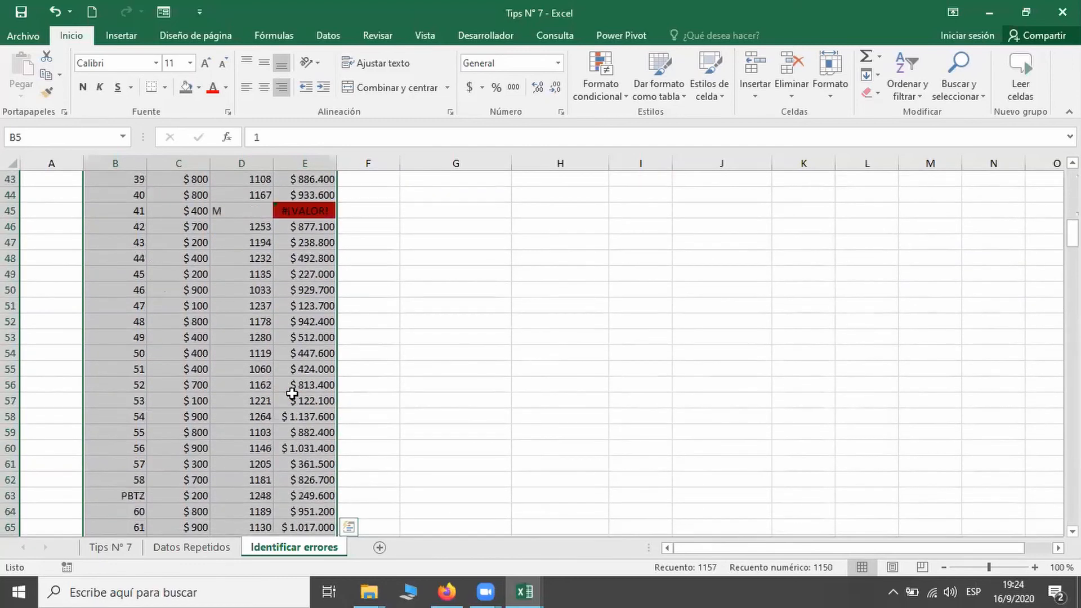
scroll(294, 393, "down", 10)
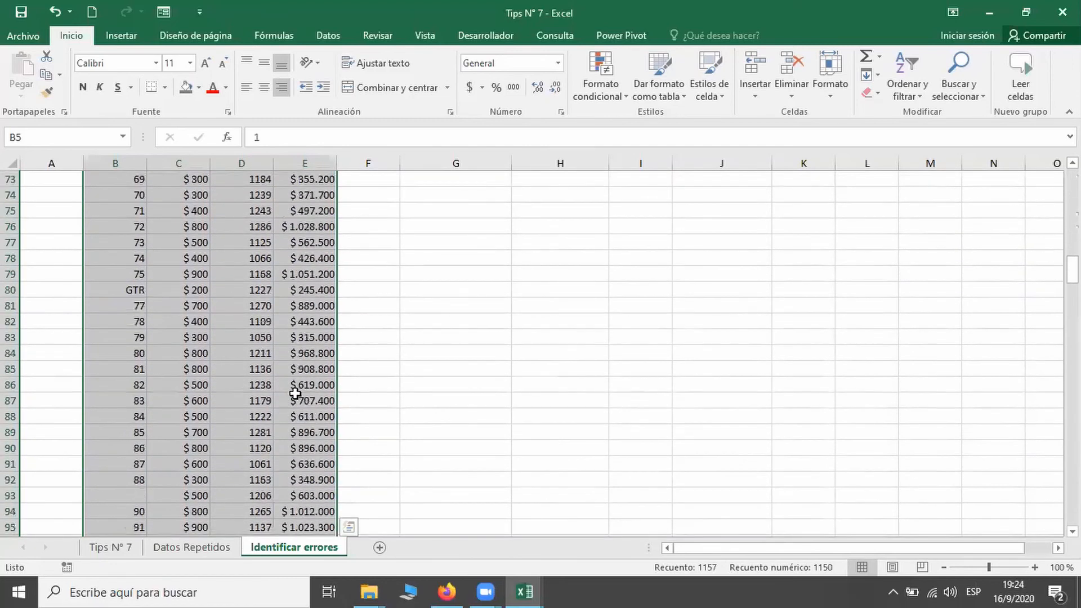
scroll(295, 392, "down", 1)
scroll(543, 362, "up", 3)
scroll(940, 292, "up", 20)
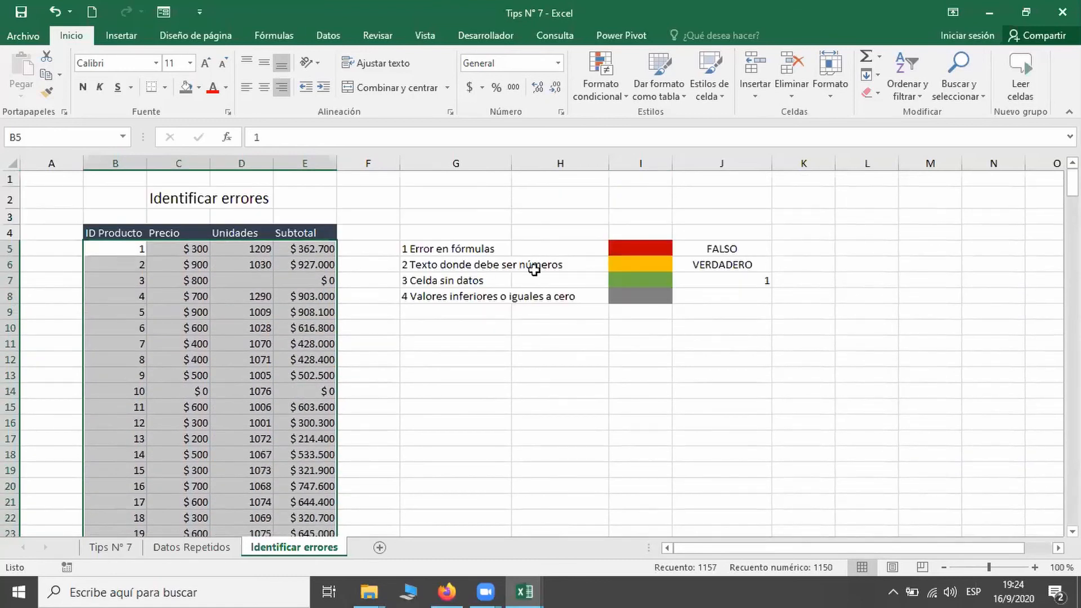
Create another formula-type conditional formatting rule for the selected table data with =estexto(B5), using a fully relative reference.
left_click(597, 67)
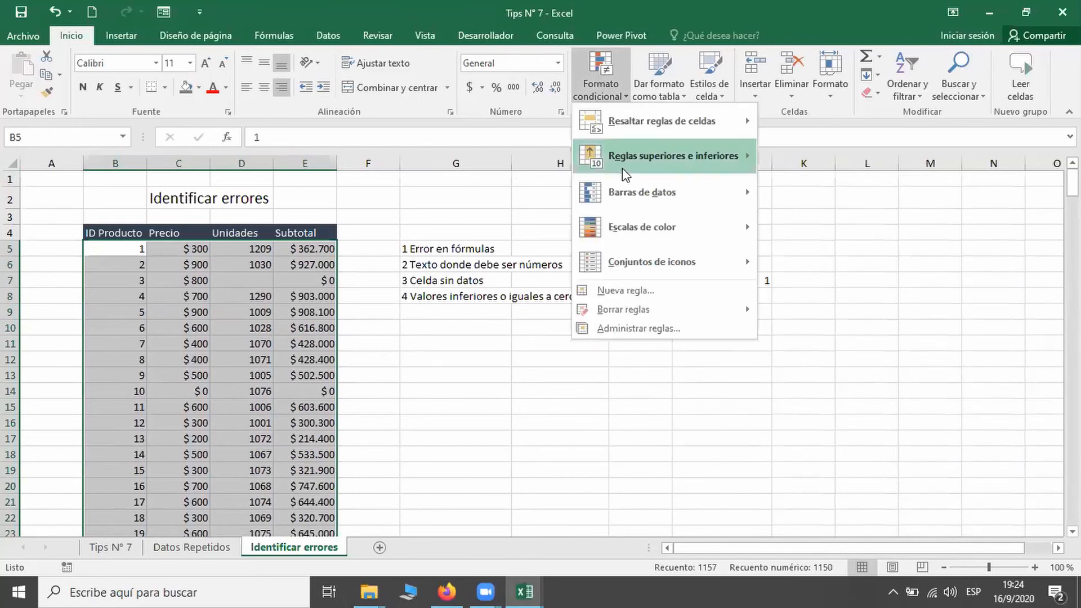
left_click(630, 291)
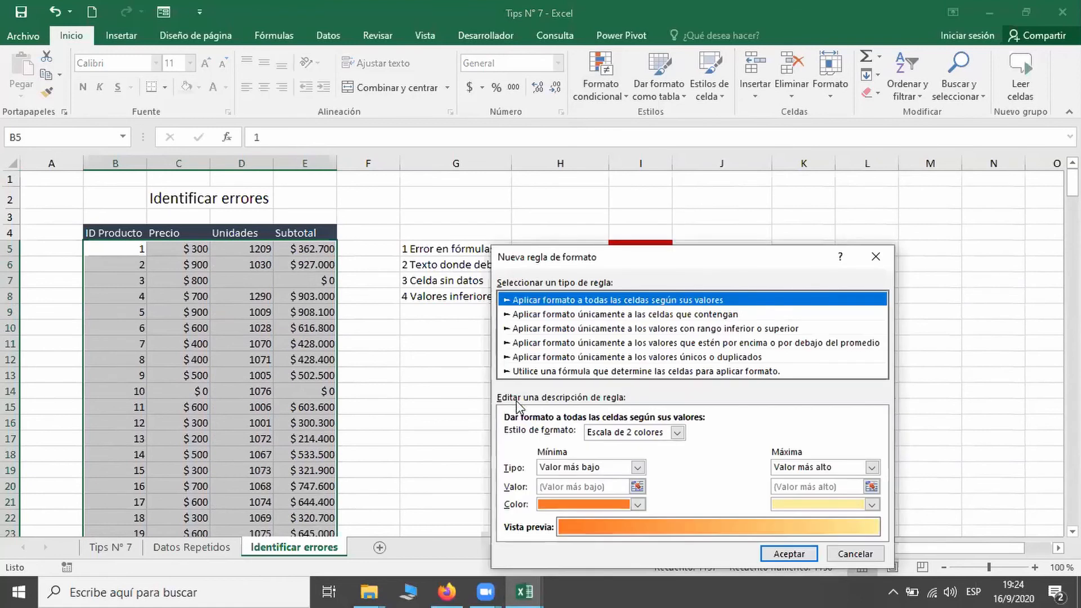
left_click(535, 369)
left_click(522, 440)
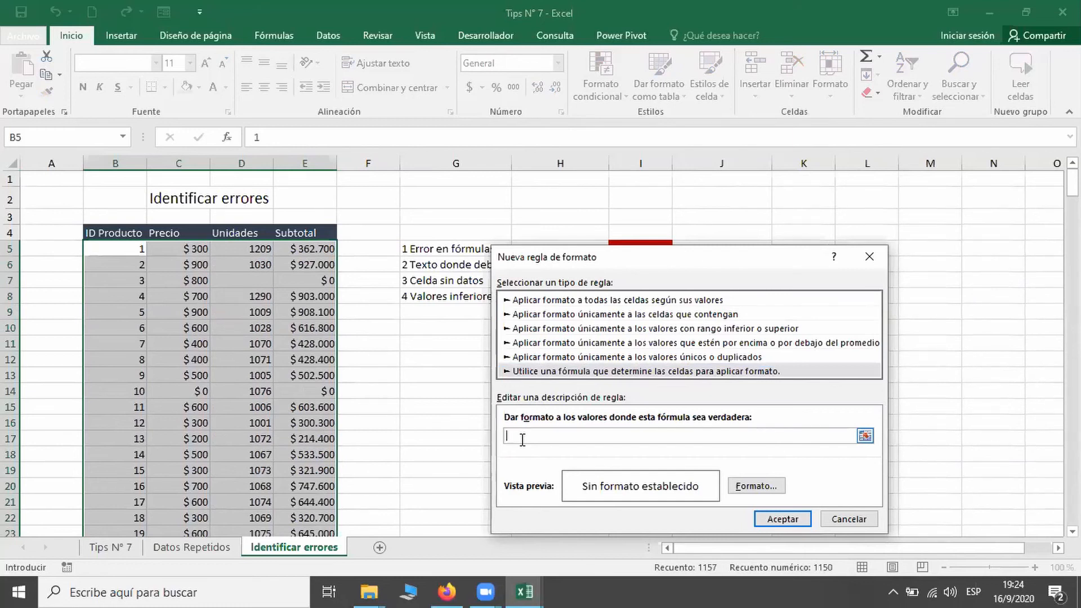
type("=eser")
type("xto(")
left_click(116, 247)
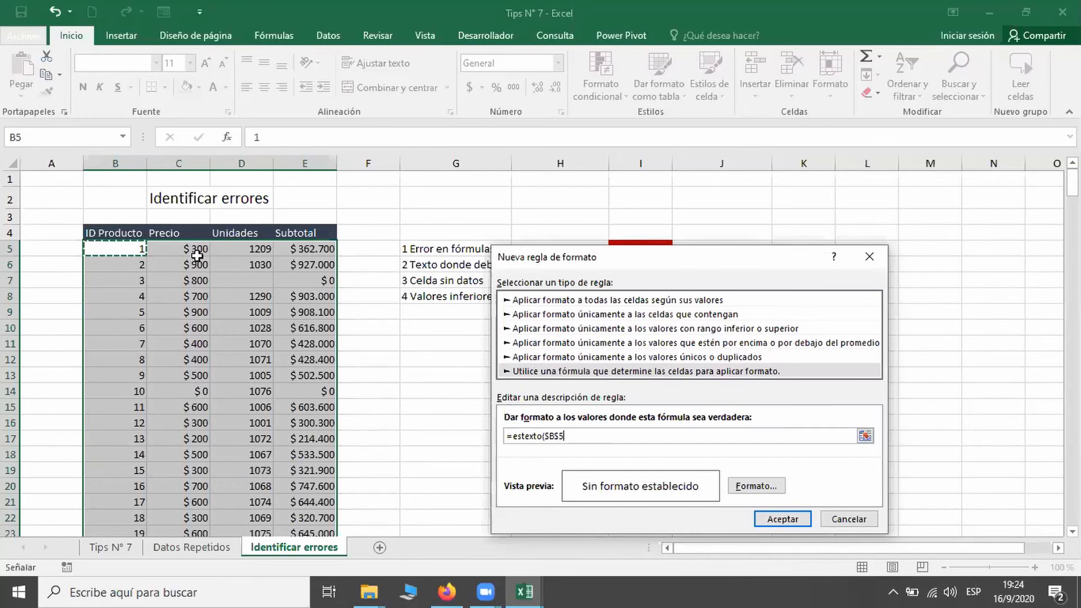
key("F4")
key("F4")
key("F4")
type(")")
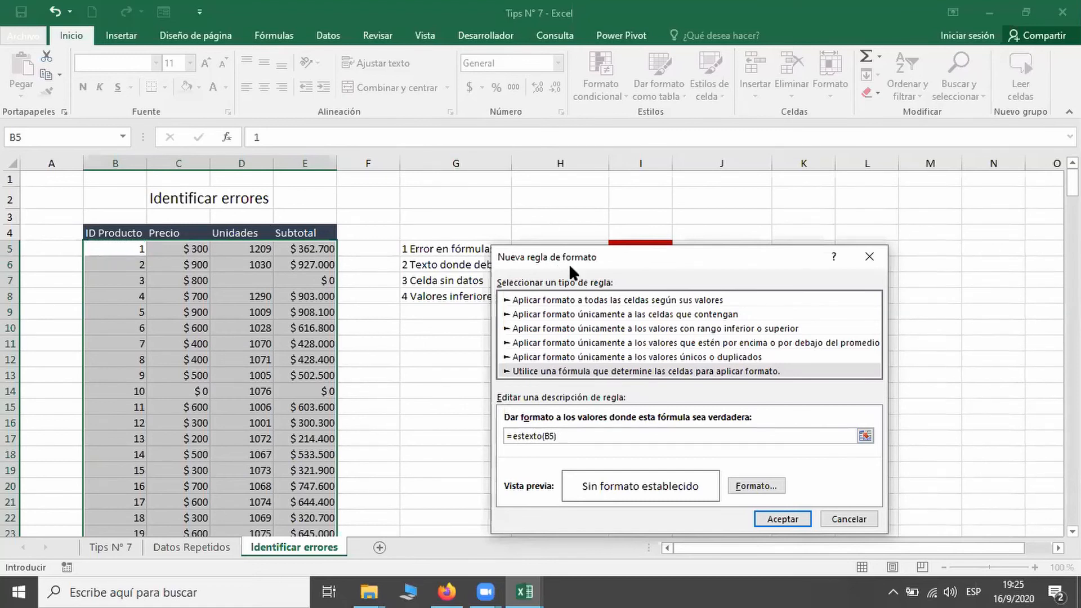
Give the ESTEXTO rule the orange fill matching Texto donde debe ser números, apply it and check the marked cells in the table.
left_click_drag(568, 263, 592, 294)
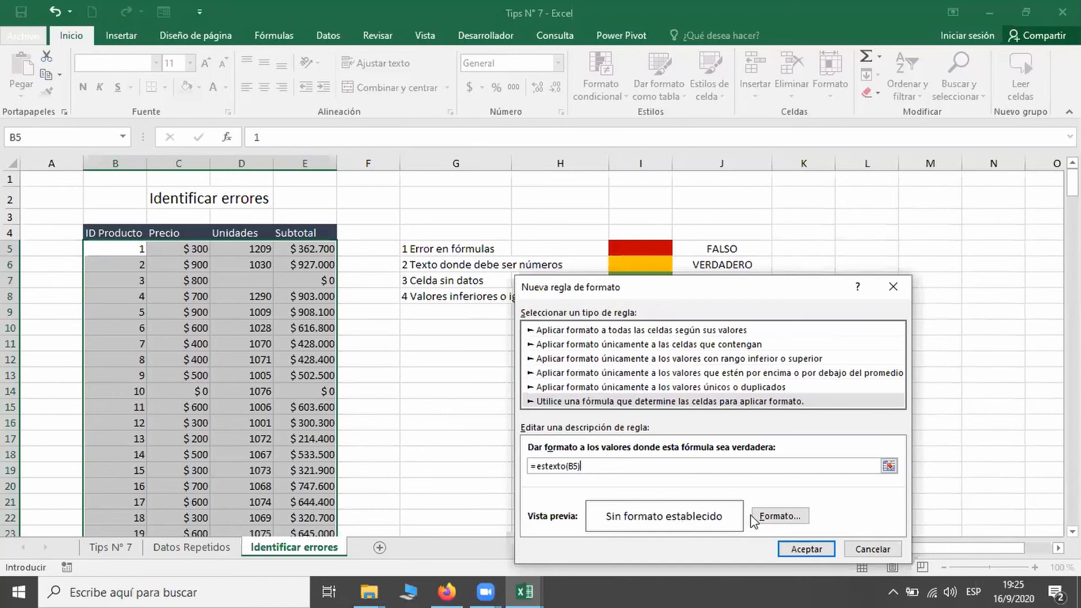
left_click(784, 517)
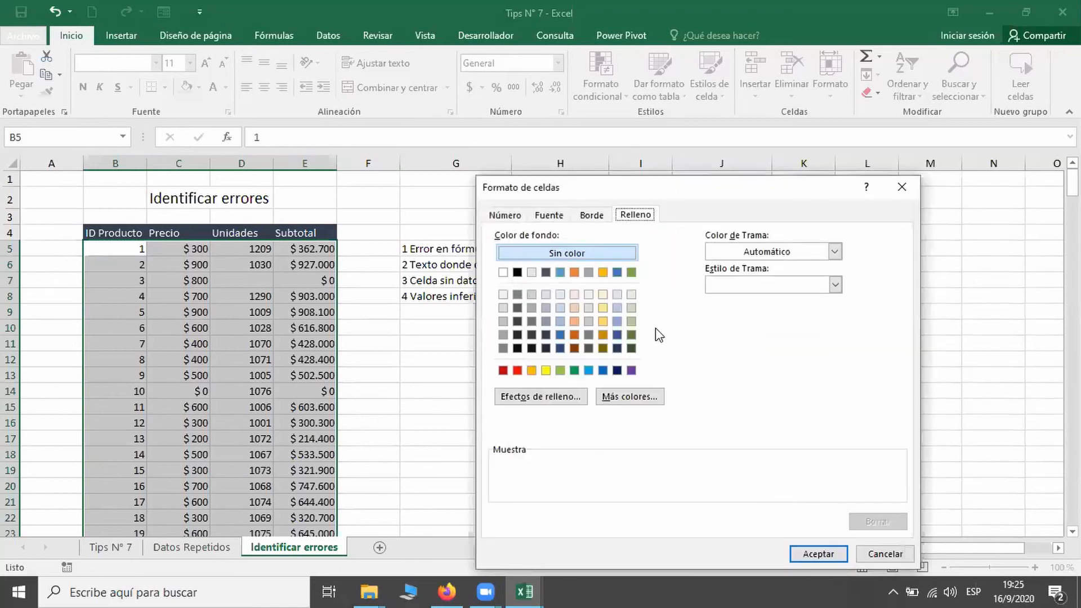
left_click(531, 369)
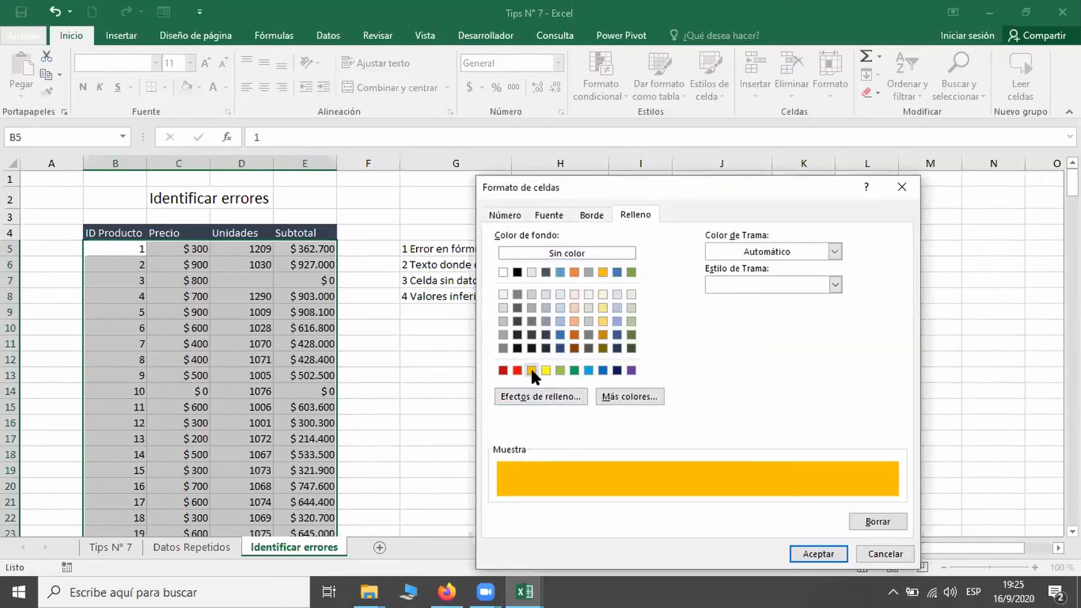
left_click(796, 552)
left_click(832, 548)
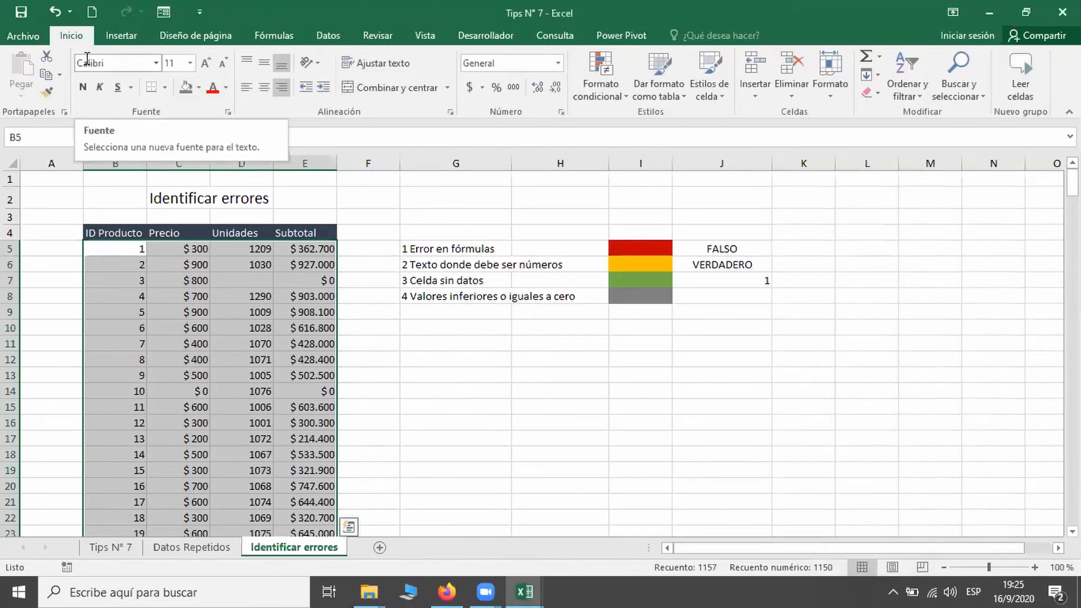
scroll(74, 71, "down", 1)
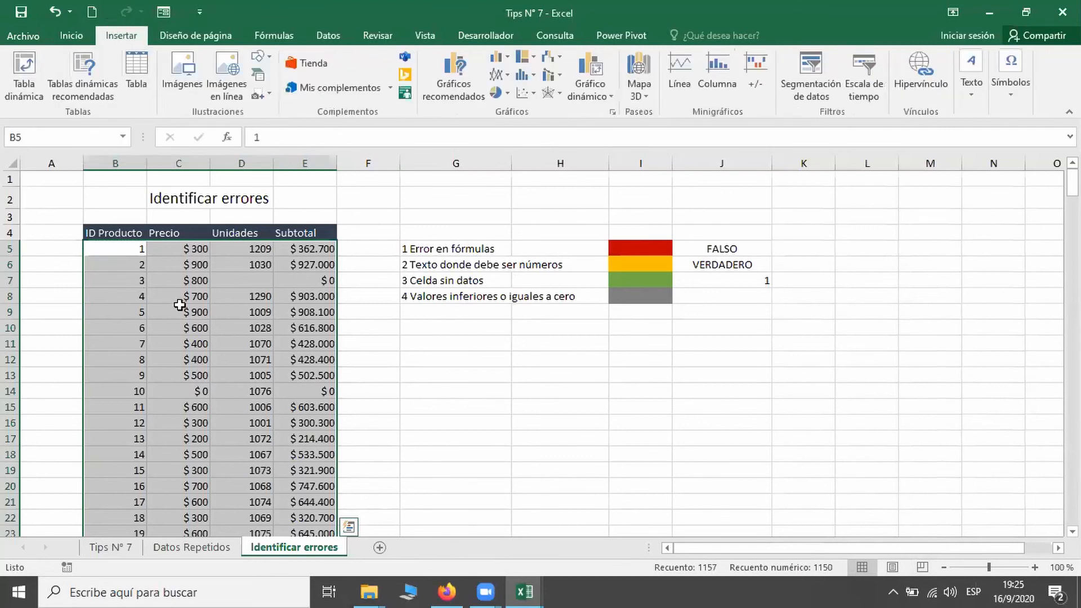
scroll(180, 315, "down", 3)
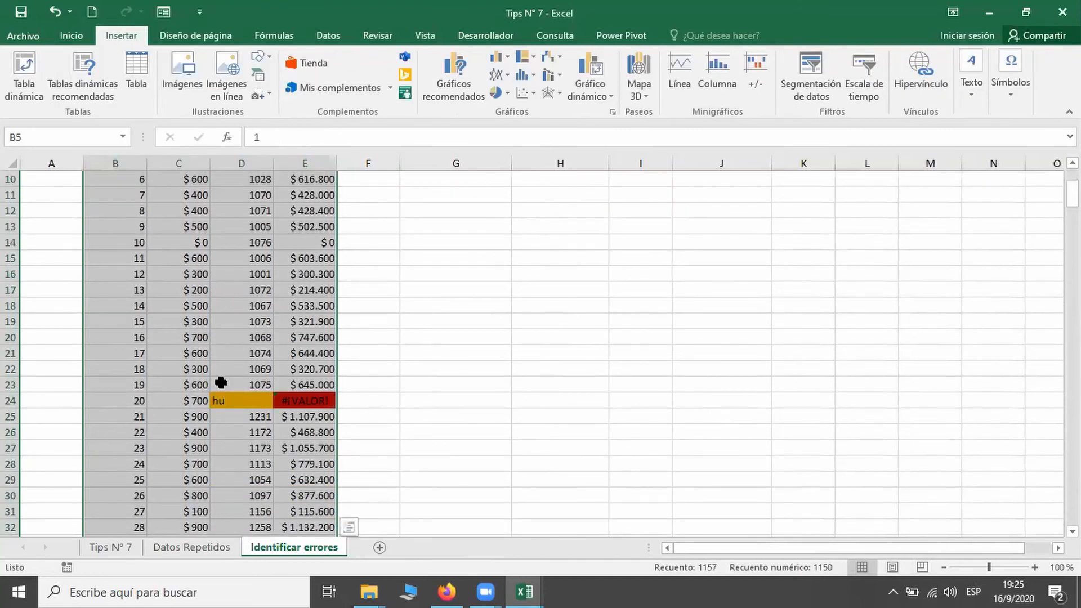
scroll(233, 382, "down", 1)
scroll(233, 383, "down", 3)
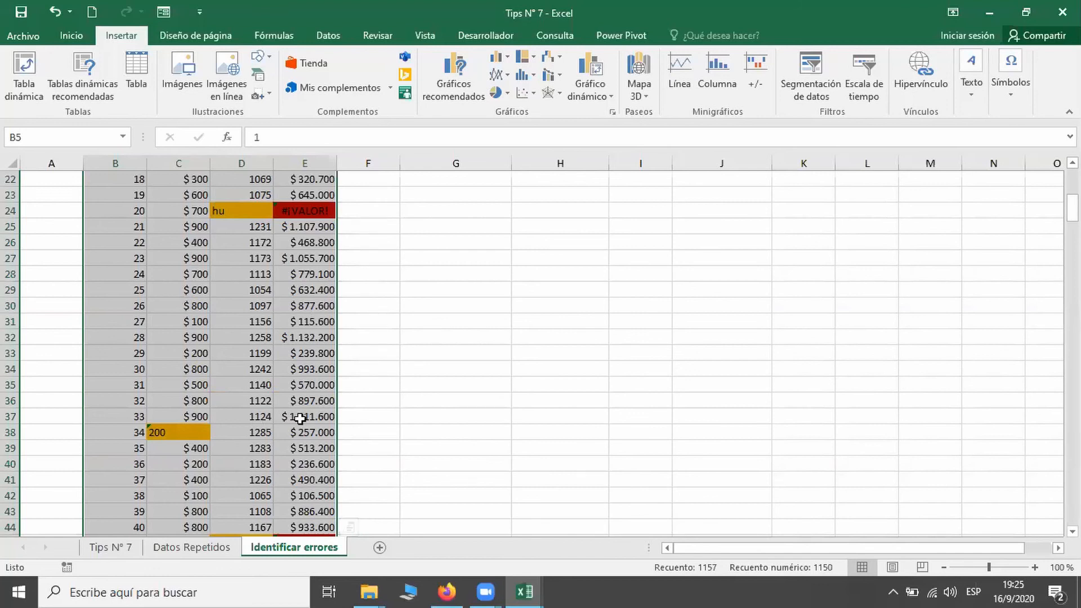
scroll(301, 417, "up", 7)
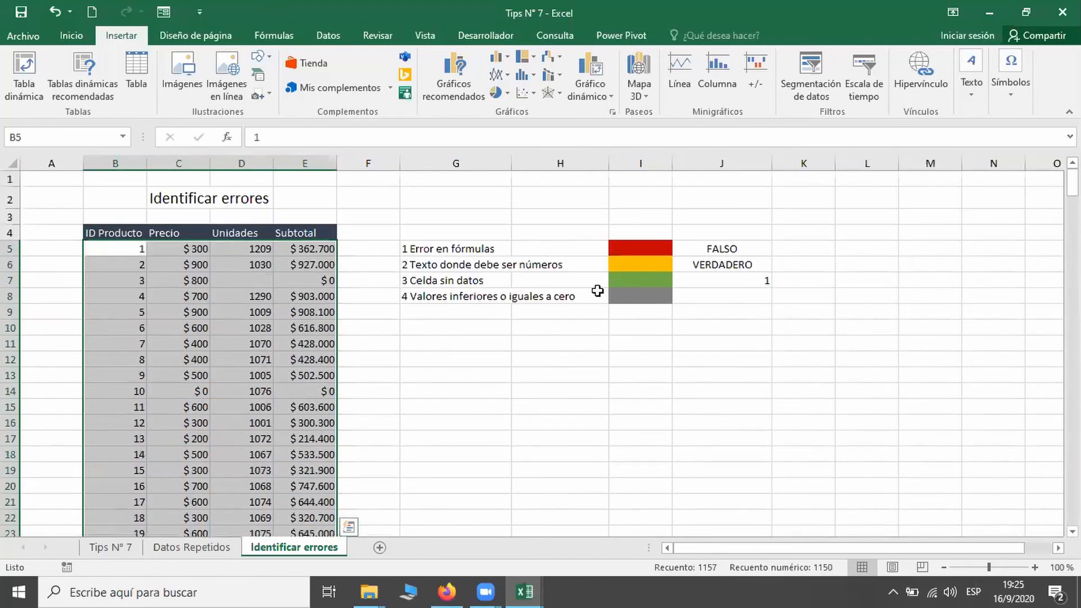
Create a formula-type conditional formatting rule for the selected table data with =largo(B5)=0, keeping B5 fully relative.
left_click(69, 31)
left_click(601, 85)
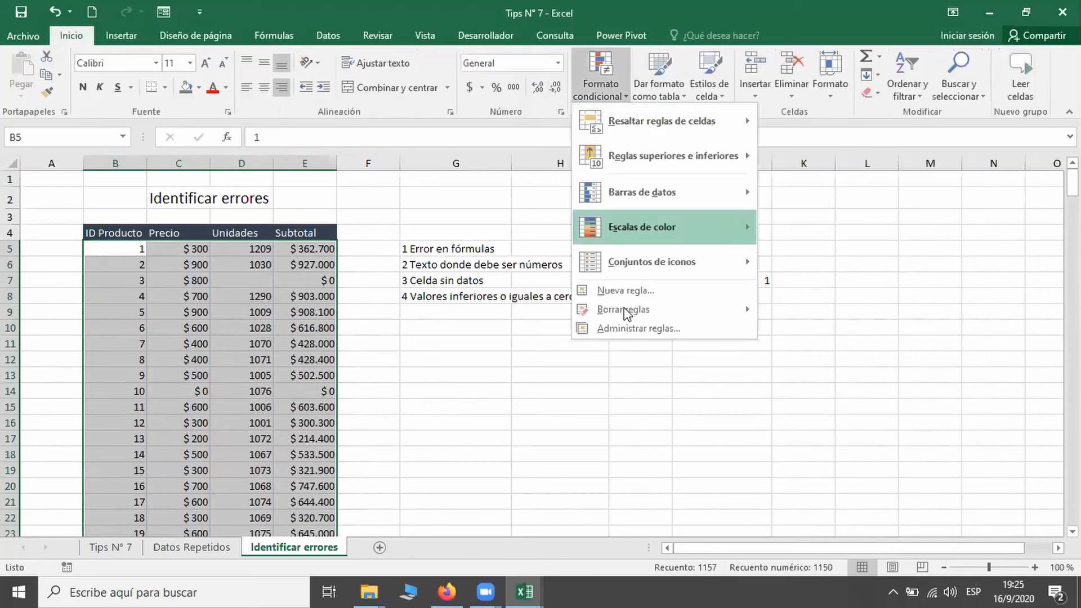
left_click(639, 288)
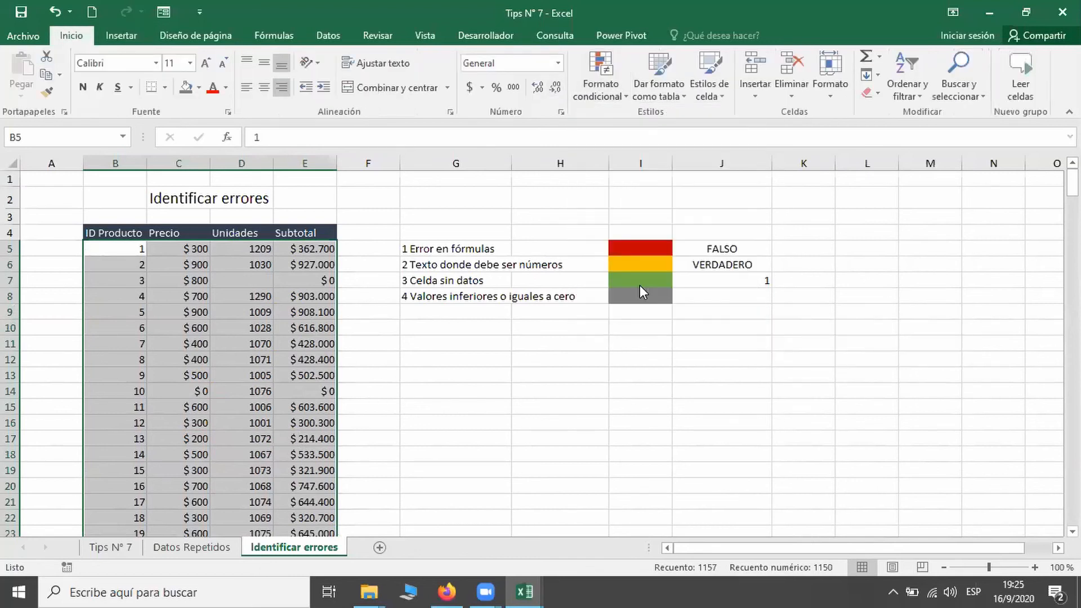
left_click(664, 372)
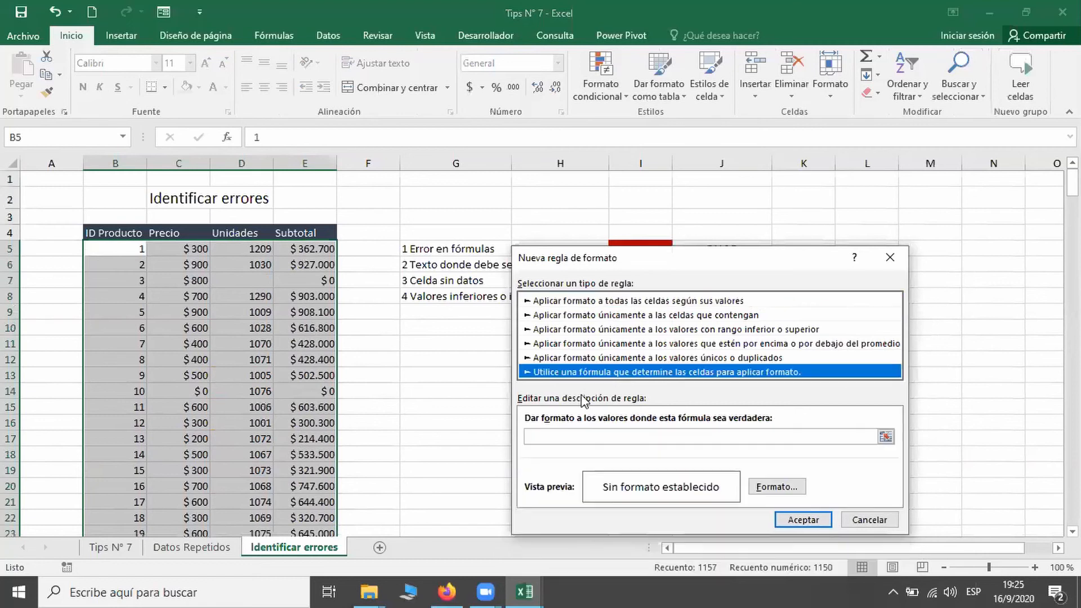
left_click(556, 436)
type("=largo")
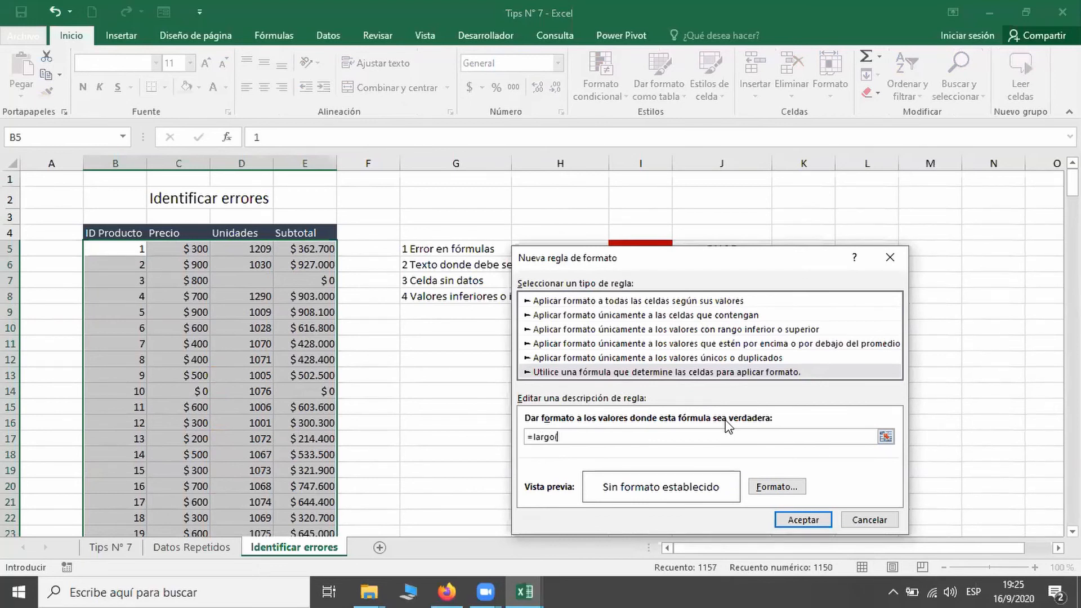
type("(")
left_click(124, 246)
key("F4")
key("F4")
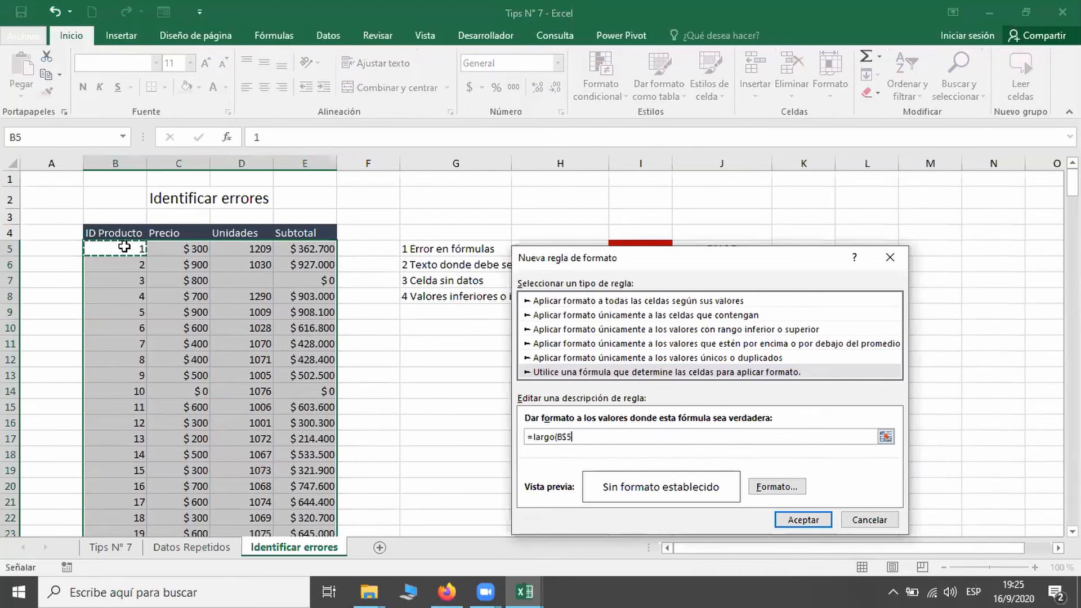
key("F4")
type(")")
type("=0")
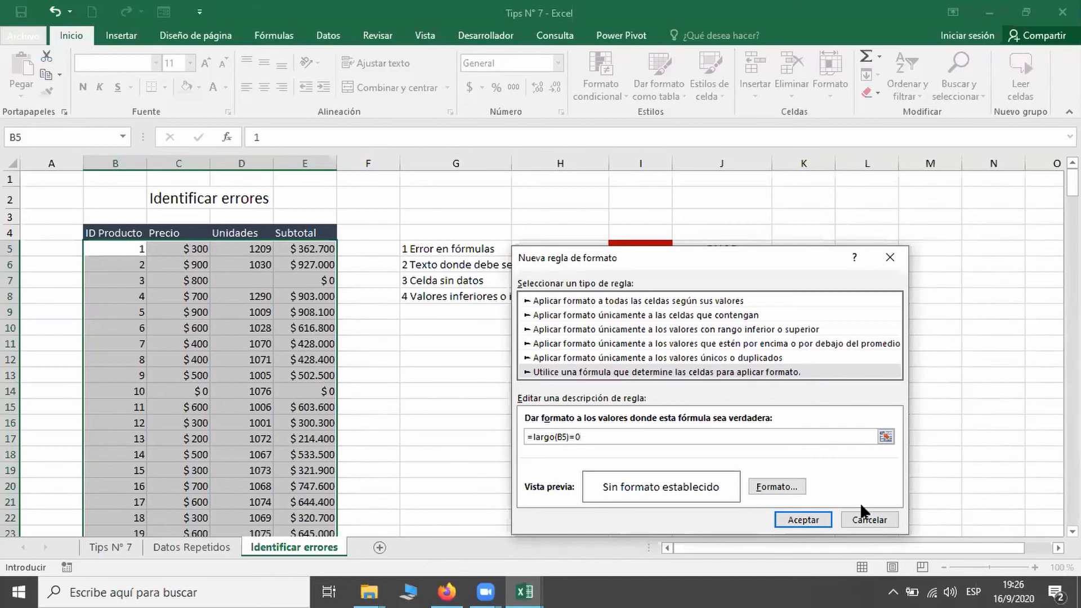
Give the LARGO rule the green fill matching Celda sin datos, apply it and check the empty cells down the table.
left_click(776, 487)
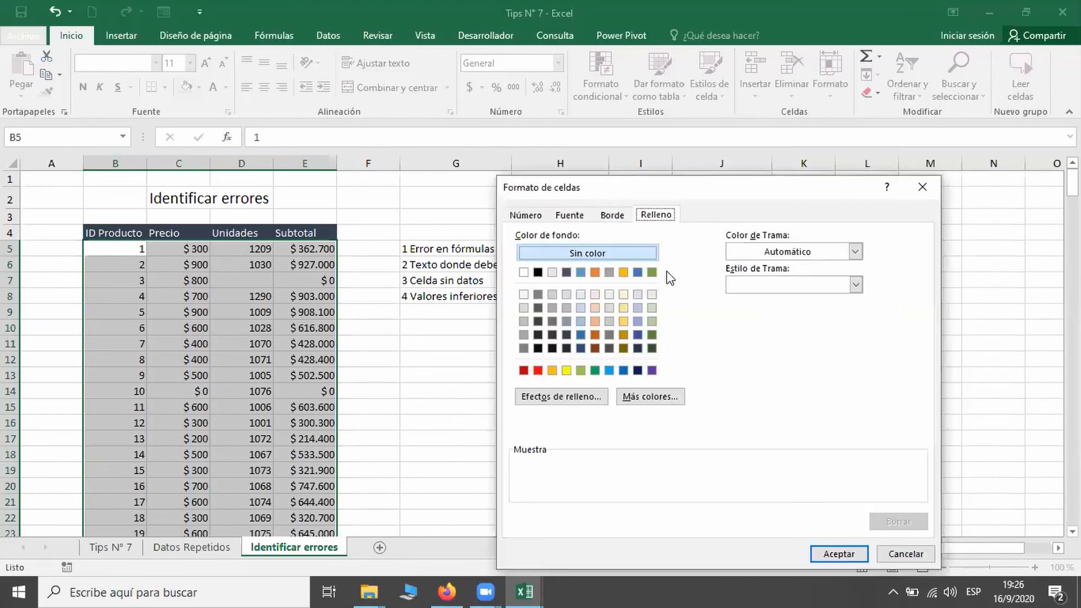
left_click(651, 273)
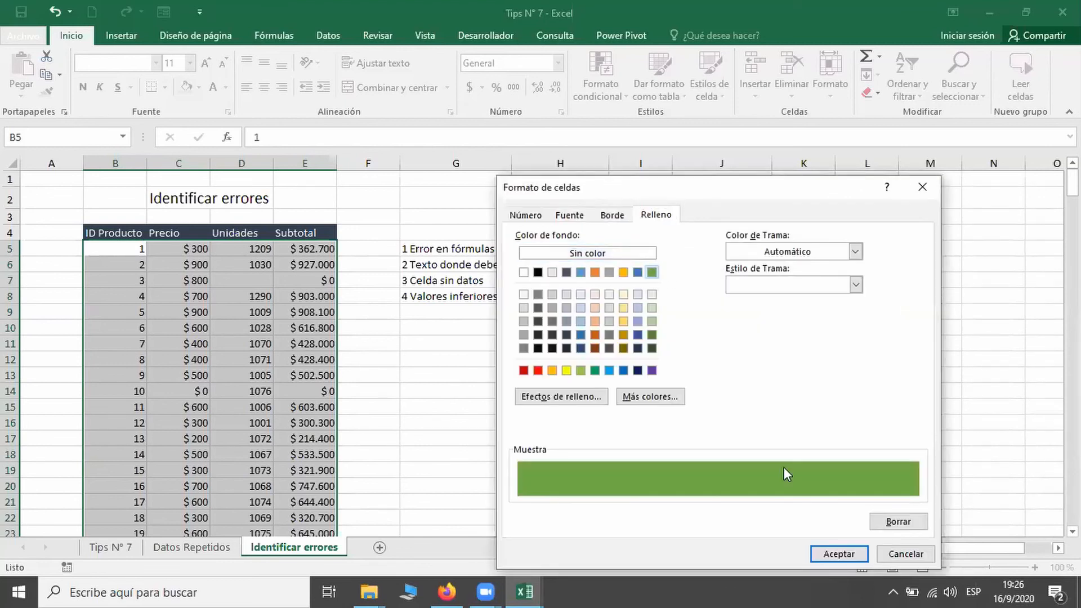
left_click(837, 554)
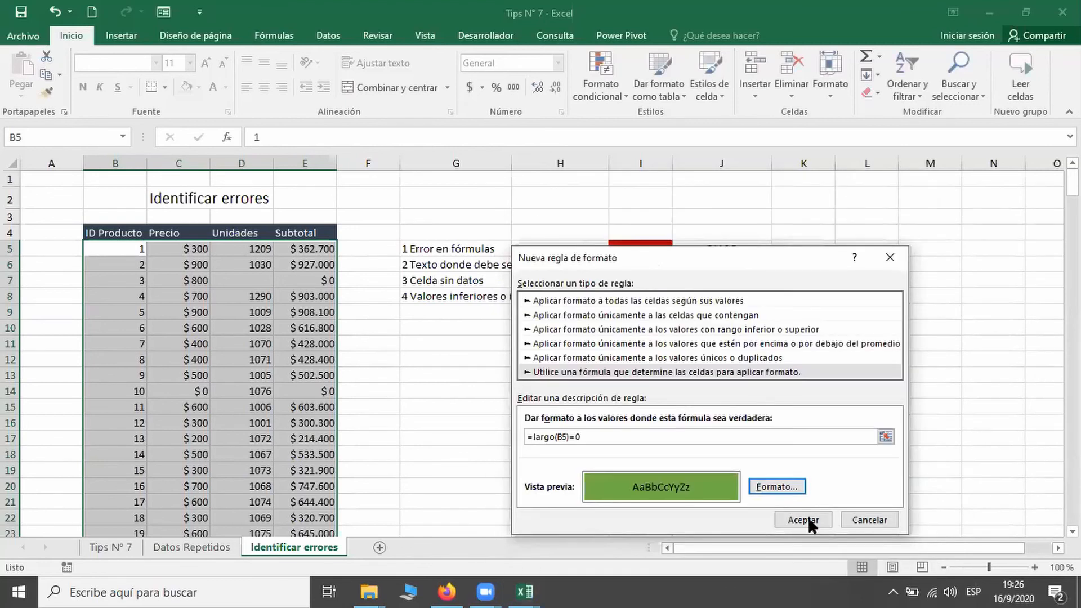
left_click(808, 518)
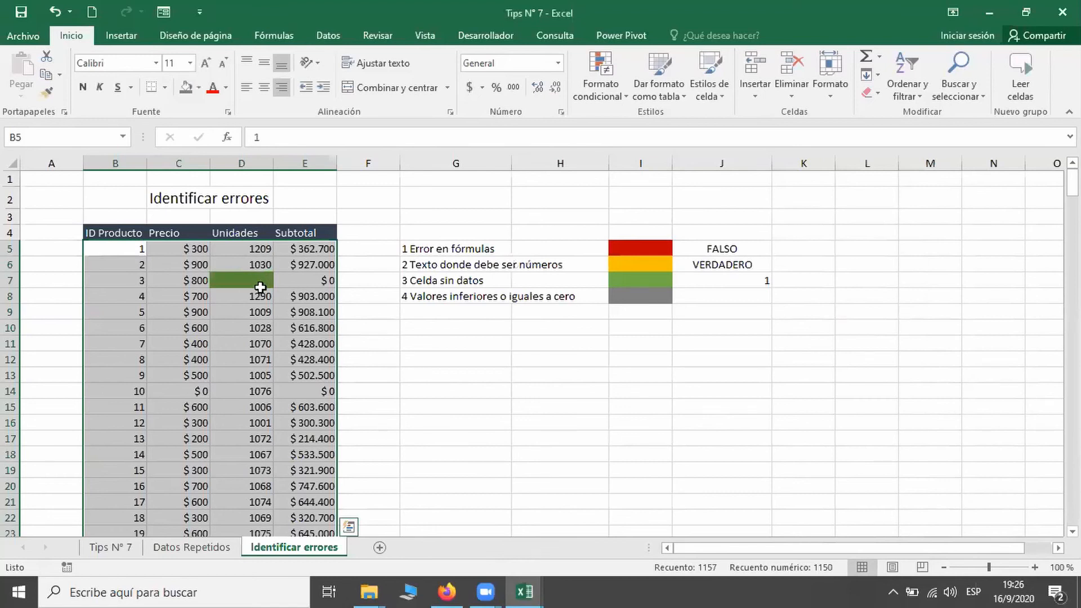
scroll(260, 284, "down", 8)
scroll(264, 352, "down", 15)
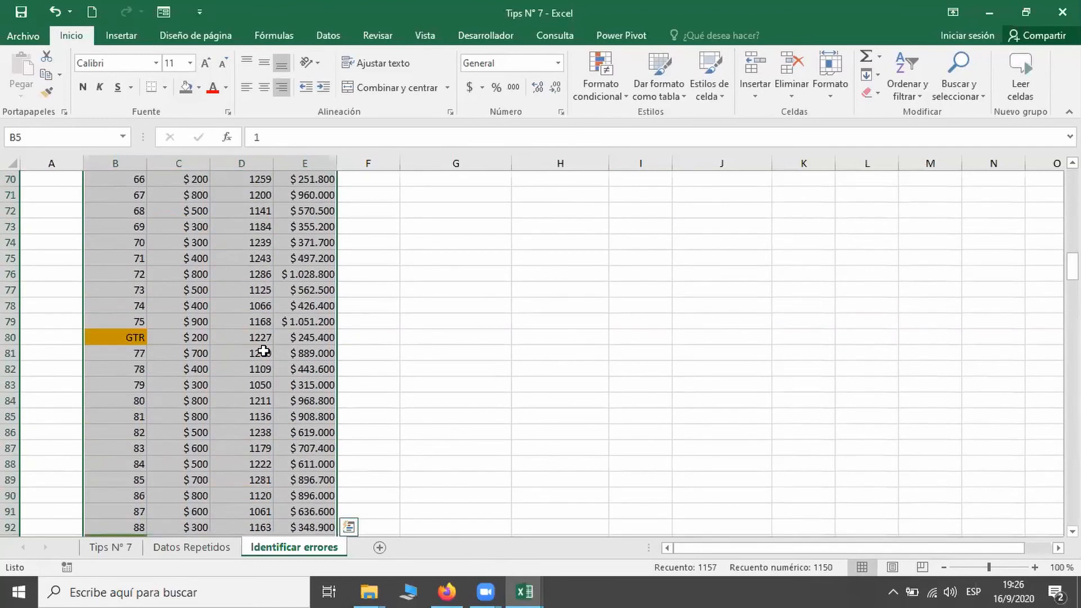
scroll(263, 351, "down", 3)
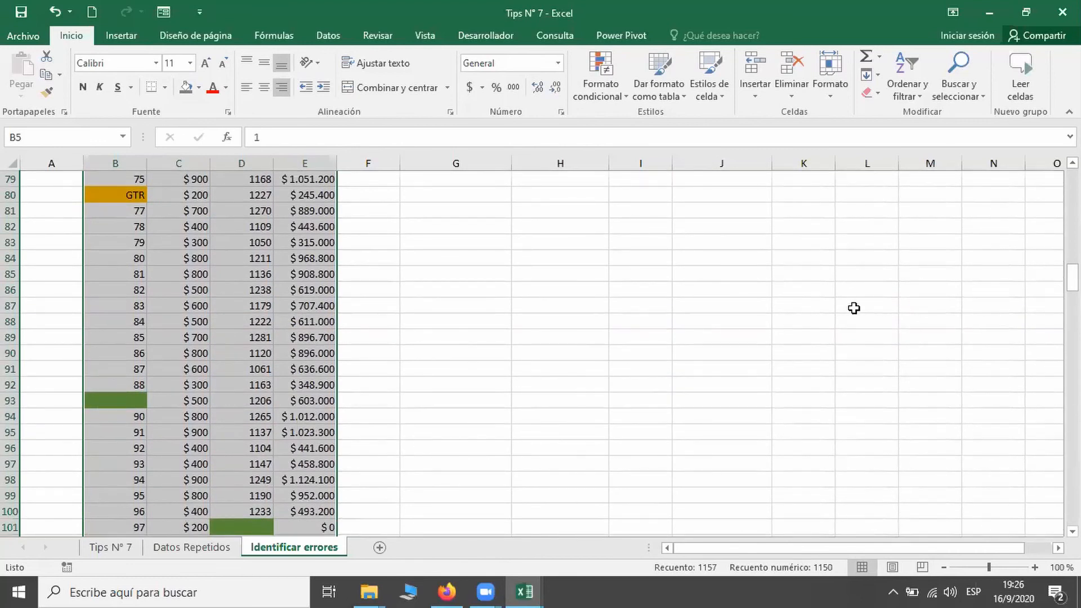
scroll(853, 308, "up", 18)
scroll(792, 322, "up", 8)
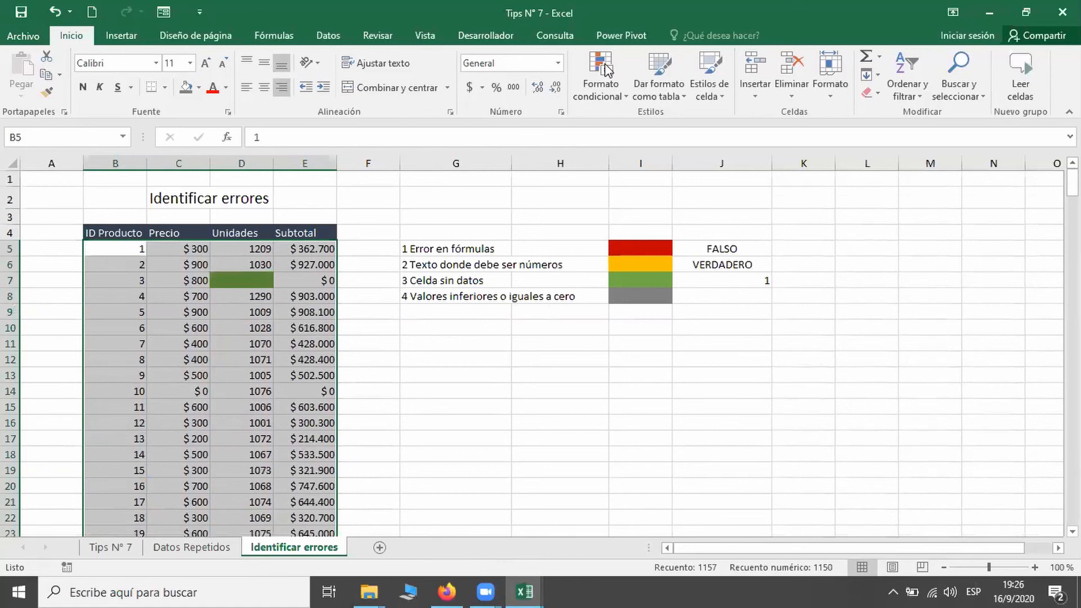
Create a formula-type conditional formatting rule for the selected table data with =B5<=0, keeping B5 fully relative.
left_click(603, 72)
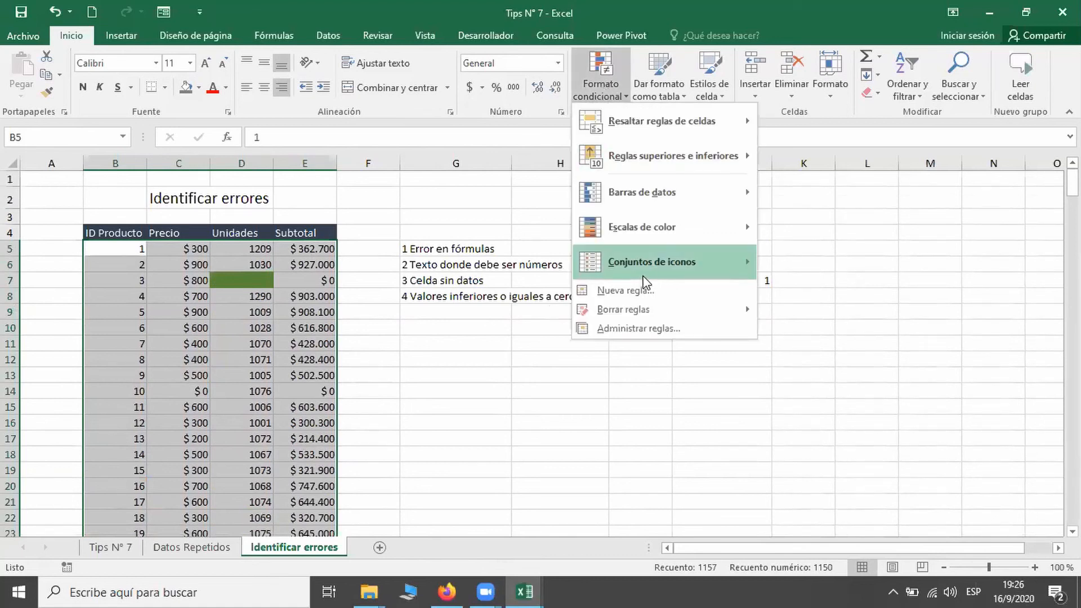
left_click(621, 291)
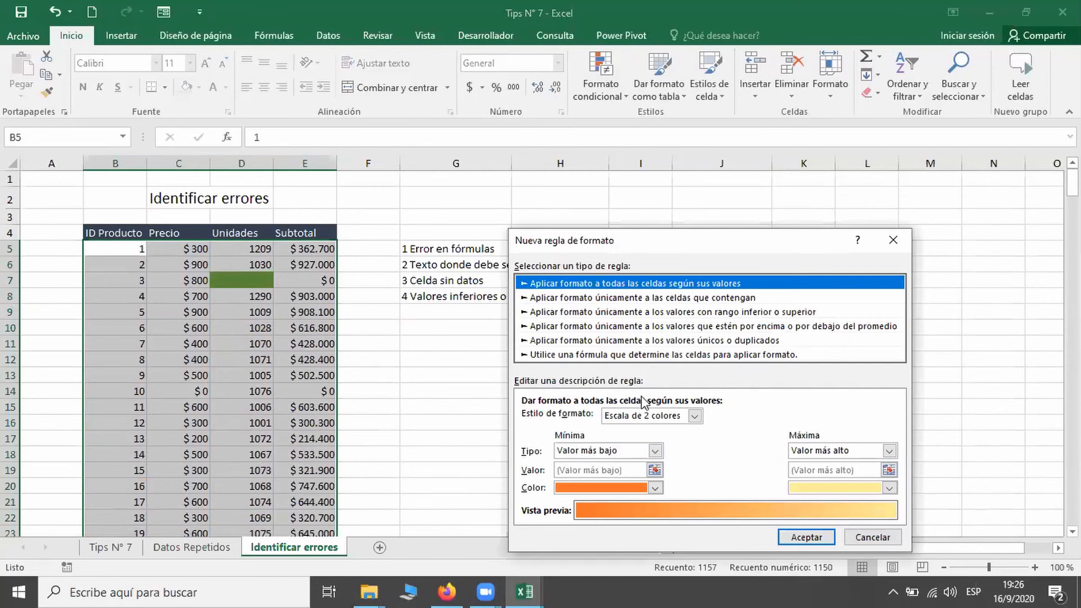
left_click(684, 340)
left_click(676, 355)
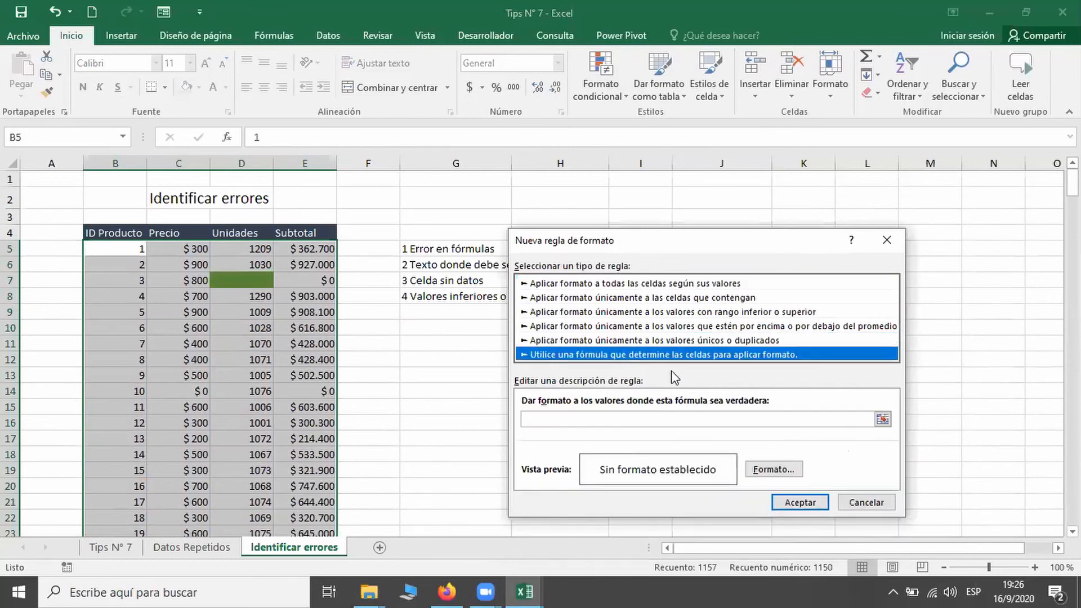
left_click(589, 424)
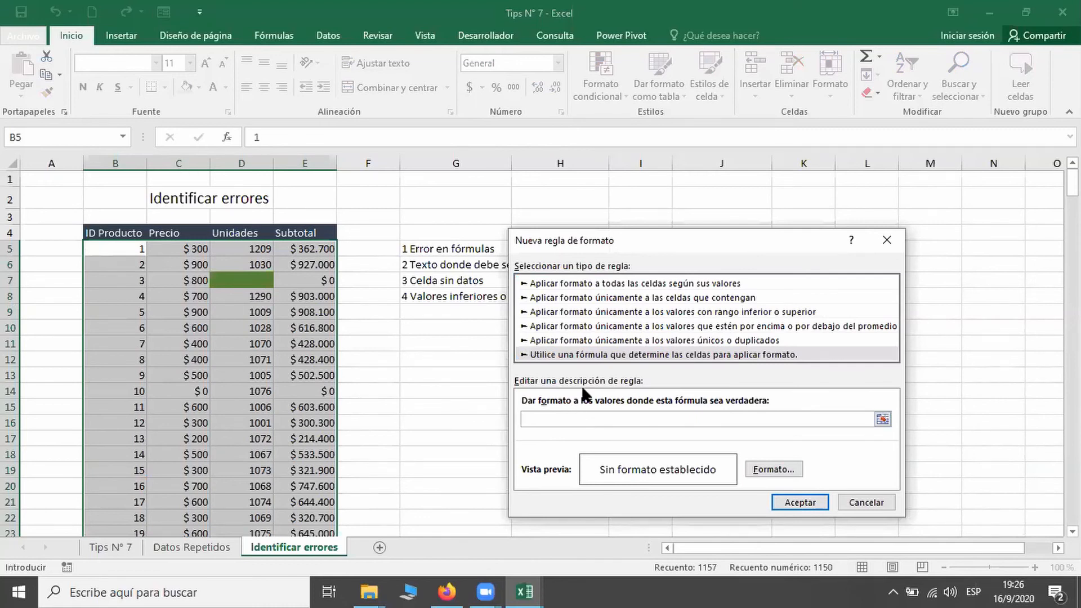
type("=")
left_click(121, 253)
key("F4")
key("F4")
key("F4")
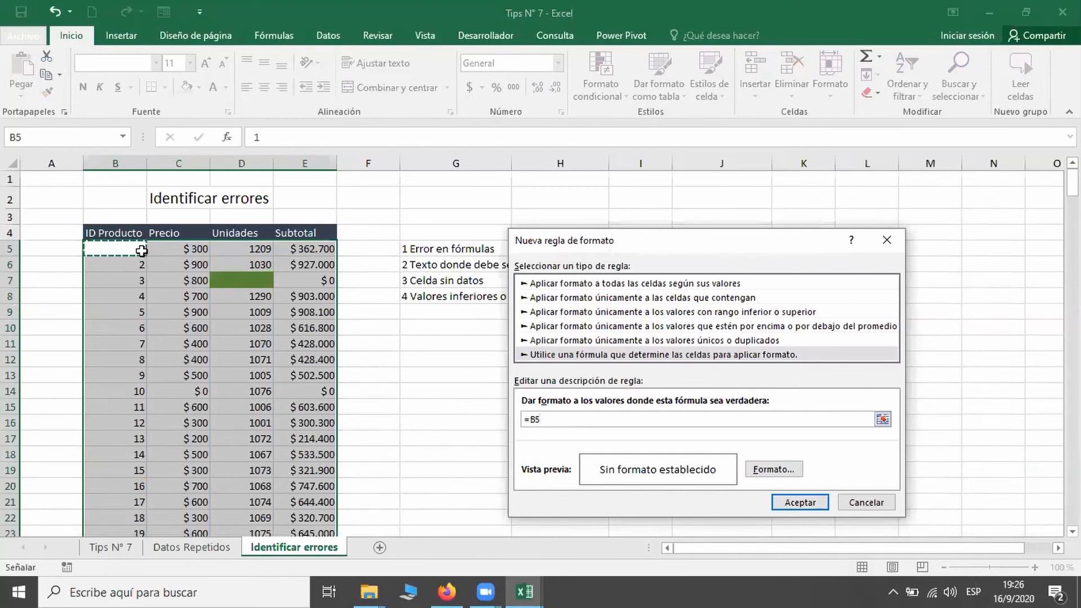
type("<=0")
Give the rule the dark gray fill matching Valores inferiores o iguales a cero and apply it to the table.
left_click(781, 471)
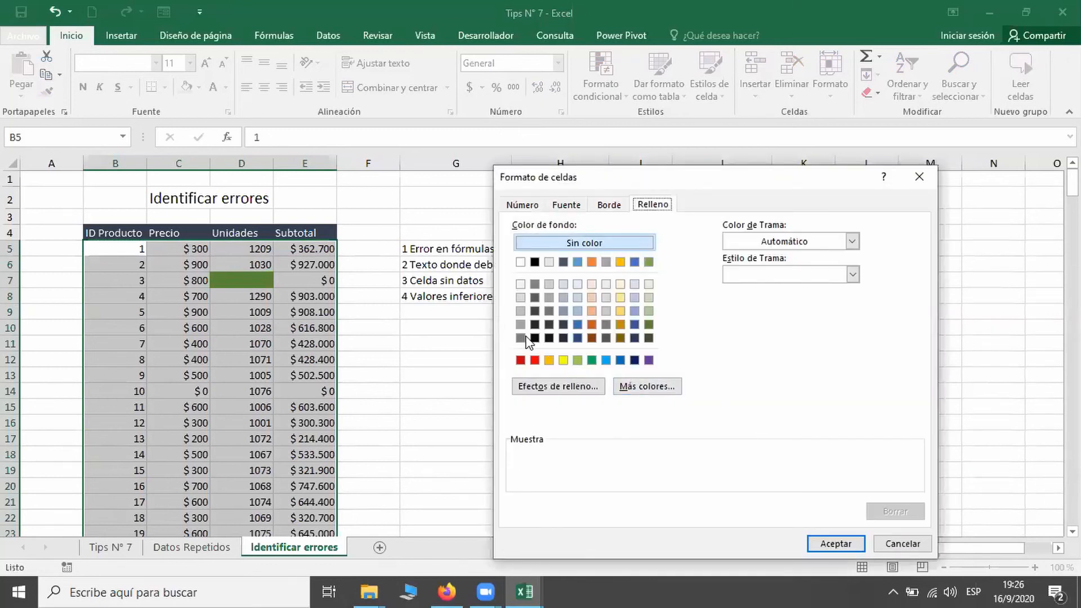
left_click(520, 338)
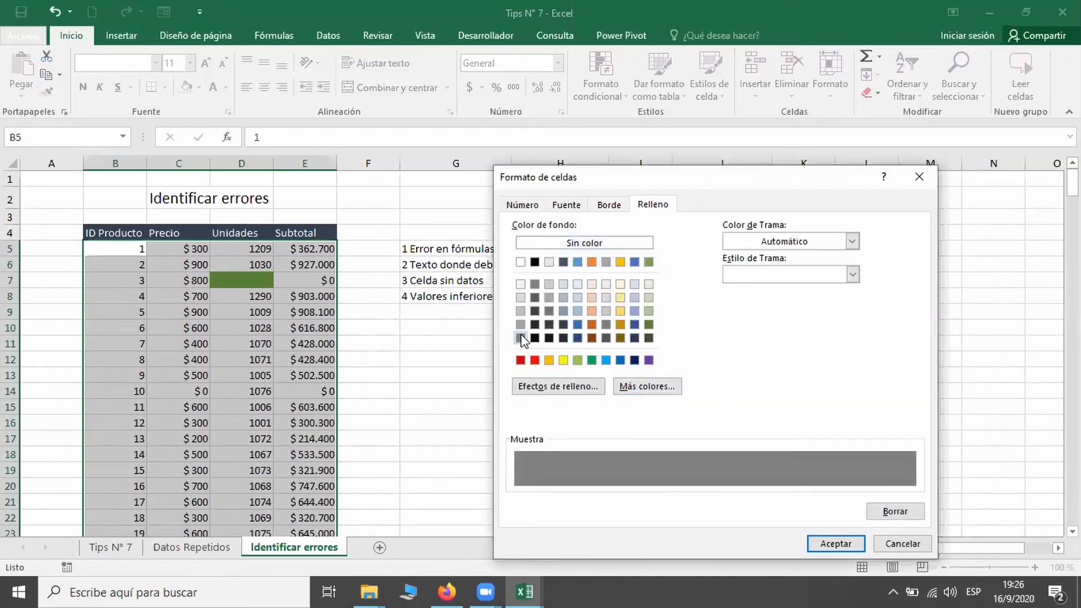
left_click(822, 542)
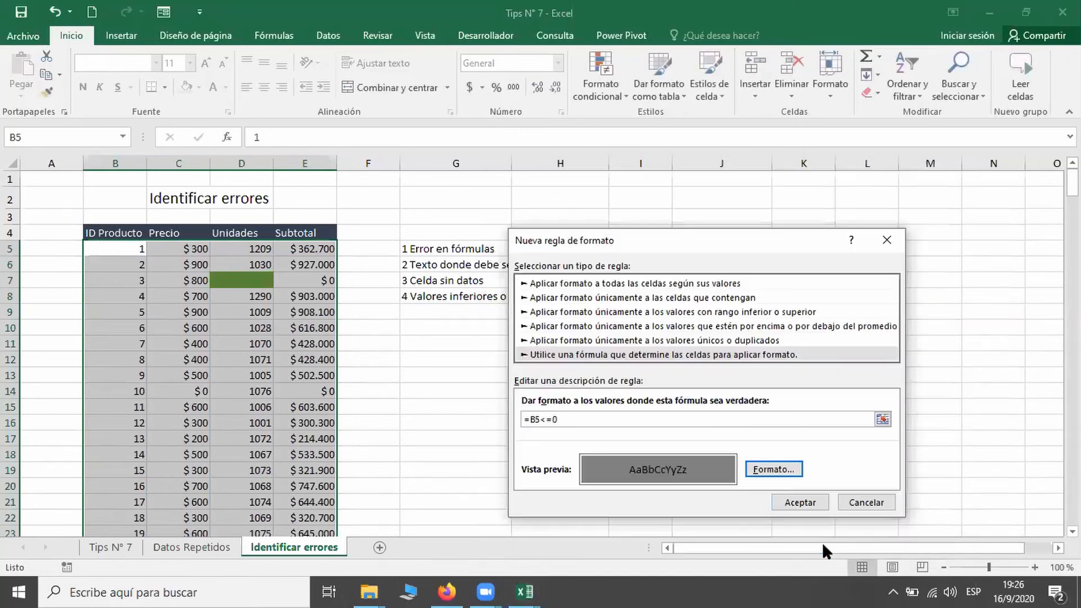
left_click(799, 502)
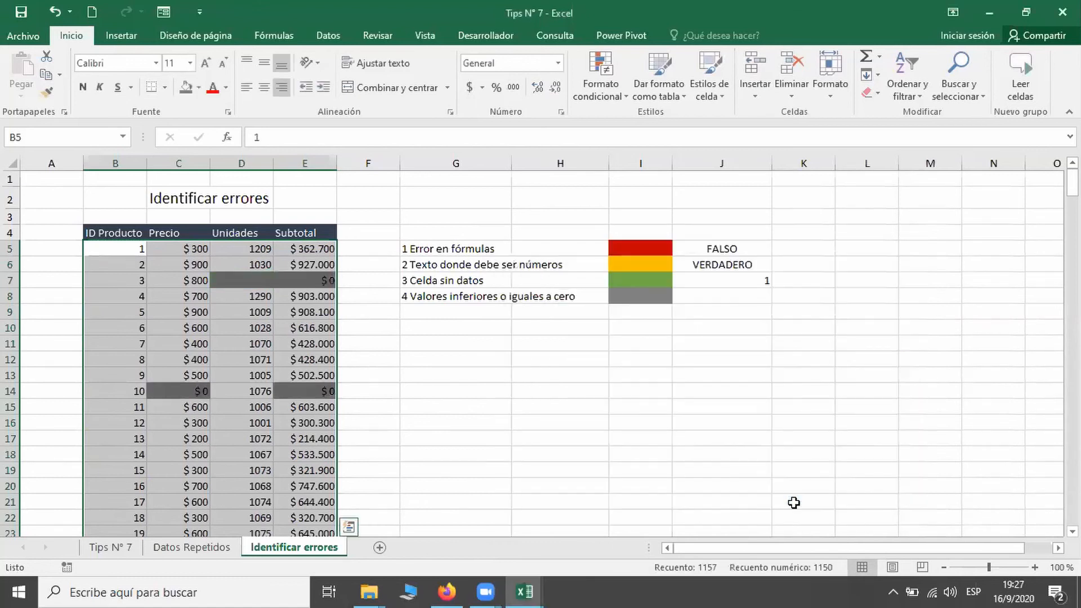
Check the rule colors on the cells down the first rows of the table.
left_click(600, 435)
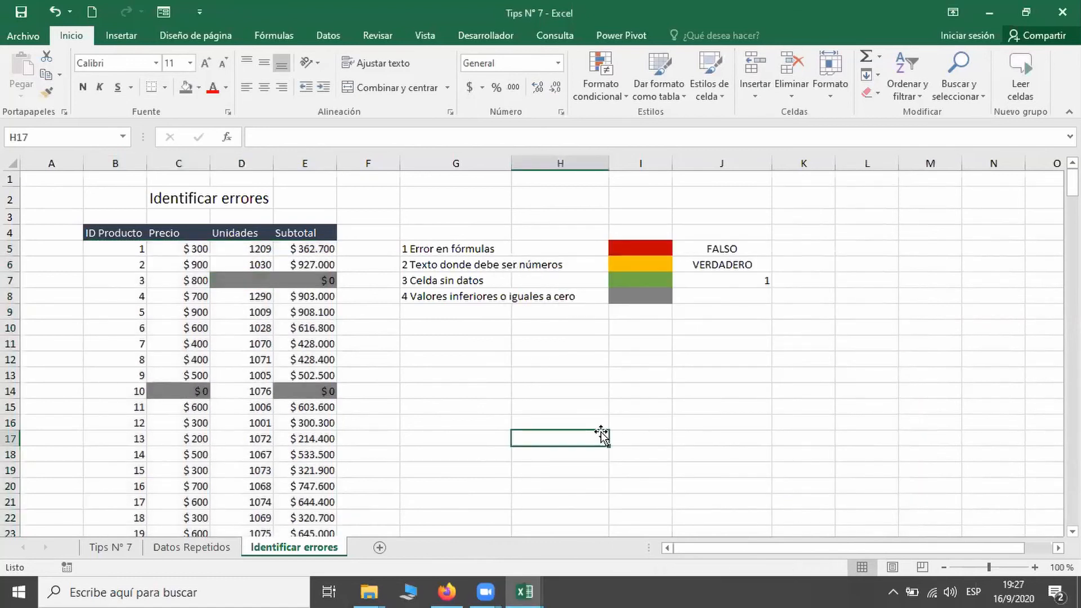
scroll(264, 389, "down", 3)
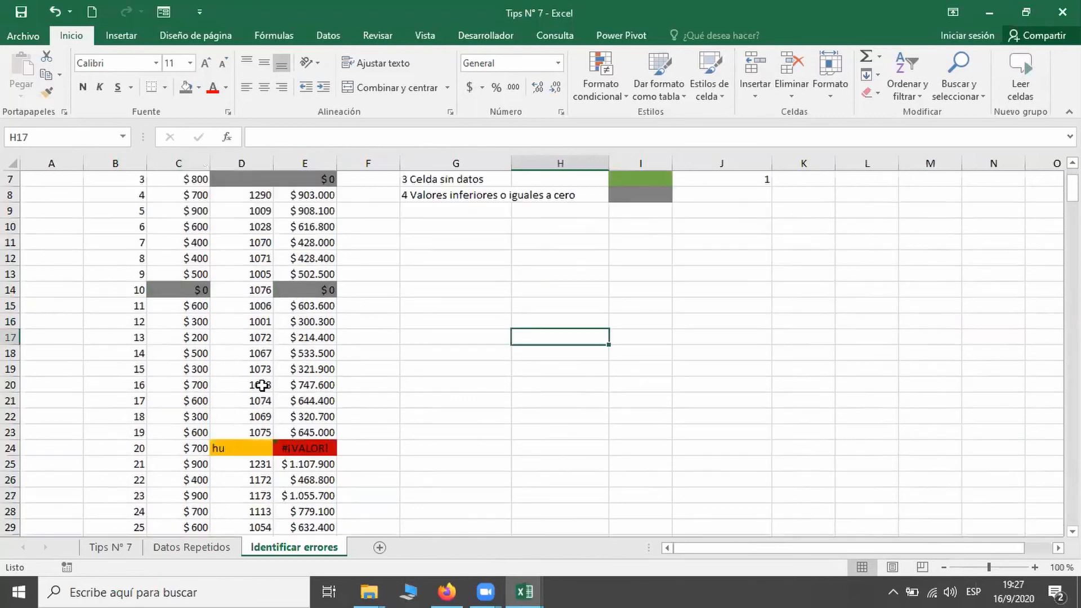
scroll(267, 400, "down", 2)
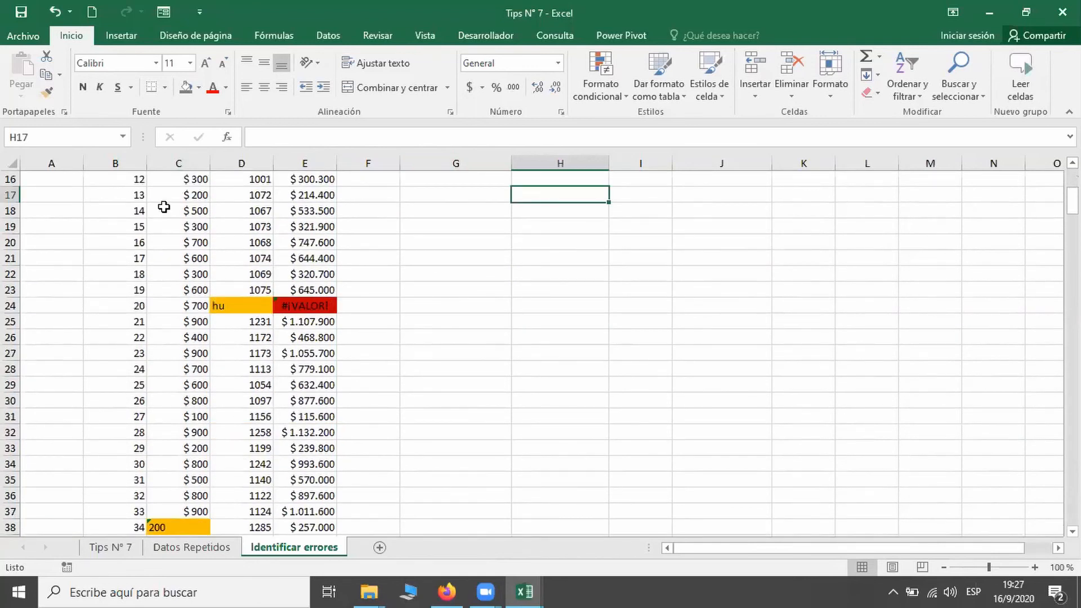
scroll(175, 271, "up", 4)
For the table data B5:E294, move the =B5<=0 formatting rule below the =LARGO(B5)=0 rule and apply the new order.
left_click(118, 195)
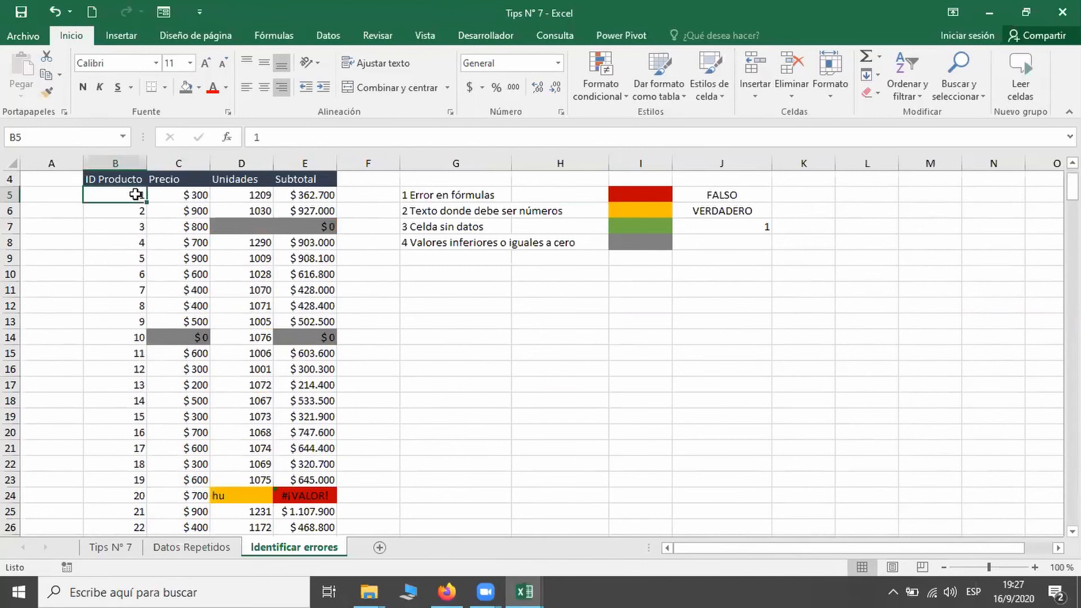
key("ctrl+shift+Down")
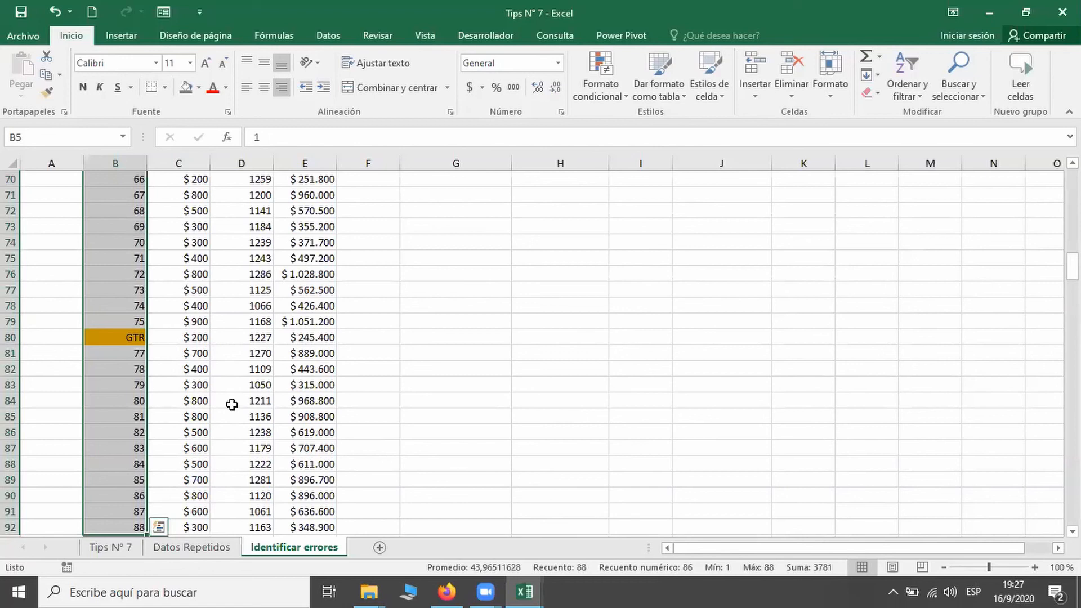
left_click_drag(1072, 266, 1072, 179)
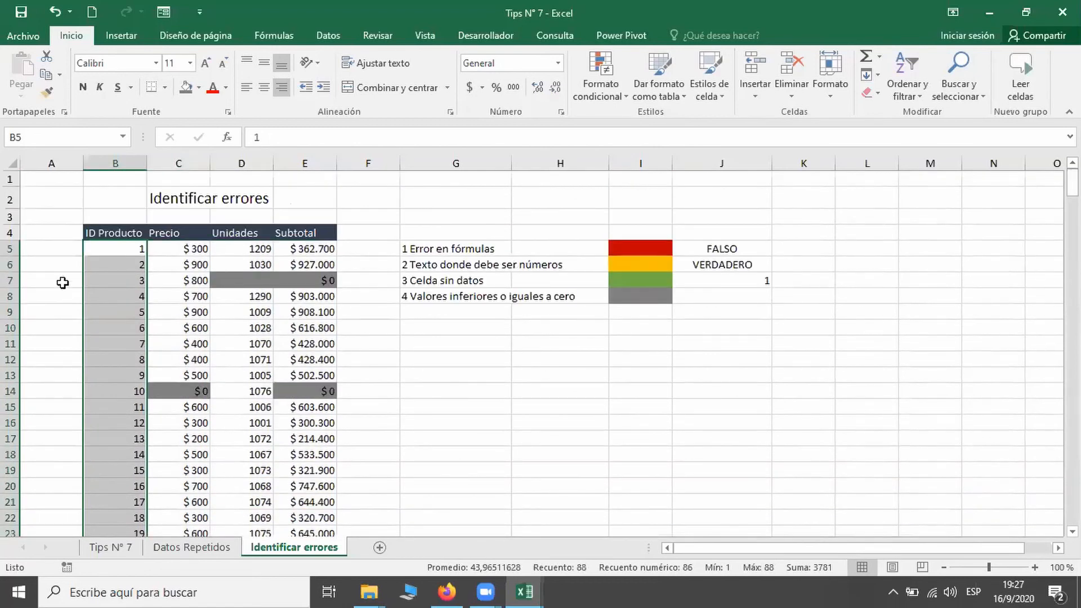
left_click(104, 249)
left_click_drag(104, 248, 313, 432)
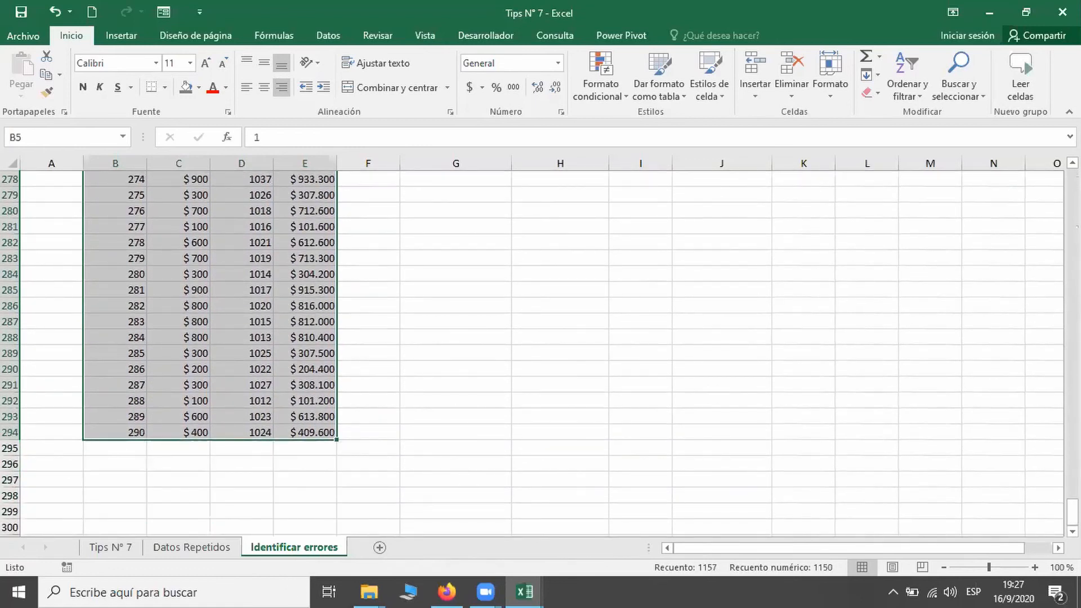
left_click_drag(1072, 511, 1072, 178)
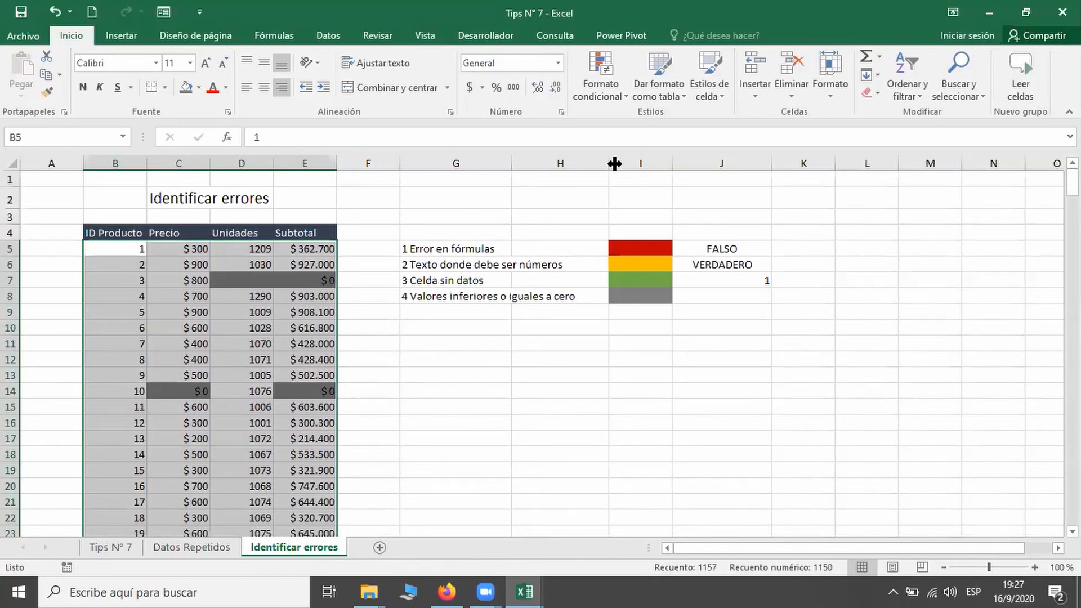
left_click(592, 93)
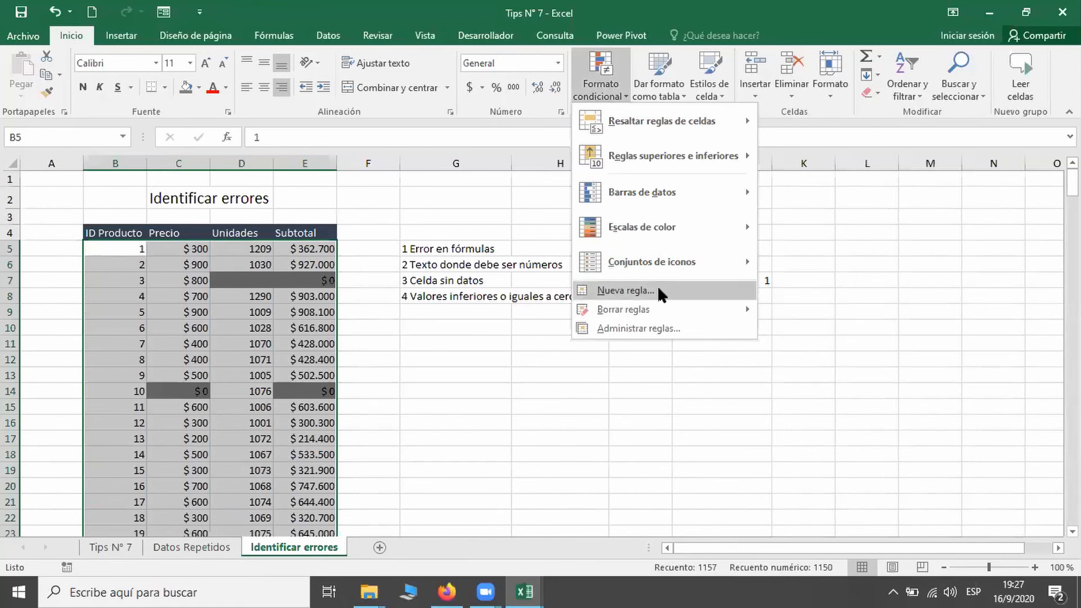
left_click(620, 332)
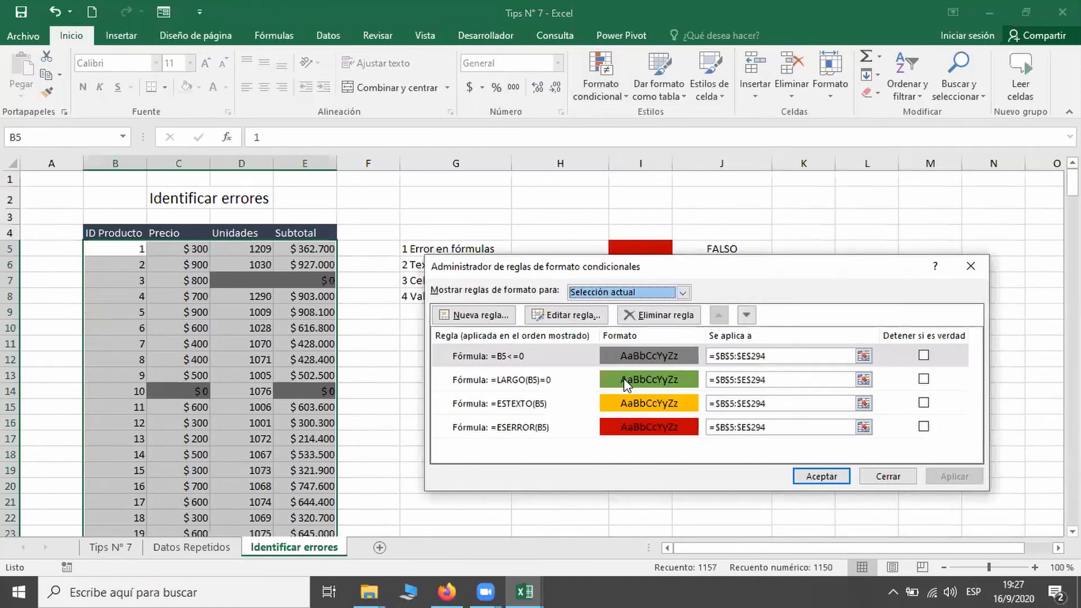
left_click(654, 357)
left_click(746, 315)
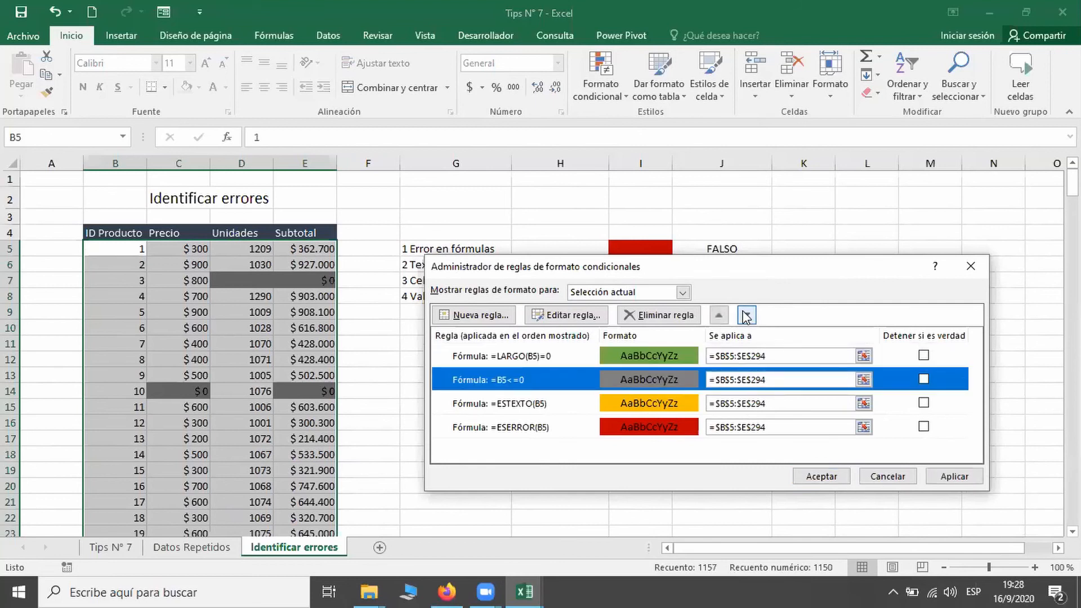
left_click(954, 476)
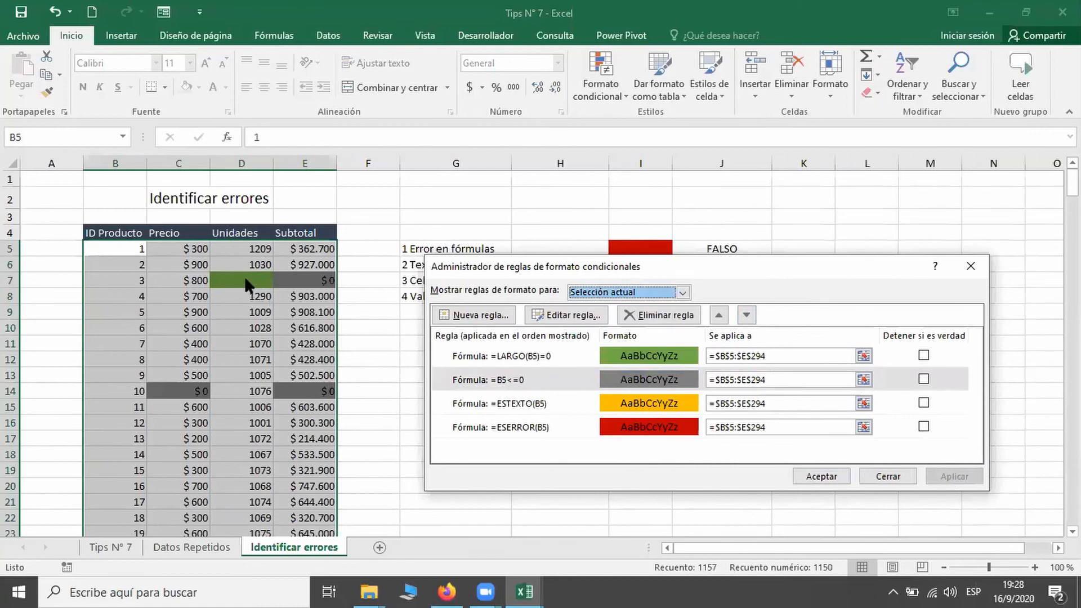
left_click(822, 477)
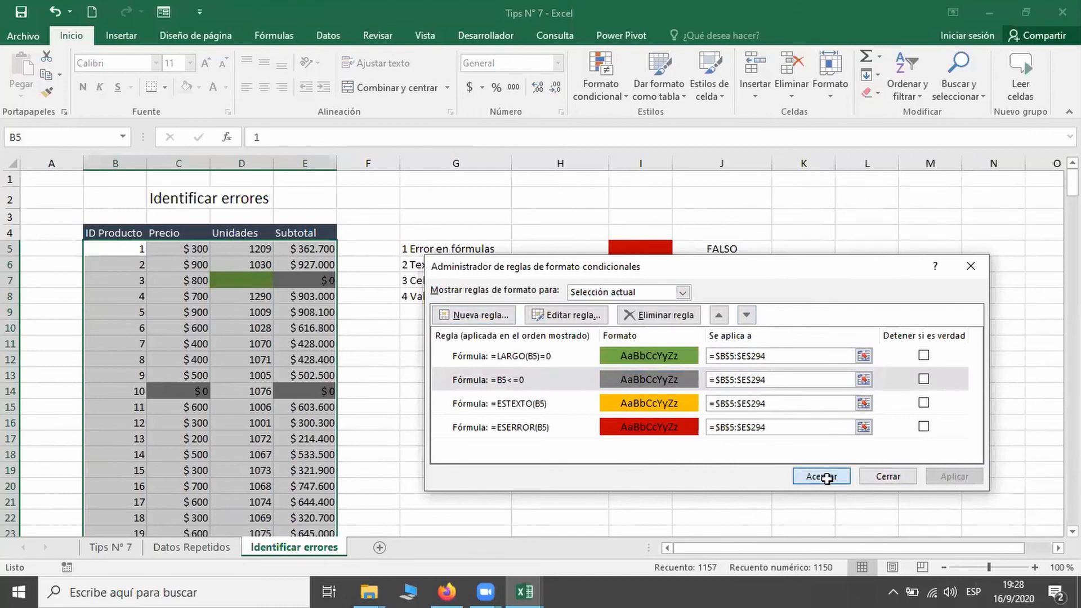
Check the recolored table, and clear the ID Producto value in cell B10 to test the empty-cell rule.
scroll(208, 378, "down", 4)
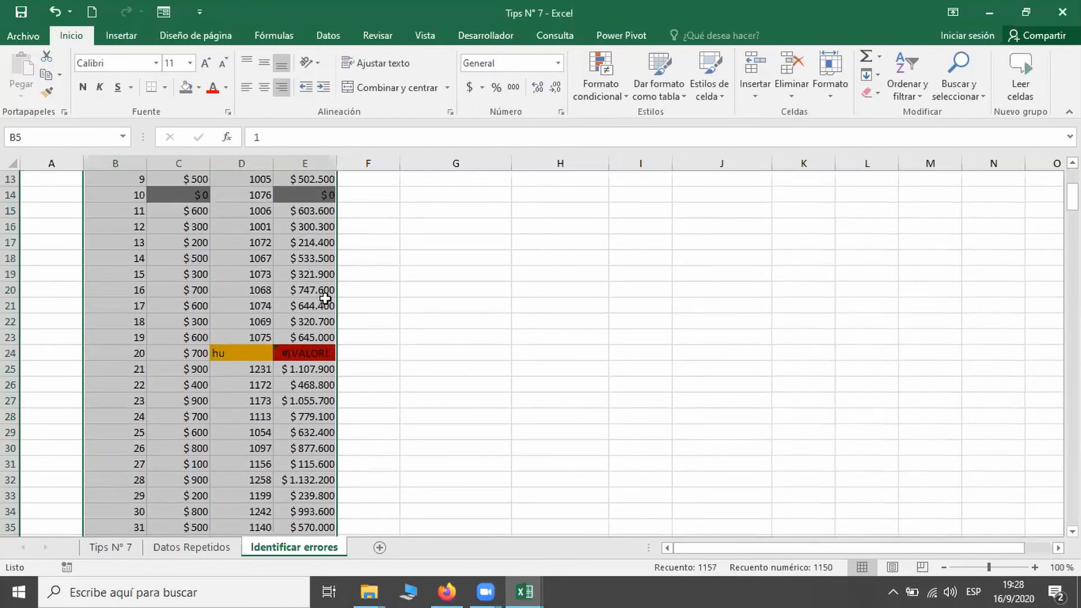
scroll(324, 292, "up", 4)
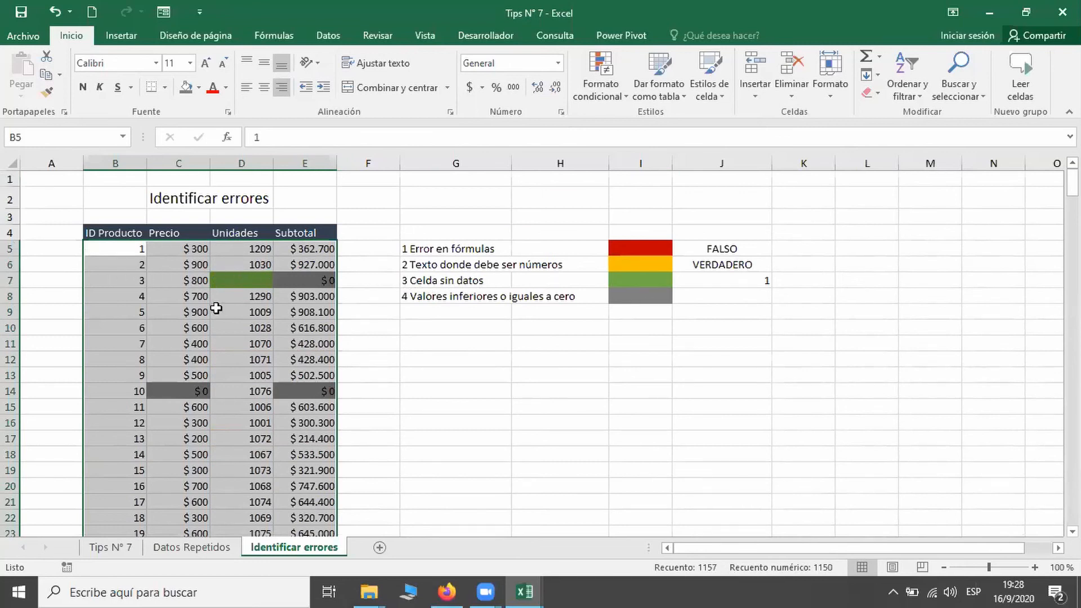
left_click(263, 327)
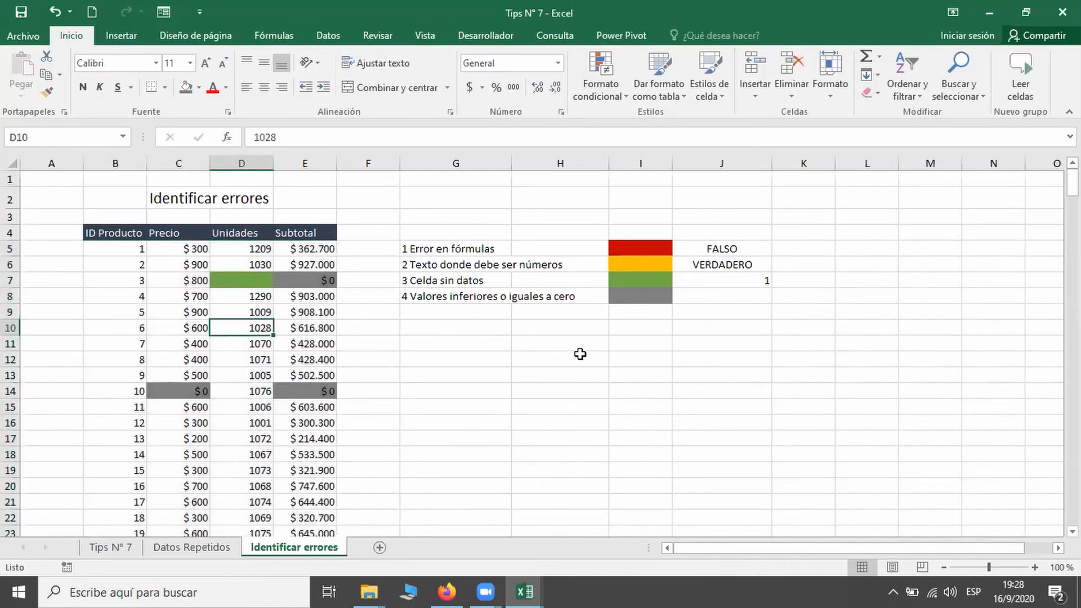
key("Right")
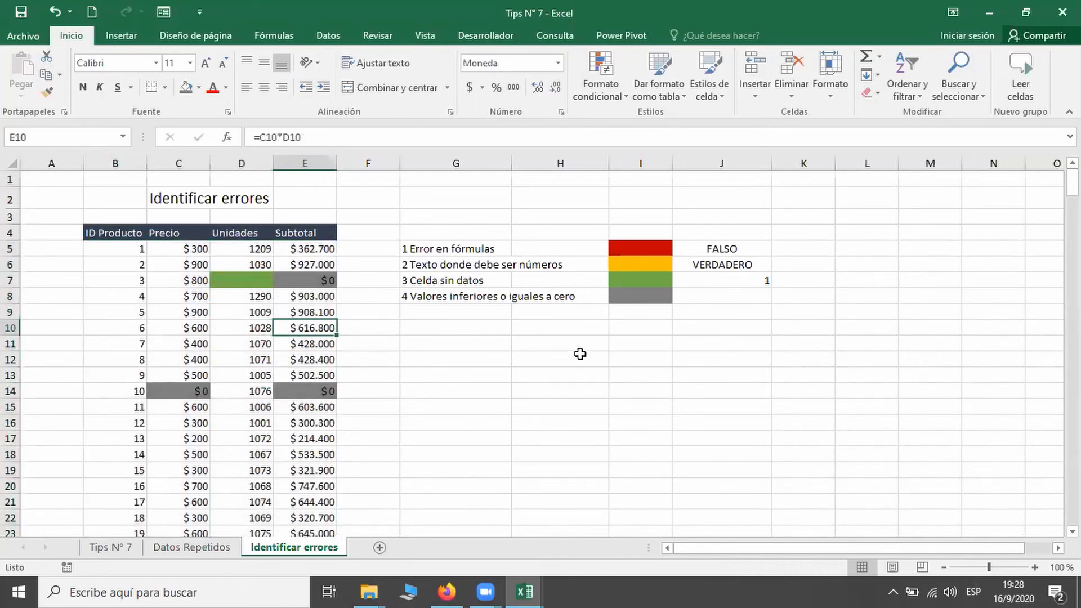
key("Left")
key("Left")
key("Left")
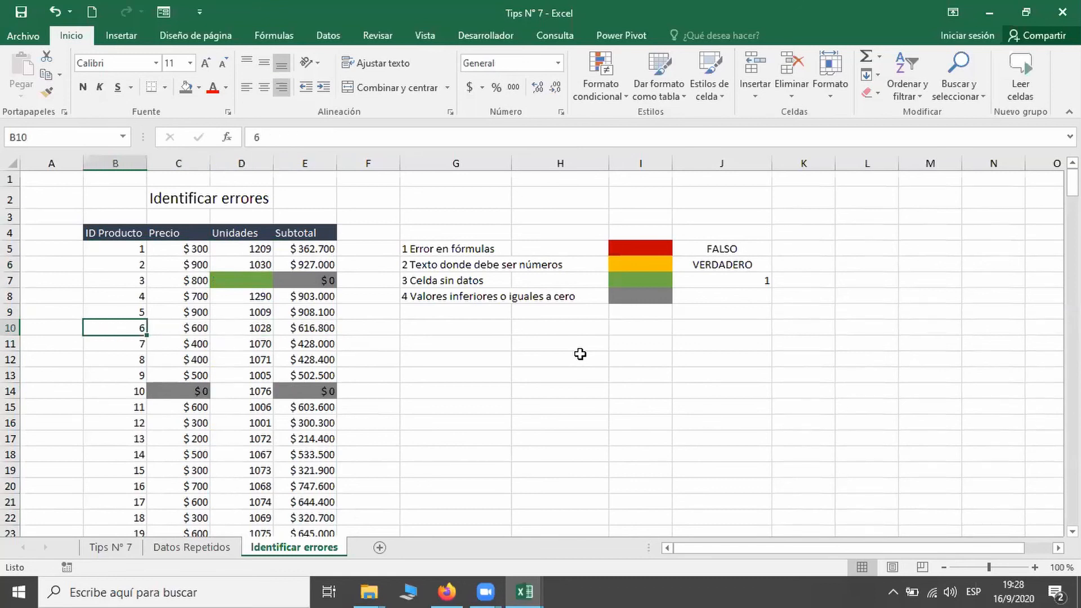
key("Delete")
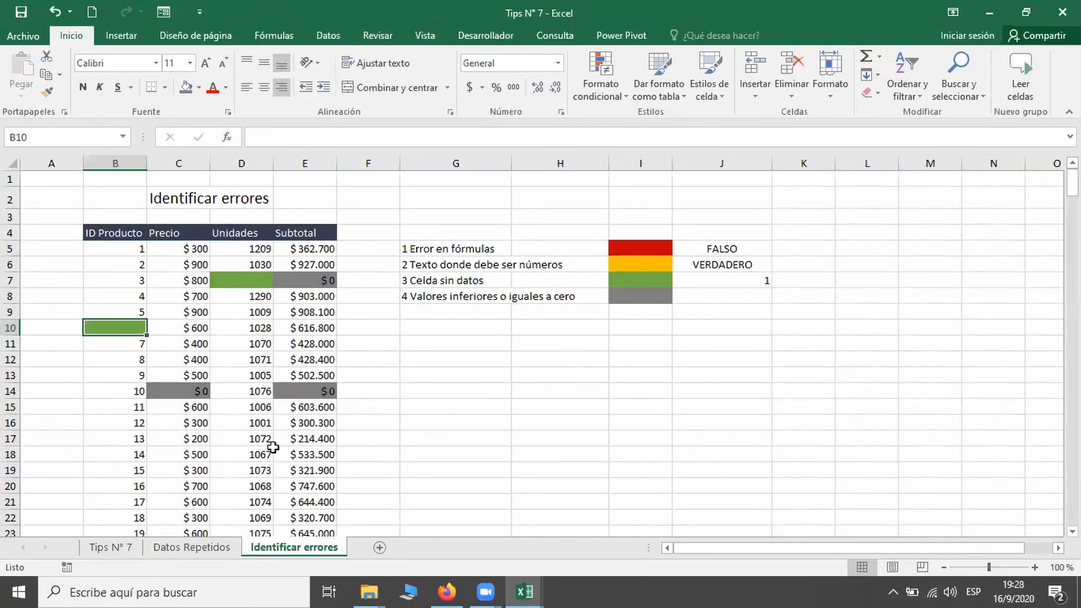
Change the Precio in cell C19 to 3.00 to test the text and formula error rules.
scroll(236, 433, "down", 1)
left_click(191, 415)
double_click(190, 415)
type(".")
key("Return")
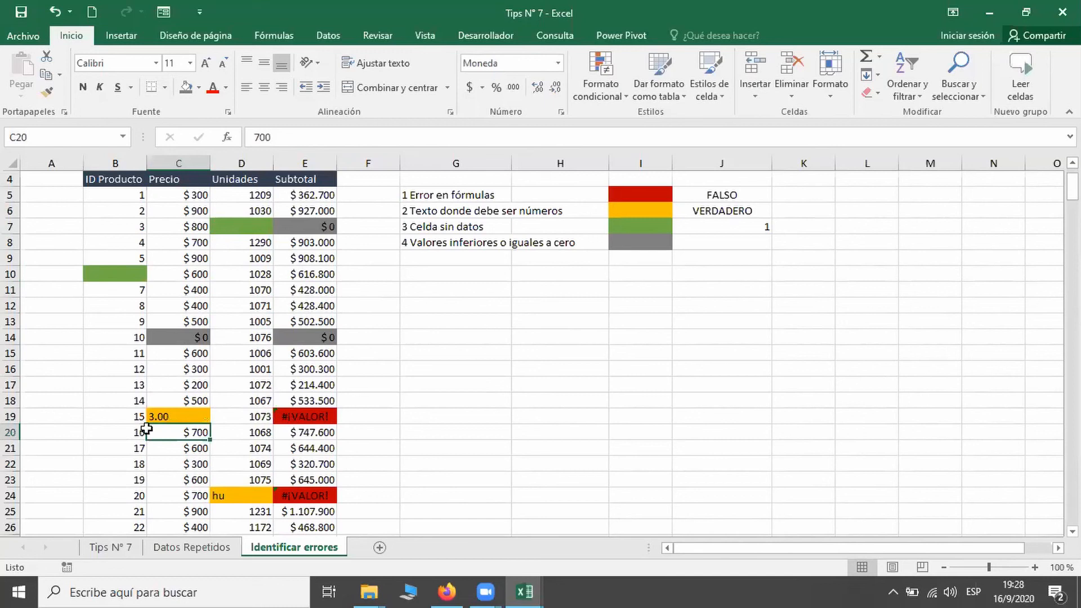
Replace the Unidades value in cell D61 with the text p.
scroll(179, 412, "down", 6)
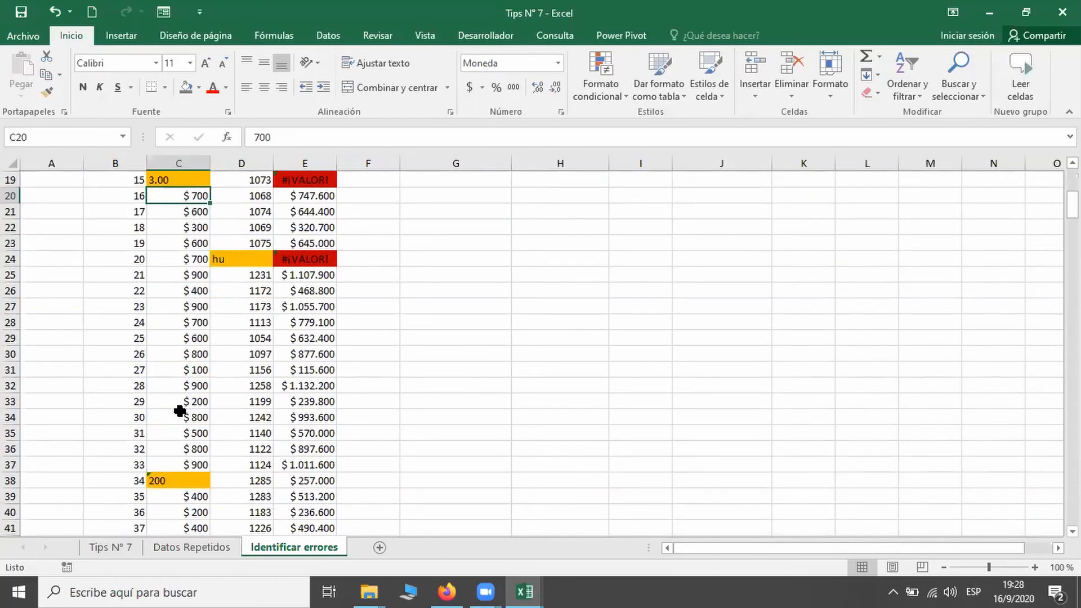
scroll(180, 411, "down", 6)
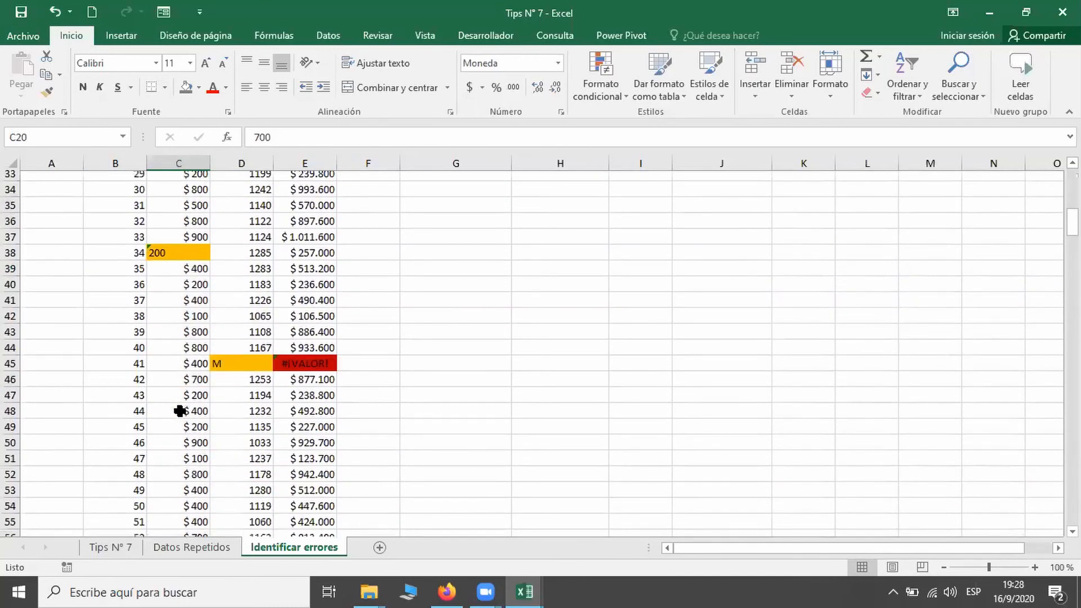
scroll(180, 411, "down", 4)
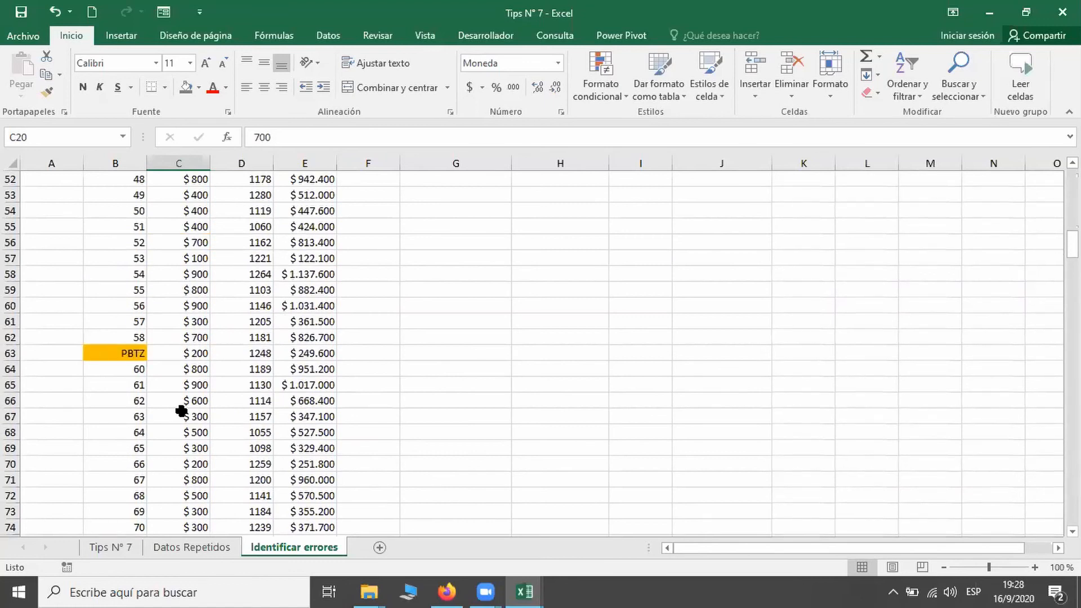
left_click(246, 318)
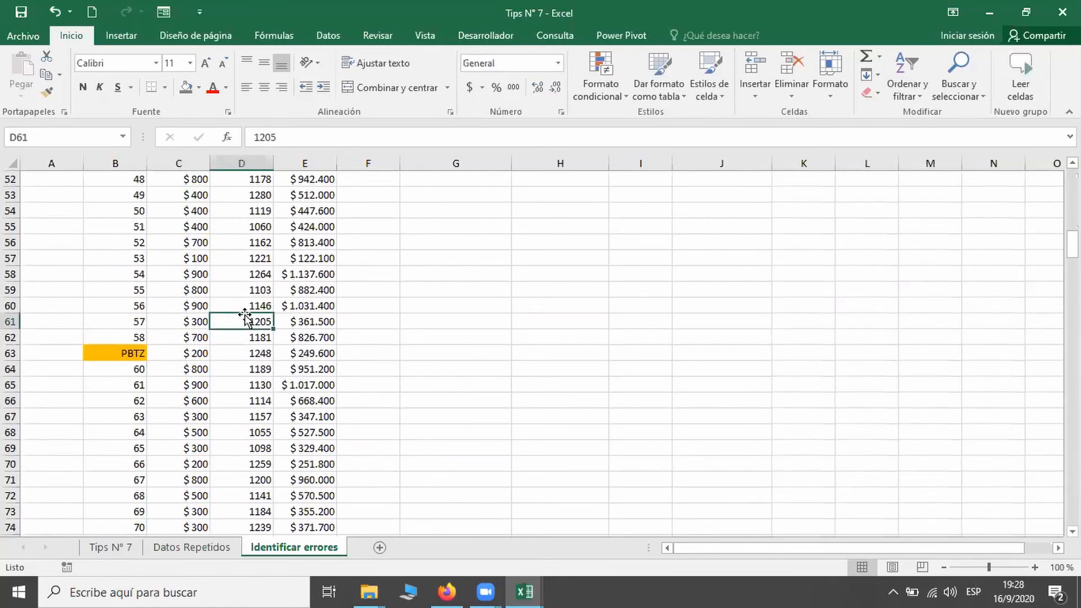
type("p")
key("Return")
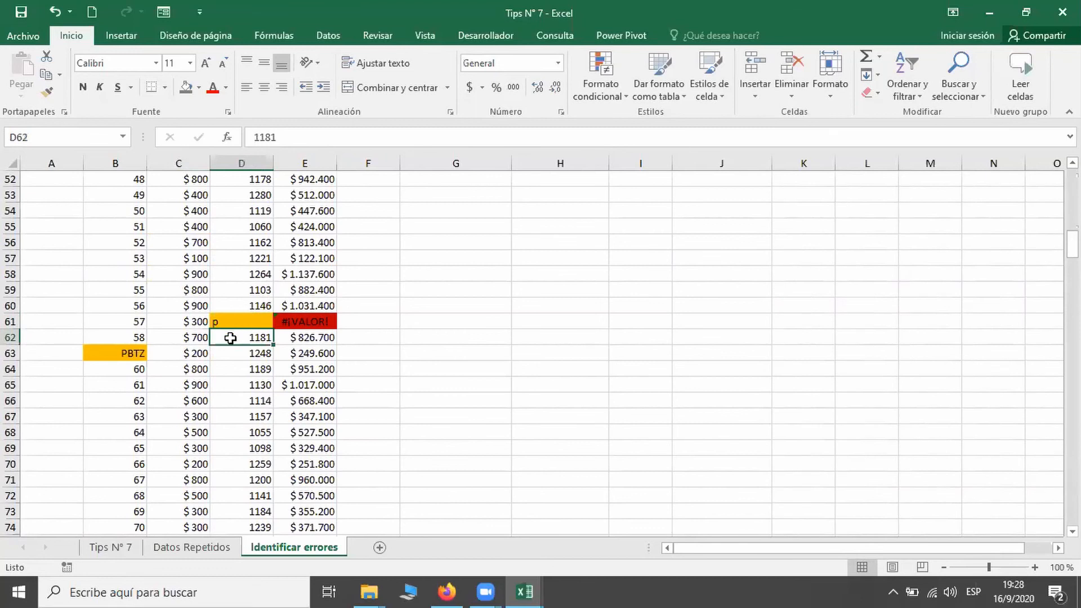
Set the Unidades value in cell D97 to 0 to test the less-than-or-equal-to-zero rule.
scroll(286, 372, "down", 4)
scroll(286, 373, "down", 9)
left_click(248, 271)
type("0")
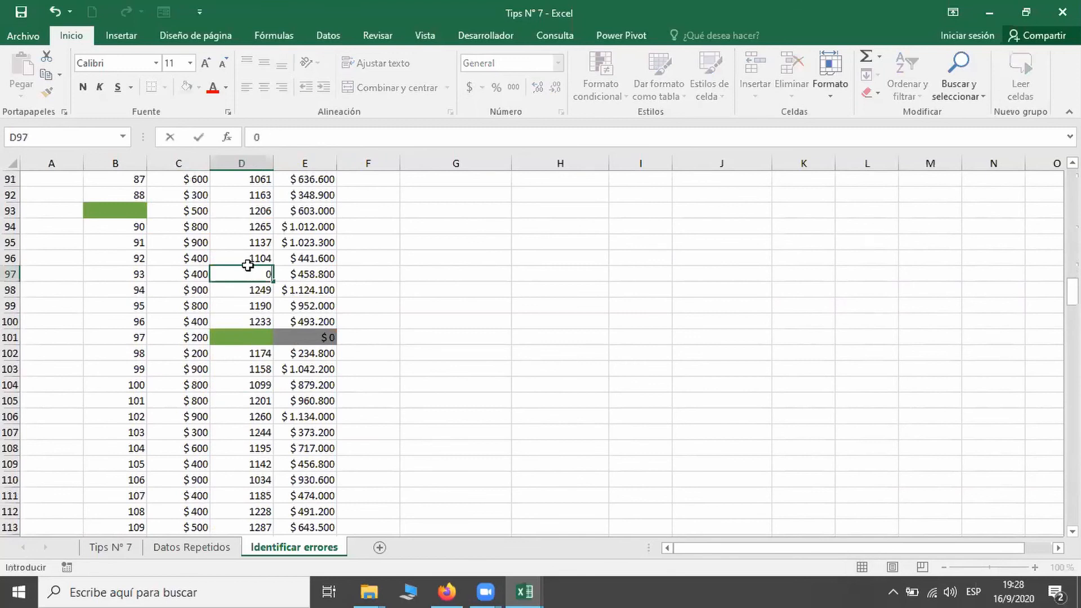
key("Return")
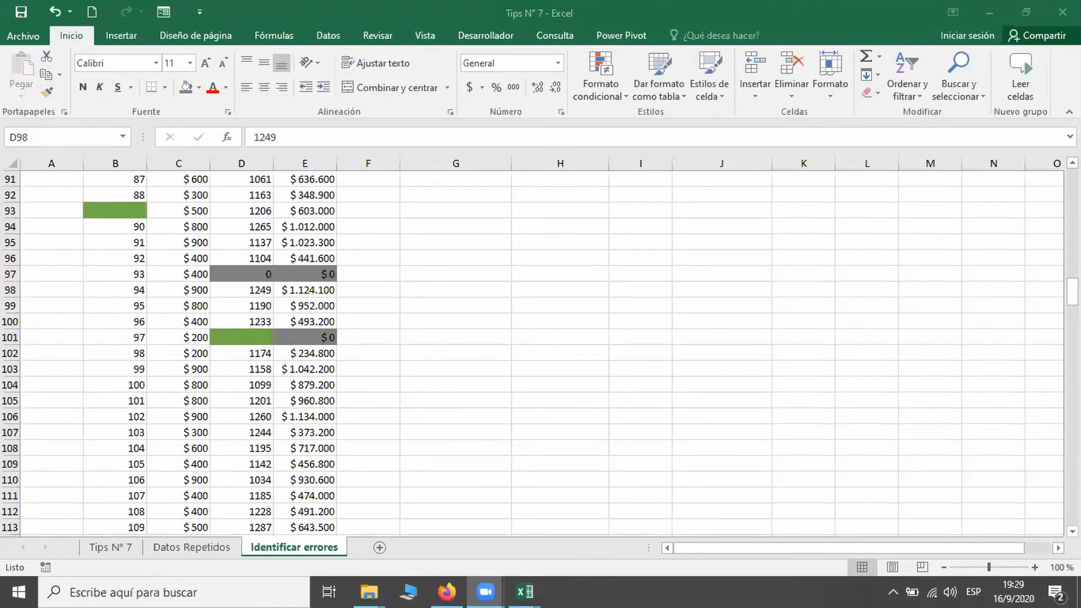
Maximize the Tips N° 8 workbook and open its Suma sheet.
left_click(540, 325)
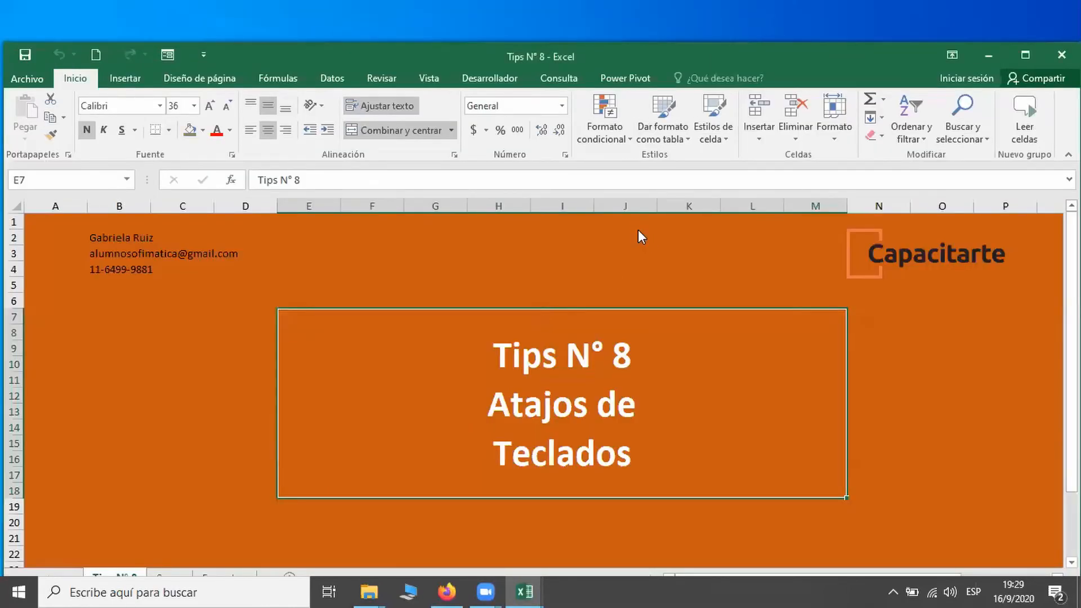
double_click(611, 50)
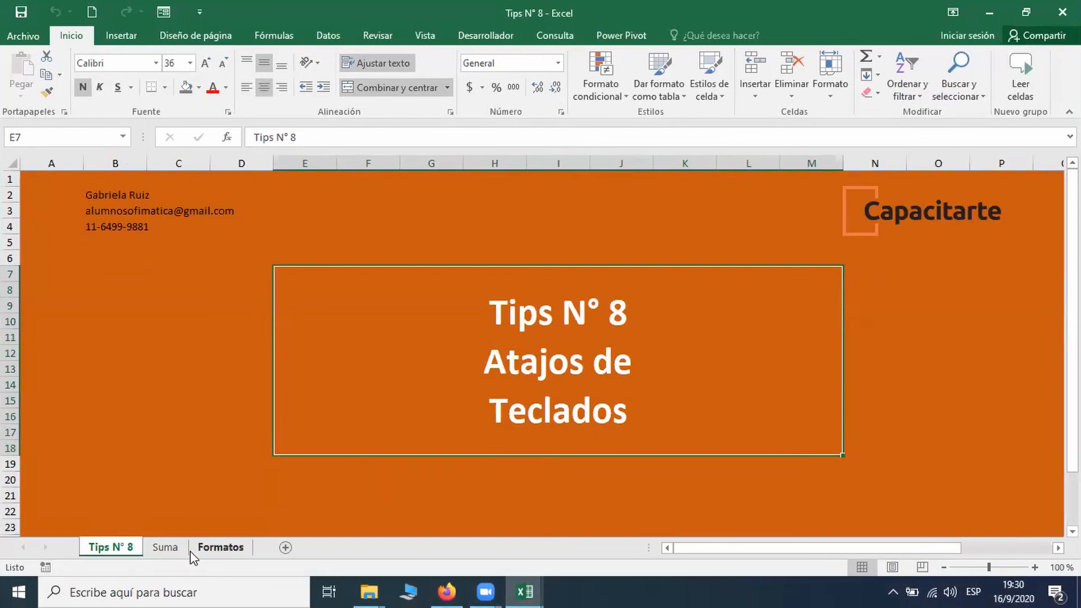
left_click(166, 548)
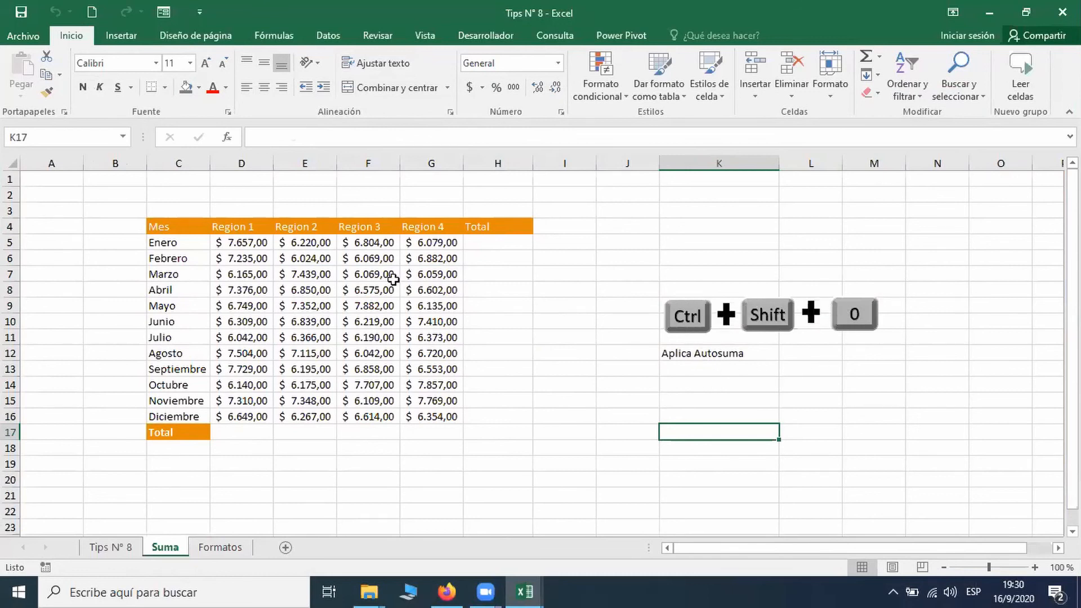
Fill the Total row and Total column of the region table by applying AutoSum to D5:H17.
left_click_drag(254, 241, 495, 434)
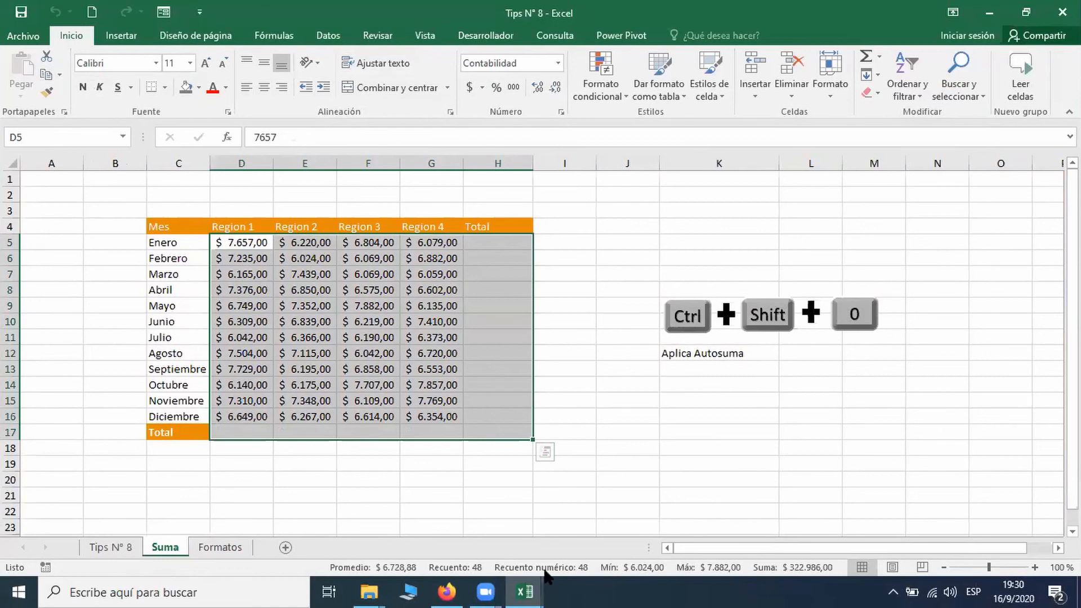
left_click(385, 431)
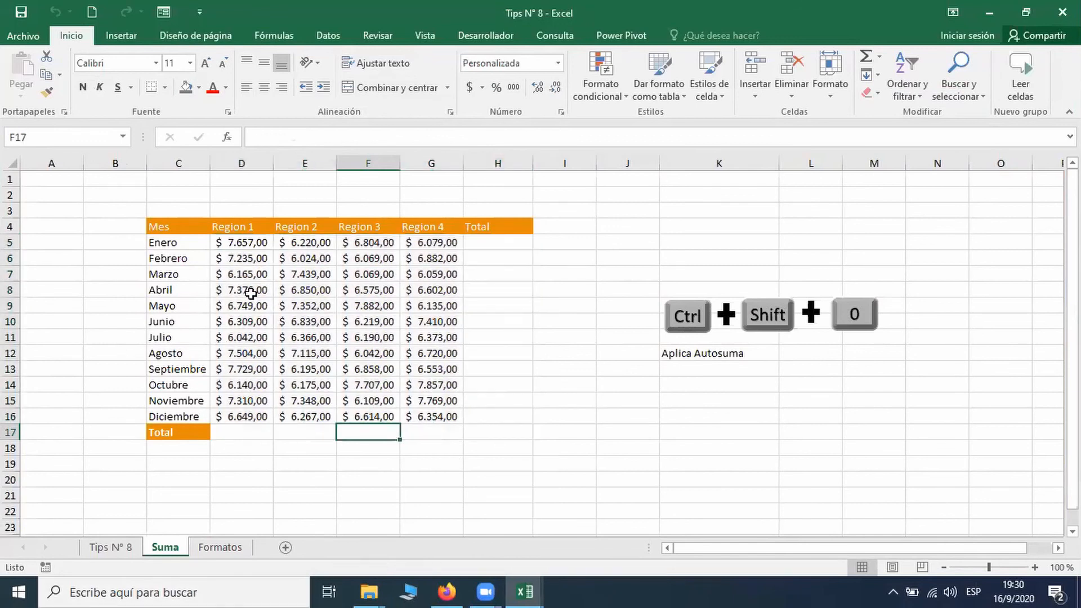
left_click_drag(251, 242, 480, 431)
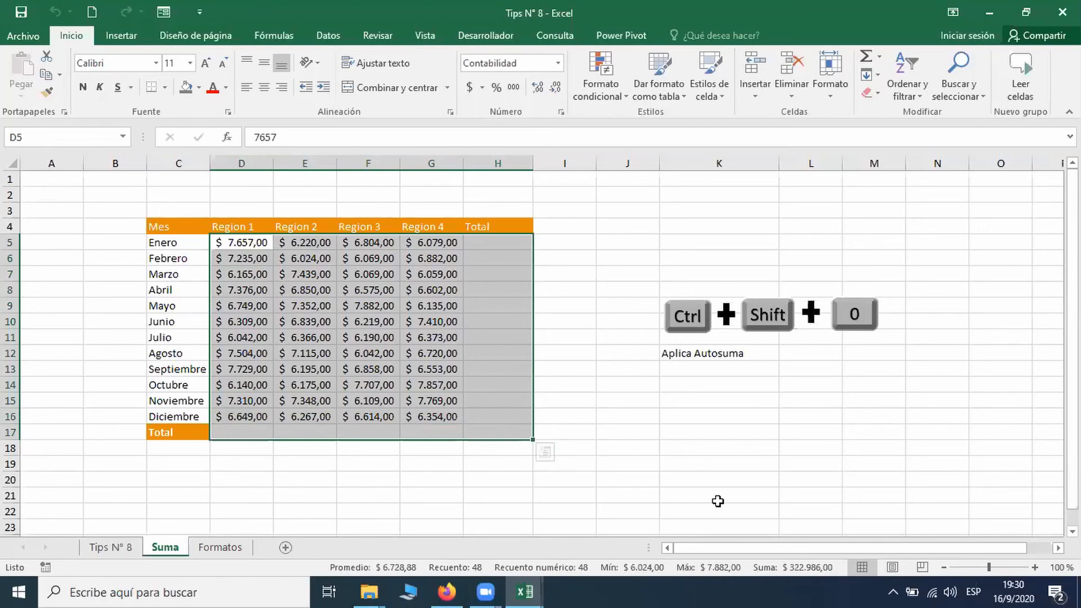
key("alt+shift+0")
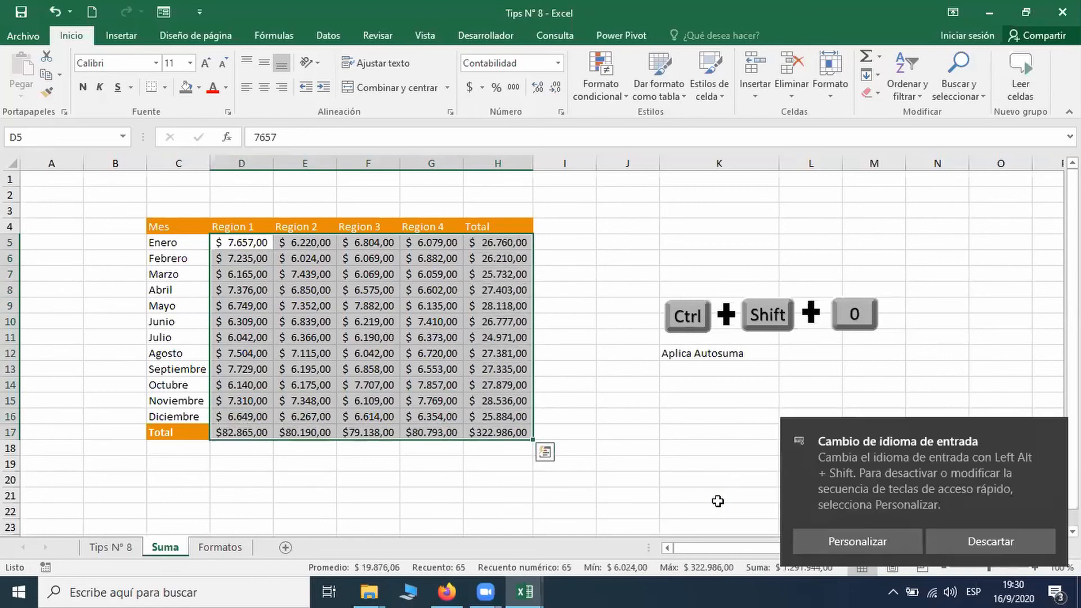
Change the Ctrl label on the first key shape of the AutoSum shortcut illustration to Alt.
left_click(675, 316)
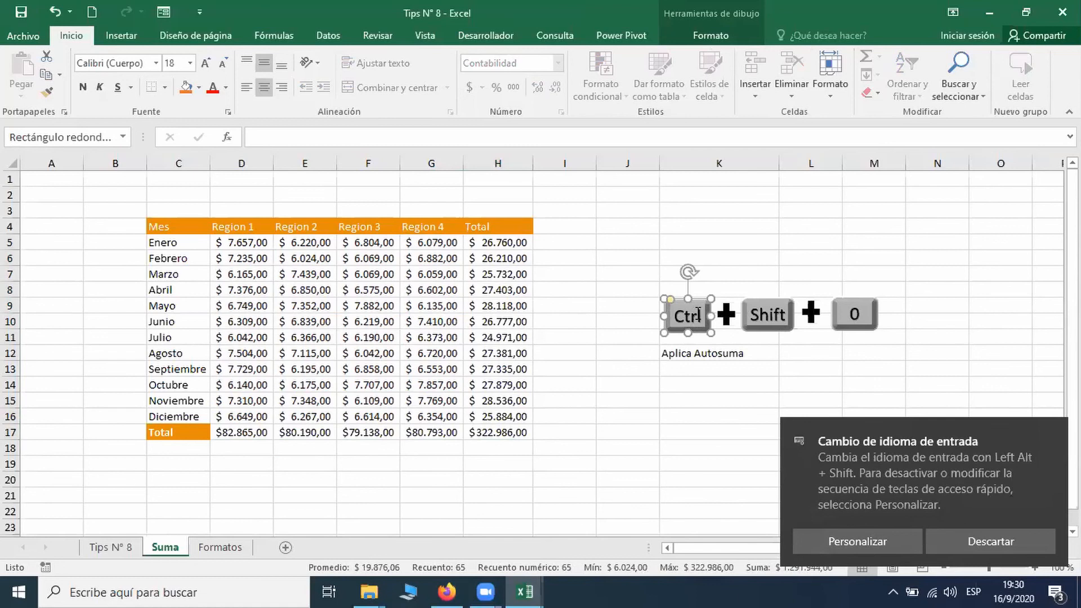
left_click(692, 313)
key("BackSpace")
key("BackSpace")
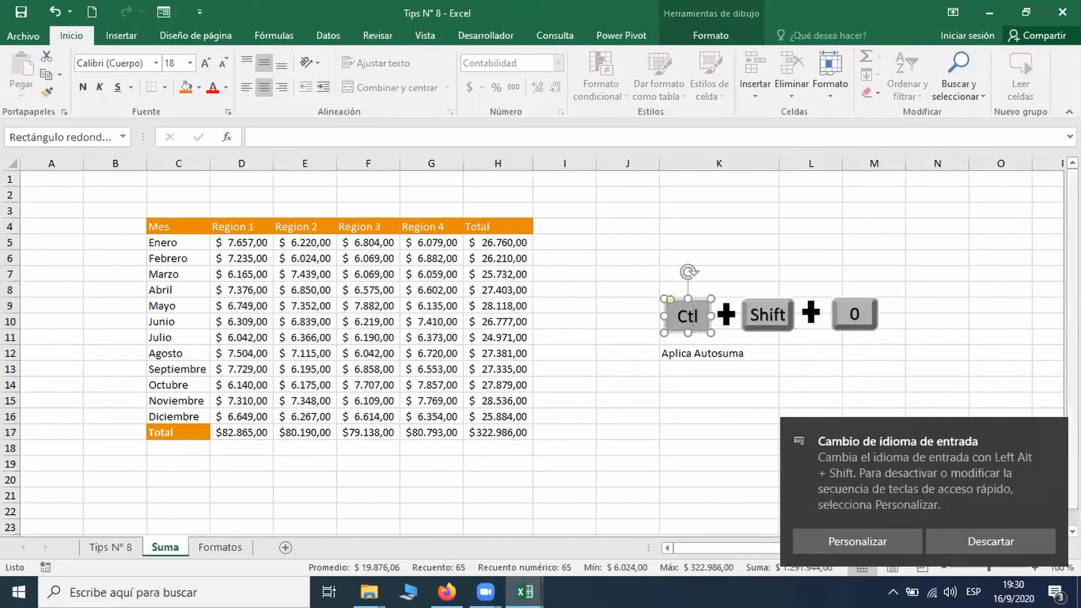
key("BackSpace")
type("Al")
key("Right")
type("t")
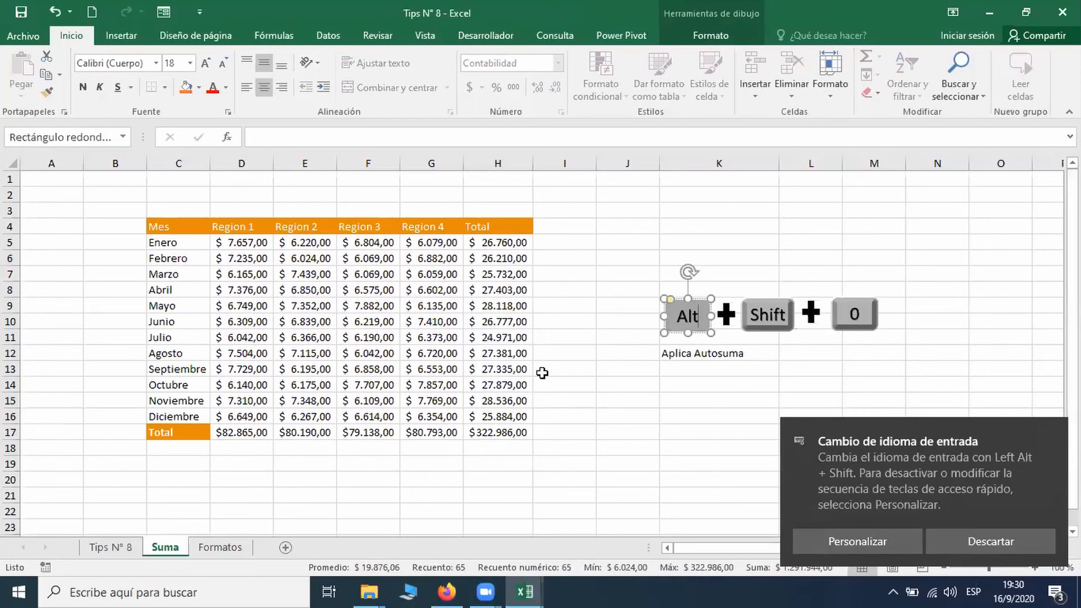
left_click(54, 11)
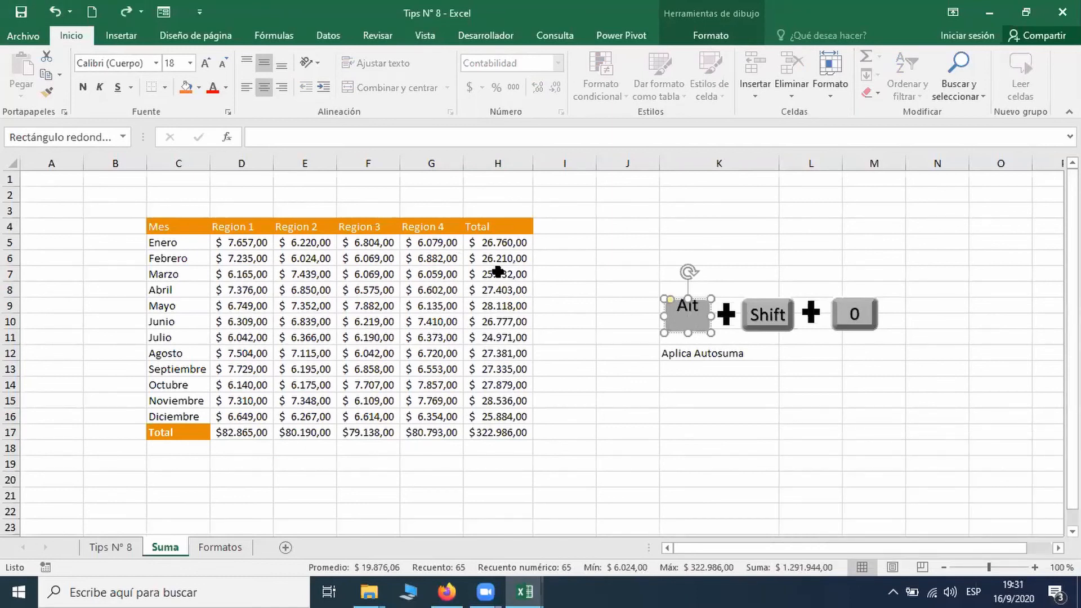
key("BackSpace")
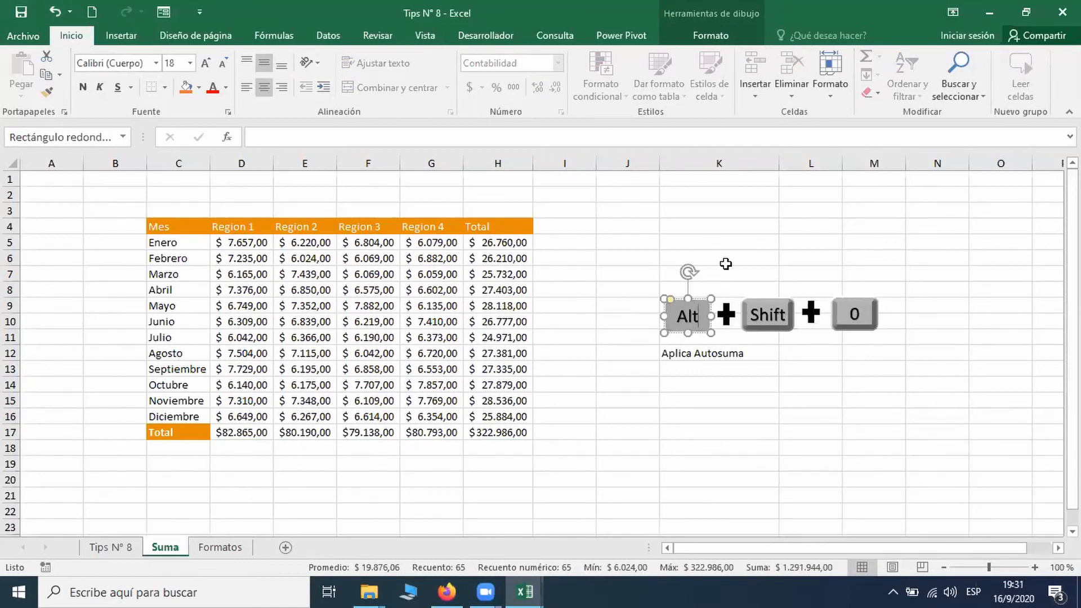
Clear the Total column and the Total row of the region table.
left_click(294, 306)
left_click_drag(504, 242, 499, 448)
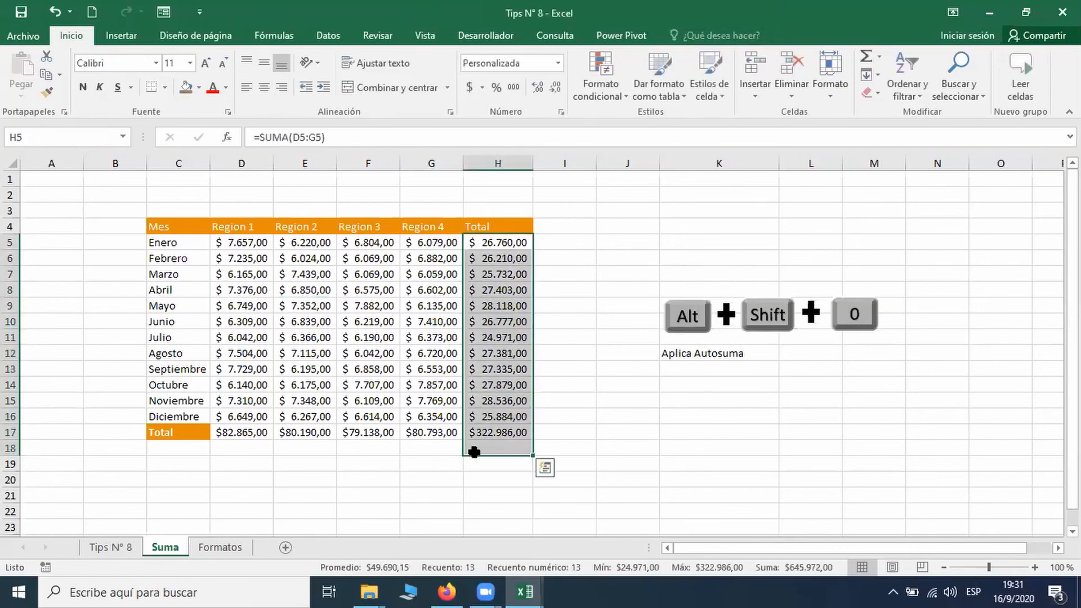
key("Delete")
left_click_drag(223, 434, 499, 449)
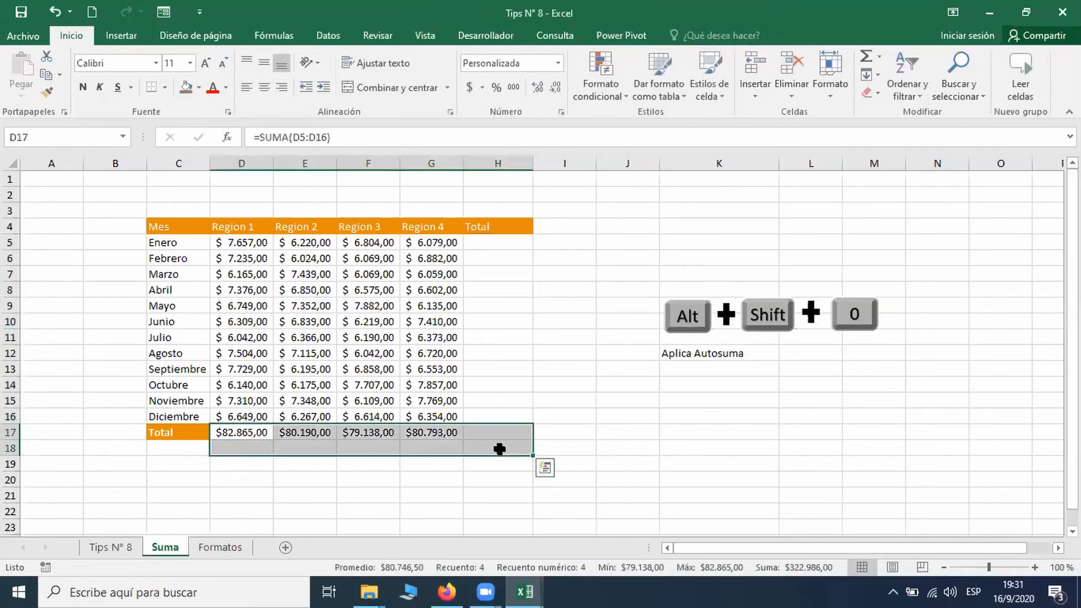
key("Delete")
Apply AutoSum to D5:H17 to refill the region table's row and column totals.
left_click_drag(233, 243, 491, 434)
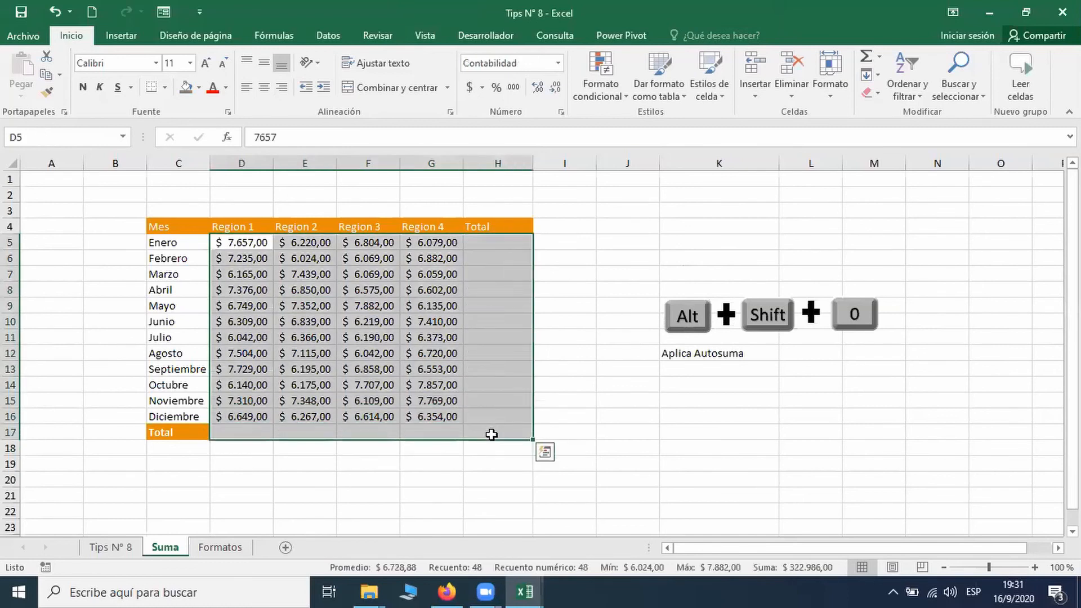
key("alt")
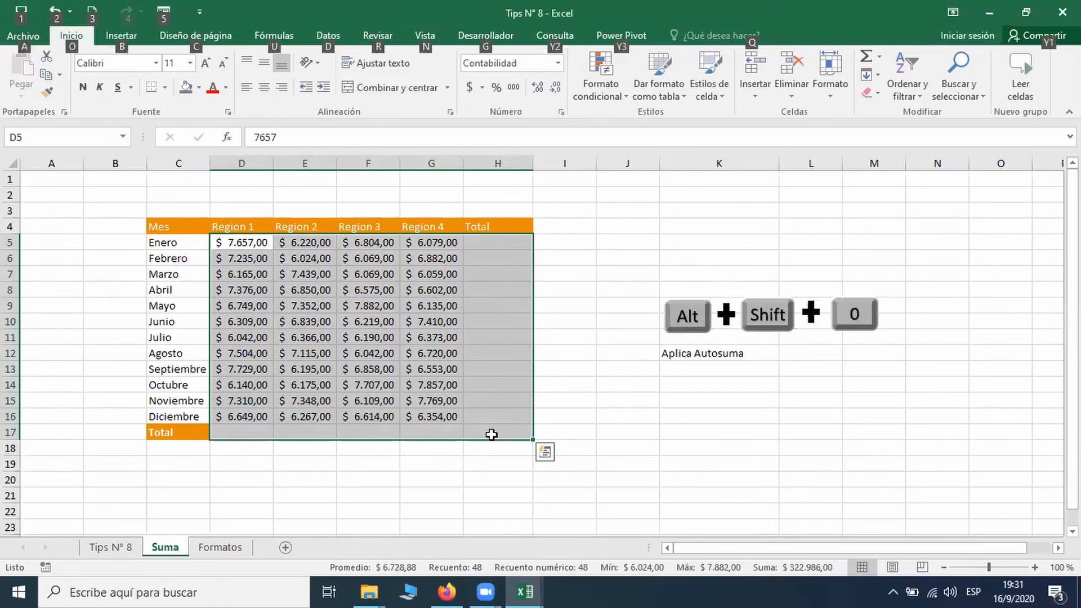
key("alt+shift+0")
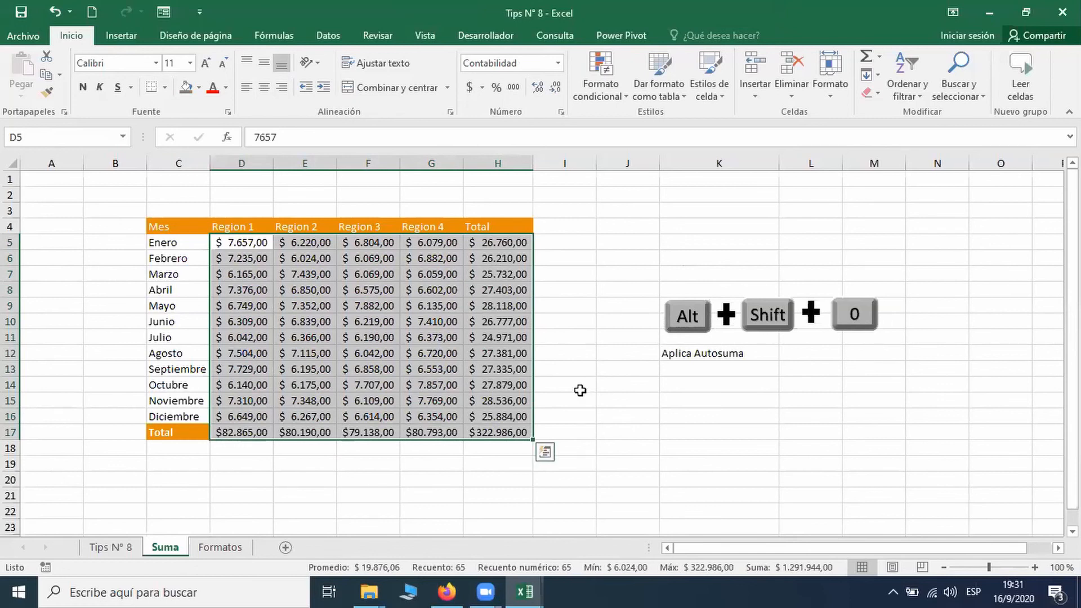
Open the Formatos sheet and apply currency format to the Ventas values in C9:C20.
left_click(220, 547)
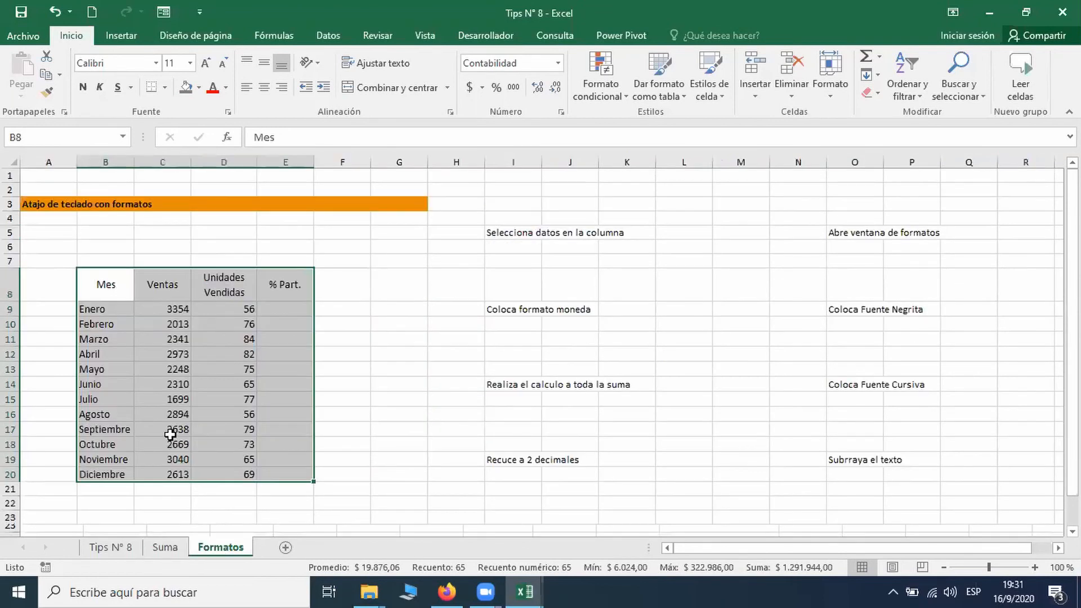
left_click(170, 323)
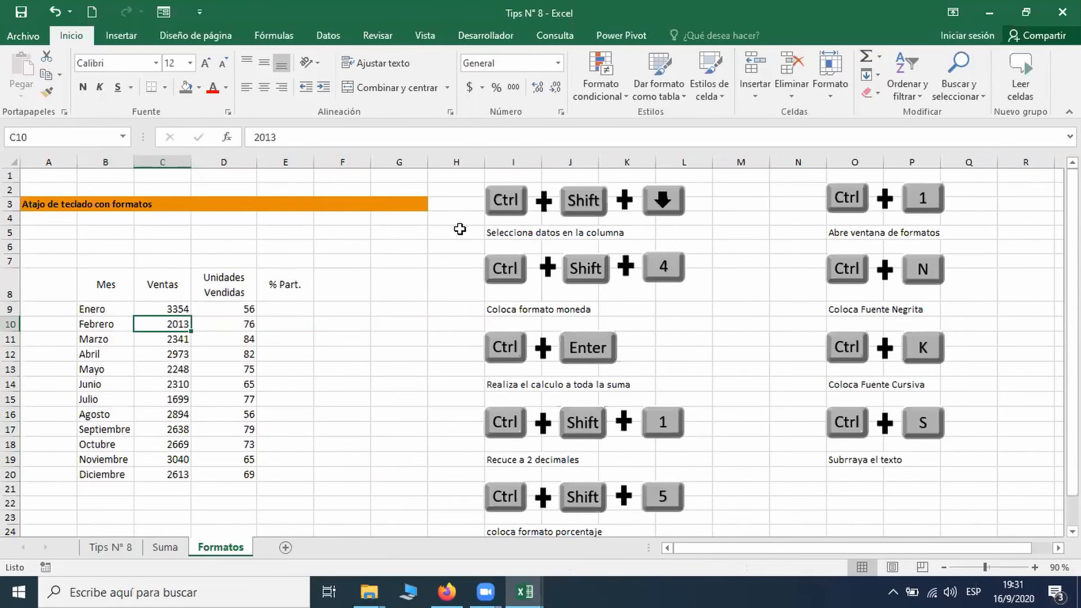
left_click(154, 306)
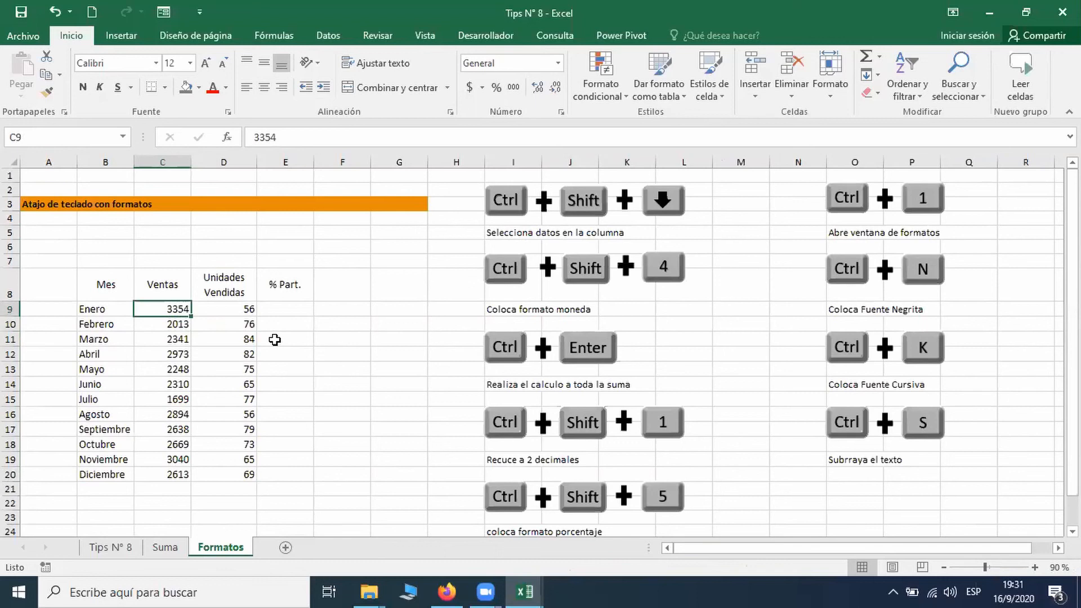
key("ctrl+shift+Down")
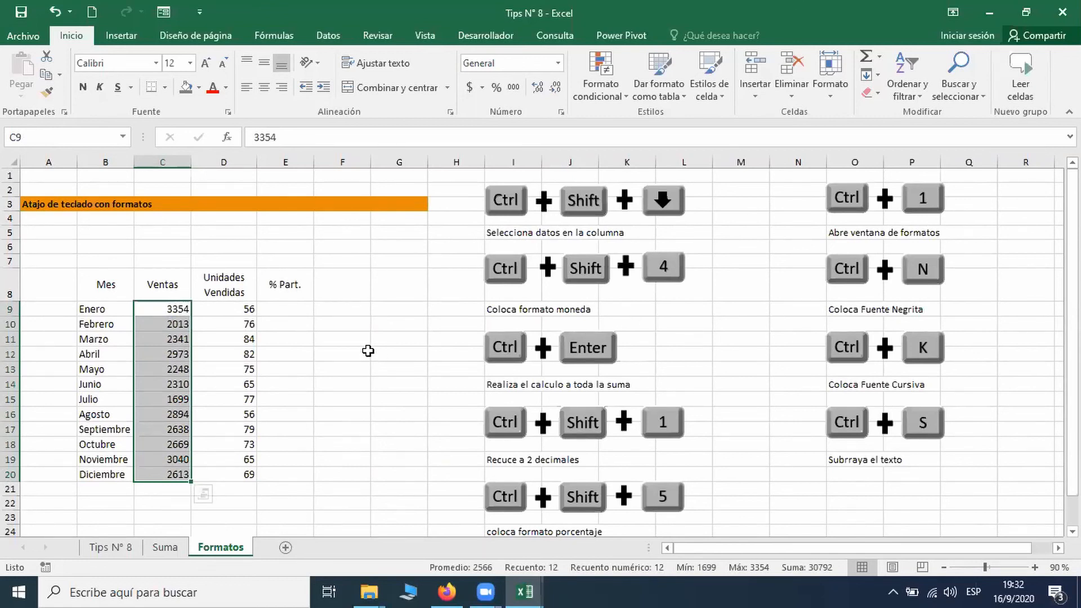
key("ctrl+shift+4")
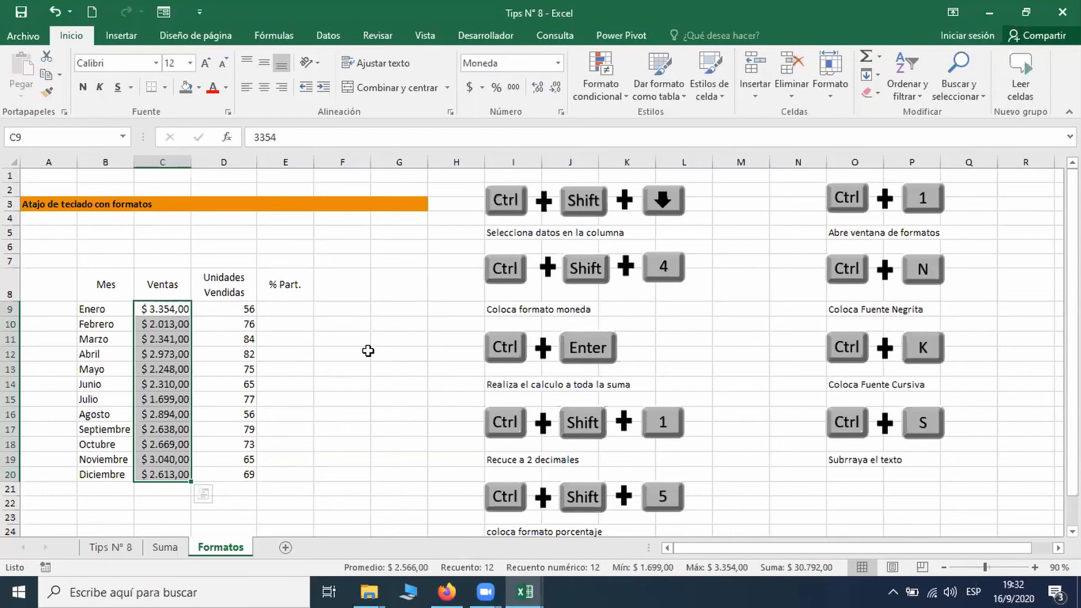
key("Down")
key("Down")
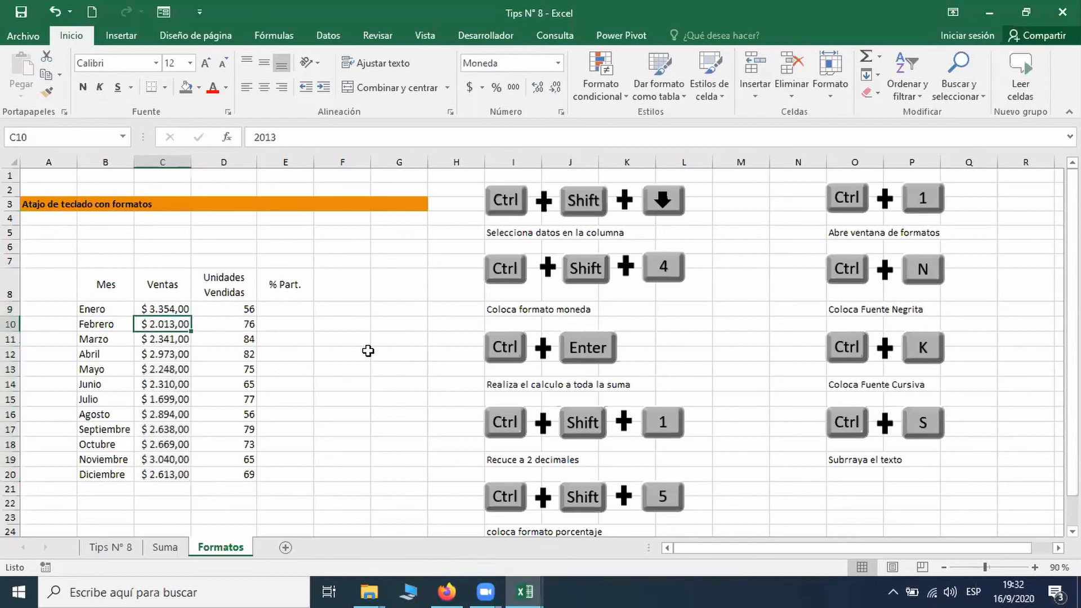
key("Up")
key("Up")
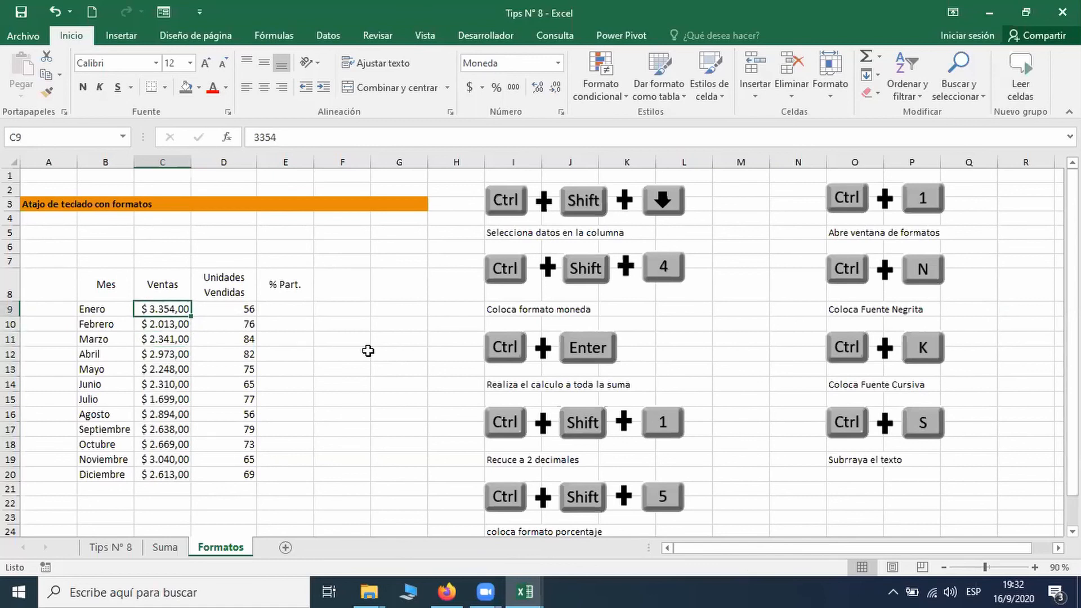
Fill the % Part. cells E9:E20 at once with the formula =C9/SUMA($C$9:$C$20).
key("Right")
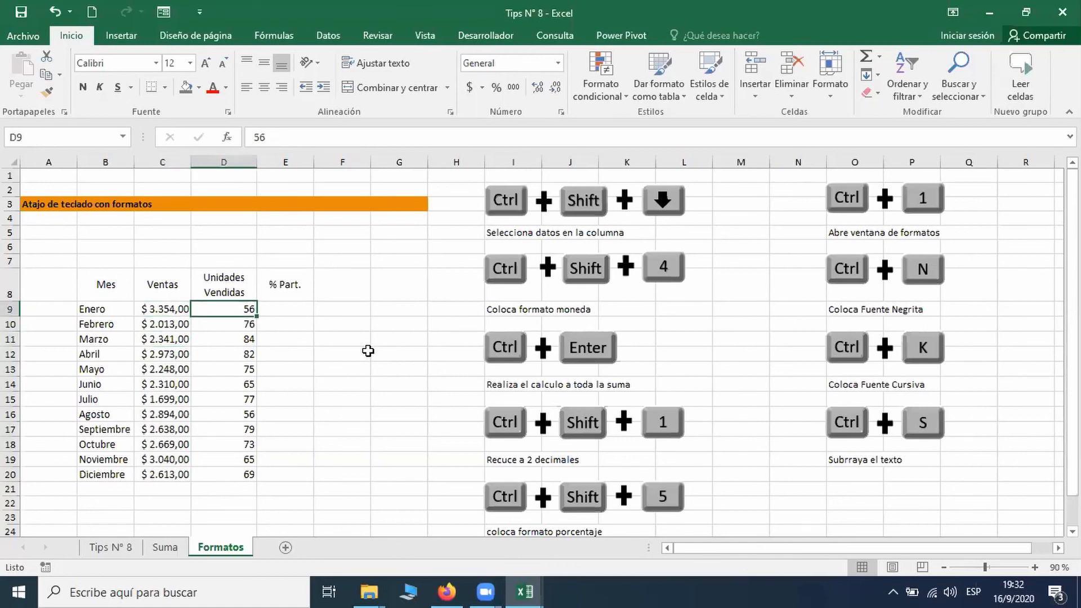
key("Right")
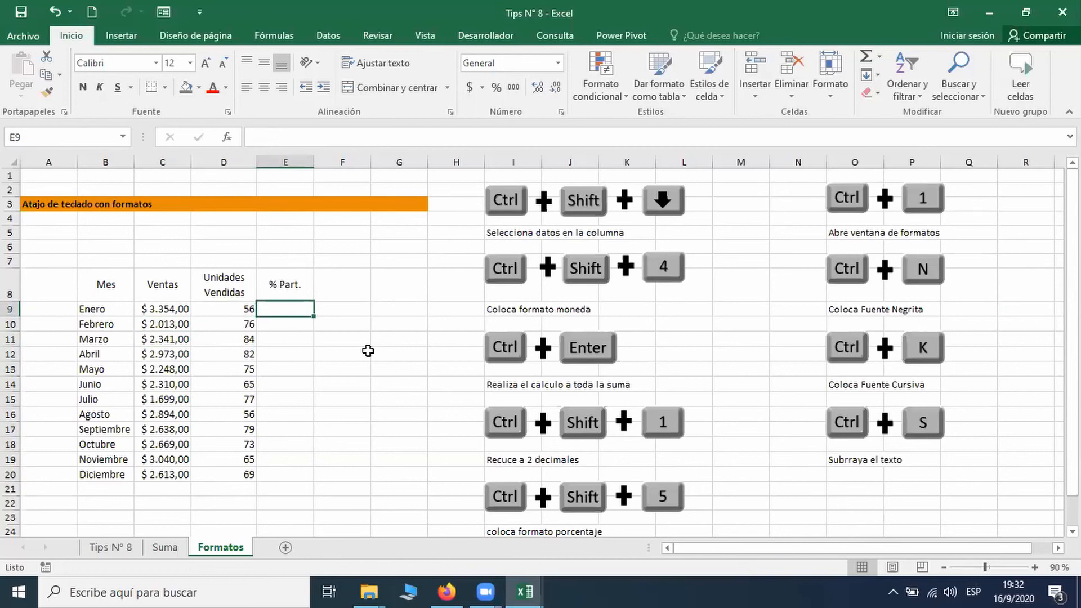
left_click_drag(285, 304, 265, 468)
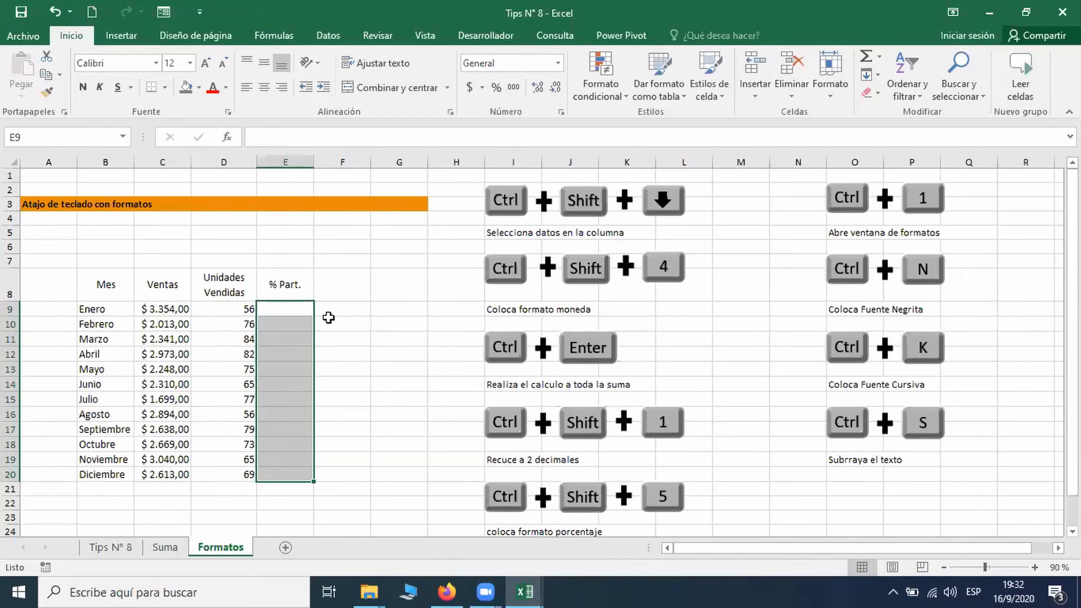
type("=")
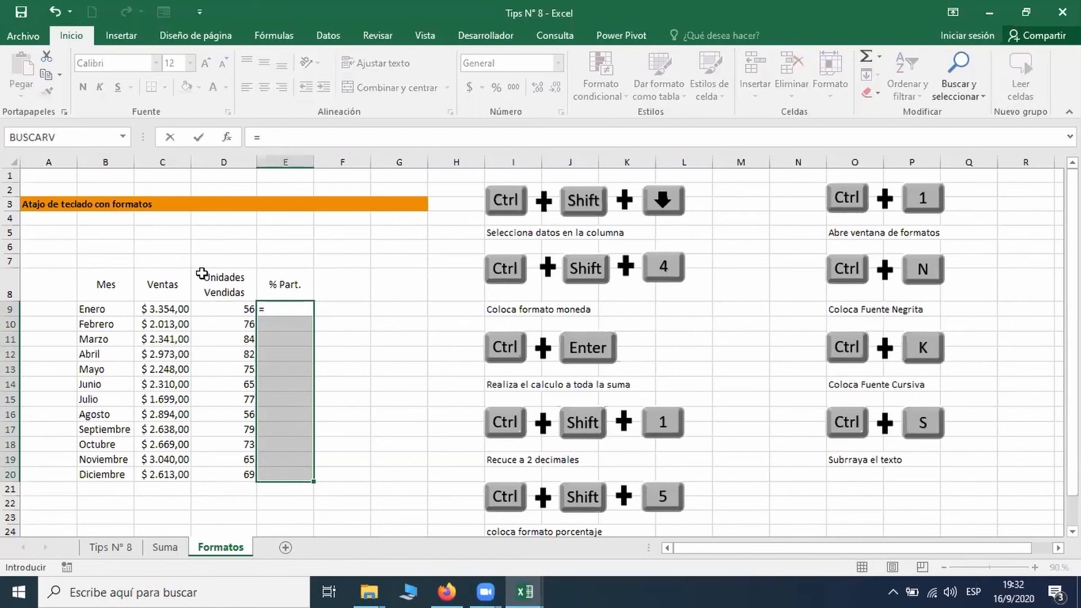
left_click(168, 313)
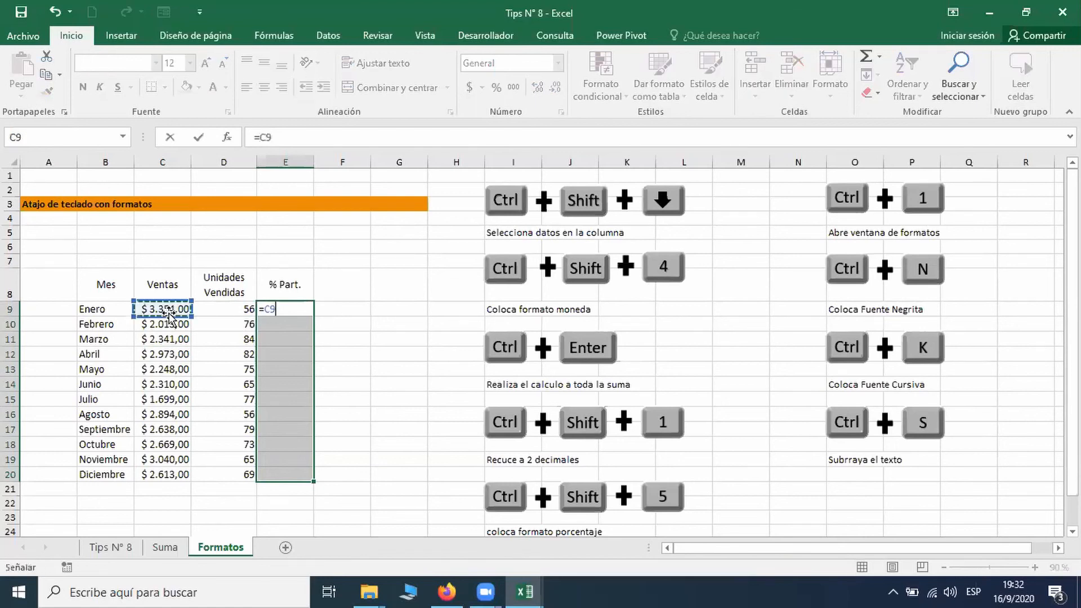
type("/")
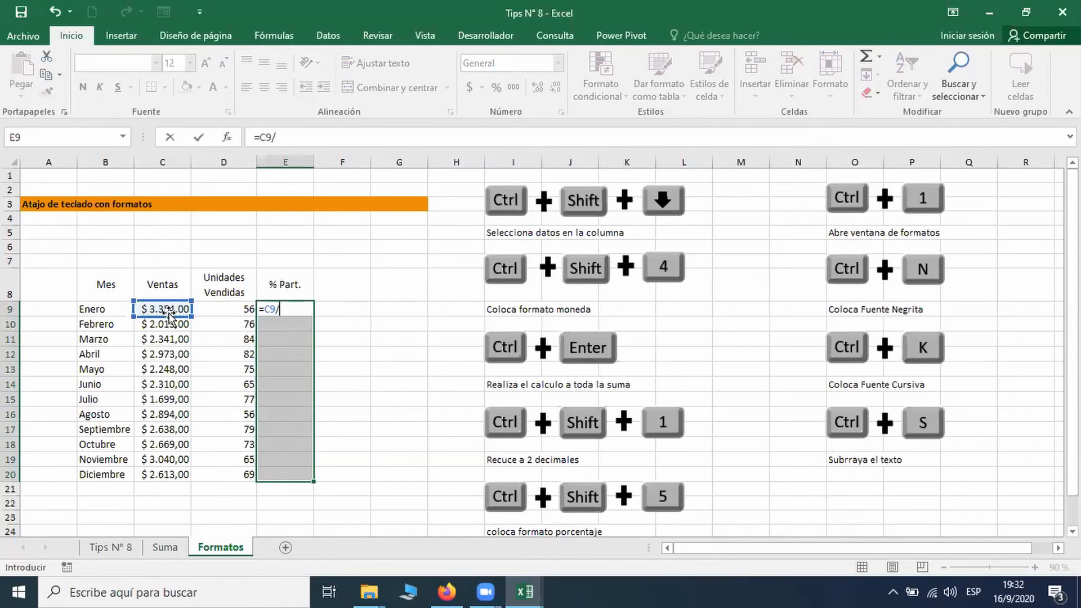
type("s")
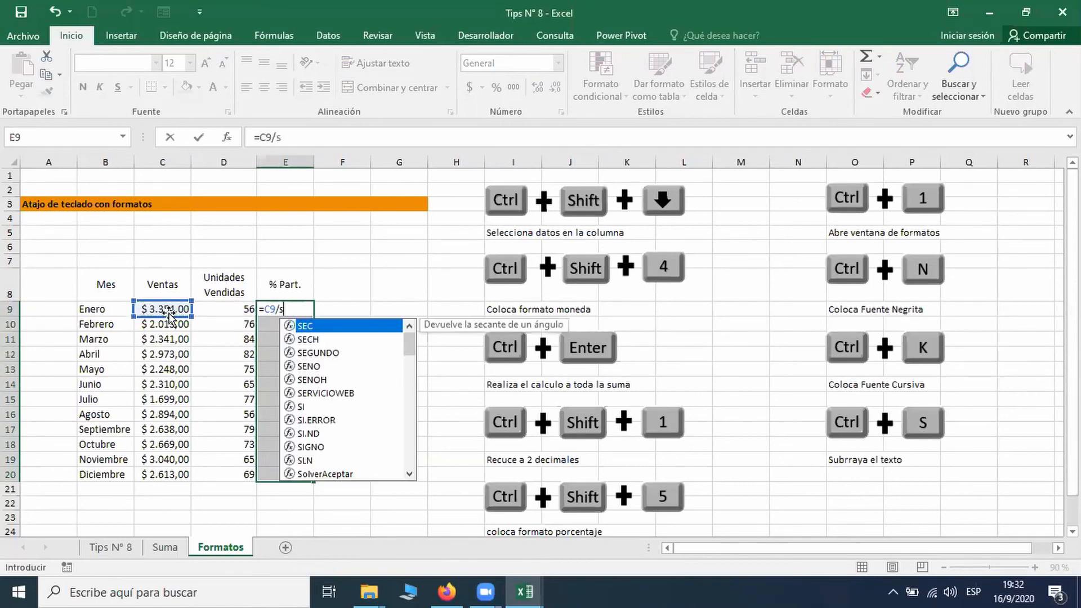
type("uma")
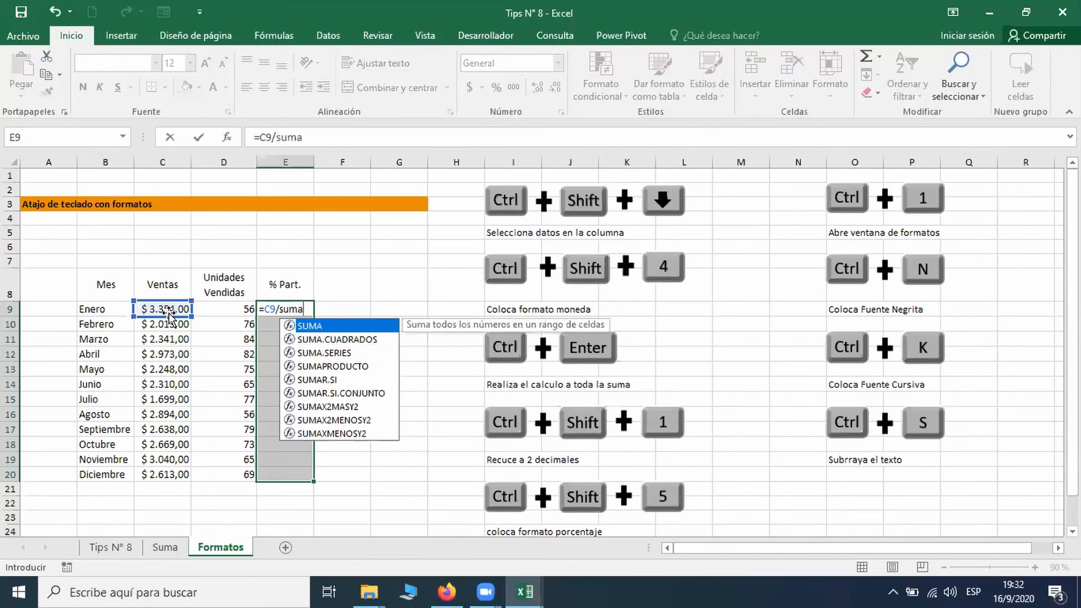
type("(")
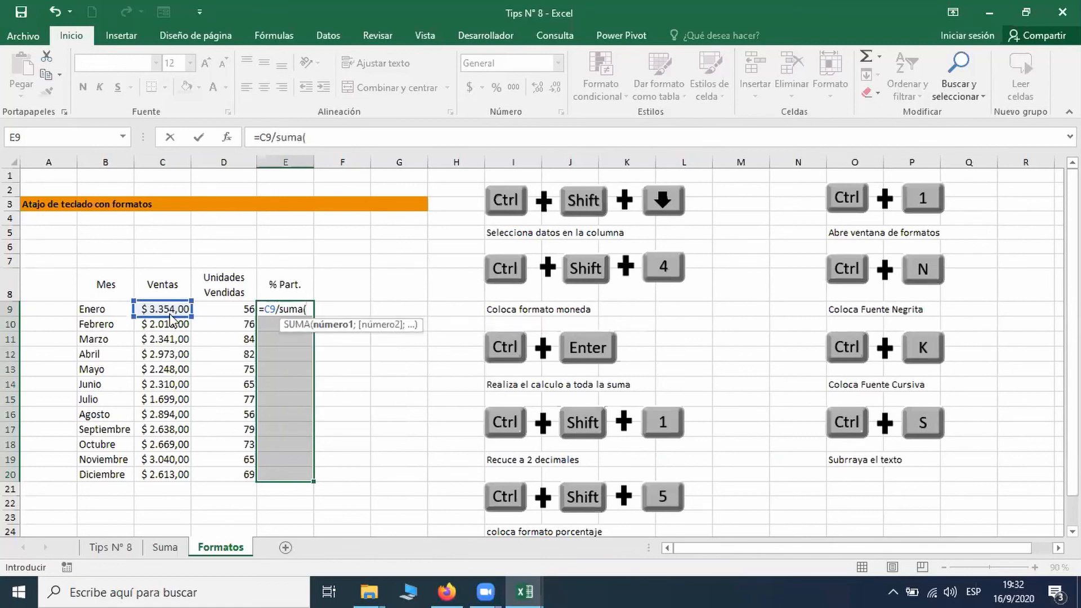
left_click_drag(171, 316, 171, 473)
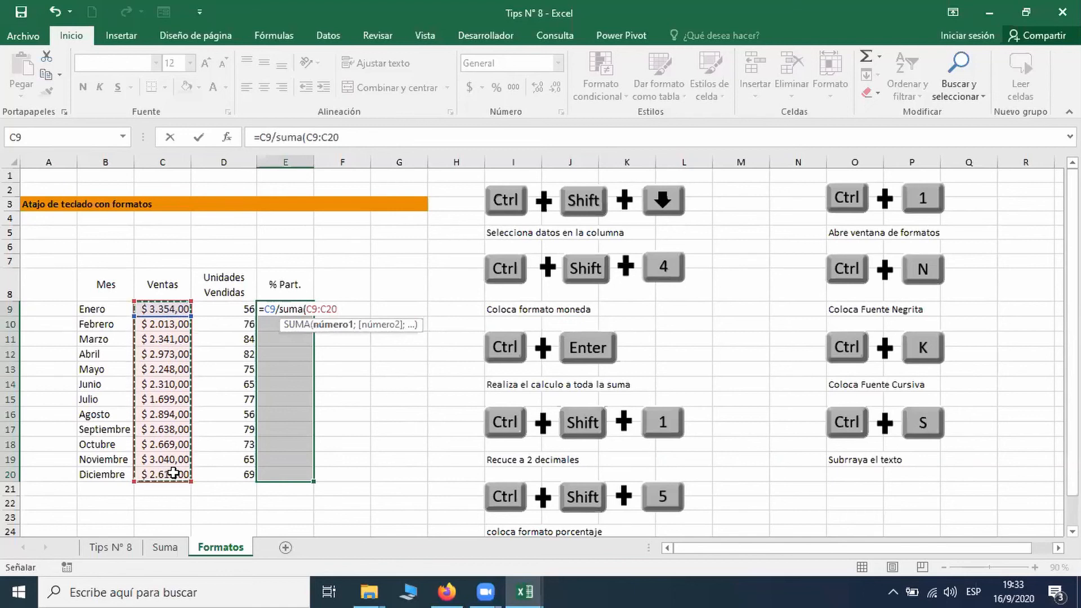
key("F4")
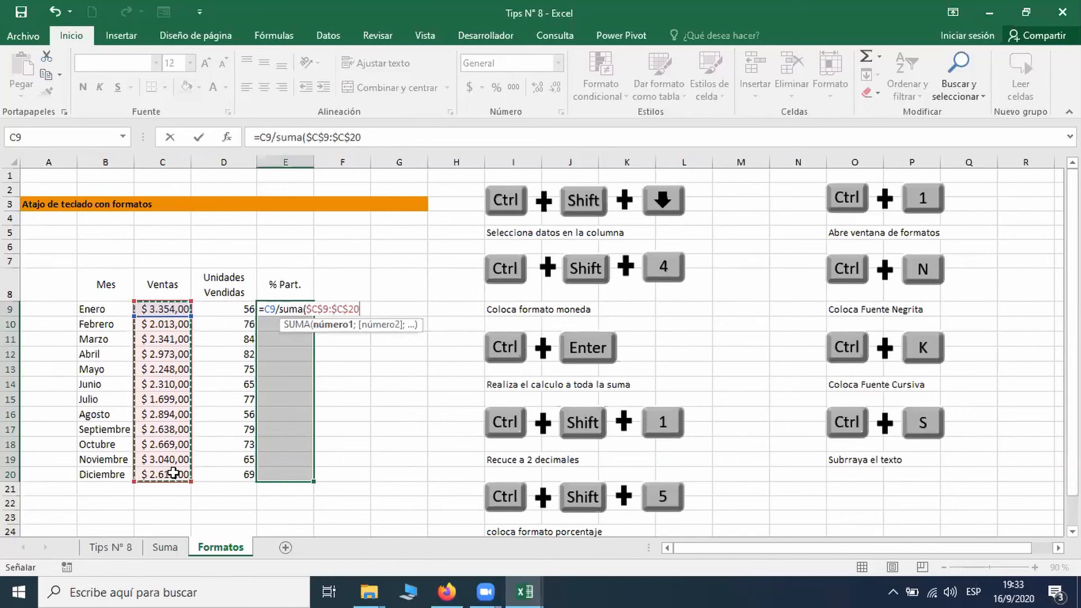
type(")")
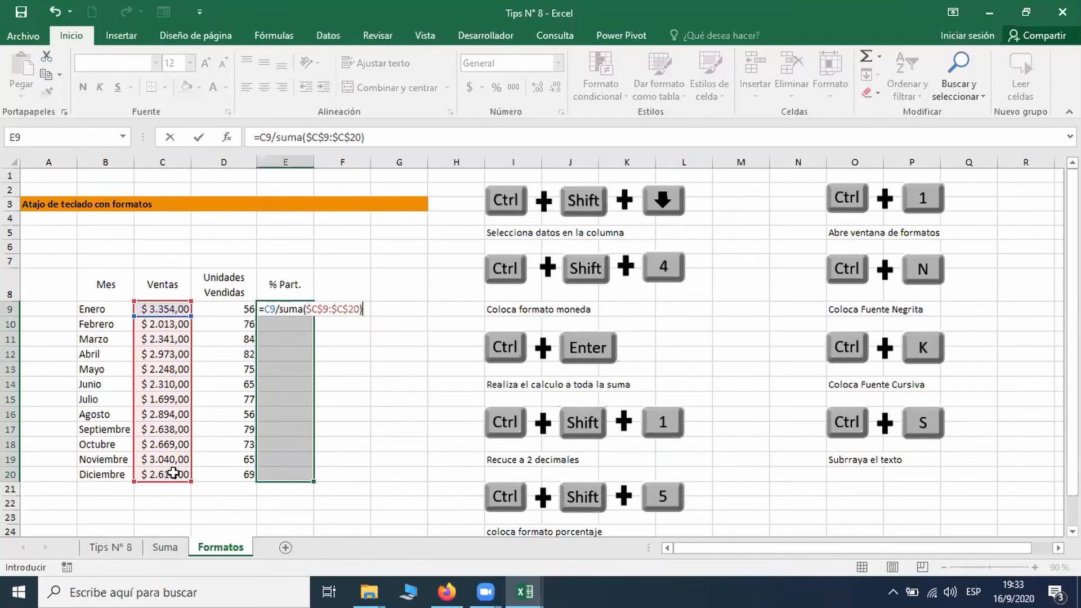
key("ctrl+Return")
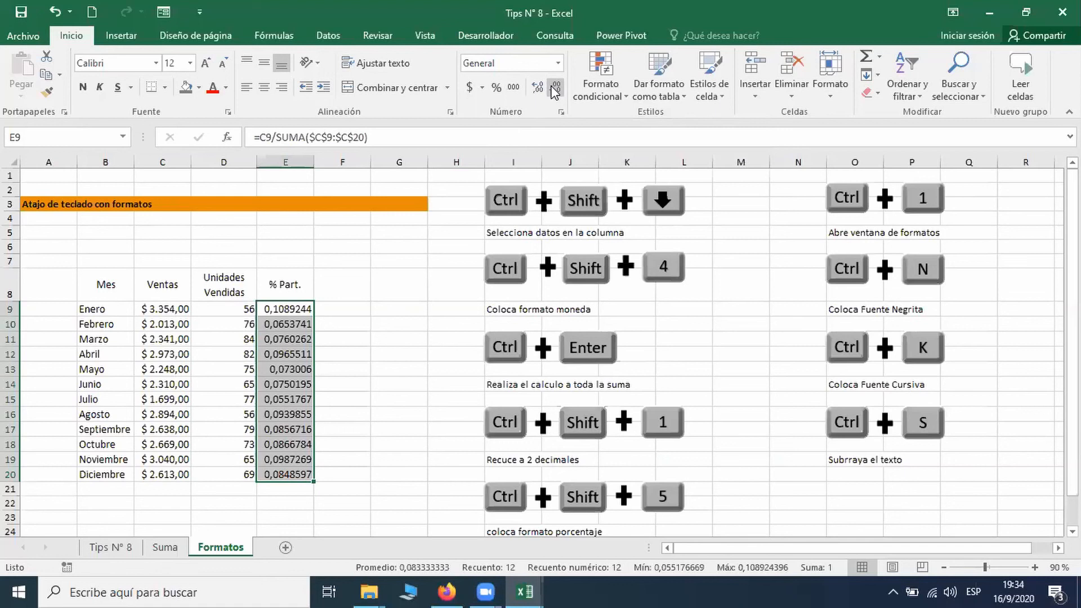
Format the % Part. values in E9:E20 as numbers with two decimals, and switch them to percentage format.
key("ctrl+shift+1")
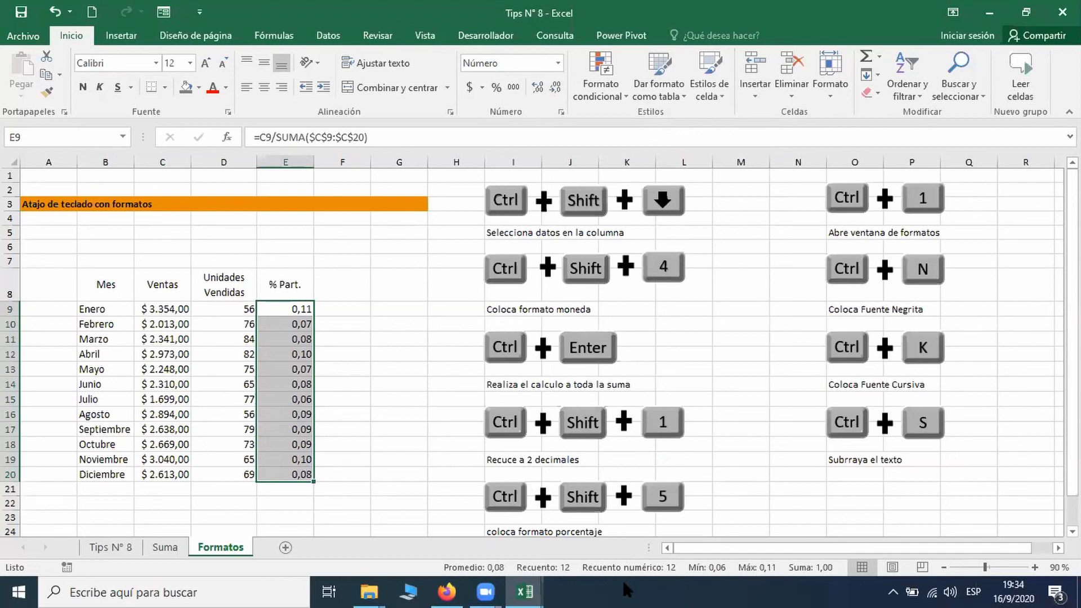
key("ctrl+shift+5")
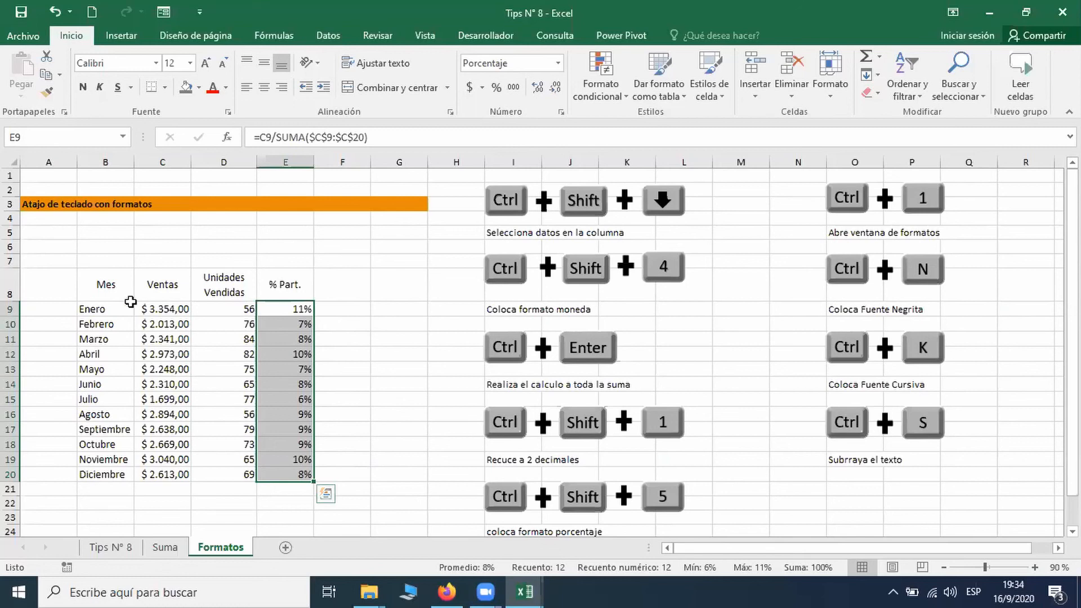
Make the table headers in B8:E8 bold and italic.
left_click_drag(97, 284, 276, 284)
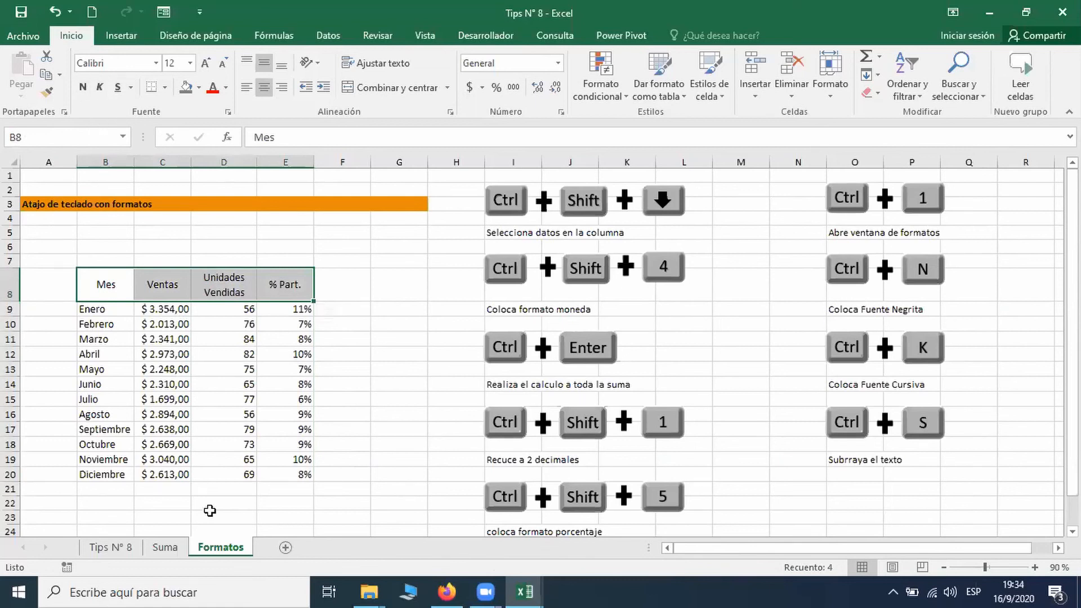
key("ctrl+n")
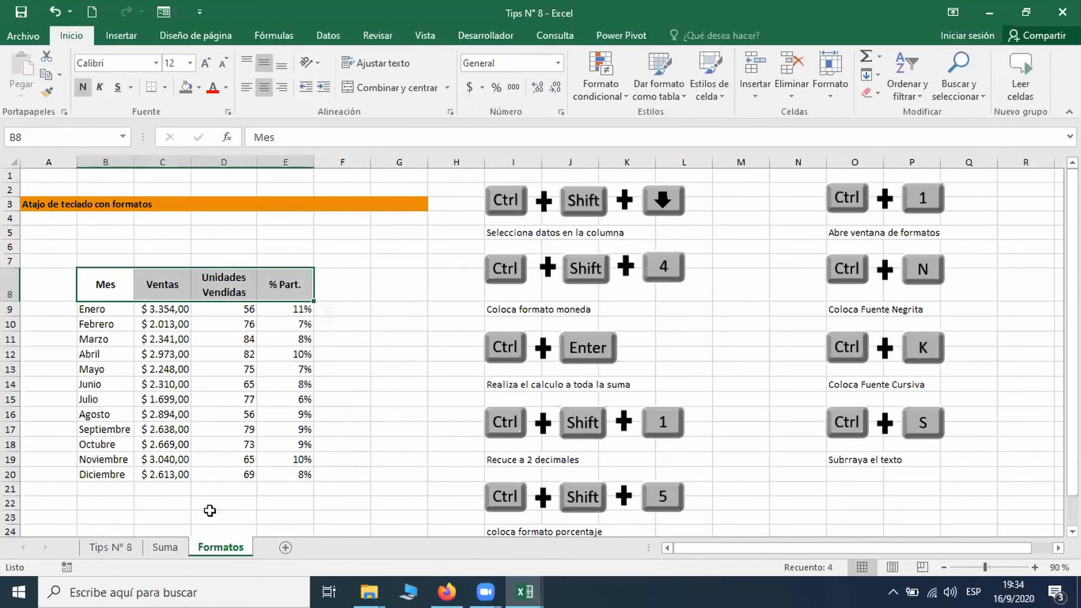
key("ctrl+k")
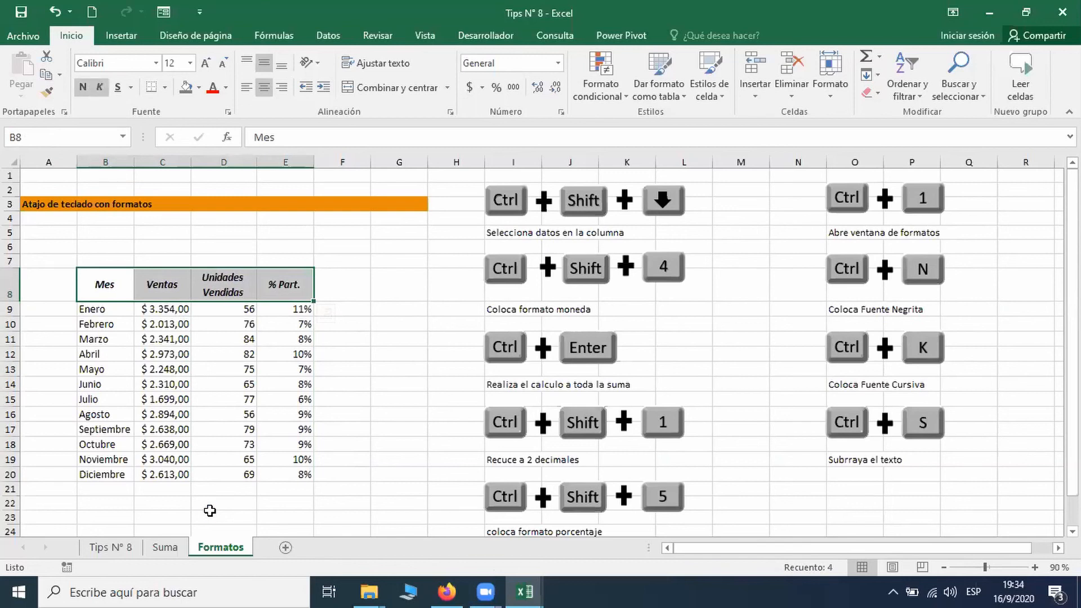
Underline the table headers in B8:E8.
key("ctrl+s")
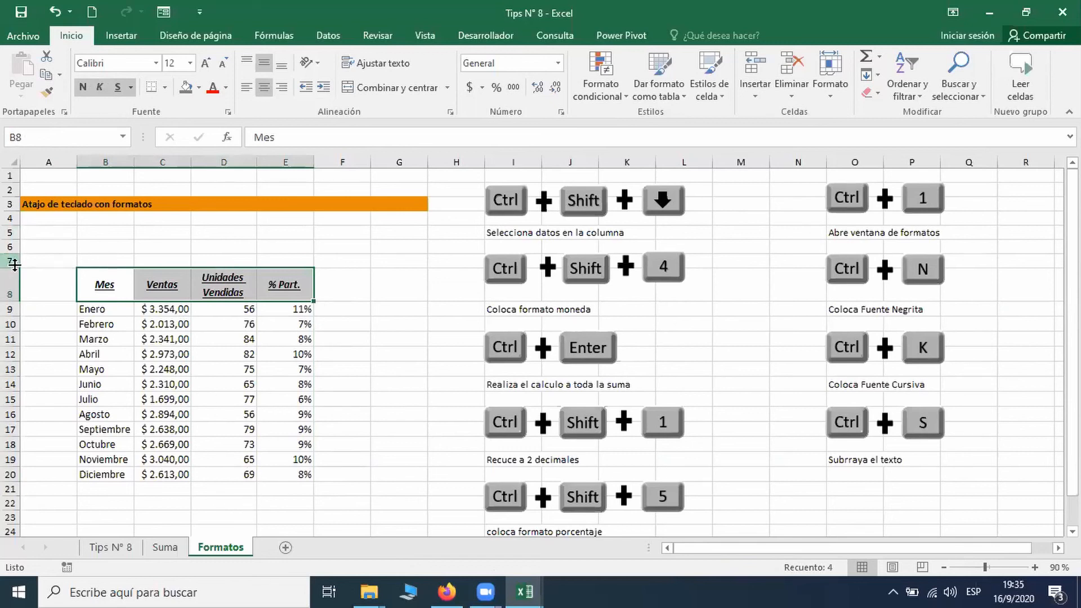
Merge and center the title across A3:G3, and try selecting cells down a single column from it.
left_click(23, 204)
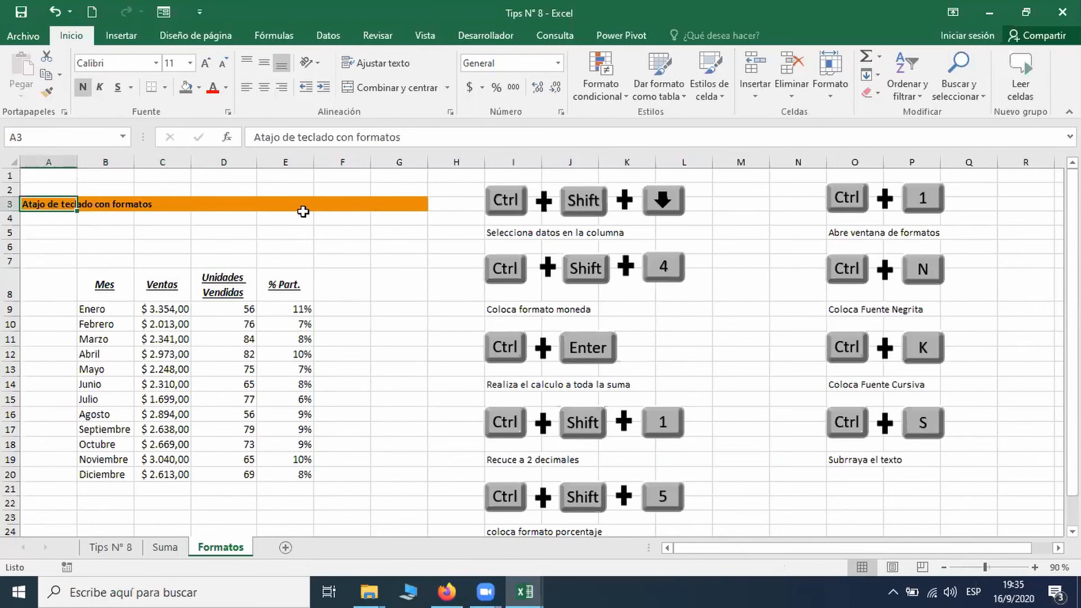
left_click_drag(29, 203, 385, 201)
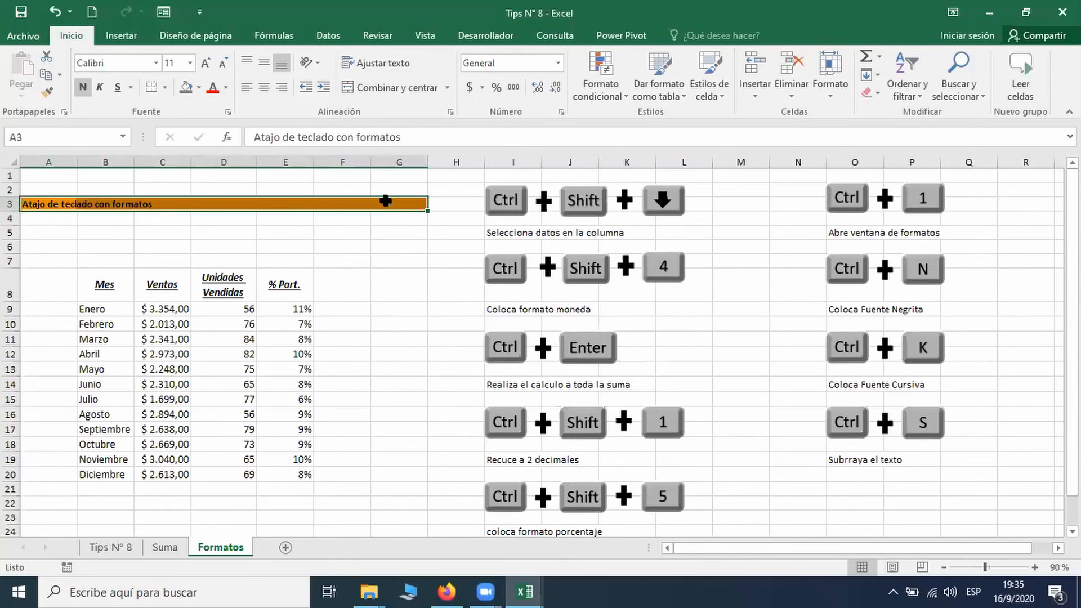
left_click(386, 90)
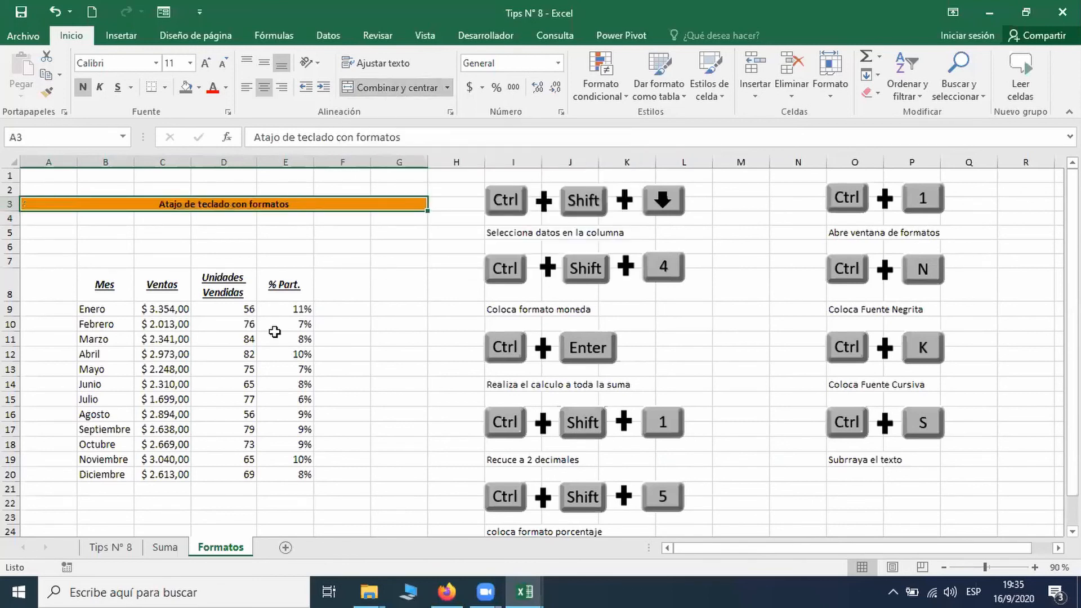
mouse_move(205, 230)
left_mouse_down()
mouse_move(201, 293)
mouse_move(206, 251)
left_mouse_up()
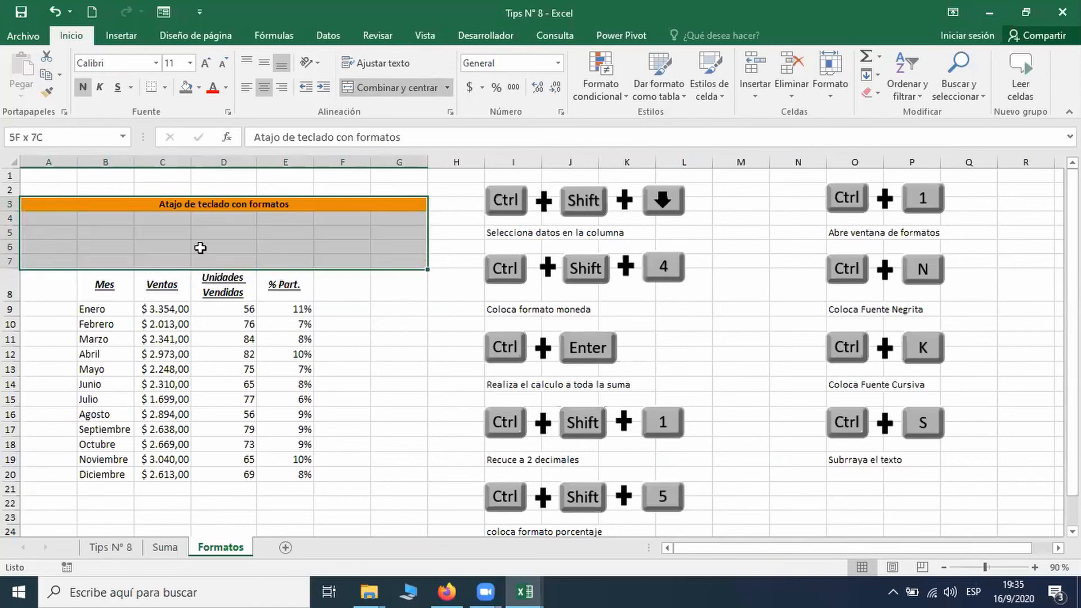
left_click_drag(216, 390, 215, 405)
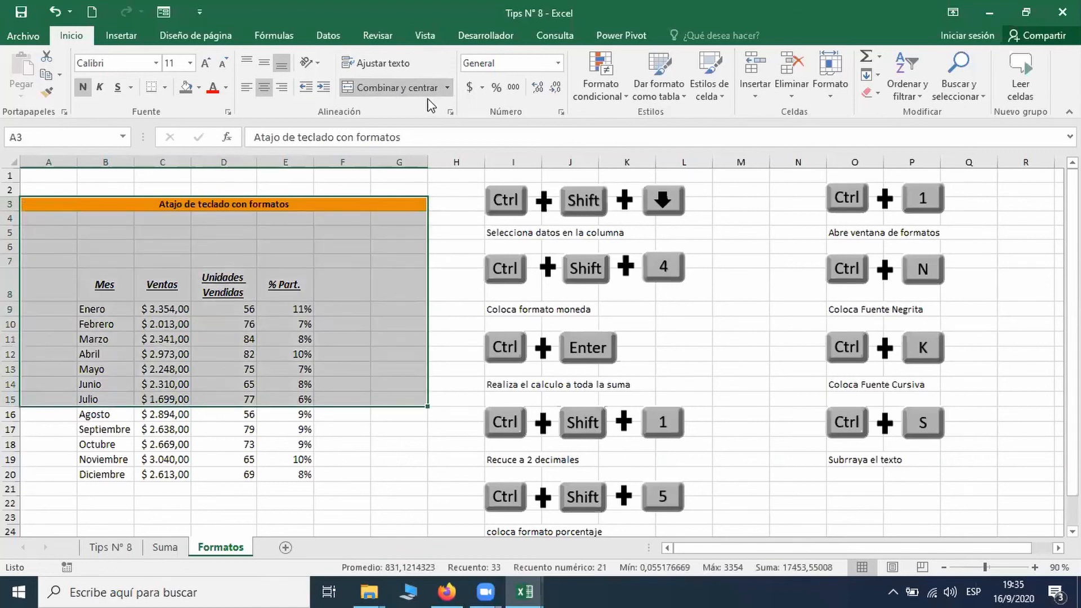
Select the merged title in row 3 and remove the merge from A3:G3.
left_click(285, 217)
left_click(164, 204)
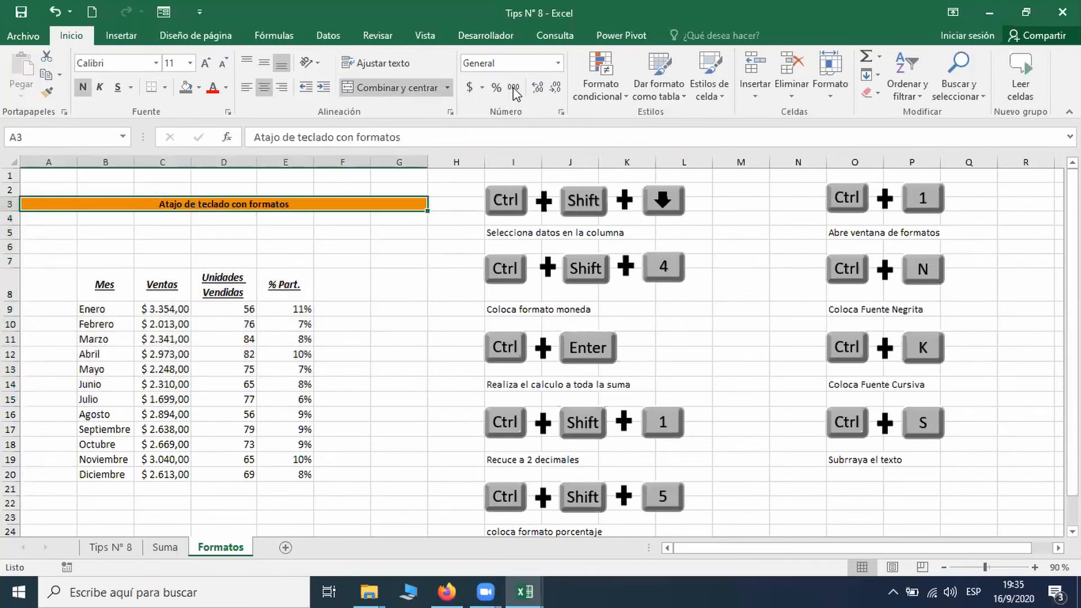
left_click(406, 88)
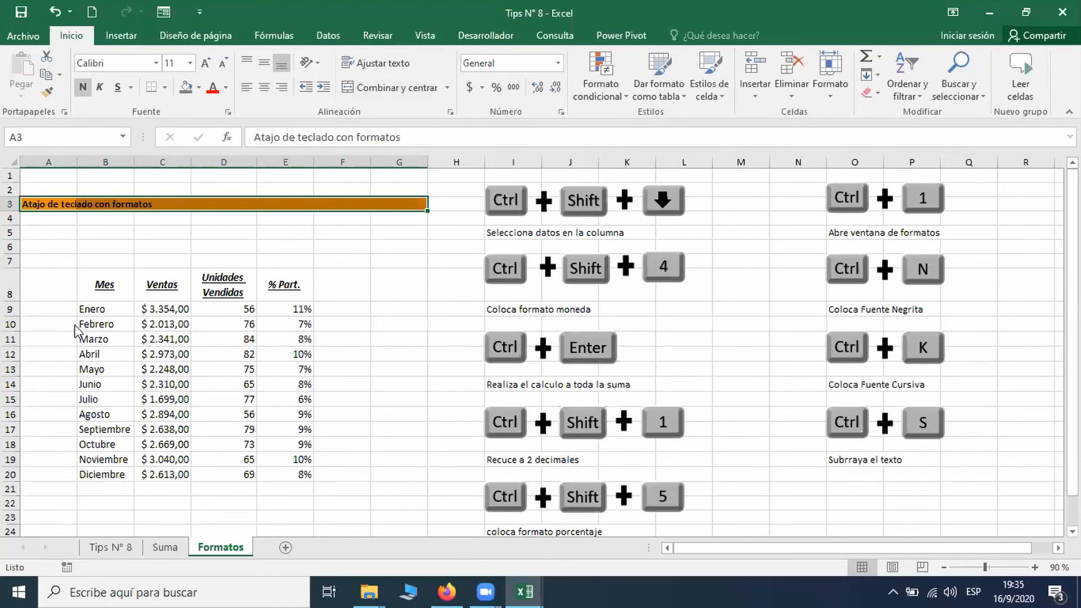
Set the horizontal alignment of the title range A3:G3 to Centrar en la selección in the cell format settings.
key("ctrl+1")
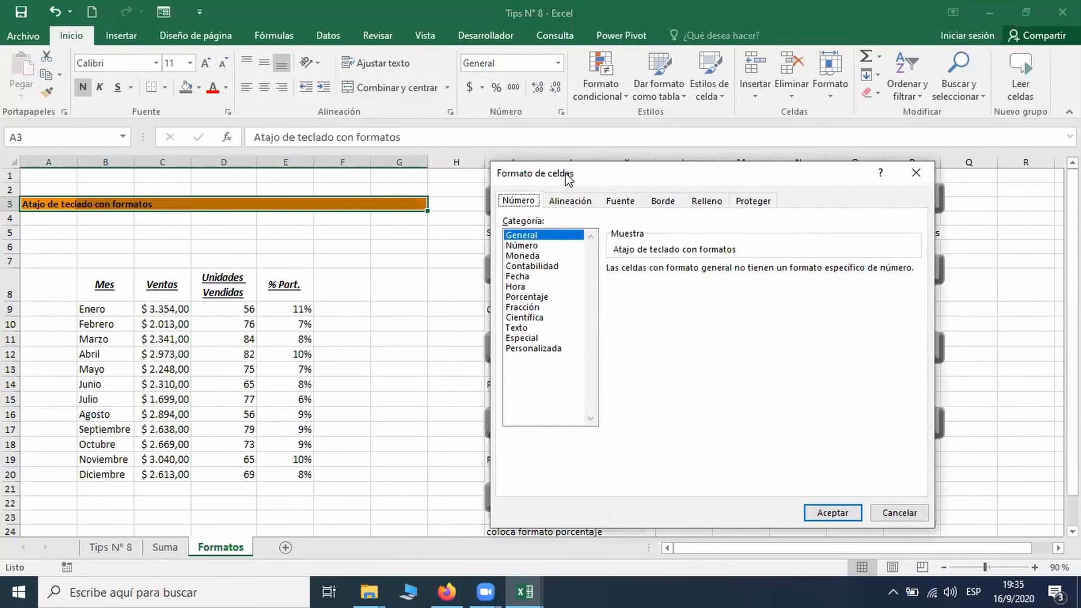
left_click_drag(568, 175, 530, 177)
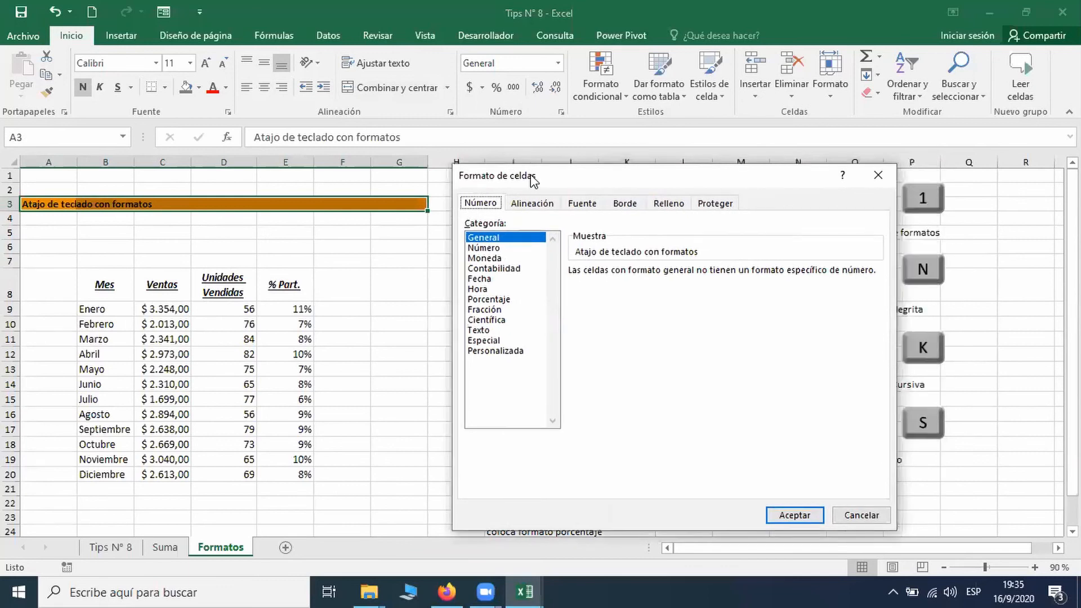
left_click(532, 204)
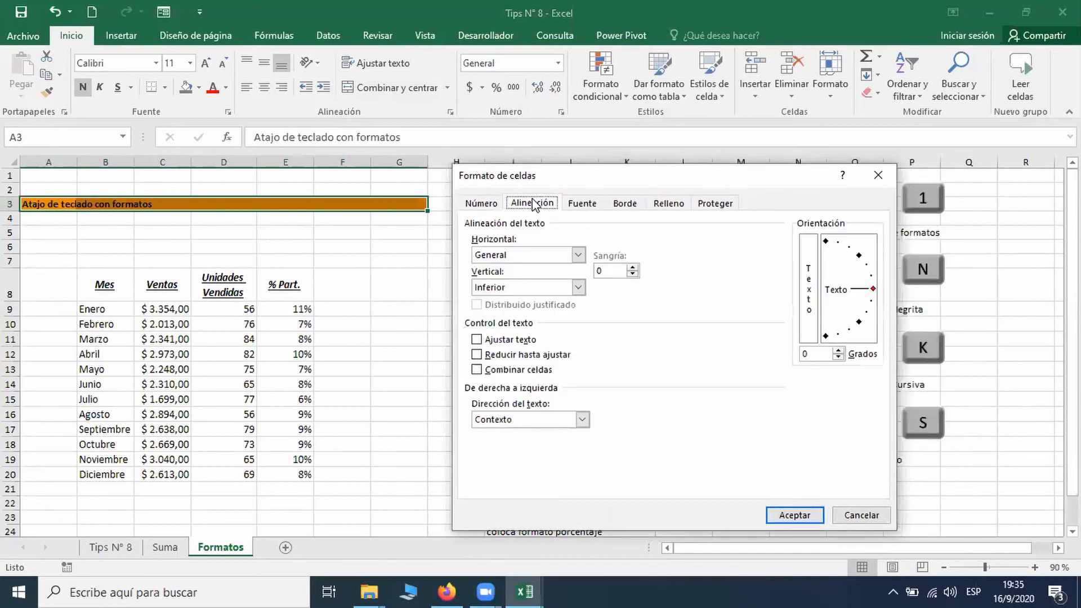
left_click(531, 254)
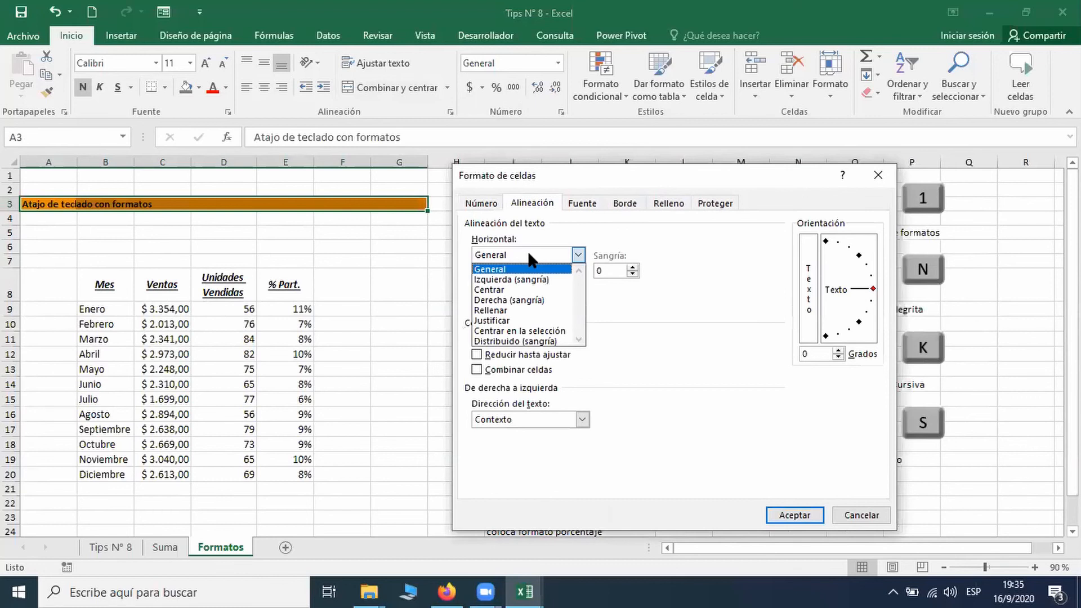
left_click(523, 331)
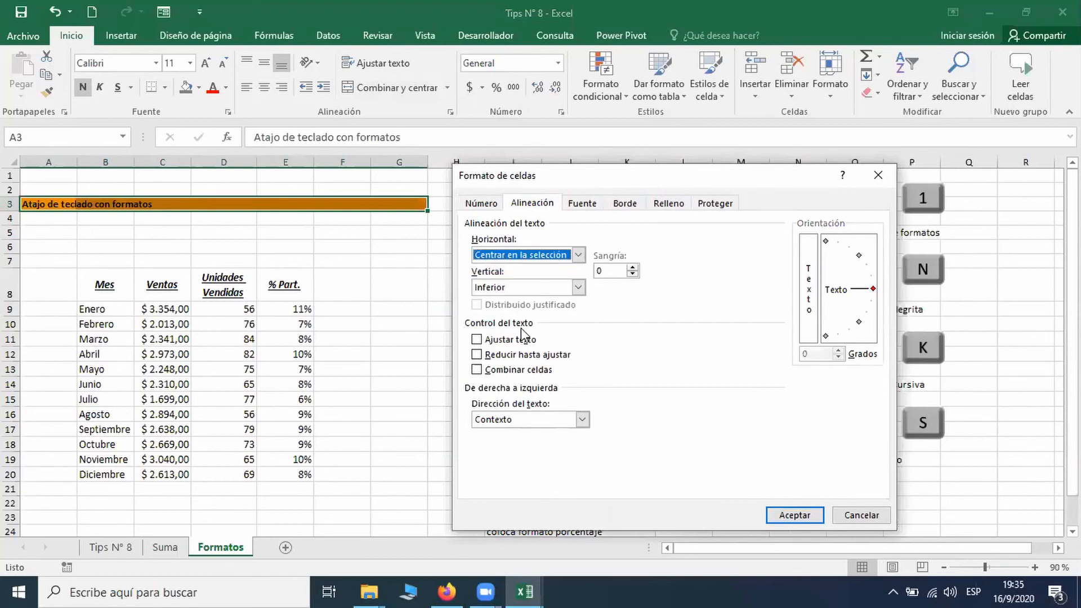
left_click(809, 514)
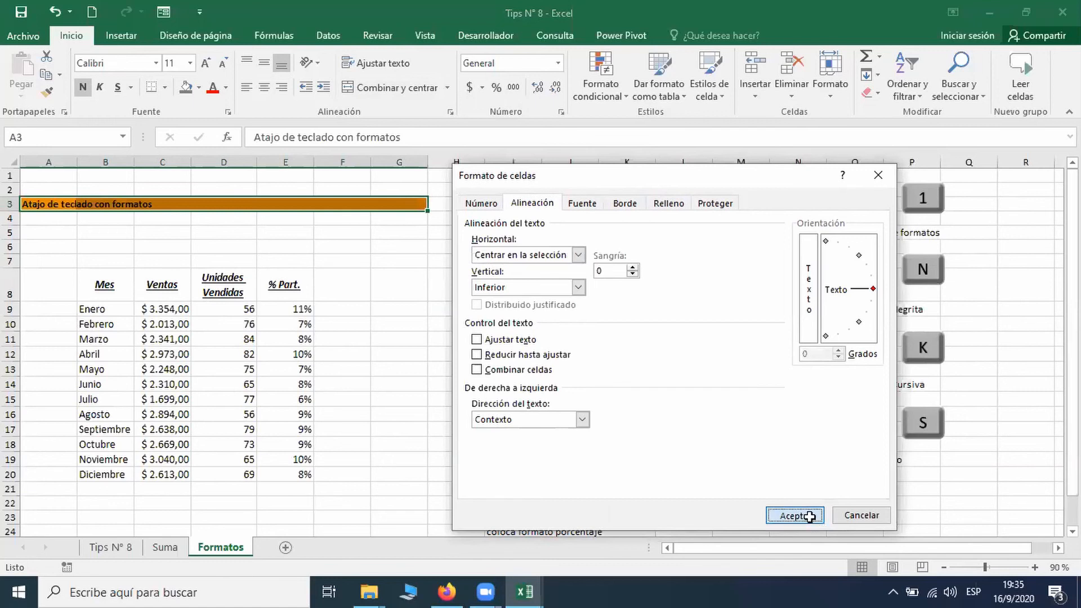
Test selecting cells down individual columns through the centered title row and into the table headers.
left_click_drag(278, 232, 236, 260)
left_click(238, 193)
key("ctrl+shift+Down")
left_click(152, 285)
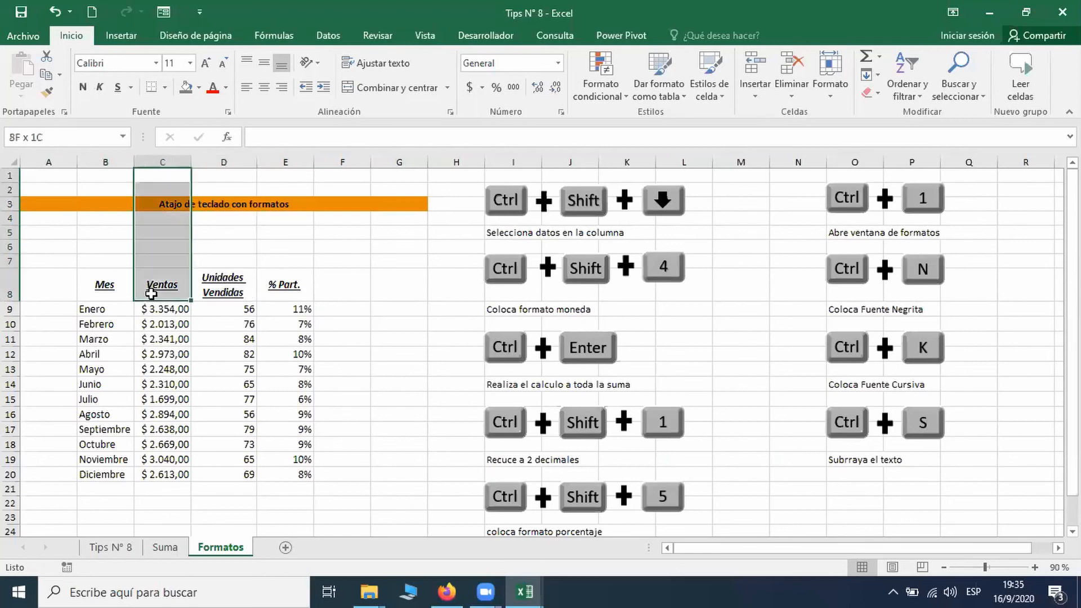
key("Right")
key("Right")
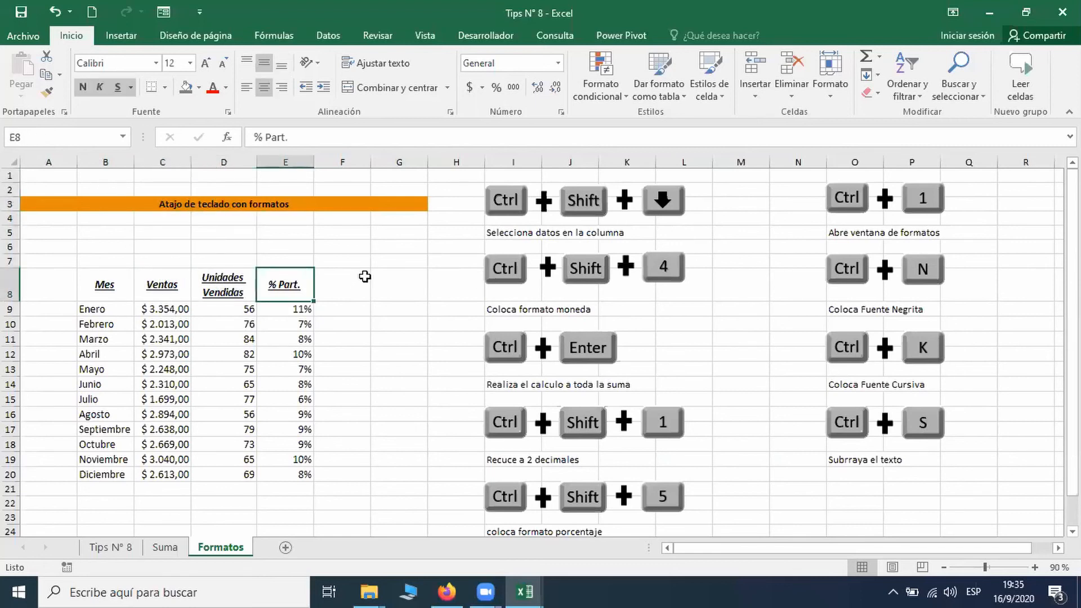
left_click(376, 317)
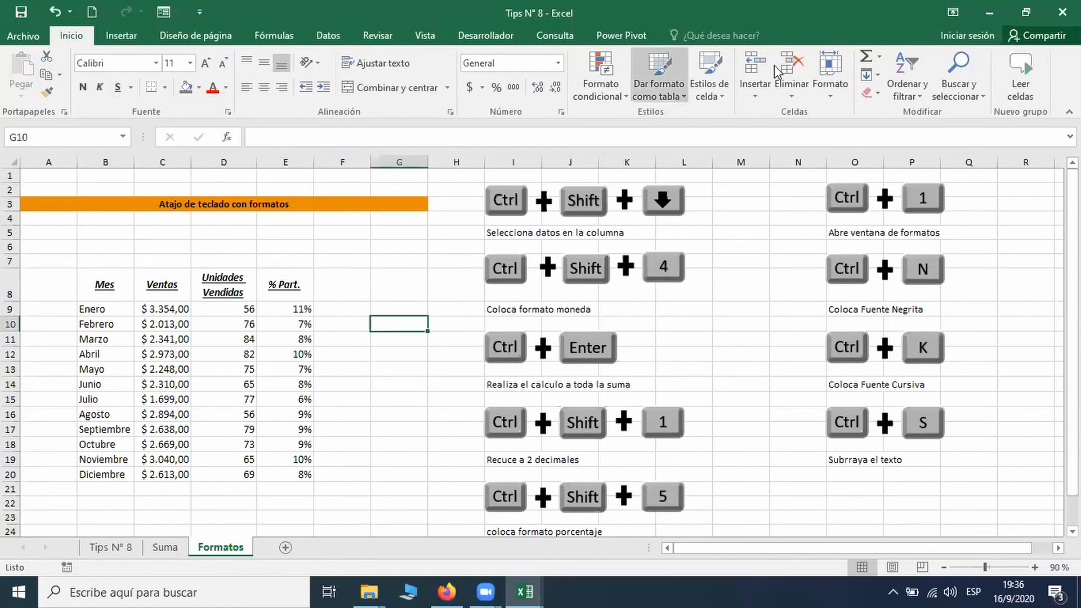
Close the Tips N° 8 workbook without saving the changes.
left_click(1062, 11)
left_click(539, 316)
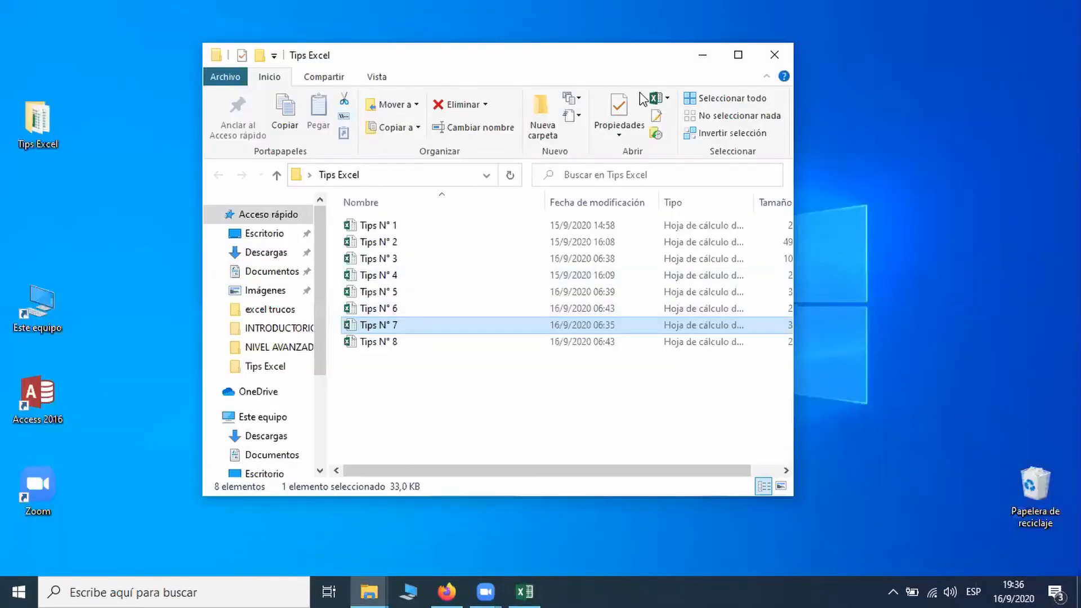